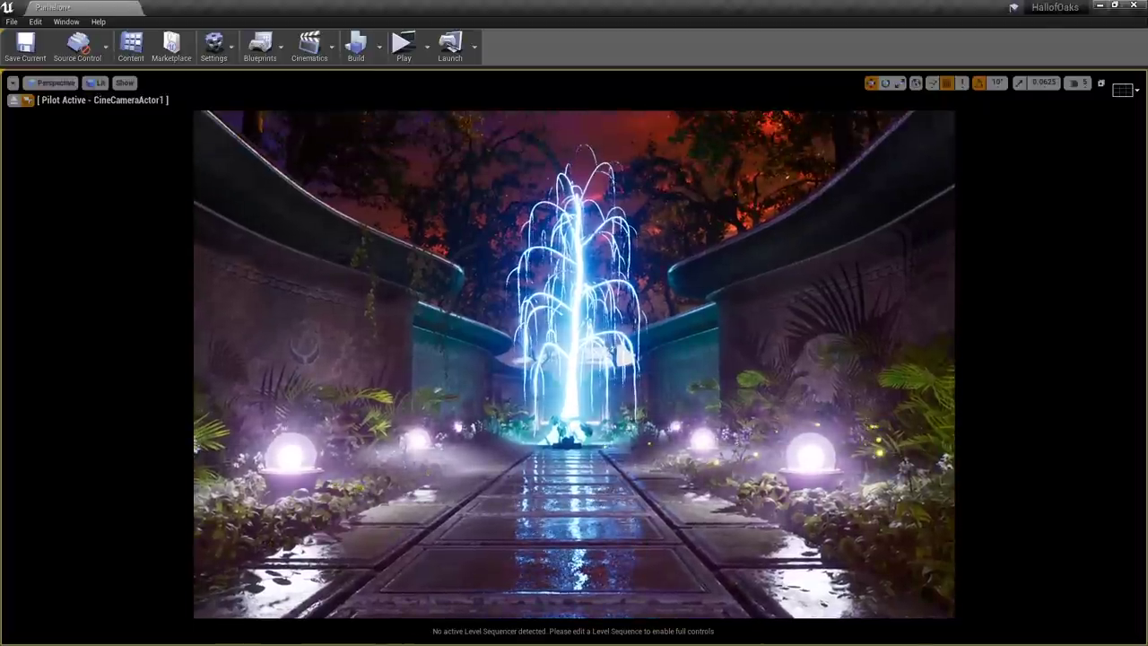
Examine the garden path, glowing lamps, planting and fountain tree through the piloted cine camera
left_click_drag(812, 414, 793, 398)
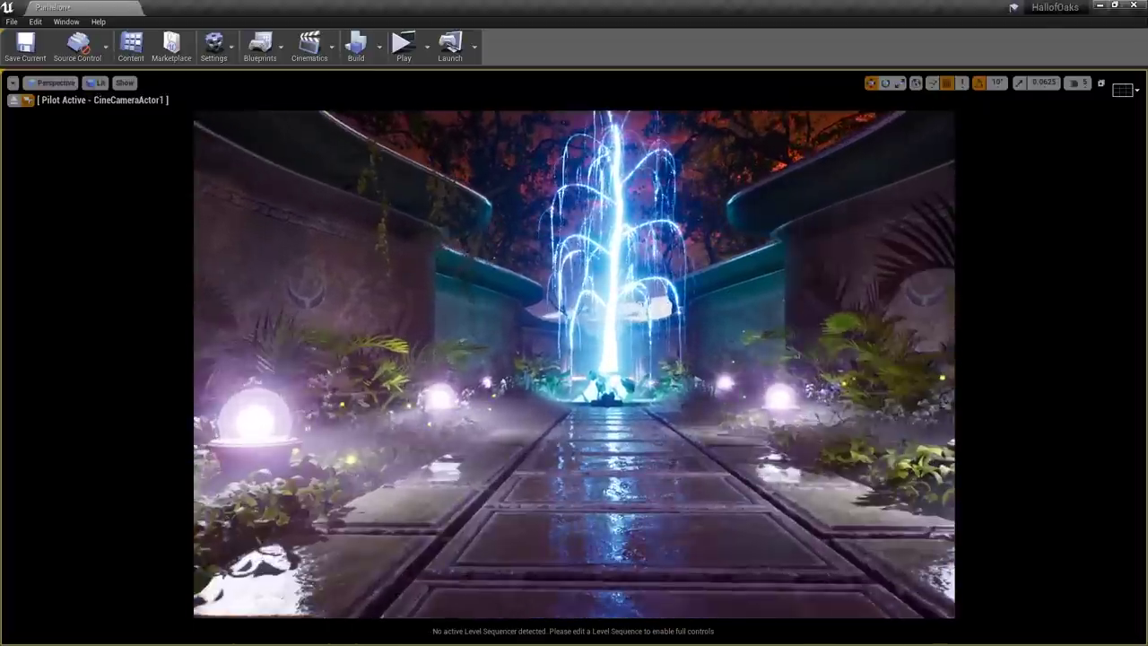
right_click_drag(793, 398, 650, 400)
right_click_drag(725, 352, 659, 345)
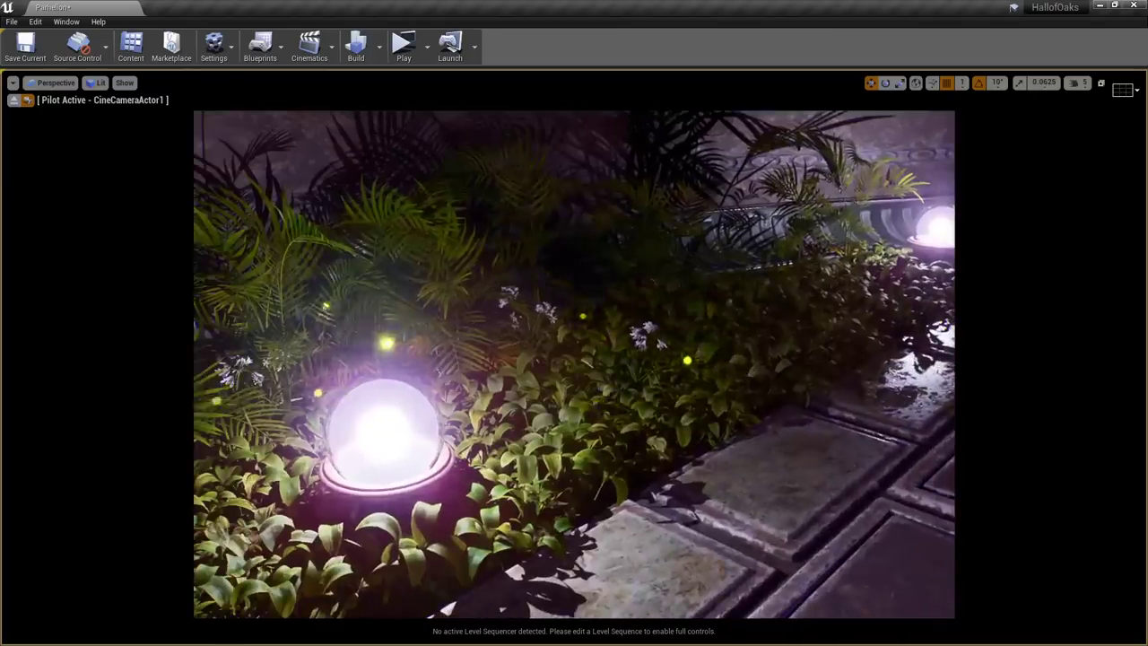
right_click_drag(754, 373, 717, 296)
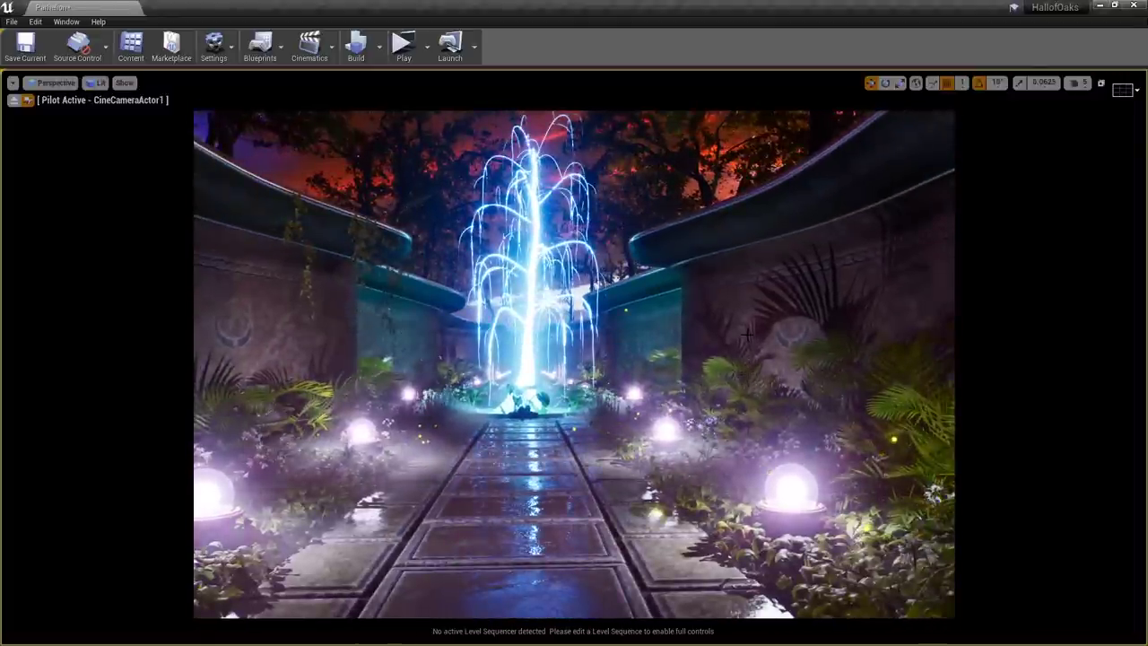
right_click_drag(764, 415, 728, 395)
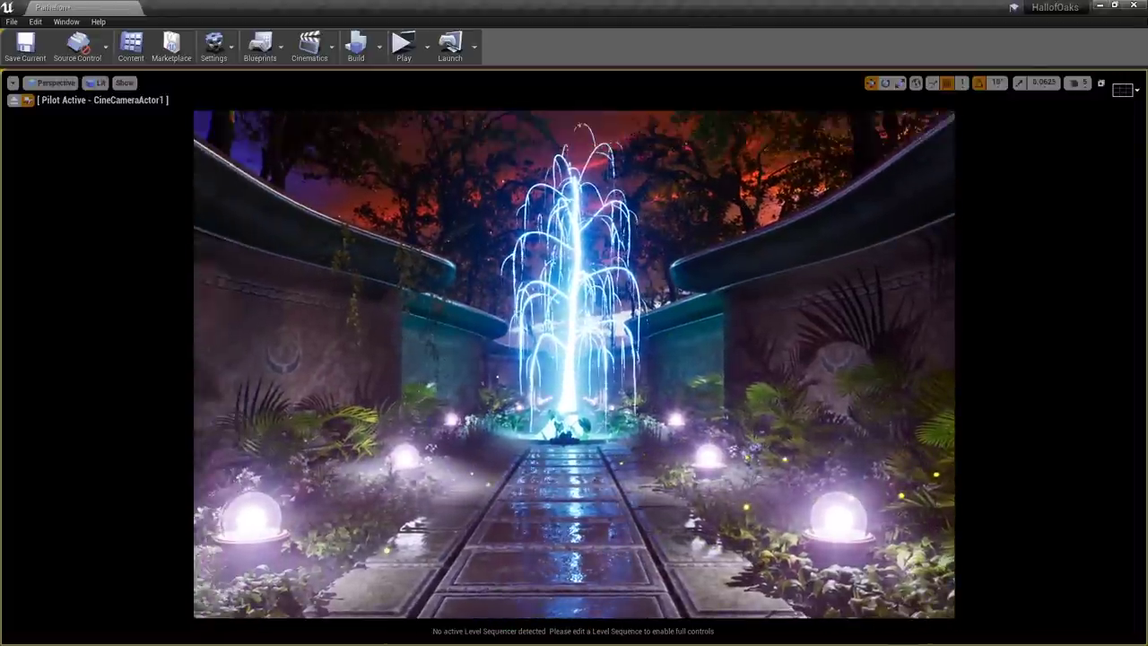
key("w")
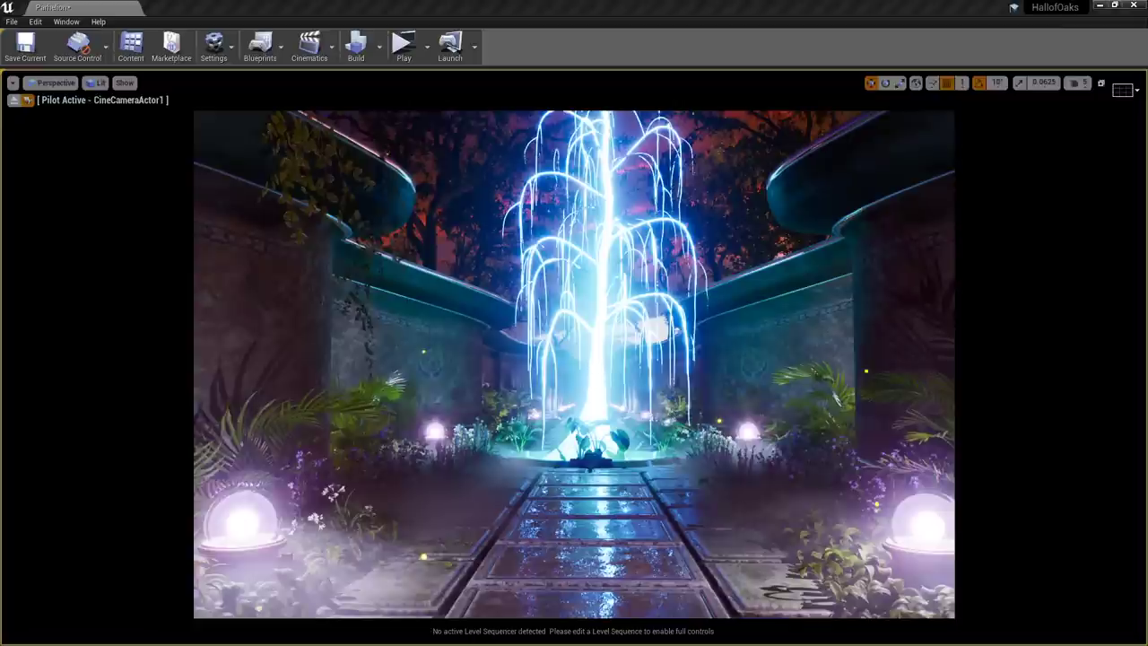
key("s")
right_click_drag(638, 403, 633, 376)
key("s")
key("q")
key("s")
key("e")
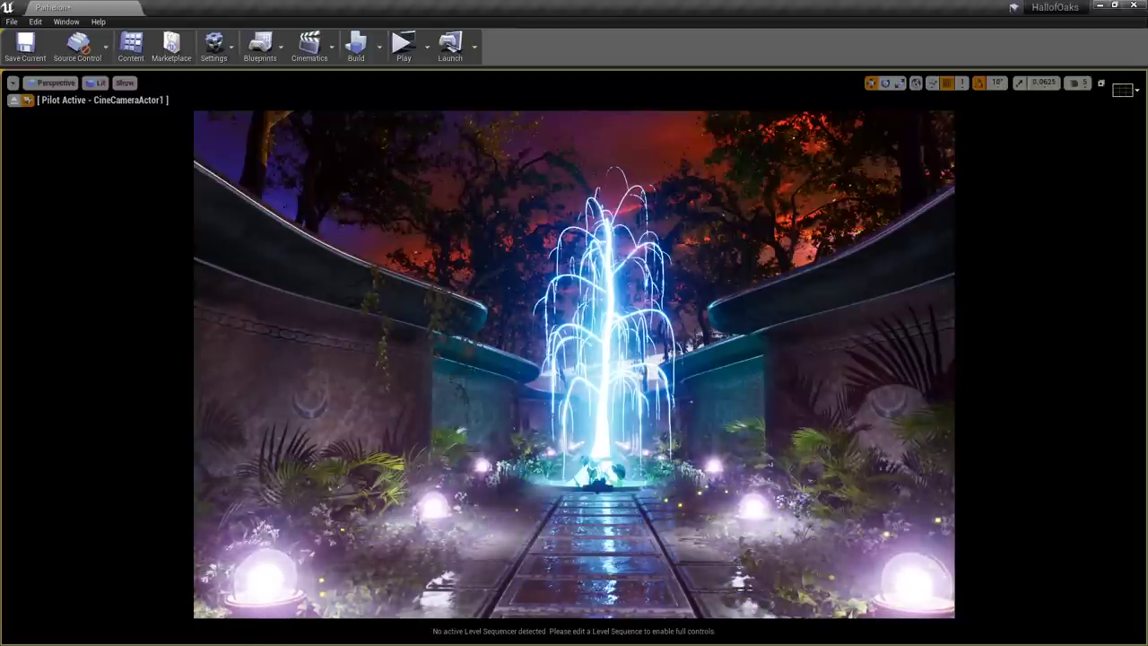
right_click_drag(674, 401, 710, 390)
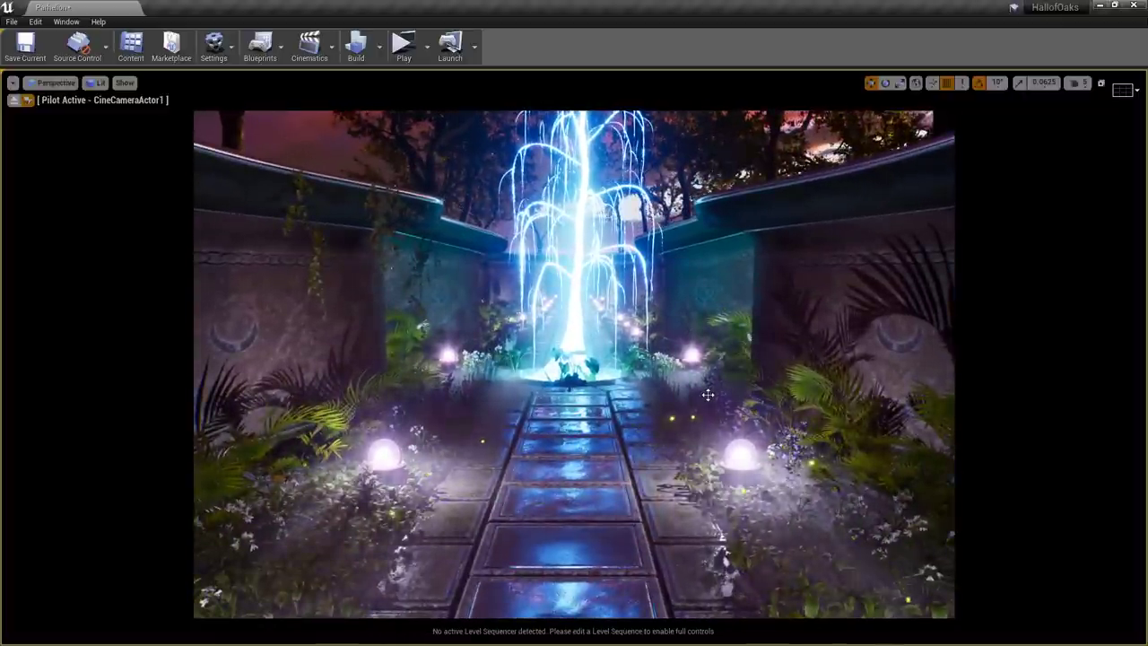
key("q")
right_click_drag(683, 396, 708, 403)
key("d")
key("a")
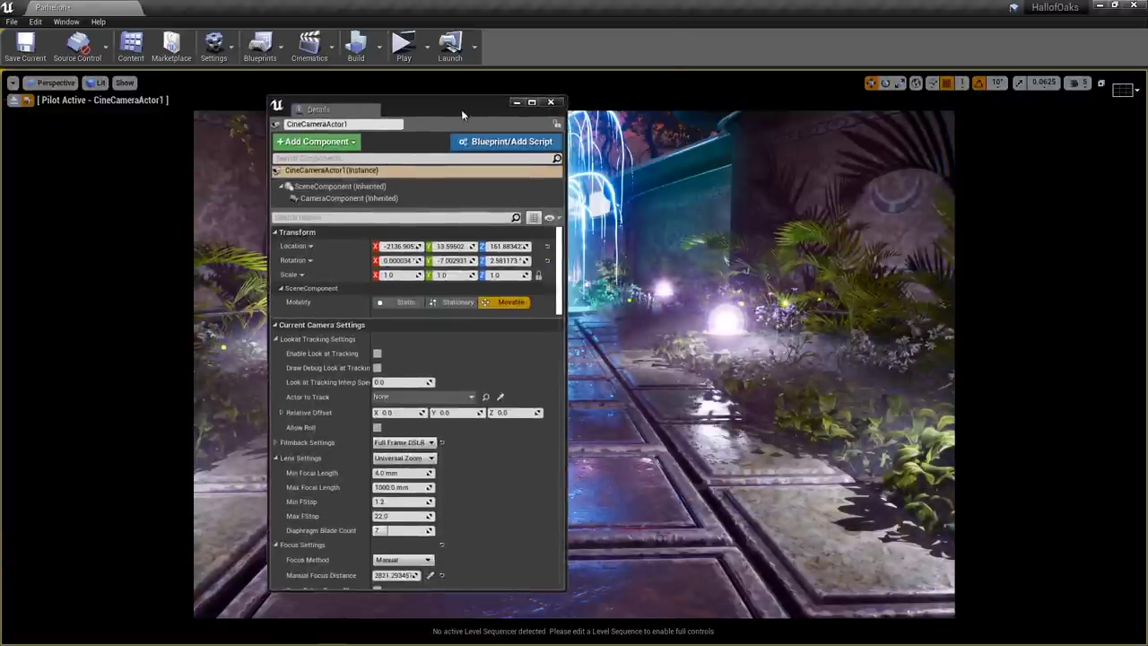
View the Details, Content Browser and Modes windows over the viewport and dismiss them
left_click_drag(463, 115, 459, 121)
left_click_drag(0, 170, 255, 179)
left_click_drag(0, 175, 758, 183)
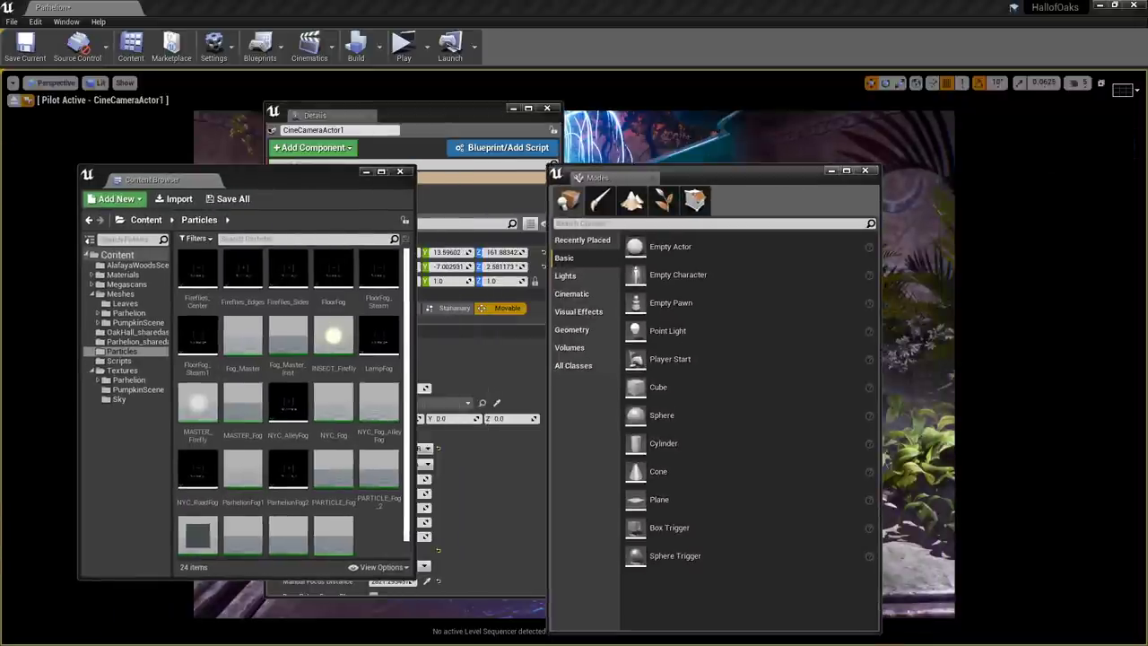
left_click_drag(0, 179, 727, 186)
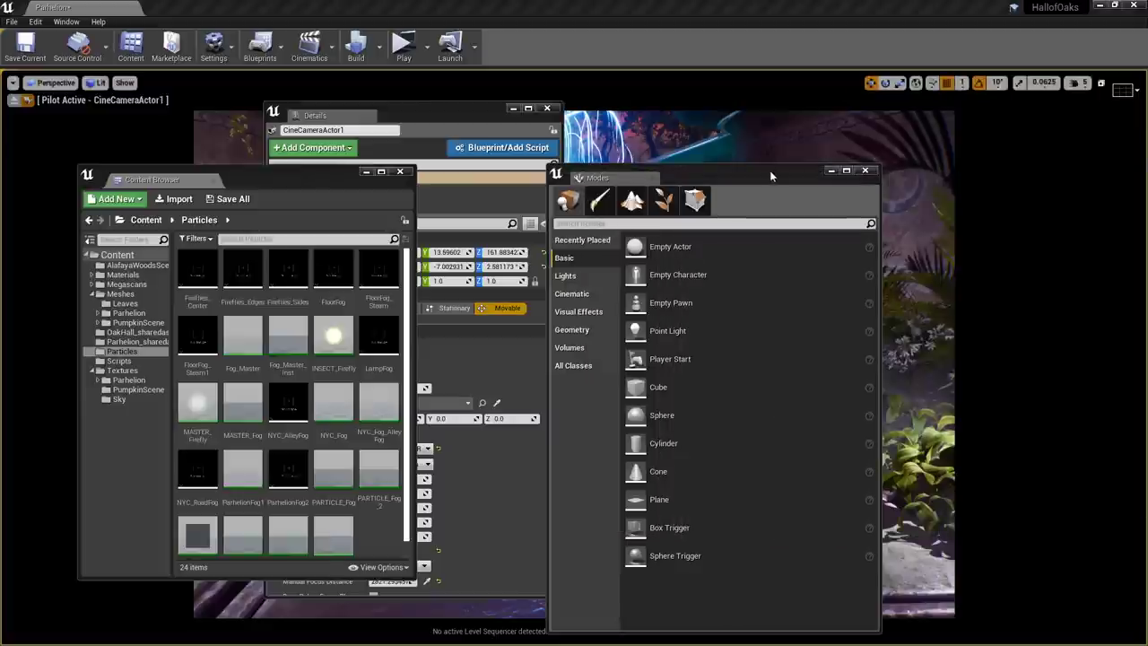
left_click(400, 172)
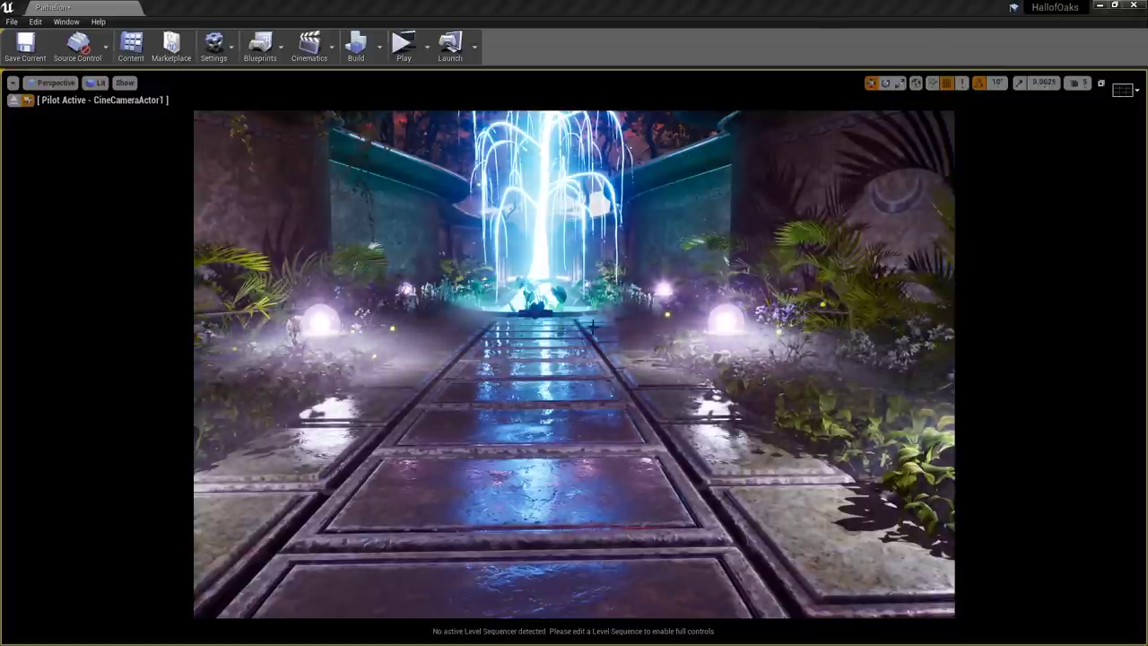
Select the floor tile mesh in the foreground of the path and stop piloting the camera
right_click_drag(603, 401, 502, 486)
left_click(607, 348)
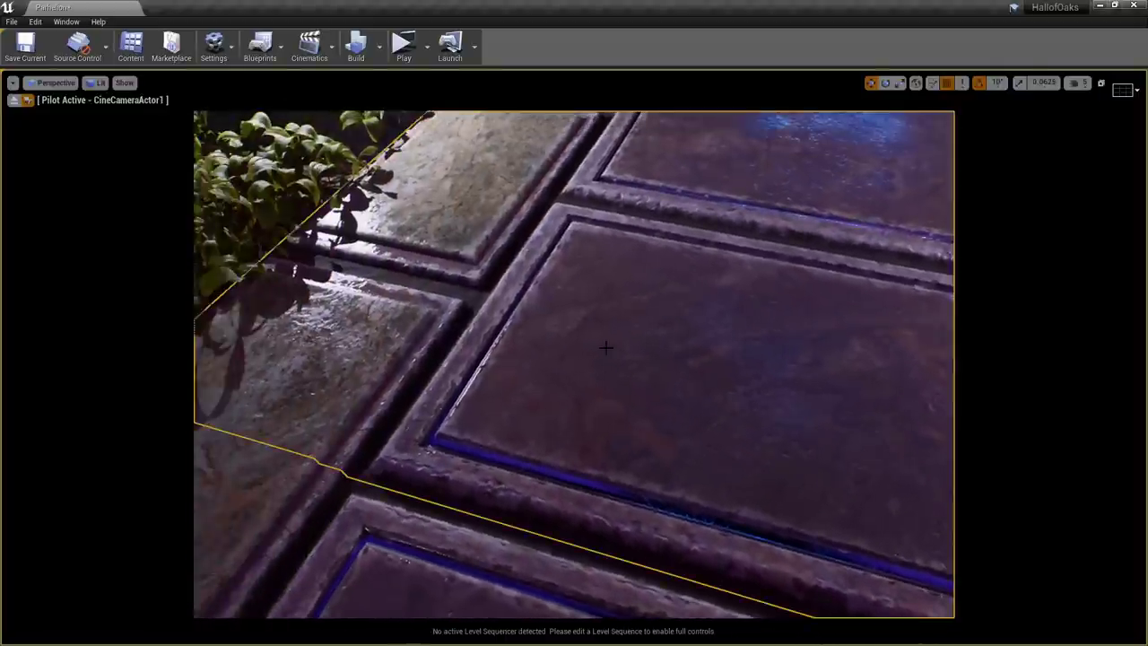
left_click(14, 100)
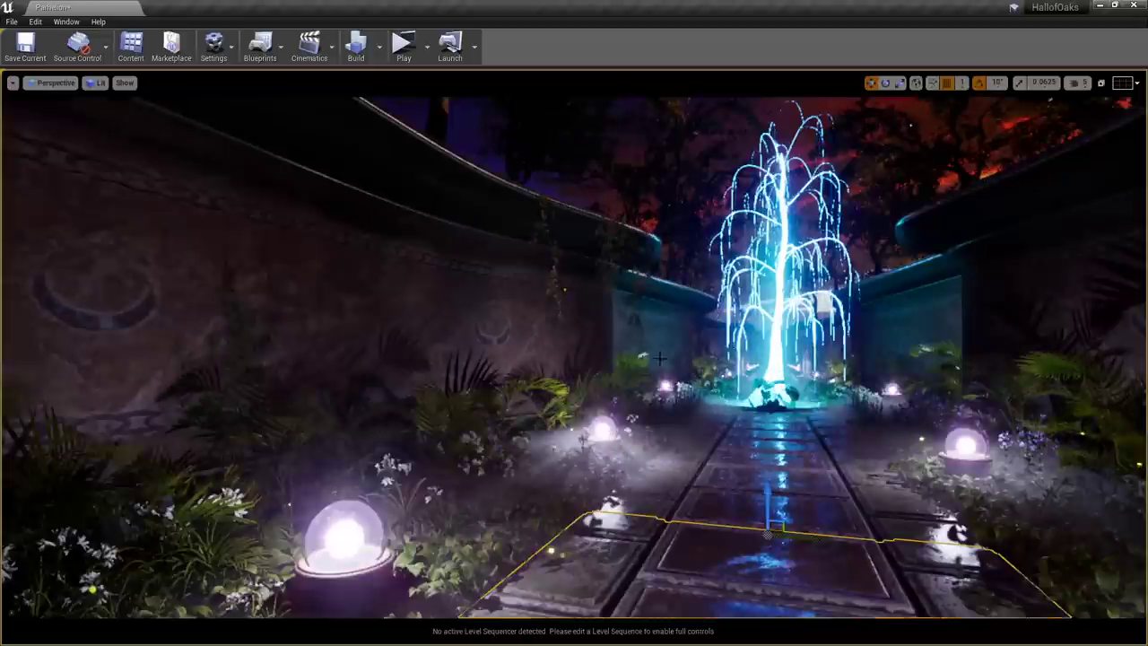
Focus on the selected floor tile mesh and isolate it with Show Only Selected
key("f")
right_click(571, 482)
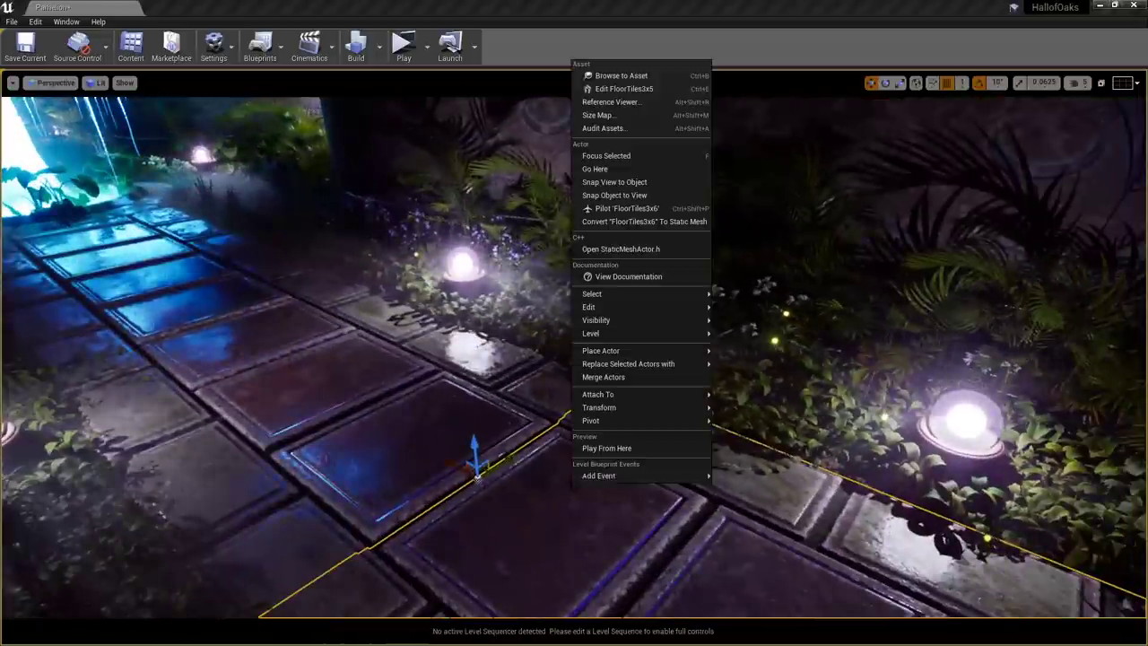
mouse_move(579, 475)
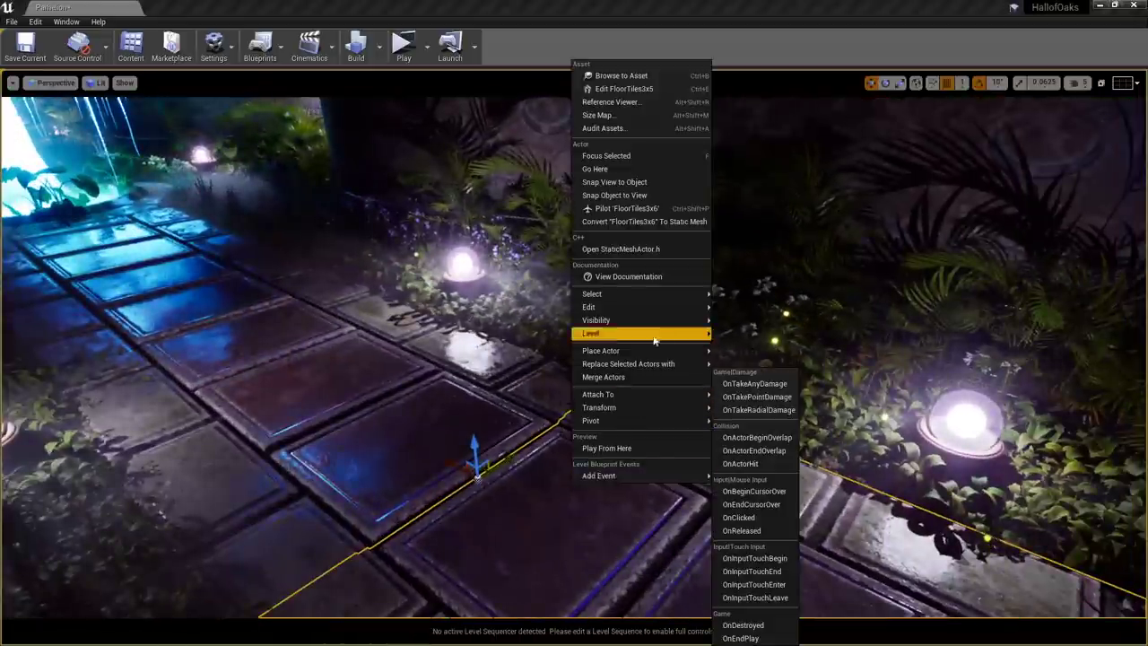
mouse_move(681, 320)
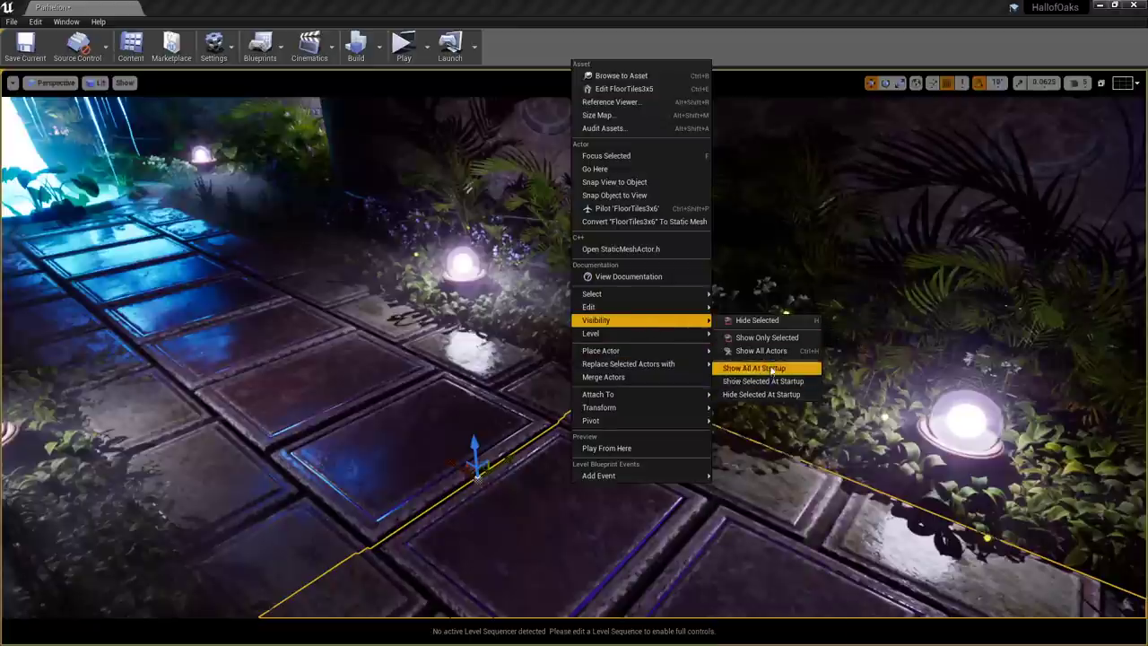
left_click(760, 337)
Show the isolated floor tiles in Wireframe mode and examine their geometry
right_click_drag(661, 368, 699, 394)
key("alt+2")
left_click_drag(700, 395, 573, 386, "alt")
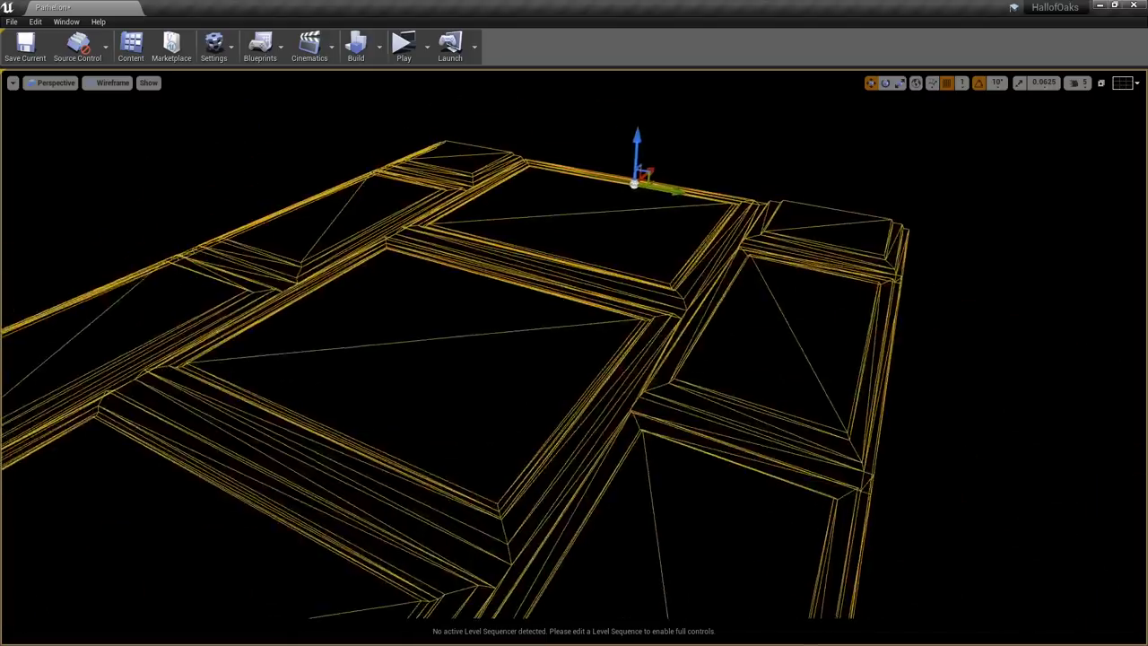
right_click_drag(574, 386, 502, 367, "alt")
left_click_drag(502, 368, 359, 448, "alt")
Show the floor tiles in Unlit mode and examine their stone surfaces, chipped borders and gaps from several angles
key("alt+3")
right_click_drag(662, 369, 661, 369)
right_click_drag(402, 327, 402, 327)
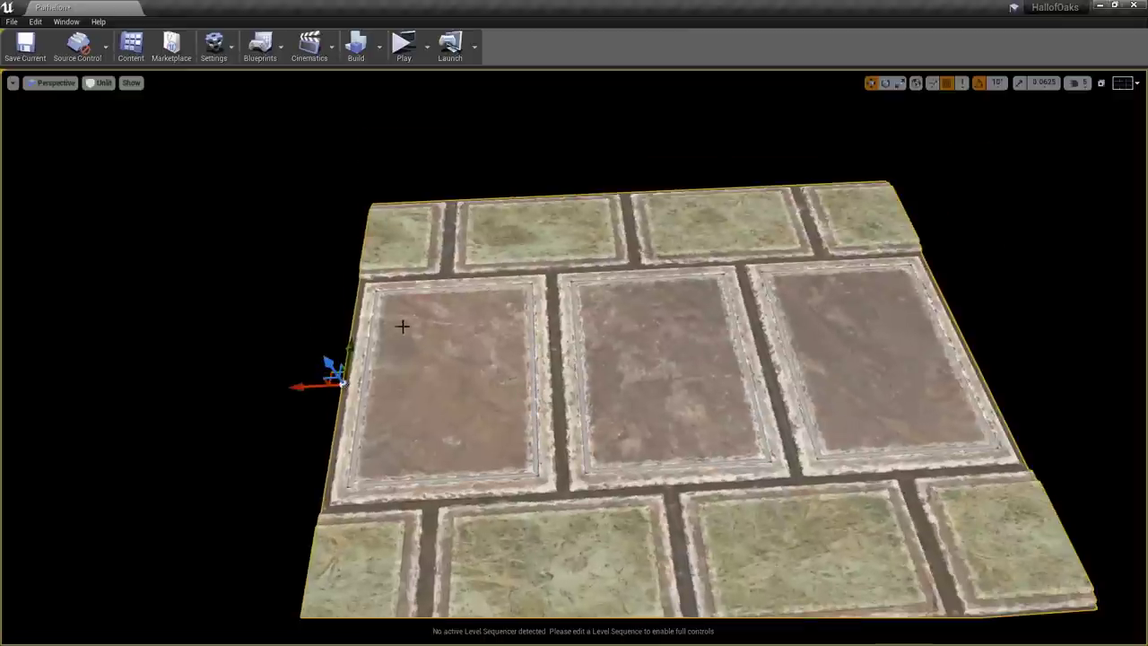
right_click_drag(480, 376, 479, 377)
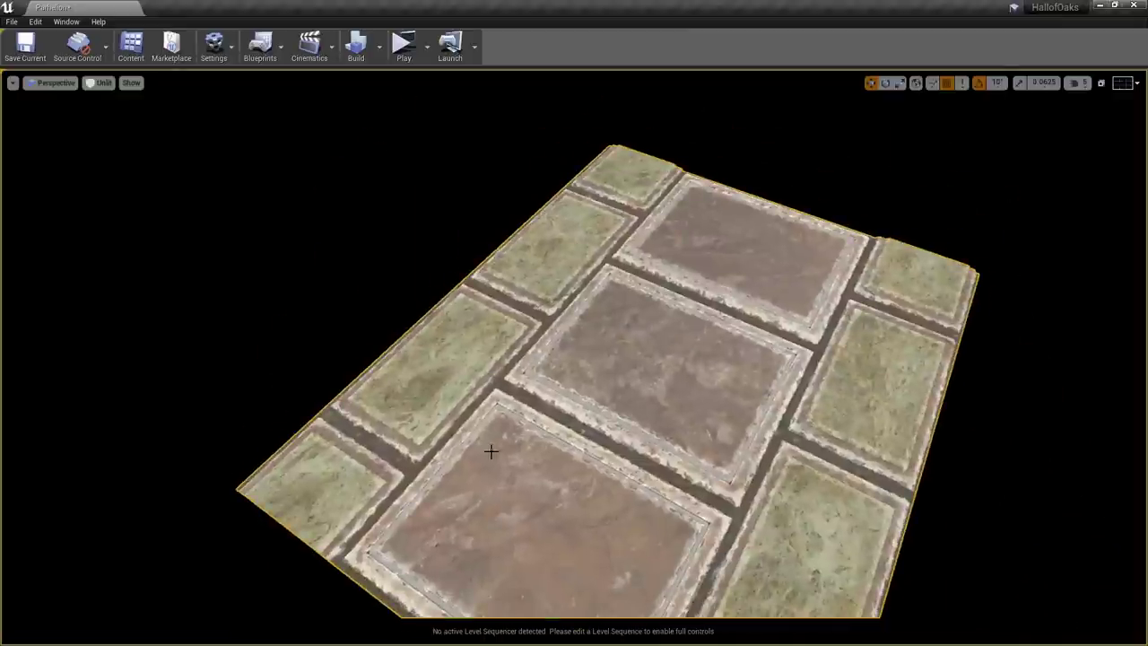
right_click_drag(490, 451, 490, 451)
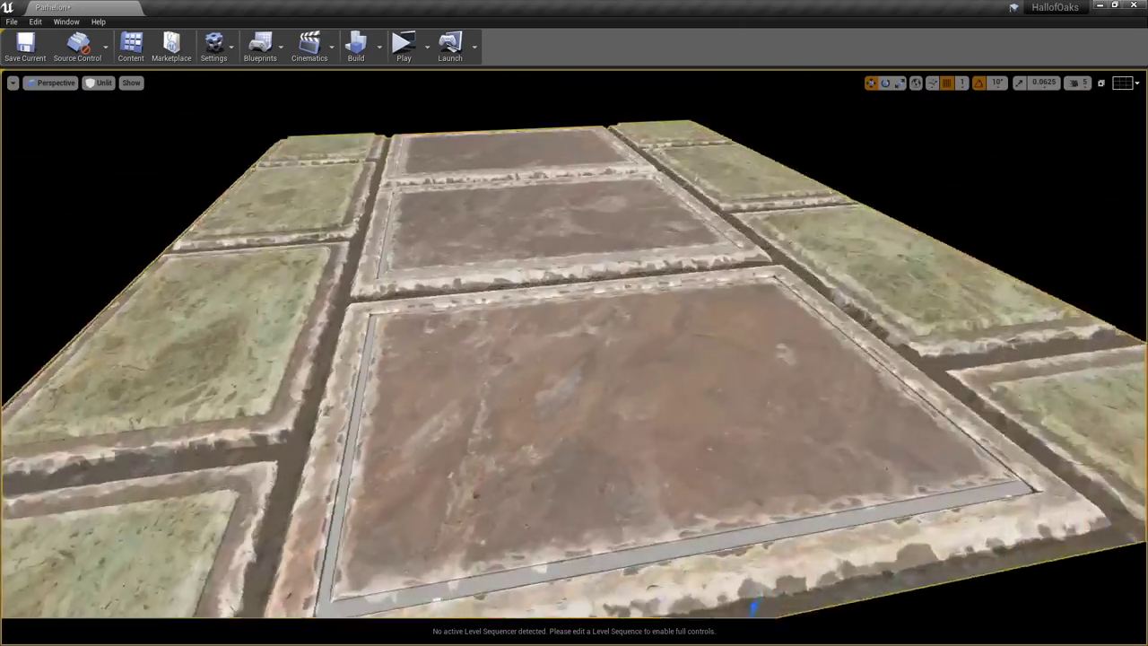
right_click_drag(594, 335, 595, 335)
scroll(595, 335, "down", 5)
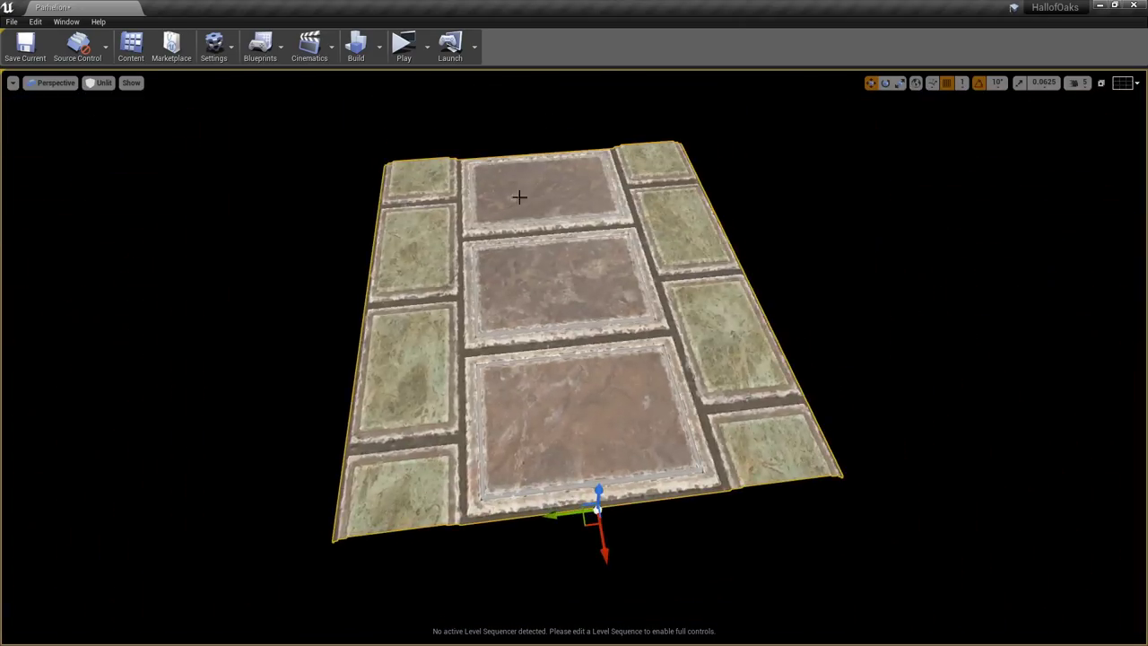
left_click_drag(519, 197, 735, 157, "alt")
right_click_drag(519, 198, 628, 197, "alt")
left_click_drag(519, 197, 440, 157, "alt")
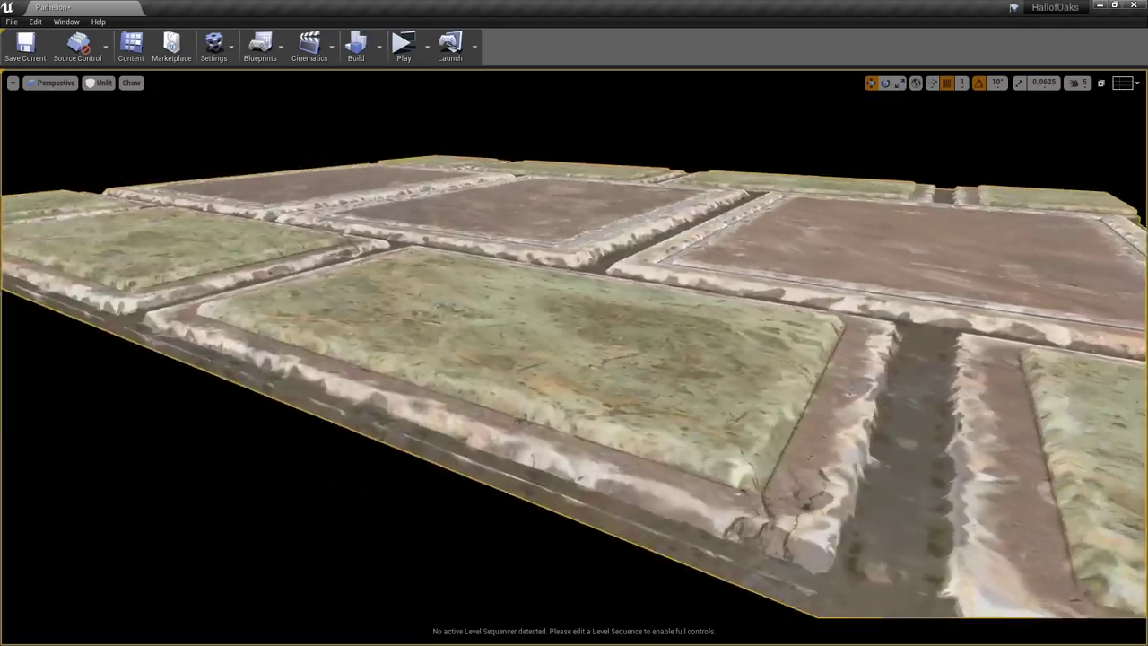
left_click_drag(526, 321, 302, 350, "alt")
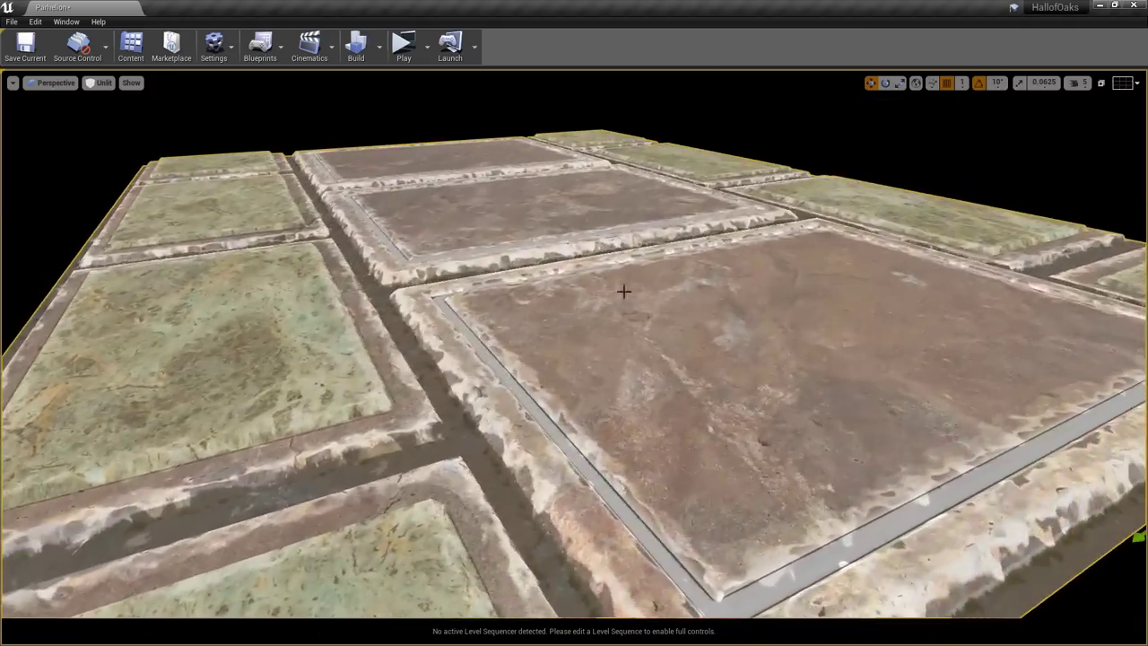
left_click_drag(623, 291, 416, 234, "alt")
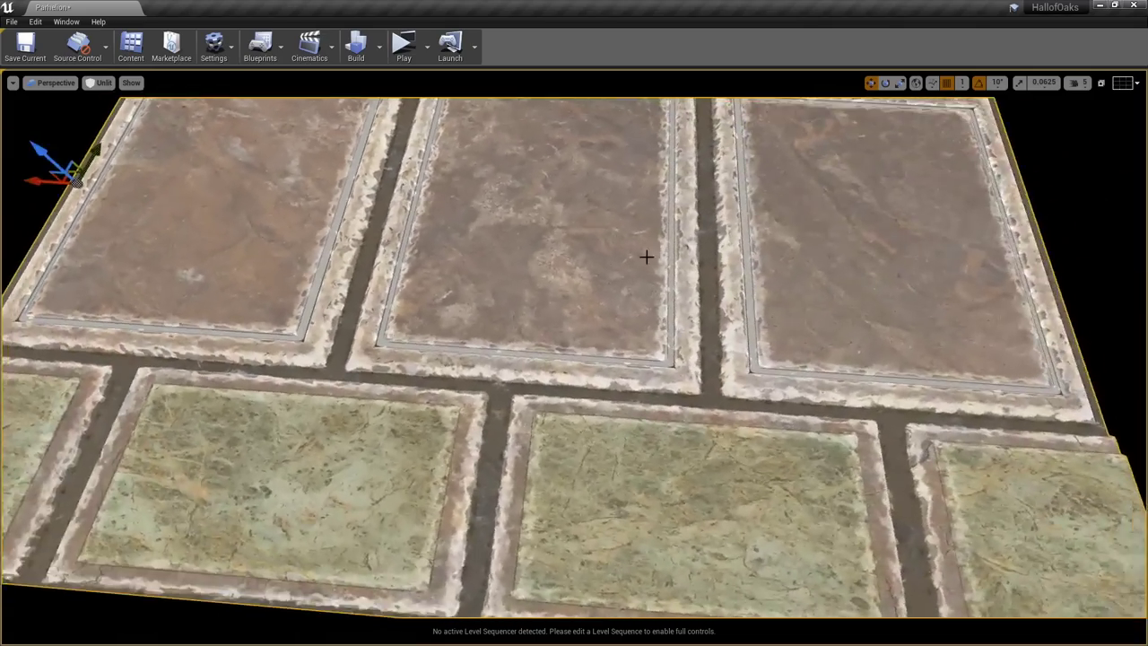
right_click_drag(666, 252, 672, 225)
left_click_drag(647, 278, 879, 372, "alt")
Return to Wireframe mode and examine the triangle layout of the large central tiles
key("alt+2")
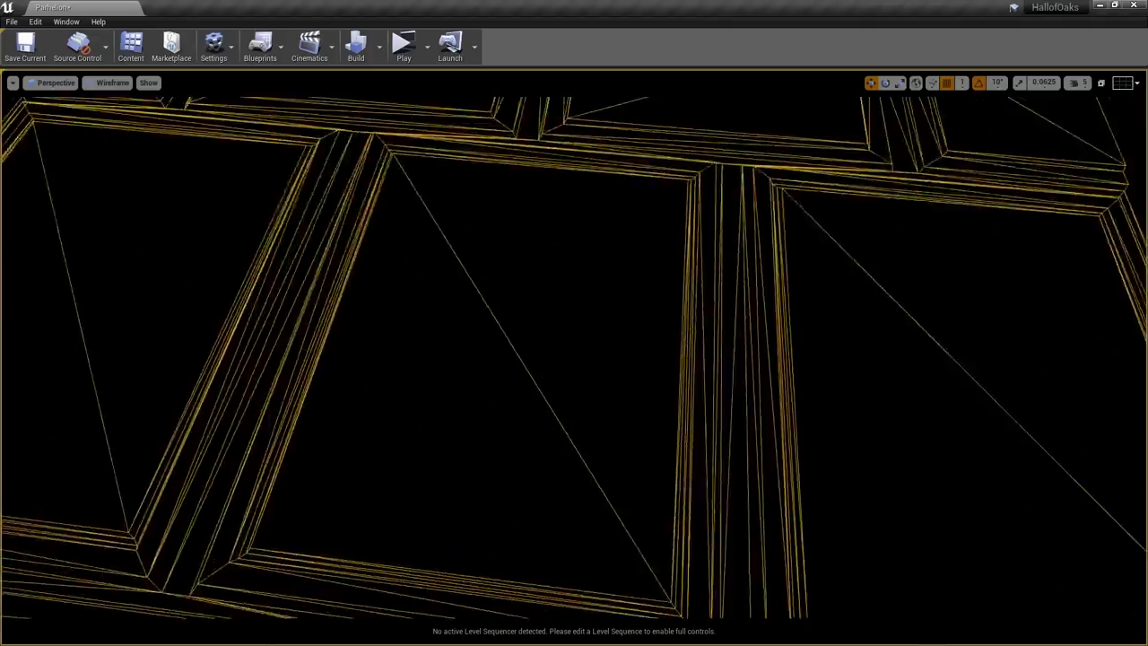
right_click_drag(879, 372, 807, 358, "alt")
left_click_drag(735, 336, 282, 232, "alt")
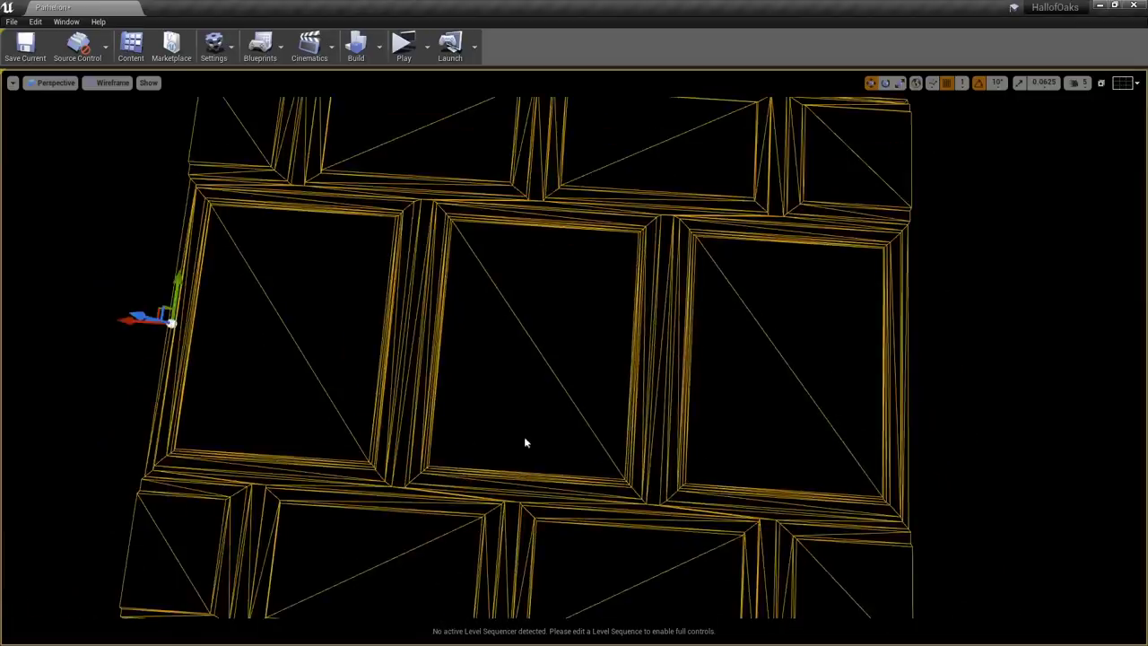
Preview the tiles in Lit mode, and return to Unlit mode with the mesh framed
key("alt+4")
left_click_drag(525, 436, 708, 361, "alt")
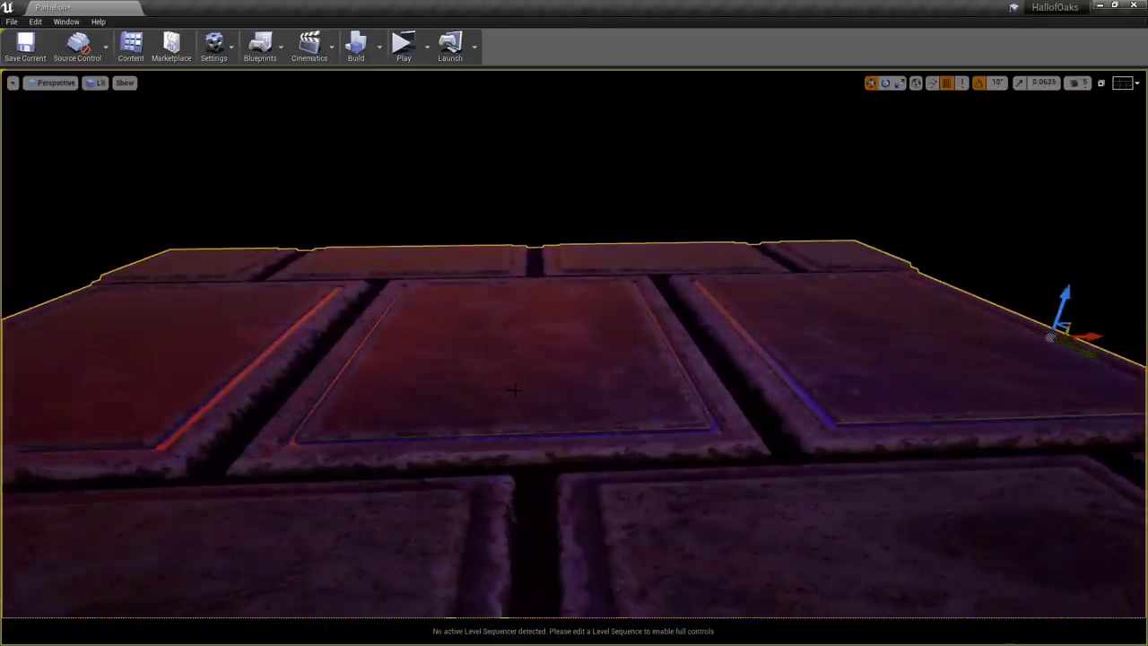
key("alt+3")
key("f")
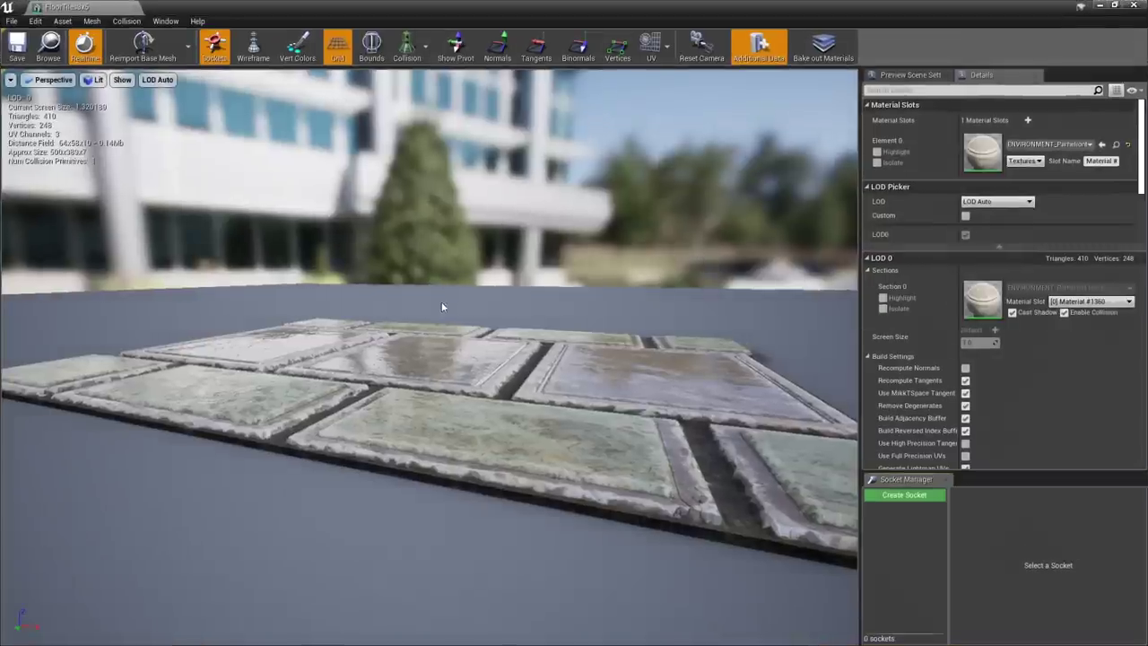
In the floor tile mesh's Static Mesh Editor, clear the Element 0 material and inspect the bare geometry
mouse_move(442, 307)
left_mouse_down()
mouse_move(441, 269)
mouse_move(457, 296)
left_mouse_up()
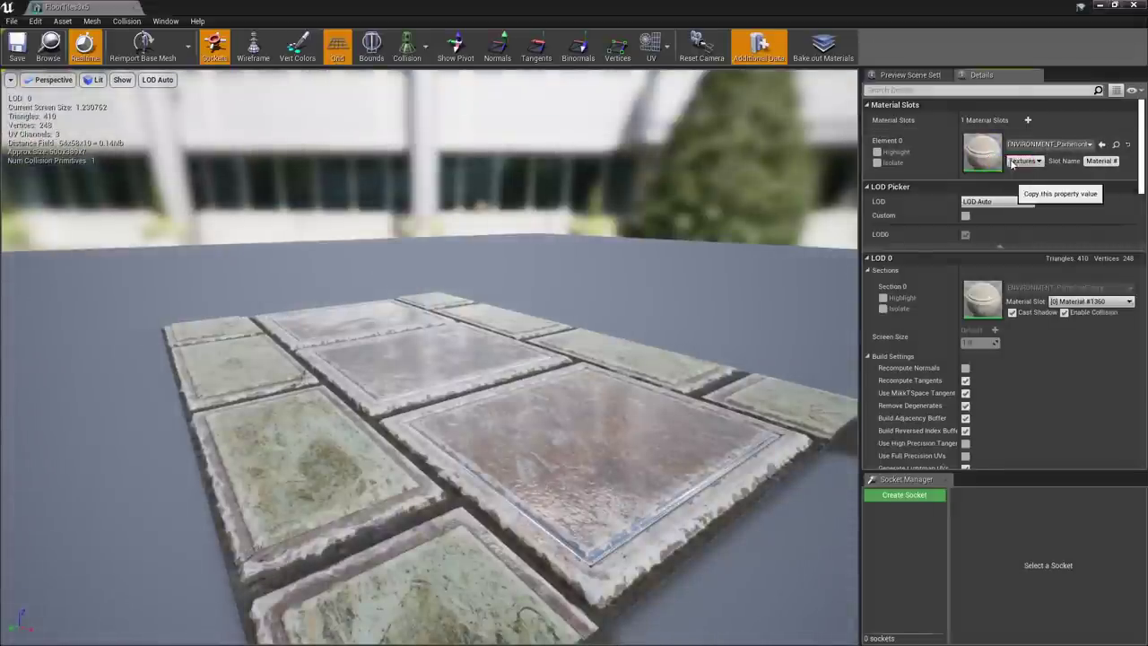
left_click(1045, 145)
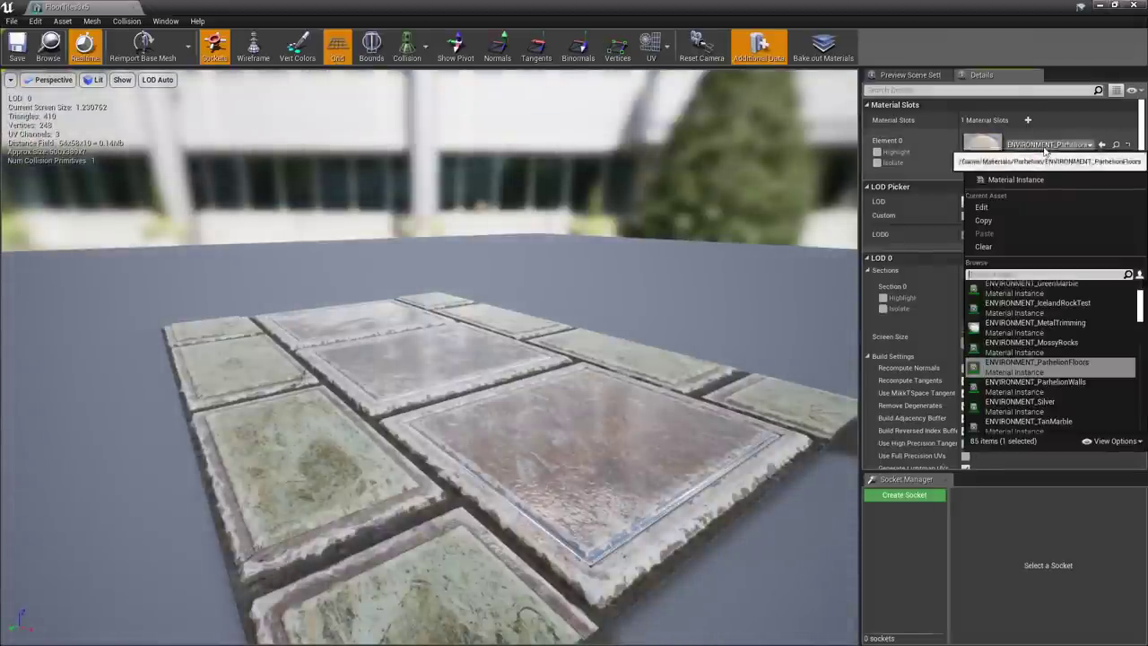
left_click(995, 246)
left_click_drag(464, 388, 423, 321)
scroll(417, 328, "up", 4)
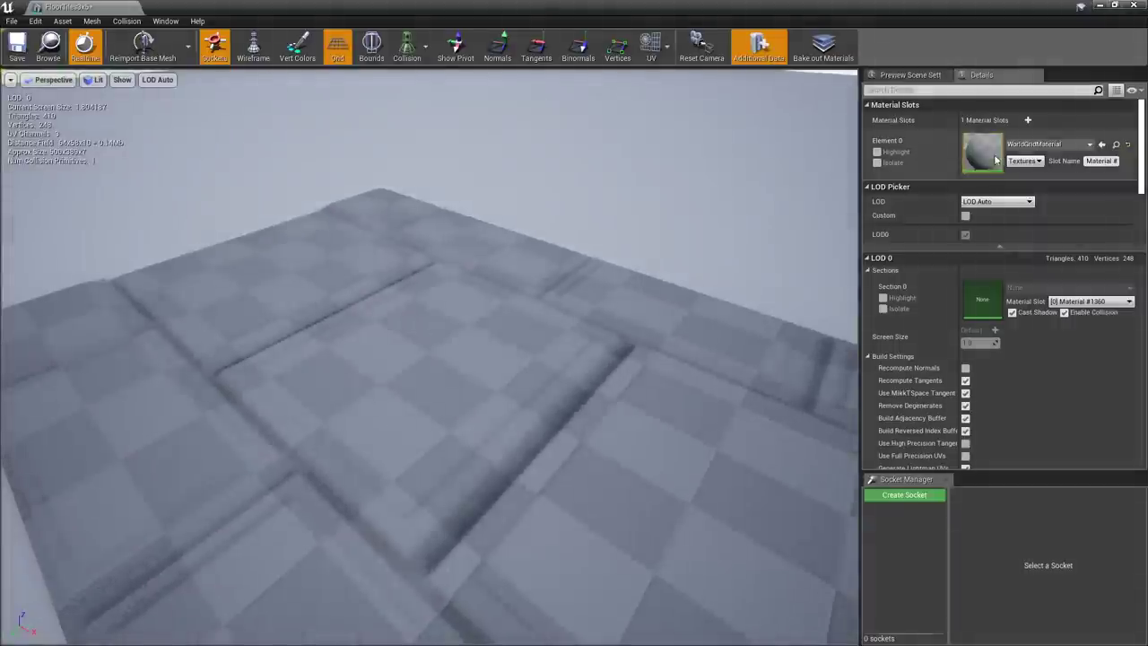
Reassign the ENVIRONMENT_ParhelionFloors material to Element 0 and return to the isolated tiles in the level viewport
right_click(992, 152)
left_click(1014, 176)
left_click_drag(703, 274, 640, 312)
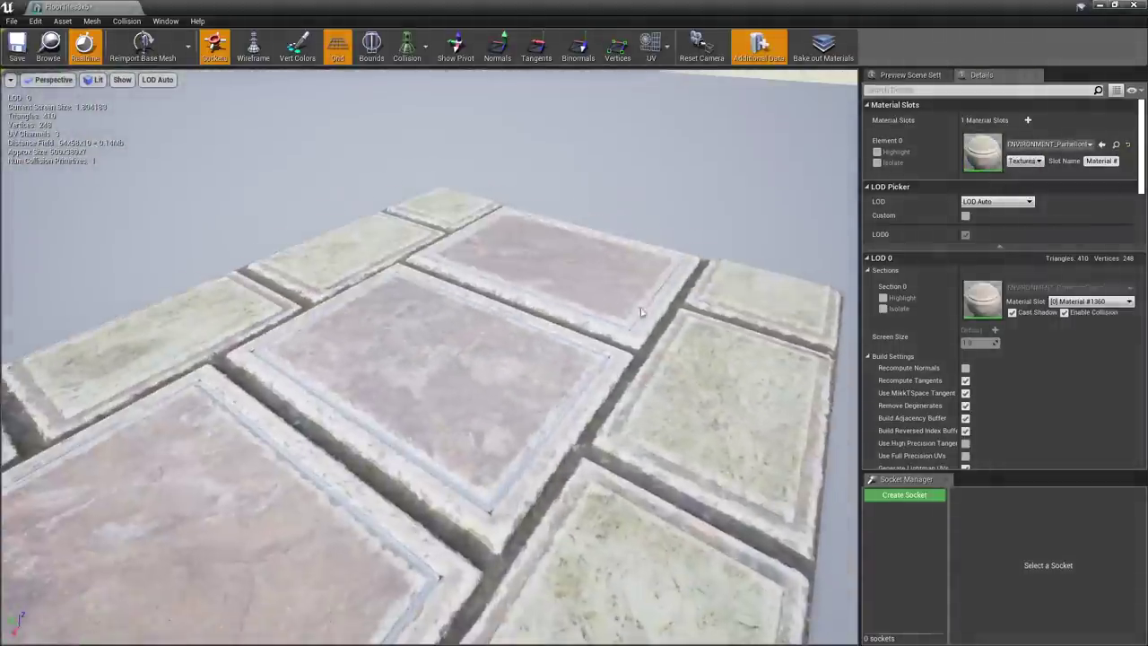
left_click_drag(423, 260, 386, 265)
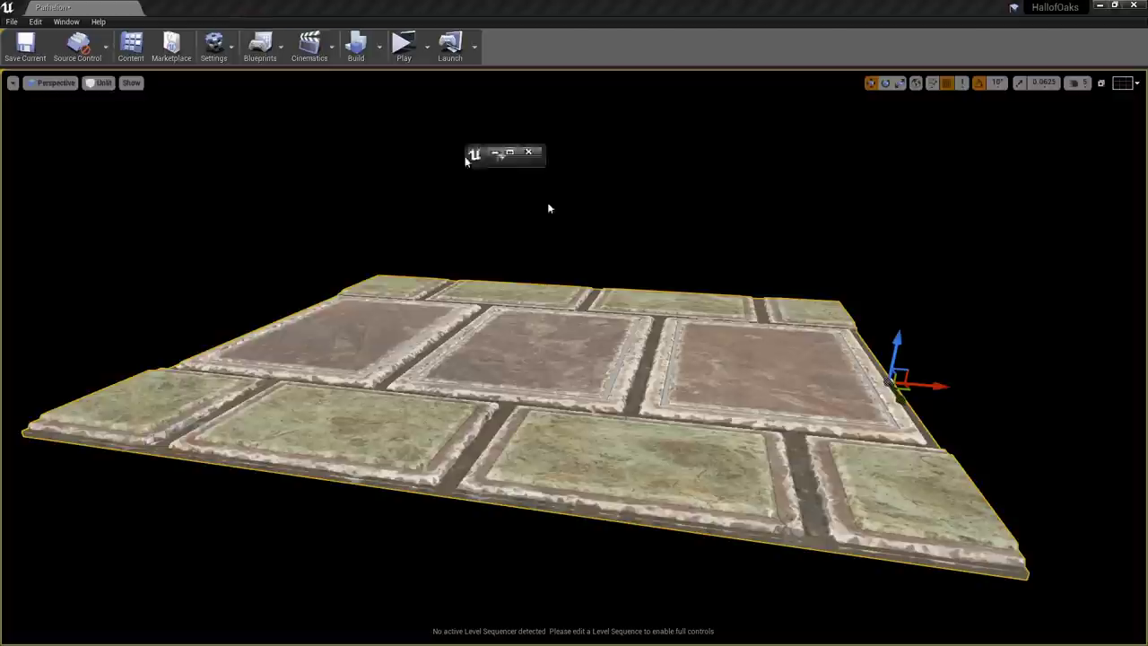
left_click_drag(584, 318, 471, 346)
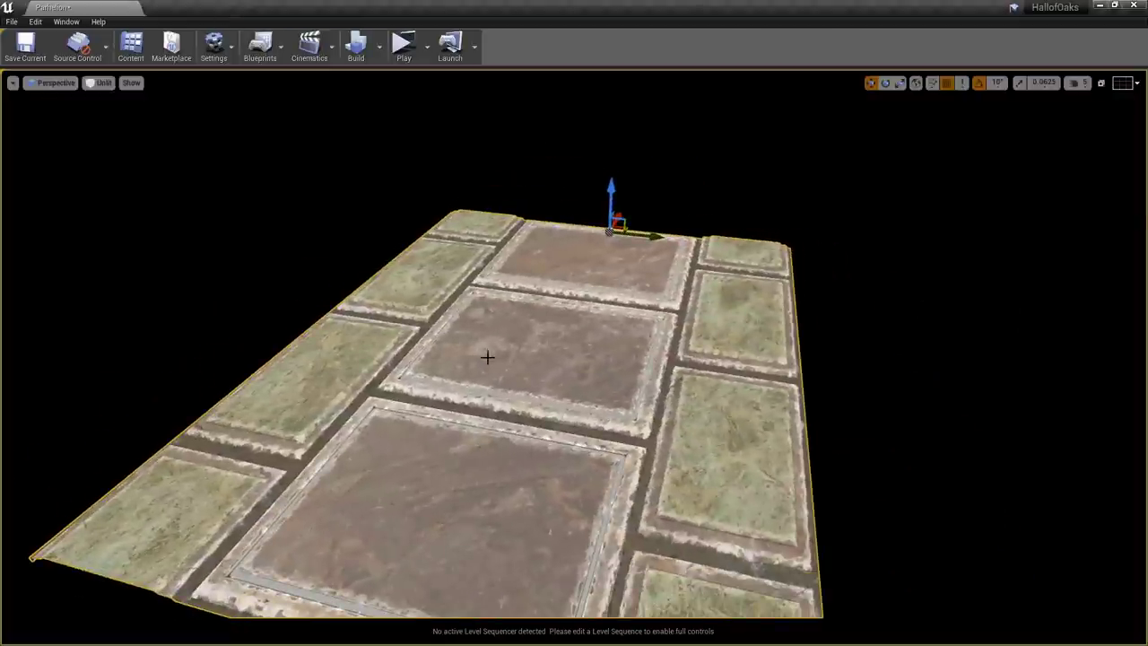
left_click_drag(486, 357, 488, 308)
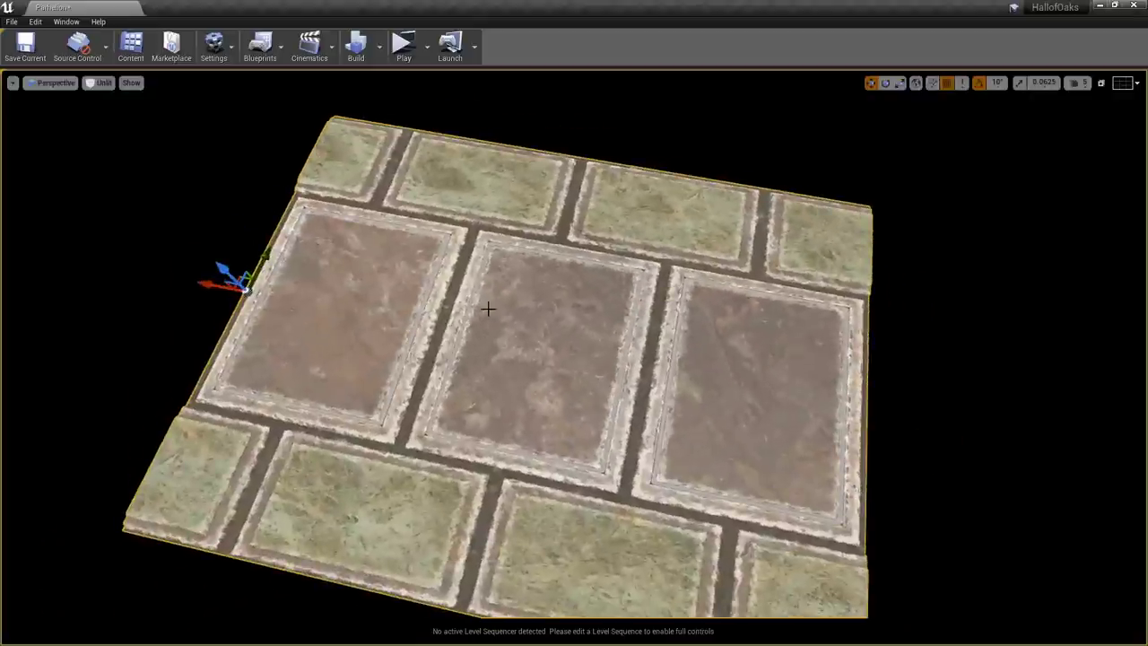
Unhide the rest of the garden scene, return the viewport to Lit mode and clear the floor tile selection
key("ctrl+h")
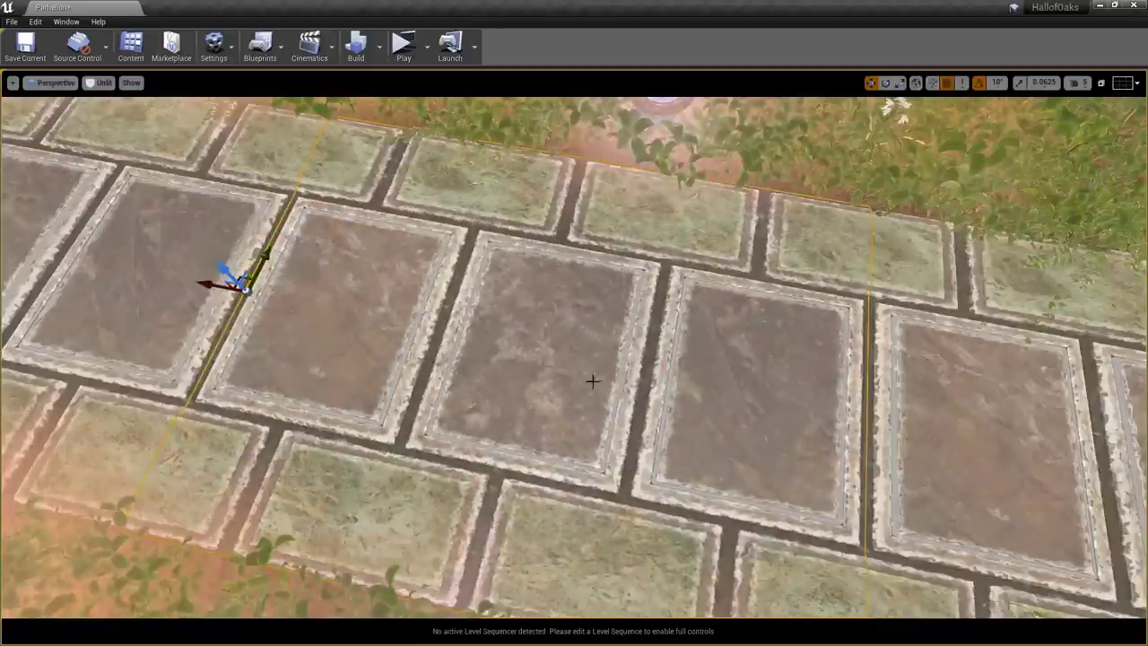
left_click_drag(675, 391, 622, 373, "alt")
key("alt+4")
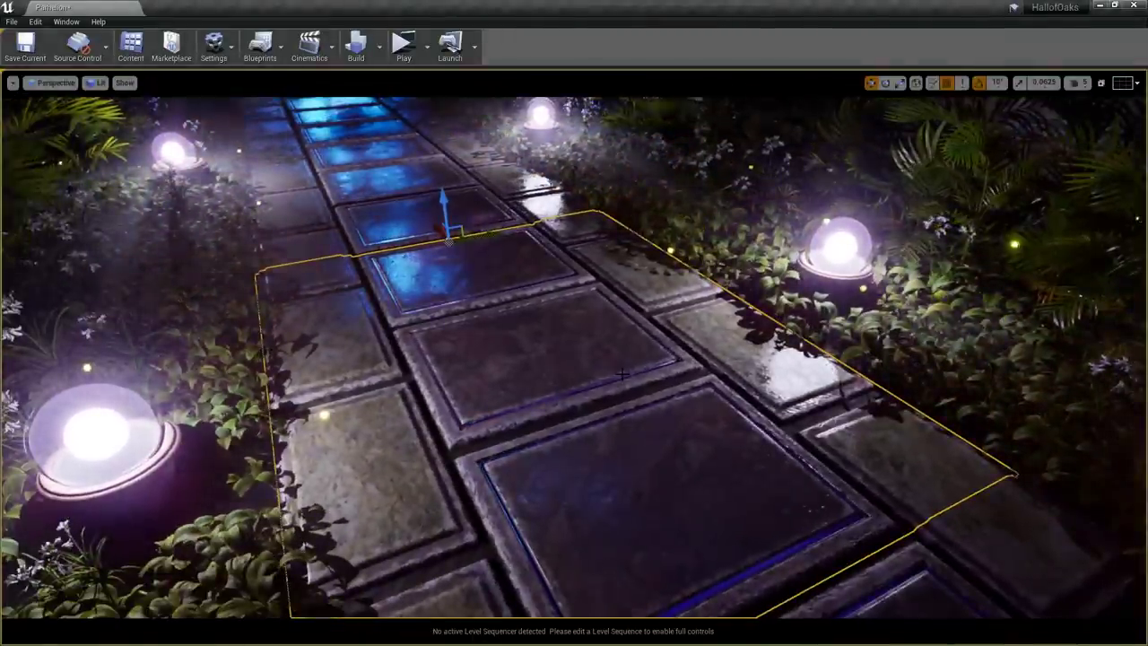
left_click_drag(621, 373, 587, 384, "alt")
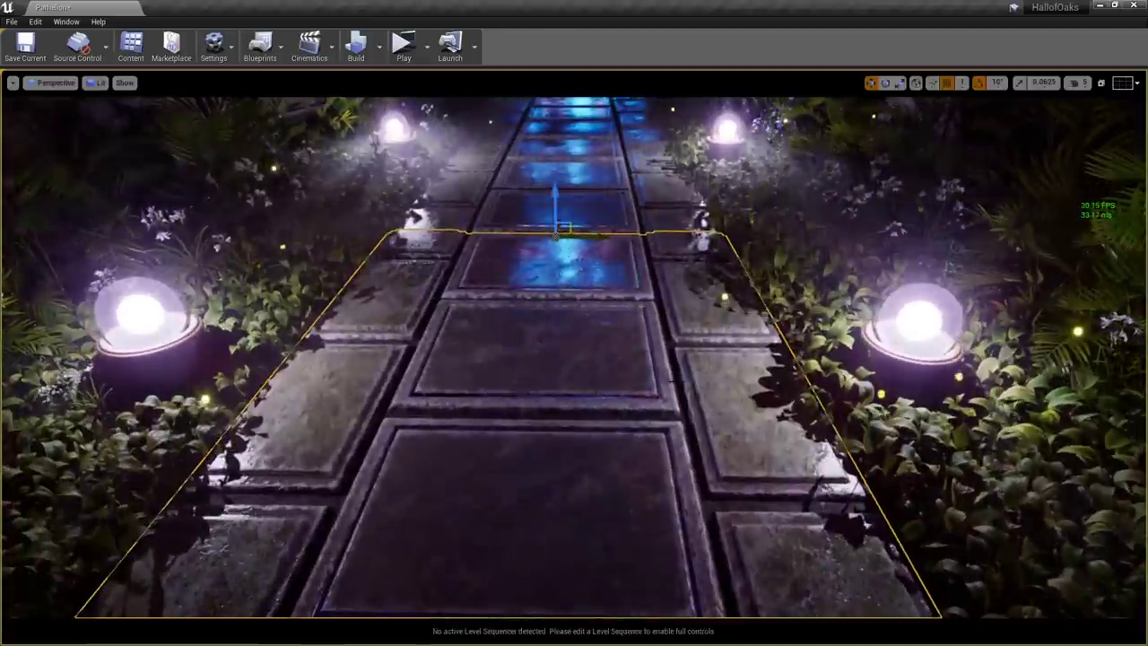
key("Escape")
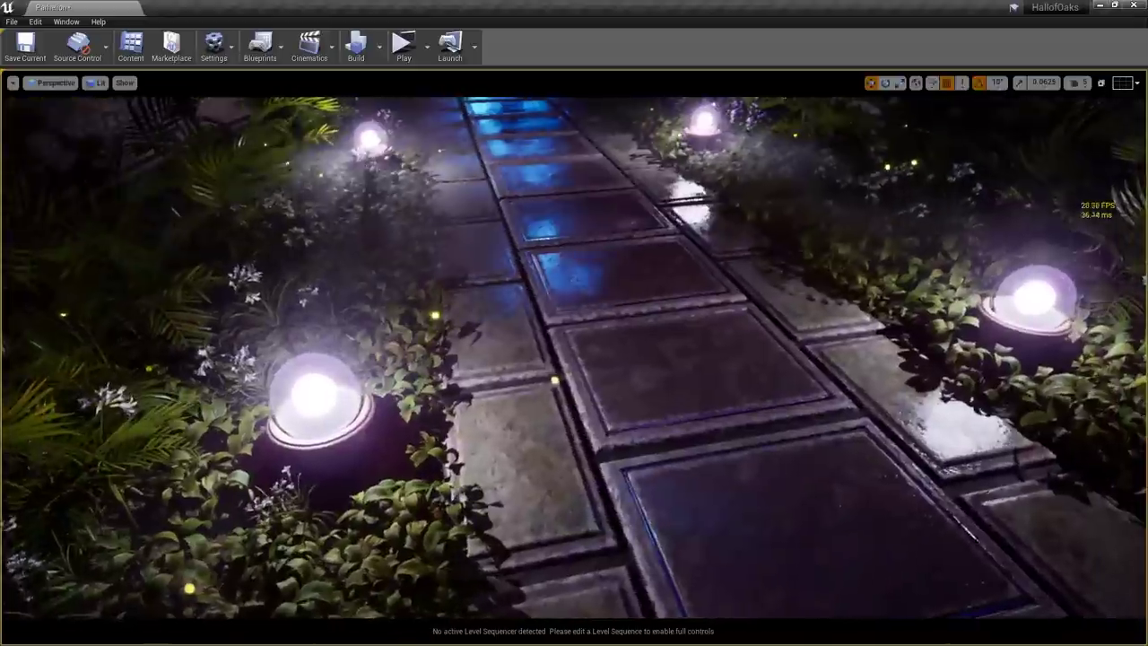
From a view of the fountain path, select all LiveOak tree actors through the World Outliner and delete them
right_click_drag(602, 331, 579, 179)
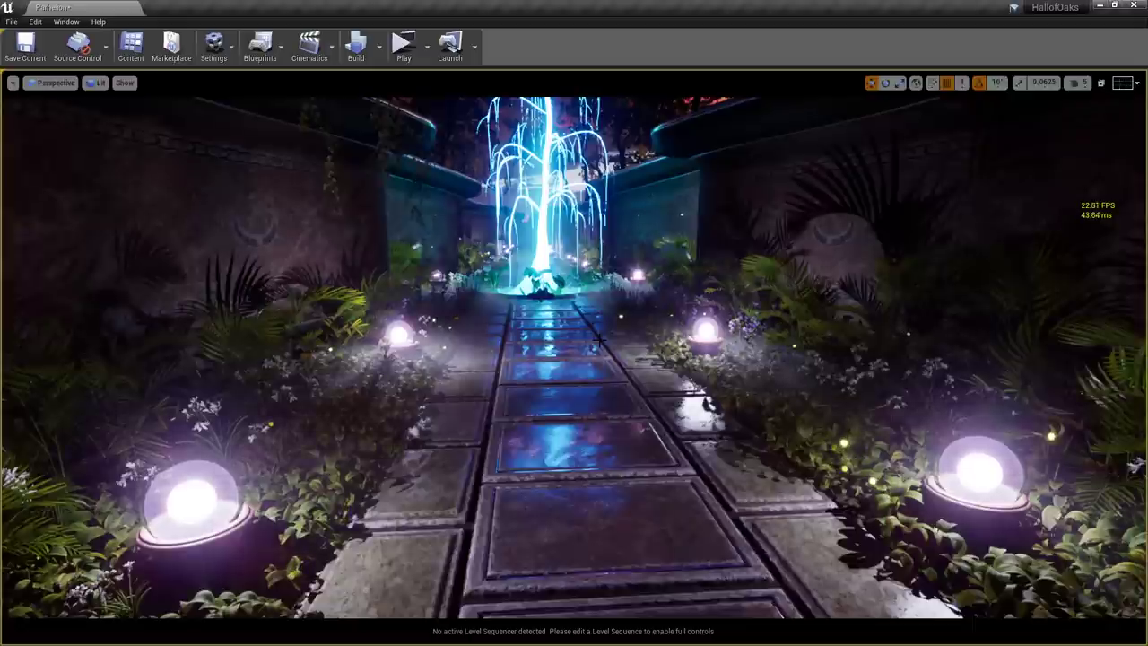
right_click_drag(598, 341, 623, 430)
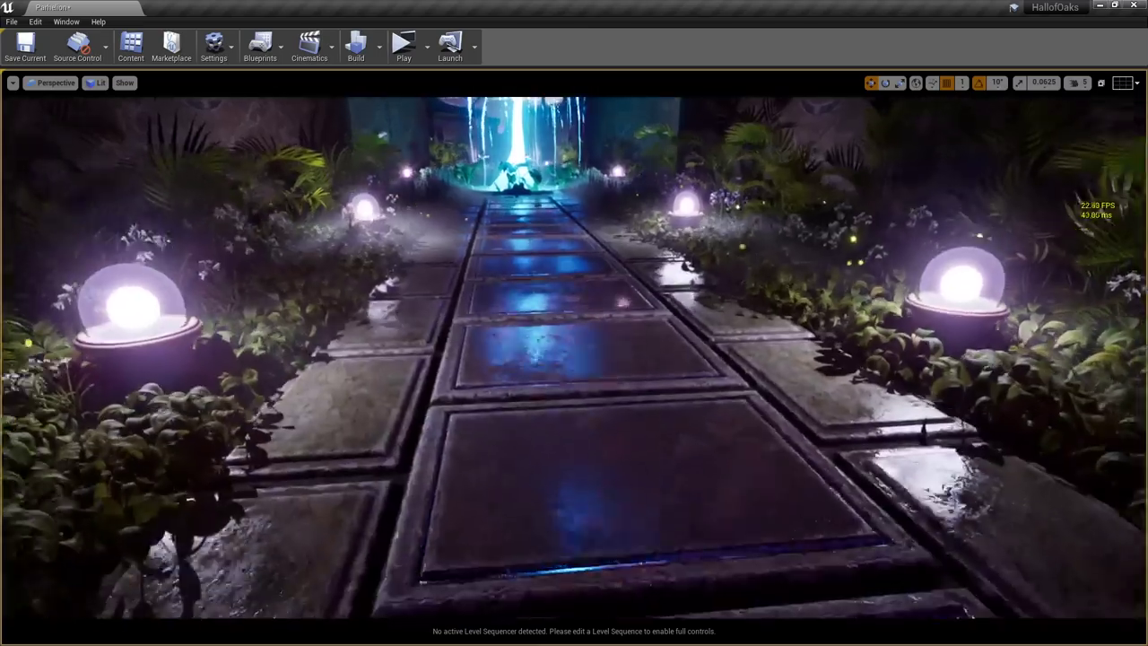
key("s")
key("q")
key("q")
key("e")
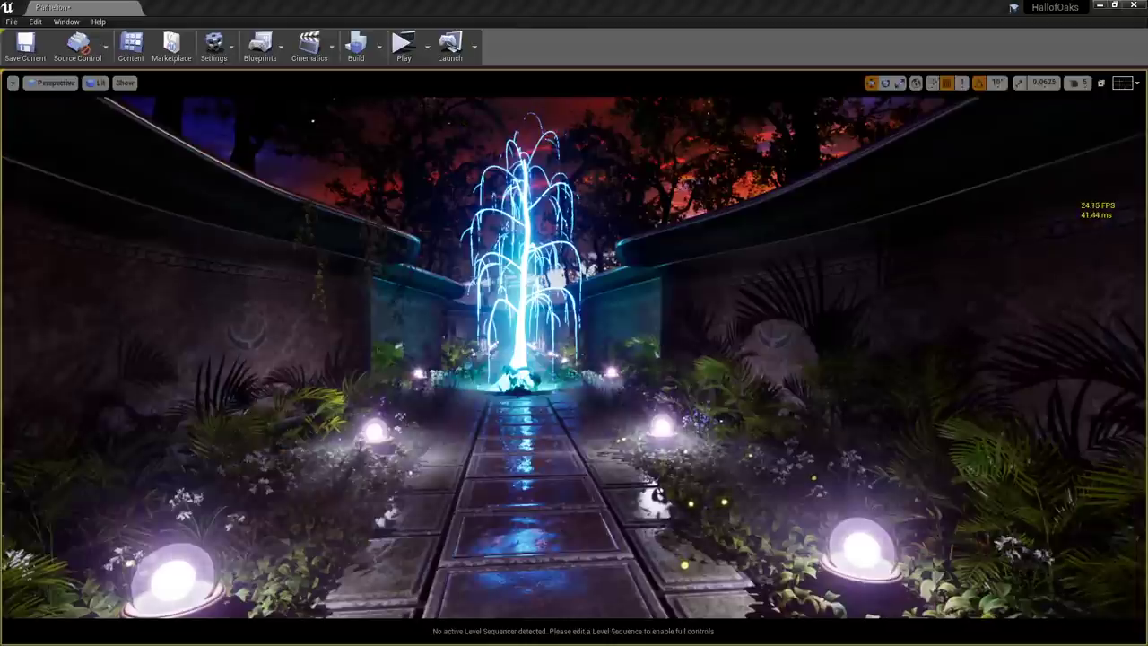
left_click(475, 260)
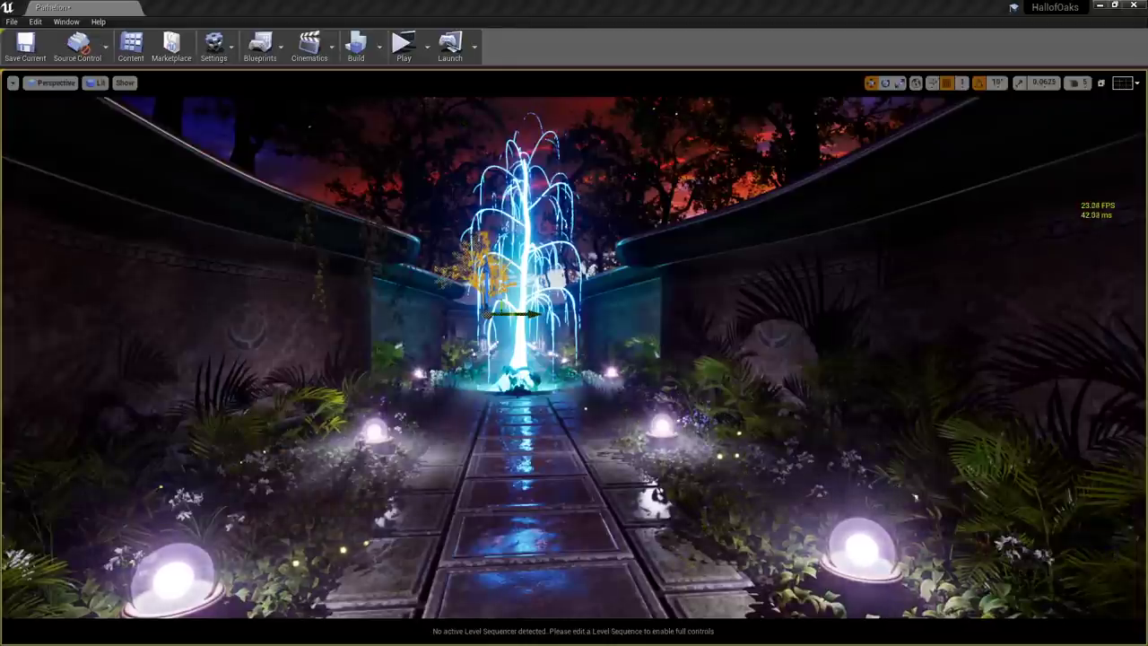
left_click_drag(1147, 149, 792, 149)
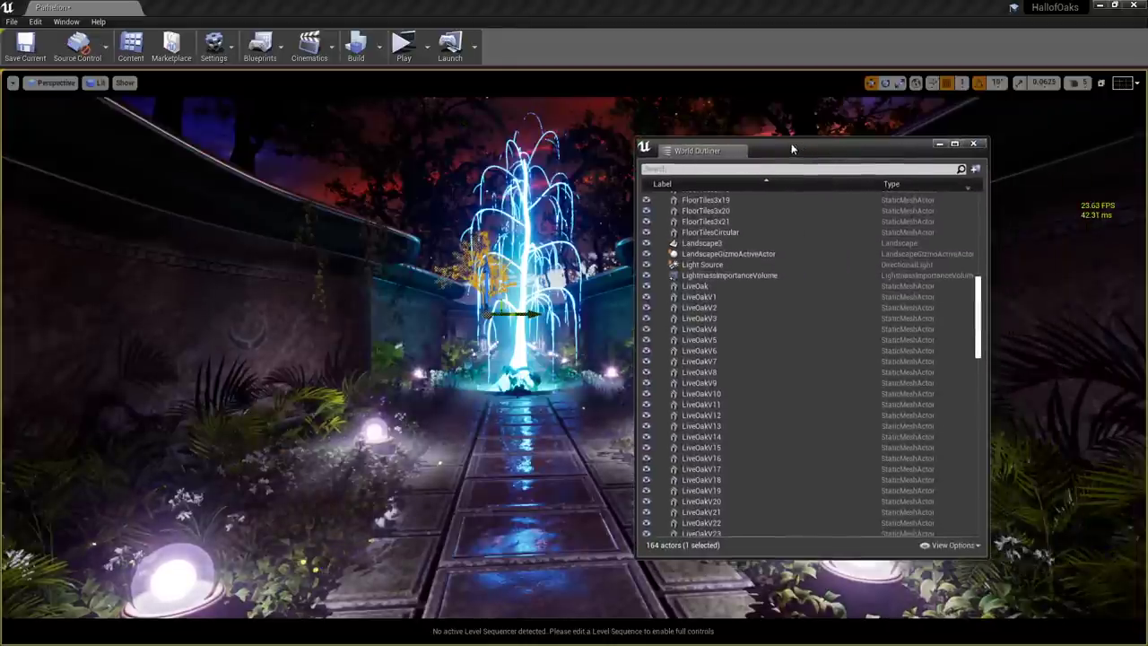
left_click(724, 287, "shift")
left_click_drag(789, 152, 1146, 168)
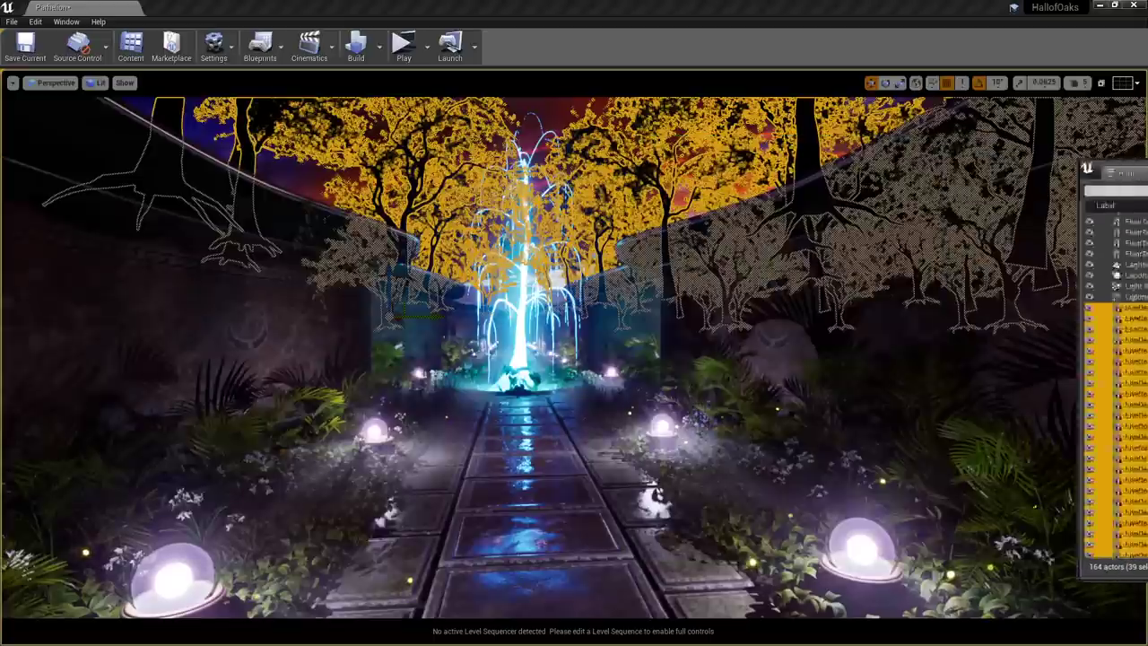
key("Delete")
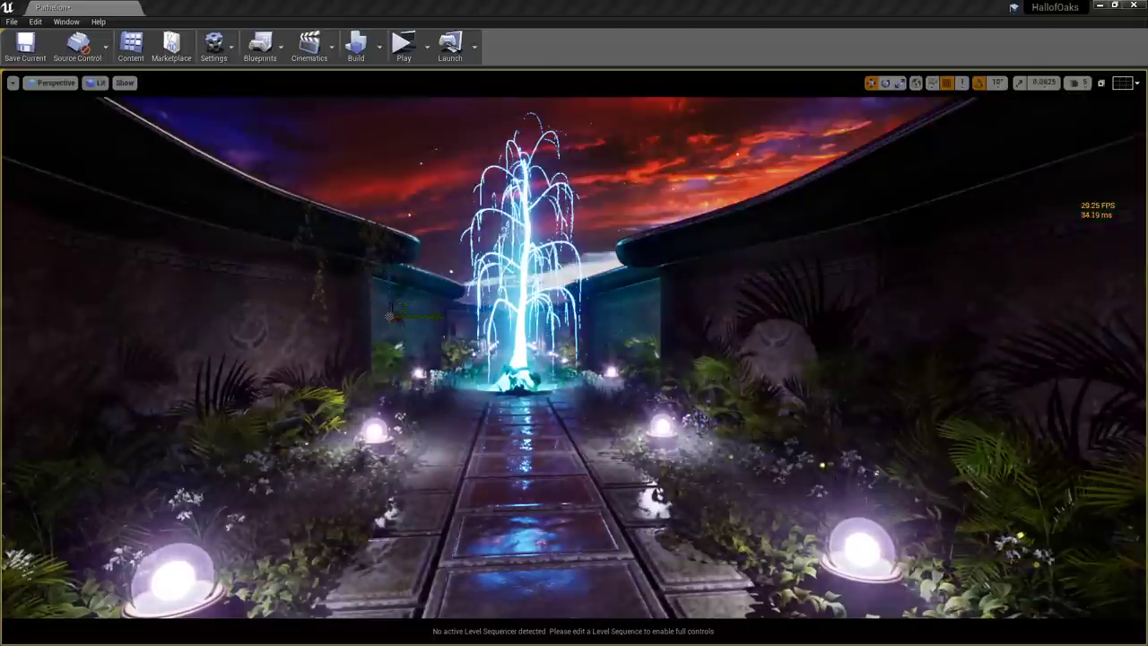
Examine the sky and fountain without the trees, and undo the tree deletion
right_click_drag(573, 359, 561, 251)
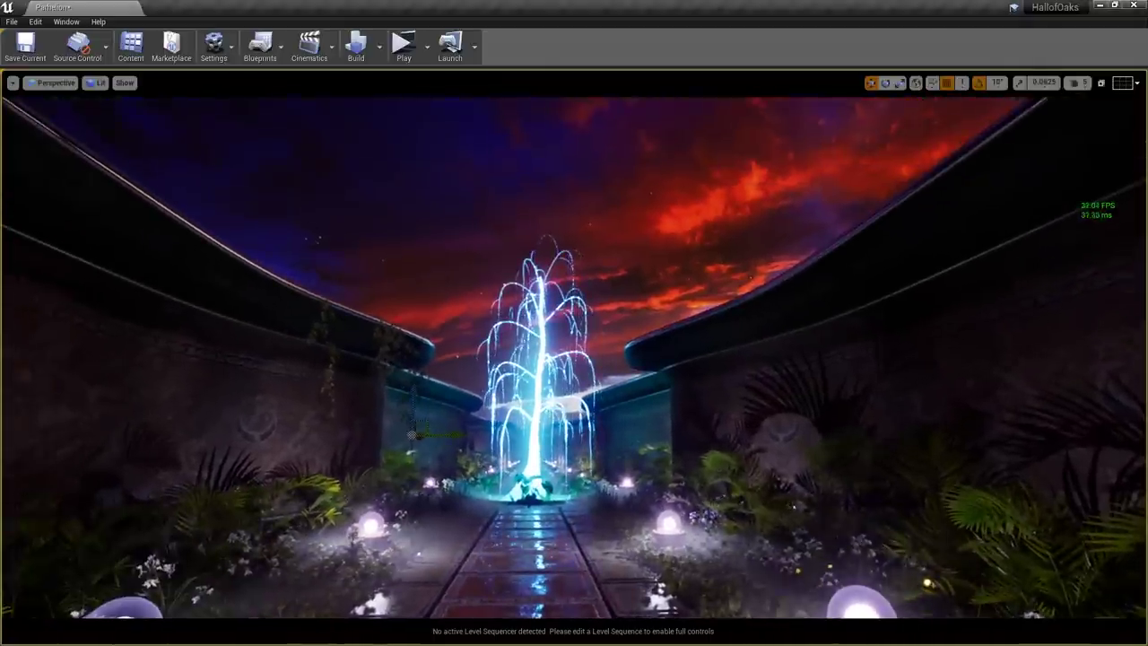
right_click_drag(574, 359, 536, 314)
key("w")
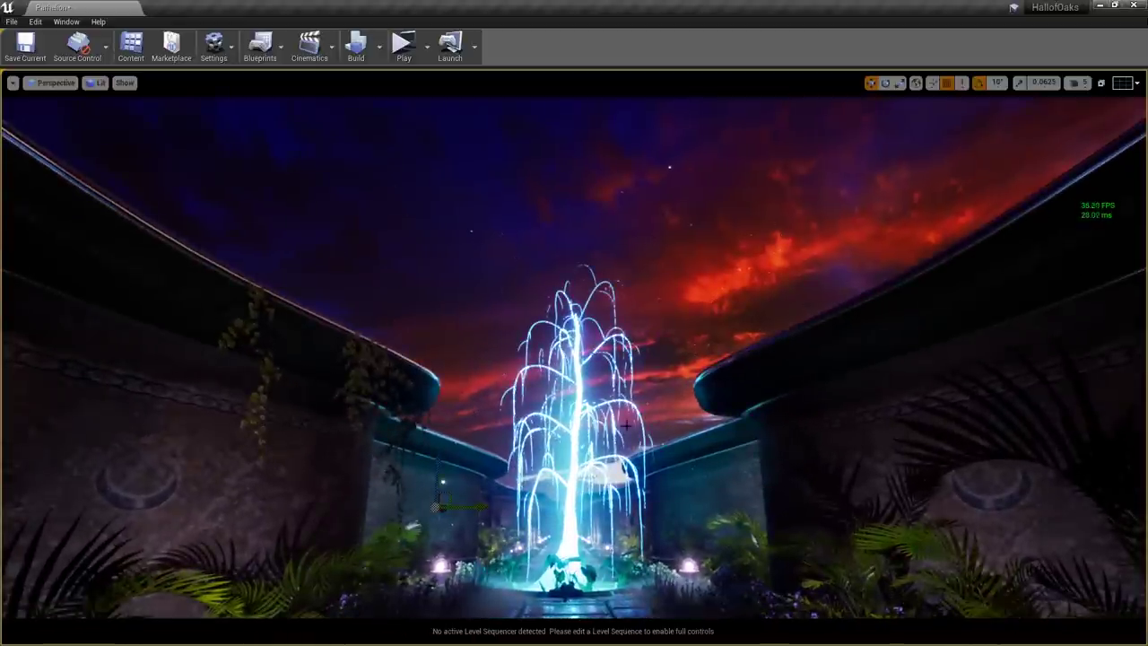
right_click_drag(627, 425, 627, 461)
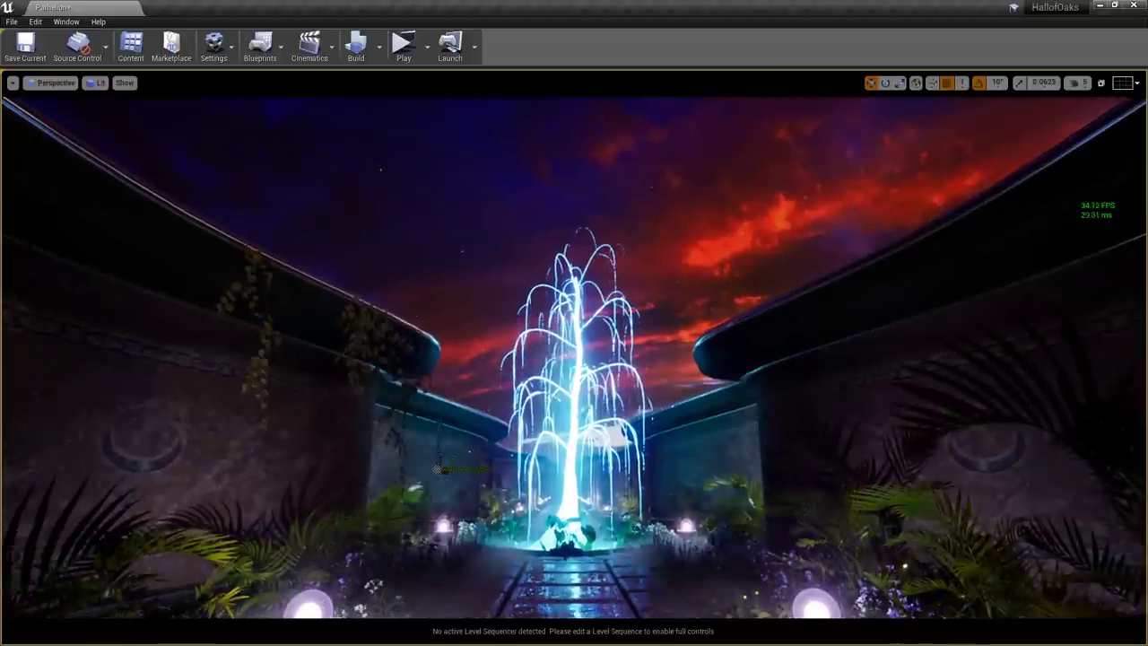
key("ctrl+z")
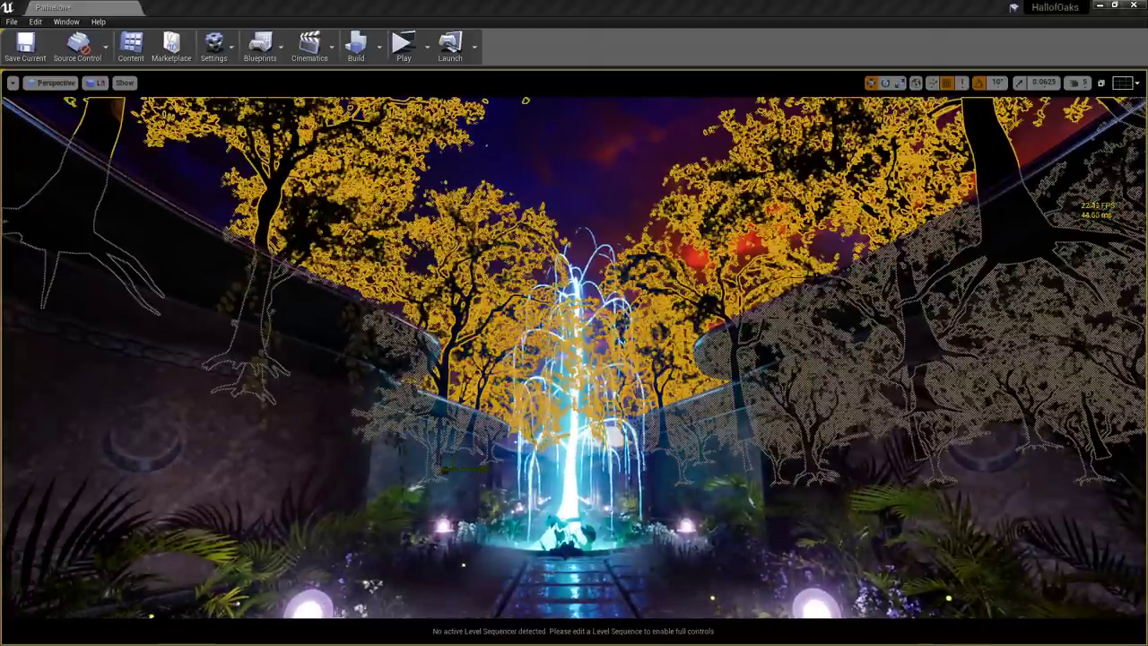
Hide and unhide the oak trees repeatedly to compare the skyline around the fountain with and without them
key("h")
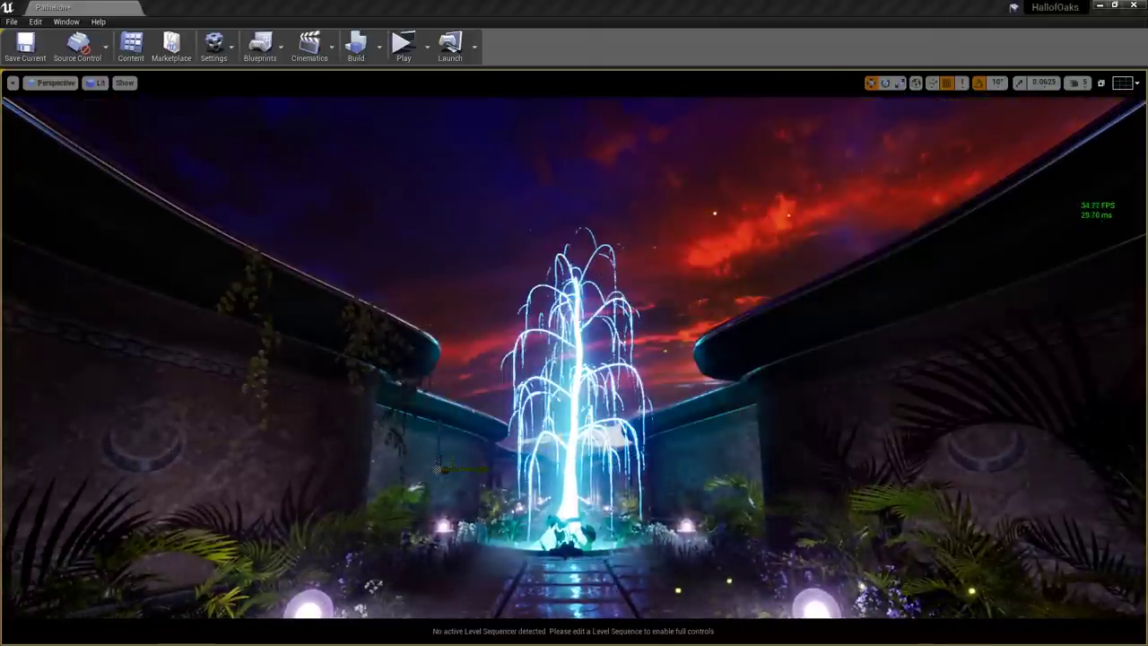
key("ctrl+h")
key("h")
key("ctrl+h")
right_click_drag(574, 358, 627, 369)
key("g")
key("g")
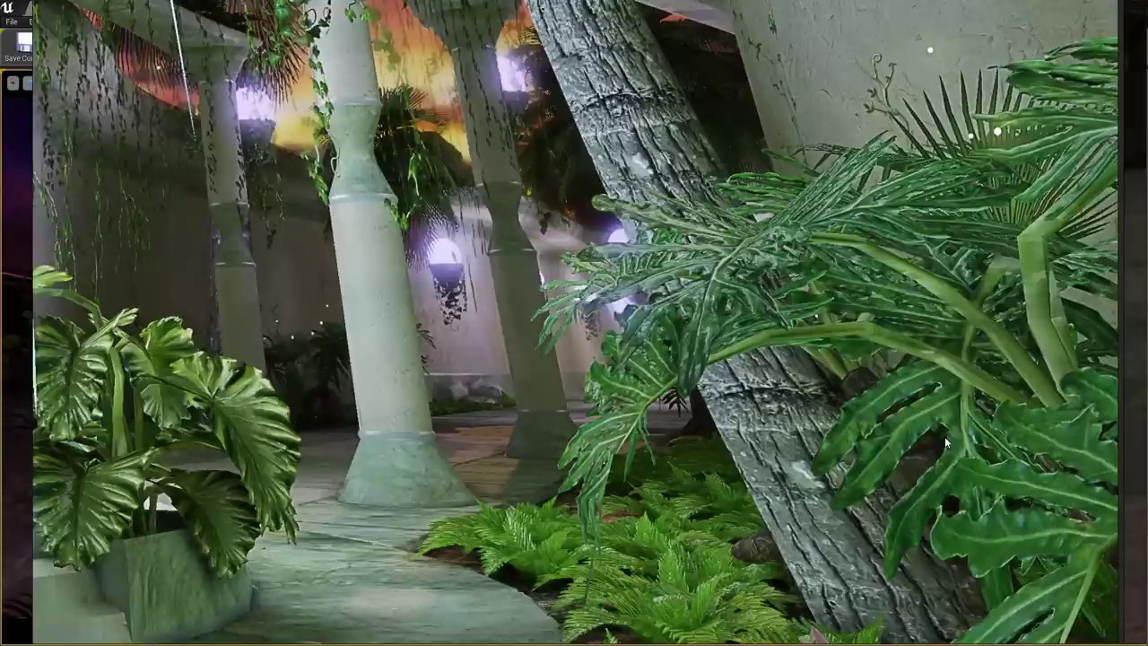
Look over the image of the columned garden, and return to the Parhelion level to examine the path up to the fountain
left_click_drag(911, 411, 821, 388)
left_click_drag(535, 239, 662, 321)
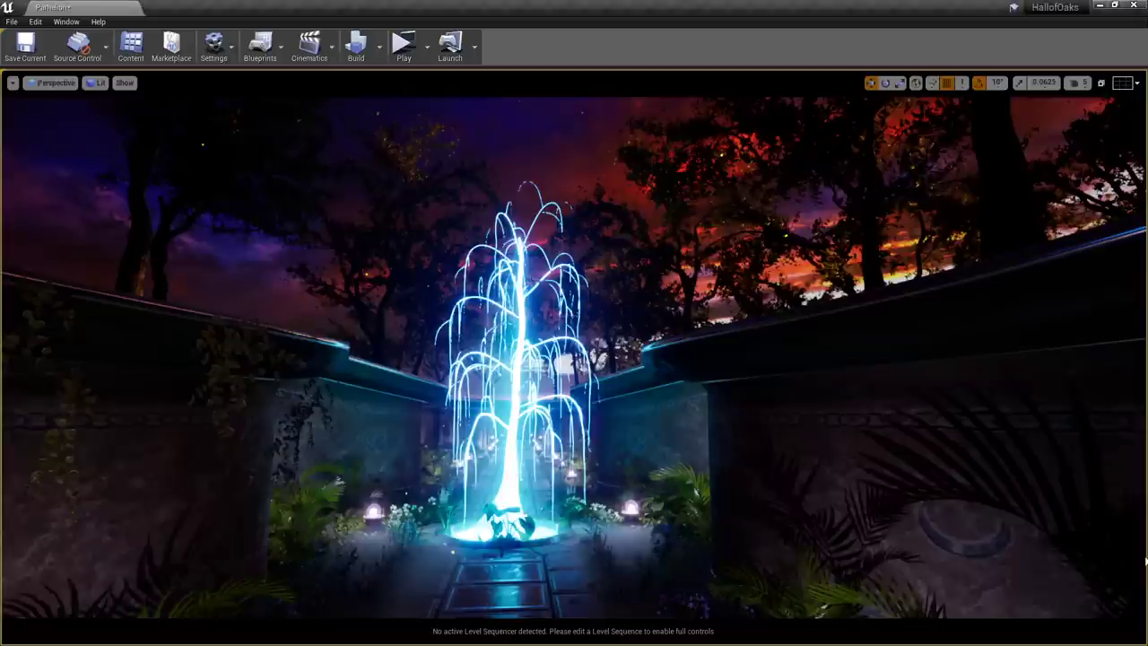
right_click_drag(695, 402, 704, 383)
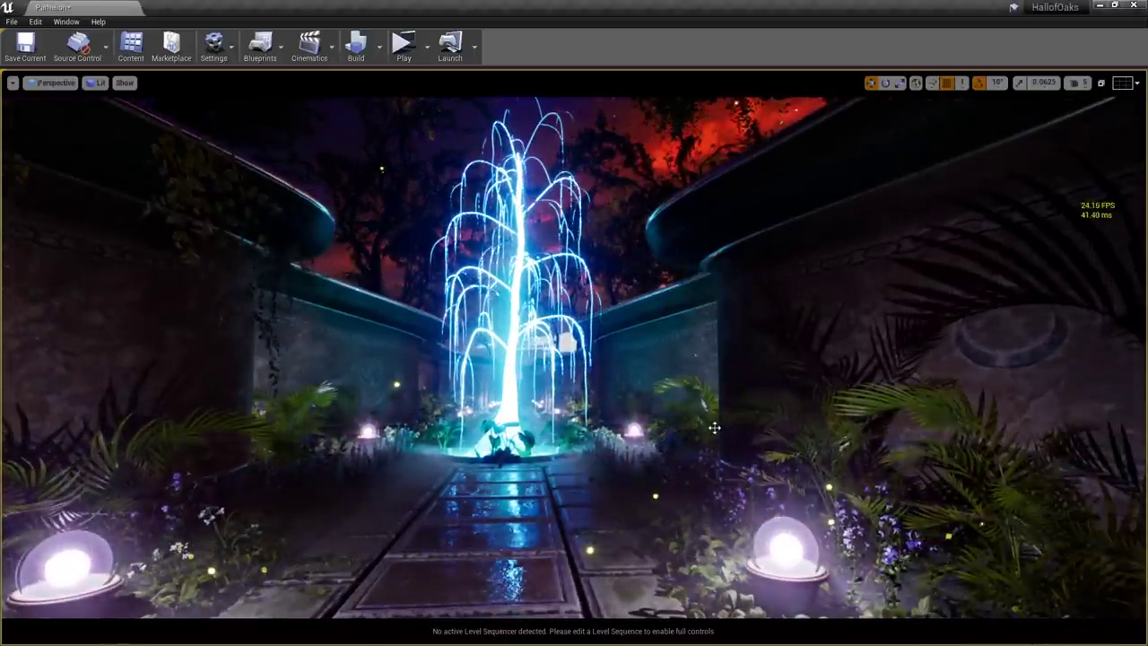
left_click_drag(679, 394, 659, 439)
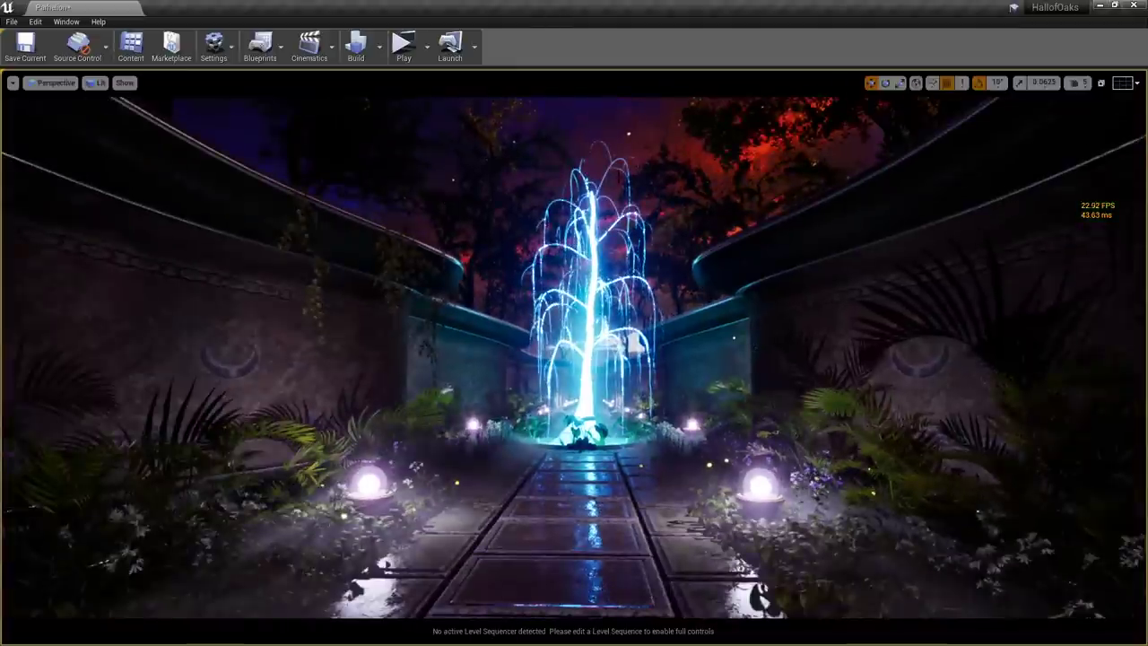
right_click_drag(659, 439, 688, 505)
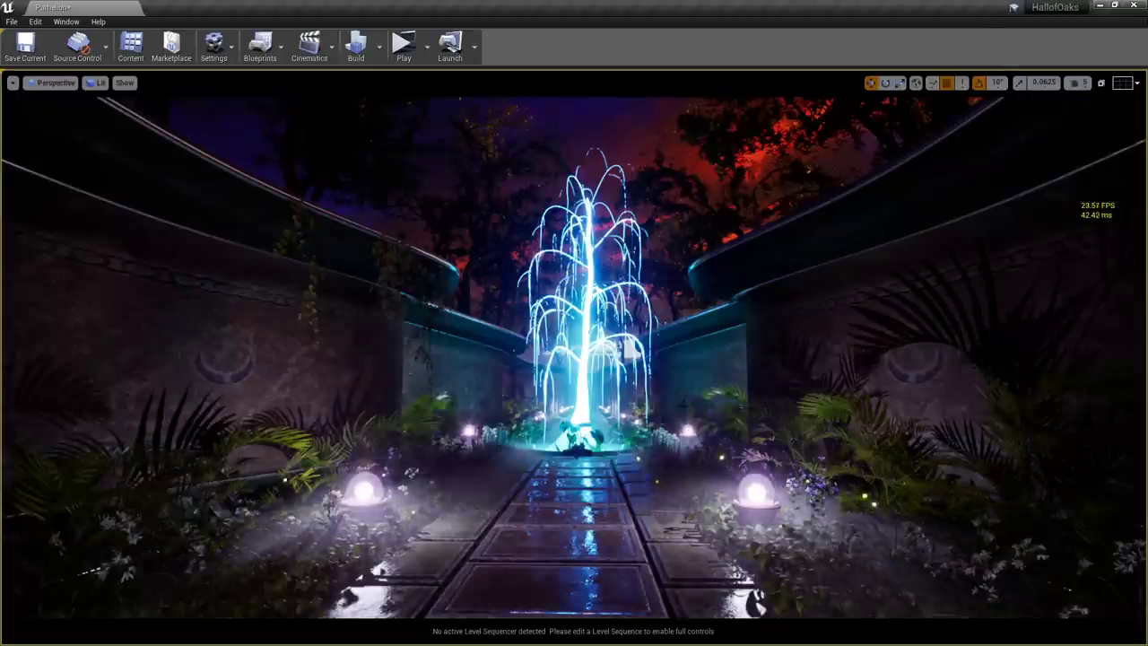
right_click_drag(574, 359, 665, 408)
key("w")
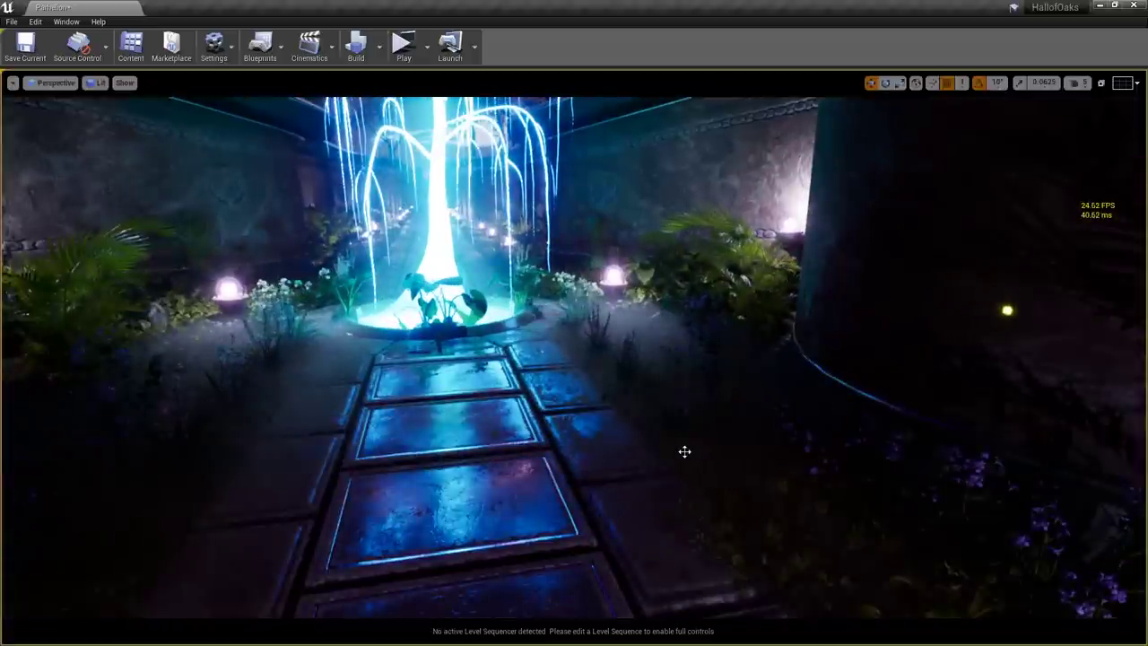
Switch the viewport from Shader Complexity to the Quad Overdraw optimization view mode
key("alt+8")
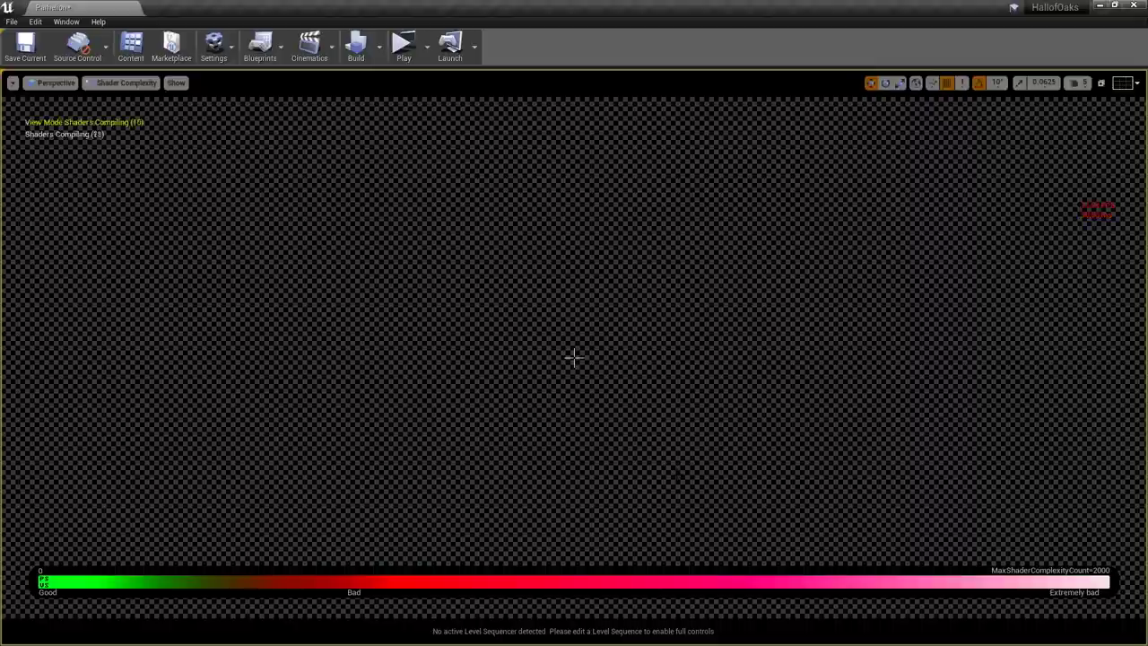
left_click(126, 83)
mouse_move(149, 217)
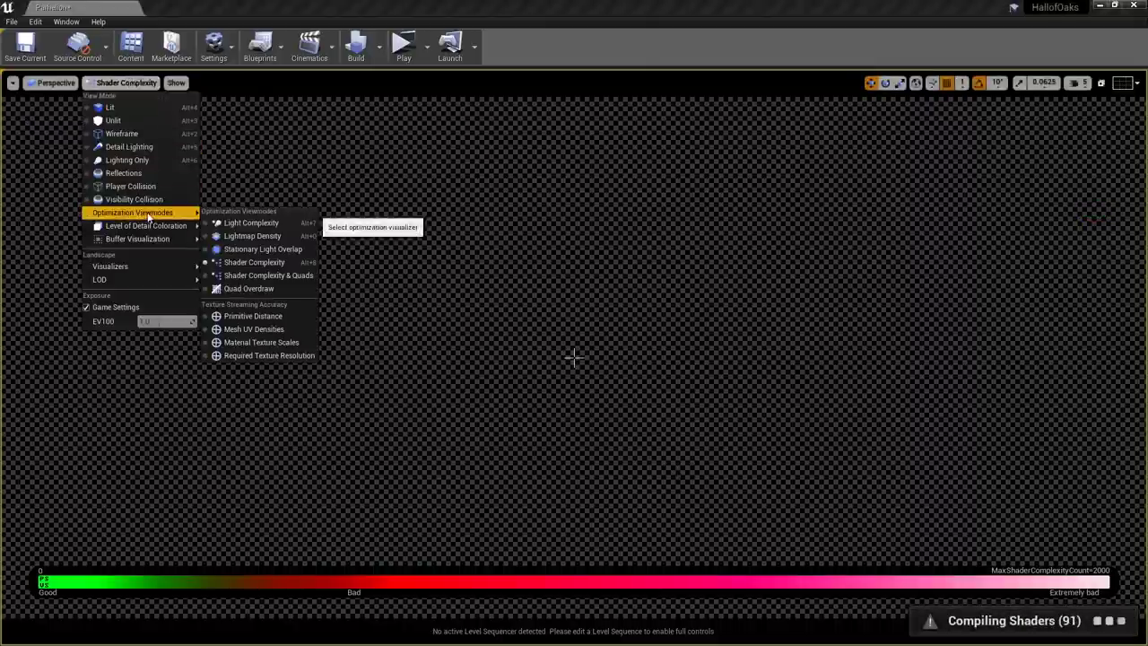
left_click(251, 288)
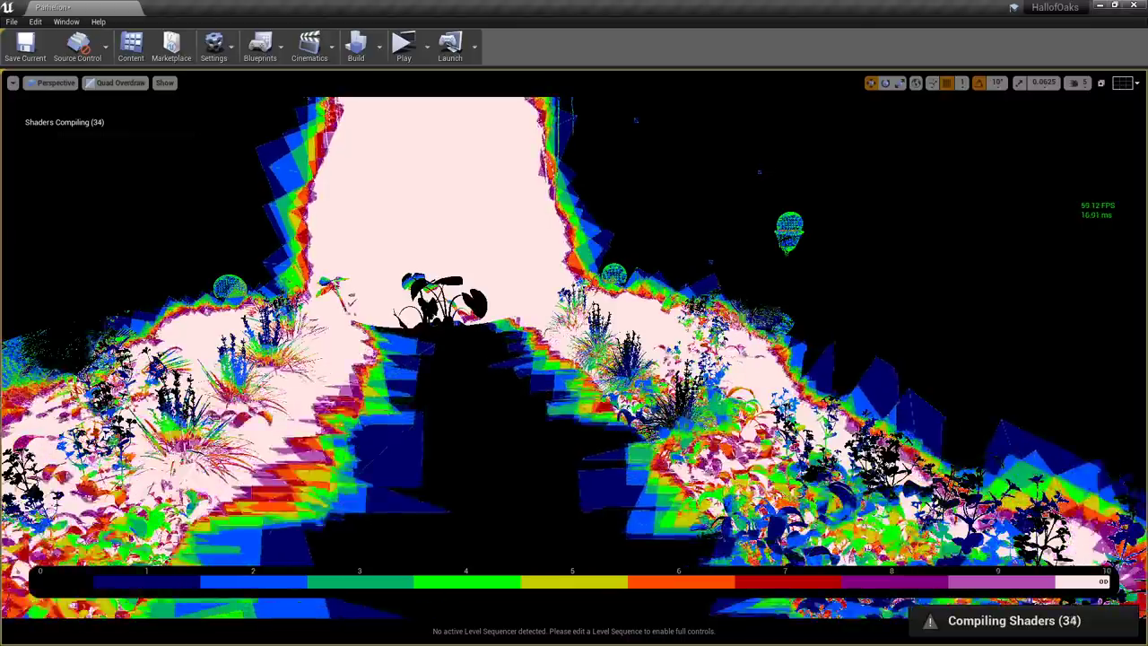
Examine the quad overdraw on the fountain, path and surrounding plants from several distances, and return to Lit mode
right_click_drag(574, 359, 502, 305)
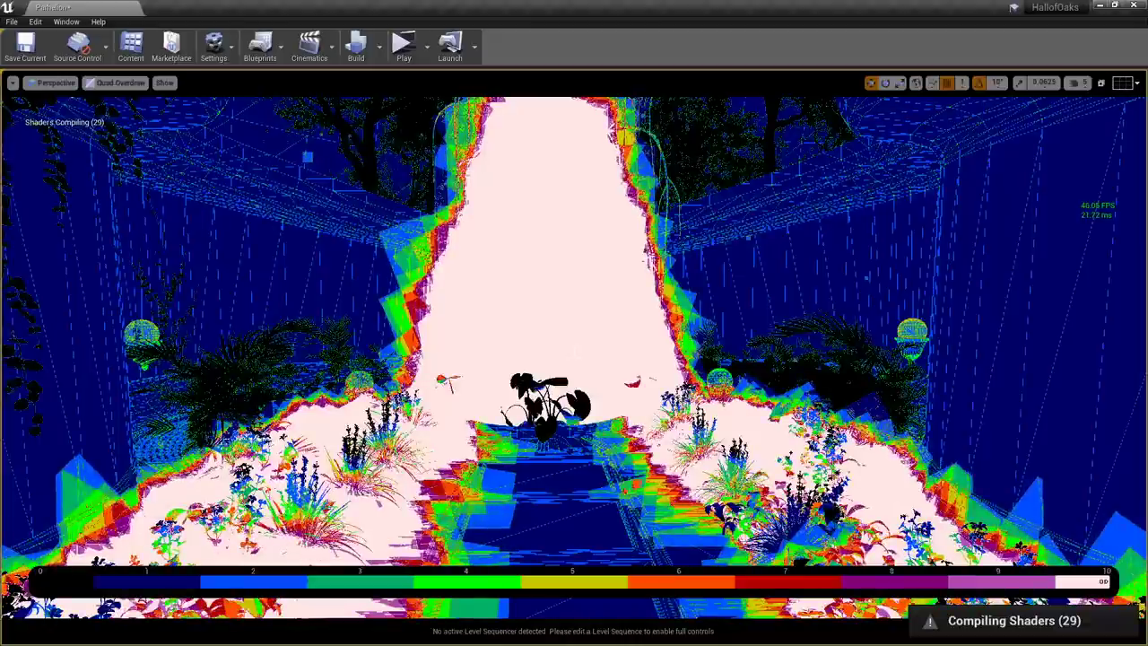
key("s")
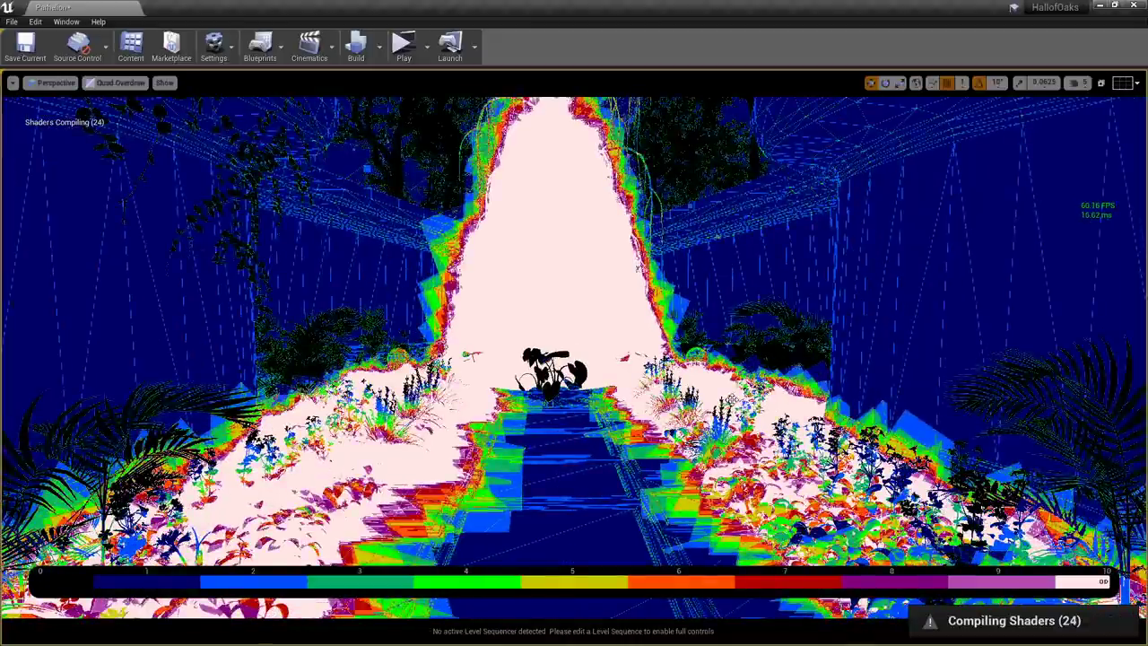
key("q")
mouse_move(574, 358)
right_mouse_down()
mouse_move(591, 309)
mouse_move(581, 346)
right_mouse_up()
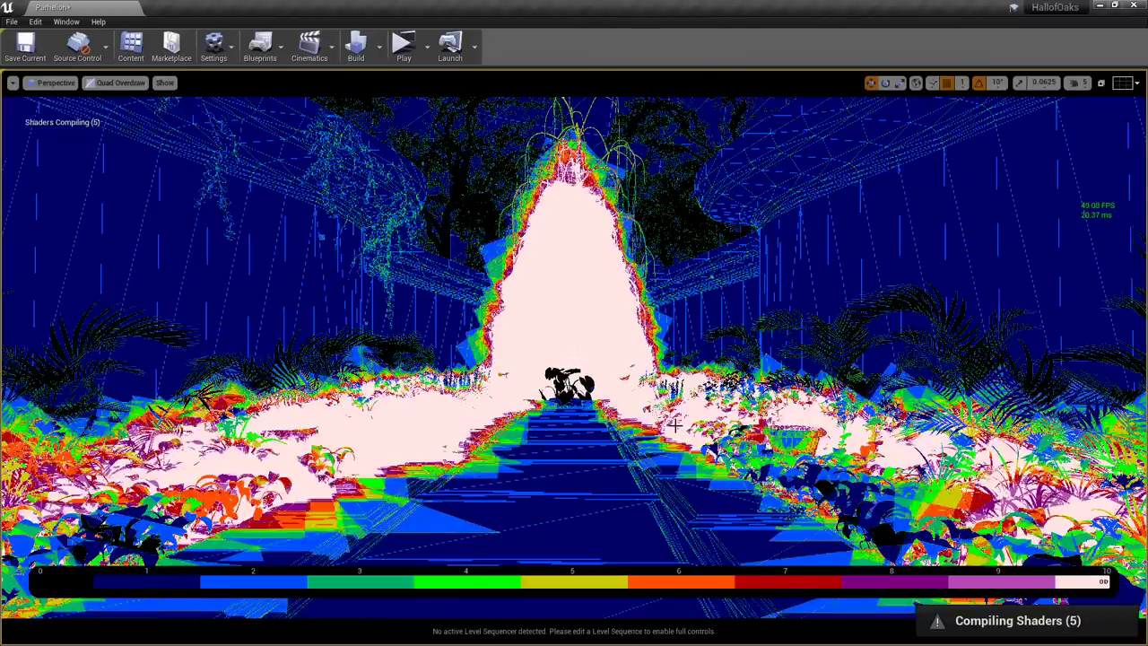
right_click_drag(675, 425, 575, 358)
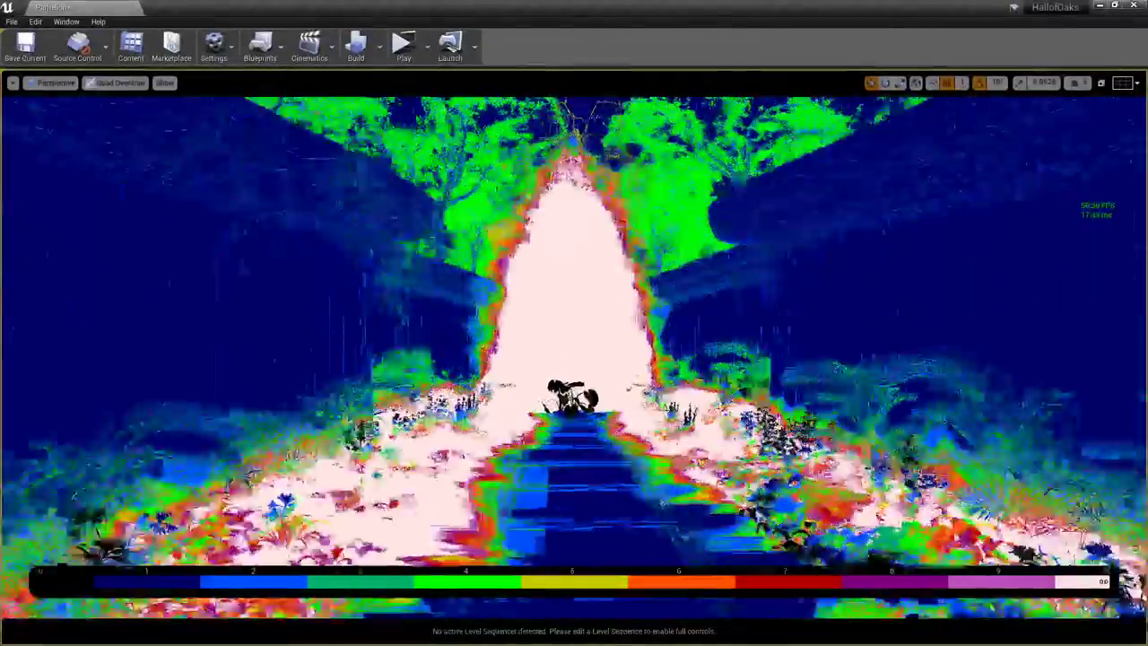
key("alt+4")
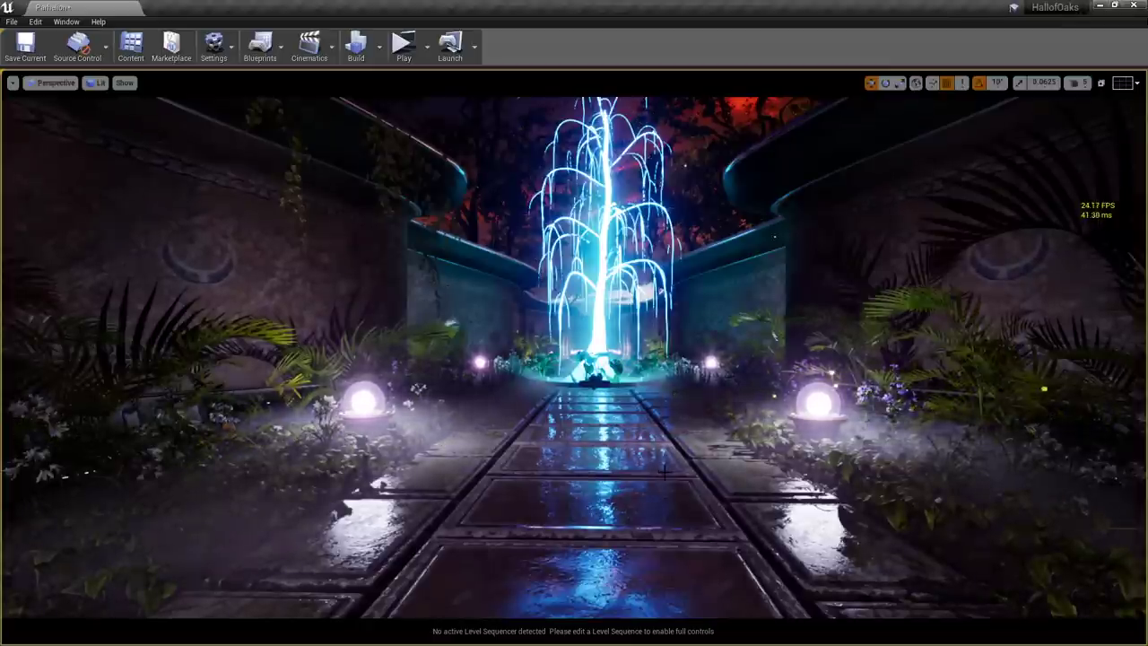
Examine the wet path, fountain glow, globe lamps and planting in Lit mode from near and far
right_click_drag(648, 490, 649, 490)
key("e")
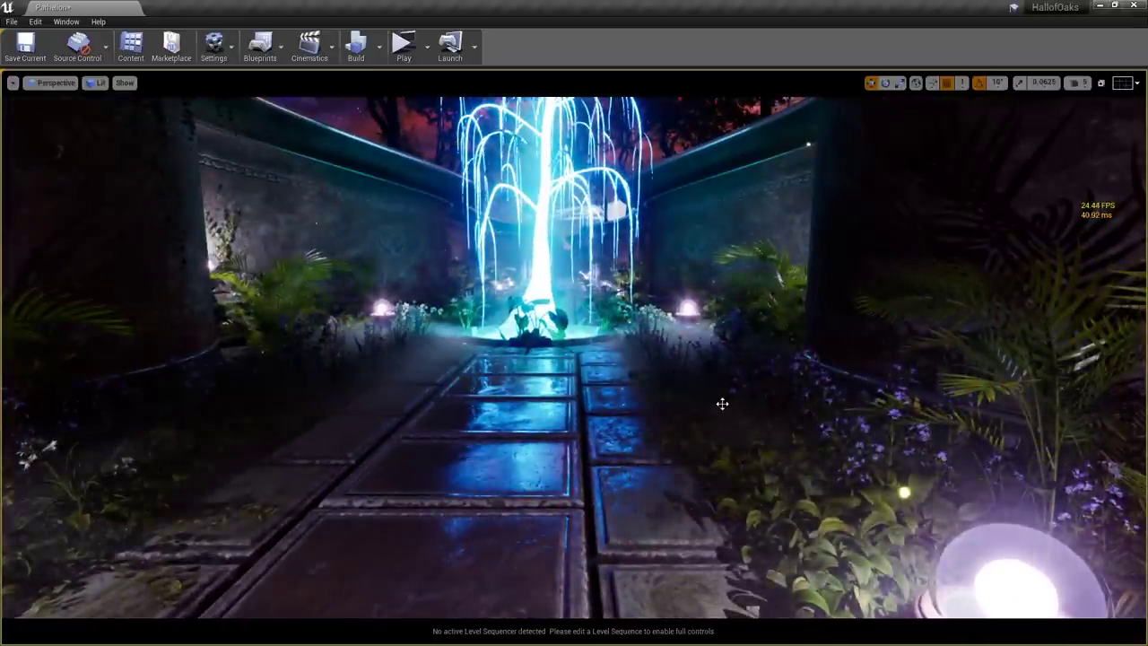
key("s")
right_click_drag(709, 389, 718, 357)
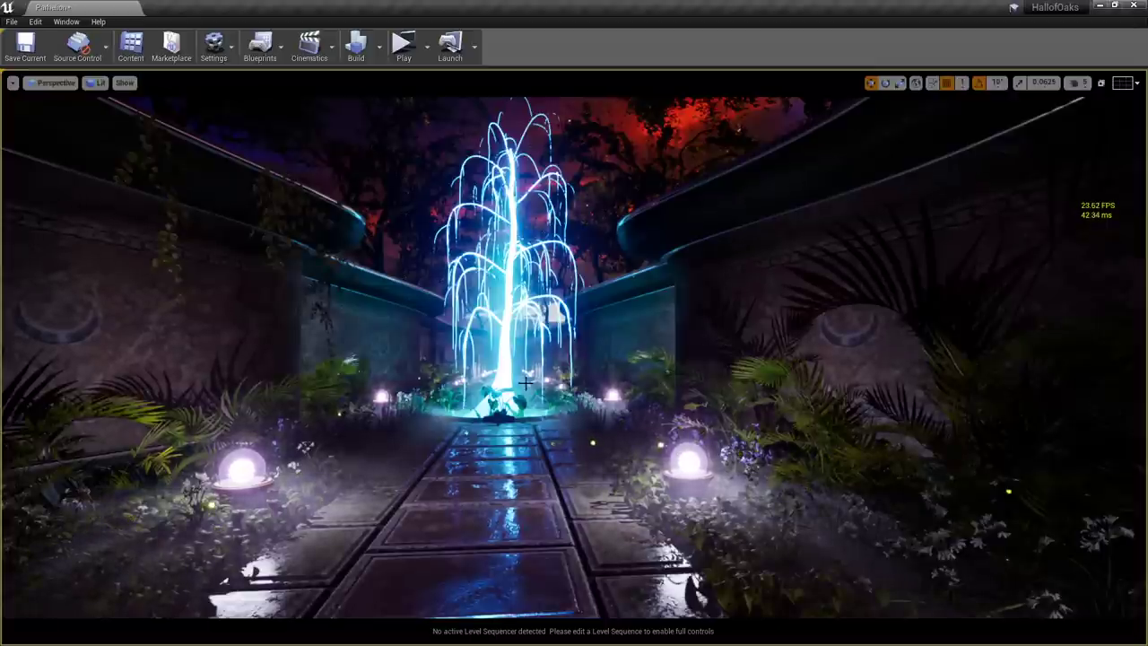
key("w")
right_click_drag(525, 383, 574, 391)
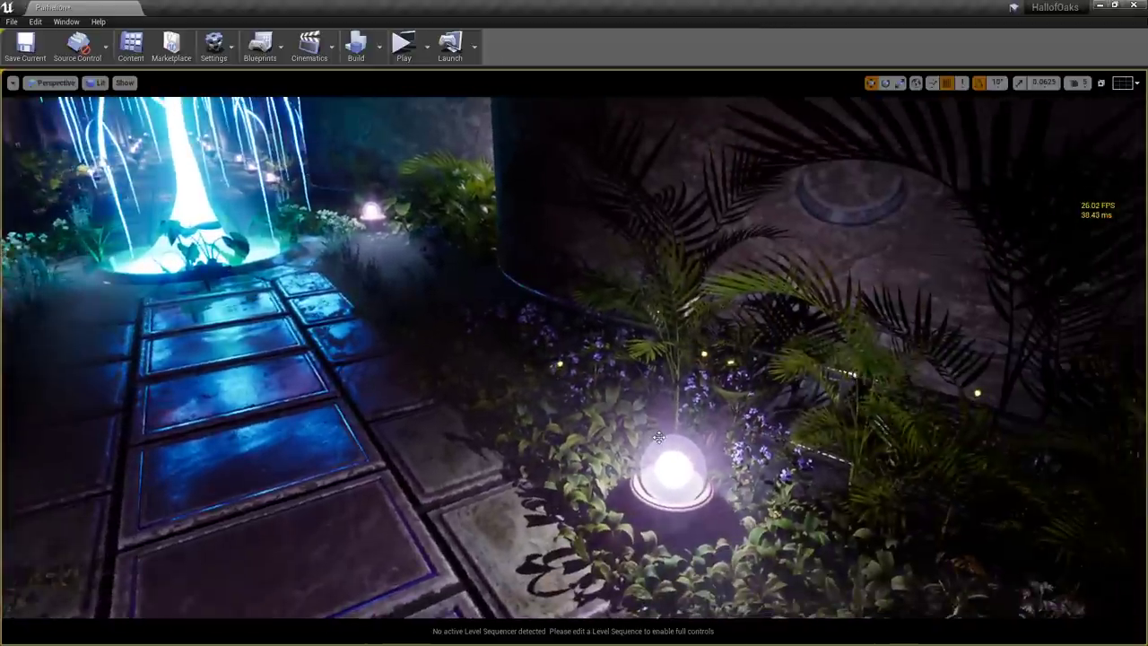
Frame the curved garden wall with its chain and crescent reliefs and view it in Unlit mode
right_click_drag(707, 453, 914, 459)
key("w")
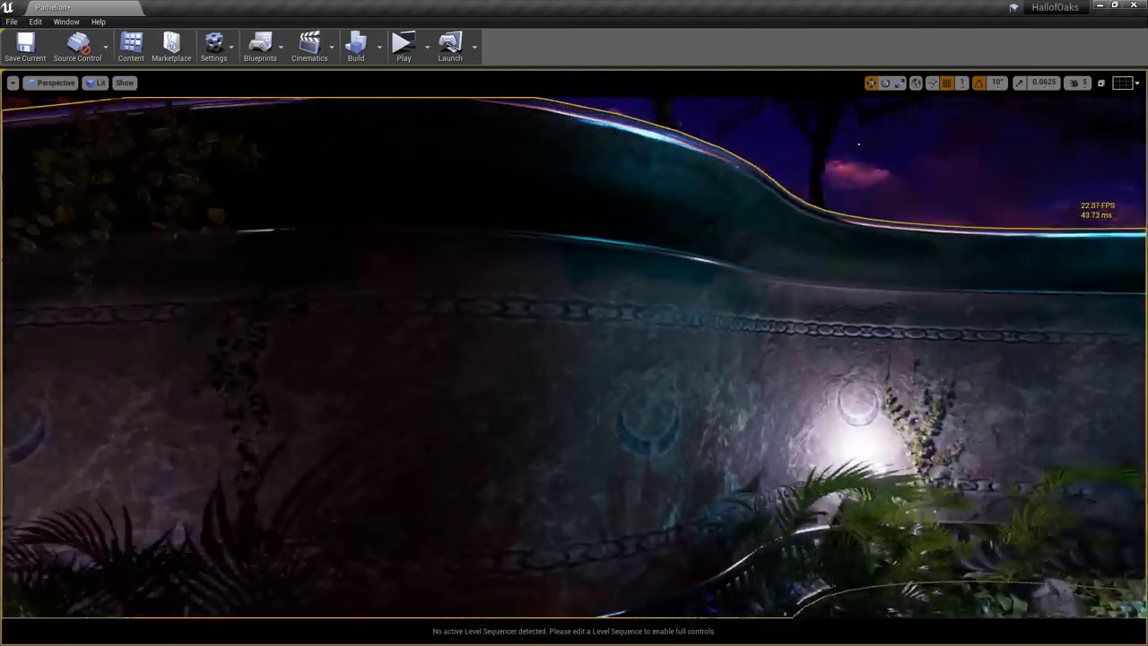
key("alt+3")
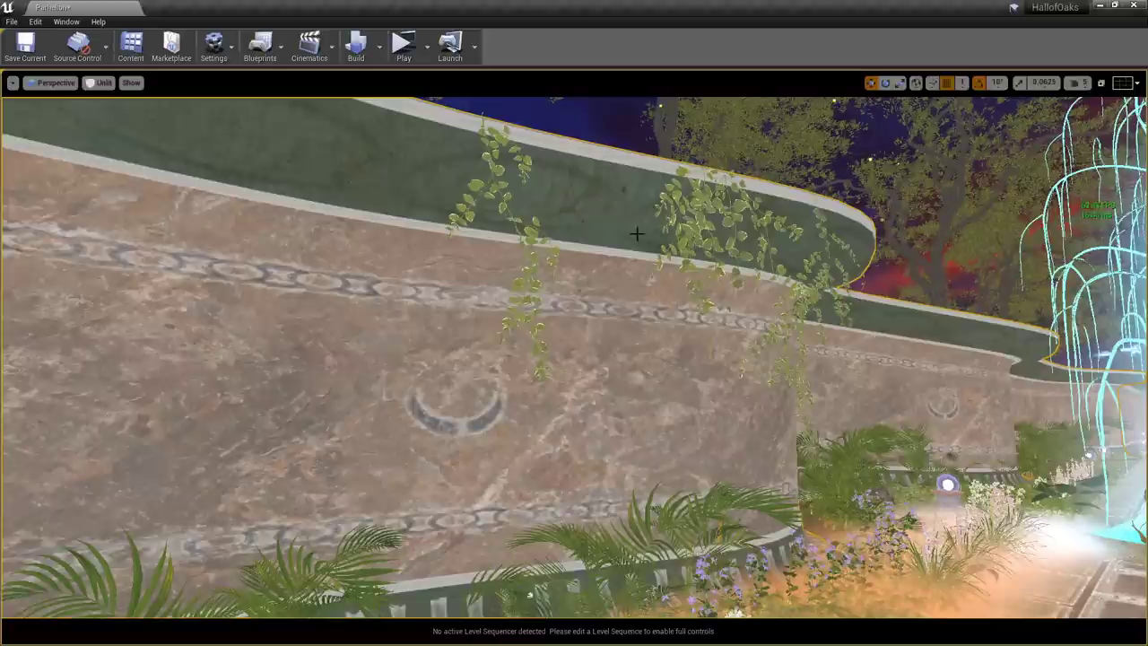
Examine the wall's chain bands, crescent relief and planted base in Unlit mode from near and far
mouse_move(471, 549)
right_mouse_down()
mouse_move(482, 549)
mouse_move(453, 591)
mouse_move(471, 548)
right_mouse_up()
key("s")
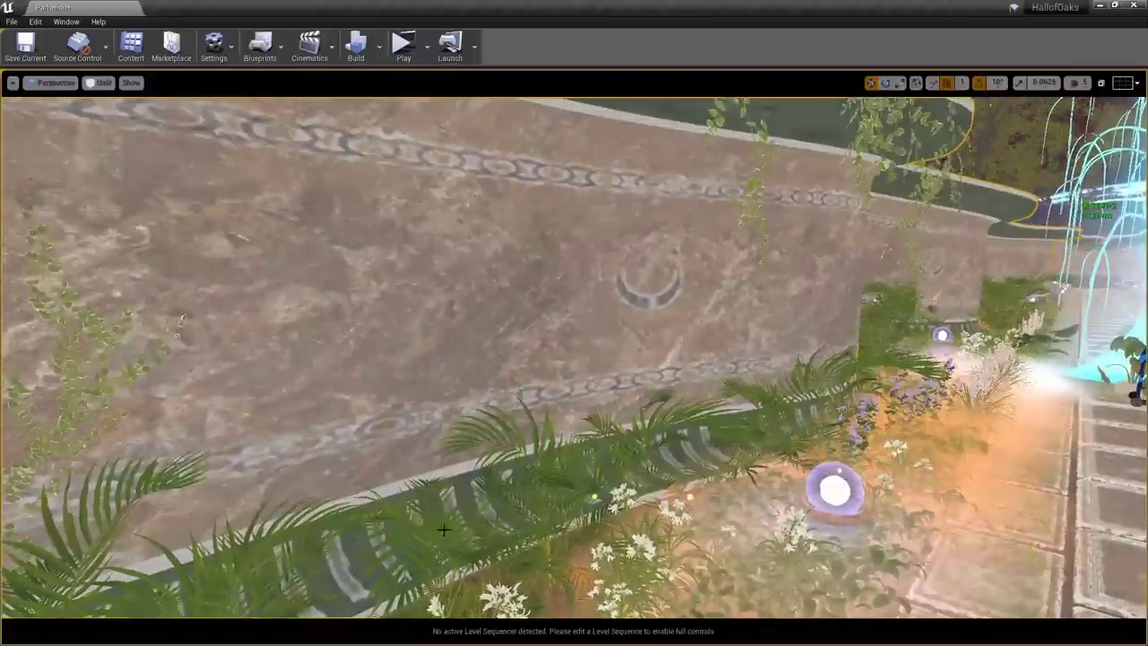
key("alt+4")
key("alt+3")
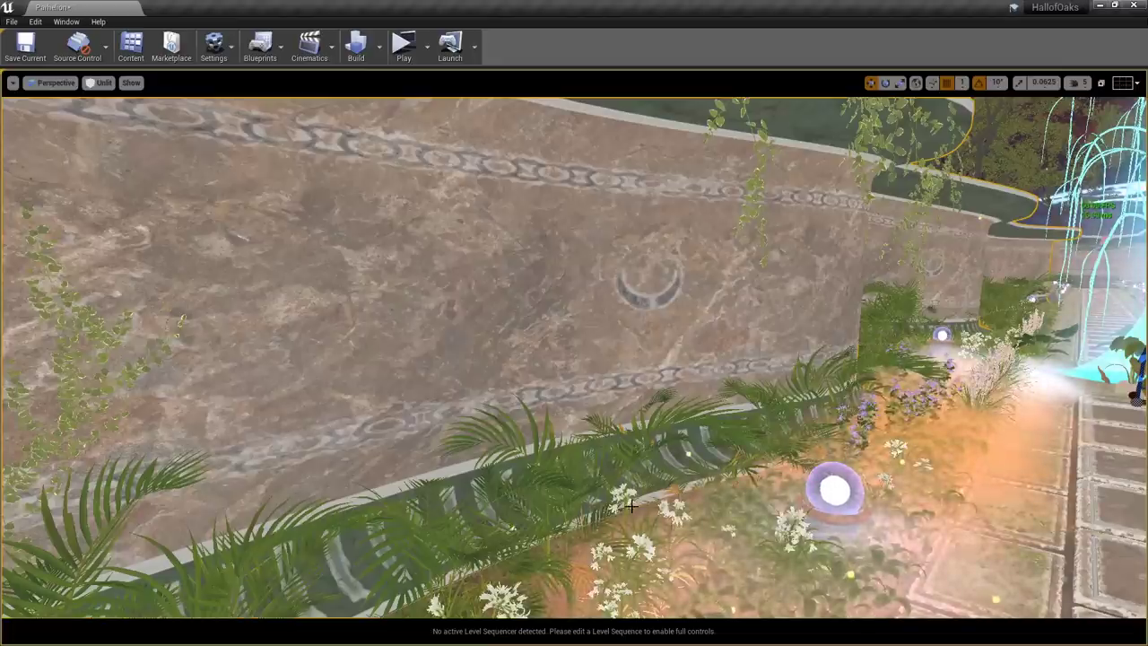
mouse_move(685, 436)
right_mouse_down()
mouse_move(718, 416)
mouse_move(685, 435)
right_mouse_up()
key("w")
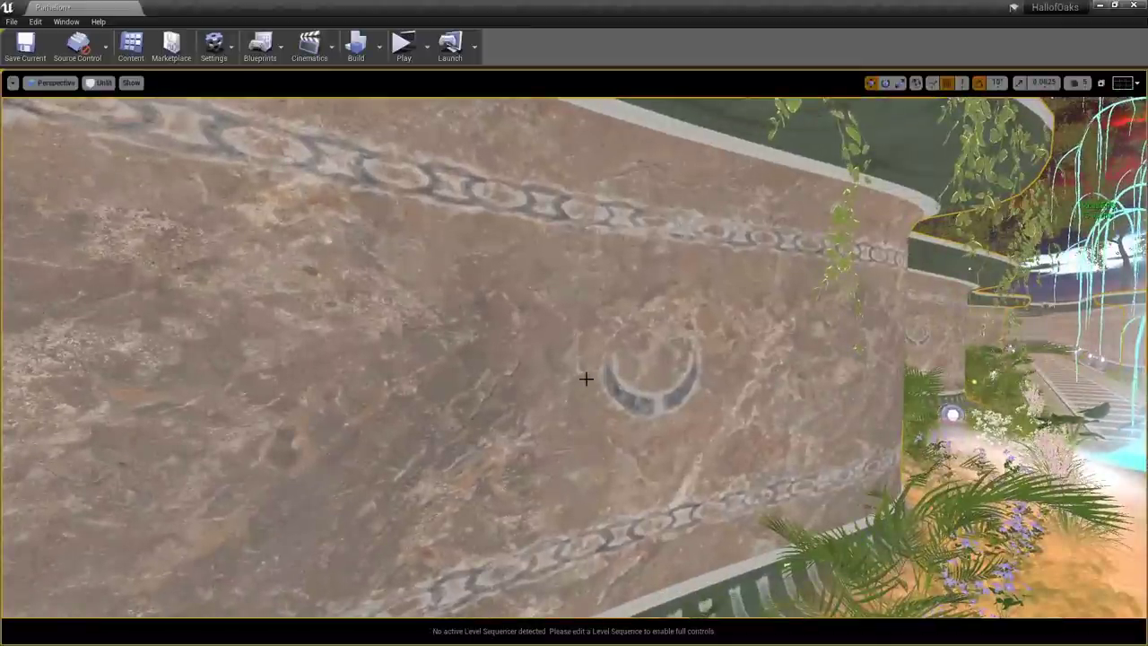
right_click_drag(585, 379, 466, 293)
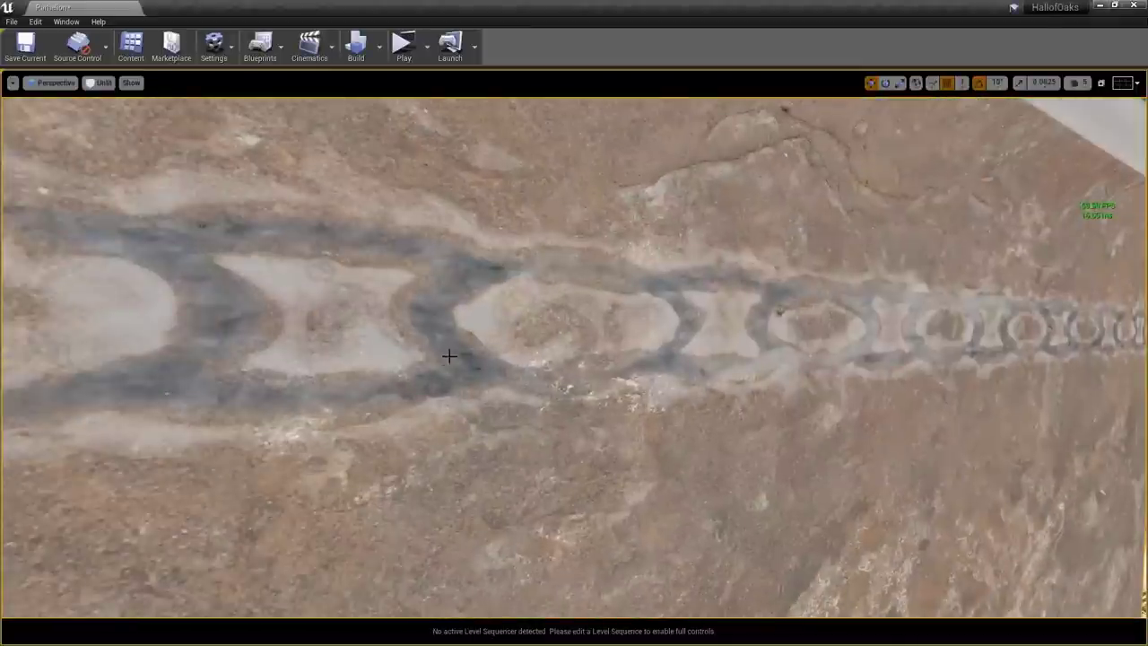
right_click_drag(449, 356, 447, 369)
key("s")
right_click_drag(658, 388, 634, 399)
key("w")
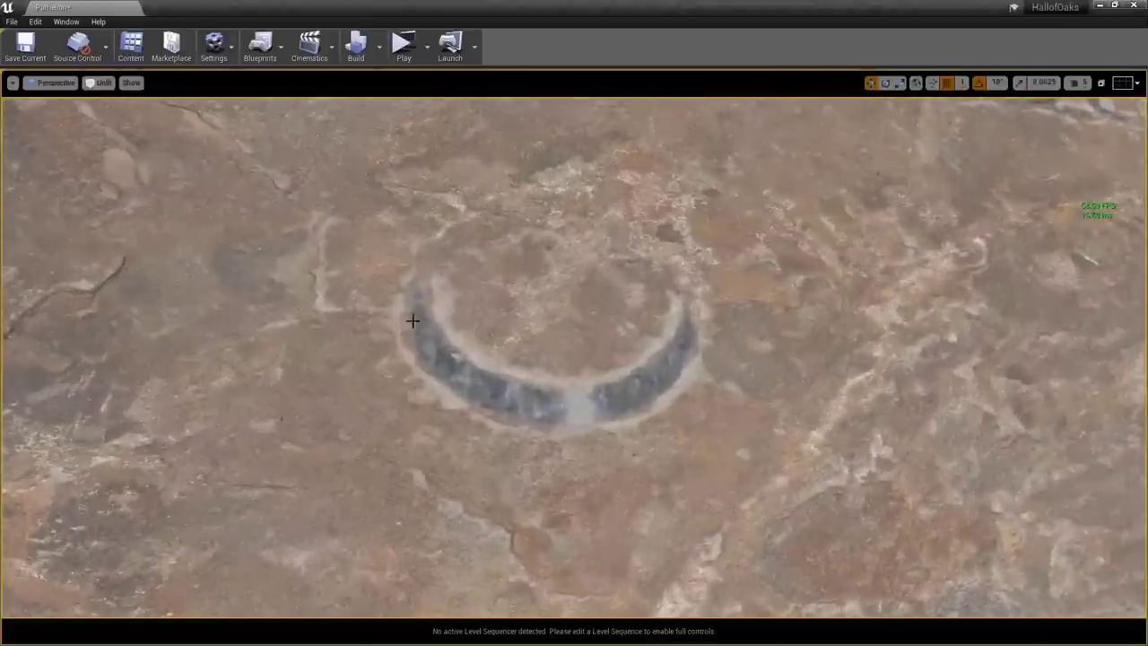
scroll(454, 349, "down", 5)
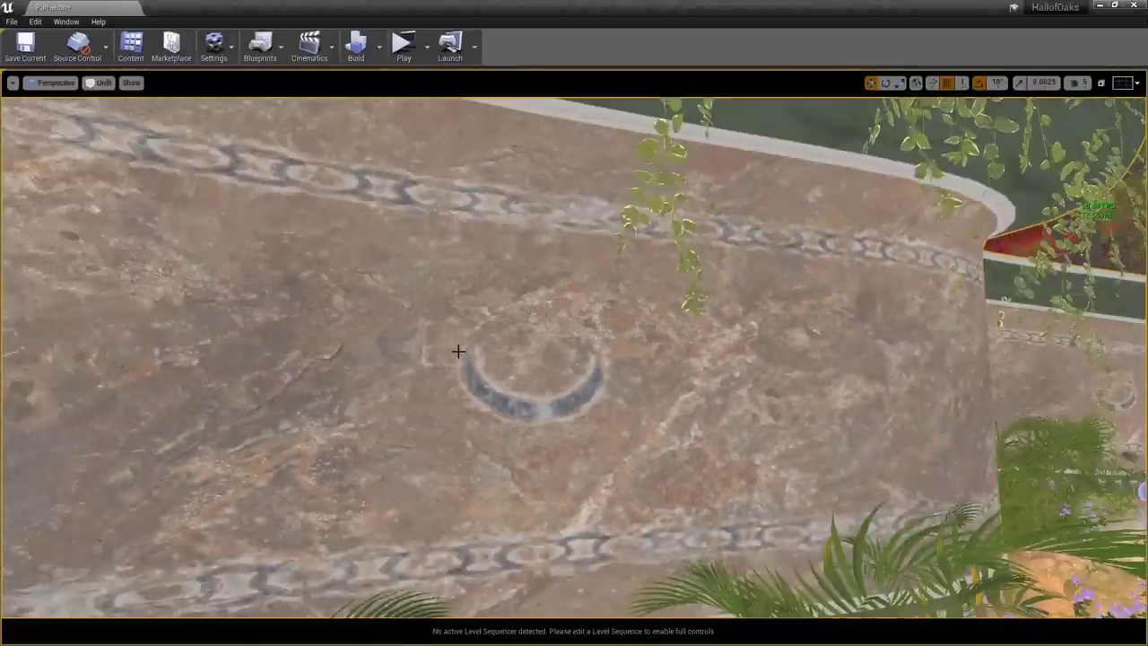
Switch the viewport to Lit mode and examine the crescent relief's shading on the wall up close
key("alt+4")
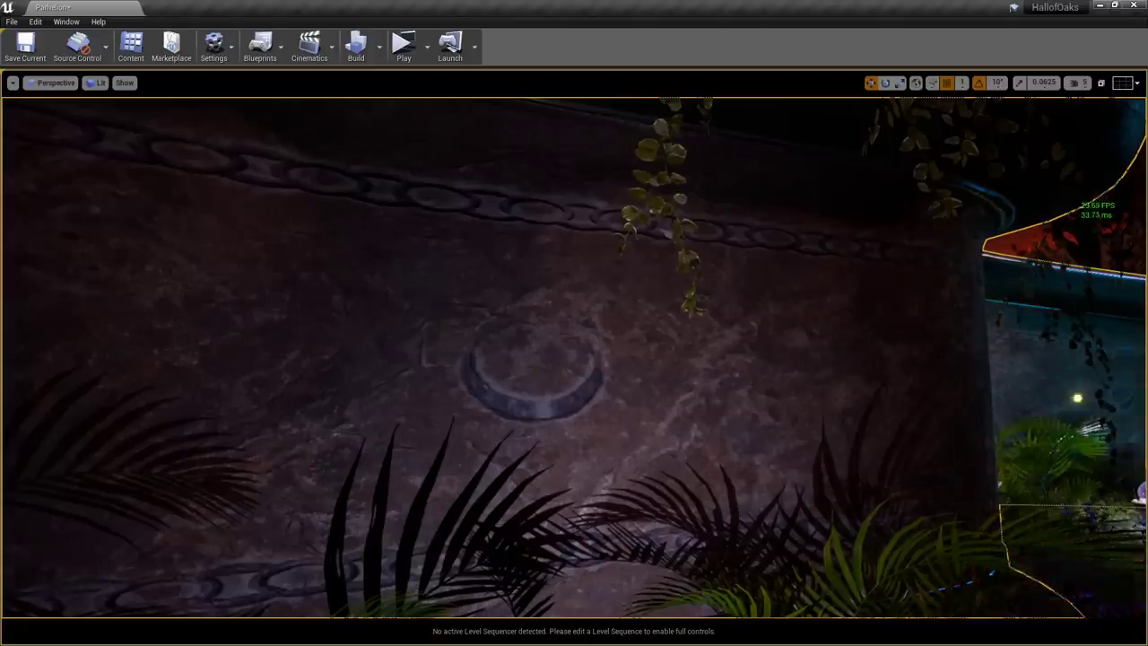
right_click_drag(574, 358, 718, 359)
key("Escape")
right_click_drag(574, 359, 628, 359)
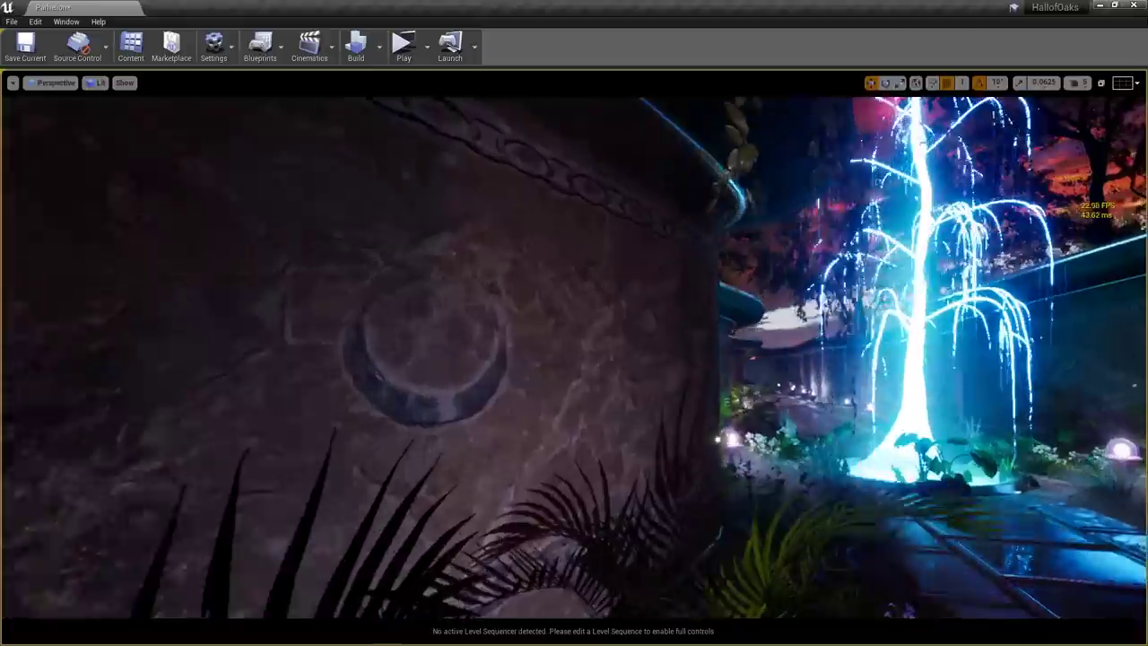
right_click_drag(646, 434, 649, 434)
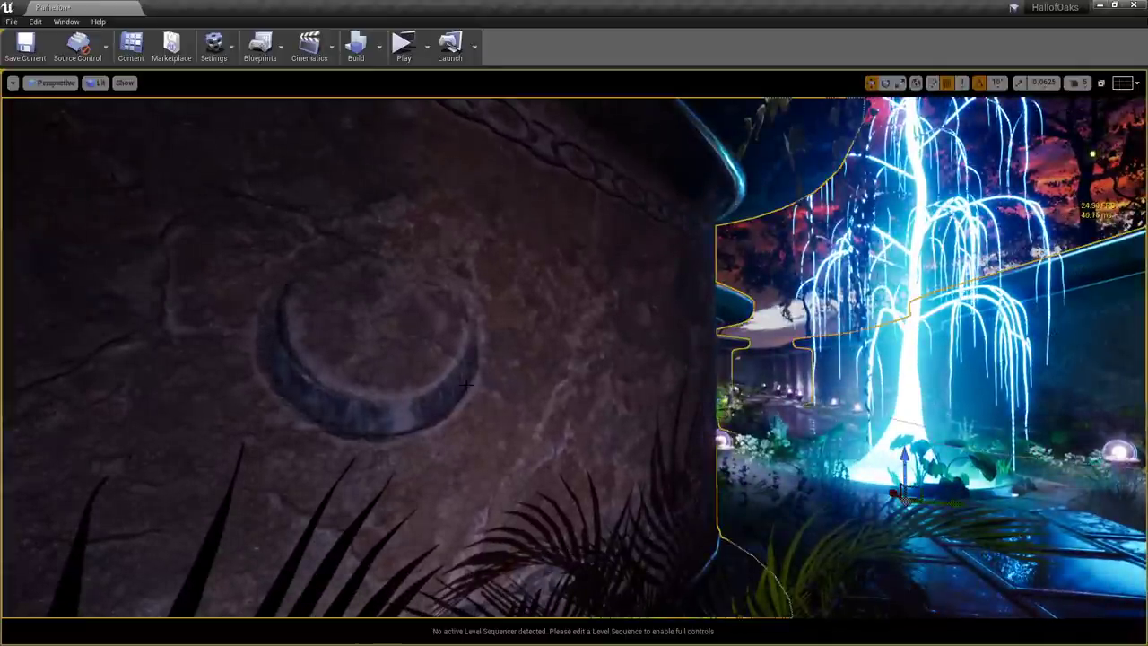
Inspect the curved wall's mesh in Wireframe mode, return to Lit mode and clear the wall selection
key("alt+2")
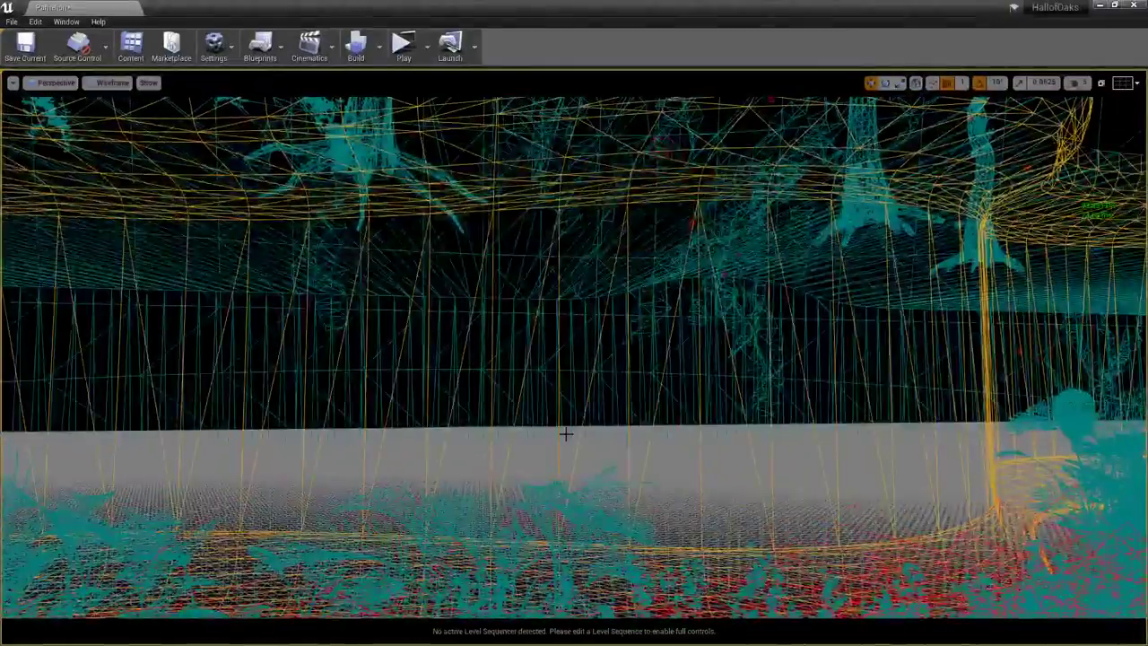
key("alt+3")
key("alt+4")
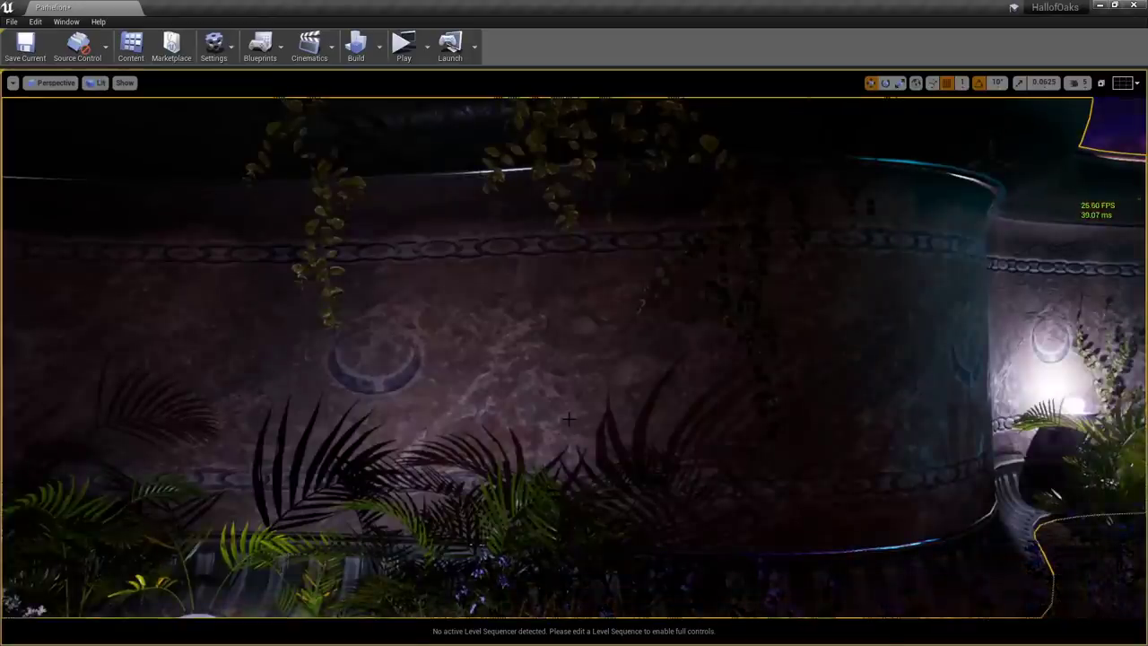
right_click_drag(575, 445, 574, 515)
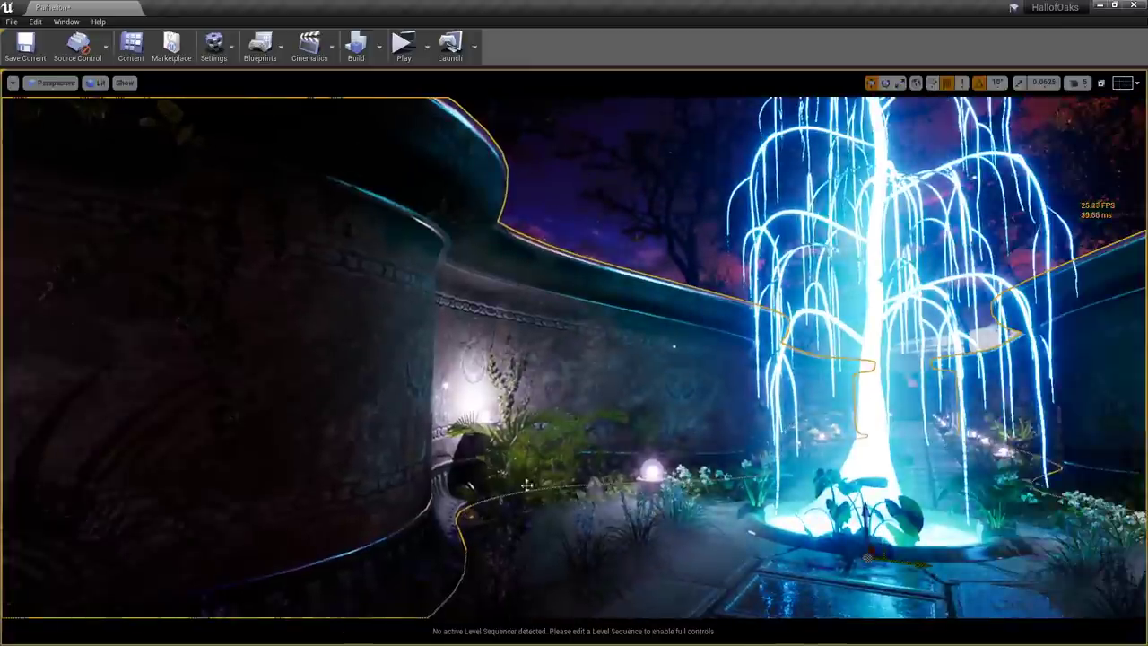
key("Escape")
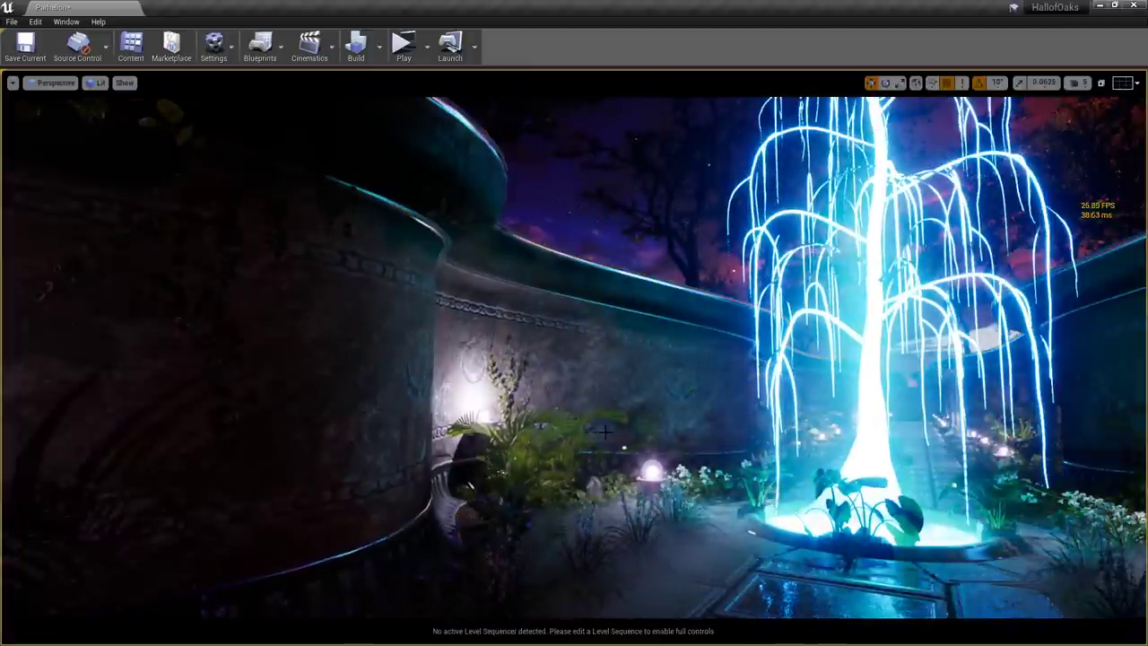
Examine the fountain approach and the lamp-lit walled path away from it, including its wet tiles
right_click_drag(463, 421, 625, 452)
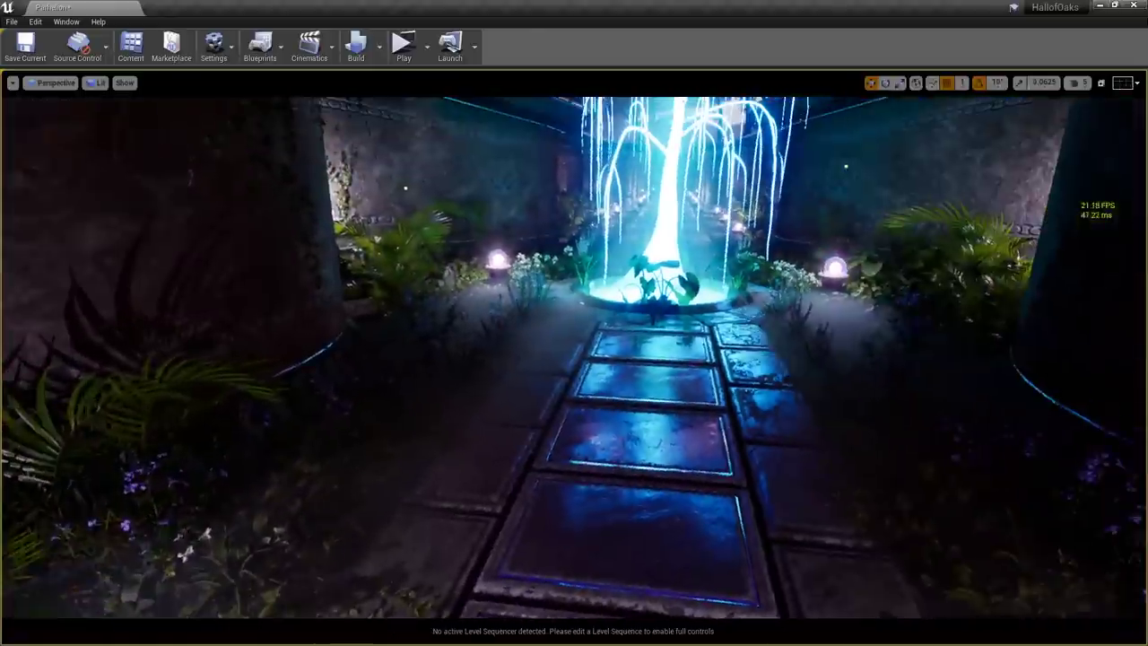
mouse_move(712, 453)
right_mouse_down()
mouse_move(751, 451)
mouse_move(753, 480)
mouse_move(713, 450)
right_mouse_up()
key("s")
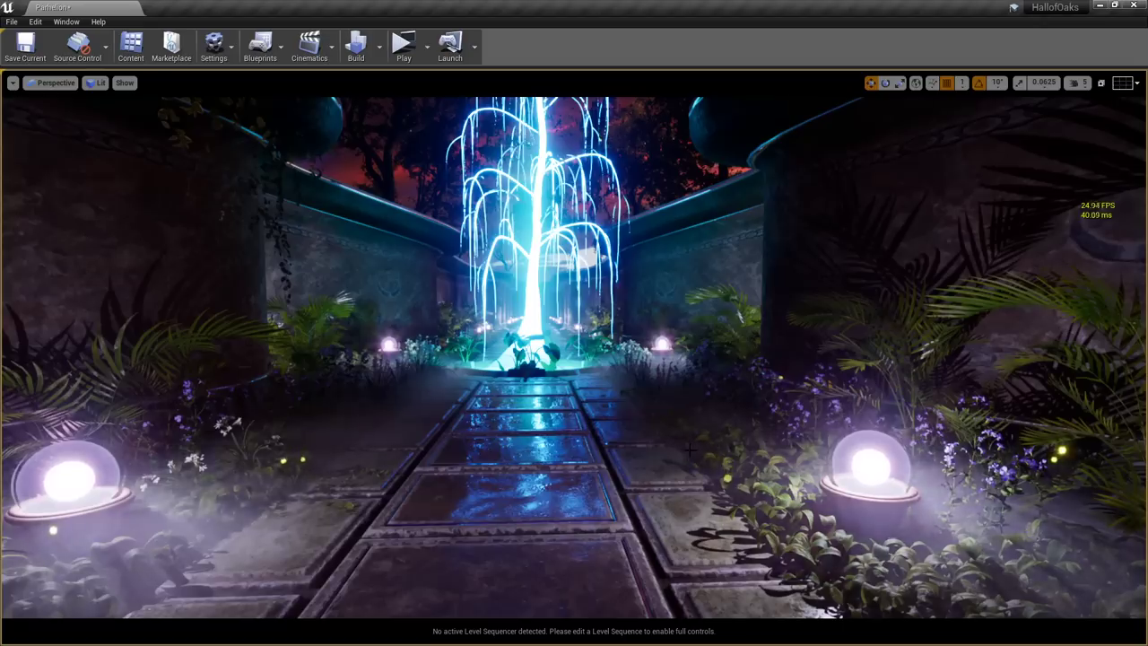
key("w")
right_click_drag(714, 444, 700, 486)
key("w")
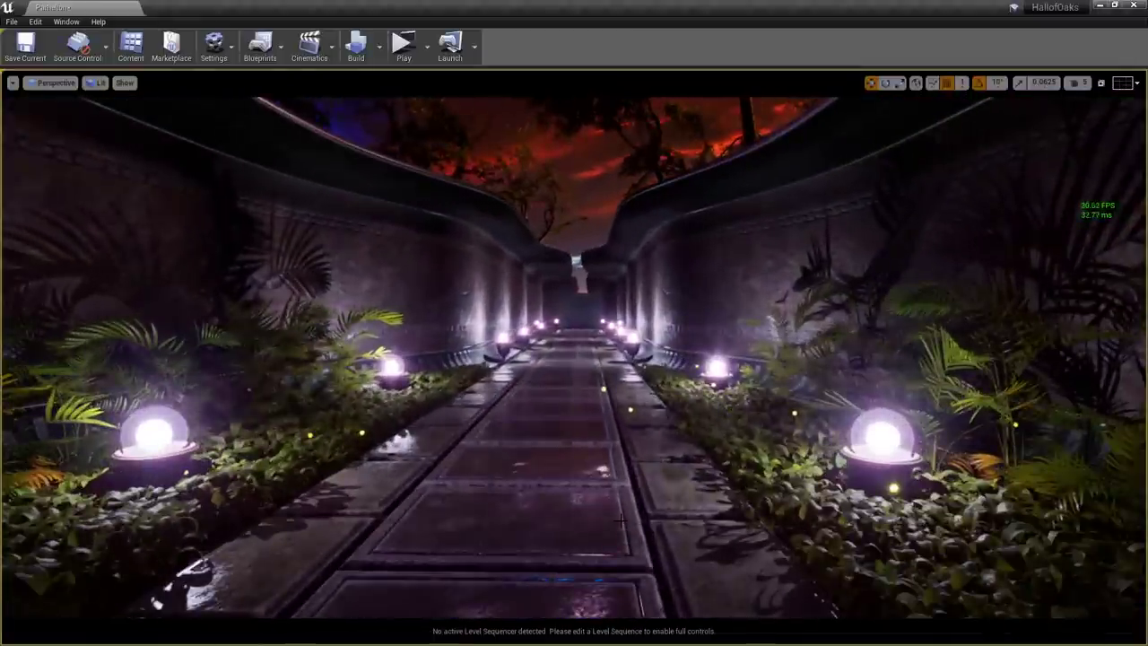
right_click_drag(638, 446, 644, 498)
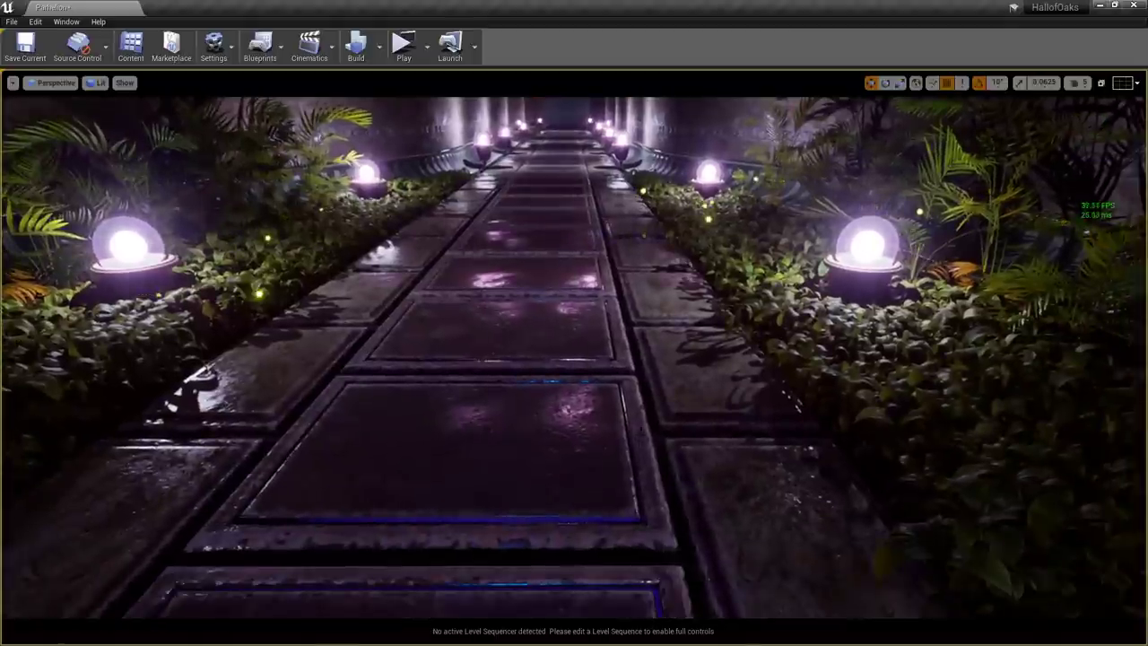
left_click_drag(640, 444, 642, 342)
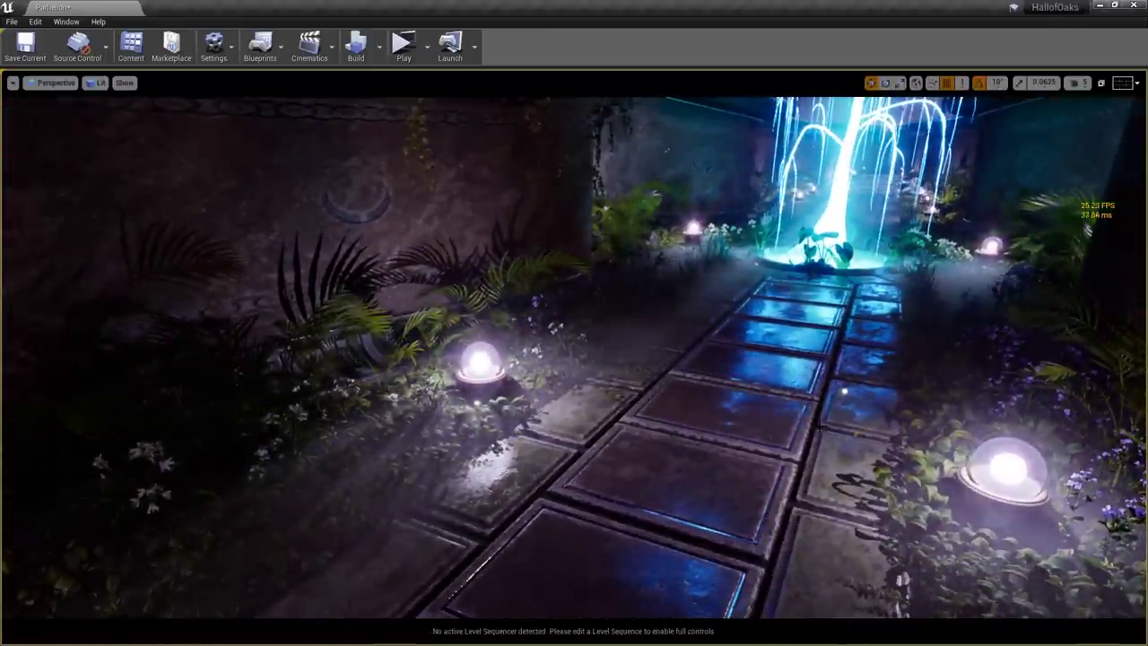
Examine the path leading to the fountain with its paired globe lamps, mist and planting from farther back
mouse_move(820, 427)
right_mouse_down()
mouse_move(942, 409)
mouse_move(821, 427)
right_mouse_up()
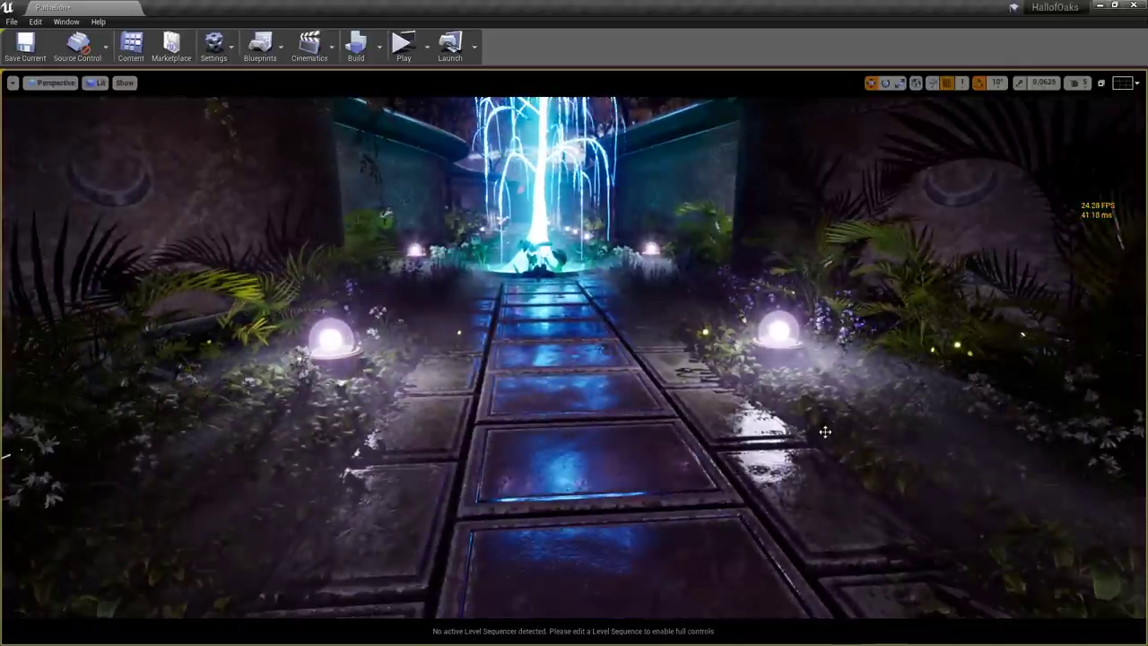
key("s")
mouse_move(777, 356)
right_mouse_down()
mouse_move(789, 412)
mouse_move(757, 352)
right_mouse_up()
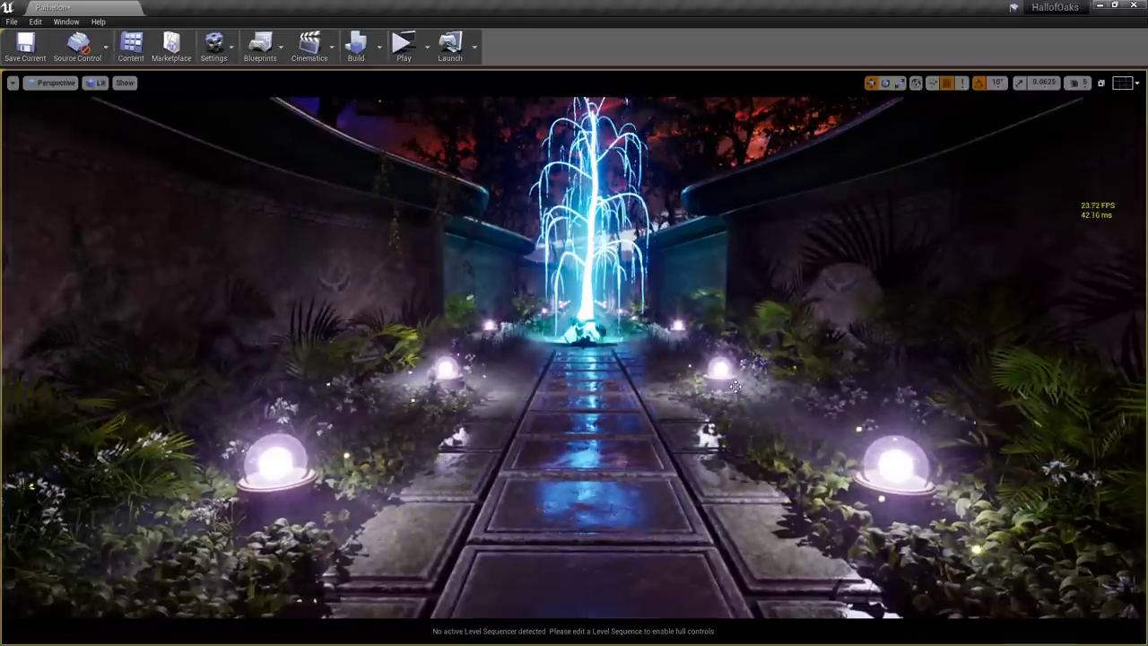
key("w")
right_click_drag(735, 385, 740, 434)
Select the floor tile section between the globe lamps and orbit around it to examine the surrounding path and planting
left_click(464, 489)
left_click_drag(463, 488, 198, 507, "alt")
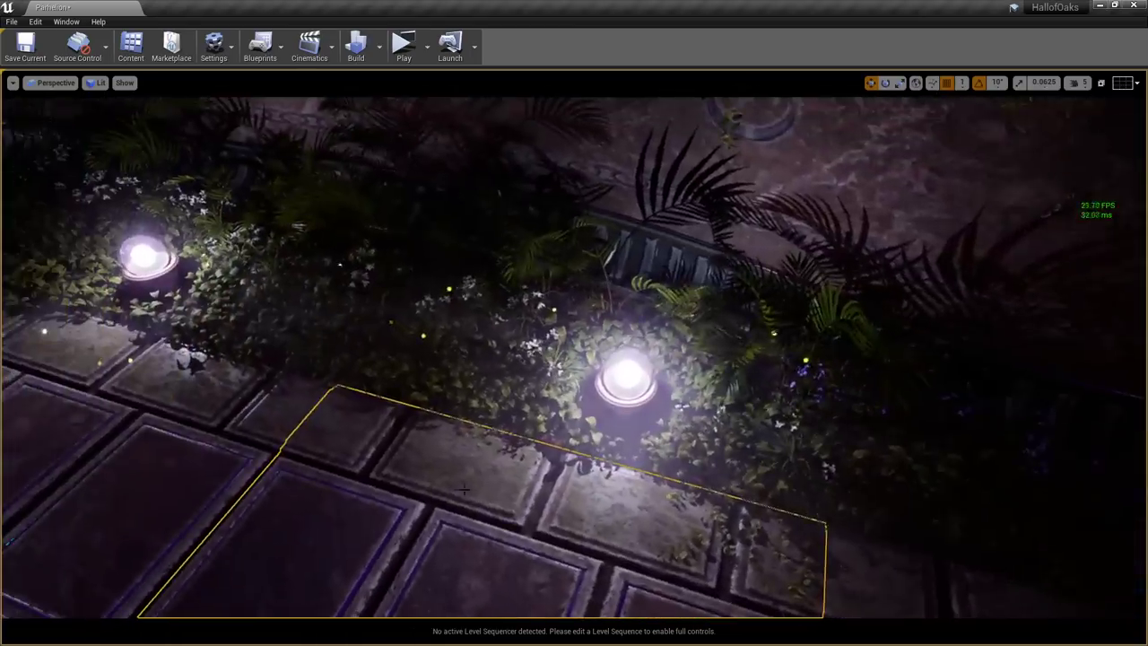
left_click(626, 372)
right_click_drag(626, 372, 968, 345)
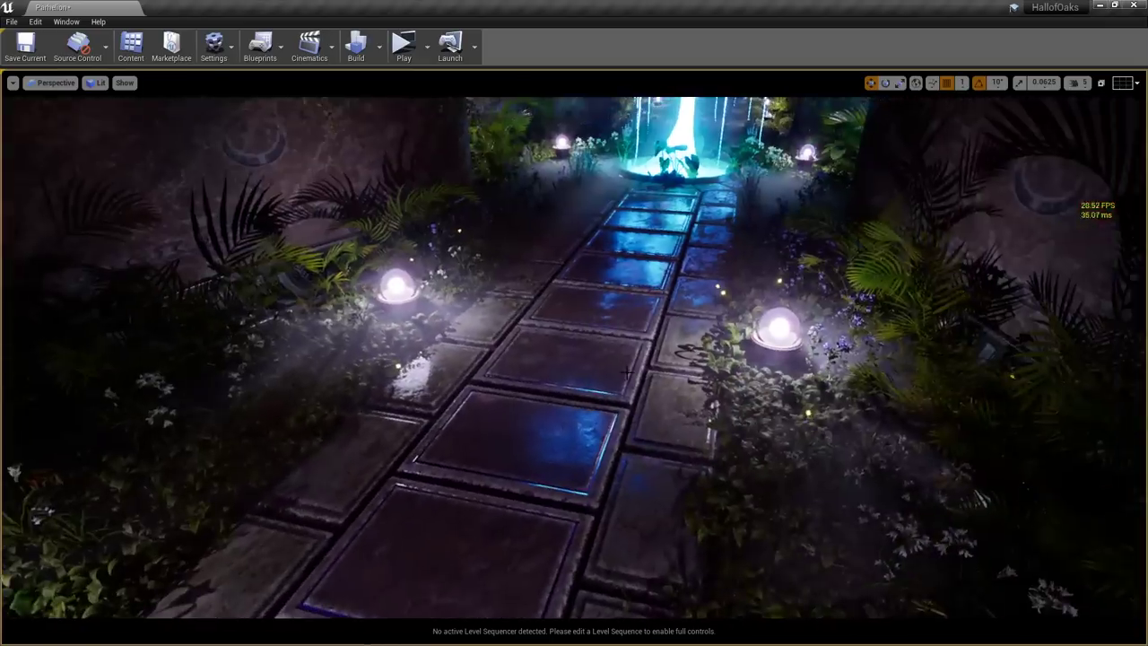
left_click(626, 372)
left_click_drag(626, 372, 852, 489, "alt")
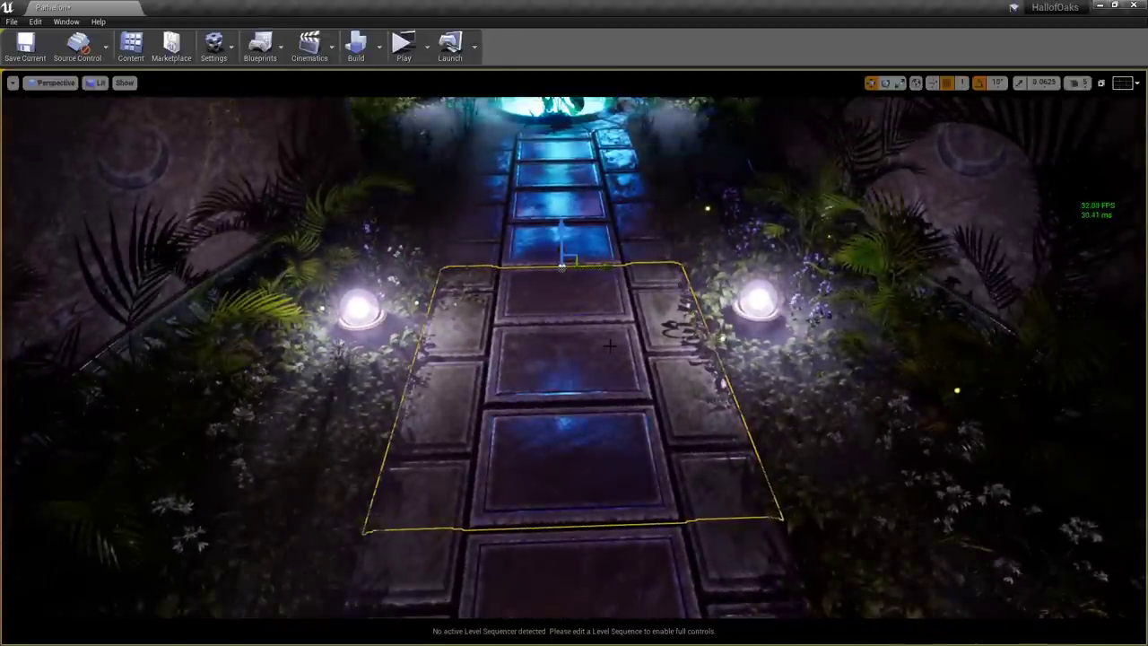
scroll(617, 352, "up", 4)
left_click_drag(617, 352, 820, 376, "alt")
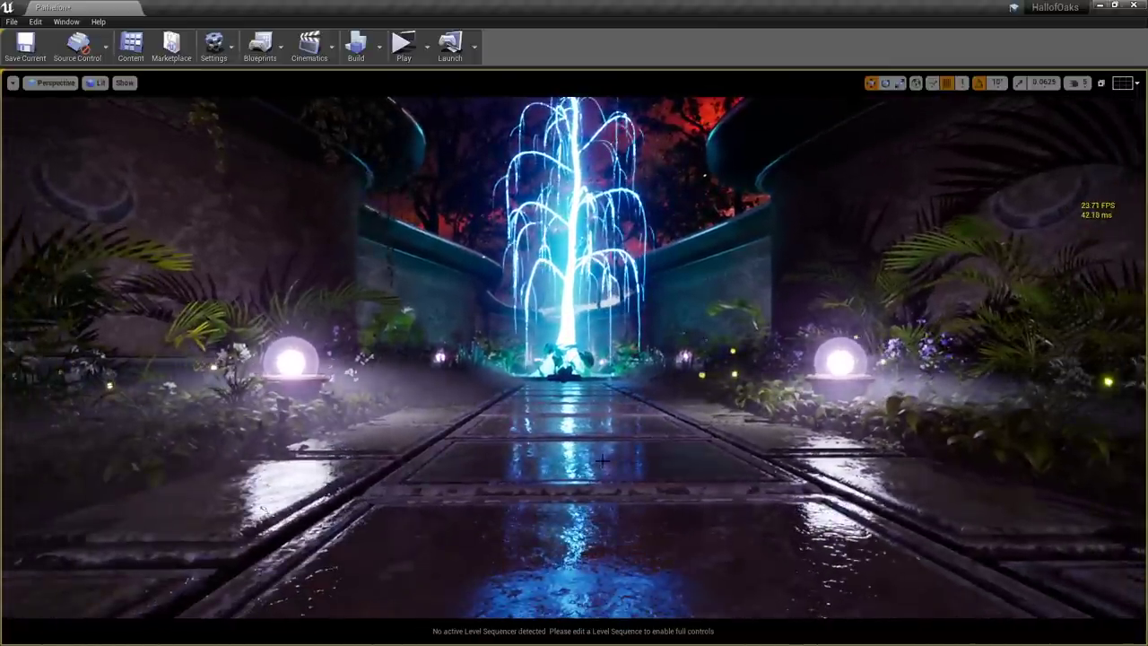
Focus on the path section before the fountain and examine the scene around it
left_click(602, 460)
key("f")
left_click_drag(669, 461, 621, 381, "alt")
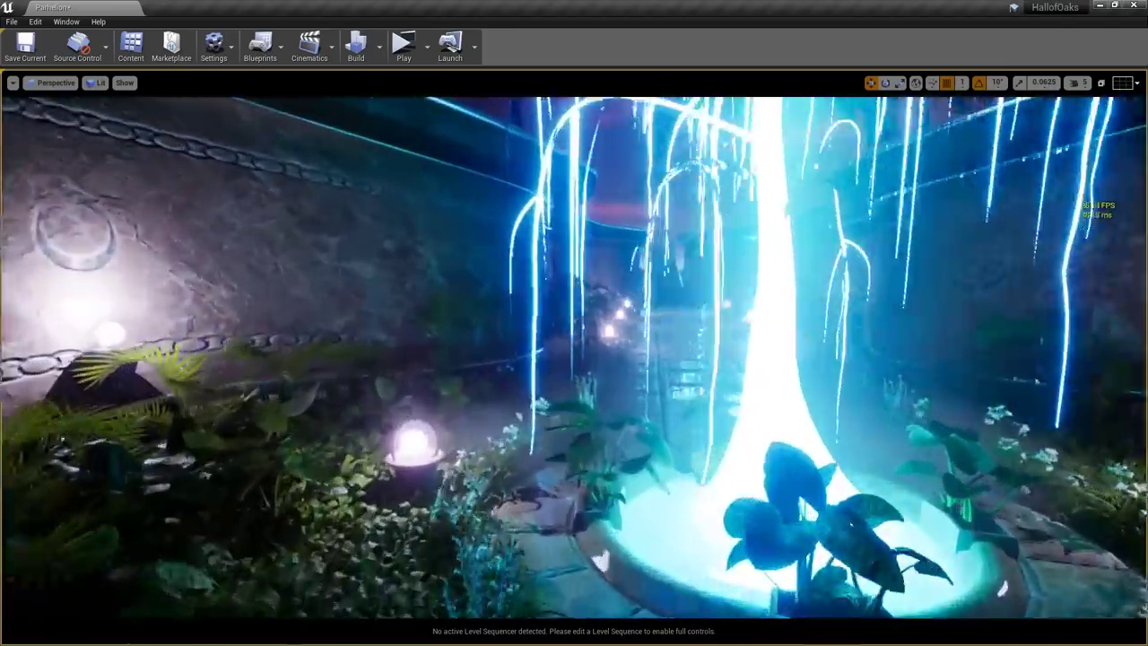
Select the curved wall mesh, examine its outline on both sides of the fountain, and clear the selection
right_click_drag(713, 376, 713, 377)
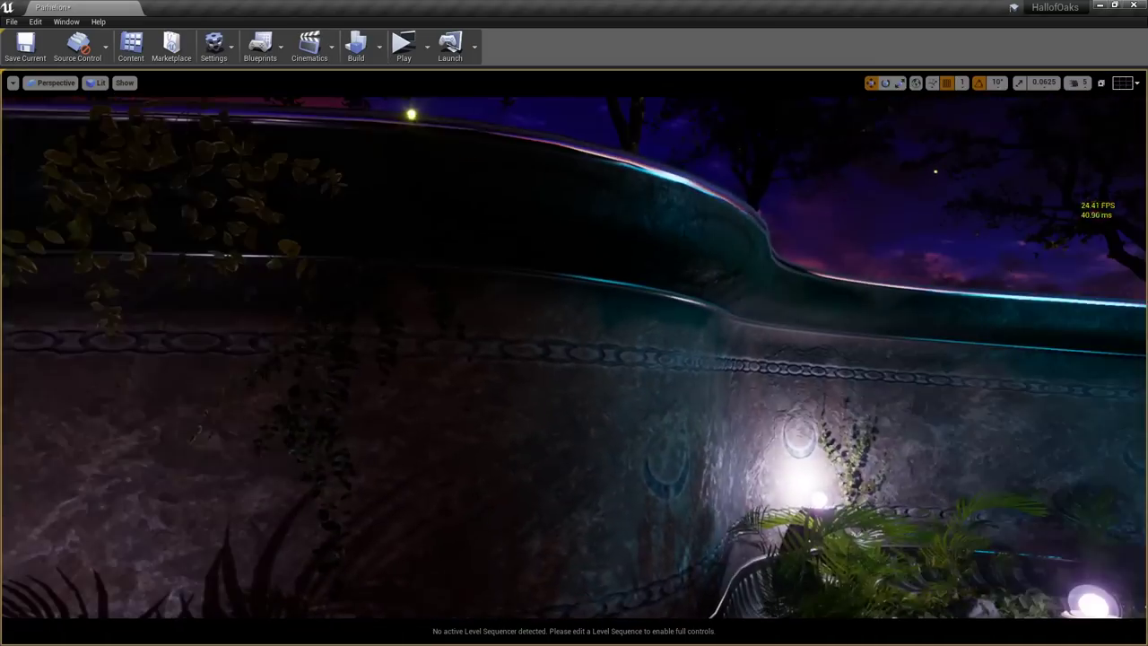
left_click(713, 376)
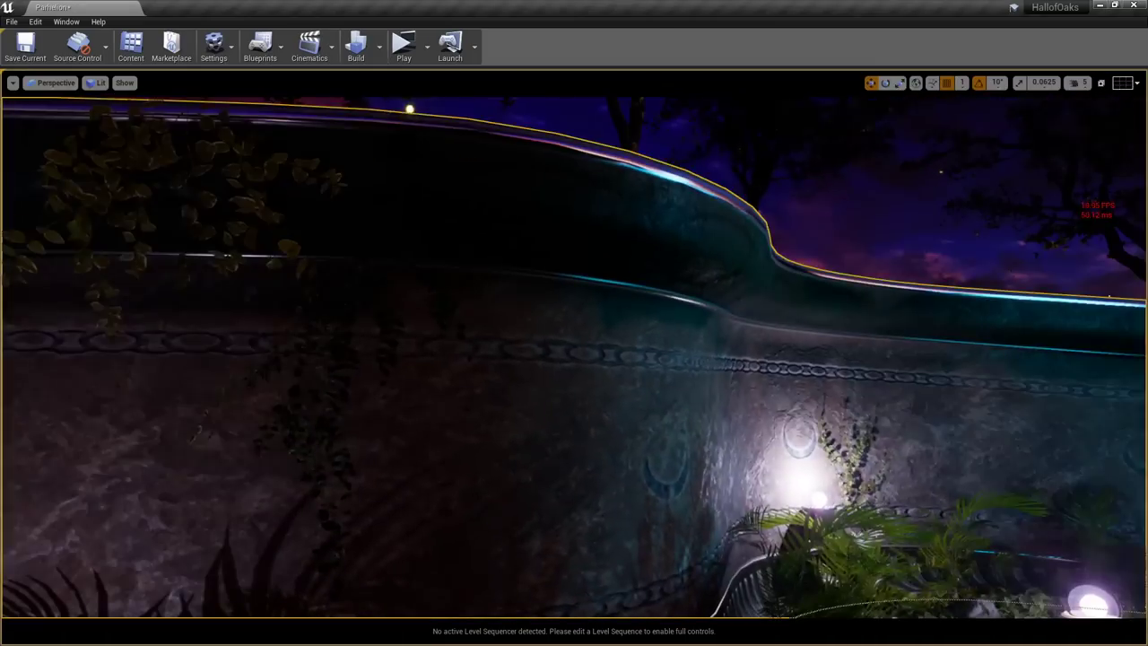
right_click_drag(821, 402, 852, 402)
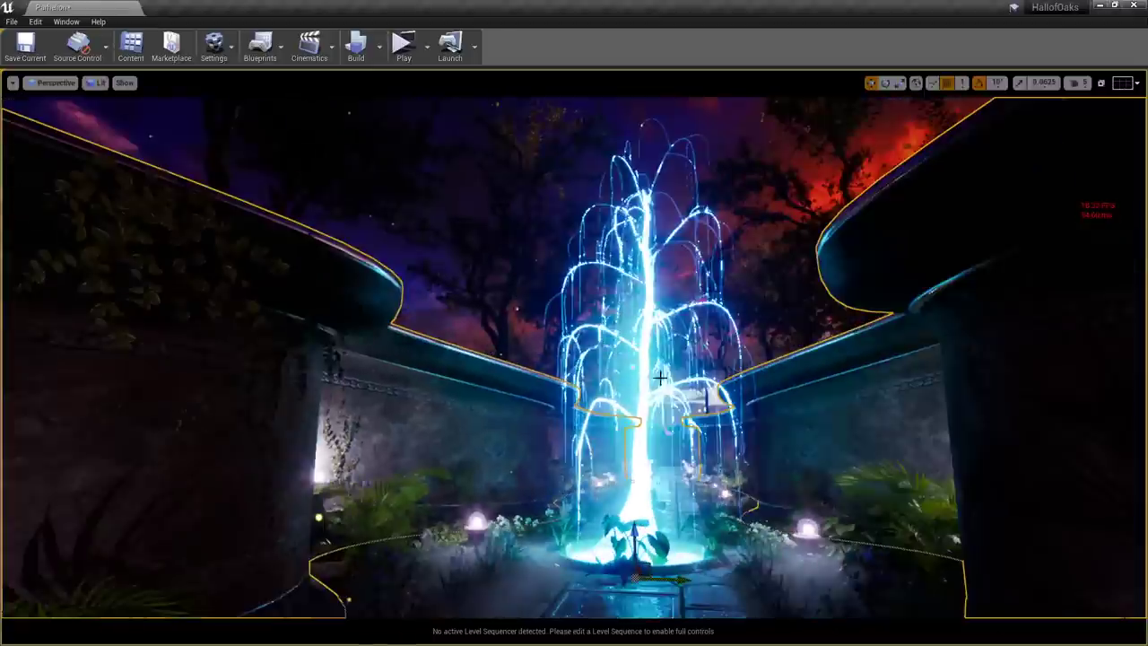
left_click(269, 332, "ctrl")
key("ctrl+z")
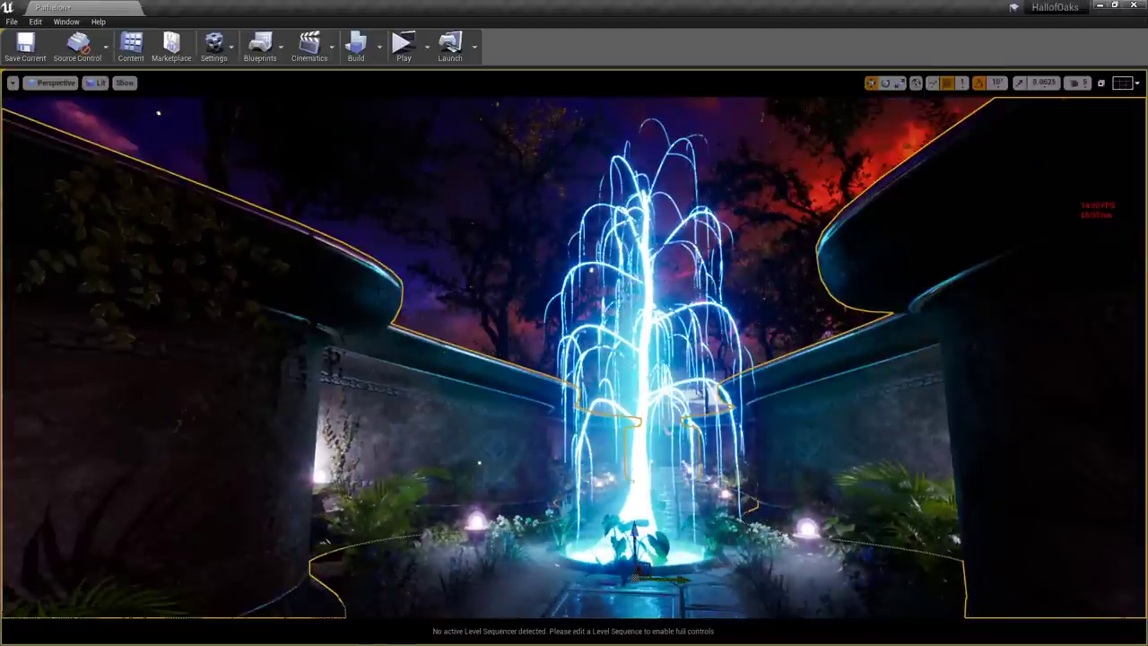
key("Escape")
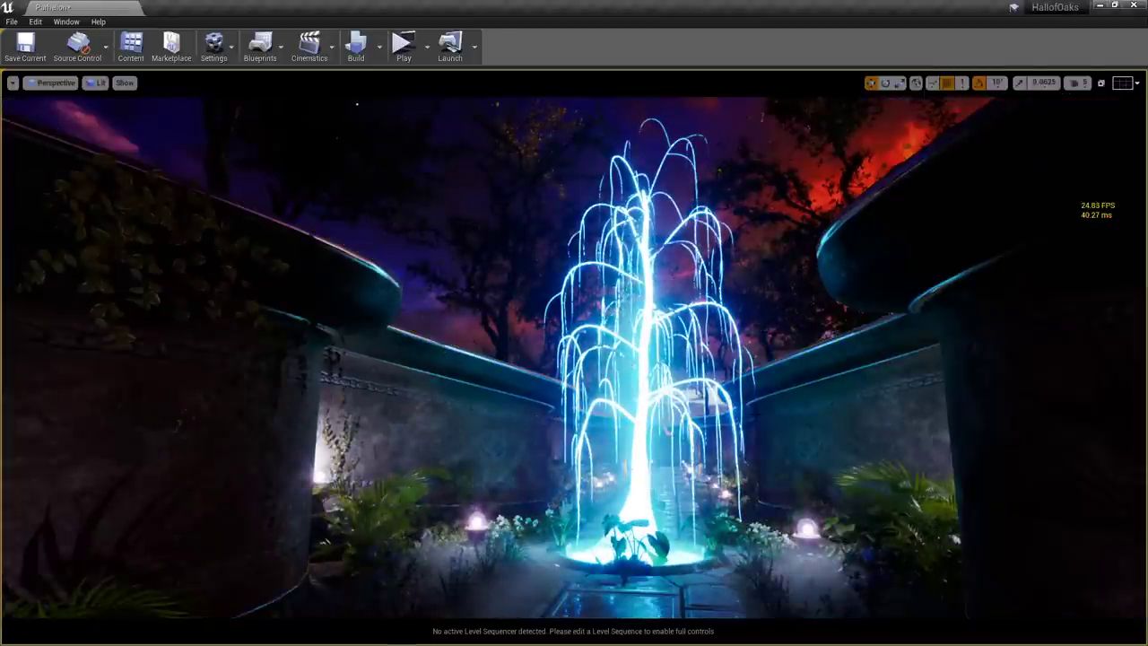
Compare the fountain and path view with the reference image of the fountain courtyard and its columned walkway
key("s")
right_click_drag(574, 356, 624, 376)
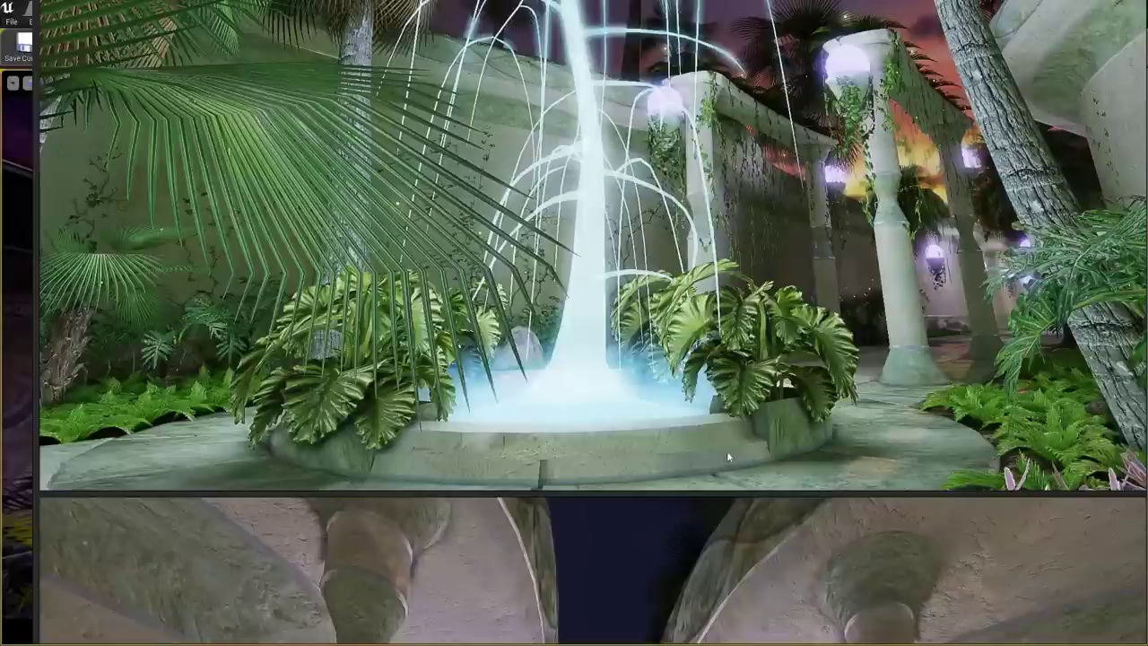
scroll(698, 444, "up", 5)
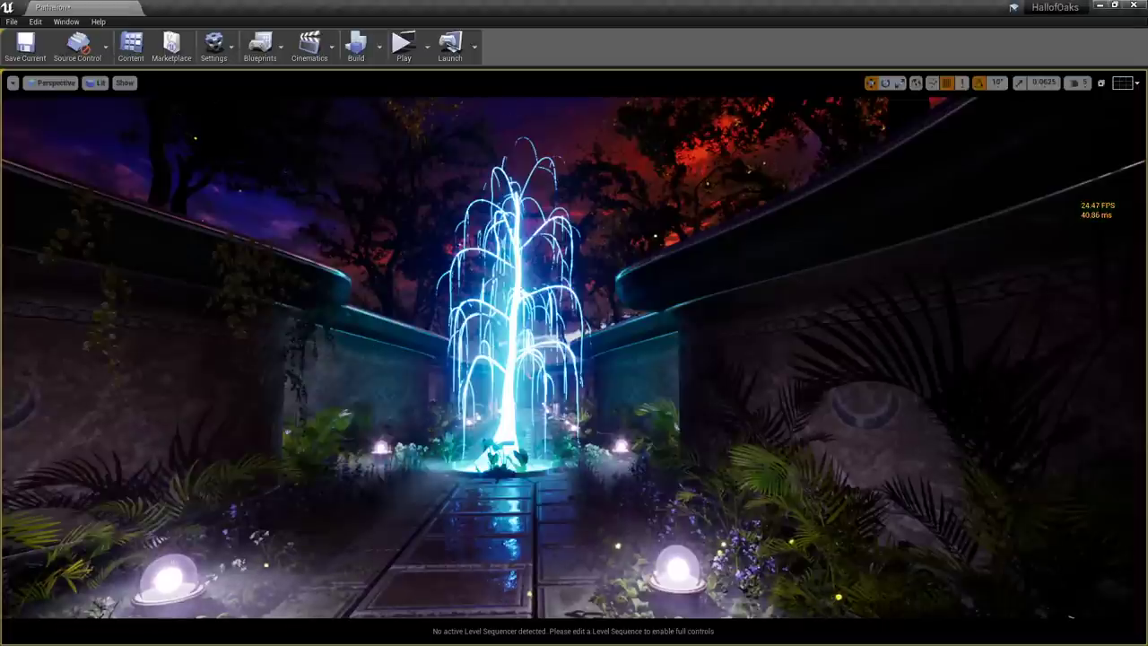
right_click_drag(695, 451, 688, 479)
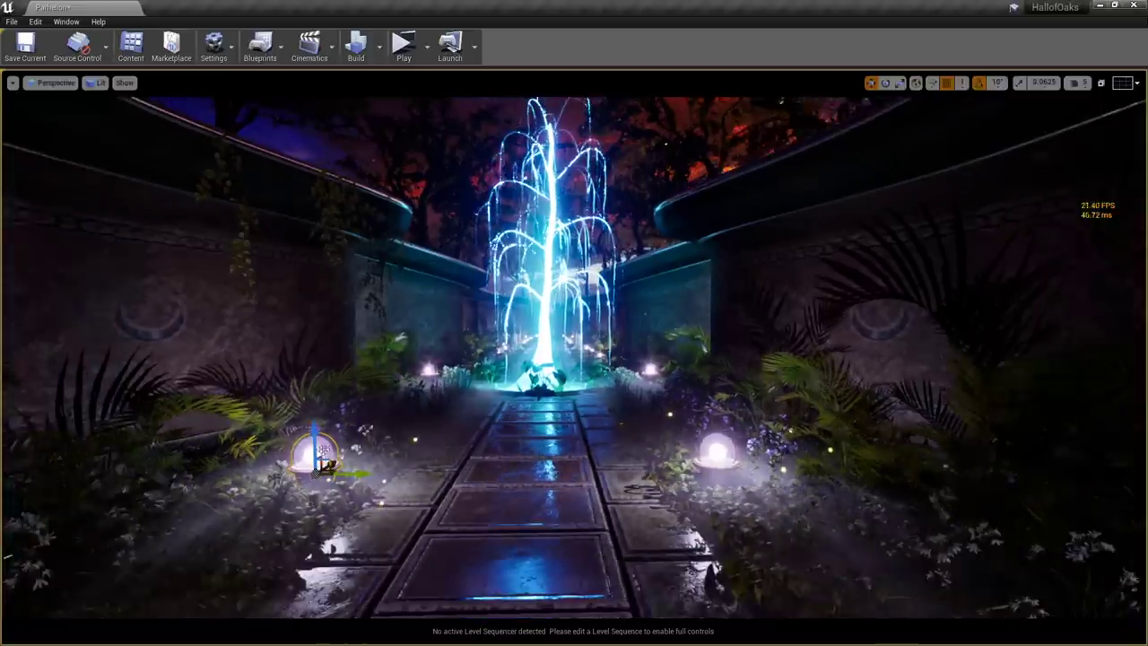
Try an upside-down copy of a globe lamp floating in front of the fountain, and delete that copy
left_click_drag(325, 462, 544, 269)
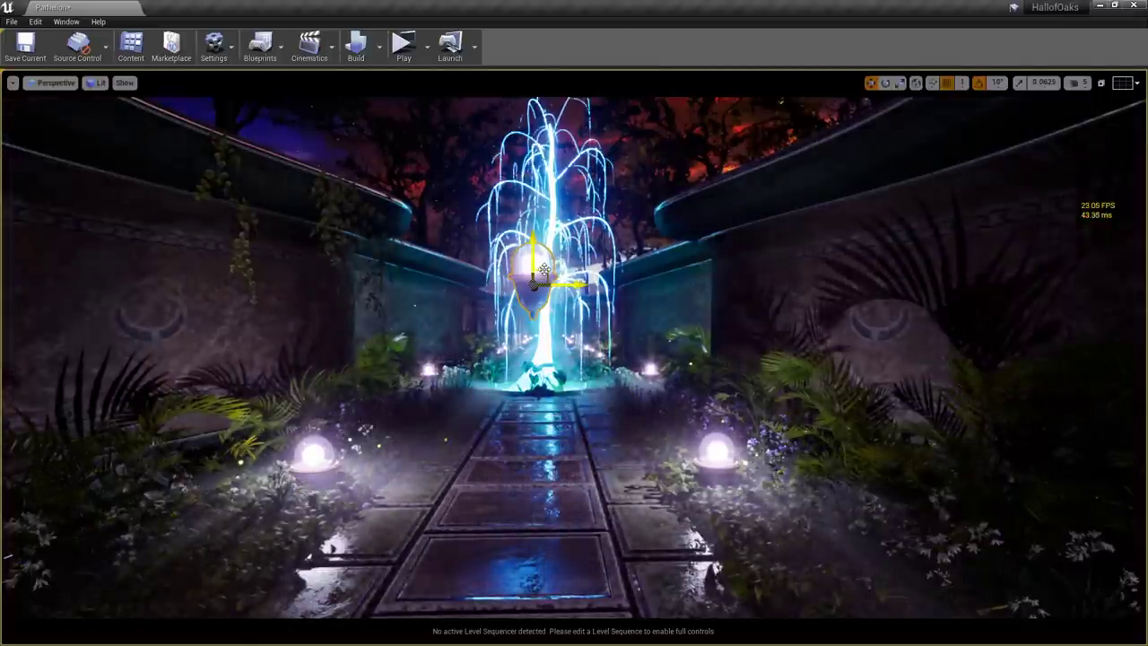
key("Delete")
scroll(634, 504, "up", 8)
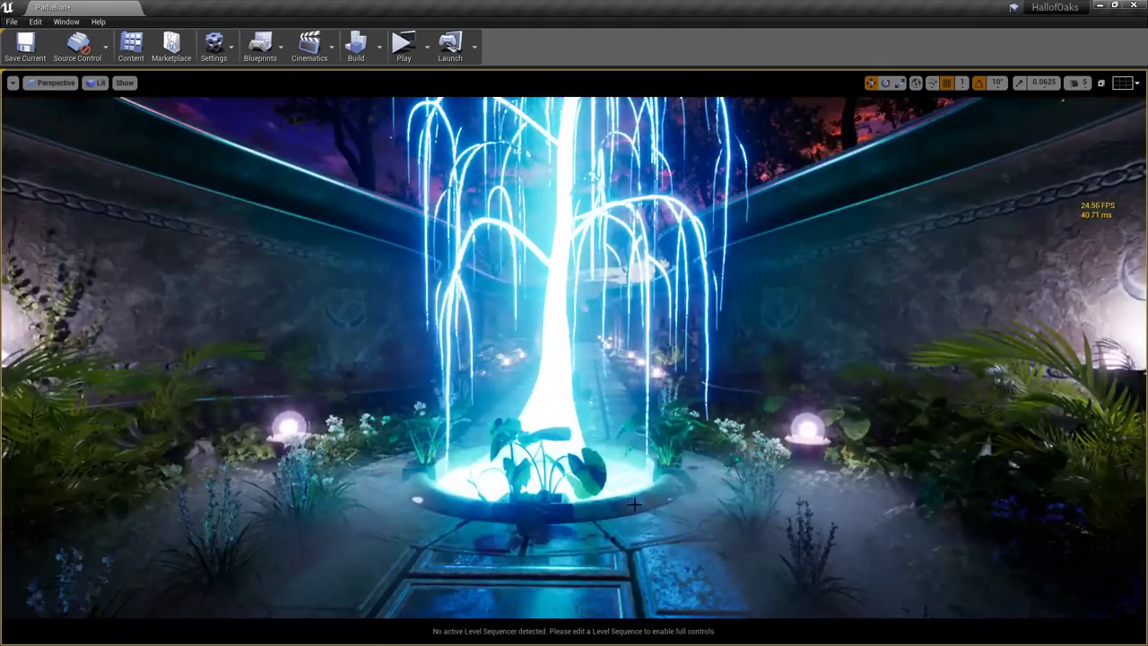
Examine the lamp-lit stone path and its planting on both sides of the fountain, looking along the curved walls
key("w")
right_click_drag(676, 476, 676, 476)
key("w")
scroll(676, 466, "up", 5)
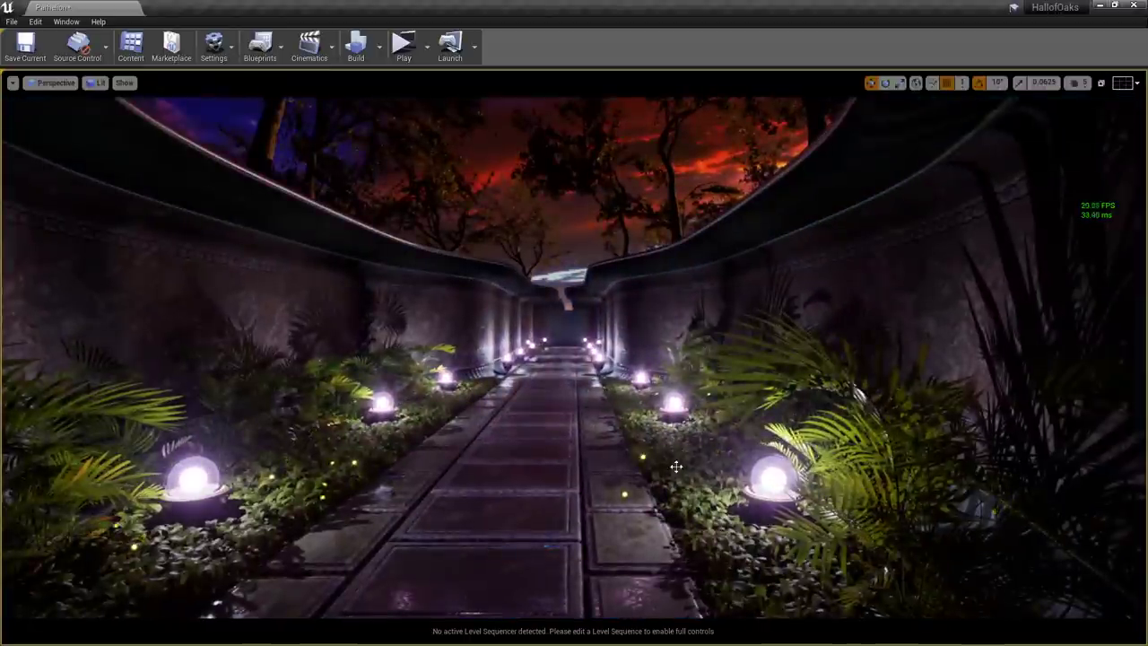
left_click_drag(676, 466, 643, 523)
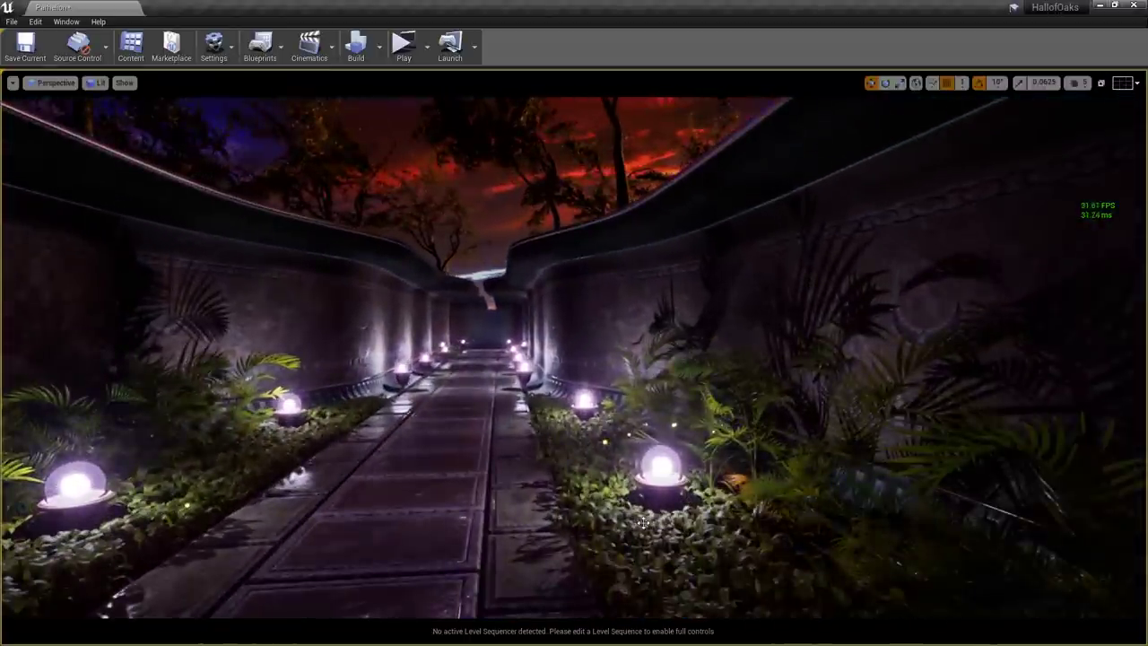
right_click_drag(676, 466, 277, 484)
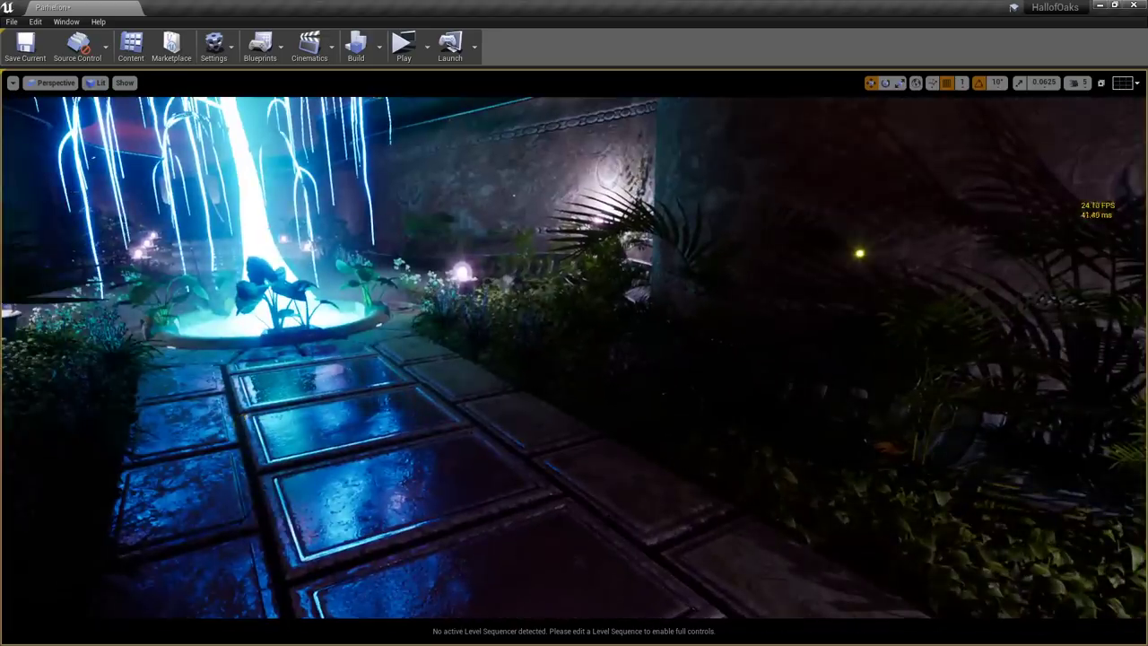
key("w")
right_click_drag(682, 506, 603, 511)
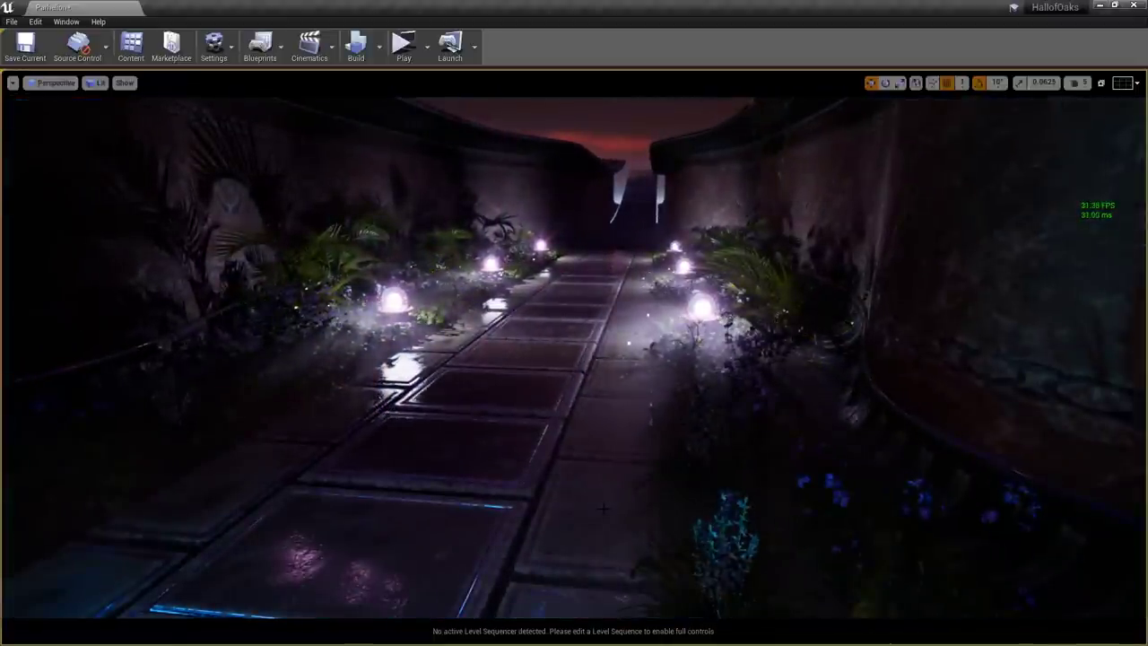
key("w")
right_click_drag(609, 492, 605, 466)
key("w")
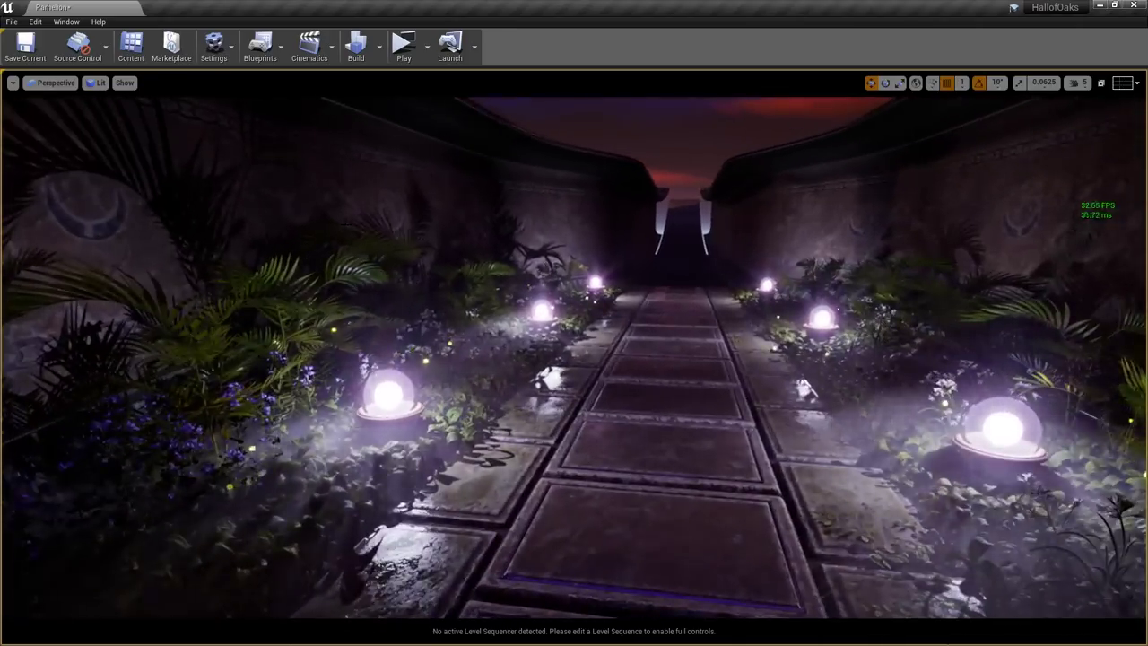
Examine the garden path, walls and fountain area in the Light Complexity view mode, and return to Lit
key("alt+7")
key("w")
right_click_drag(605, 467, 394, 488)
right_click_drag(502, 468, 567, 415)
right_click_drag(576, 504, 577, 488)
key("w")
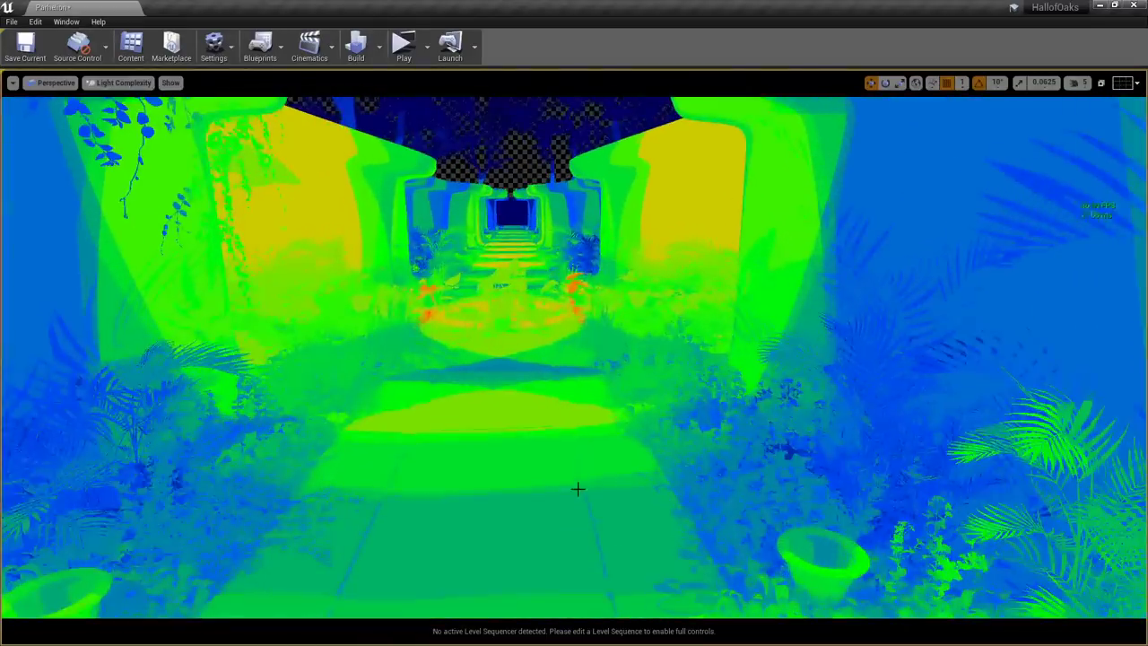
key("s")
right_click_drag(896, 389, 896, 424)
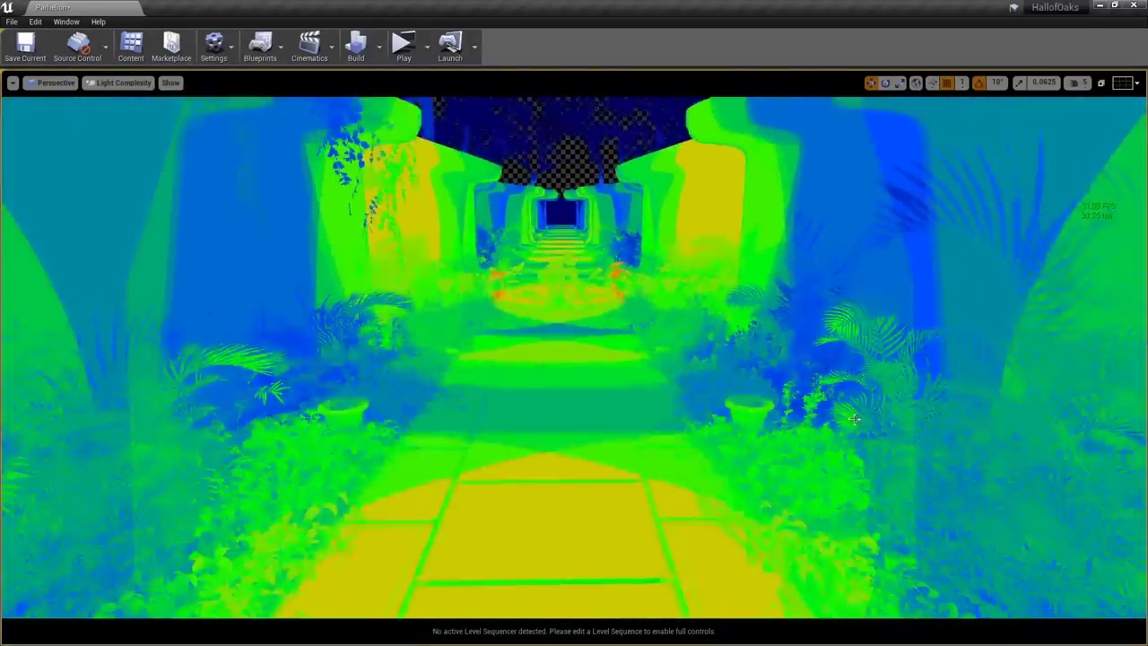
key("alt+4")
Select a globe lamp among the plants beside the path and focus the view on it
left_click(757, 391)
key("f")
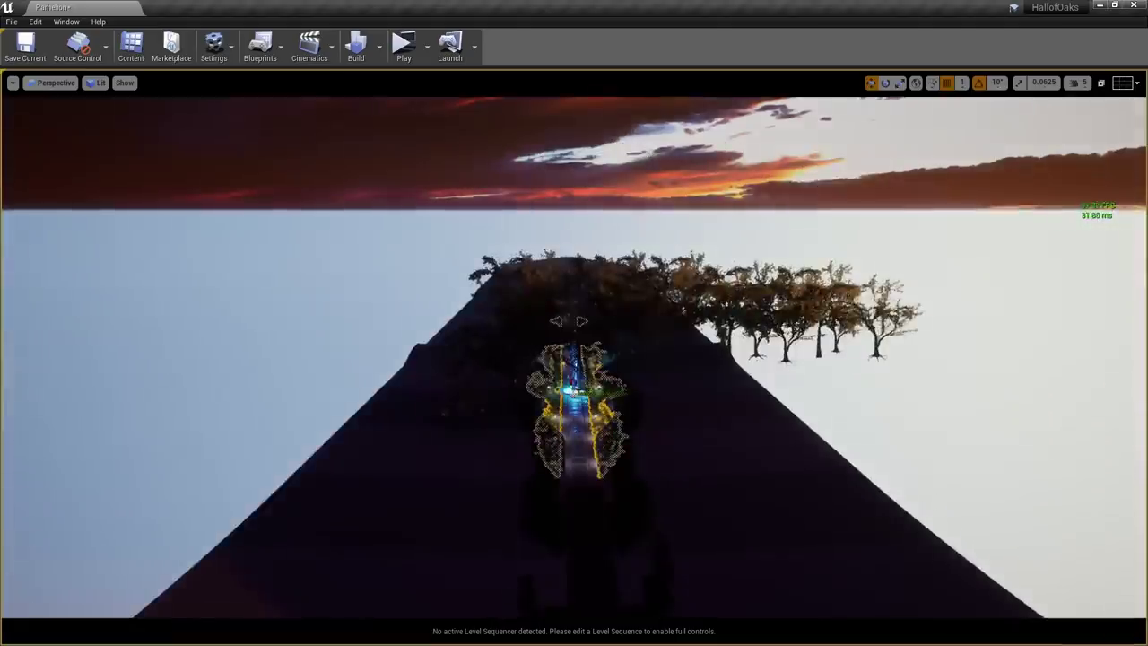
key("w")
mouse_move(756, 391)
right_mouse_down()
mouse_move(753, 399)
mouse_move(791, 398)
mouse_move(777, 398)
right_mouse_up()
key("e")
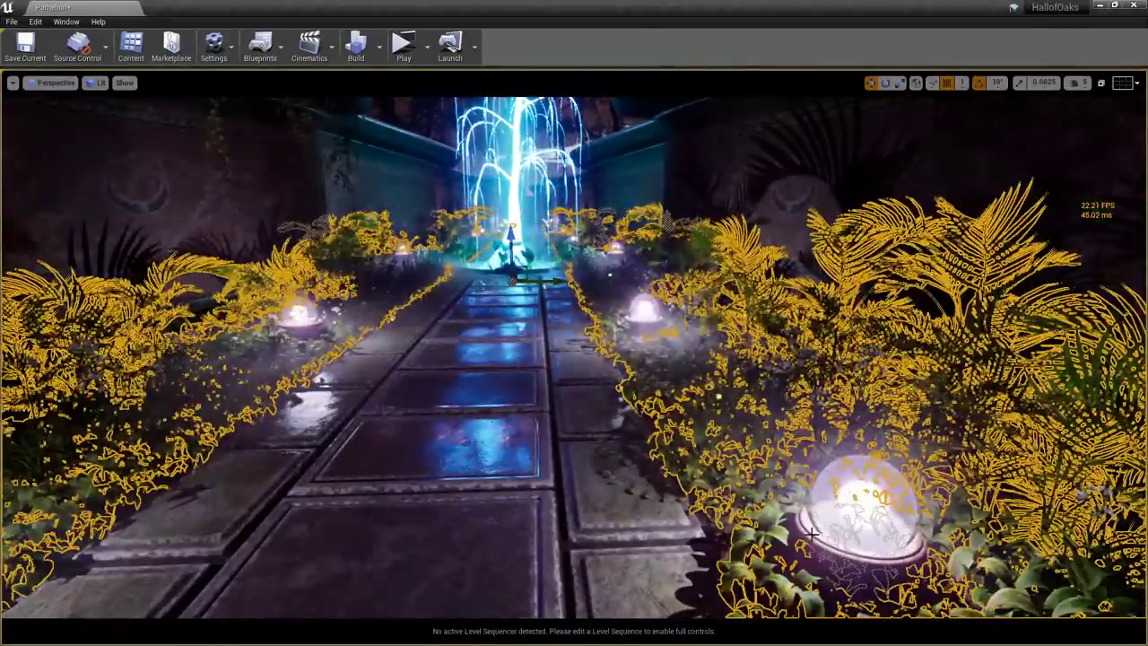
left_click(809, 532)
key("f")
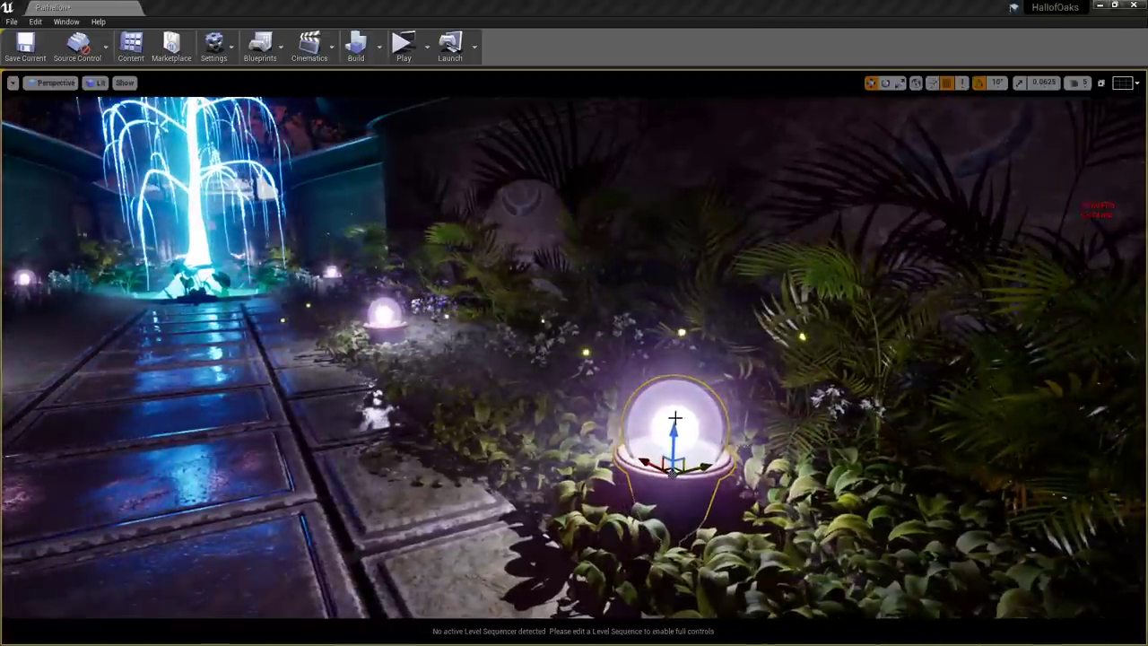
left_click_drag(746, 415, 734, 408, "alt")
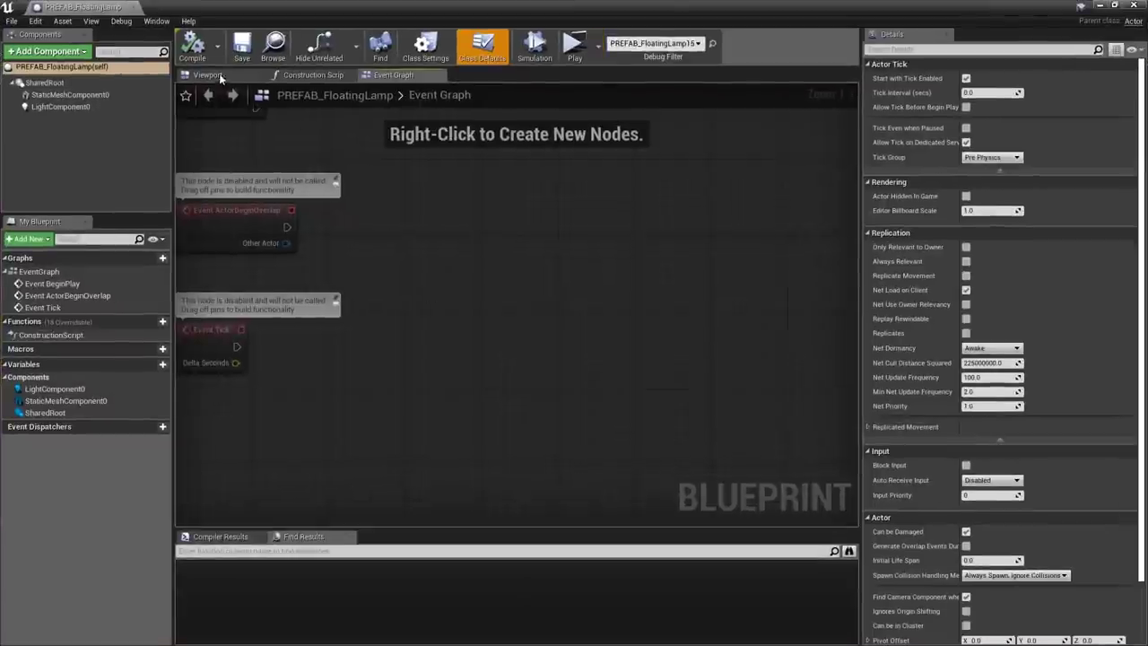
Inspect the PREFAB_FloatingLamp model in its blueprint's 3D preview, and select its light component to examine the settings and source radius
left_click(208, 74)
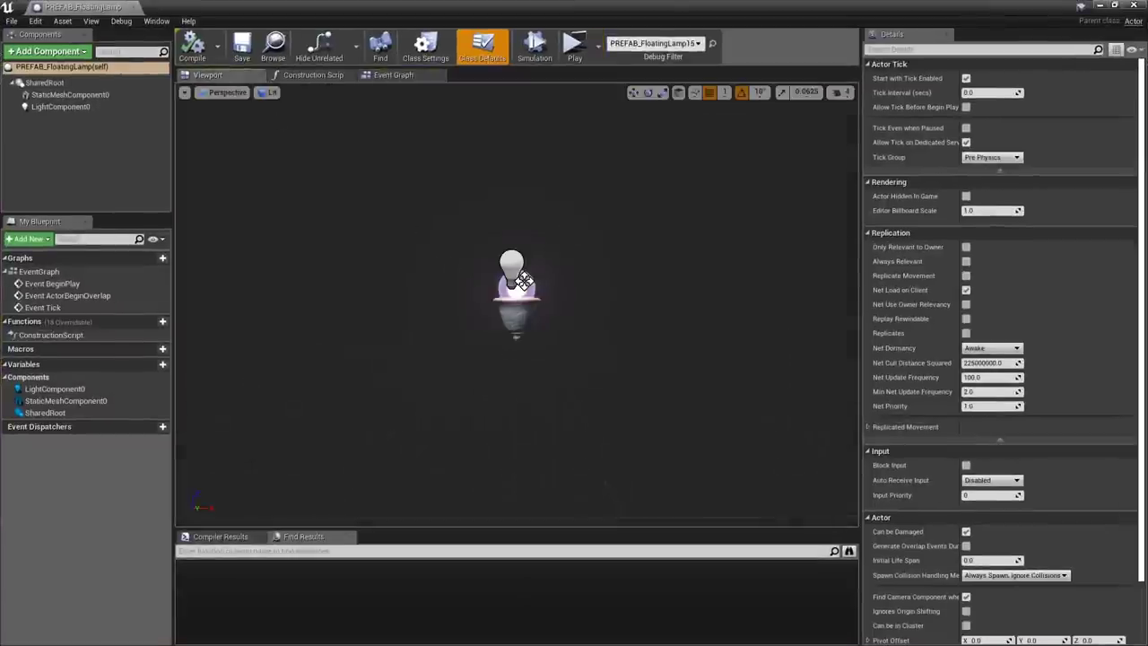
left_click_drag(418, 259, 484, 309, "alt")
scroll(549, 262, "up", 6)
left_click_drag(543, 286, 457, 234, "alt")
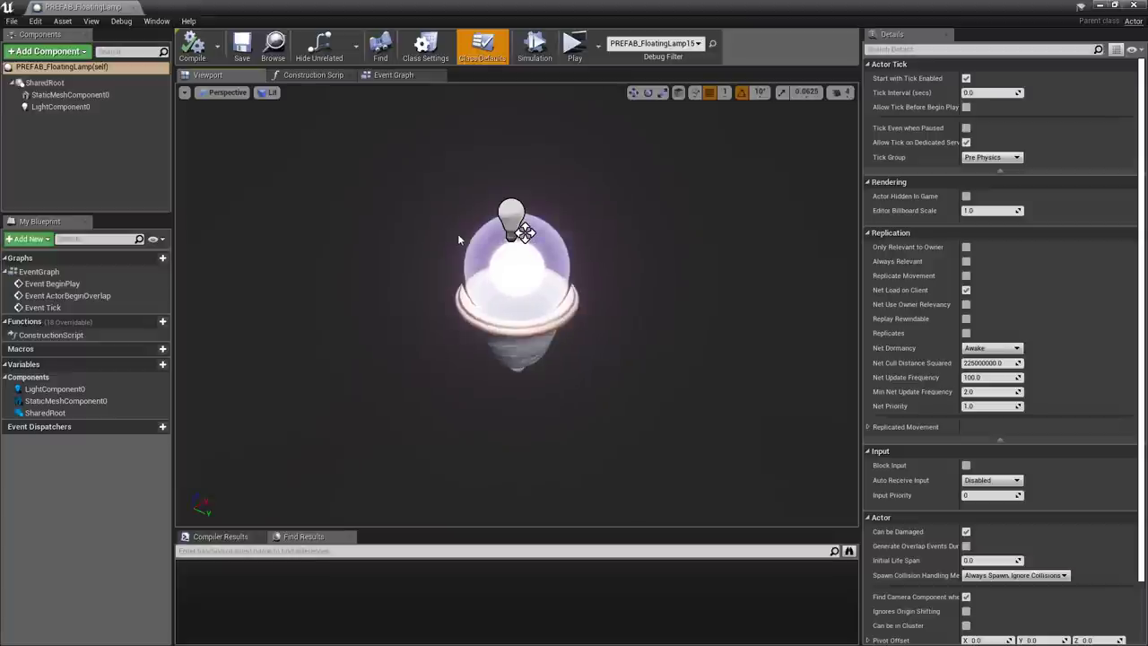
left_click(512, 216)
left_click_drag(617, 321, 585, 282, "alt")
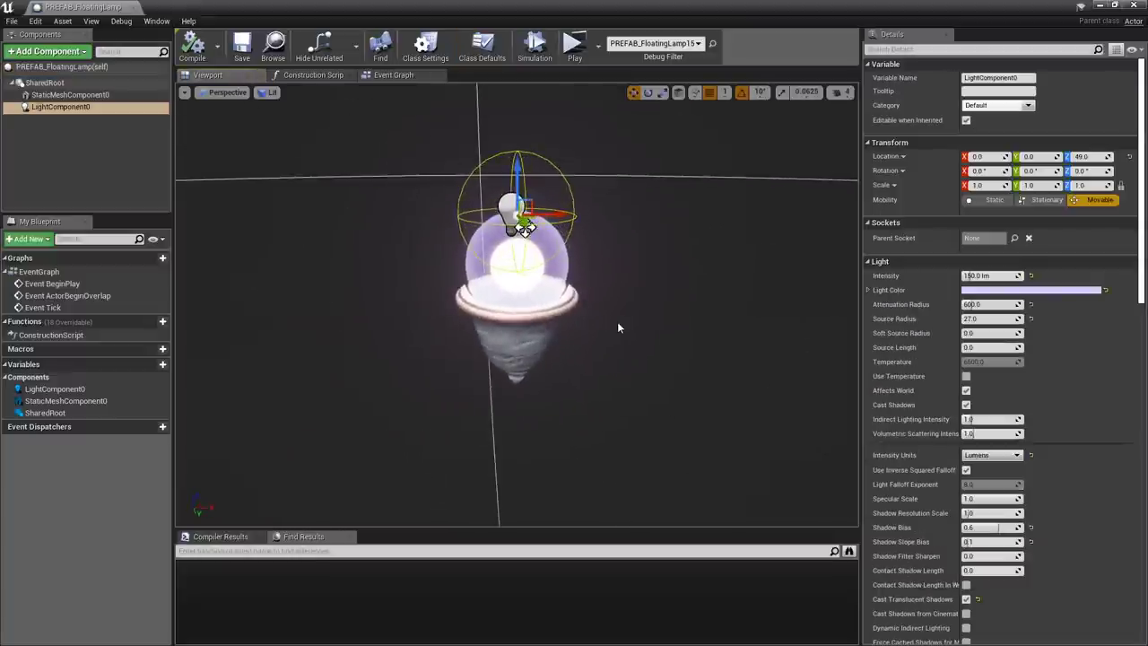
left_click_drag(608, 326, 574, 348, "alt")
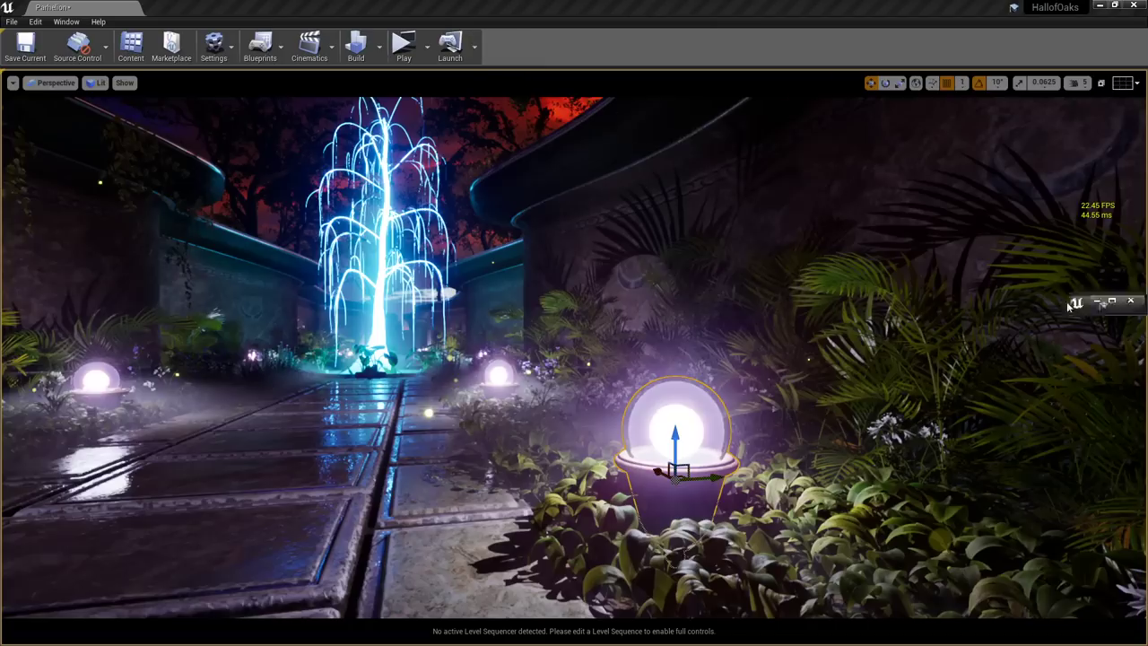
Show the editor icons, examine the selected lamp's light radius across the path from above and at ground level, and hide the icons
scroll(574, 358, "up", 5)
key("s")
right_click_drag(574, 359, 506, 359)
key("e")
key("g")
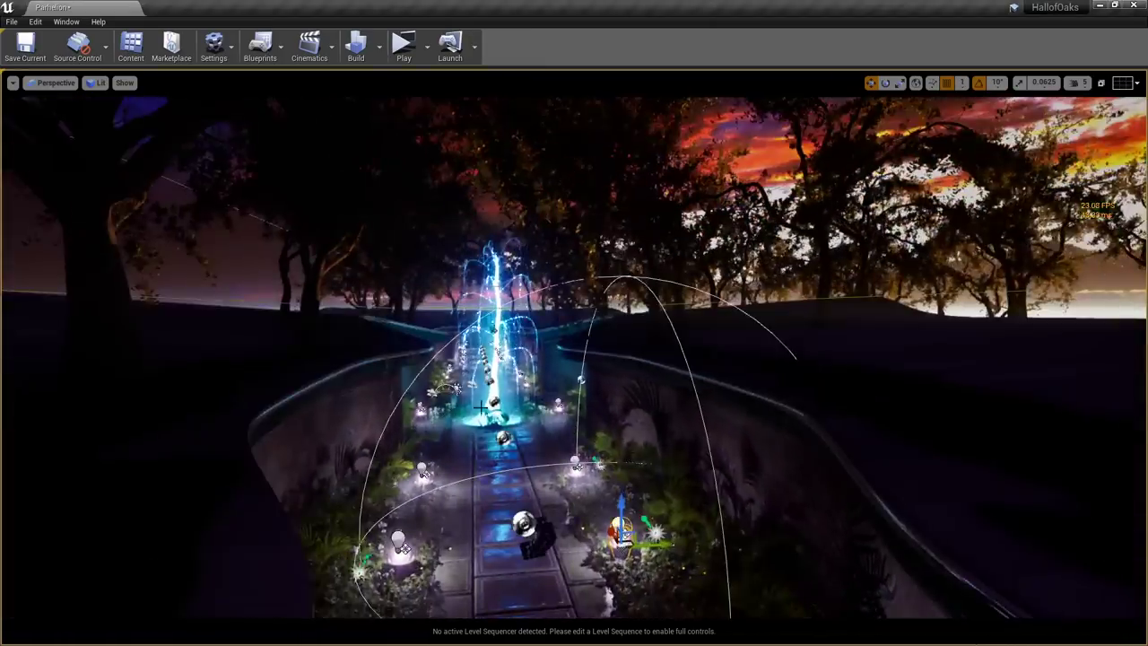
key("q")
right_click_drag(474, 407, 474, 407)
key("s")
key("w")
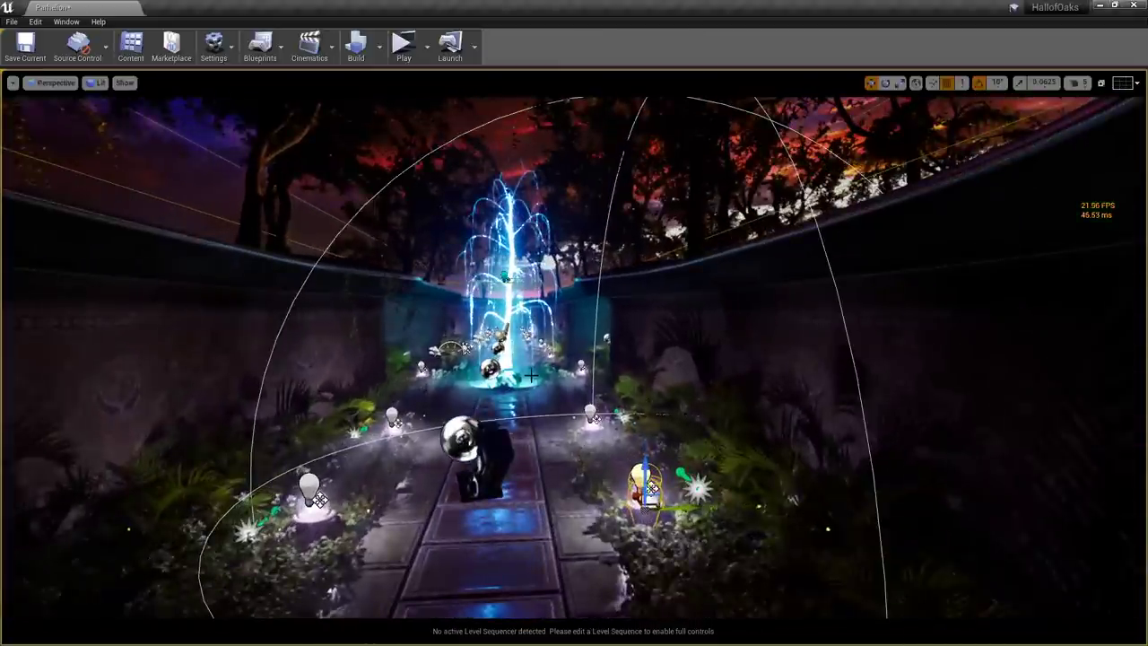
key("q")
right_click_drag(551, 362, 538, 386)
key("w")
key("s")
key("g")
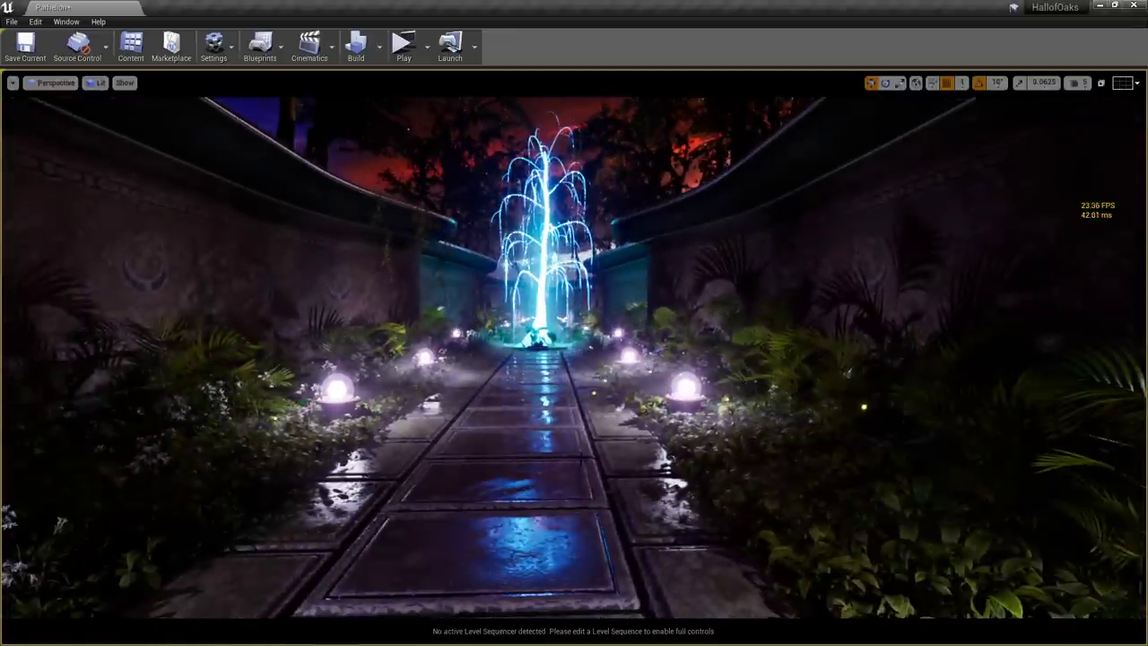
Compare the overlapping lamp lights on the path tiles between the Light Complexity and Lit view modes
key("alt+7")
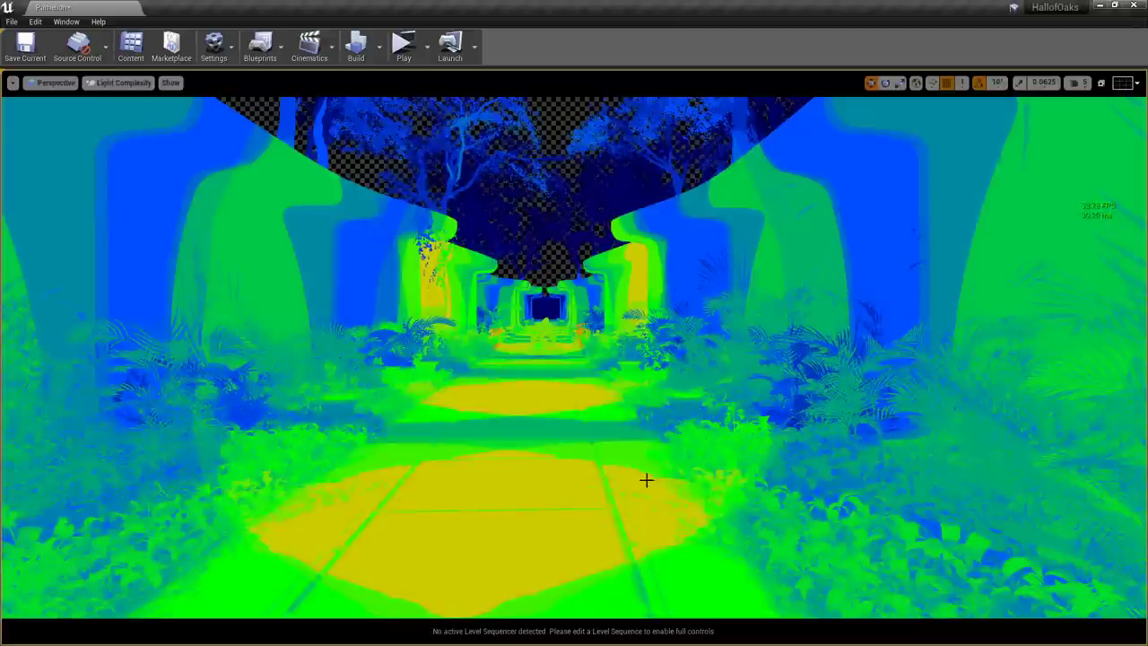
scroll(647, 481, "up", 4)
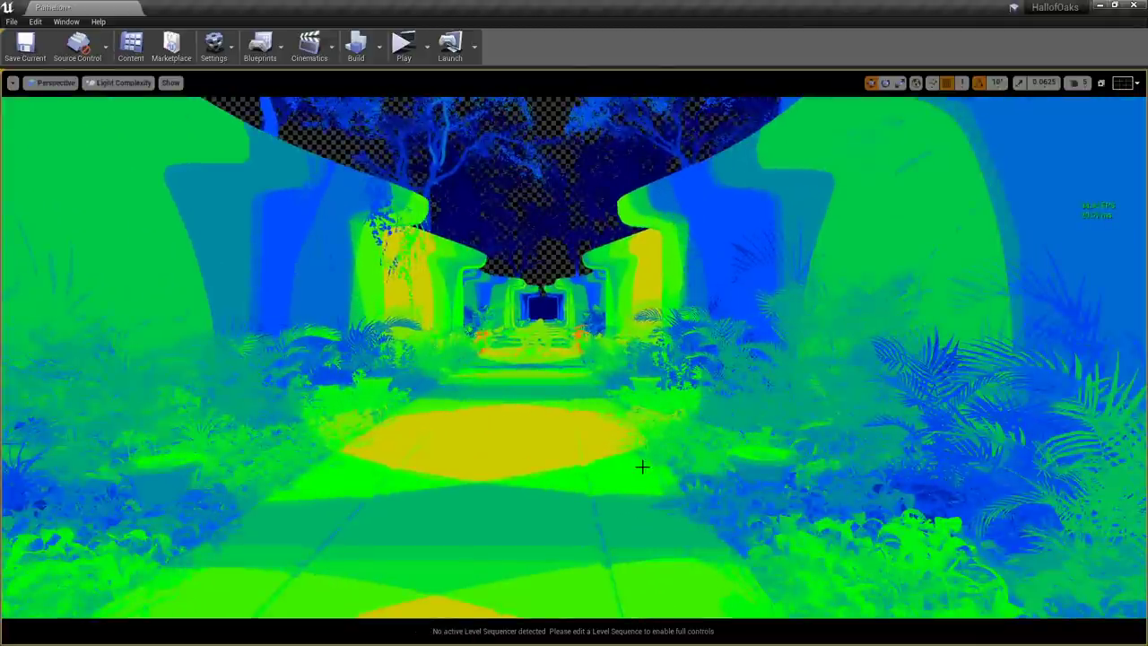
key("alt+4")
key("alt+7")
left_click_drag(642, 520, 622, 462)
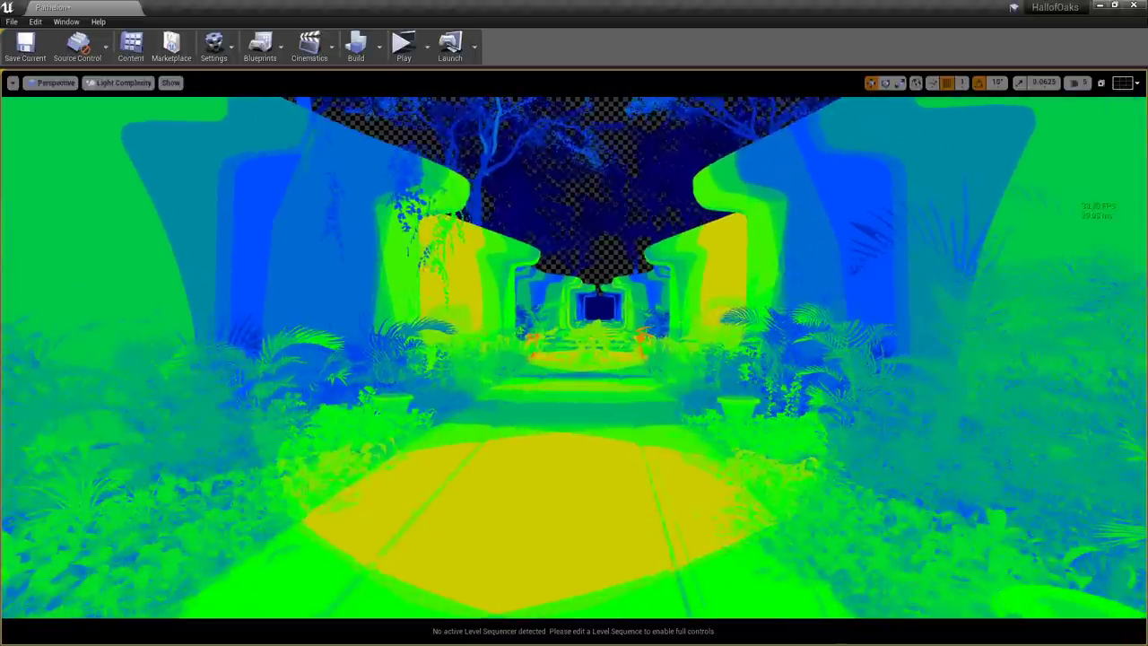
left_click_drag(635, 526, 632, 526)
key("alt+4")
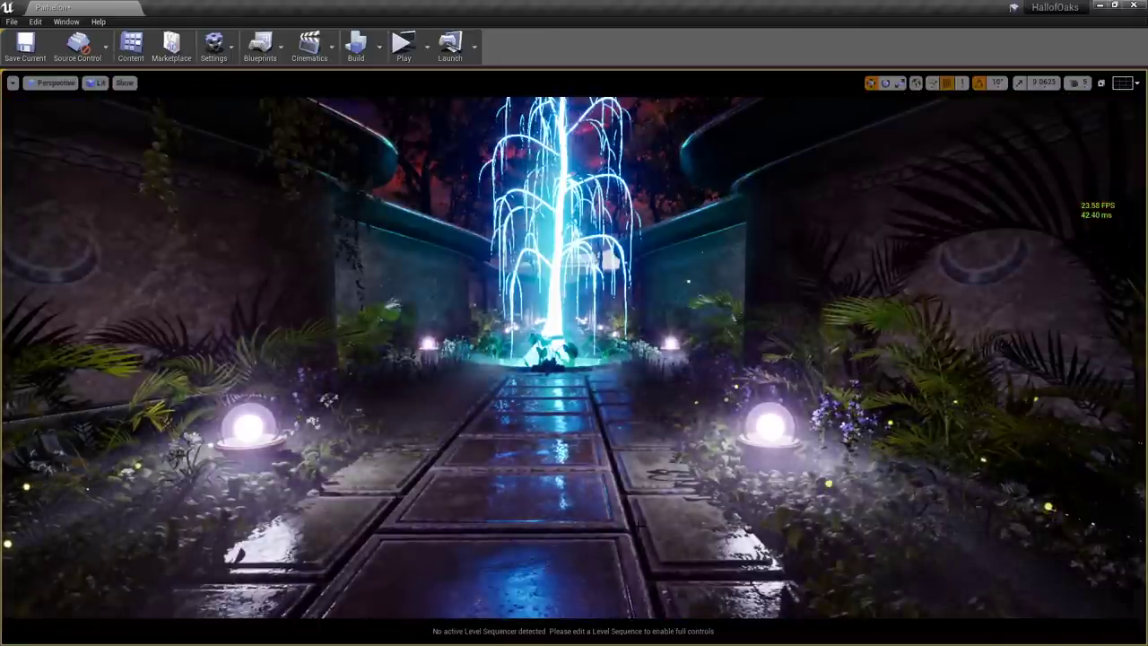
Examine the lighting on the fountain, wet tiles, fog and curved walls from several distances along the path
left_click_drag(650, 523, 659, 556)
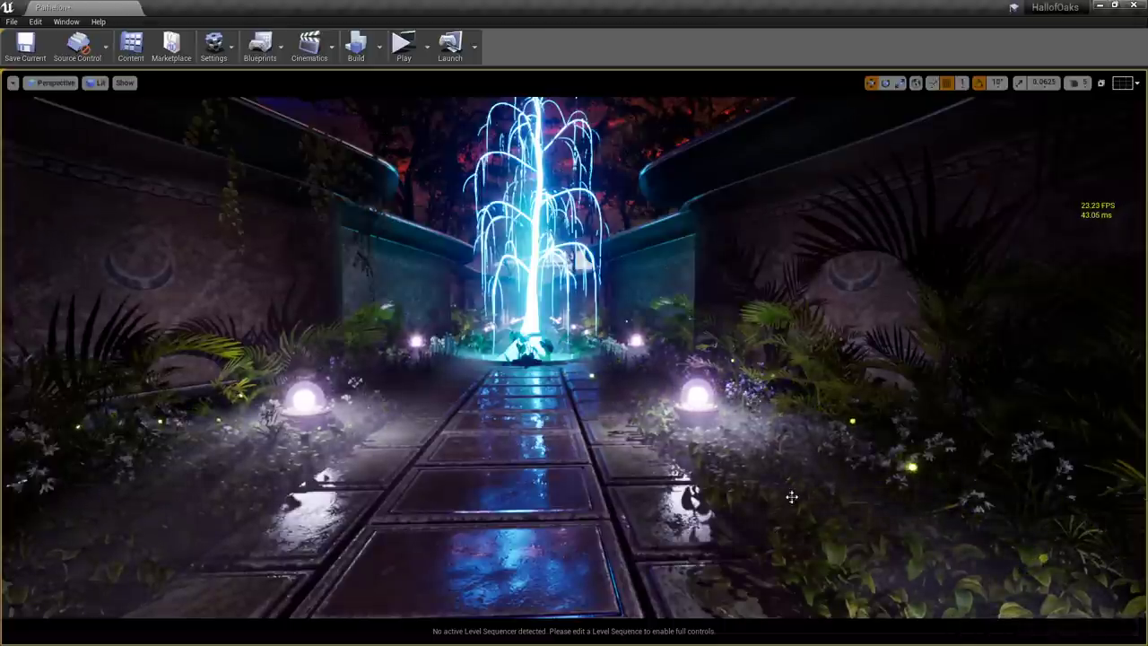
key("w")
right_click_drag(778, 495, 756, 485)
key("w")
key("s")
key("w")
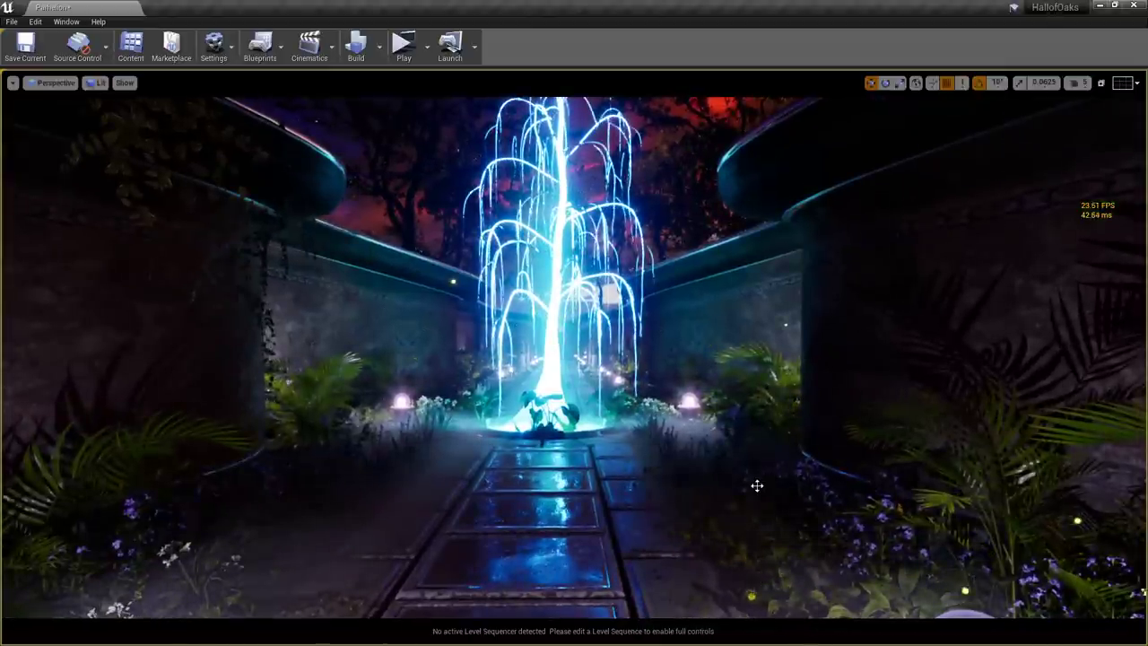
key("s")
right_click_drag(738, 459, 741, 433)
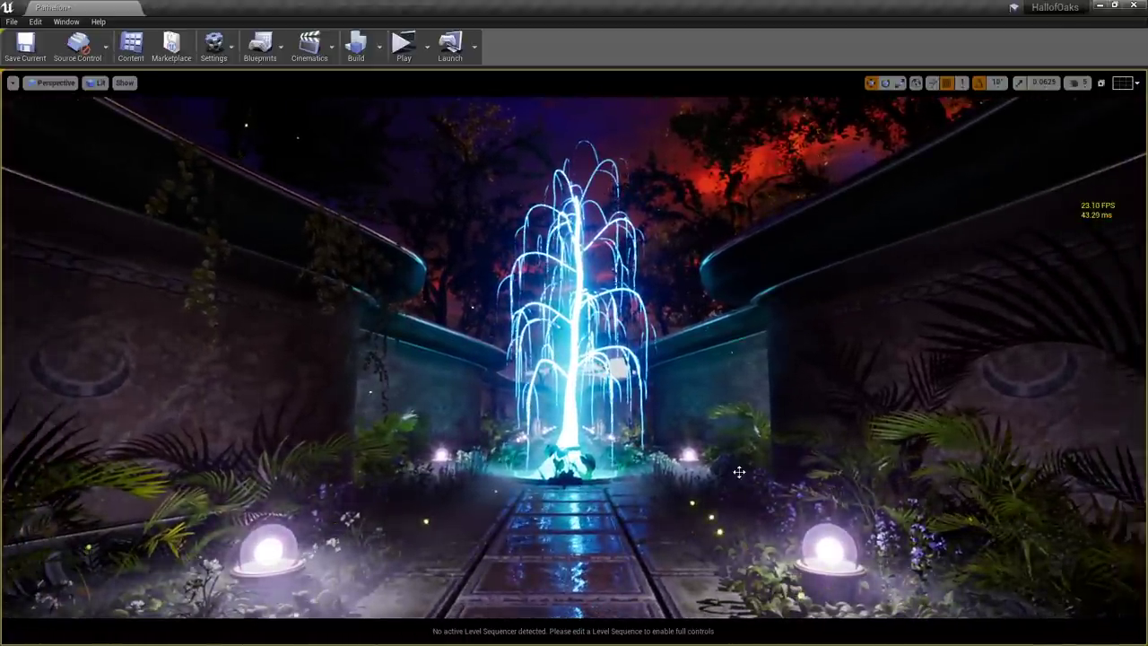
key("s")
right_click_drag(763, 437, 758, 434)
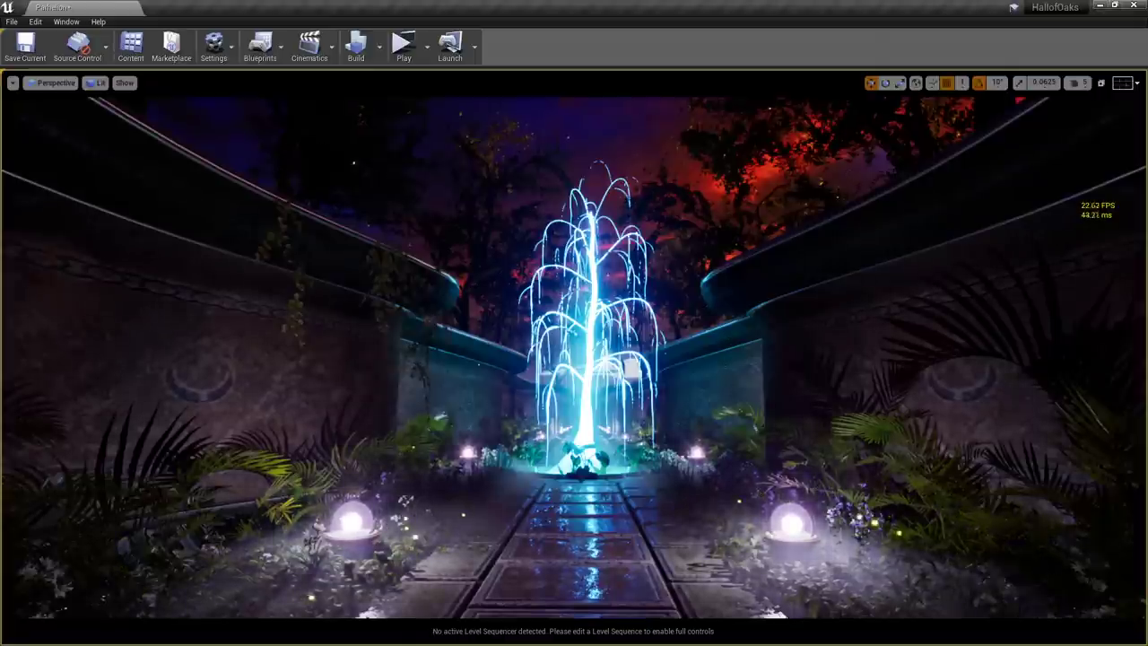
Show the editor icons, pilot the cine camera near the fountain, and move it close to the water
right_click_drag(573, 357, 653, 405)
key("g")
scroll(538, 369, "down", 5)
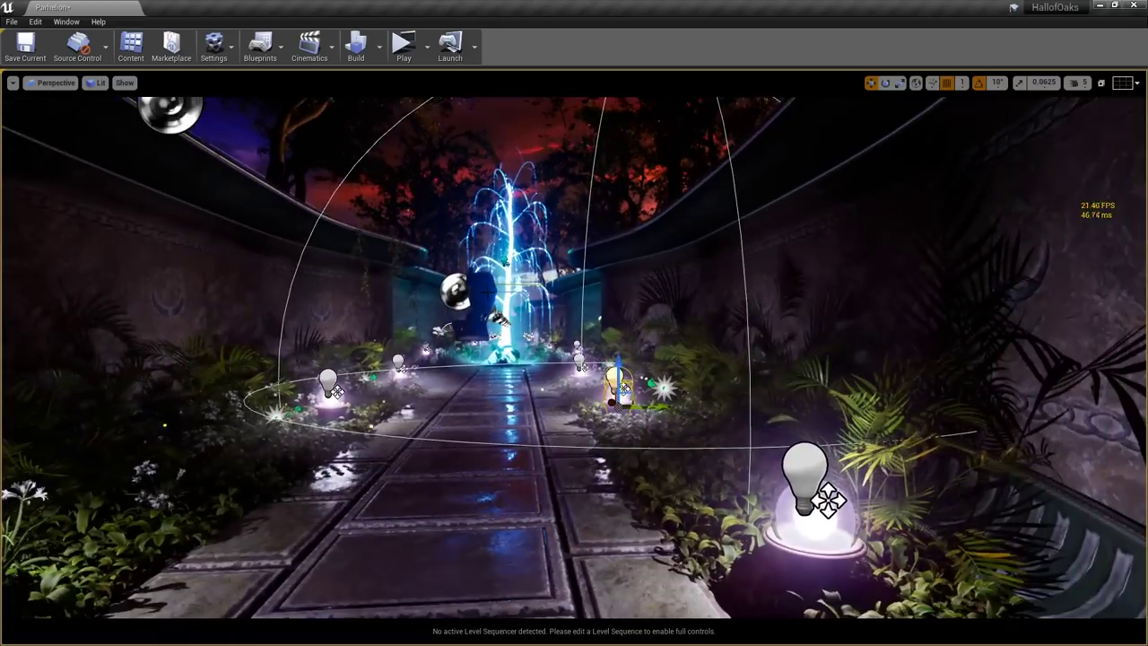
left_click(487, 294)
key("ctrl+shift+p")
right_click_drag(487, 294, 766, 212)
key("a")
key("d")
key("a")
key("w")
key("a")
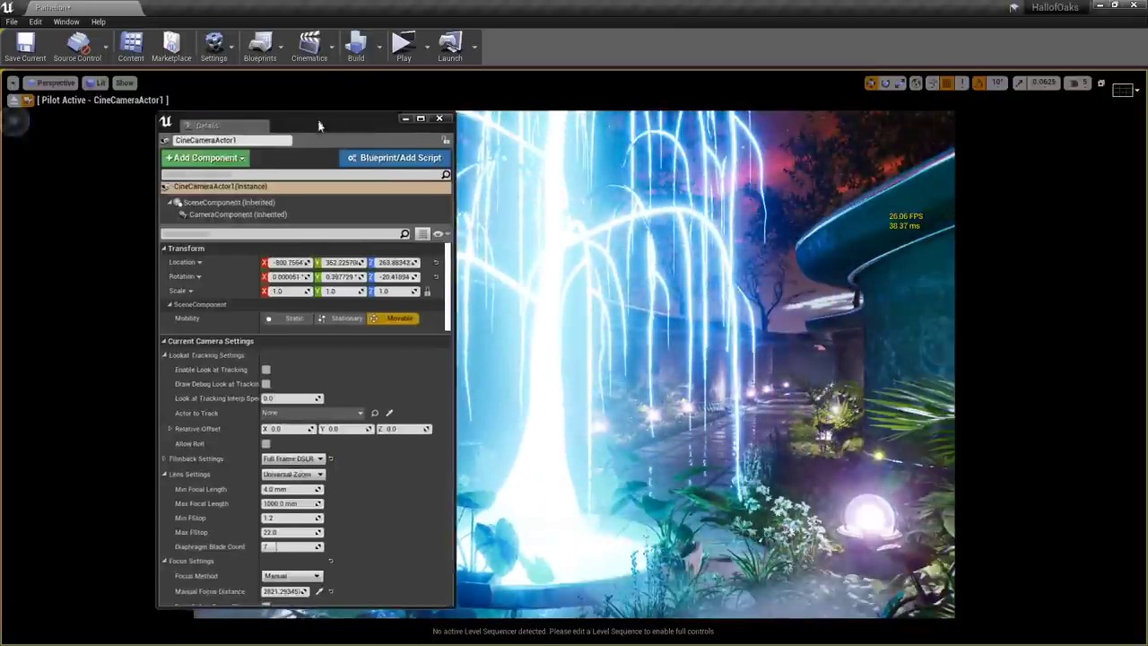
Set the piloted cine camera's current focal length to 12
scroll(341, 393, "down", 10)
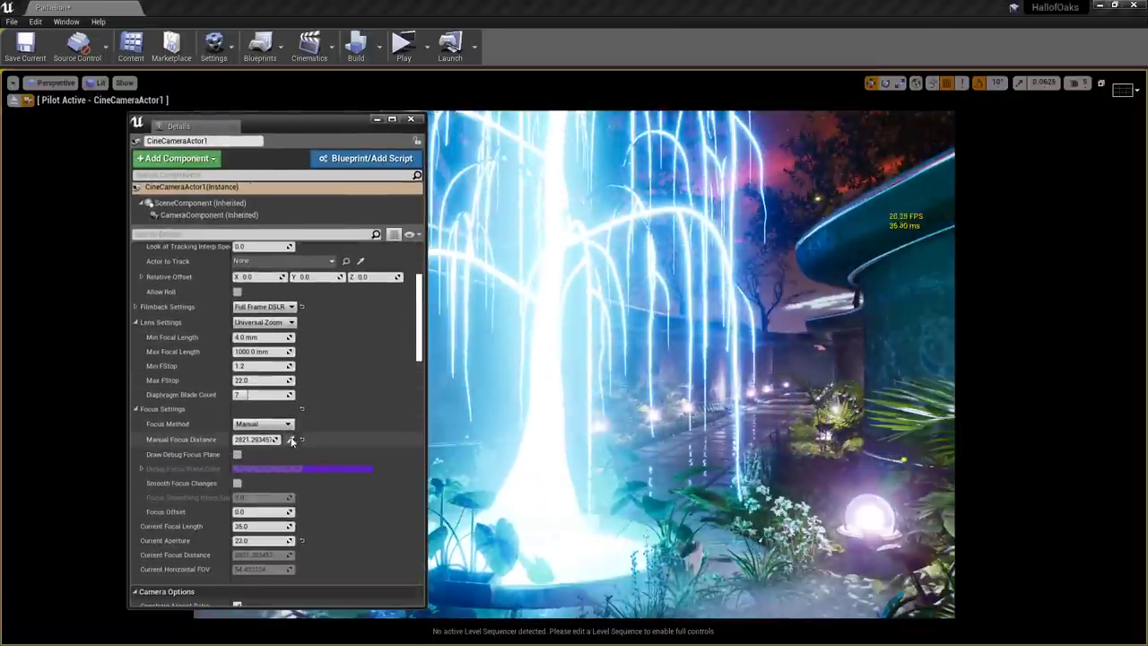
scroll(265, 368, "down", 4)
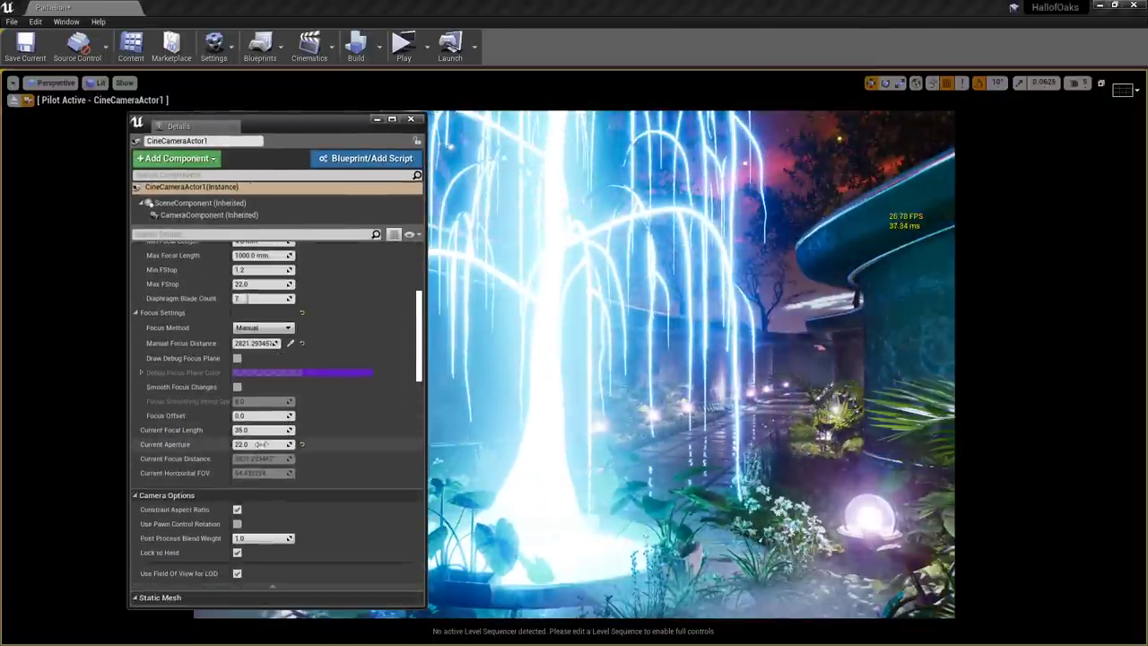
left_click(270, 431)
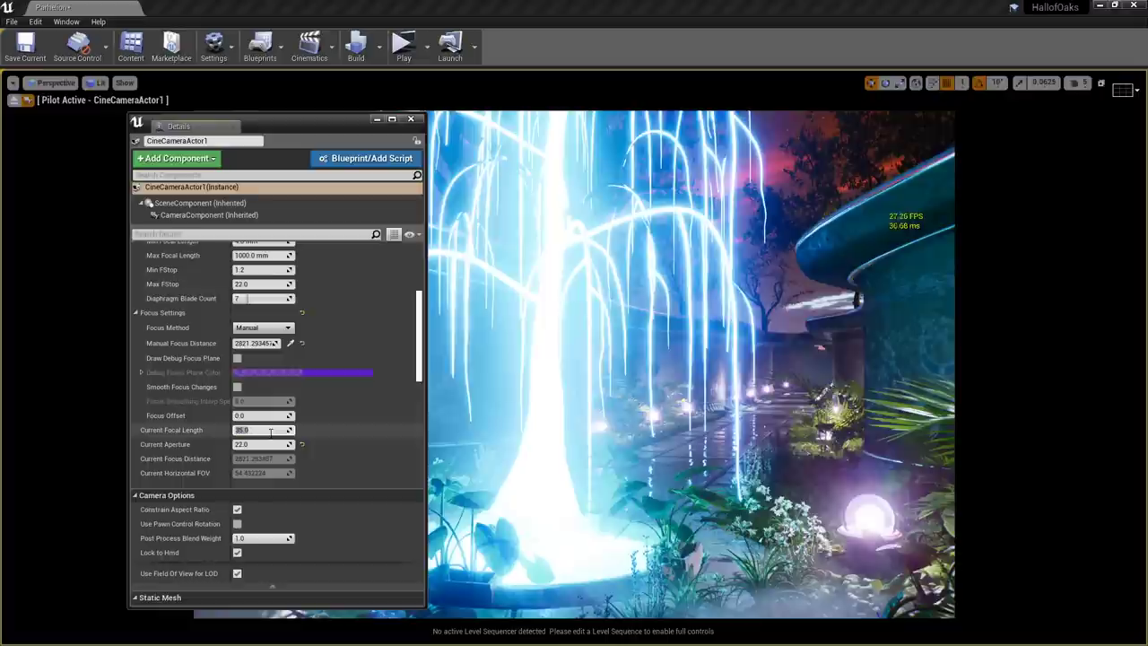
type("12")
key("Return")
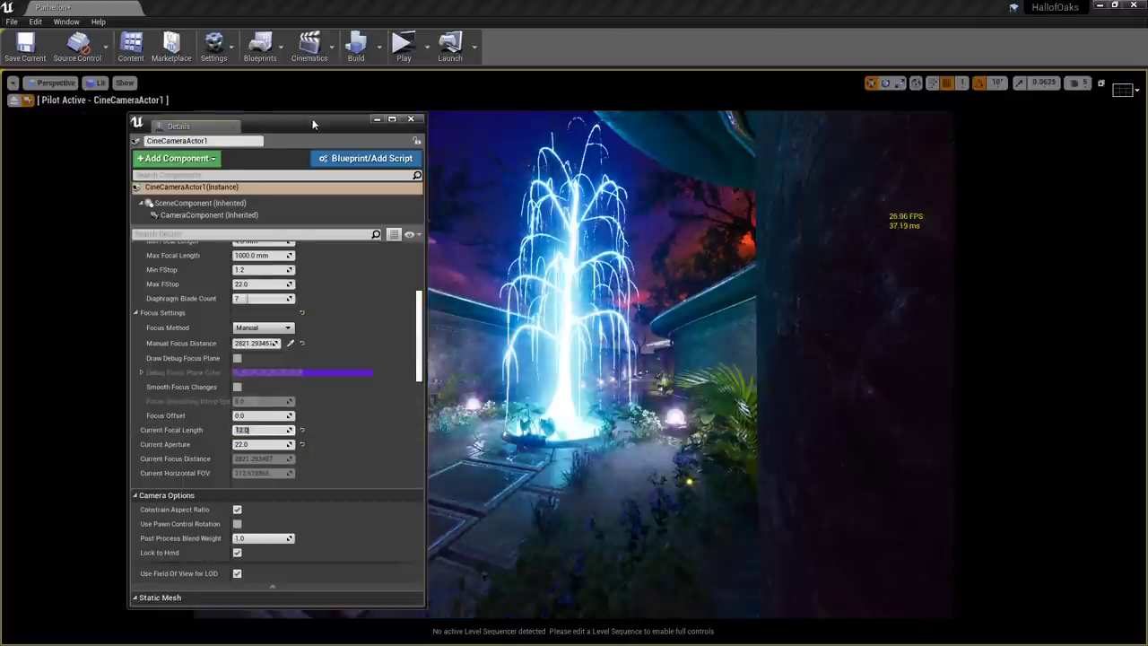
Move and narrow the Details window, and reframe the piloted camera on the fountain between the curved walls
left_click_drag(347, 133, 252, 130)
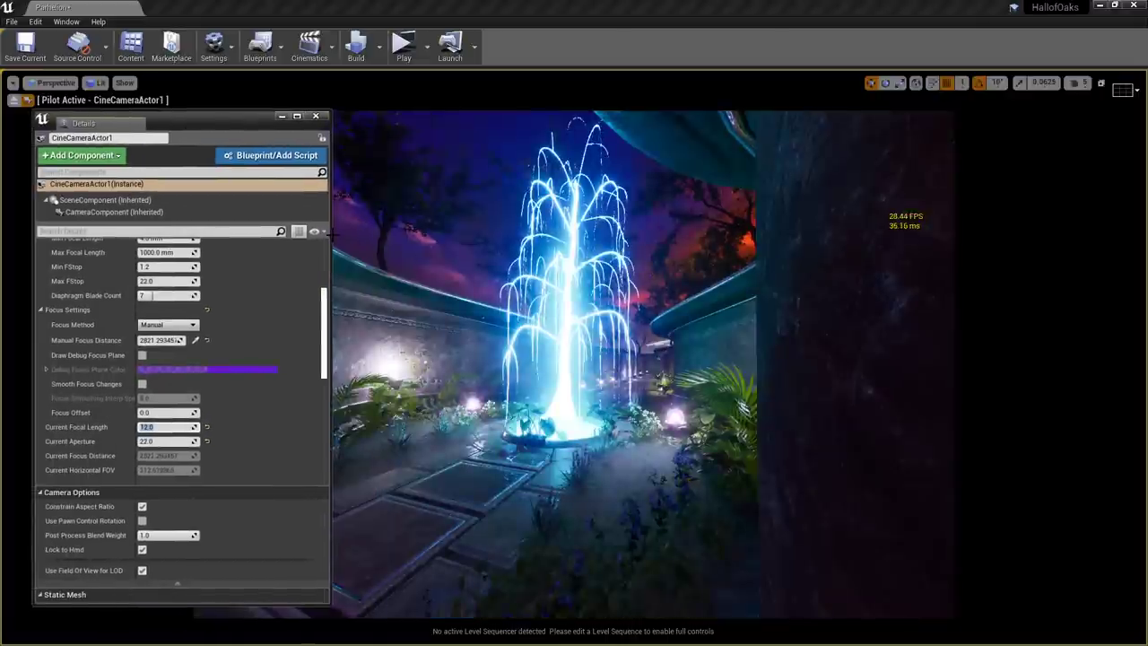
left_click_drag(330, 231, 210, 231)
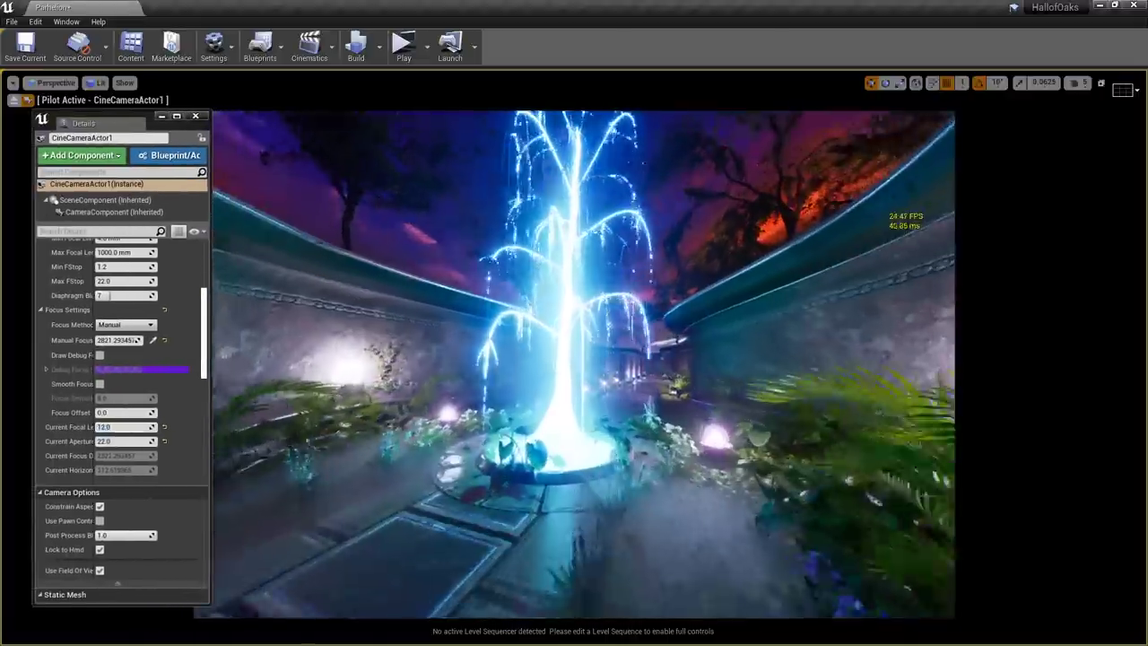
right_click_drag(724, 399, 731, 385)
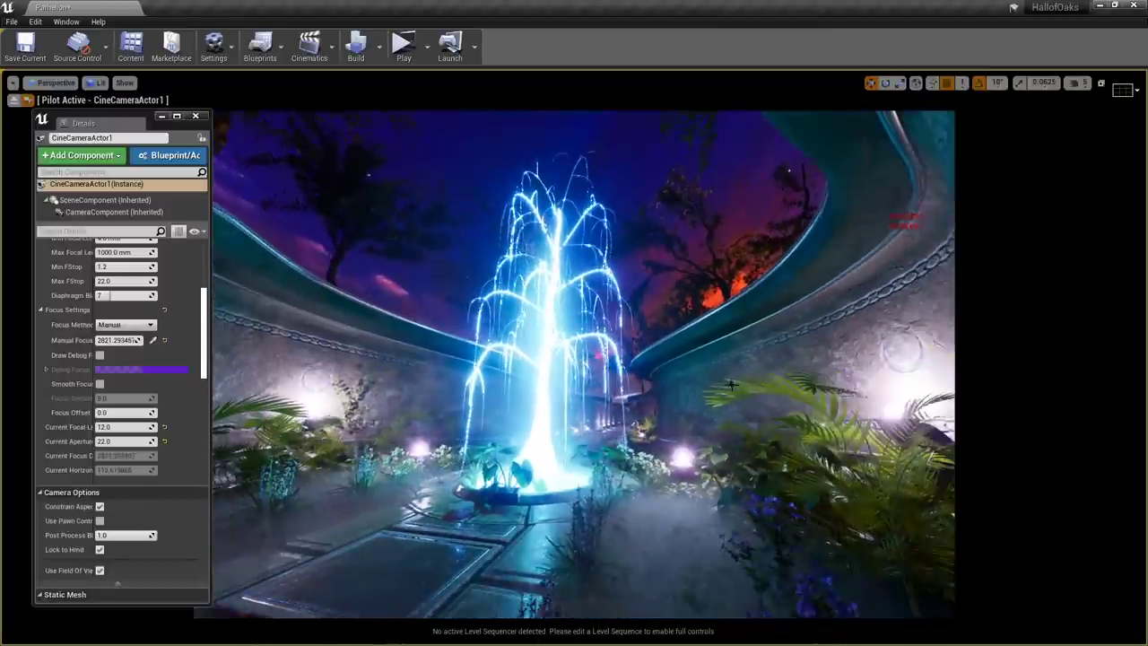
Set the piloted cine camera's current focal length to 35 and pull the camera back to frame the fountain
mouse_move(532, 343)
right_mouse_down()
mouse_move(564, 343)
mouse_move(536, 344)
right_mouse_up()
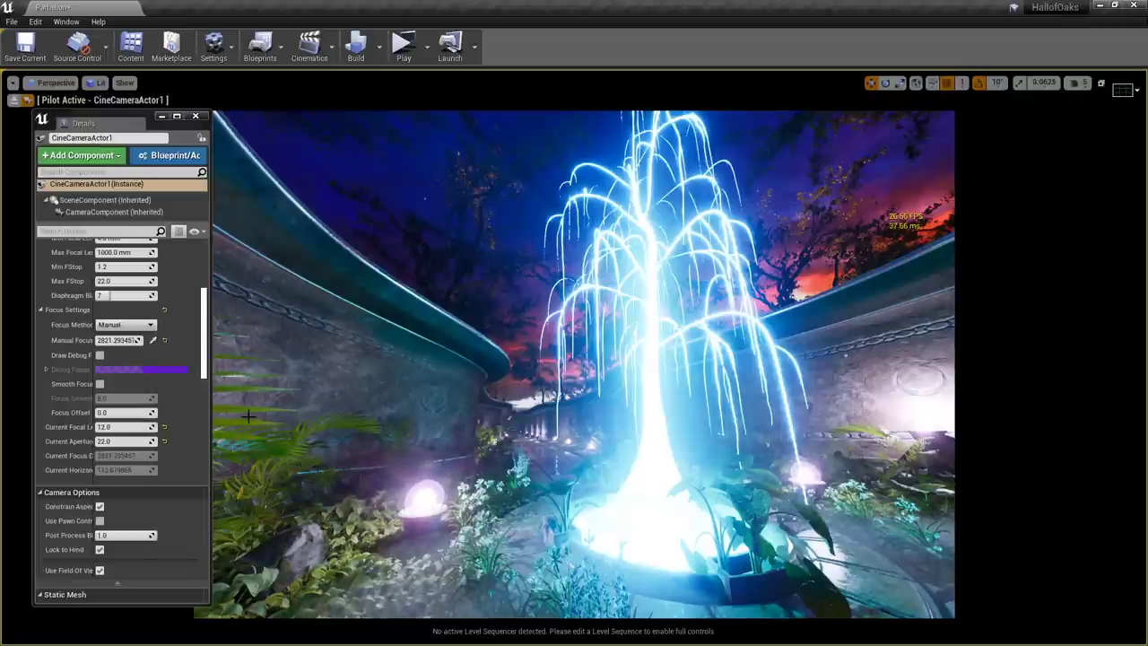
left_click(131, 427)
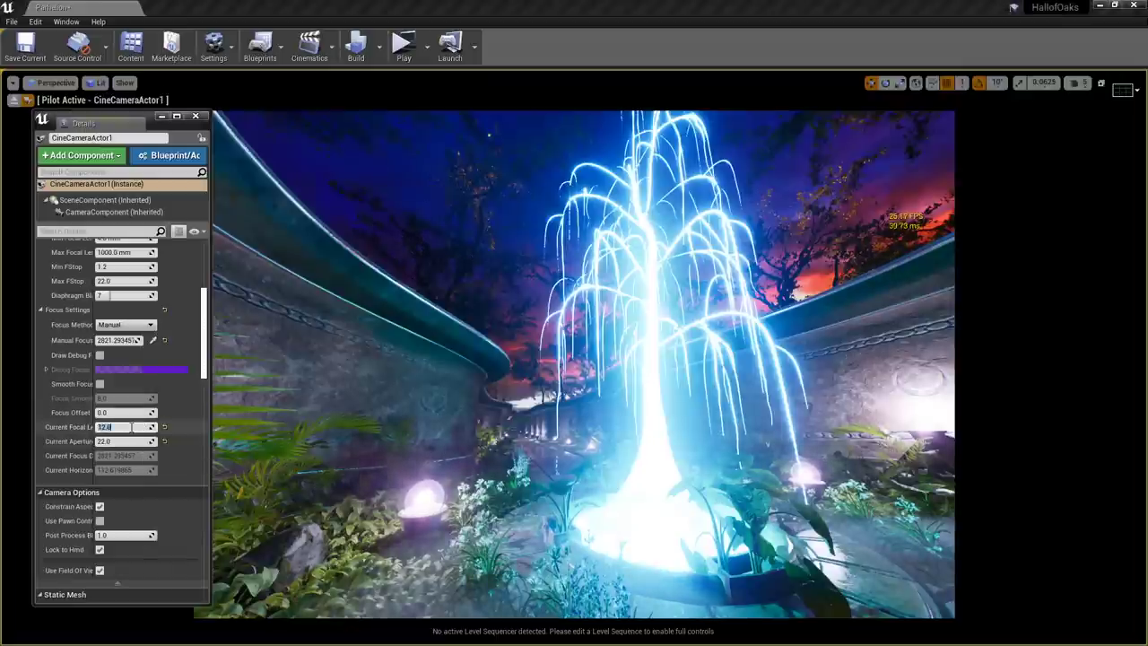
type("35")
key("Return")
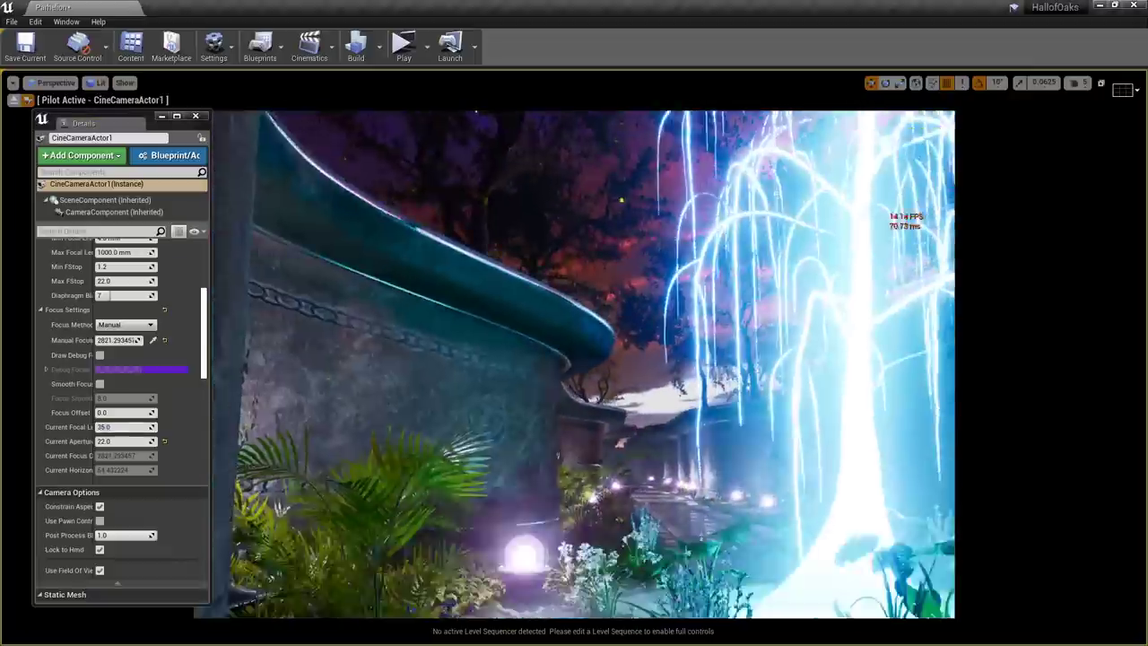
key("s")
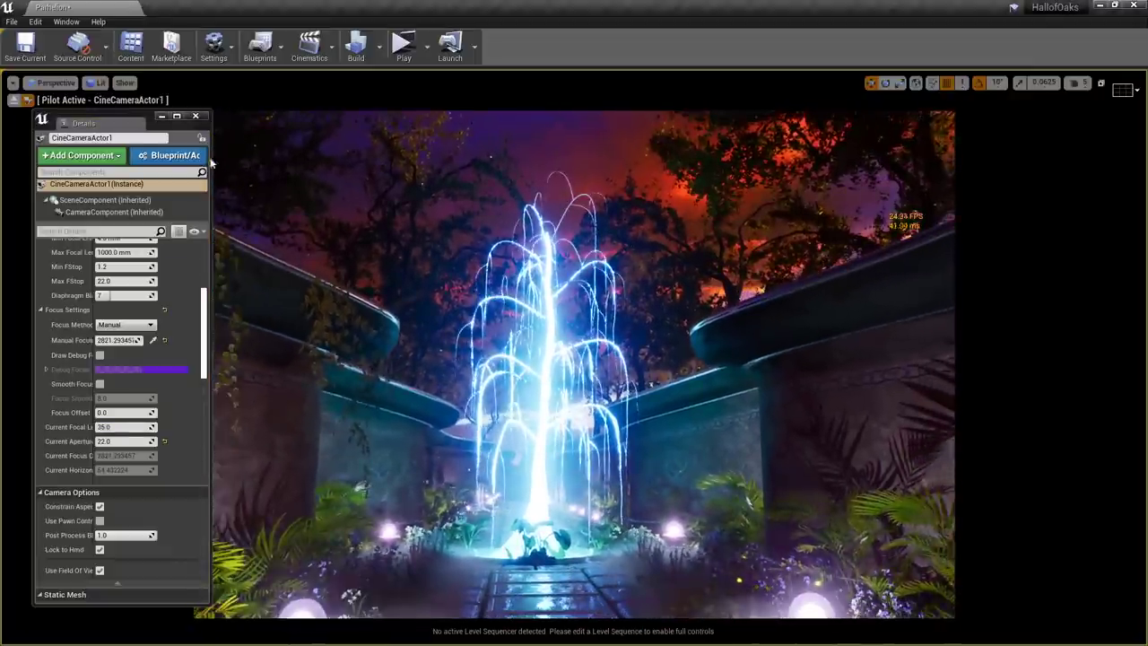
Widen the Details window, move it out of the viewport, and reframe the piloted camera on the fountain and path
left_click_drag(211, 155, 292, 158)
left_click_drag(200, 128, 3, 131)
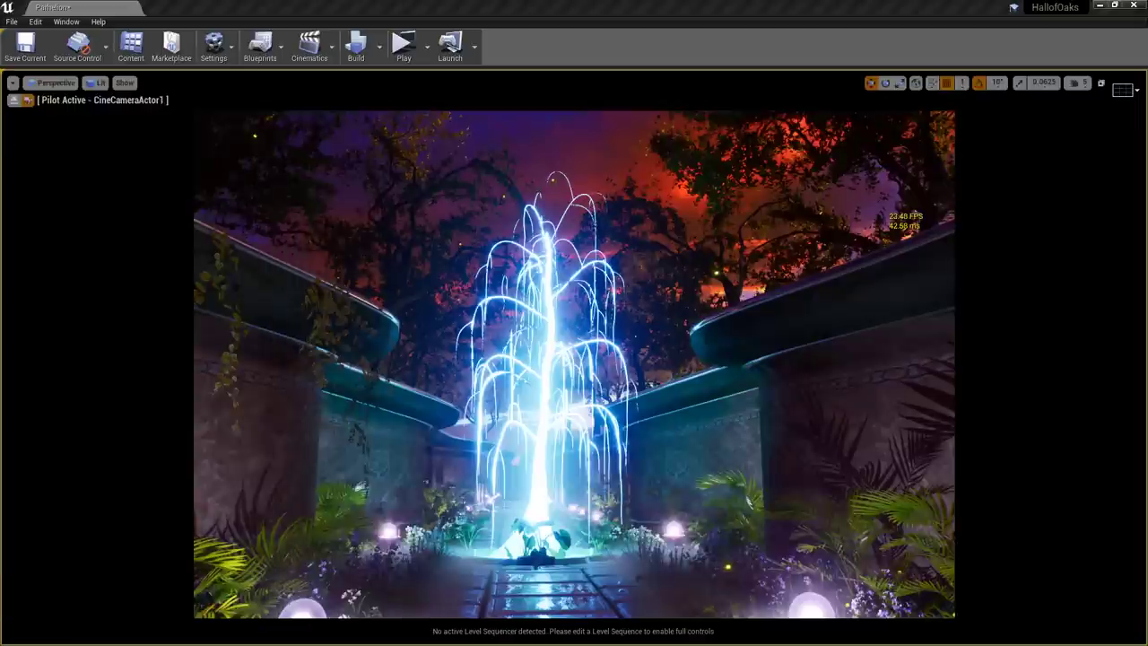
right_click_drag(746, 384, 709, 421)
key("s")
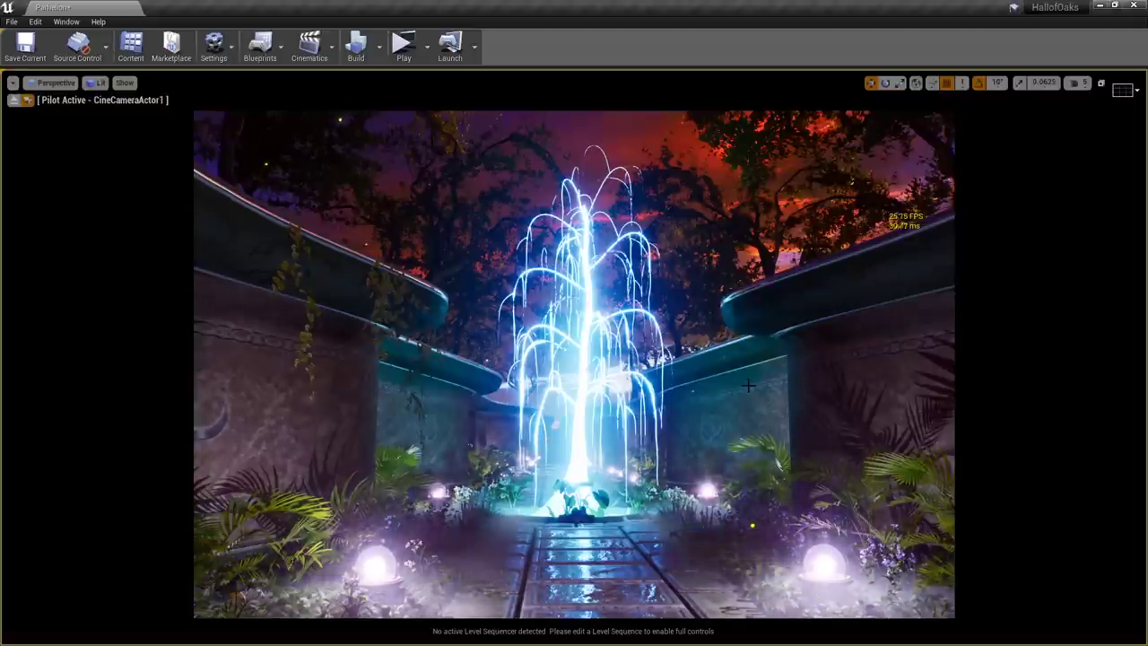
mouse_move(748, 386)
right_mouse_down()
mouse_move(762, 382)
mouse_move(739, 388)
right_mouse_up()
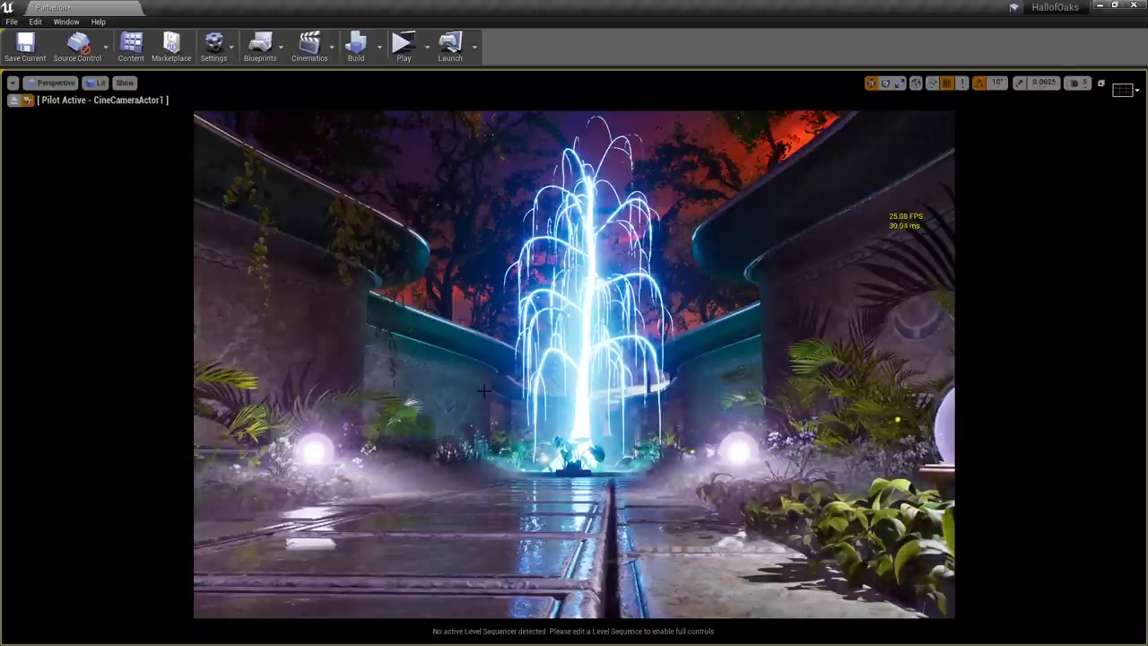
Adjust the piloted cine camera's distance and angle until it frames the fountain, curved walls and lamp-lined path
mouse_move(545, 376)
right_mouse_down()
mouse_move(573, 398)
mouse_move(533, 396)
mouse_move(534, 384)
mouse_move(564, 384)
mouse_move(528, 399)
mouse_move(514, 377)
mouse_move(534, 390)
right_mouse_up()
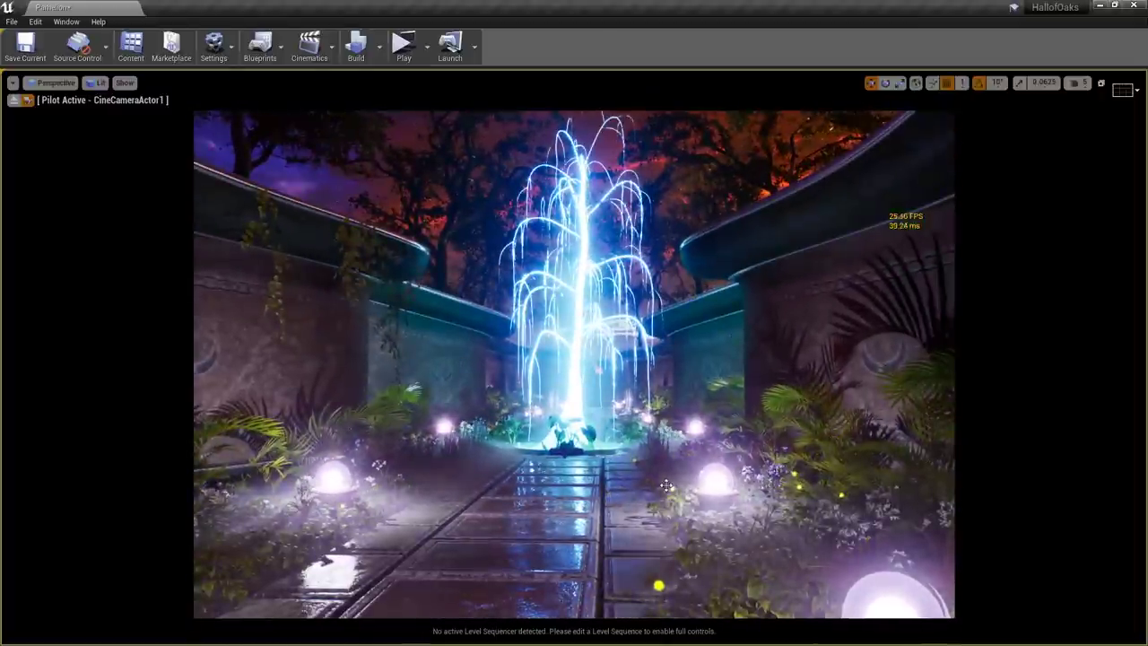
right_click_drag(676, 461, 697, 510)
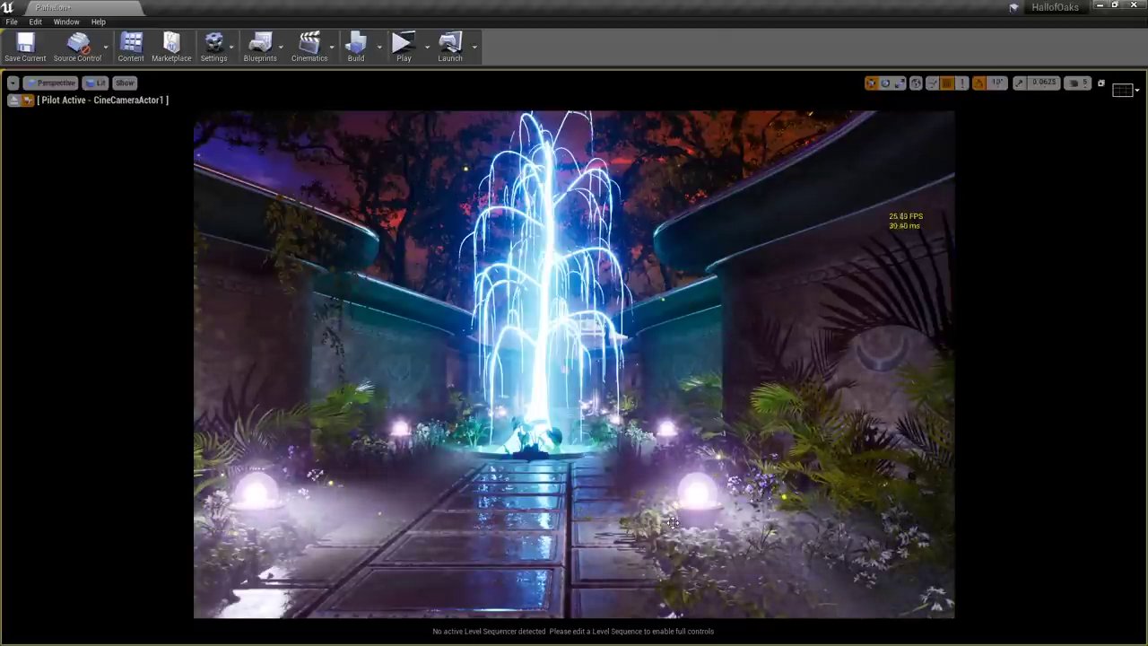
right_click_drag(694, 515, 674, 514)
key("w")
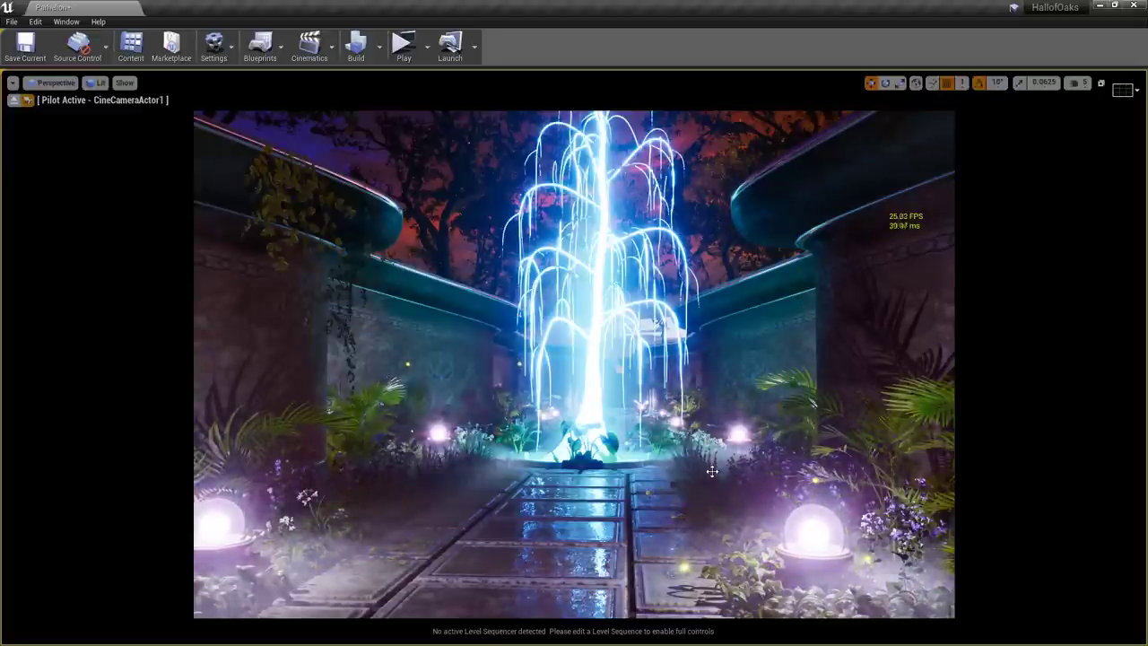
right_click_drag(718, 463, 787, 385)
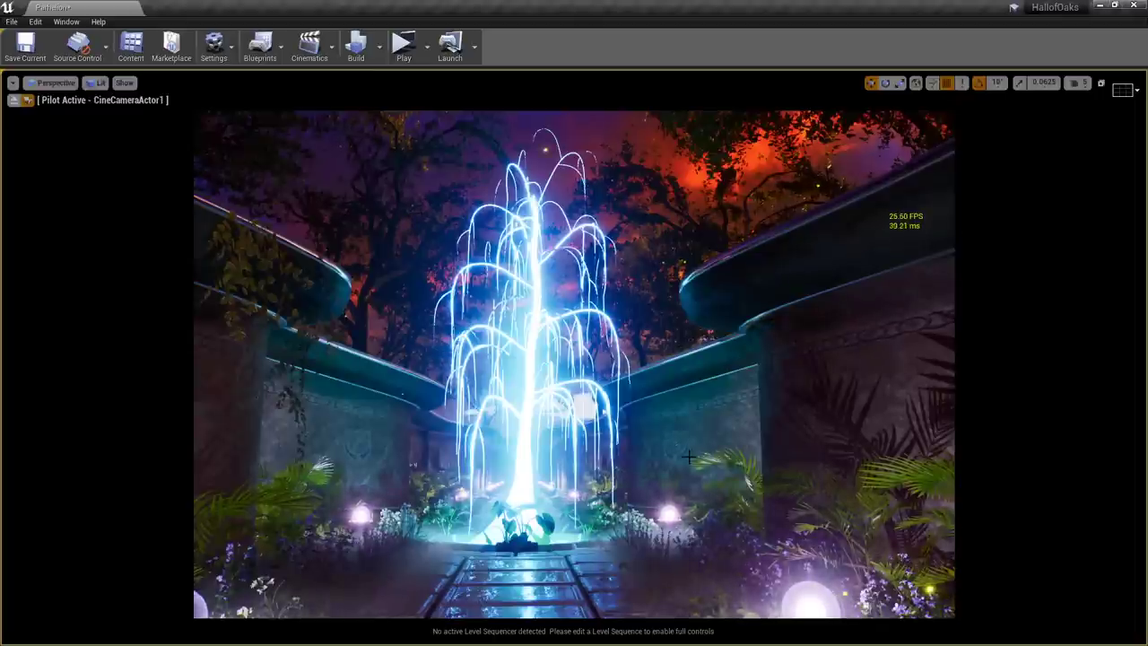
key("w")
mouse_move(691, 456)
right_mouse_down()
mouse_move(692, 468)
mouse_move(1027, 472)
mouse_move(750, 470)
mouse_move(696, 451)
right_mouse_up()
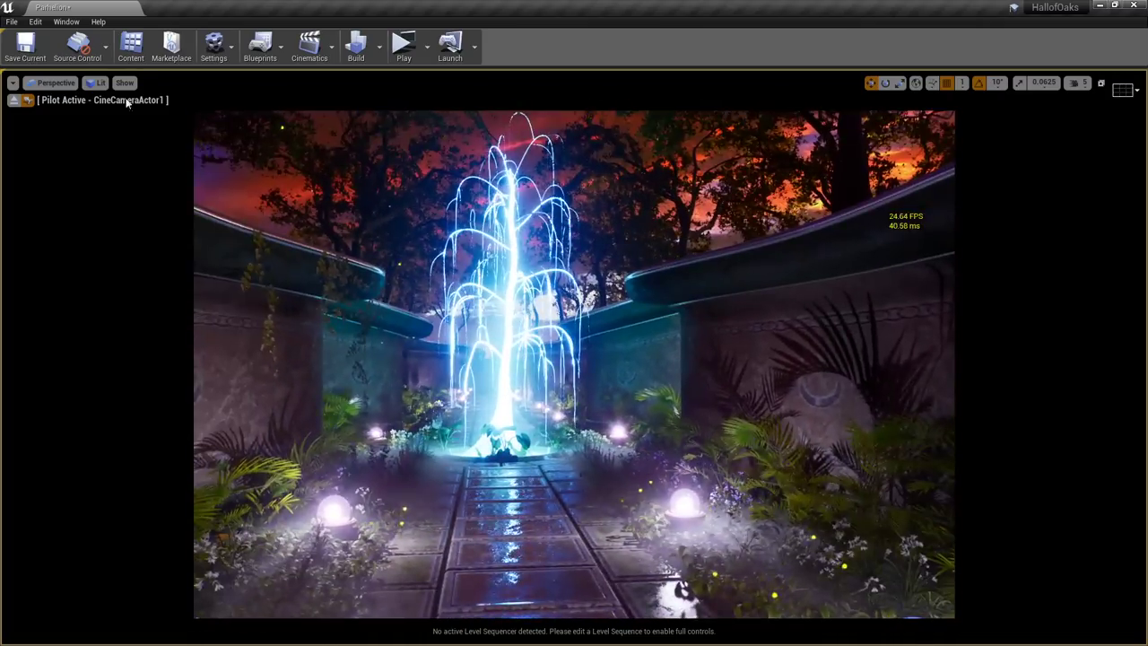
Stop piloting the cine camera and remove the foliage beside the path from the scene view
left_click(27, 100)
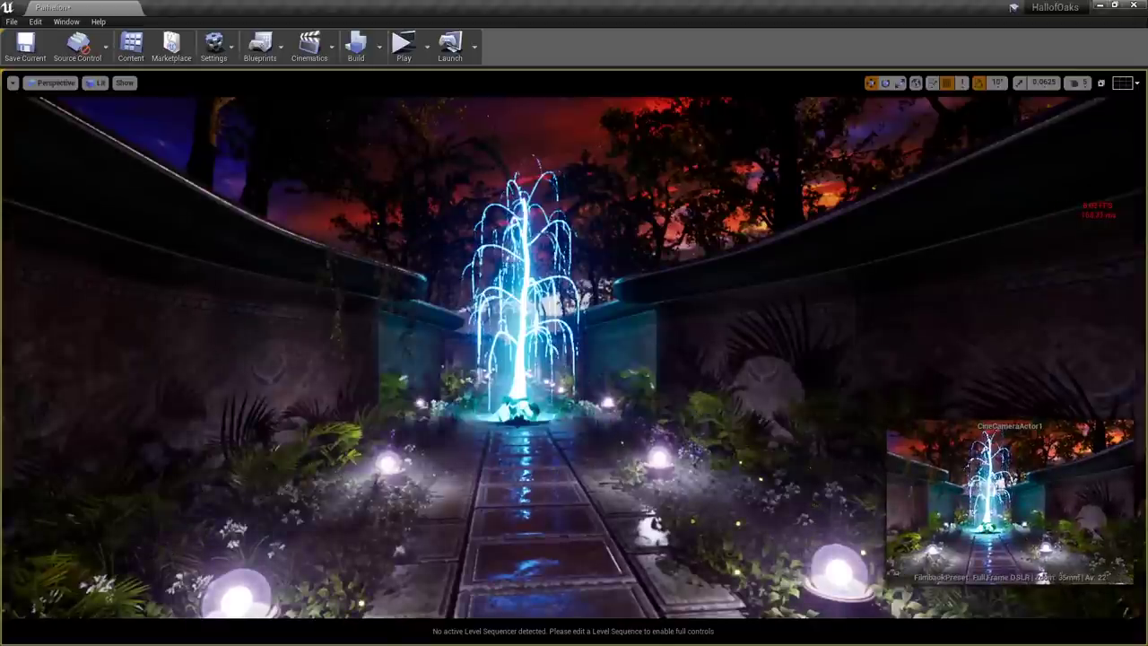
left_click(727, 479)
left_click(766, 456)
key("Delete")
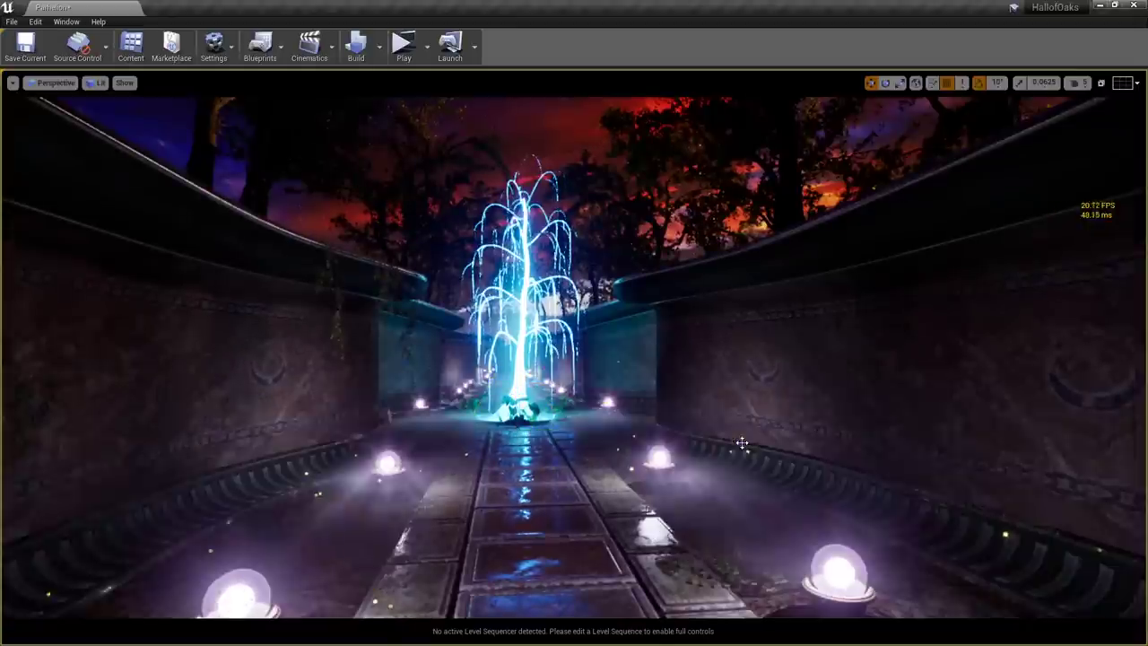
Inspect the path without foliage, restore the foliage to view, and approach the fountain
right_click_drag(741, 443, 699, 403)
key("w")
key("w")
key("ctrl+h")
key("s")
right_click_drag(713, 462, 686, 461)
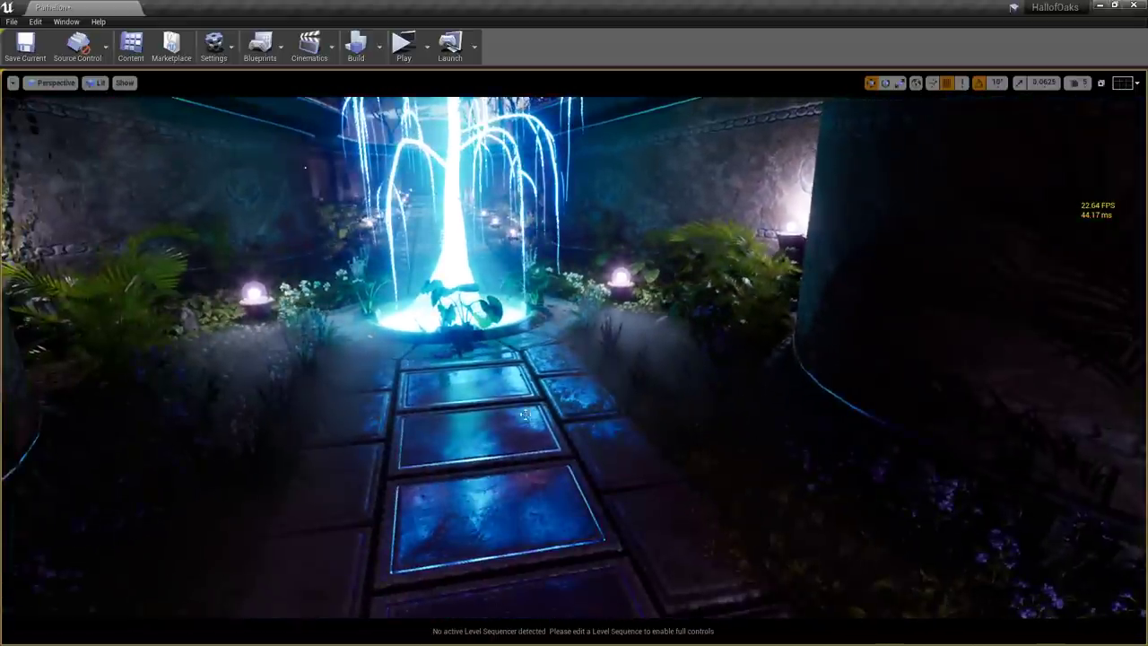
Switch the viewport to Unlit and examine the plants, tiles and walls around the fountain and along the path
key("alt+p")
key("alt+3")
right_click_drag(512, 425, 592, 439)
key("w")
mouse_move(417, 375)
right_mouse_down()
mouse_move(524, 382)
mouse_move(552, 435)
mouse_move(417, 374)
right_mouse_up()
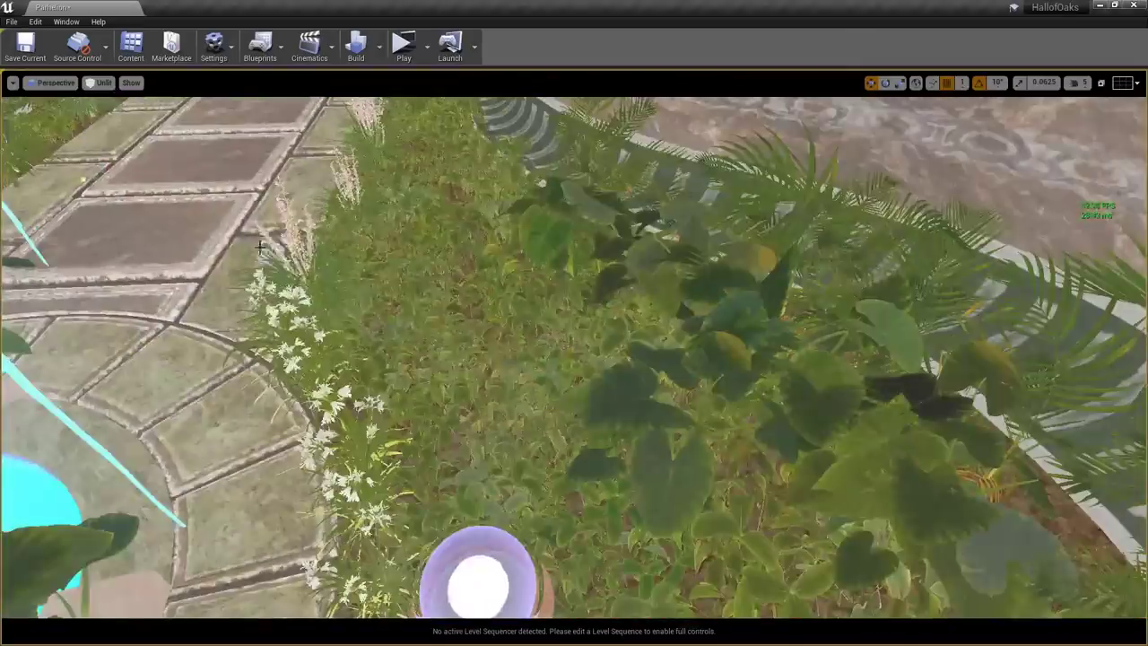
right_click_drag(540, 419, 569, 385)
key("w")
key("w")
right_click_drag(350, 301, 550, 384)
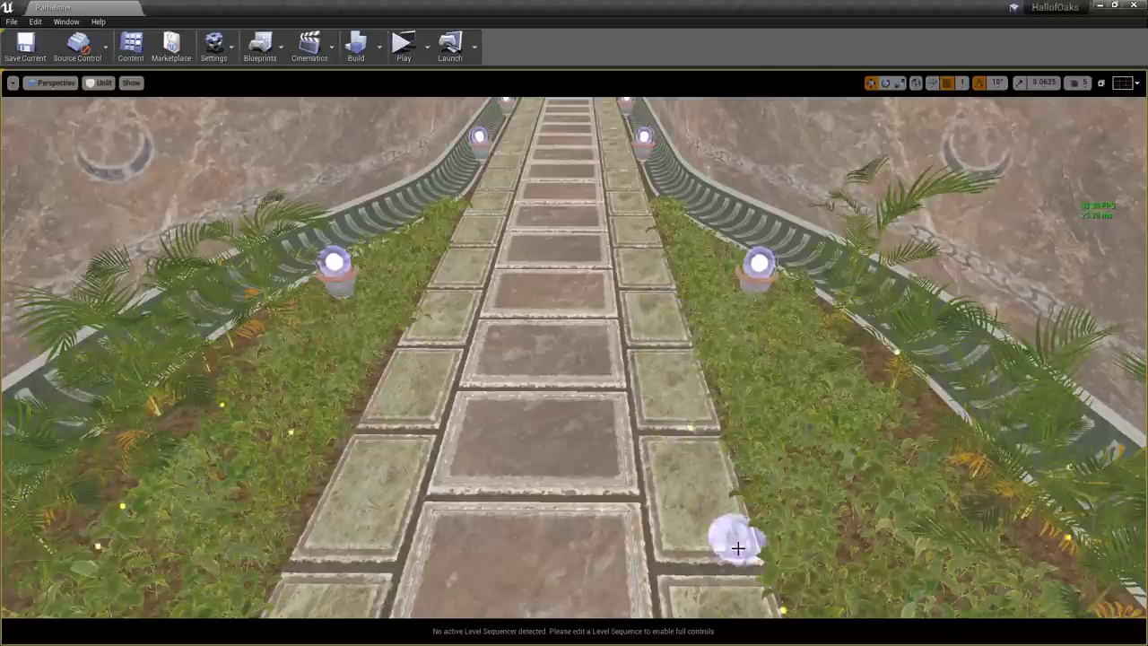
Inspect the leafy ground cover up close in Unlit mode and survey the flowers, palms and lamps along the path
mouse_move(654, 492)
right_mouse_down()
mouse_move(861, 498)
mouse_move(645, 493)
mouse_move(659, 520)
mouse_move(709, 529)
mouse_move(632, 522)
mouse_move(650, 538)
mouse_move(662, 524)
right_mouse_up()
key("w")
key("w")
right_click_drag(748, 551, 651, 482)
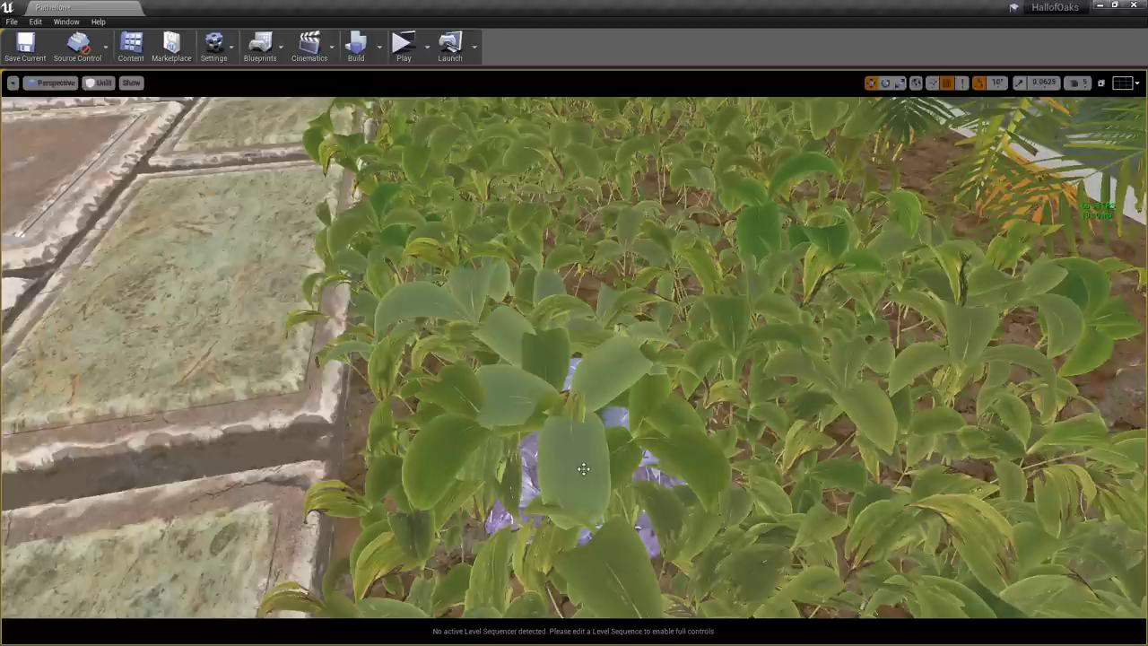
left_click_drag(583, 468, 637, 434)
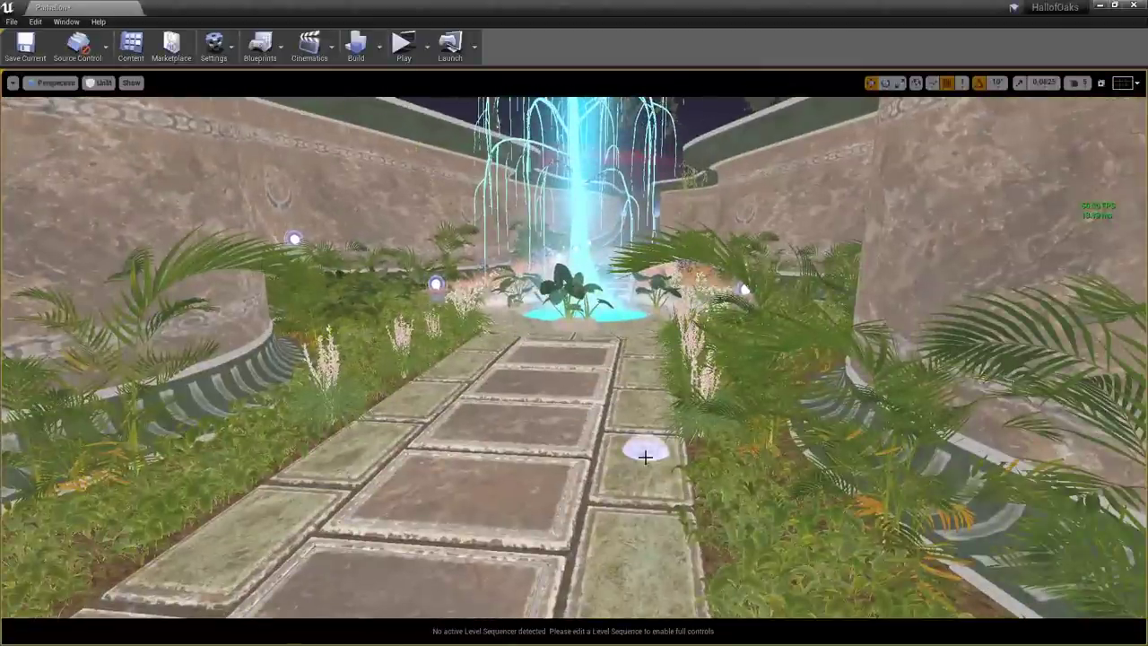
key("w")
right_click_drag(651, 453, 668, 487)
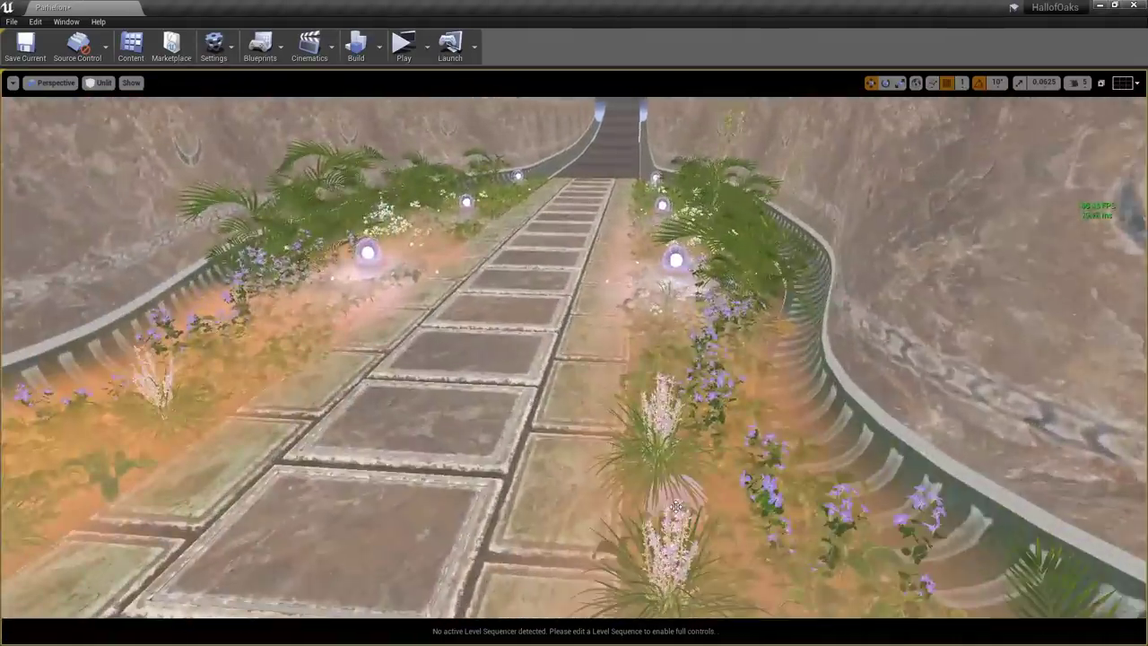
key("alt+4")
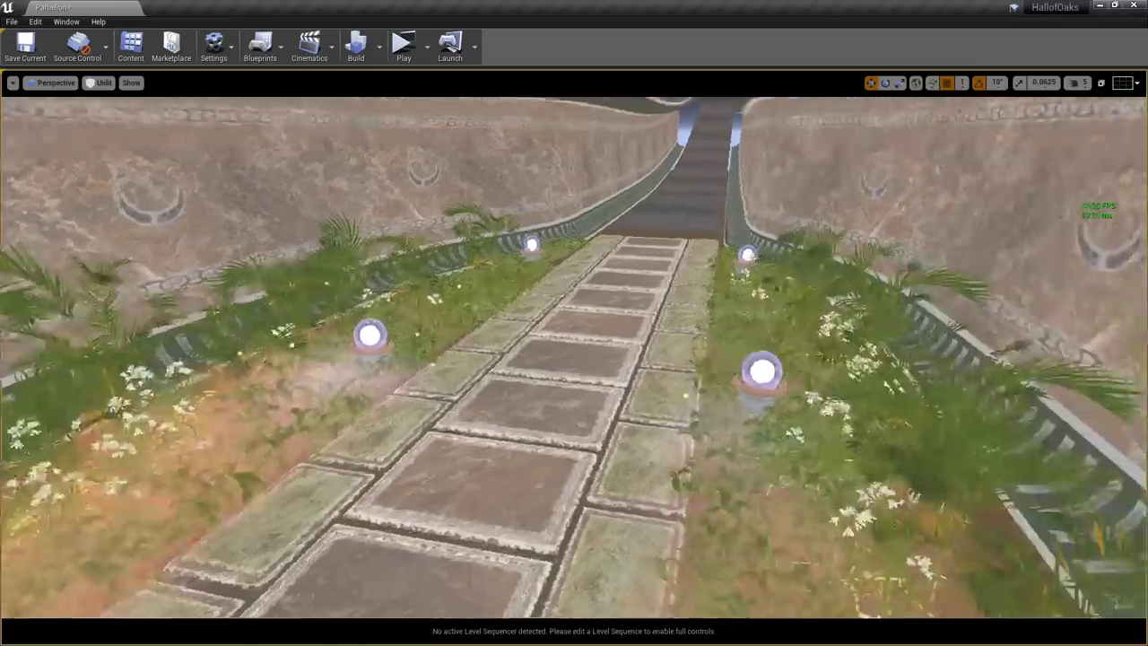
right_click_drag(688, 453, 687, 453)
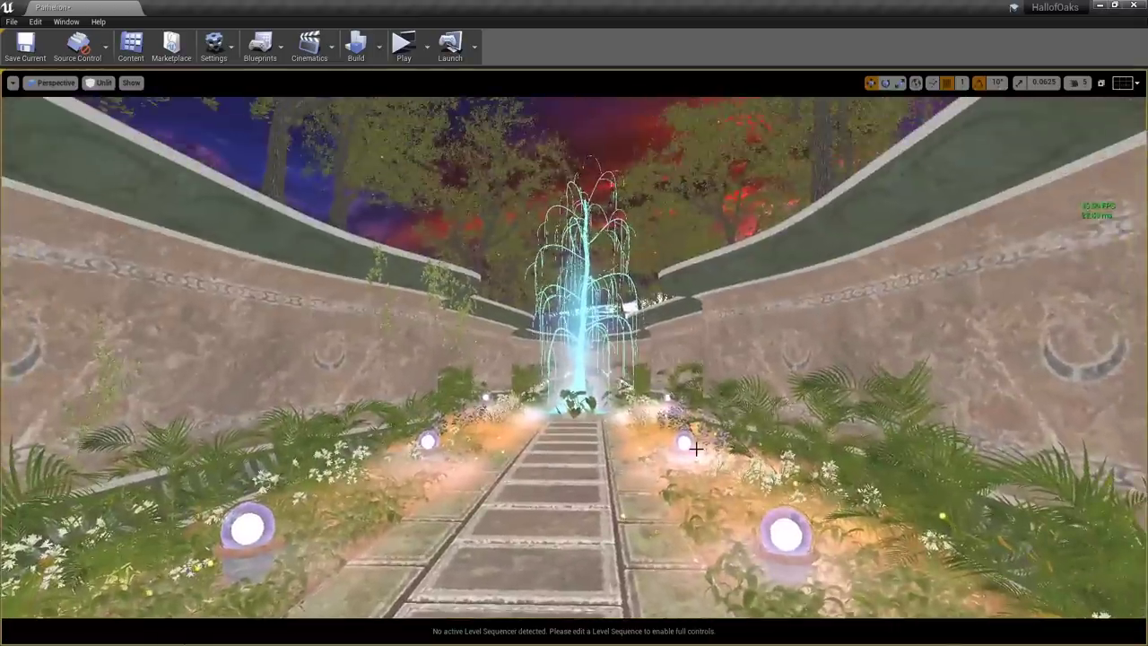
Return the viewport to Lit and compare the garden with the reference image of the palm-lined fountain path
key("alt+4")
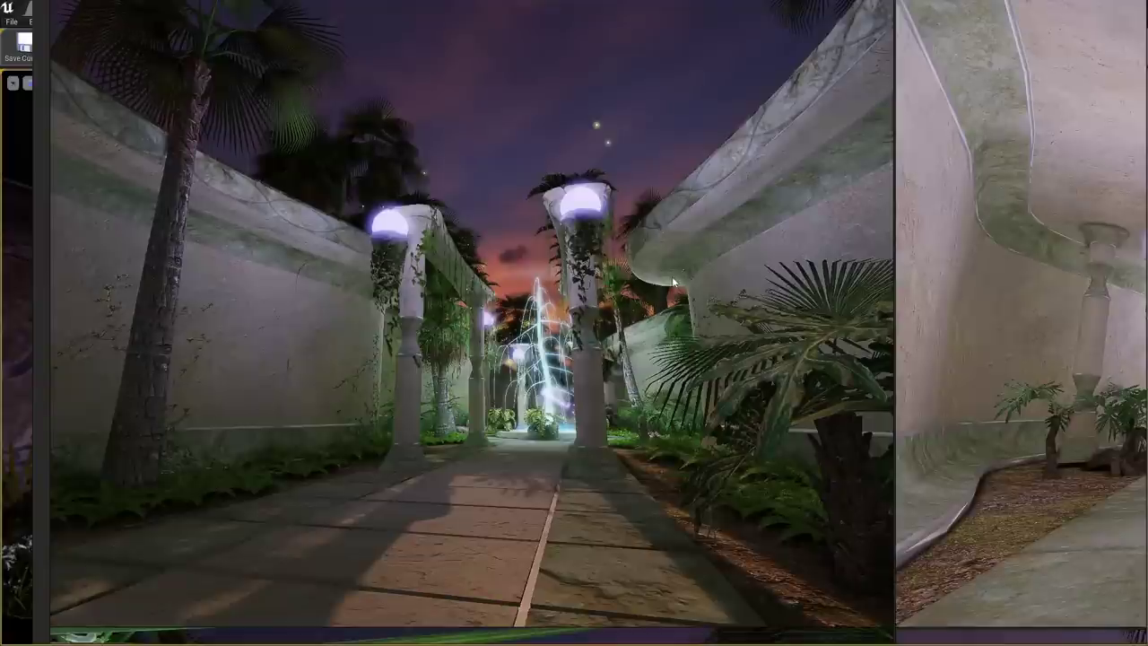
key("alt+Tab")
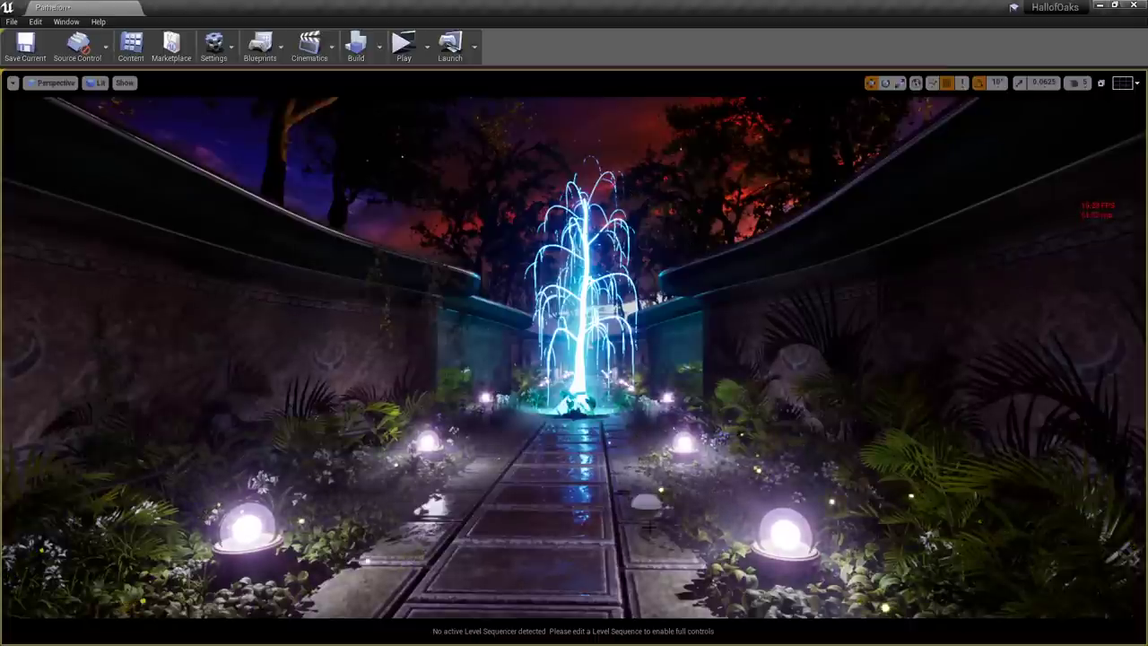
View the fountain path from above the walls and compare it in Unlit and Lit modes
left_click_drag(640, 441, 640, 479)
key("w")
right_click_drag(640, 480, 635, 381)
mouse_move(640, 440)
right_mouse_down()
mouse_move(635, 461)
mouse_move(633, 440)
right_mouse_up()
key("alt+3")
key("alt+4")
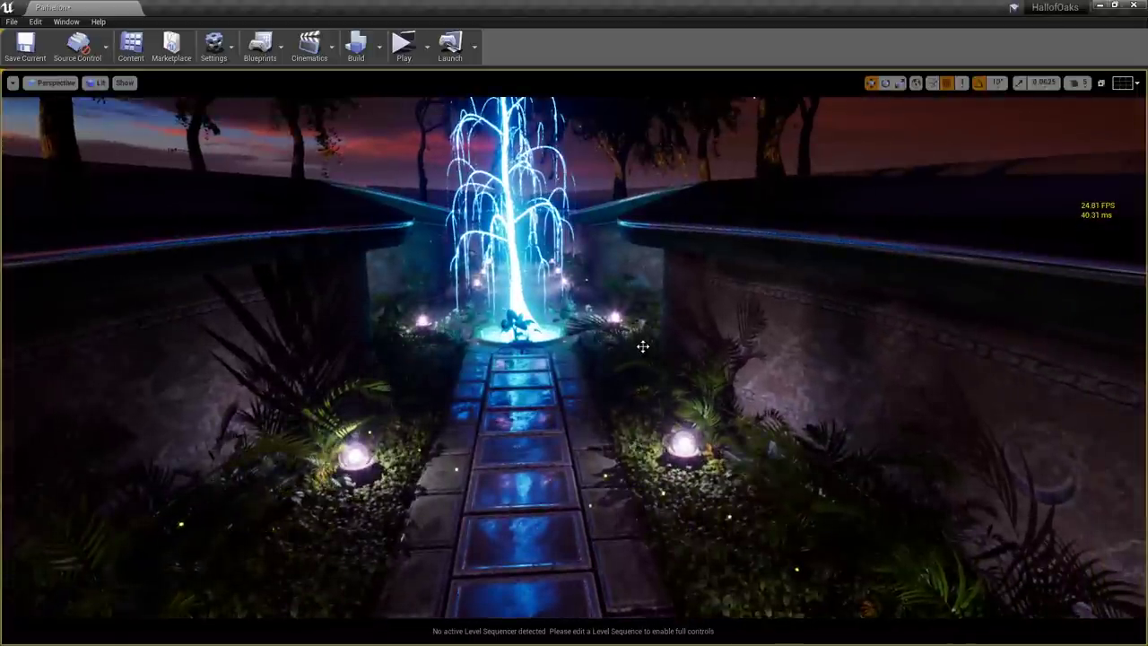
Examine the wet tile reflections, lamp glow and fog along the fountain path from several heights and distances
right_click_drag(633, 440, 633, 440)
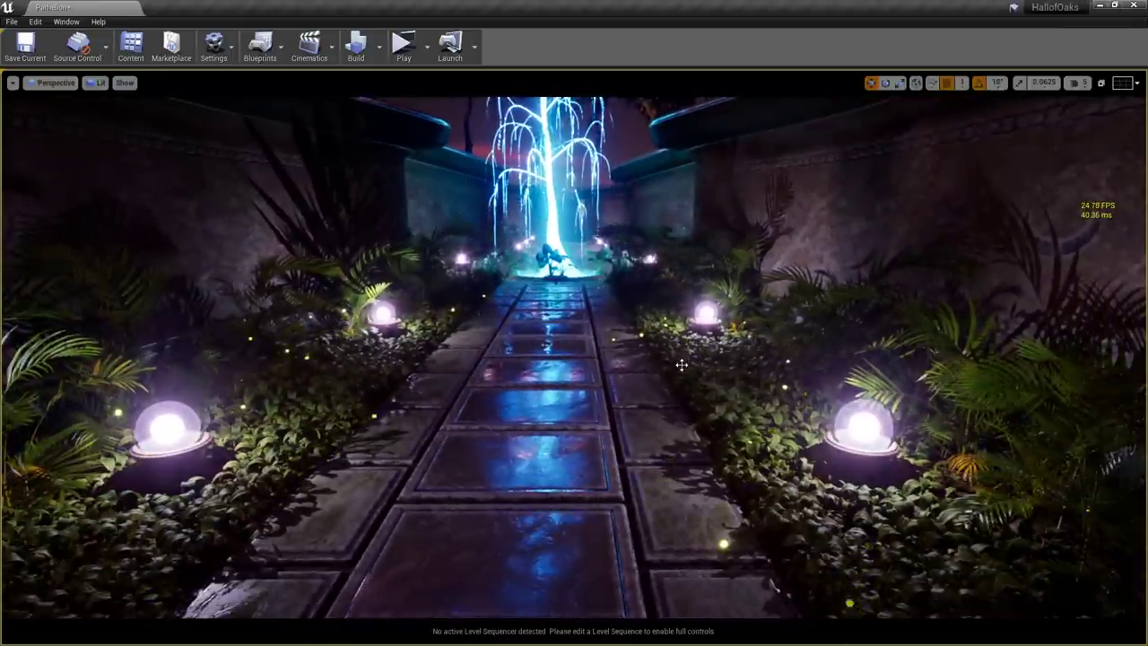
right_click_drag(682, 364, 681, 364)
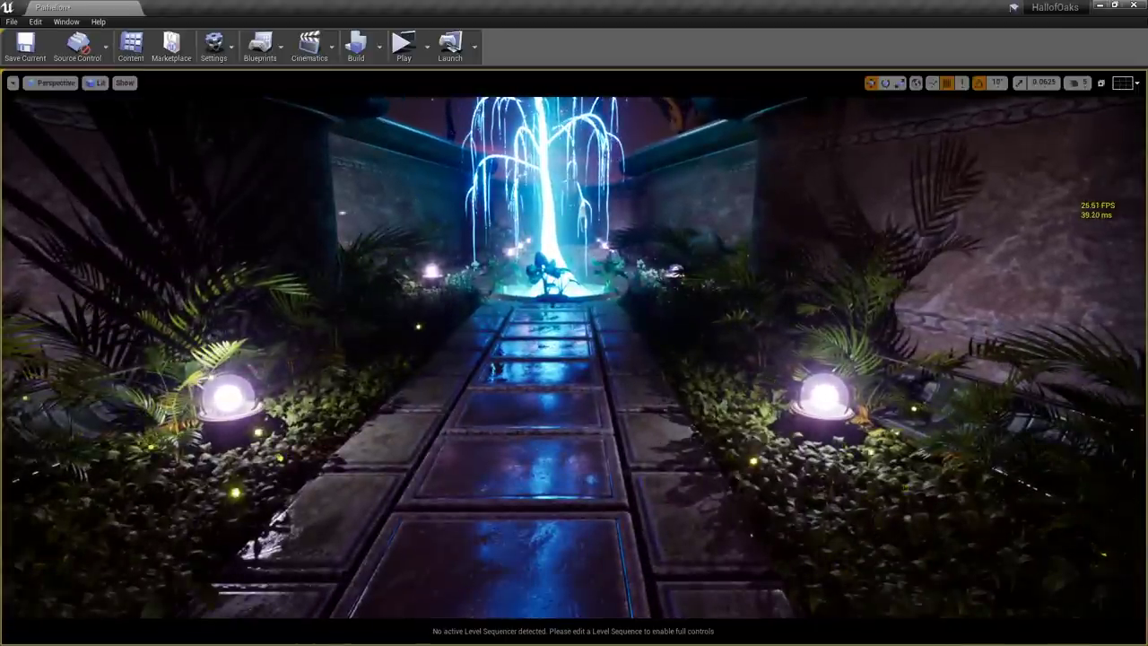
right_click_drag(666, 404, 665, 404)
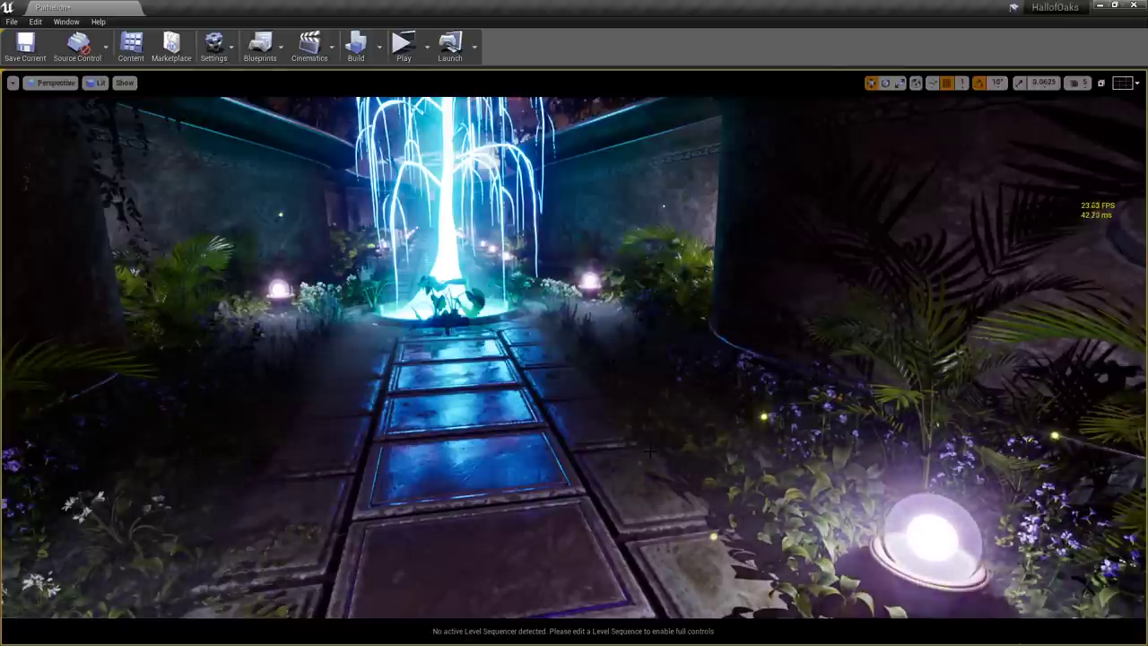
left_click_drag(661, 451, 625, 565)
right_click_drag(652, 441, 652, 441)
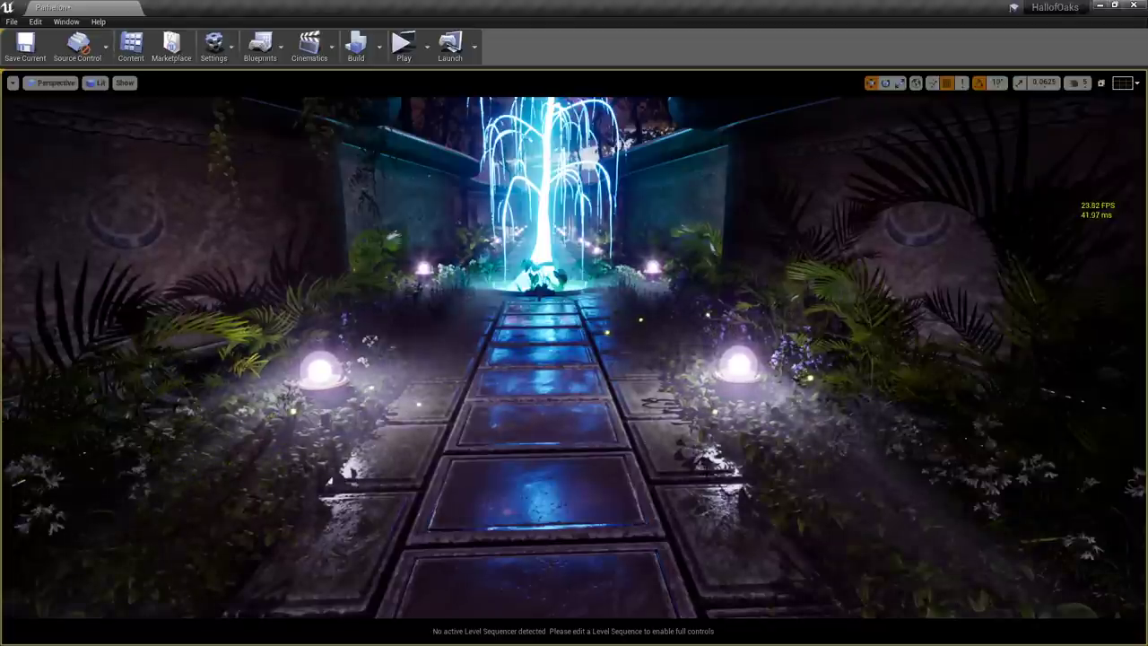
right_click_drag(687, 459, 710, 376)
key("s")
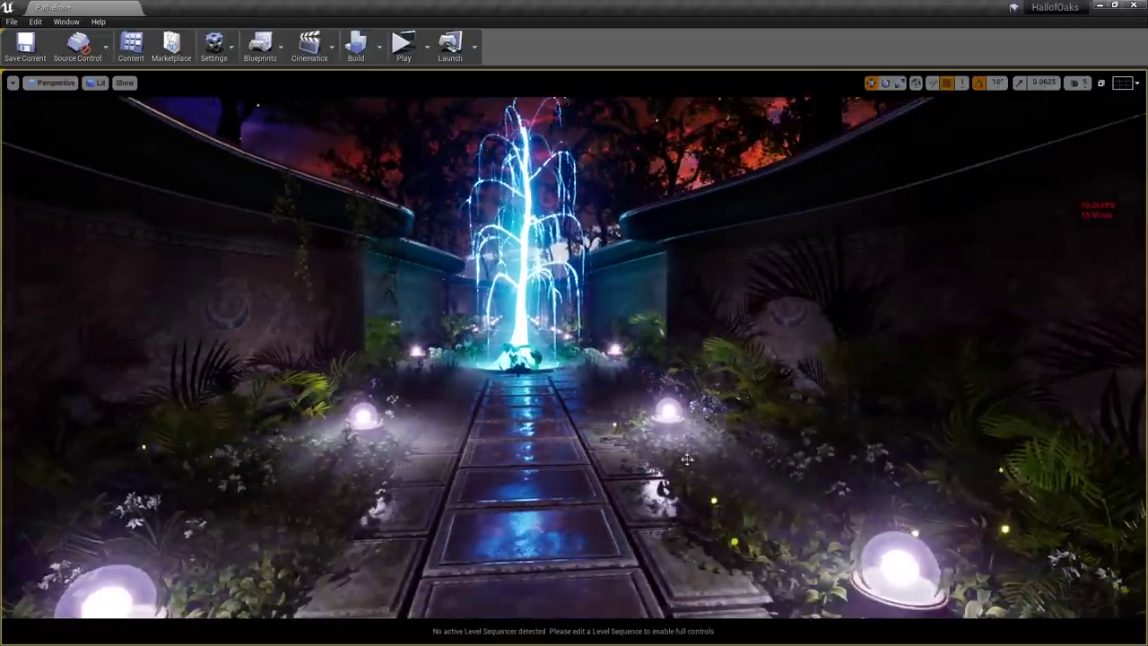
key("q")
right_click_drag(686, 459, 704, 459)
key("s")
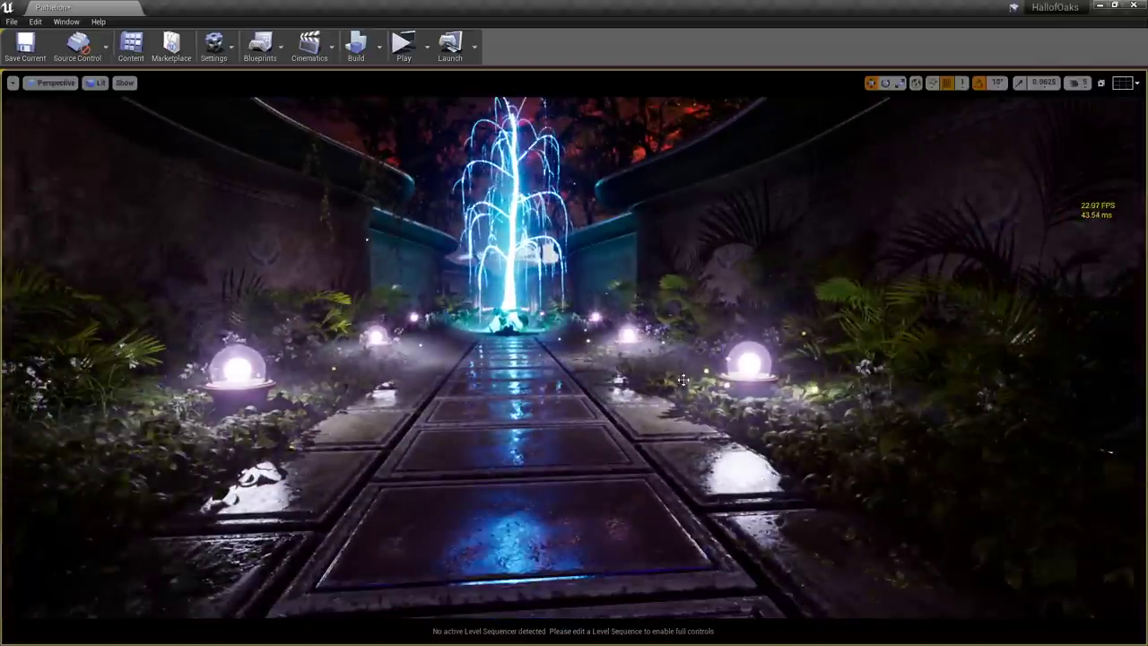
View the fountain from nearer and farther, and look down the lamp-lined corridor between the curved walls
scroll(661, 378, "up", 5)
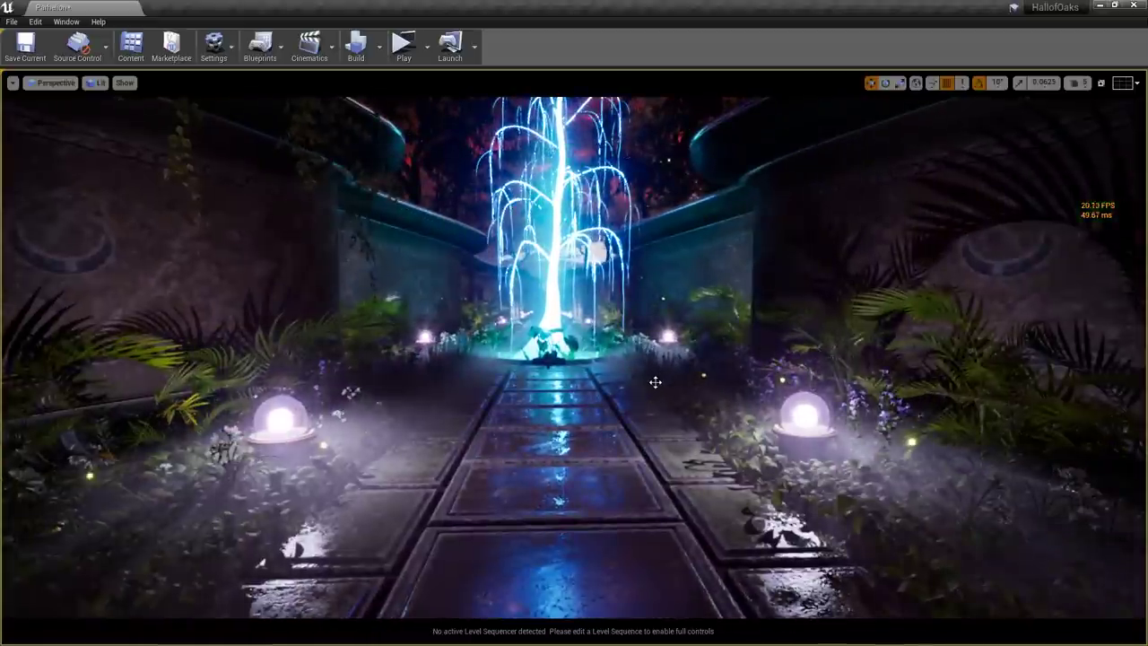
left_click_drag(661, 378, 661, 346)
scroll(647, 385, "up", 1)
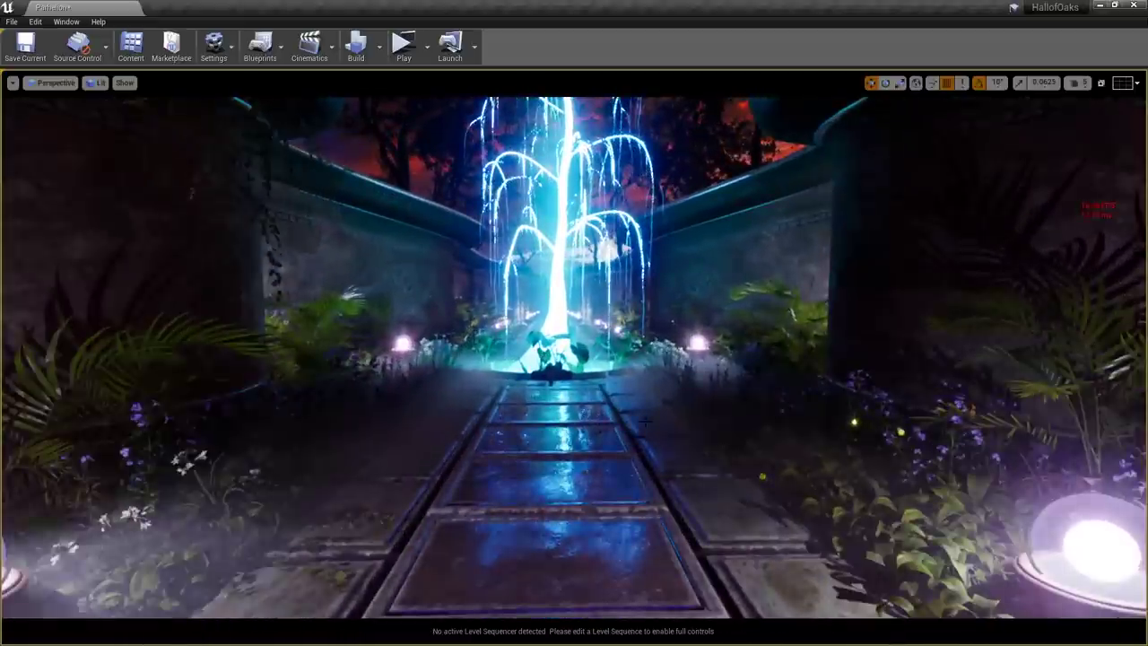
scroll(647, 385, "down", 4)
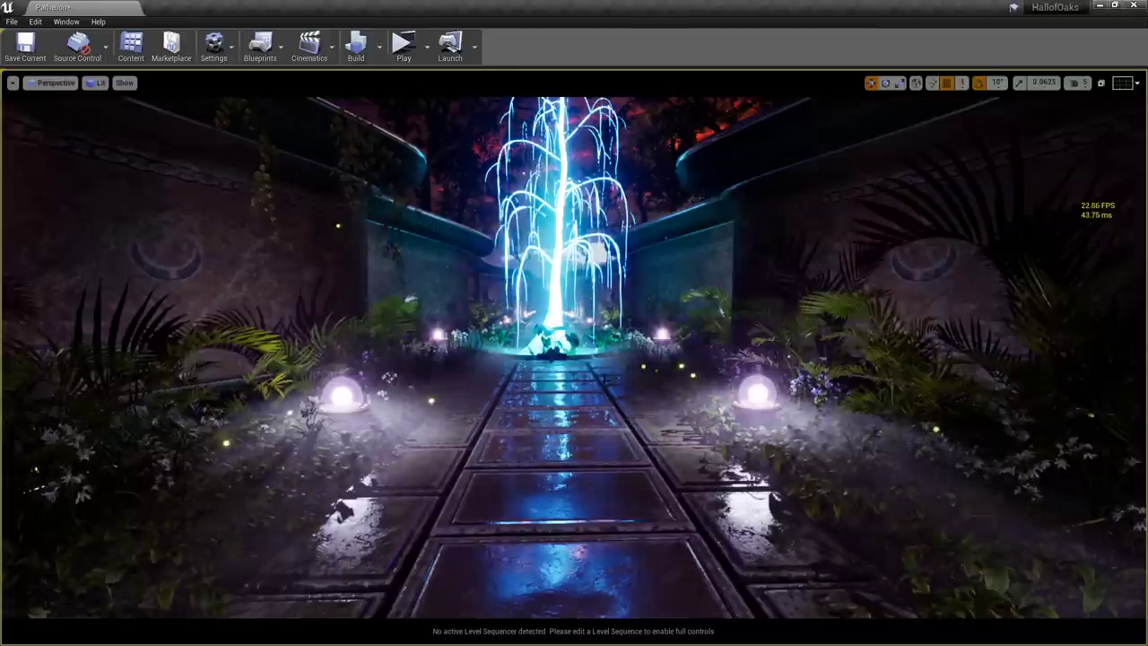
key("w")
right_click_drag(621, 445, 662, 477)
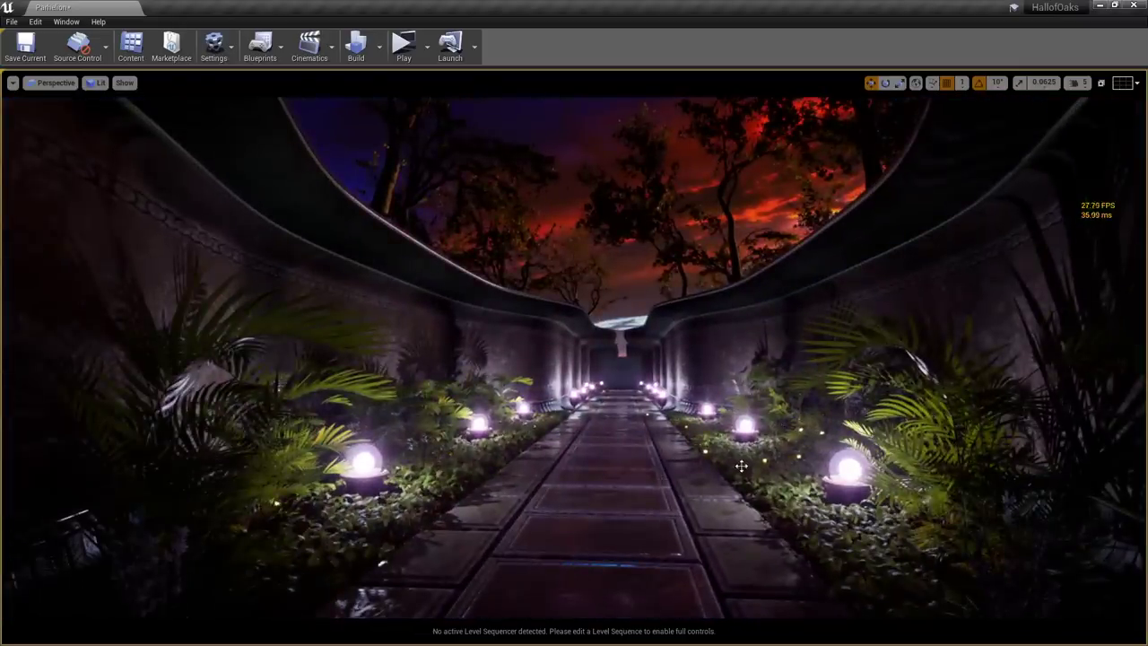
View the glowing fountain from progressively farther back, framing it between the curved walls, palms and lamps
key("s")
mouse_move(742, 465)
right_mouse_down()
mouse_move(771, 467)
mouse_move(745, 471)
right_mouse_up()
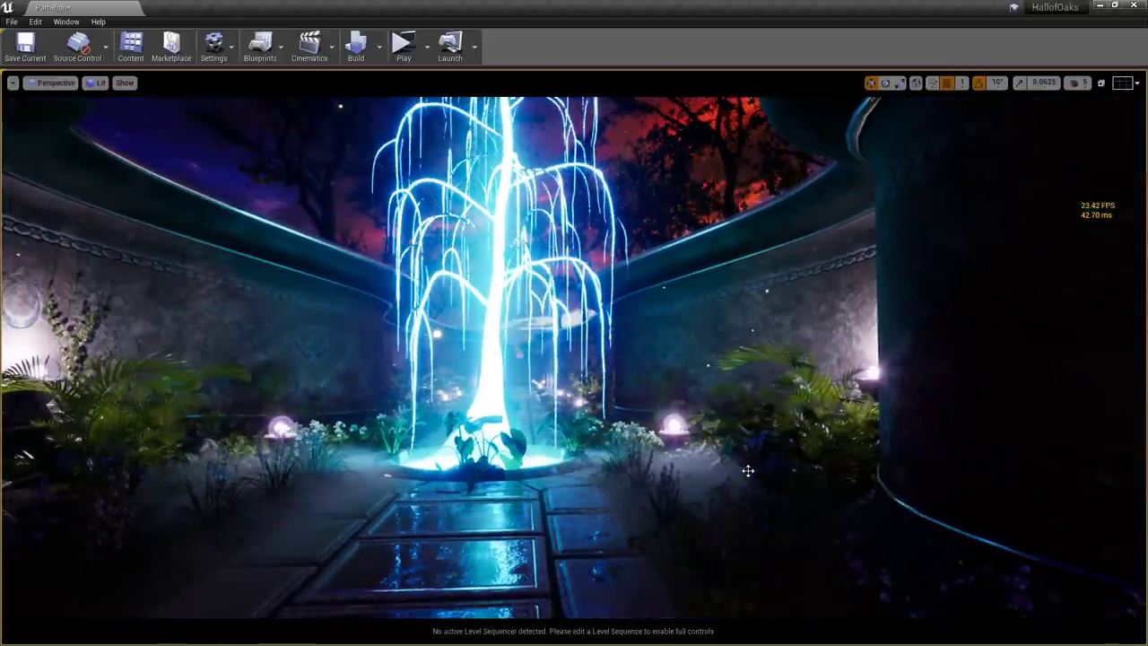
key("s")
mouse_move(745, 446)
right_mouse_down()
mouse_move(743, 464)
mouse_move(743, 445)
right_mouse_up()
left_click_drag(741, 475, 744, 449)
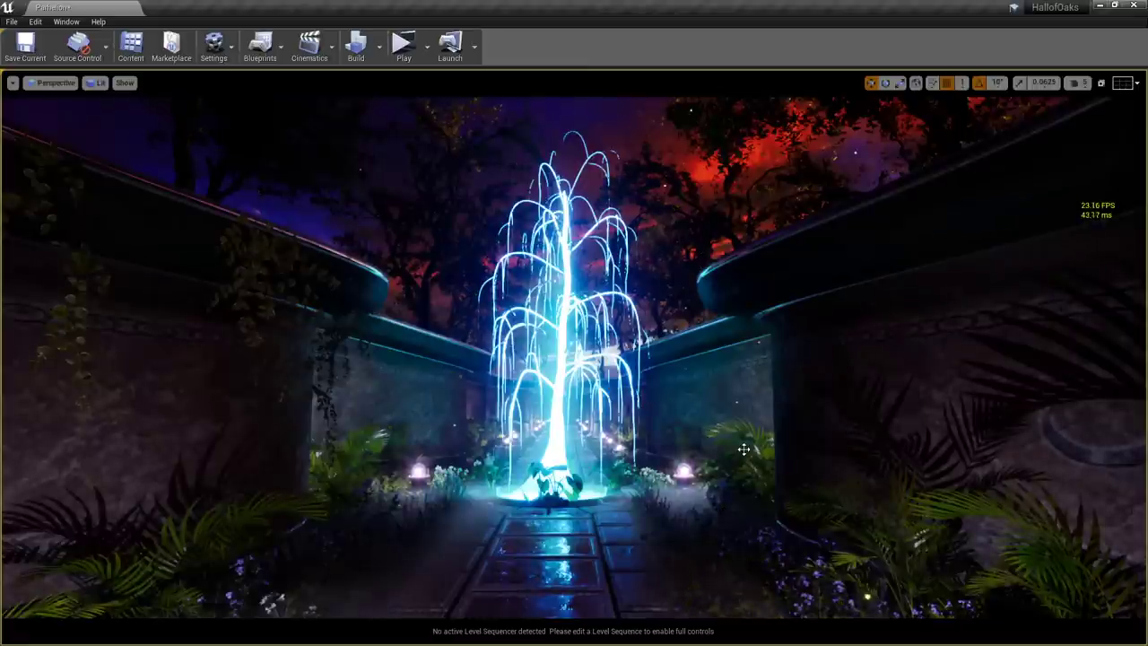
key("s")
right_click_drag(711, 427, 701, 433)
key("w")
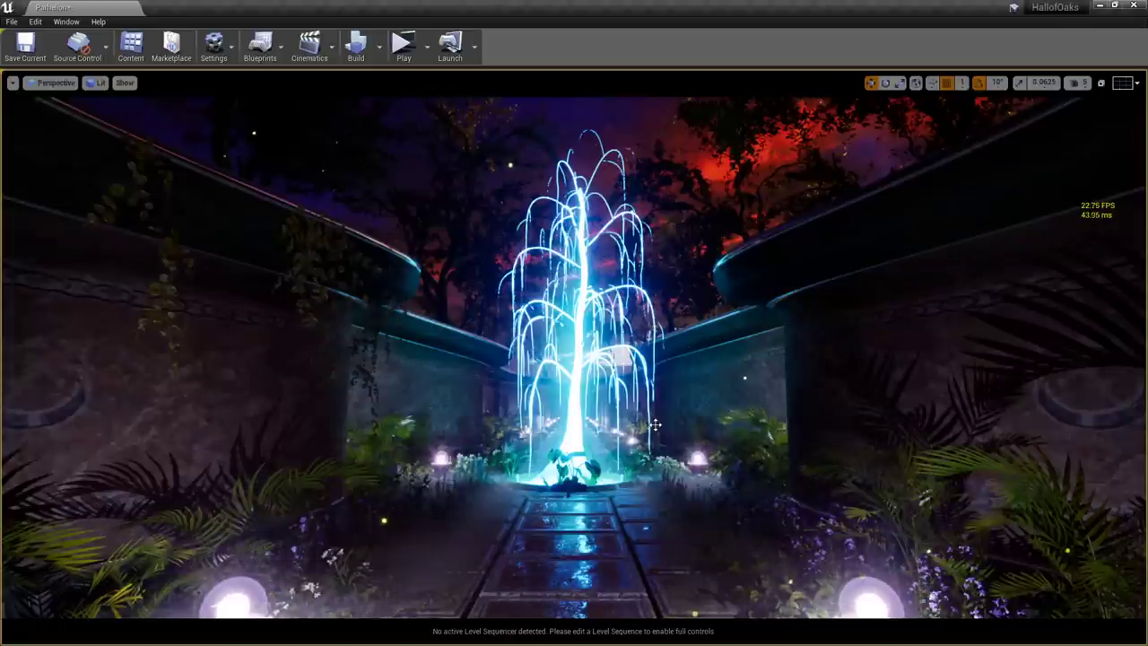
Examine the fountain's light on the wet path tiles from raised and low viewpoints between the globe lamps
right_click_drag(655, 424, 665, 453)
key("s")
left_click_drag(663, 332, 668, 269)
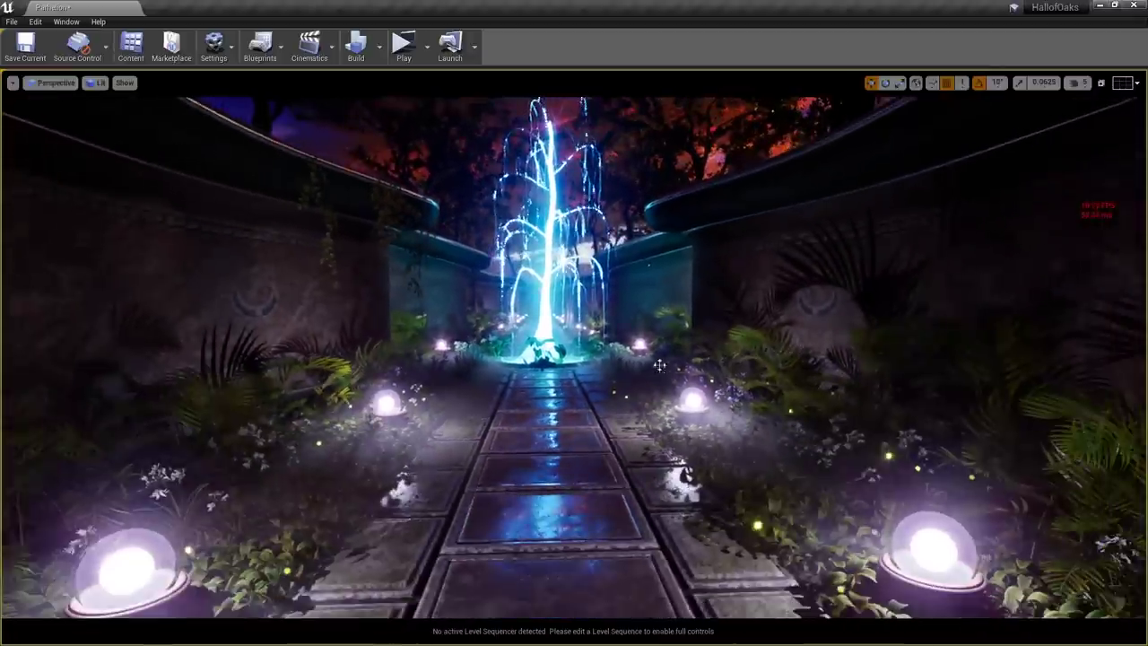
mouse_move(659, 365)
right_mouse_down()
mouse_move(648, 339)
mouse_move(659, 356)
right_mouse_up()
key("w")
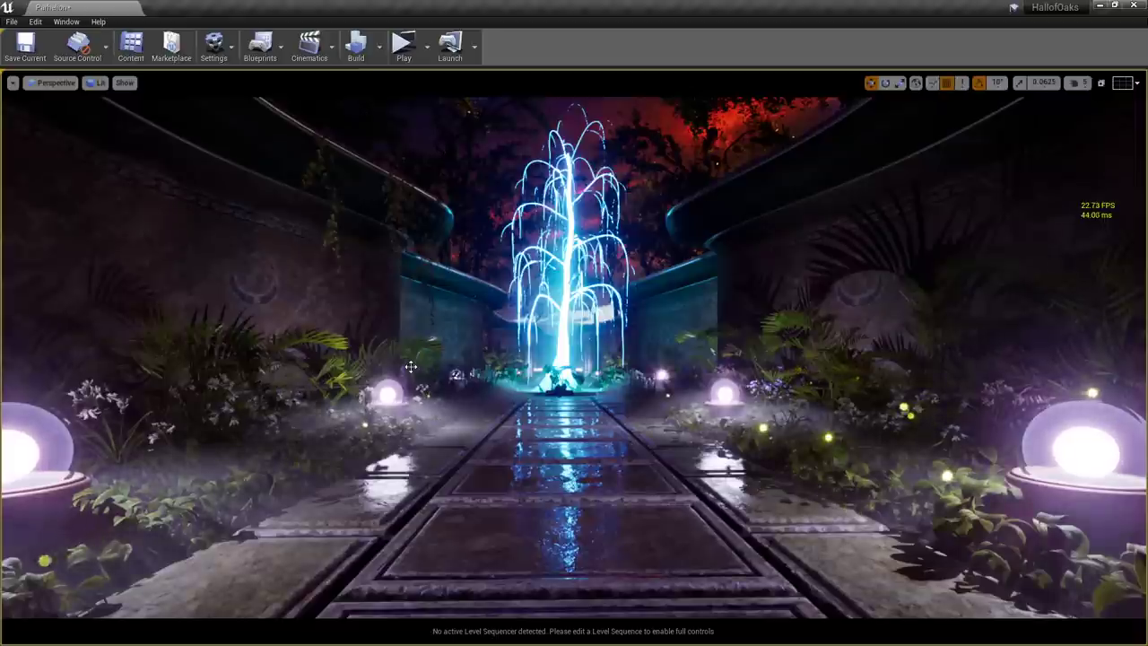
key("s")
right_click_drag(593, 370, 568, 343)
key("e")
key("w")
key("s")
key("q")
key("w")
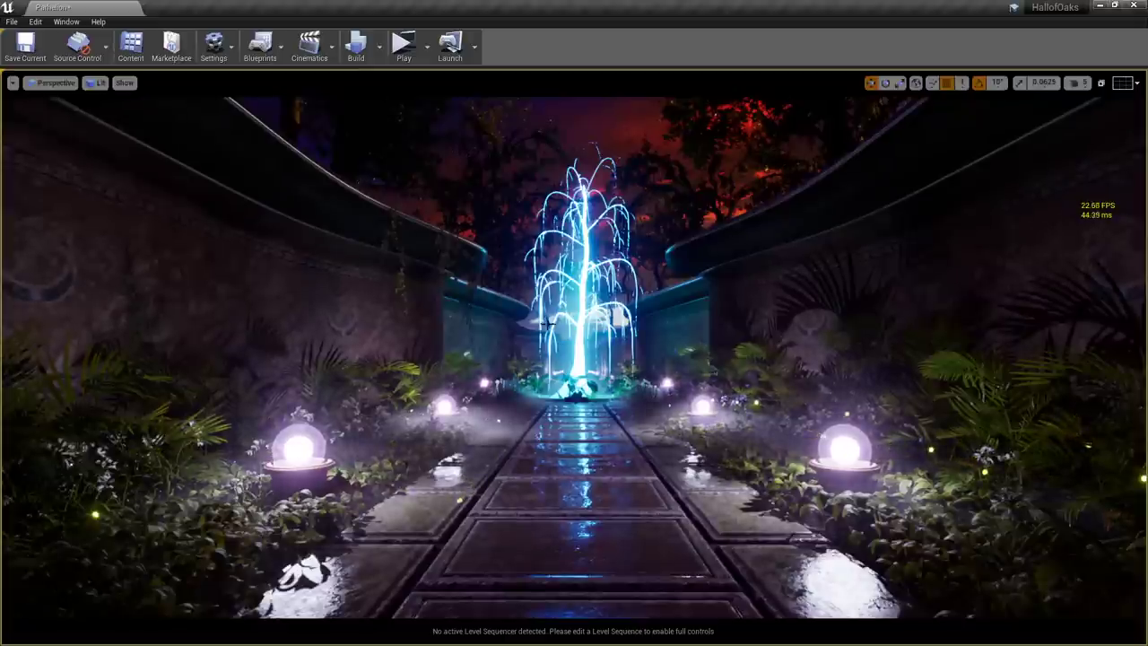
View the fountain path nearer and farther, examining the walls and foliage that frame the fountain
key("w")
right_click_drag(652, 474, 646, 471)
key("s")
key("w")
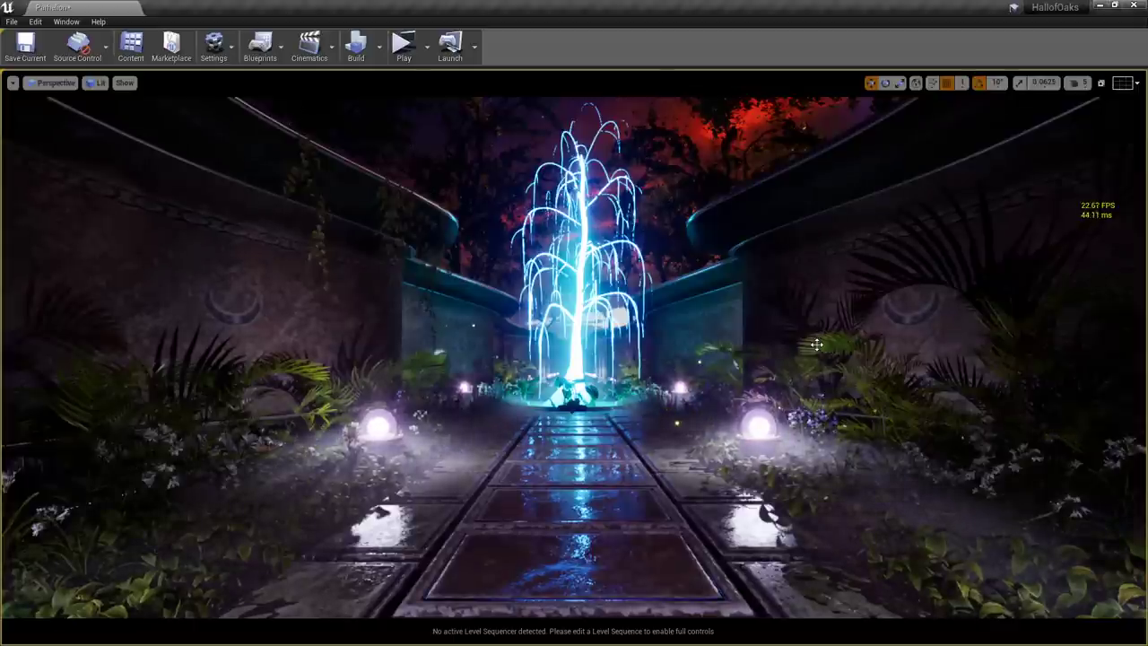
mouse_move(818, 353)
right_mouse_down()
mouse_move(831, 387)
mouse_move(831, 334)
mouse_move(822, 371)
right_mouse_up()
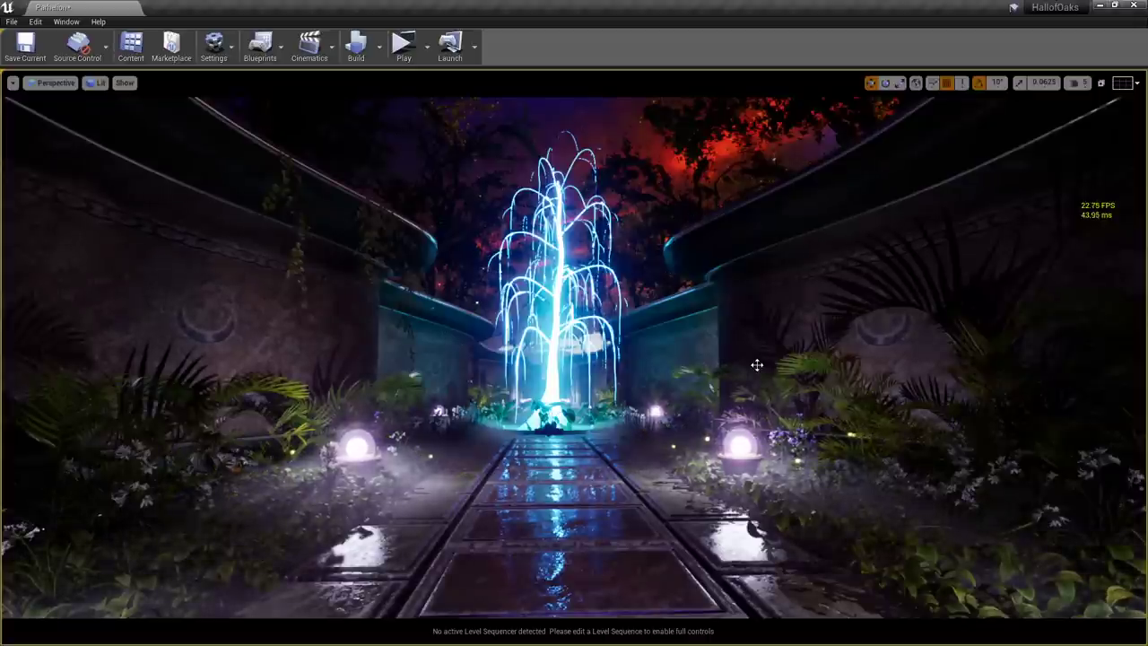
mouse_move(789, 407)
right_mouse_down()
mouse_move(793, 421)
mouse_move(811, 409)
right_mouse_up()
key("w")
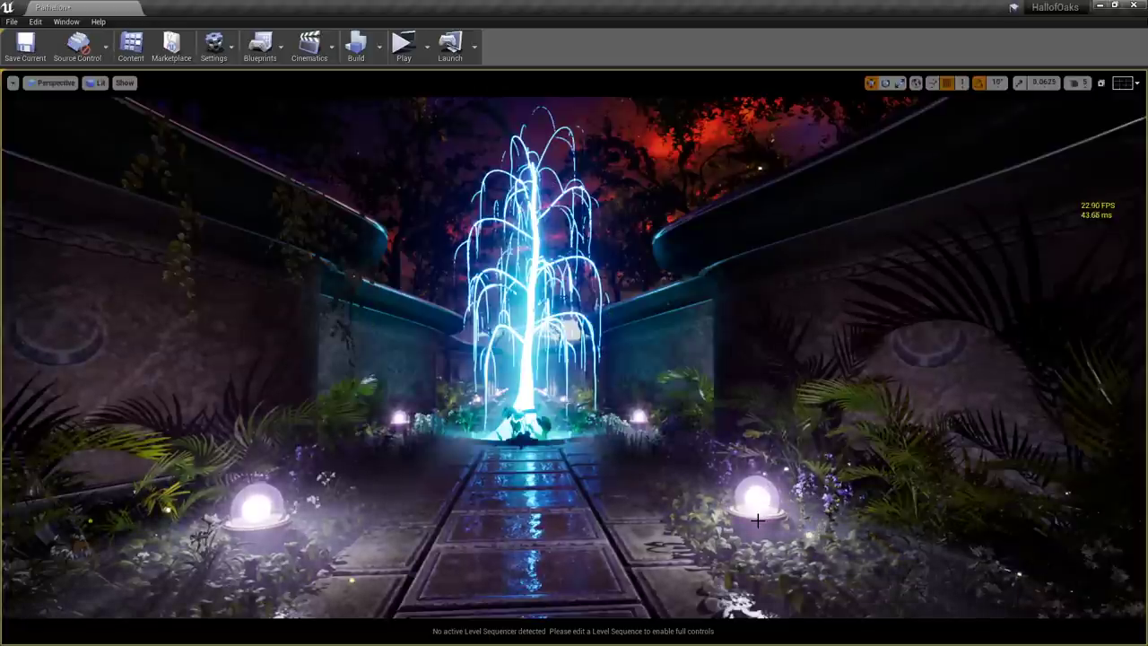
Examine the tile reflections and the fog around the globe lamps from farther back and close to the ground
key("s")
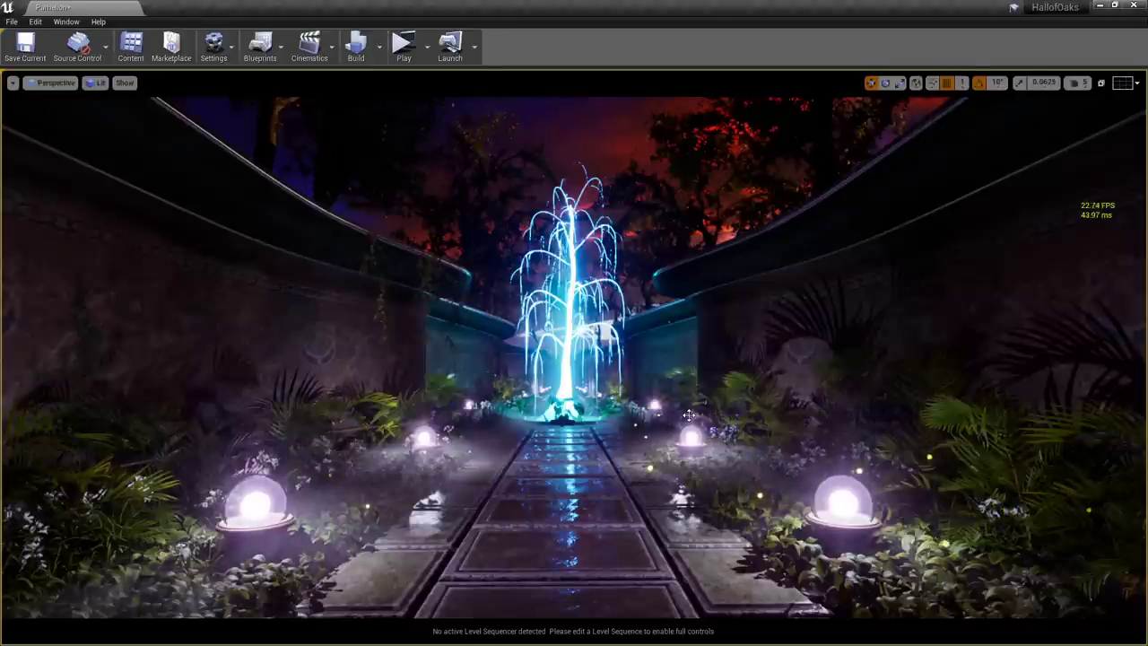
right_click_drag(626, 433, 630, 449)
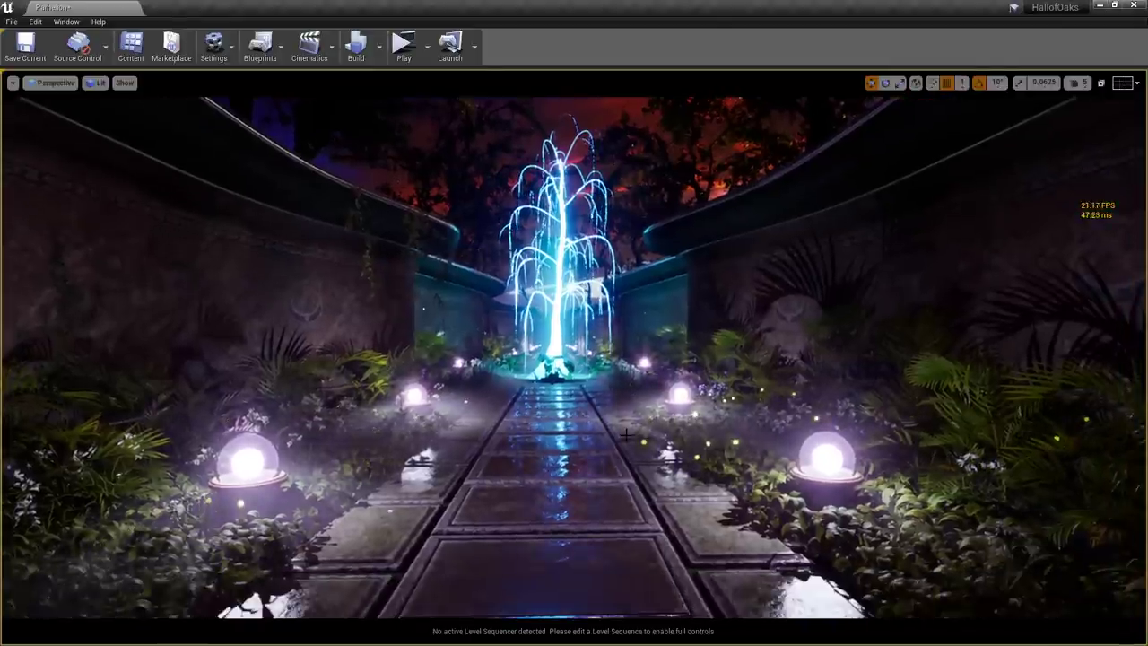
key("s")
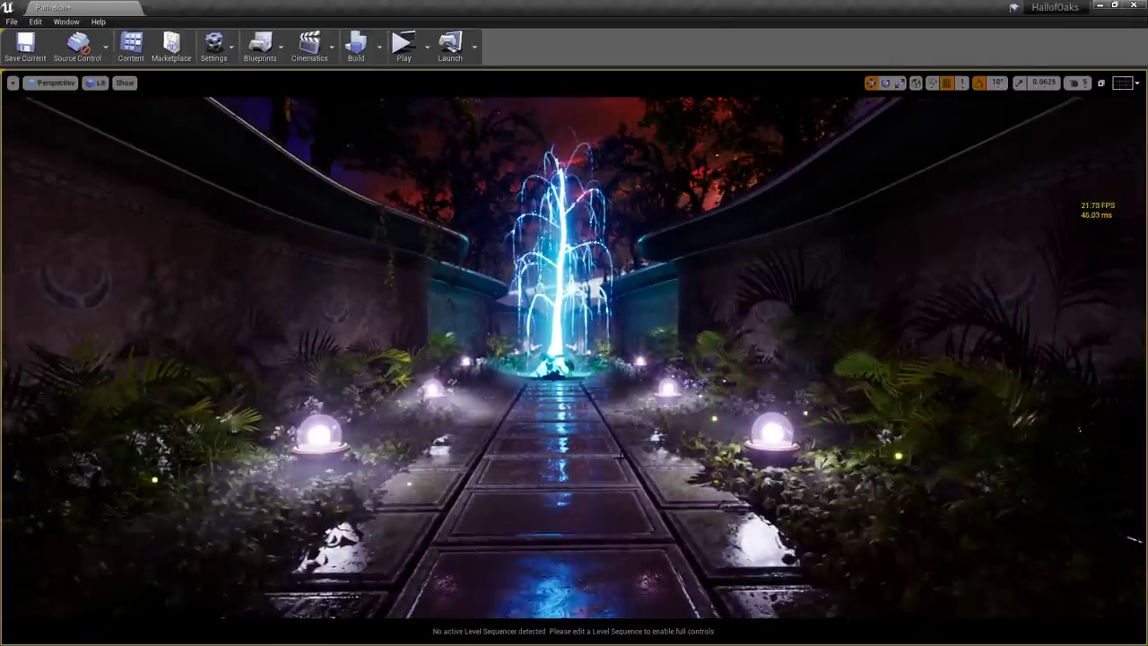
right_click_drag(620, 455, 621, 463)
key("q")
key("e")
key("w")
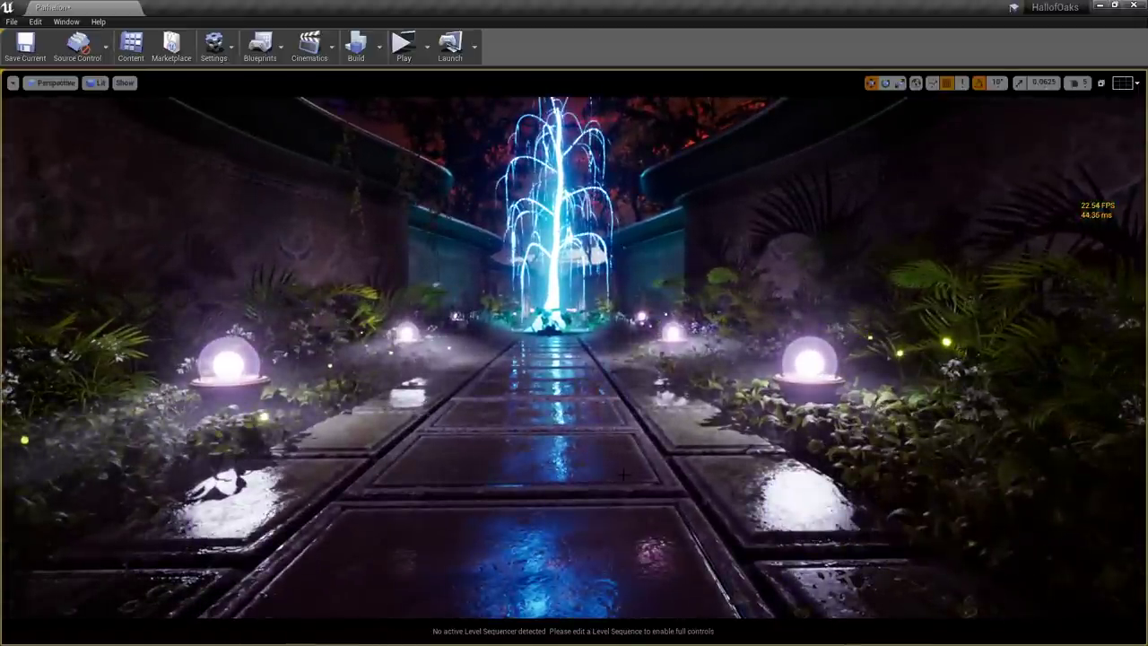
key("w")
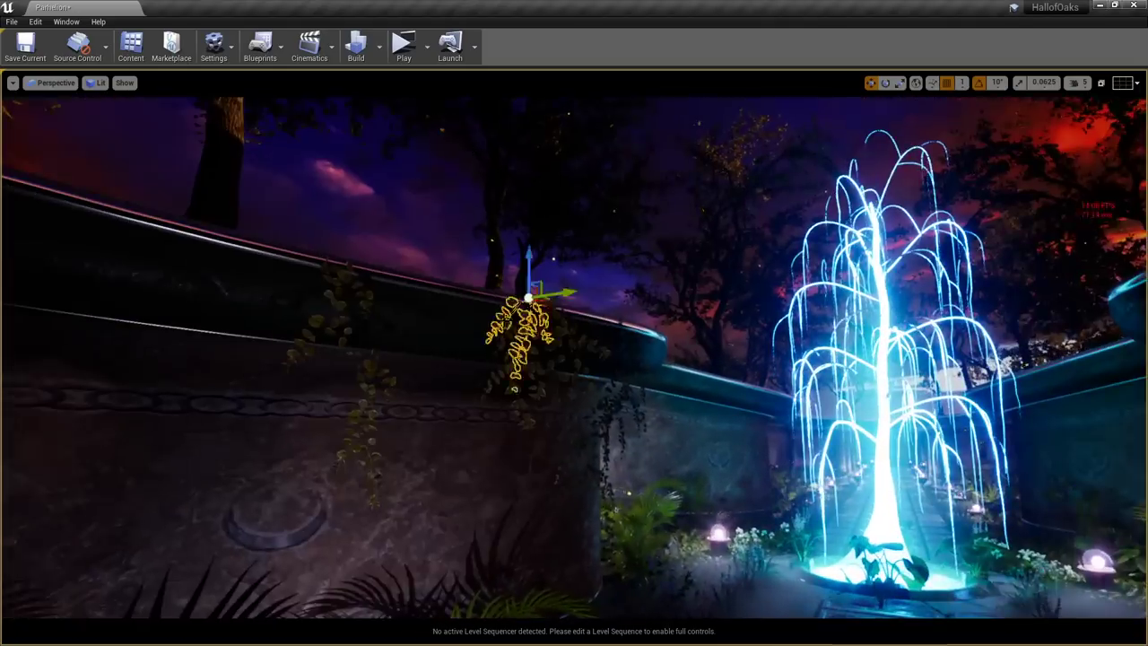
Frame the ivy cluster hanging over the curved wall's rim for a close view, then clear the selection
key("f")
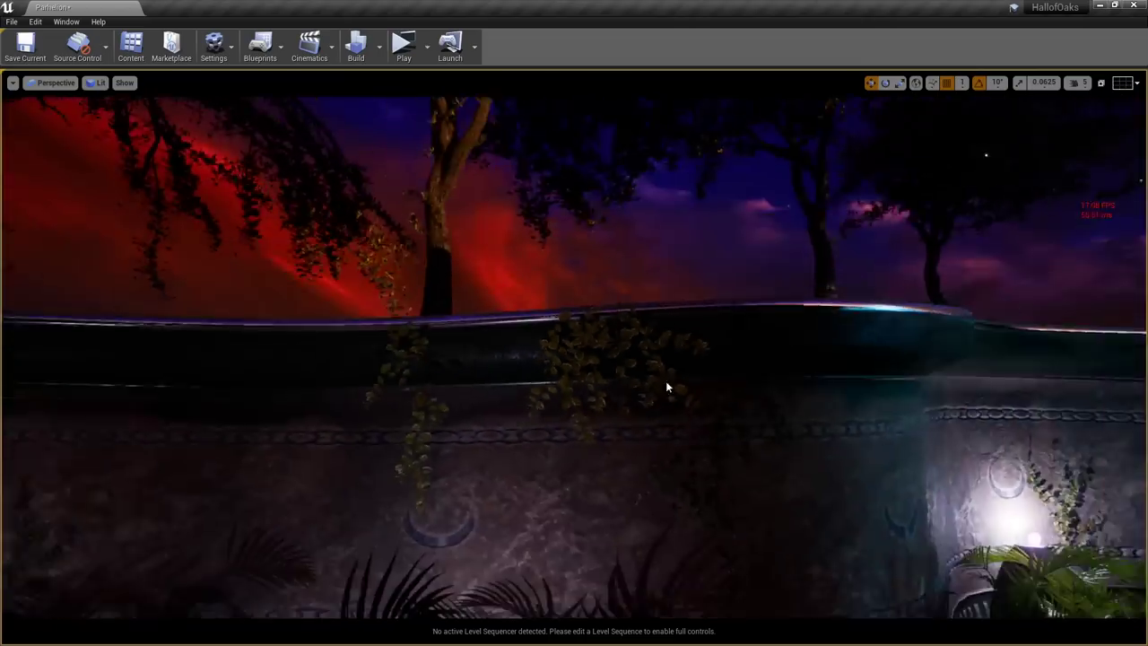
right_click_drag(666, 385, 691, 385)
left_click(484, 366)
key("f")
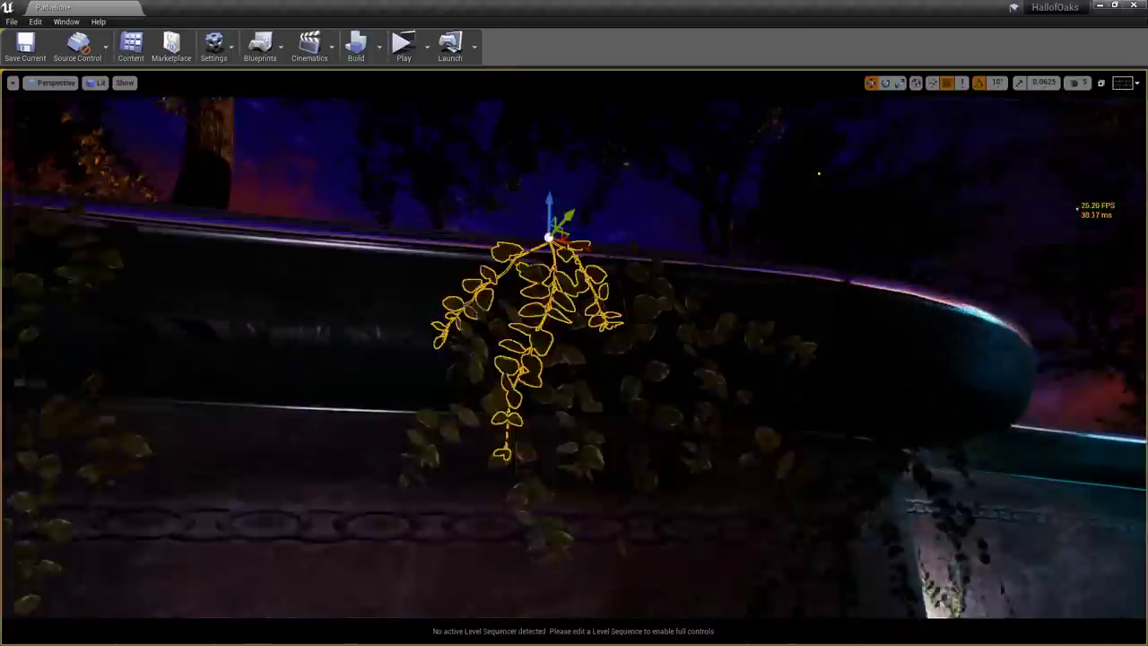
key("Escape")
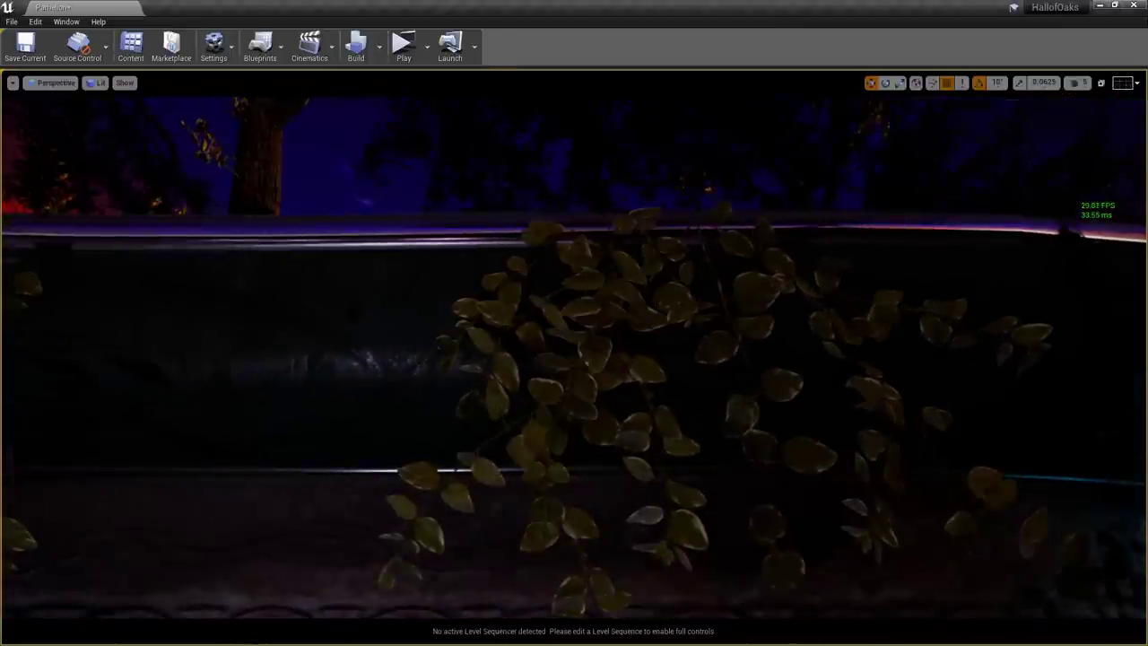
Compare the hanging ivy and wall trim in Wireframe, Unlit and Lit modes from several angles
scroll(573, 358, "down", 2)
left_click_drag(574, 358, 663, 305, "alt")
right_click_drag(574, 341, 515, 323)
key("alt+2")
key("alt+3")
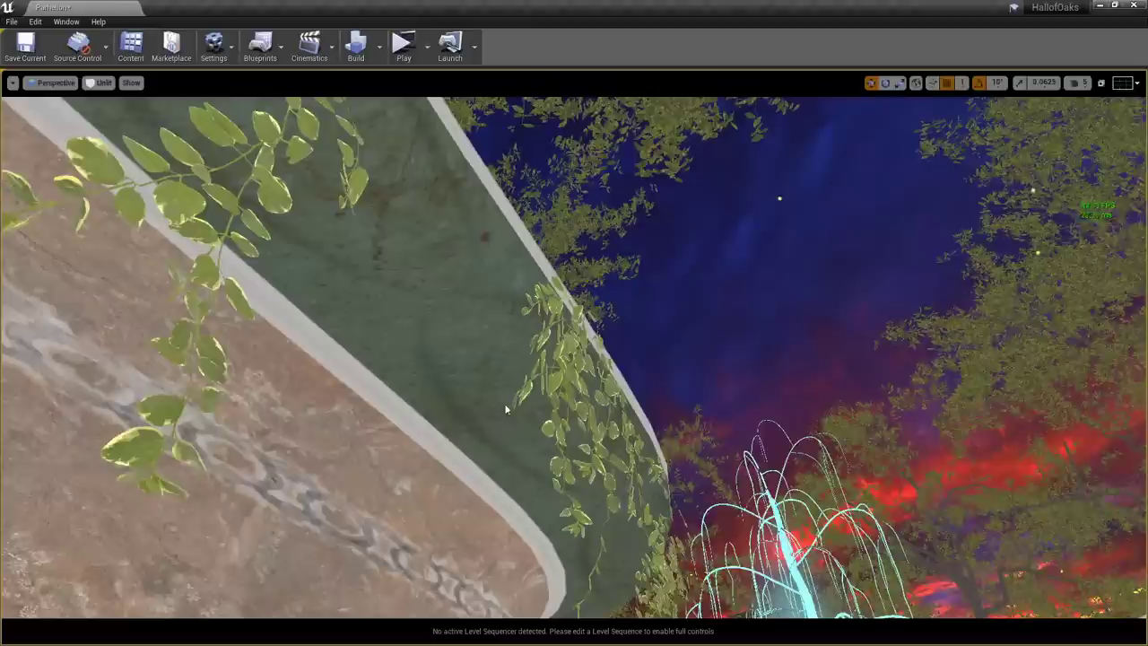
right_click_drag(489, 414, 528, 371)
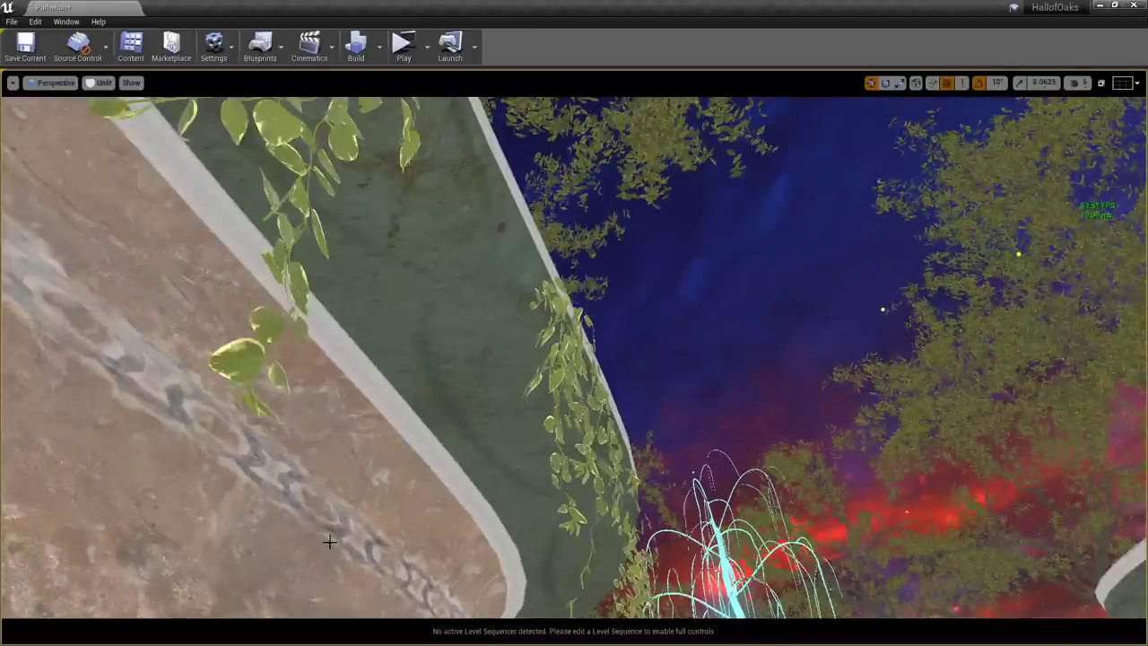
right_click_drag(508, 438, 434, 454)
key("alt+4")
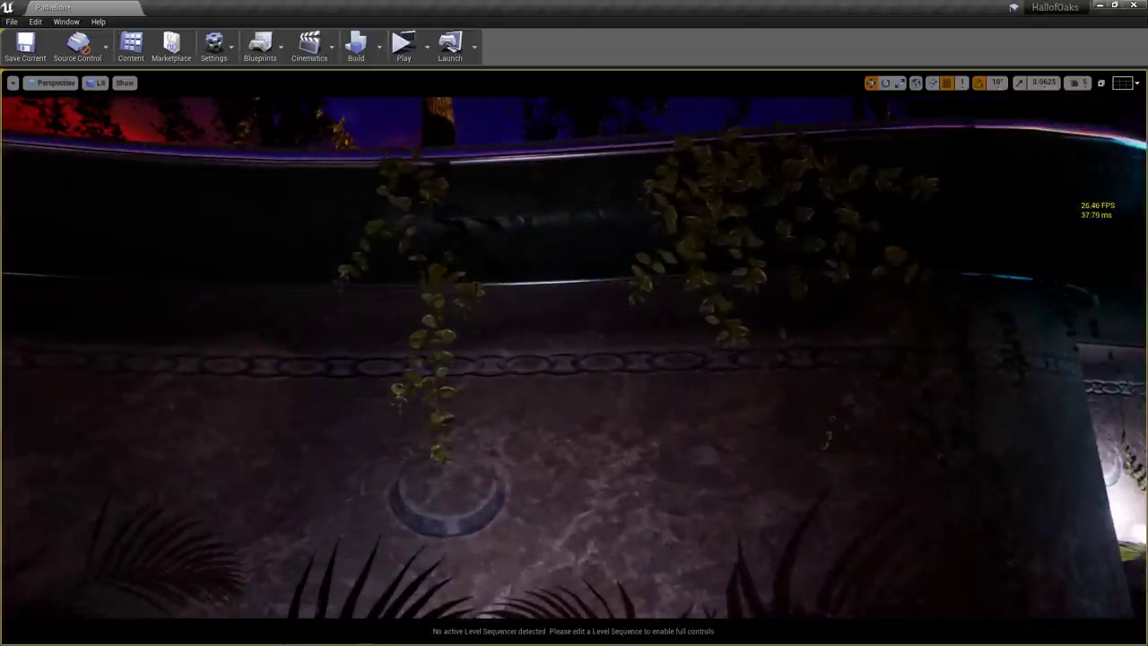
Select and frame the long vine hanging above the crescent relief, view it from several angles, and deselect it
left_click(437, 446)
left_click_drag(574, 359, 664, 359, "alt")
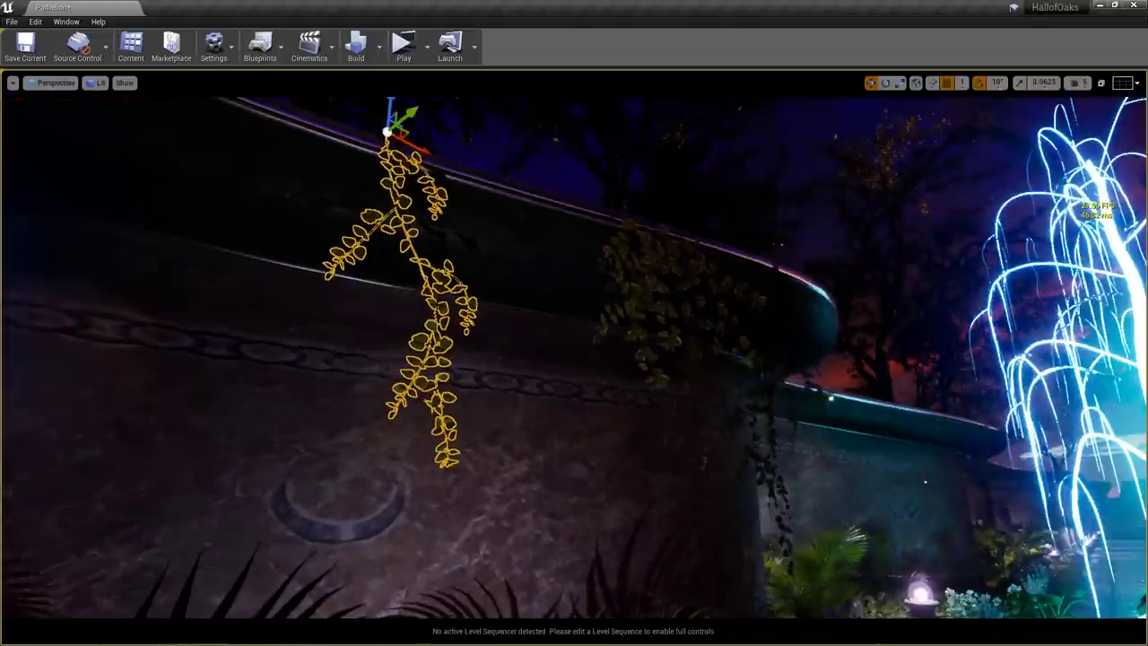
key("Escape")
left_click_drag(574, 359, 663, 358, "alt")
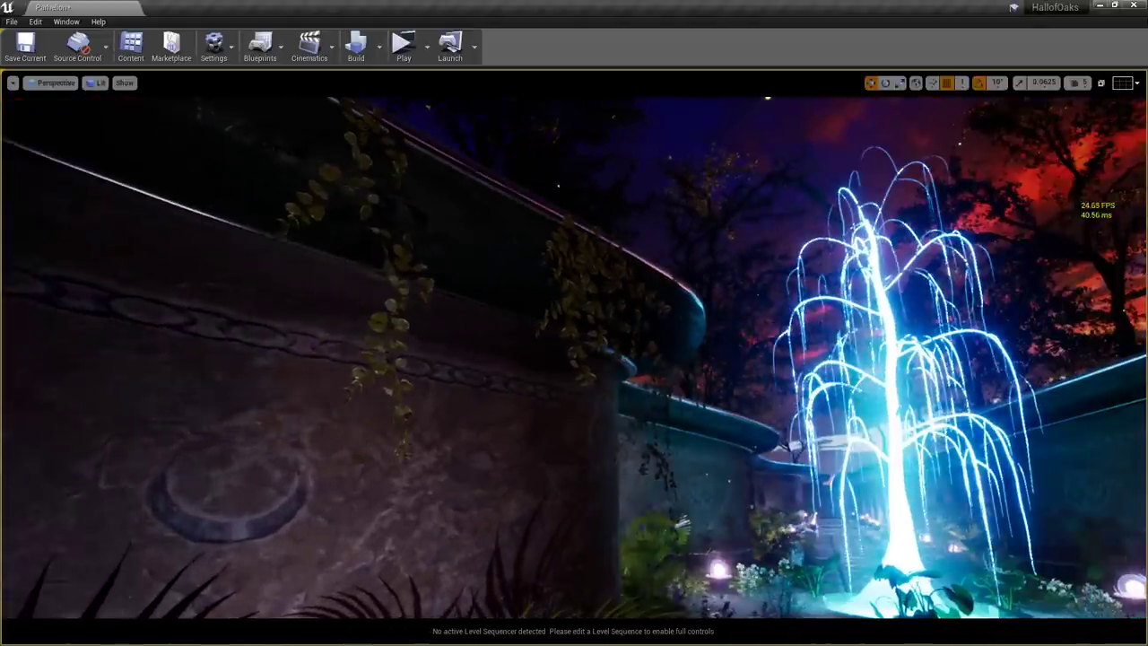
left_click(387, 314)
key("f")
left_click_drag(574, 358, 448, 358, "alt")
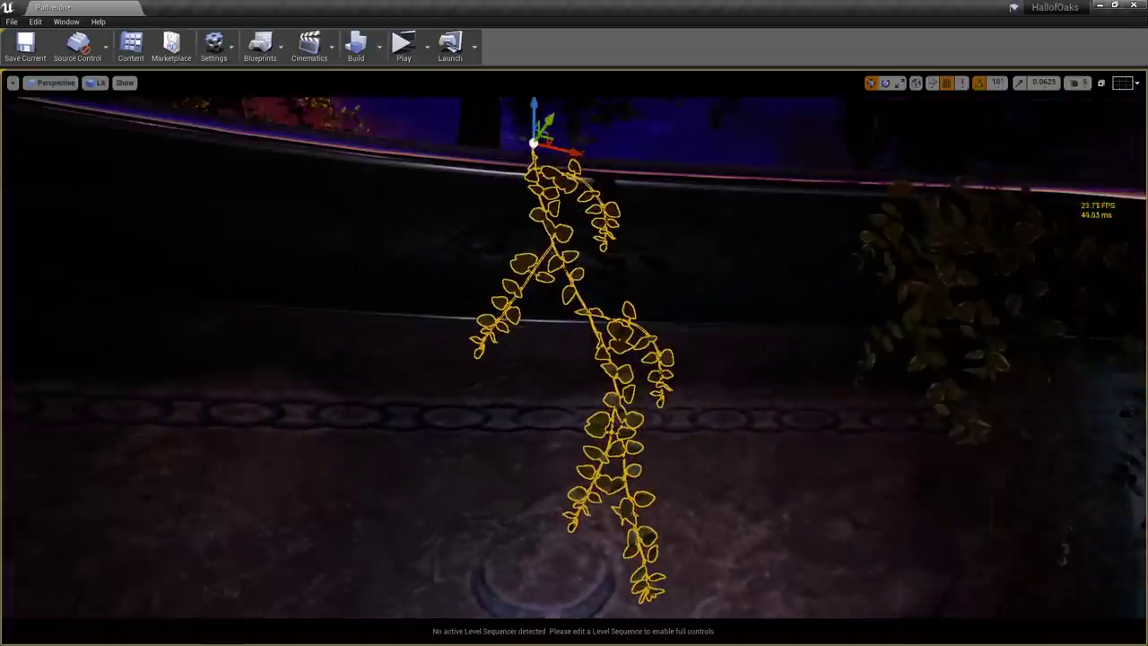
key("Escape")
Orbit the long hanging vine to examine how it drapes over the wall rim and chain trim from both sides
left_click_drag(526, 267, 587, 269, "alt")
left_click_drag(566, 321, 704, 321, "alt")
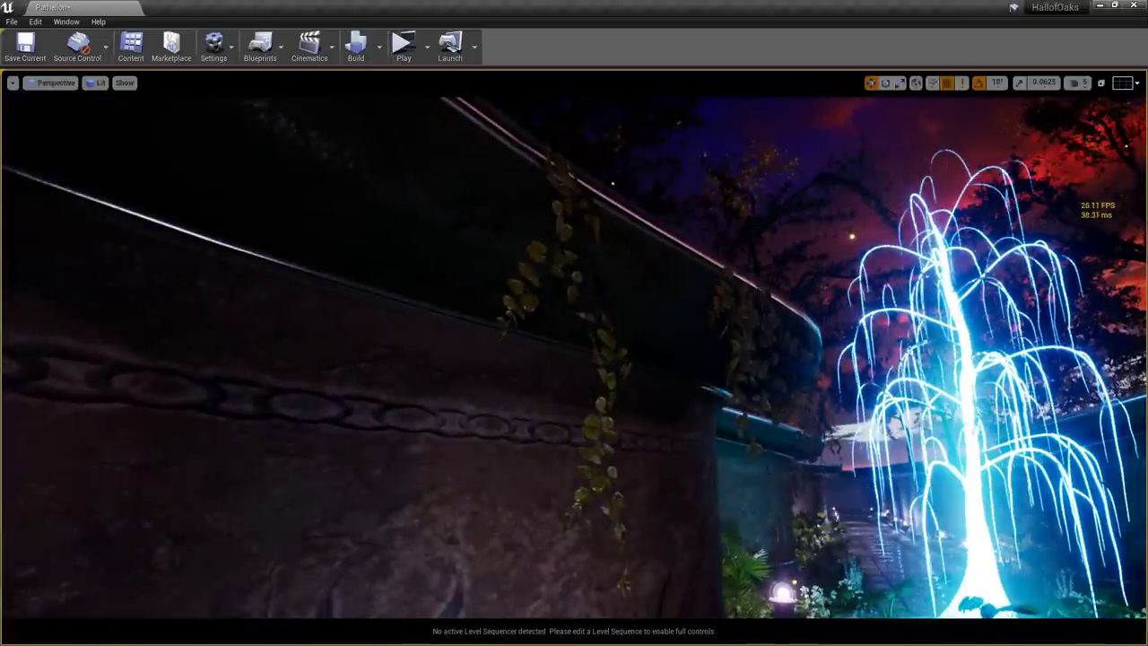
left_click_drag(704, 321, 457, 314, "alt")
left_click_drag(771, 323, 789, 296, "alt")
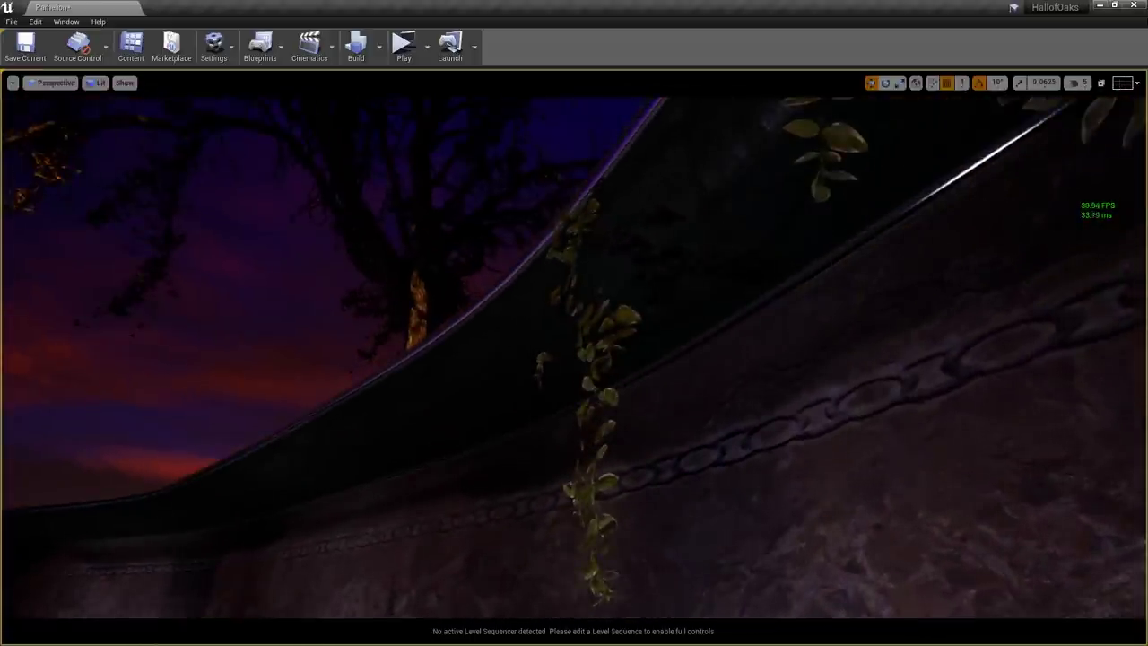
left_click_drag(573, 359, 843, 430, "alt")
left_click_drag(610, 413, 622, 335, "alt")
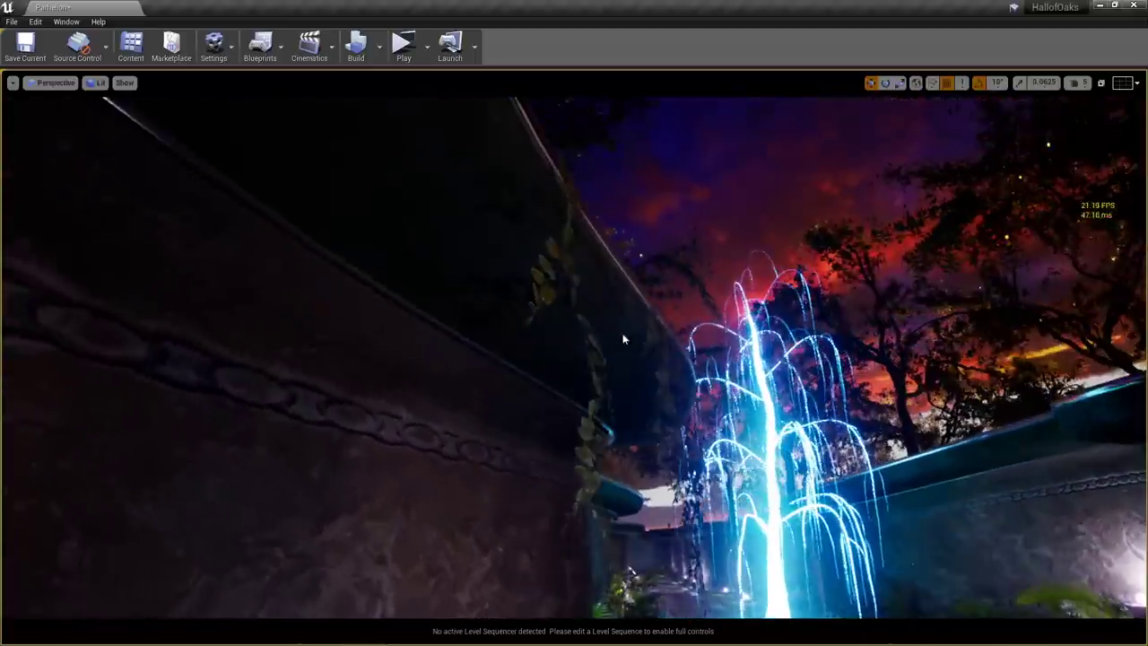
left_click_drag(618, 421, 587, 426, "alt")
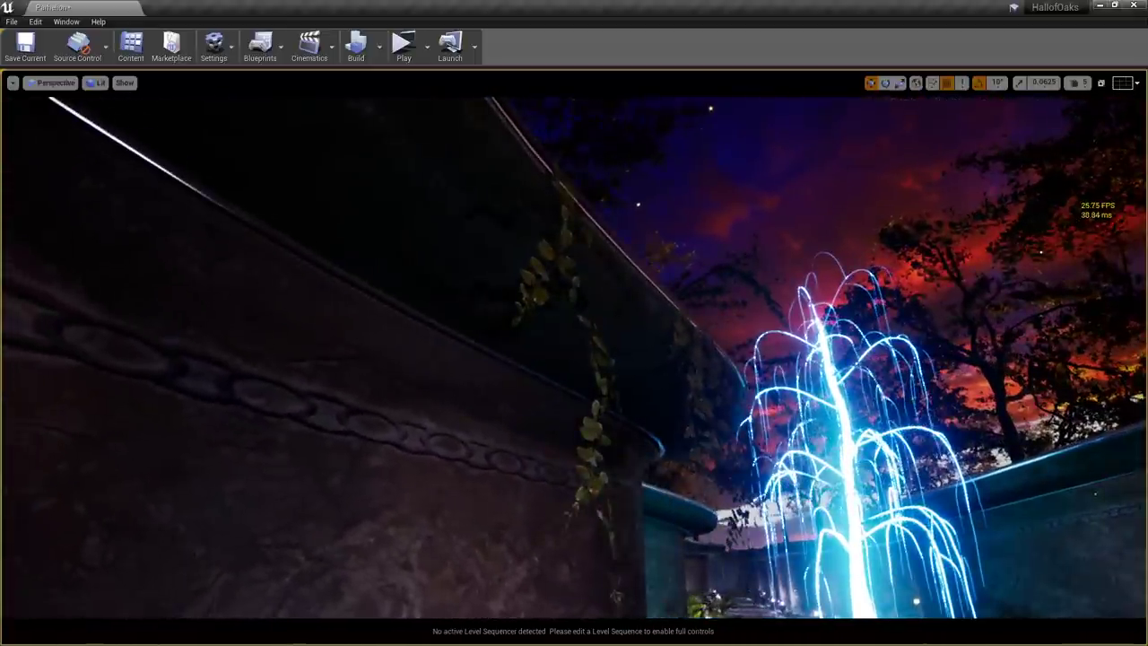
Select and frame the long vine again, and view it both close up and against the whole wall
left_click(588, 429)
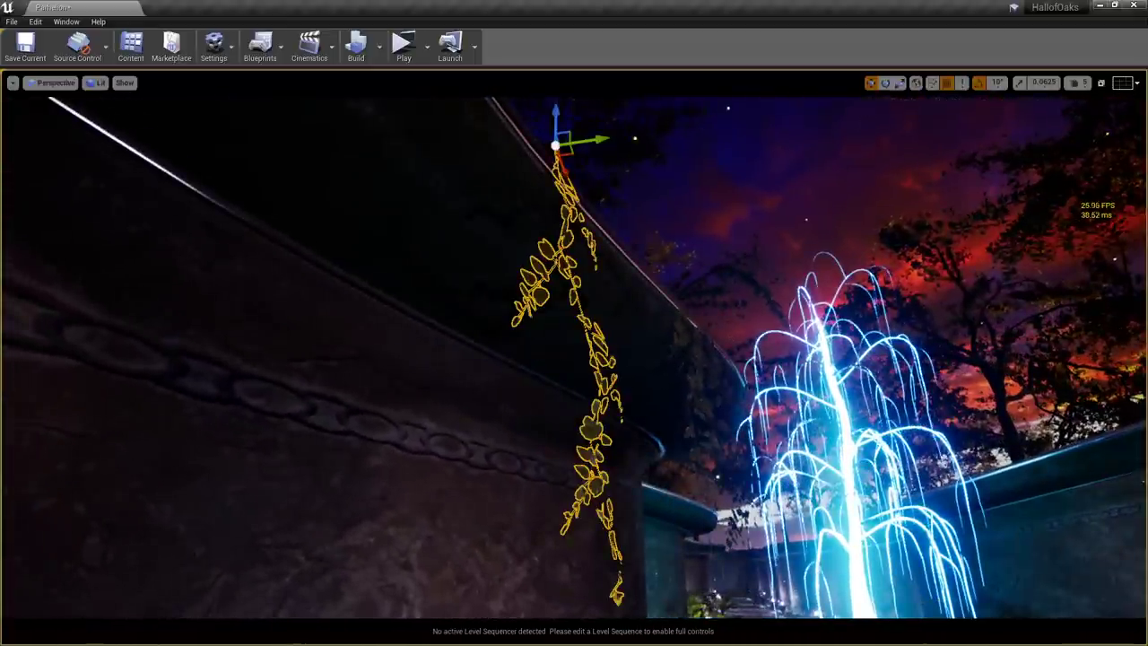
key("f")
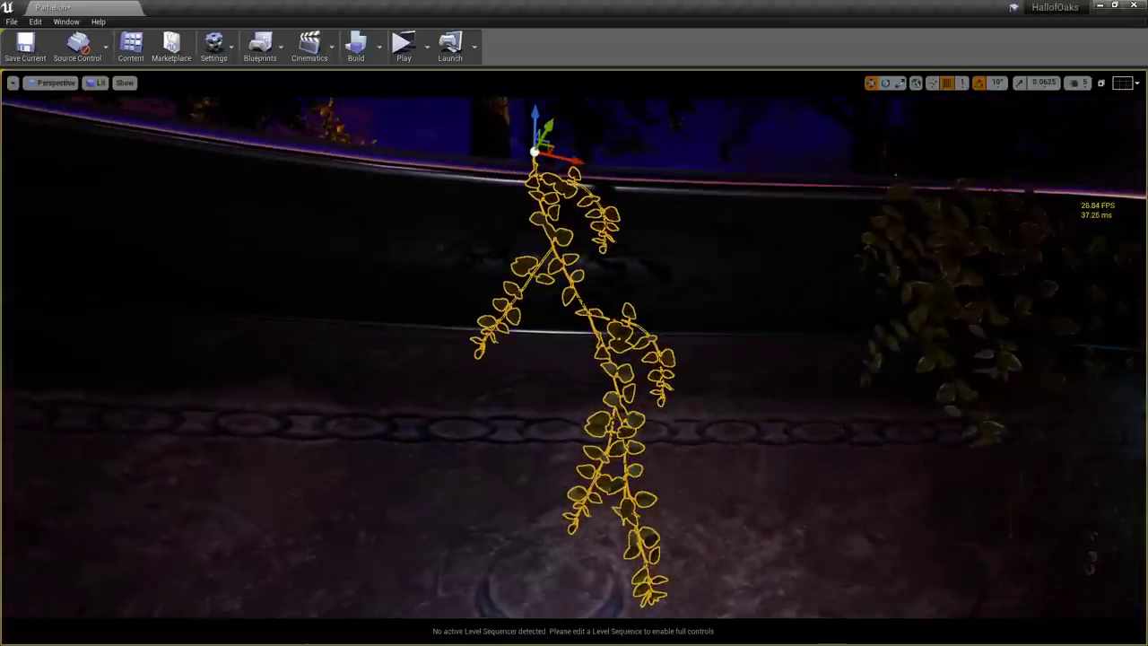
left_click_drag(588, 394, 565, 389, "alt")
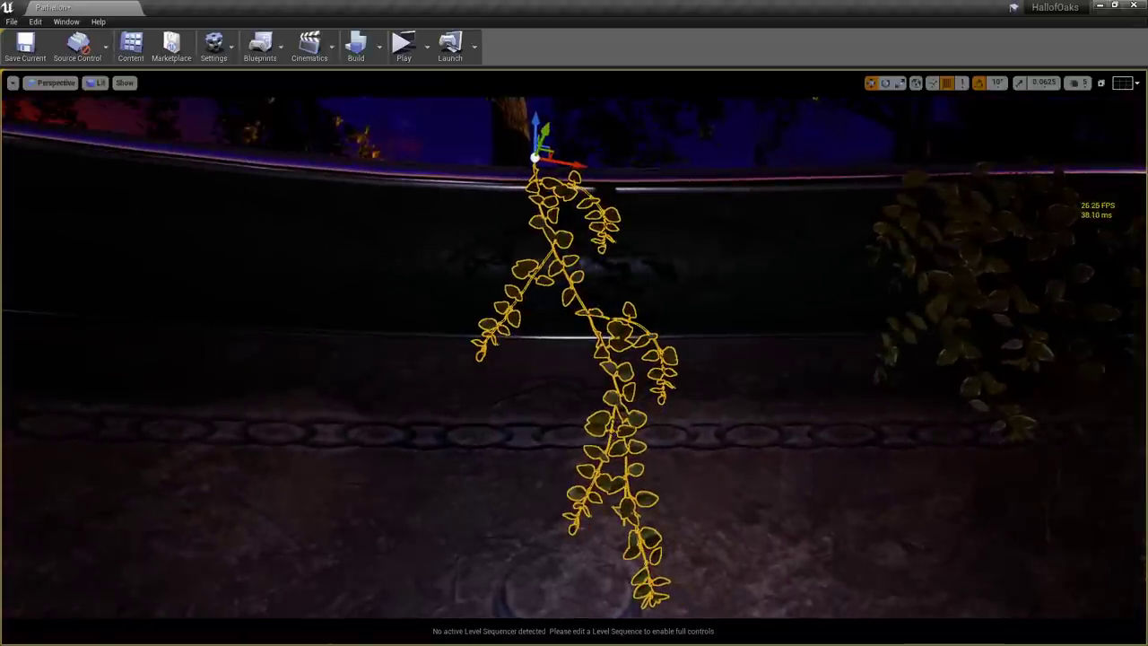
left_click_drag(644, 449, 717, 444, "alt")
mouse_move(718, 443)
right_mouse_down("alt")
mouse_move(663, 448)
mouse_move(709, 449)
right_mouse_up("alt")
left_click_drag(709, 449, 644, 450, "alt")
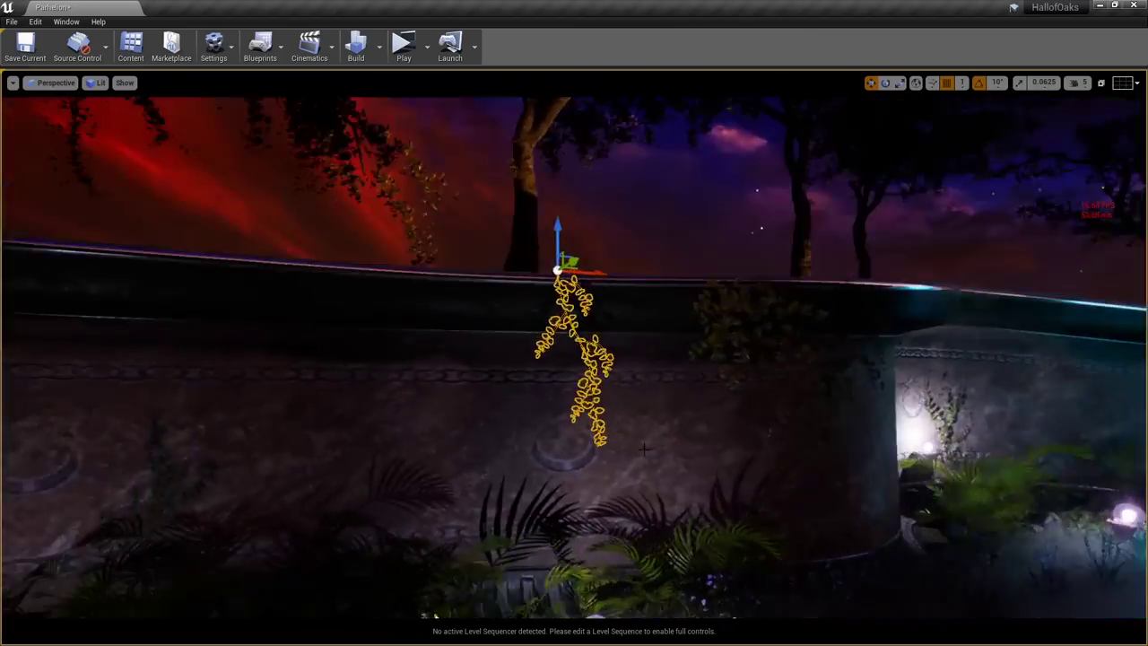
mouse_move(644, 449)
right_mouse_down()
mouse_move(617, 446)
mouse_move(644, 449)
right_mouse_up()
key("w")
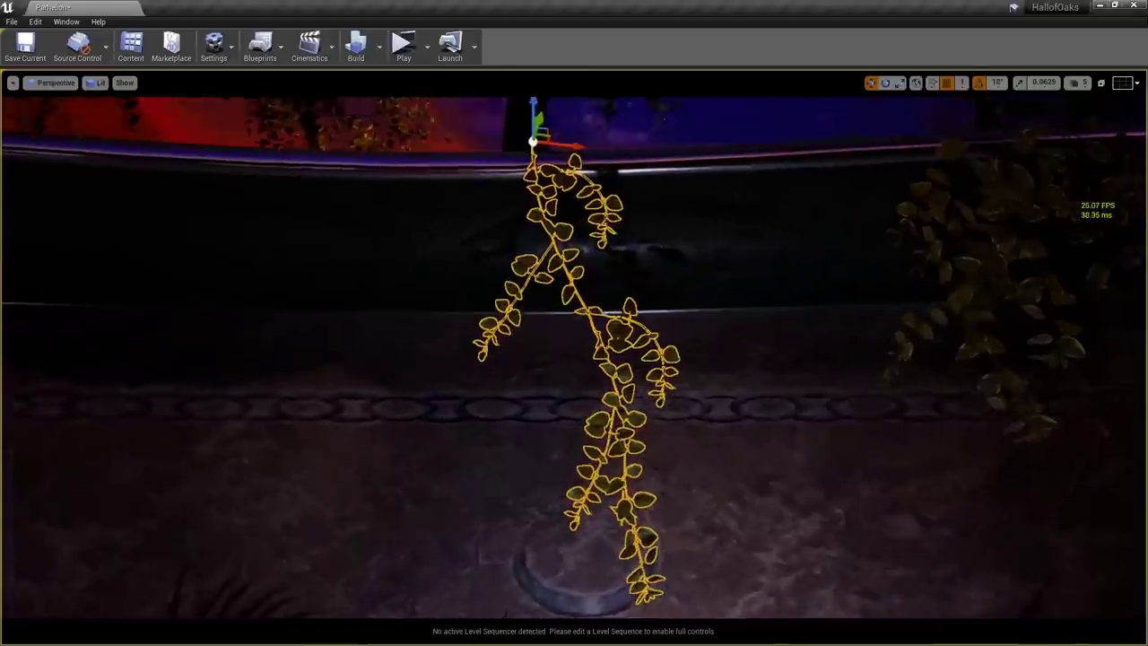
Show the vine in game view without its selection outline, and examine the curved wall with its ivy and crescent reliefs
left_click_drag(644, 449, 670, 442, "alt")
key("g")
left_click_drag(623, 341, 717, 327, "alt")
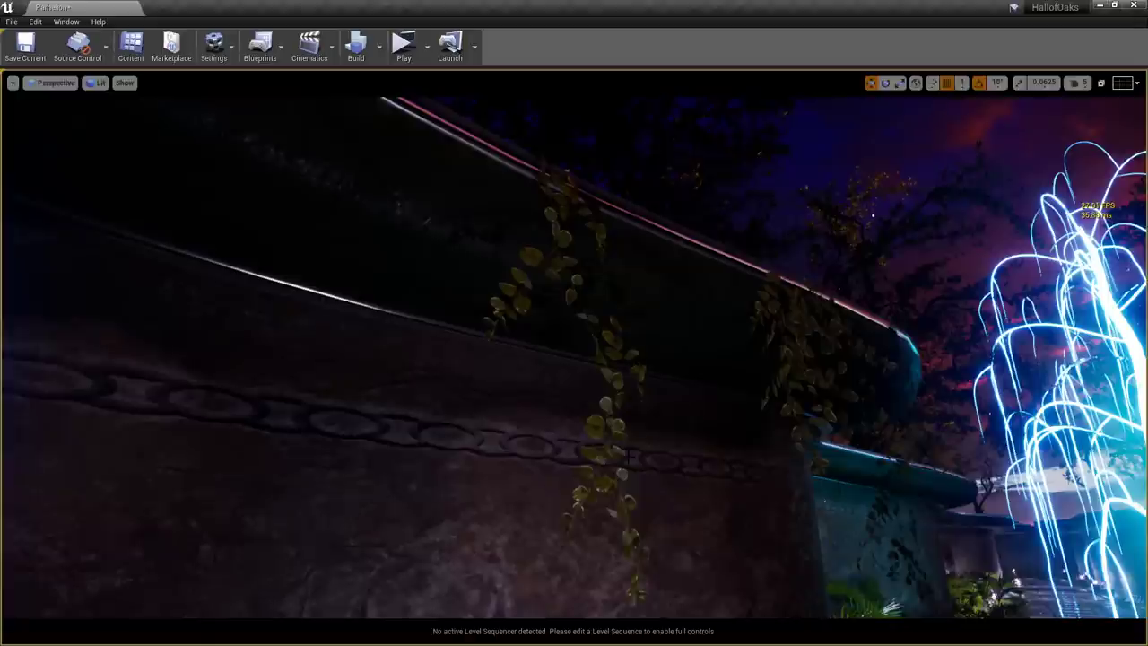
mouse_move(624, 342)
left_mouse_down("alt")
mouse_move(578, 525)
mouse_move(593, 404)
mouse_move(624, 339)
mouse_move(604, 341)
left_mouse_up("alt")
right_click_drag(701, 429, 786, 484)
right_click_drag(701, 429, 626, 418)
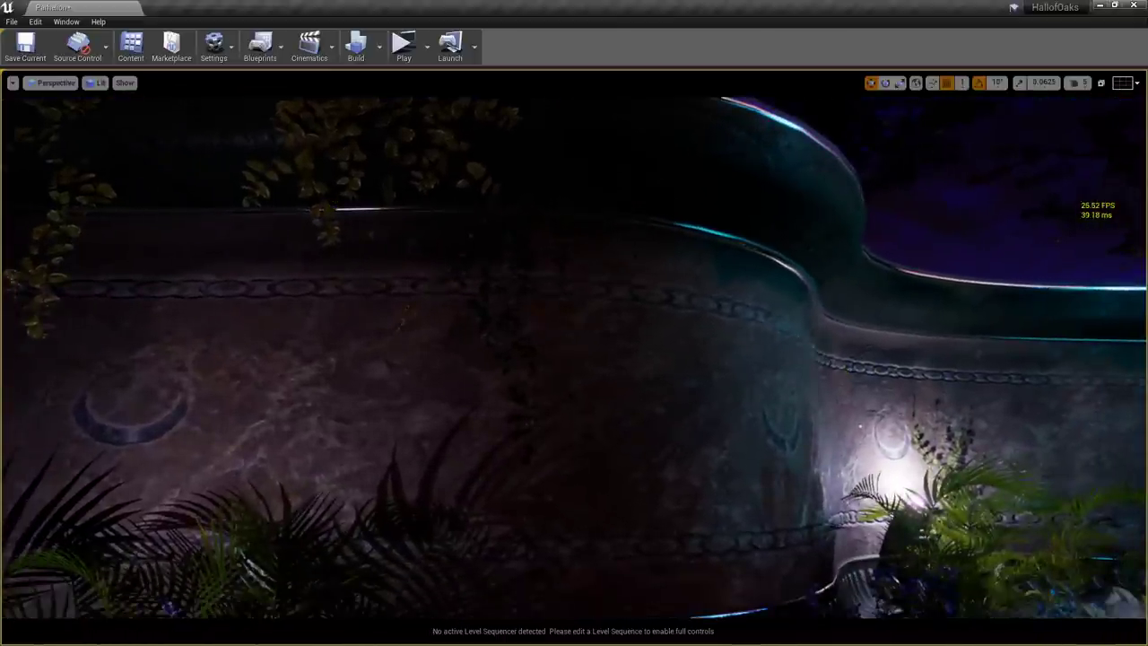
left_click_drag(626, 417, 599, 489)
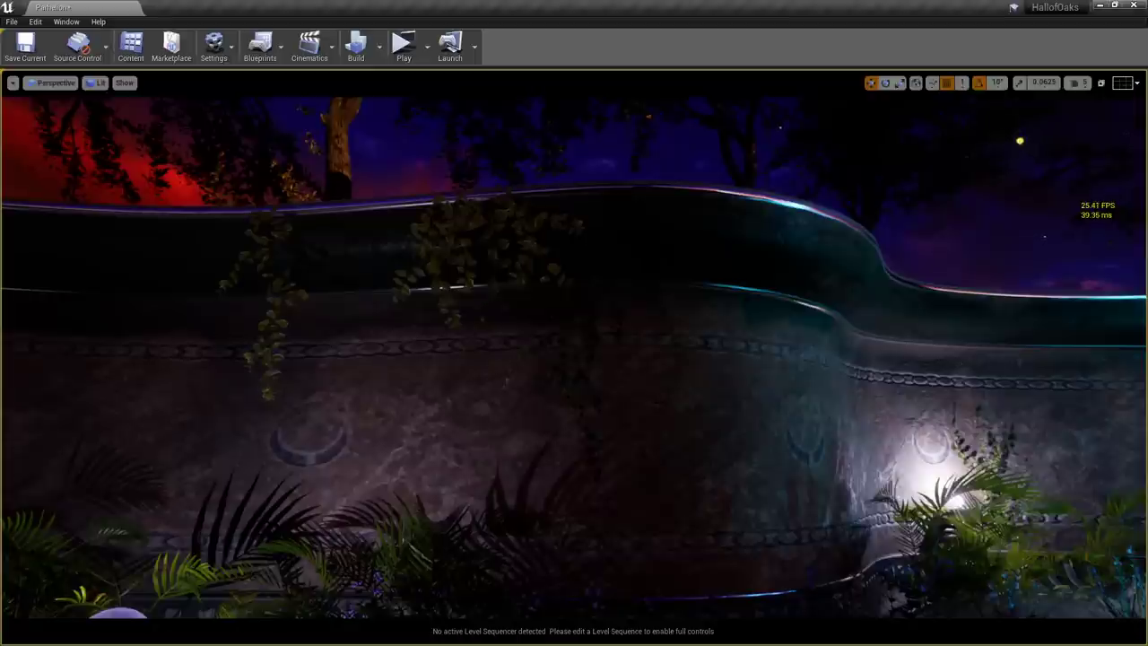
Examine the curved wall beside the glowing tree, and the outer backdrop wall and tree line from outside the garden
right_click_drag(676, 412, 810, 412)
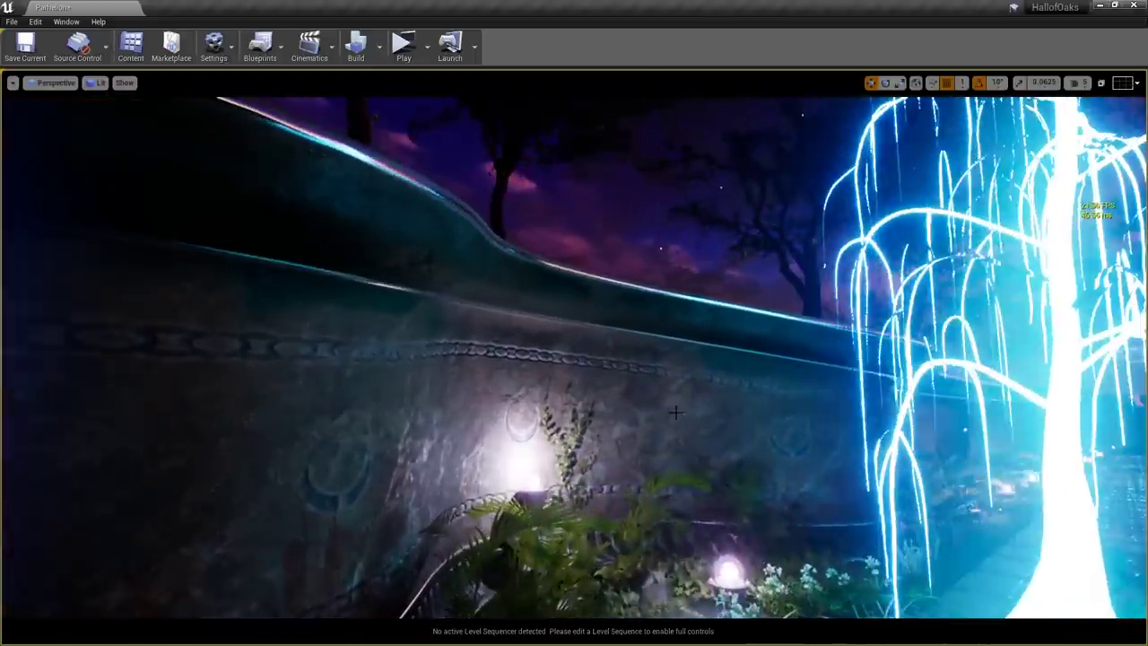
right_click_drag(595, 443, 433, 459)
right_click_drag(696, 486, 915, 493)
right_click_drag(446, 395, 357, 395)
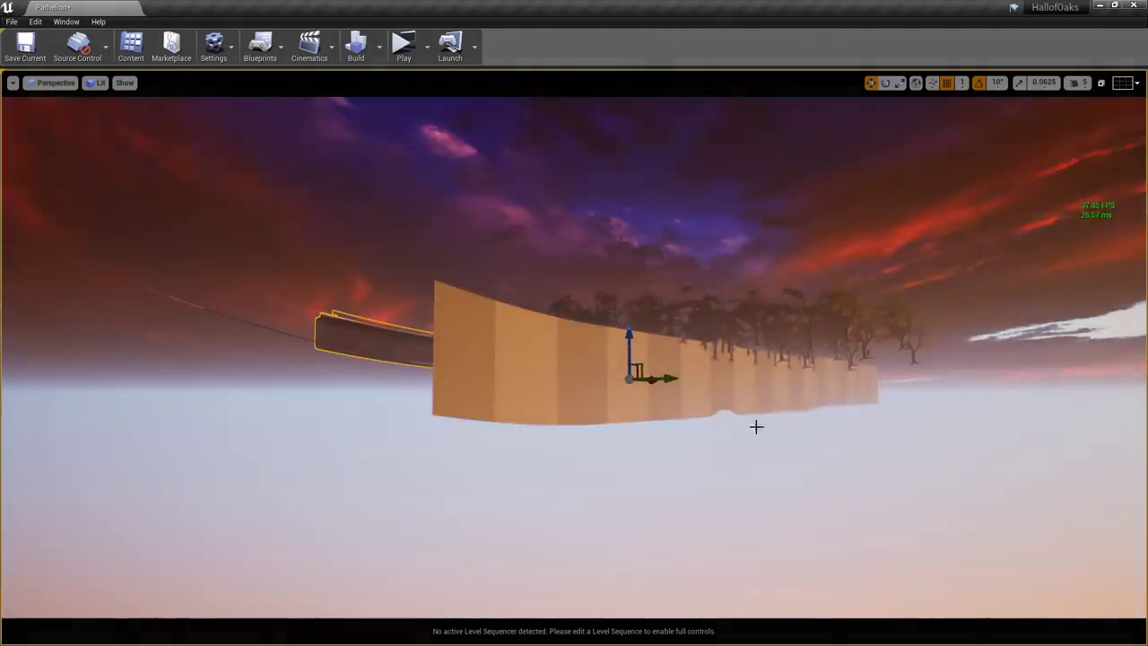
Select and frame the climbing ivy beside the wall lamp, and view its leaves and cast shadows up close in game view
right_click_drag(756, 427, 627, 440)
left_click(515, 287)
key("f")
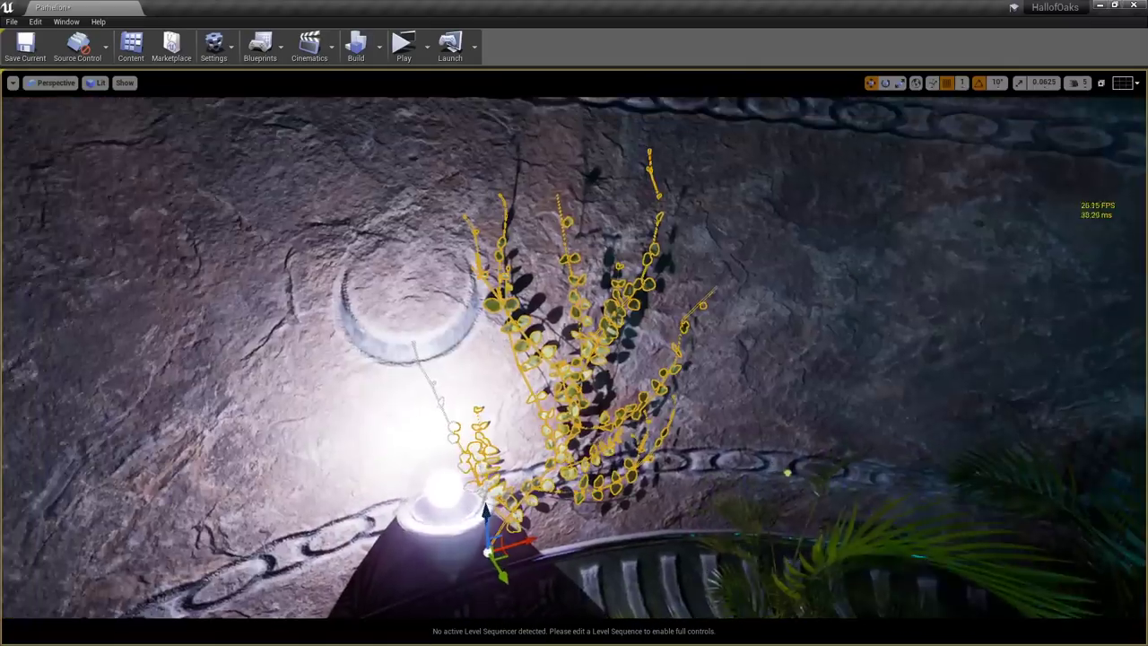
key("g")
right_click_drag(511, 306, 606, 317)
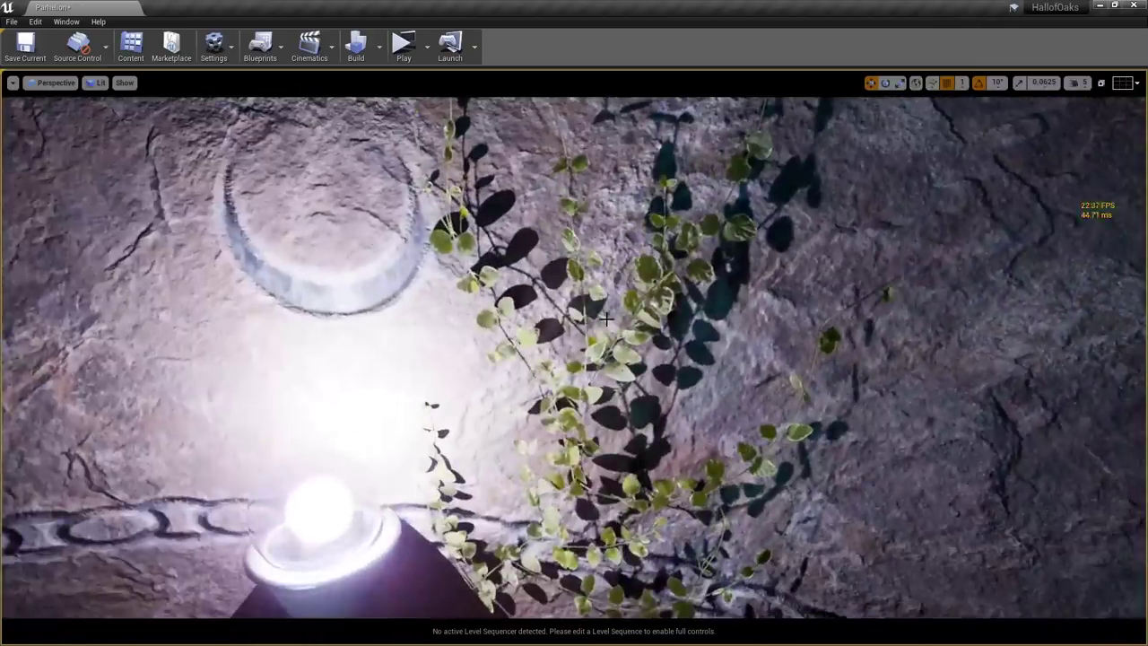
right_click_drag(596, 390, 633, 422)
key("g")
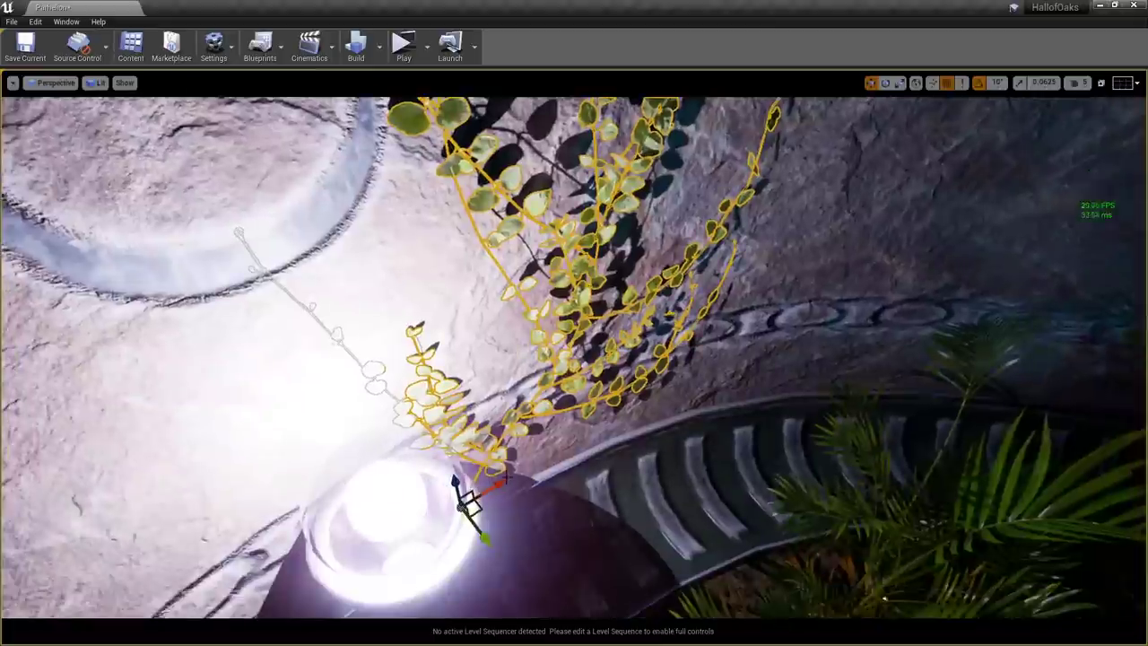
Slide the climbing ivy into the wall and back out to show how its depth changes the visible leaves, and deselect it
left_click_drag(484, 539, 381, 479)
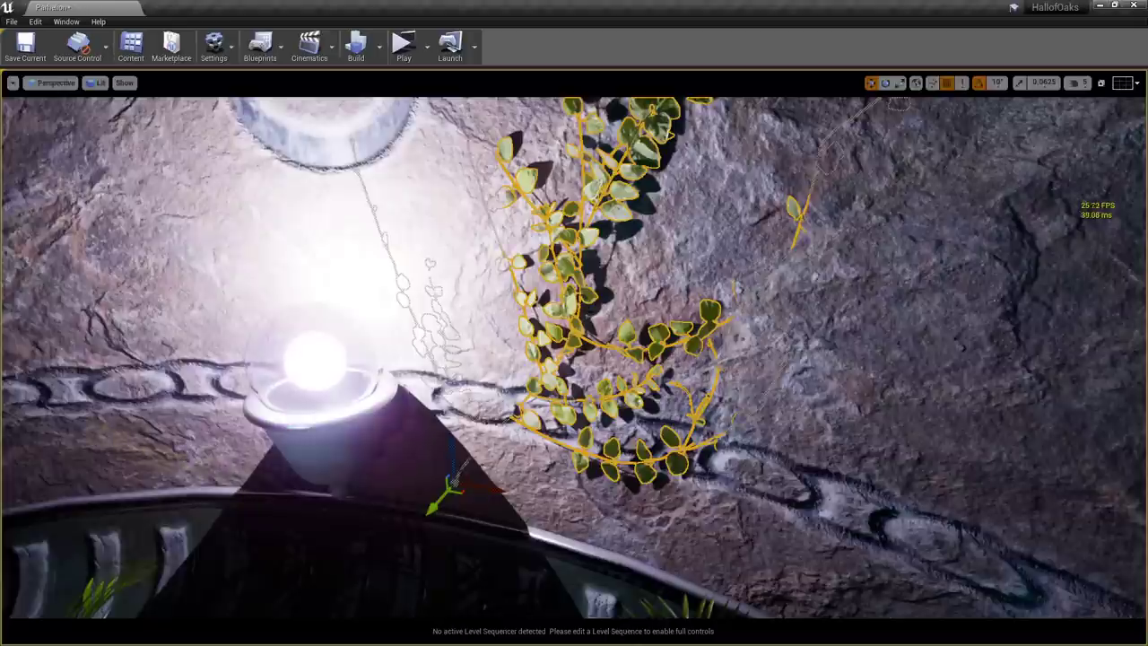
left_click_drag(433, 507, 413, 521)
right_click_drag(631, 409, 646, 437)
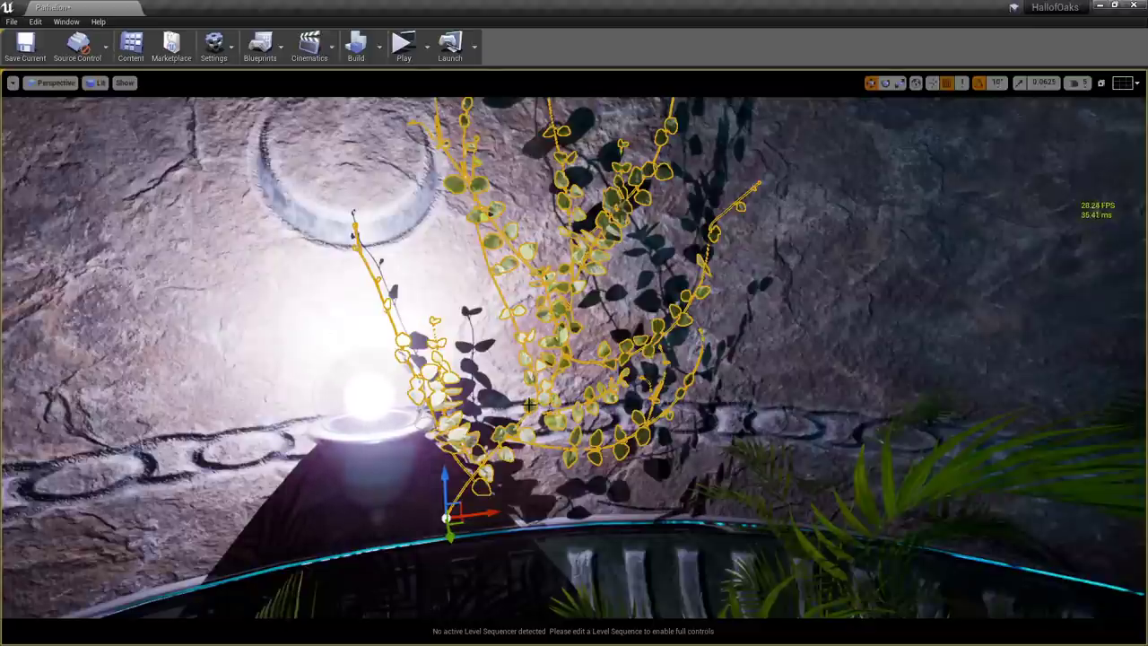
key("Escape")
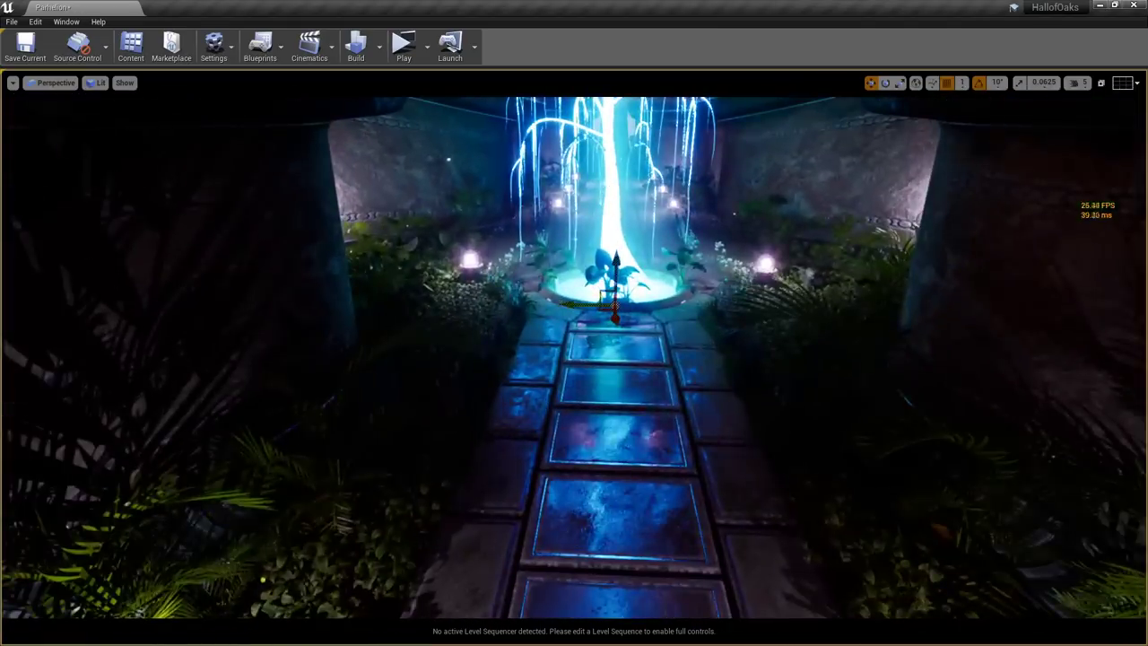
Select and frame the glowing tree at the end of the path, and view it in game view with its pool and planters
left_click(610, 190)
key("f")
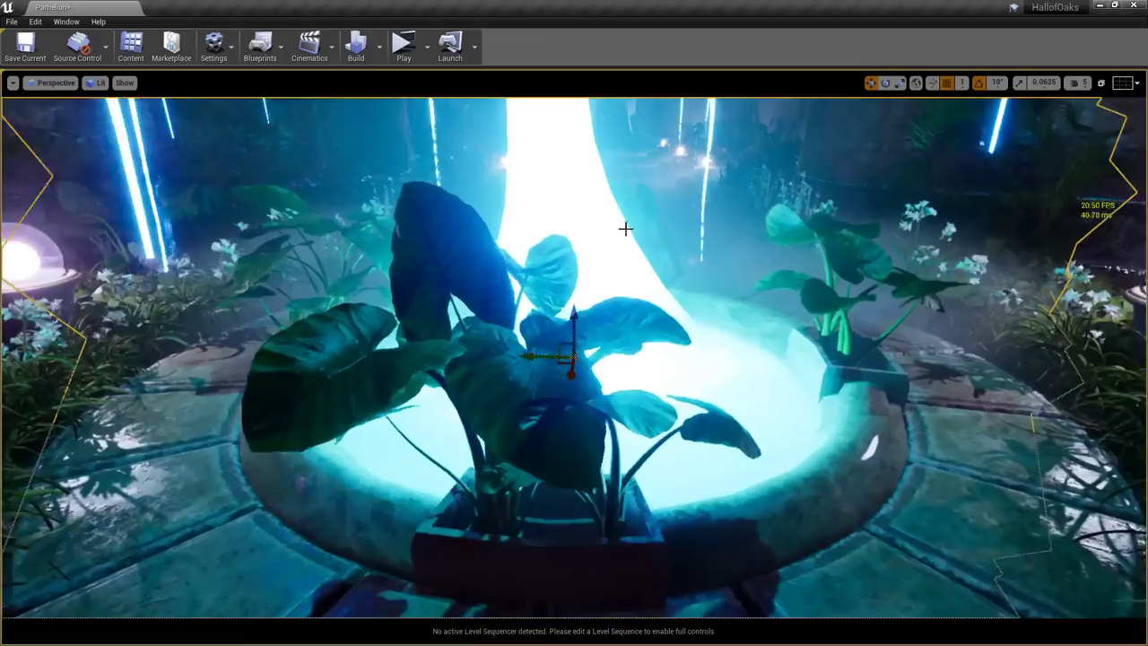
left_click_drag(625, 230, 834, 202, "alt")
key("g")
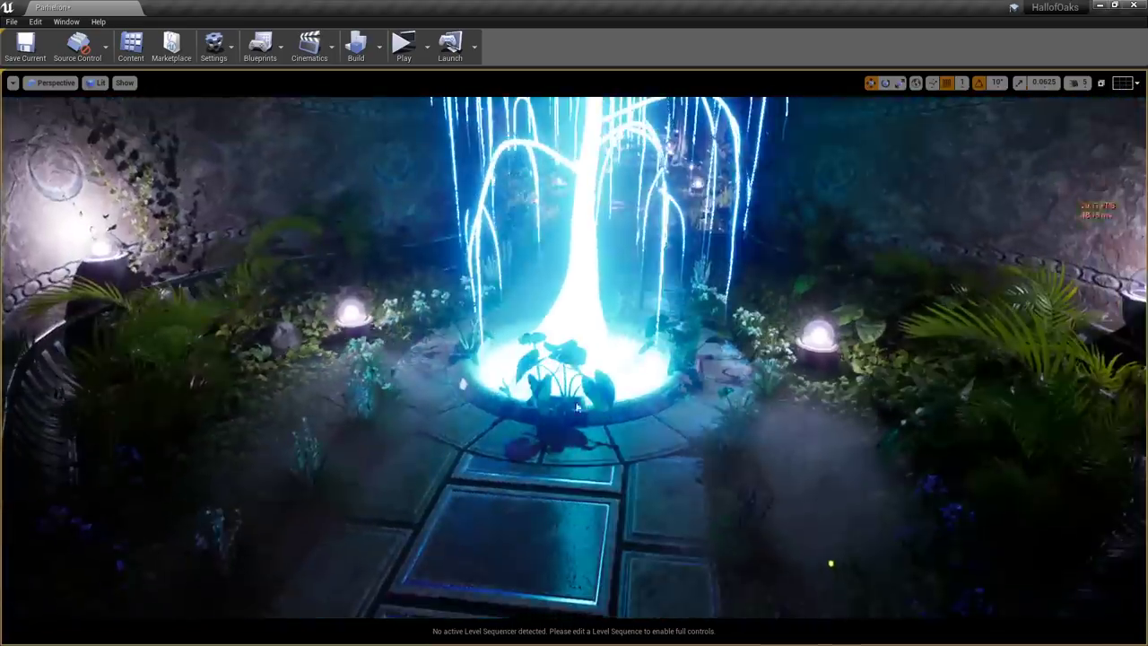
right_click_drag(576, 407, 560, 239, "alt")
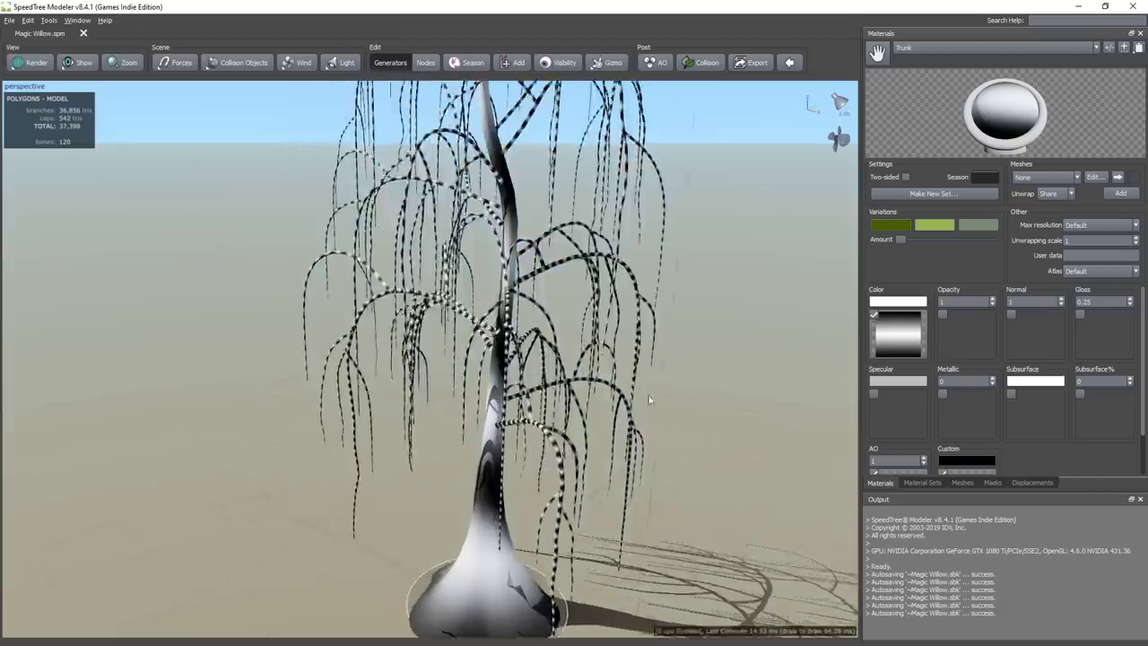
In SpeedTree Modeler, orbit and zoom around the Magic Willow model to examine its branches, trunk base and gradient Trunk material
left_click_drag(510, 396, 535, 294)
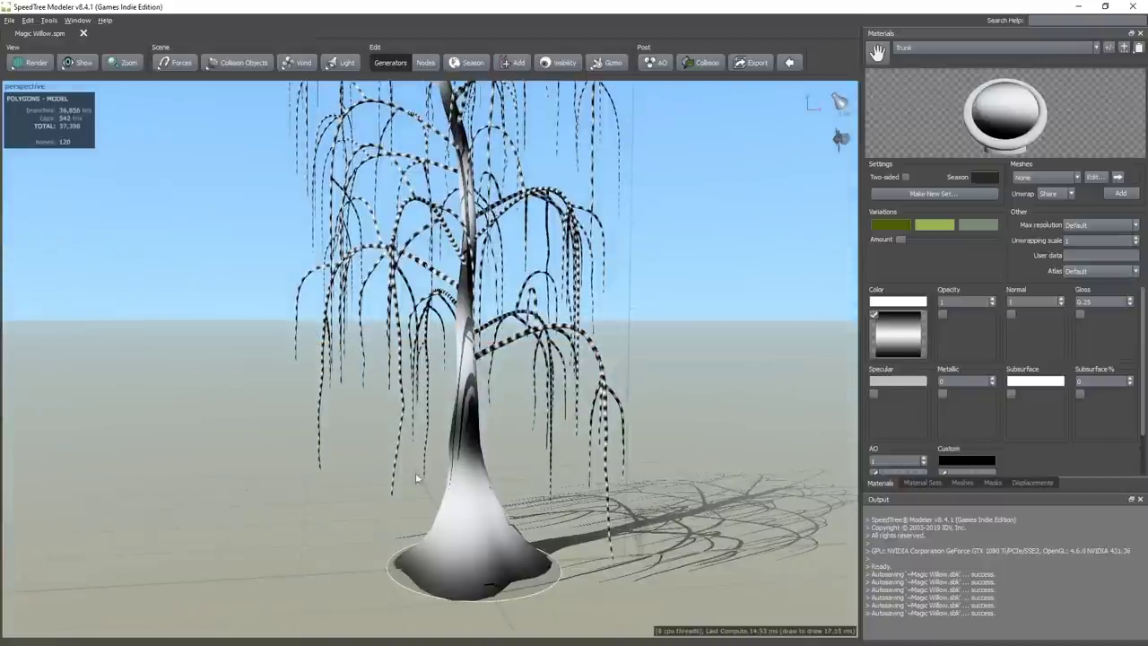
middle_click_drag(503, 368, 512, 343)
scroll(512, 377, "down", 4)
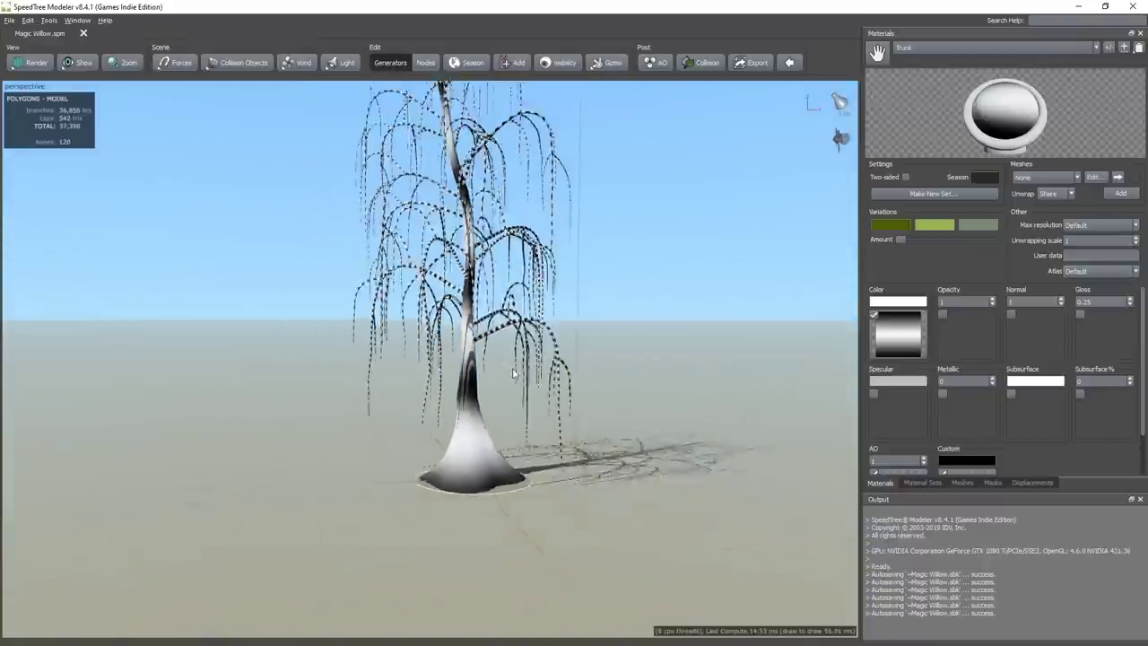
scroll(587, 425, "up", 8)
middle_click_drag(589, 427, 500, 481)
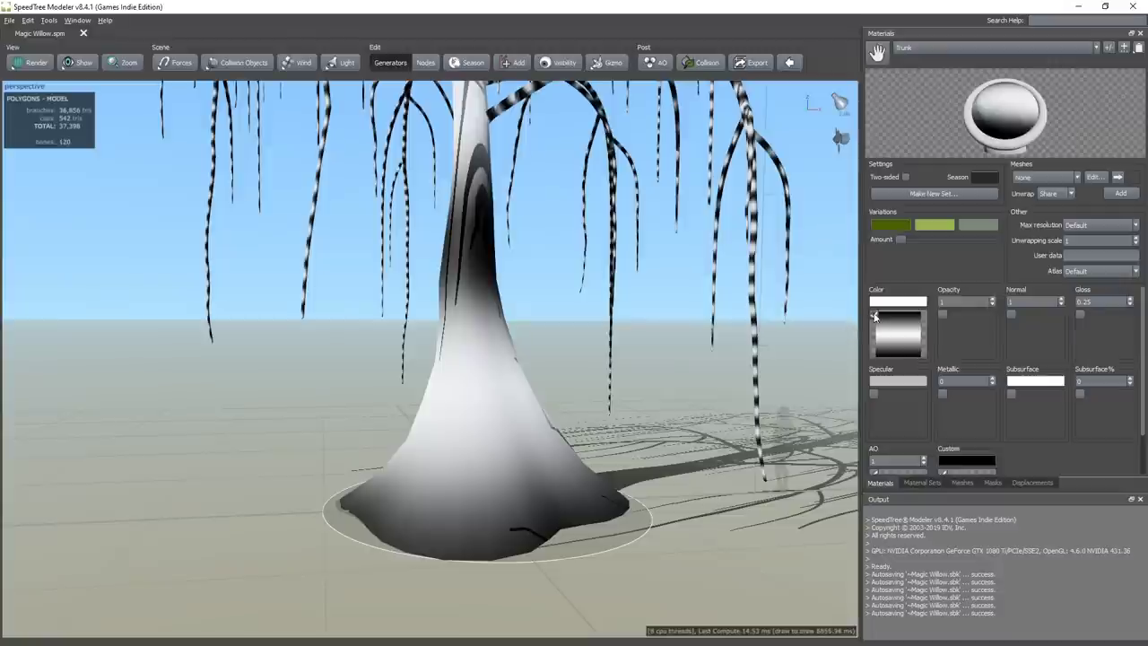
left_click_drag(645, 373, 574, 431)
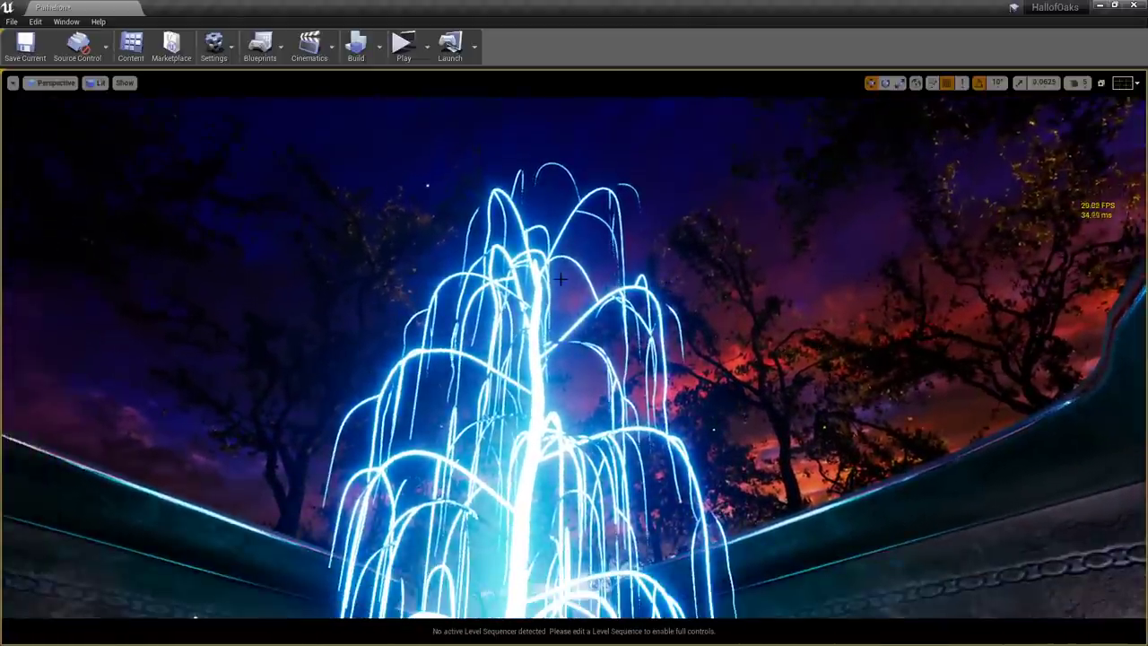
Back in Unreal Editor, view the glowing tree's crown against the sky and compare it with the reference image
right_click_drag(595, 334, 559, 371)
scroll(596, 334, "down", 3)
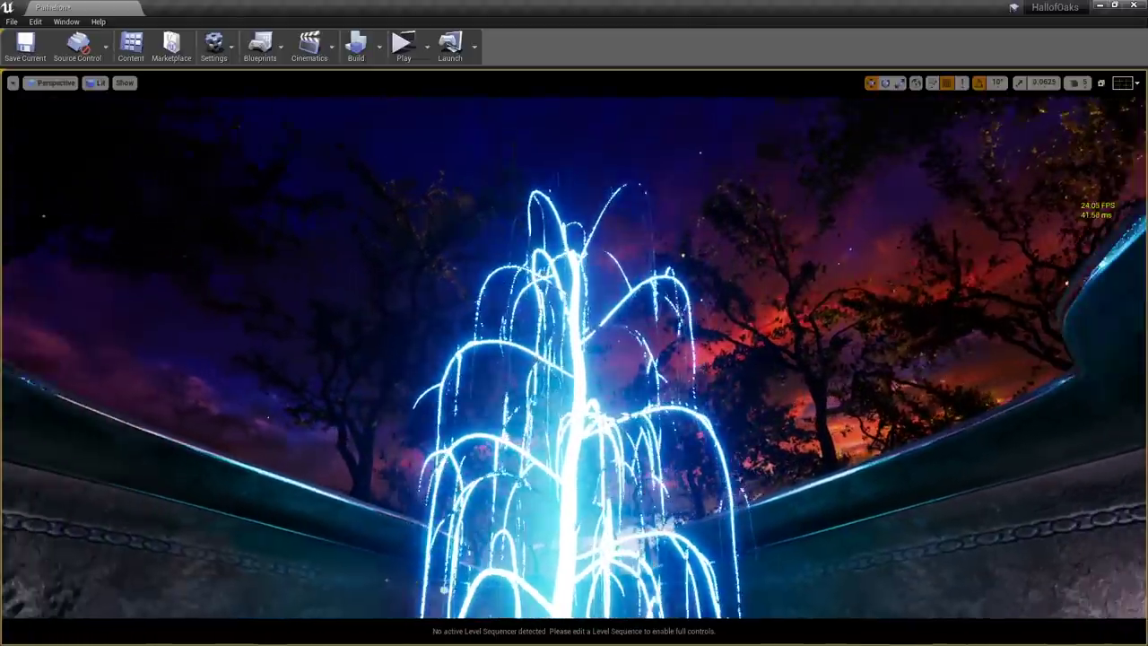
scroll(595, 334, "up", 1)
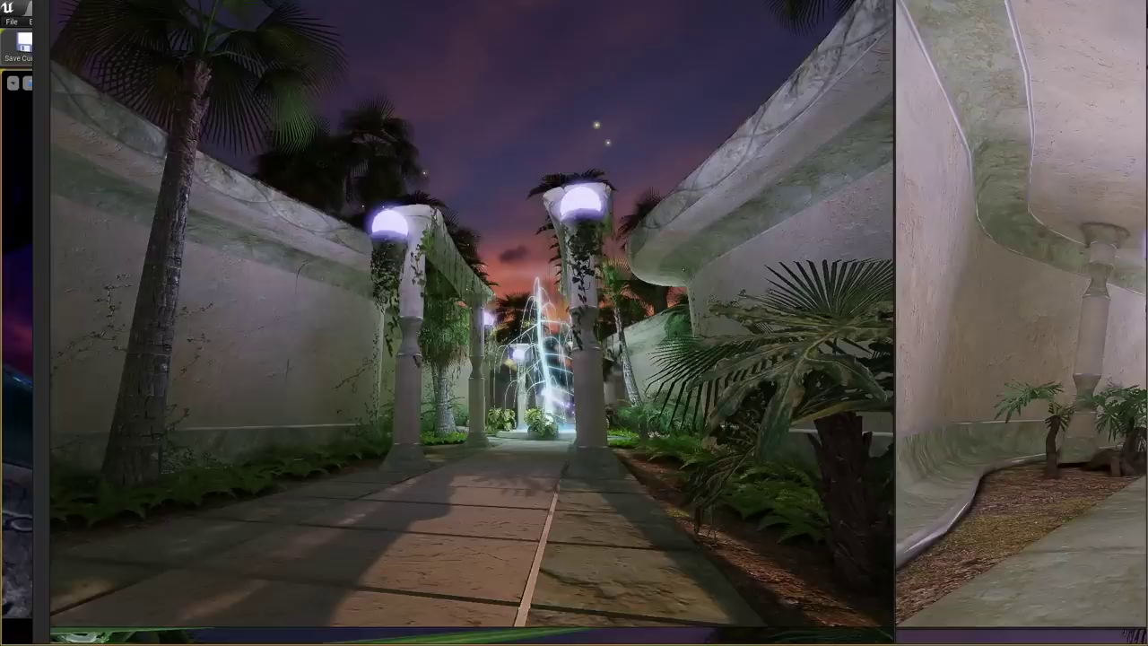
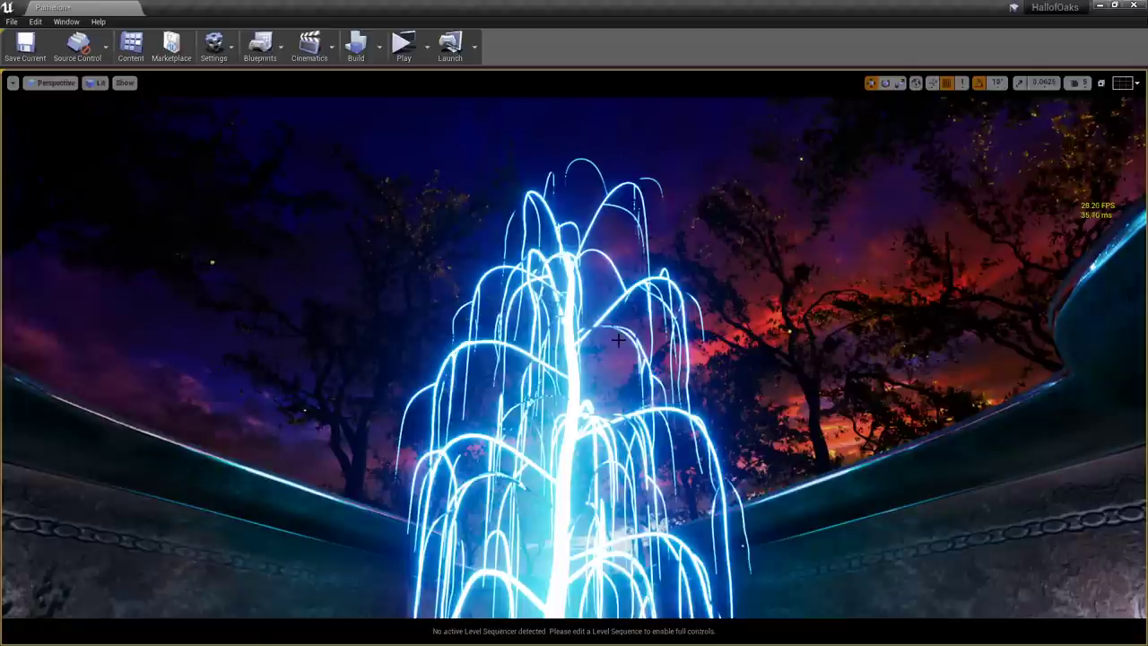
Back away from the glowing tree along the tiled path to view the whole composition of lamps, plants and walls
right_click_drag(618, 340, 691, 476)
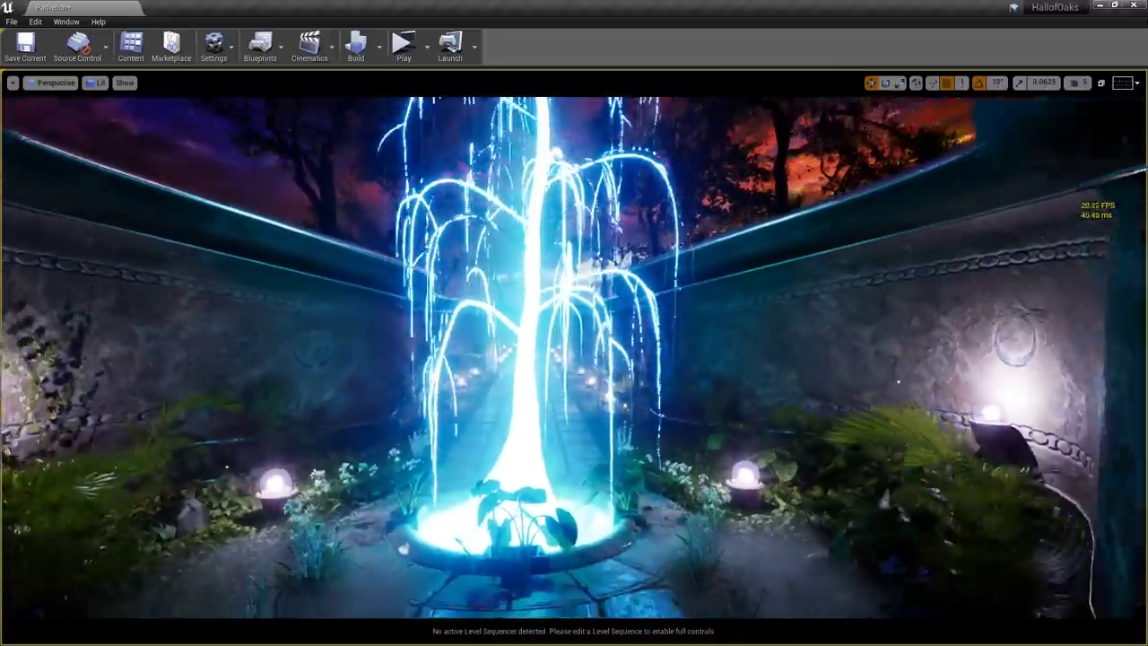
key("s")
right_click_drag(619, 367, 606, 448)
key("s")
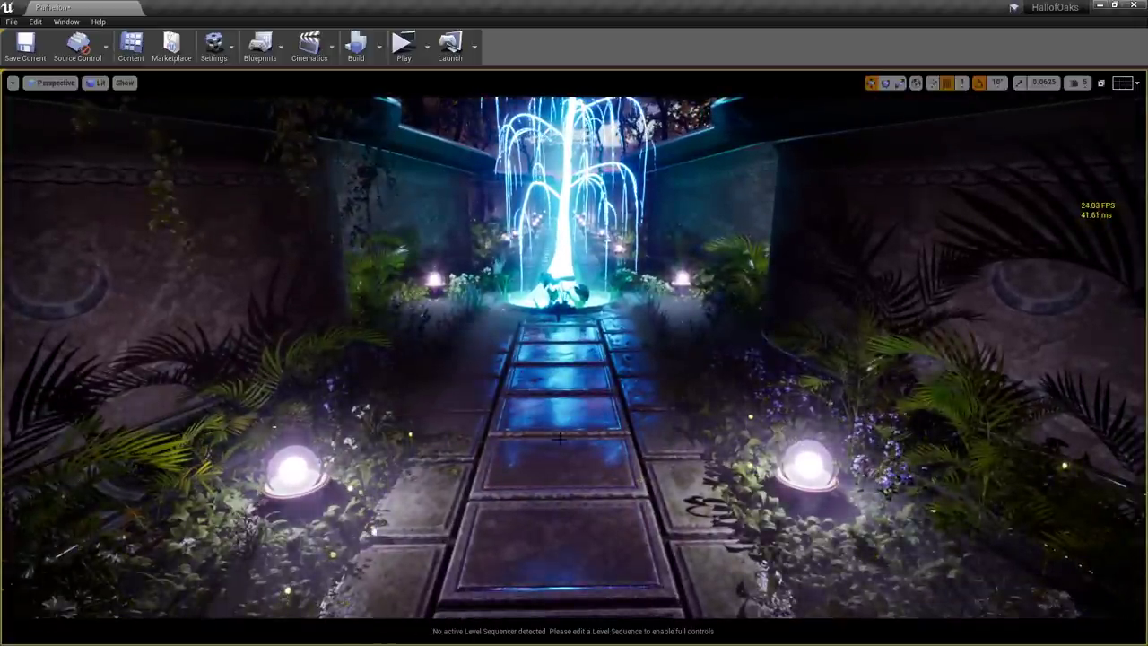
left_click_drag(528, 383, 559, 446)
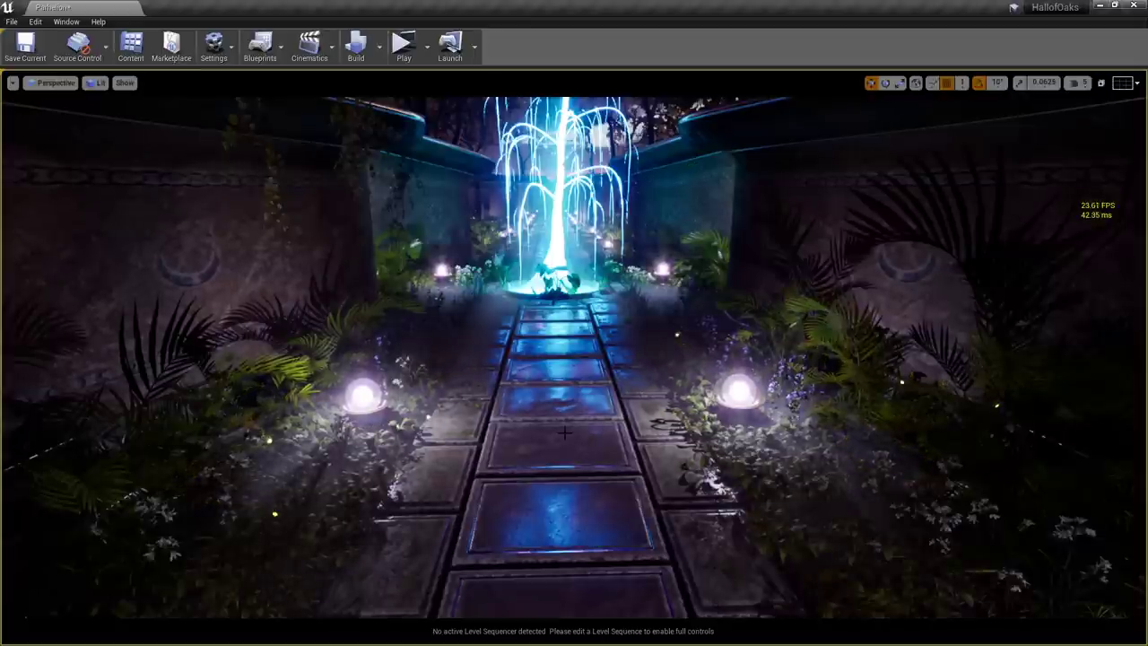
left_click_drag(570, 468, 570, 423)
right_click_drag(575, 469, 569, 489)
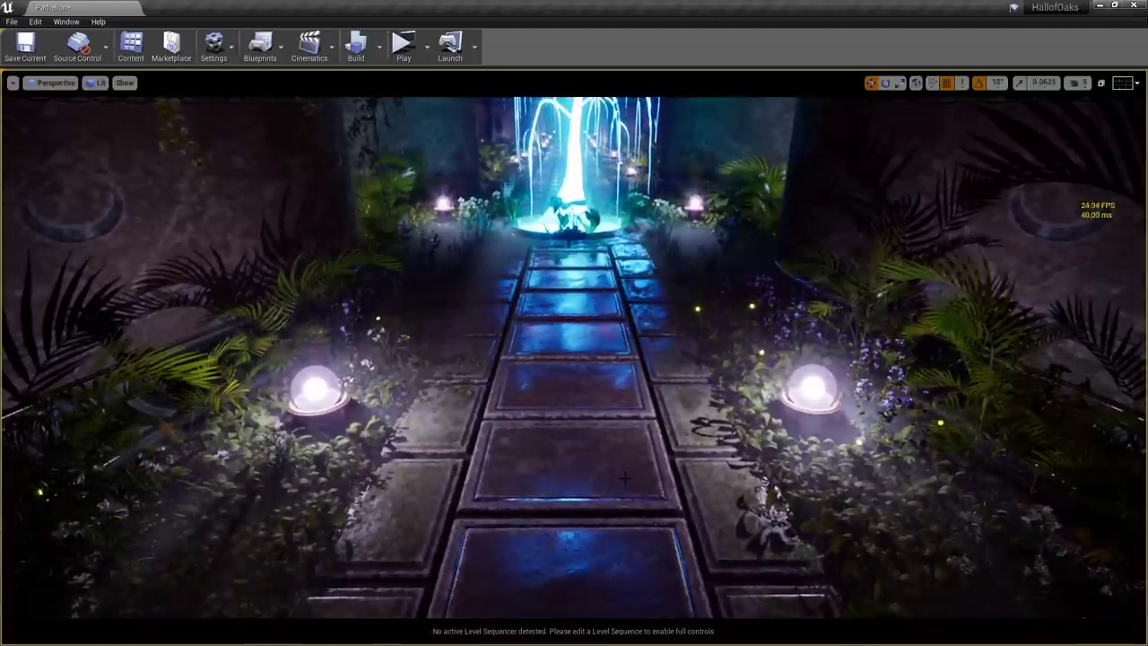
Inspect the selected path section up close, comparing its framed centre tiles with the lighter side tiles
right_click_drag(625, 477, 617, 361)
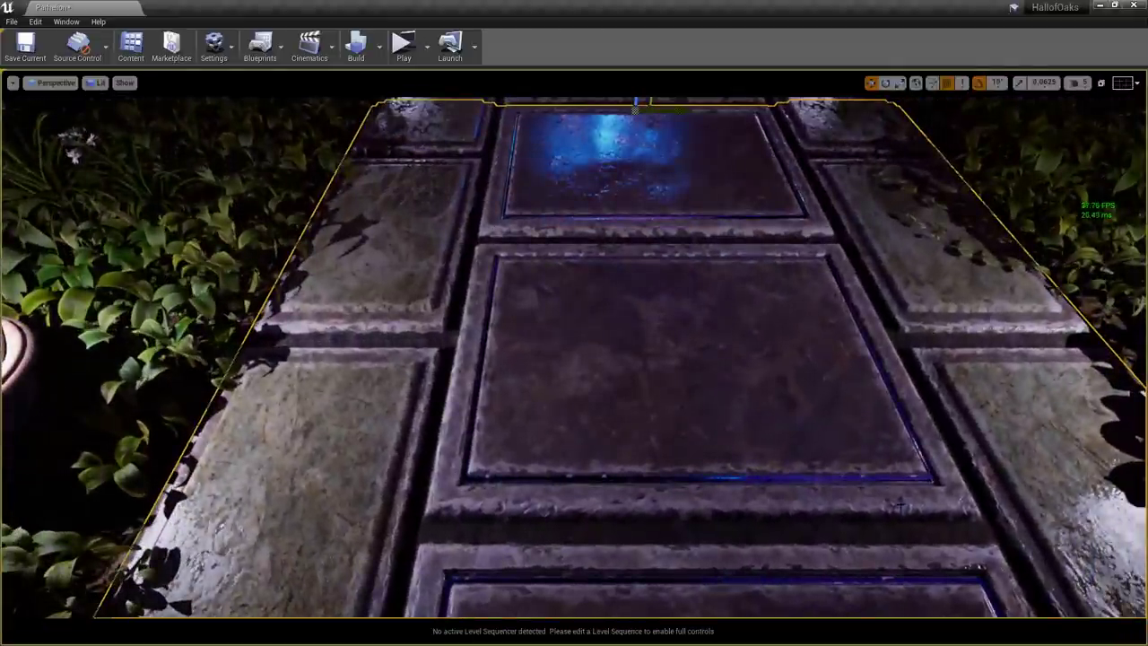
left_click_drag(767, 292, 760, 314, "alt")
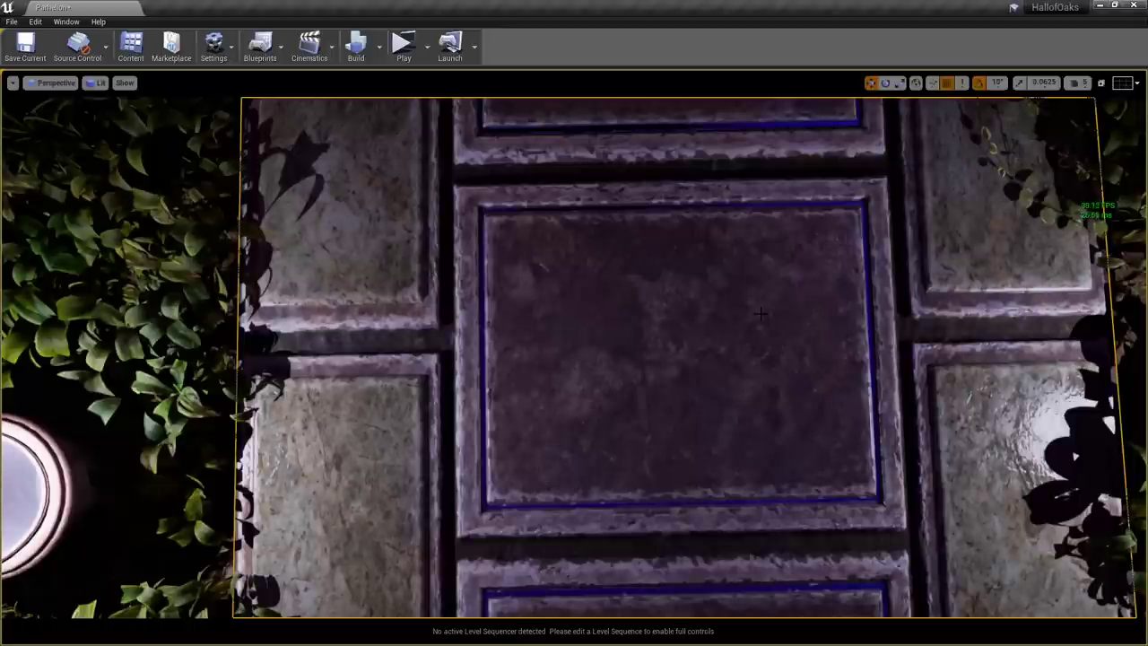
right_click_drag(760, 312, 651, 297)
right_click_drag(741, 272, 708, 274)
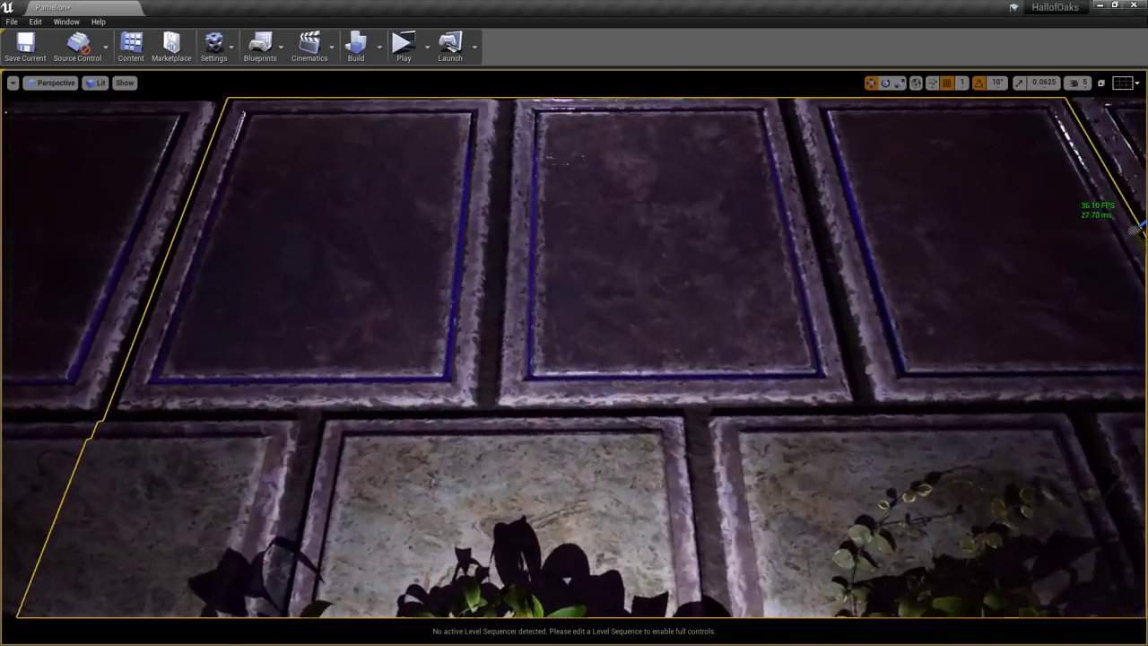
Show the path in game view without its outline, and examine the tile reflections from a low angle and along its length
right_click_drag(861, 280, 757, 314)
key("s")
right_click_drag(668, 298, 685, 279)
key("w")
key("g")
left_click_drag(686, 279, 789, 192, "alt")
right_click_drag(668, 283, 659, 307)
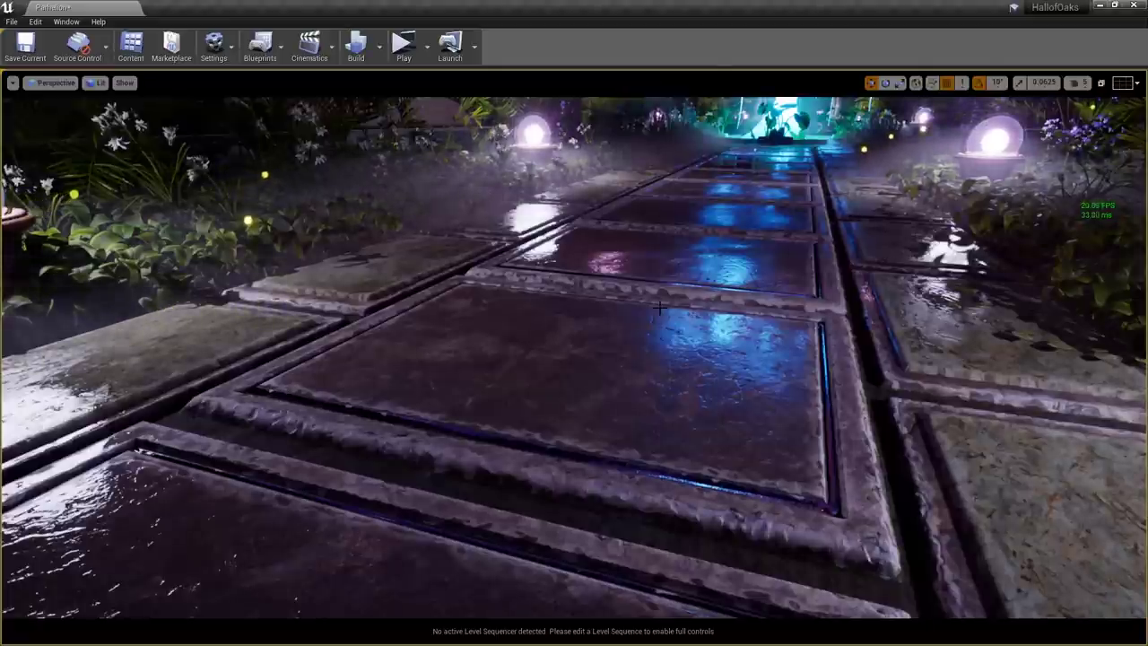
left_click_drag(659, 308, 686, 430, "alt")
right_click_drag(659, 308, 622, 339)
scroll(647, 319, "up", 2)
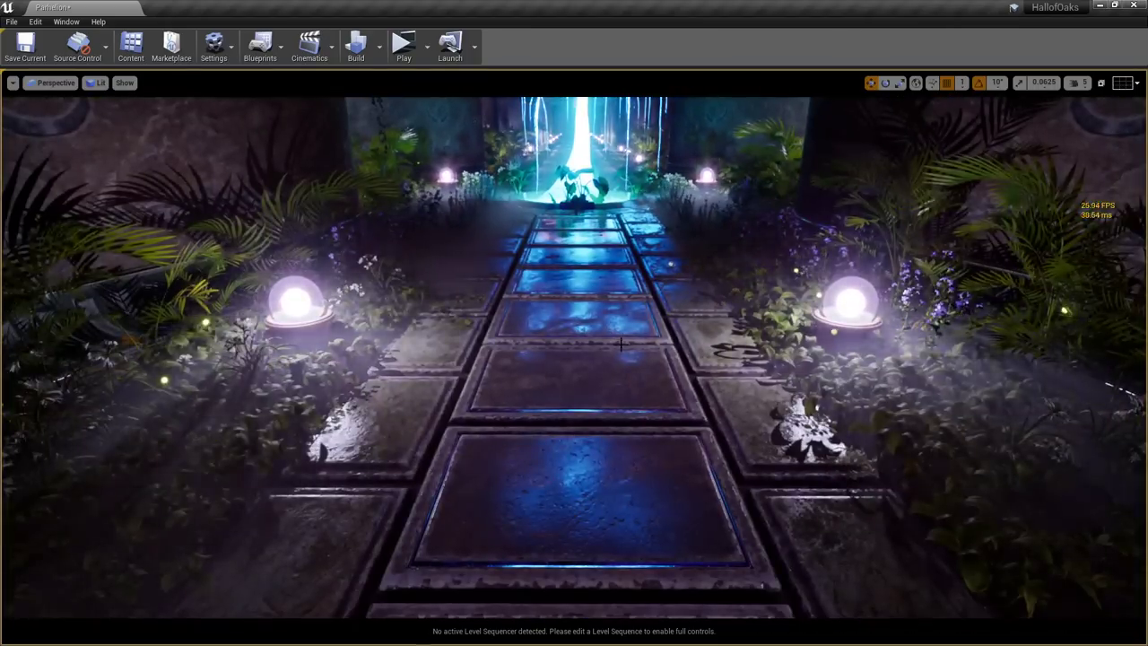
Bring up foliage painting, enlarge the foliage type list, and select the four bright-leaved ground-cover types
mouse_move(620, 344)
left_mouse_down()
mouse_move(616, 369)
mouse_move(626, 323)
left_mouse_up()
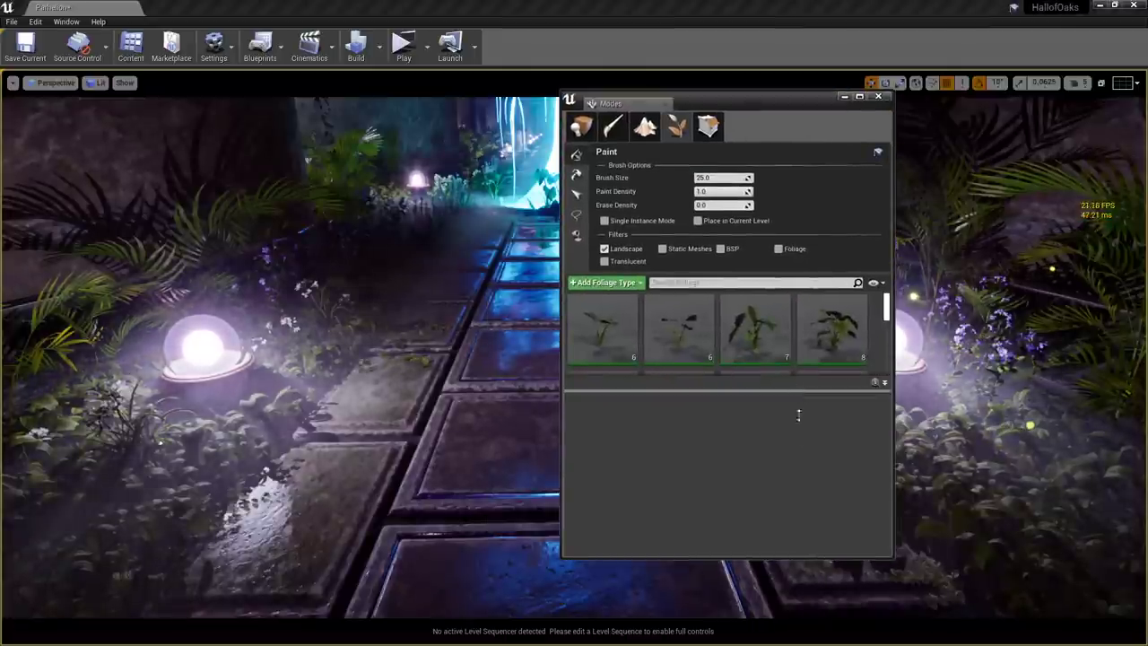
left_click_drag(798, 414, 798, 498)
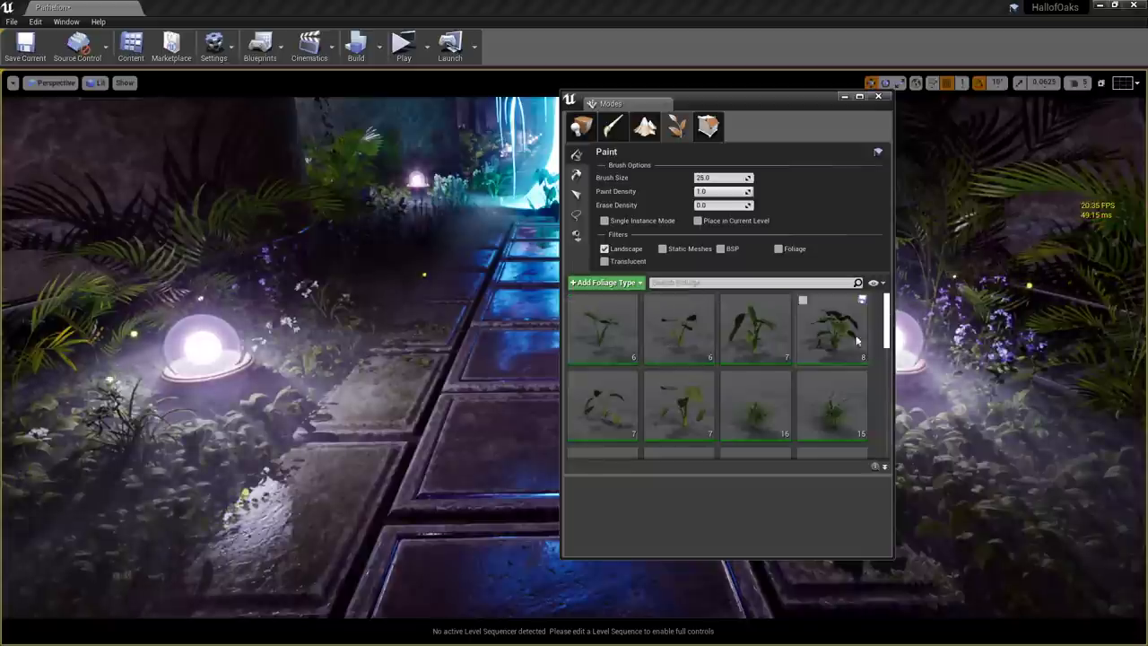
scroll(861, 348, "down", 5)
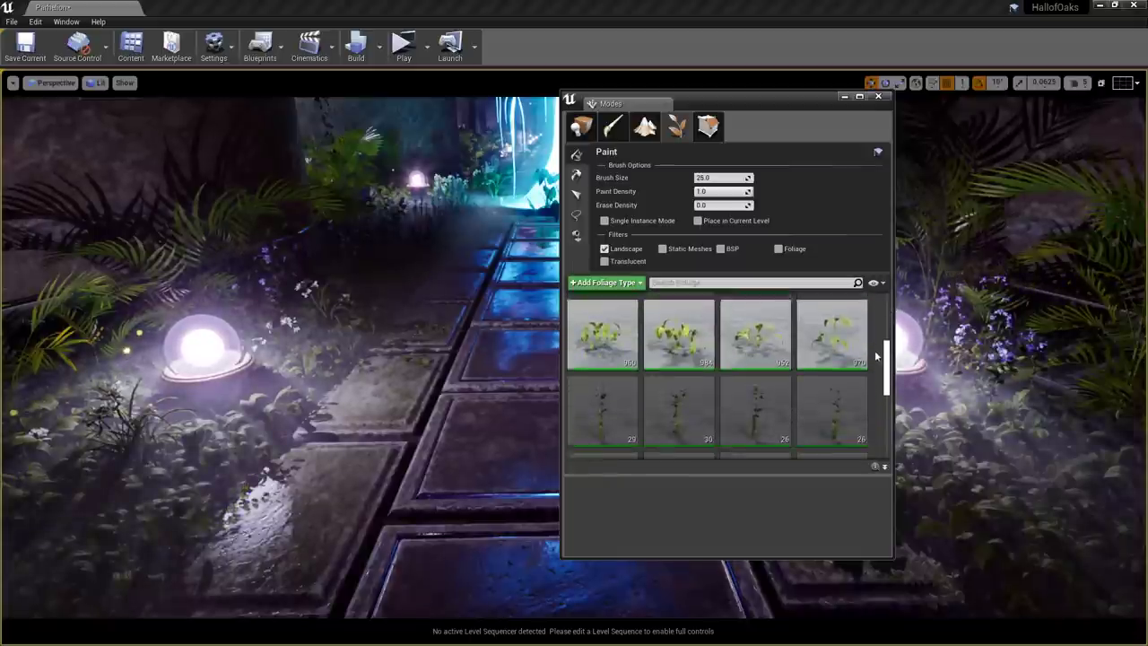
left_click(817, 339)
left_click(604, 357, "shift")
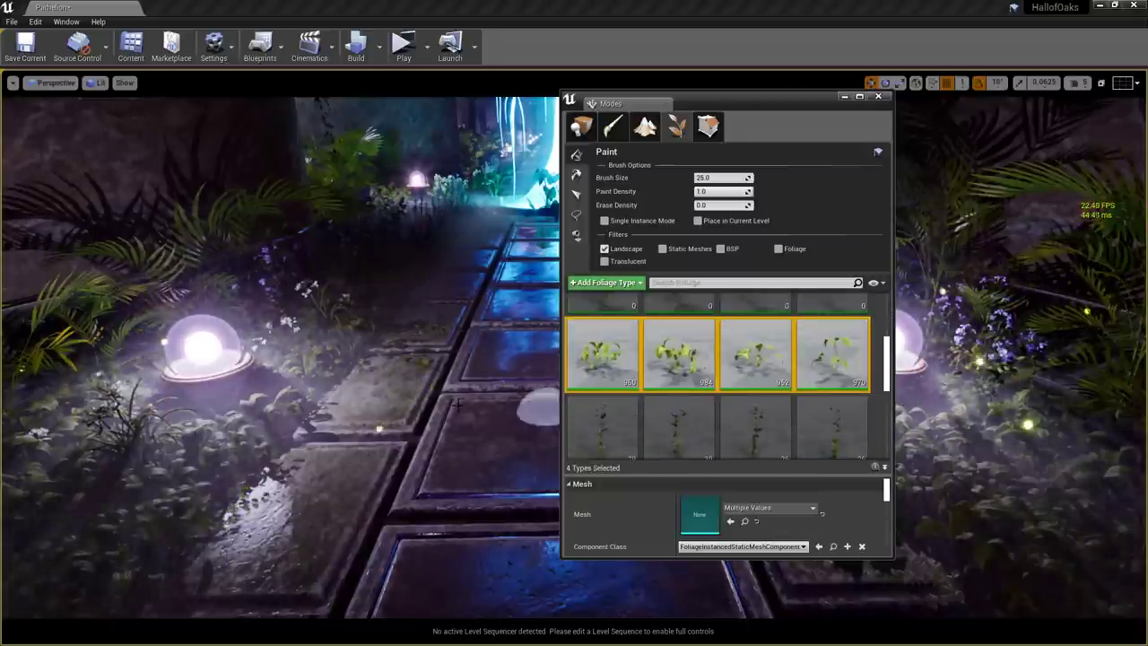
Enable static meshes as a foliage painting target and disable it again
key("w")
right_click_drag(463, 364, 456, 359)
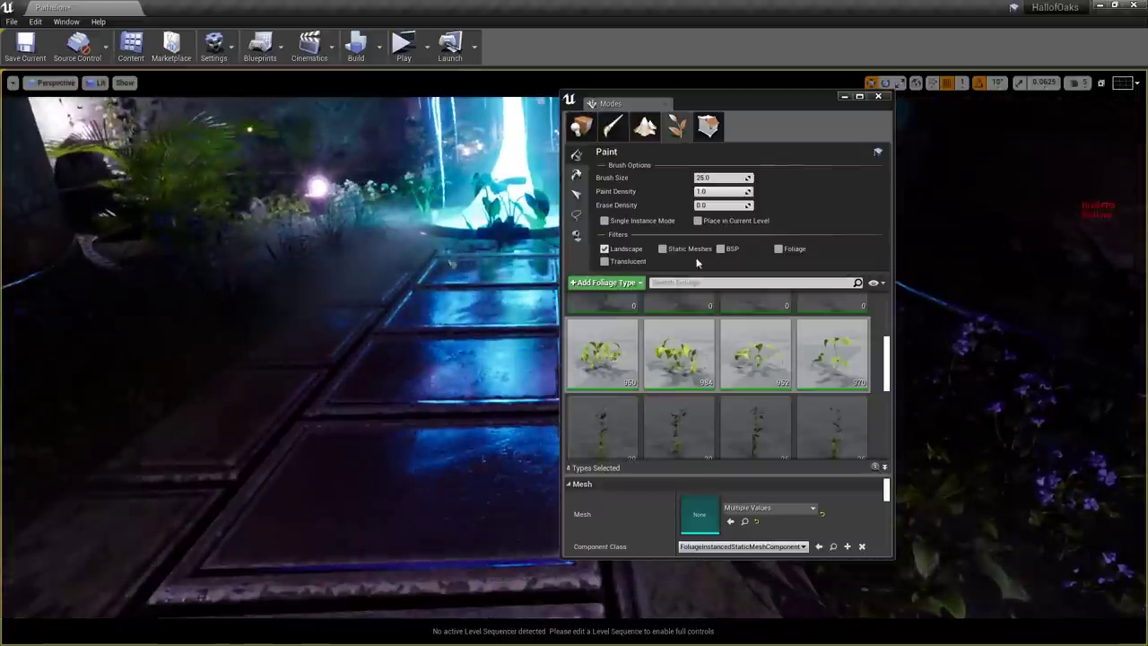
left_click(662, 249)
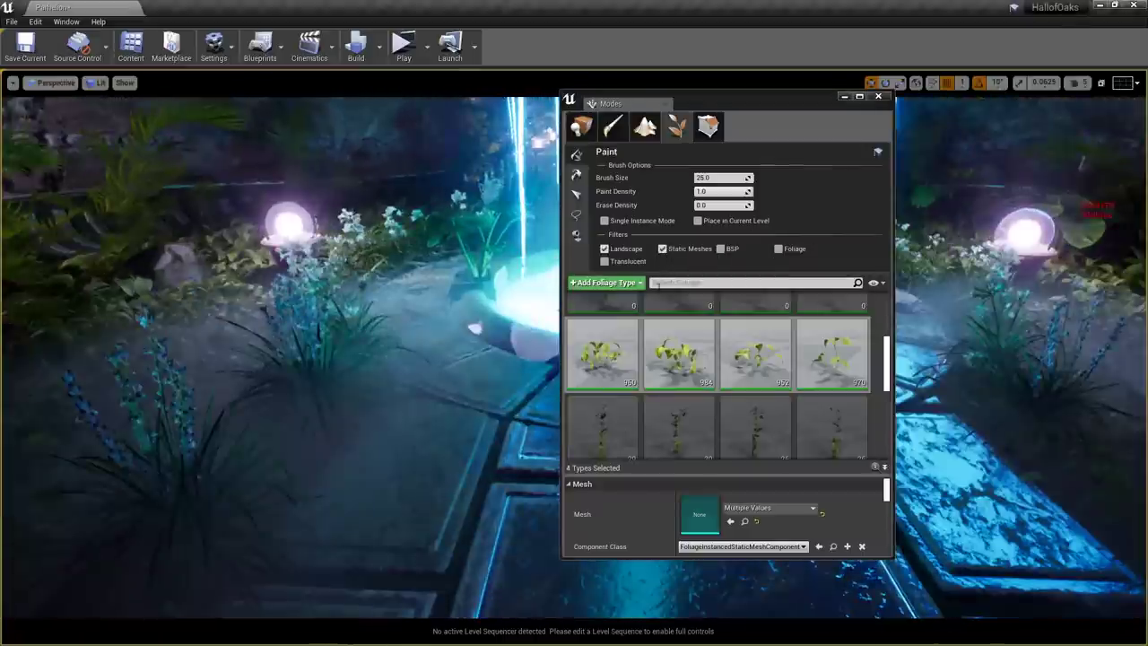
left_click(662, 249)
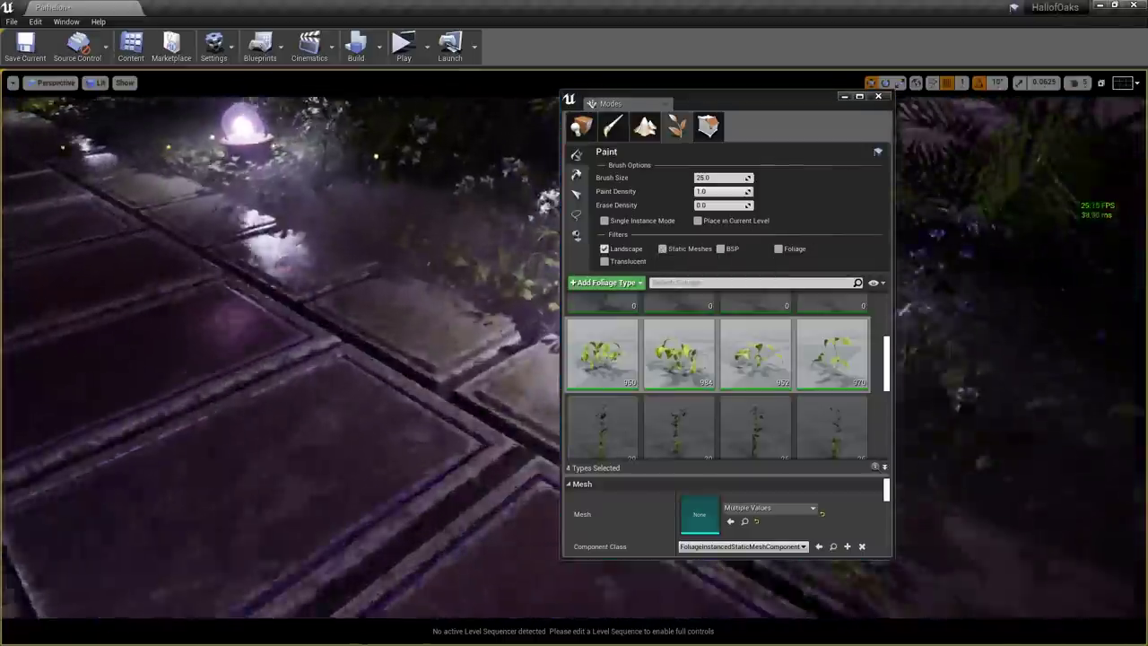
Switch to Unlit view, erase a patch of the selected ground cover beside the path, and return to Lit view
key("alt+3")
key("w")
right_click_drag(326, 412, 326, 412)
key("a")
mouse_move(326, 412)
left_mouse_down("shift")
mouse_move(389, 440)
mouse_move(479, 448)
mouse_move(179, 385)
mouse_move(401, 459)
left_mouse_up("shift")
key("a")
right_click_drag(367, 386, 371, 388)
key("alt+4")
key("d")
right_click_drag(326, 422, 328, 423)
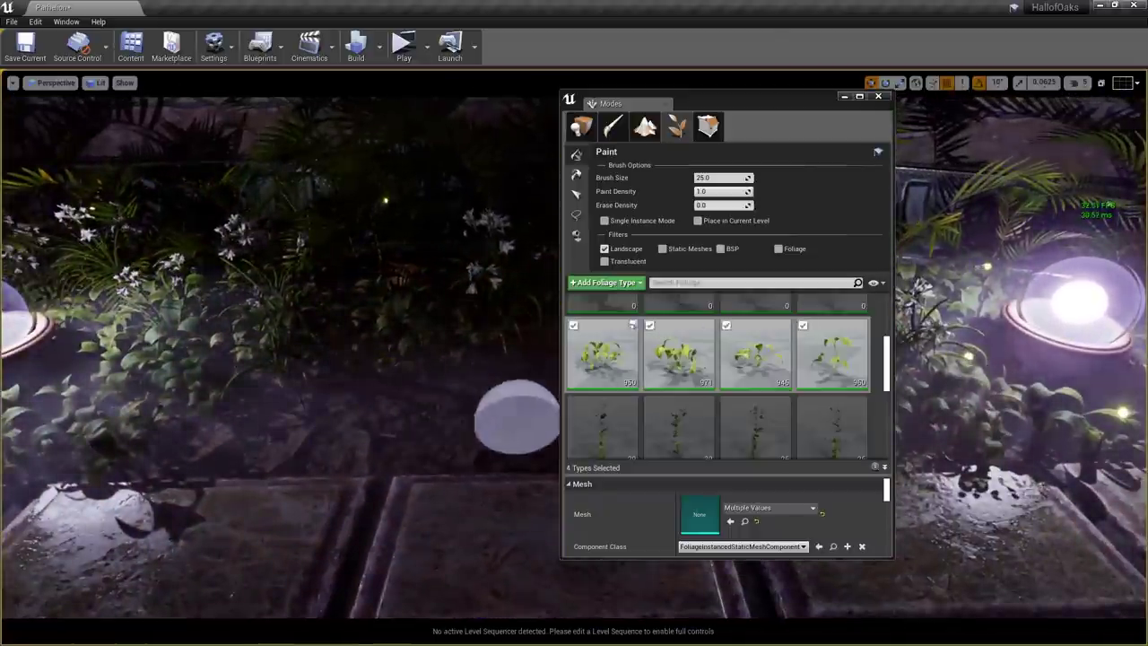
Move the foliage window clear of the planting bed and enlarge its settings area to show the painting density and radius
mouse_move(512, 410)
right_mouse_down()
mouse_move(555, 412)
mouse_move(516, 411)
right_mouse_up()
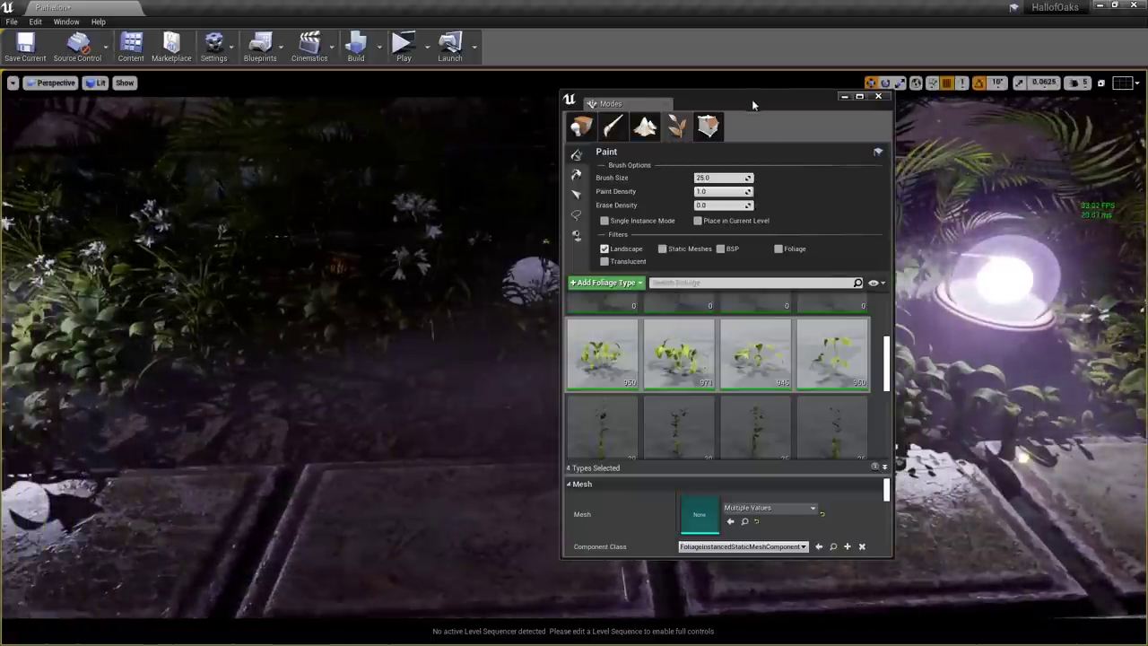
left_click_drag(756, 104, 975, 132)
right_click_drag(476, 431, 499, 422)
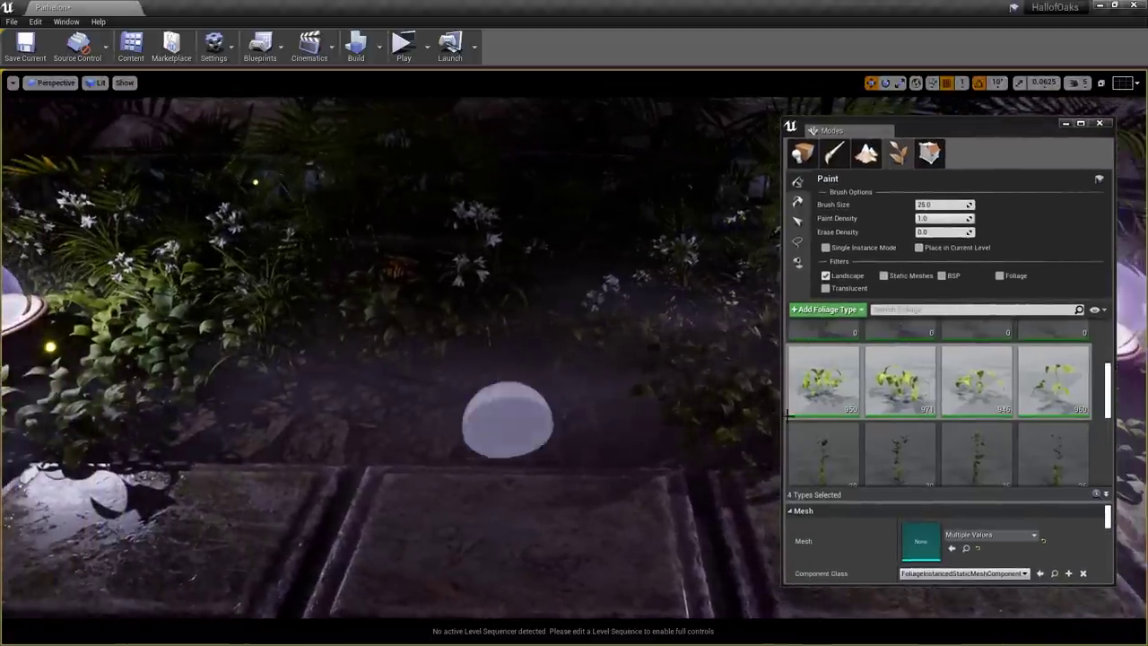
scroll(915, 538, "down", 2)
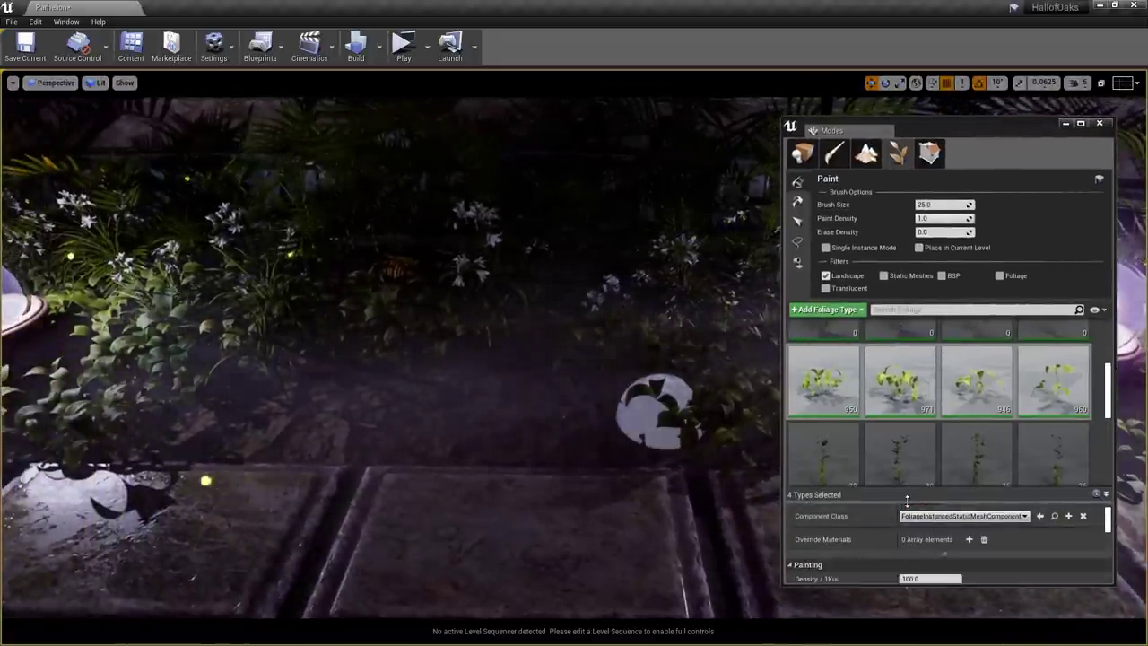
left_click_drag(906, 490, 913, 359)
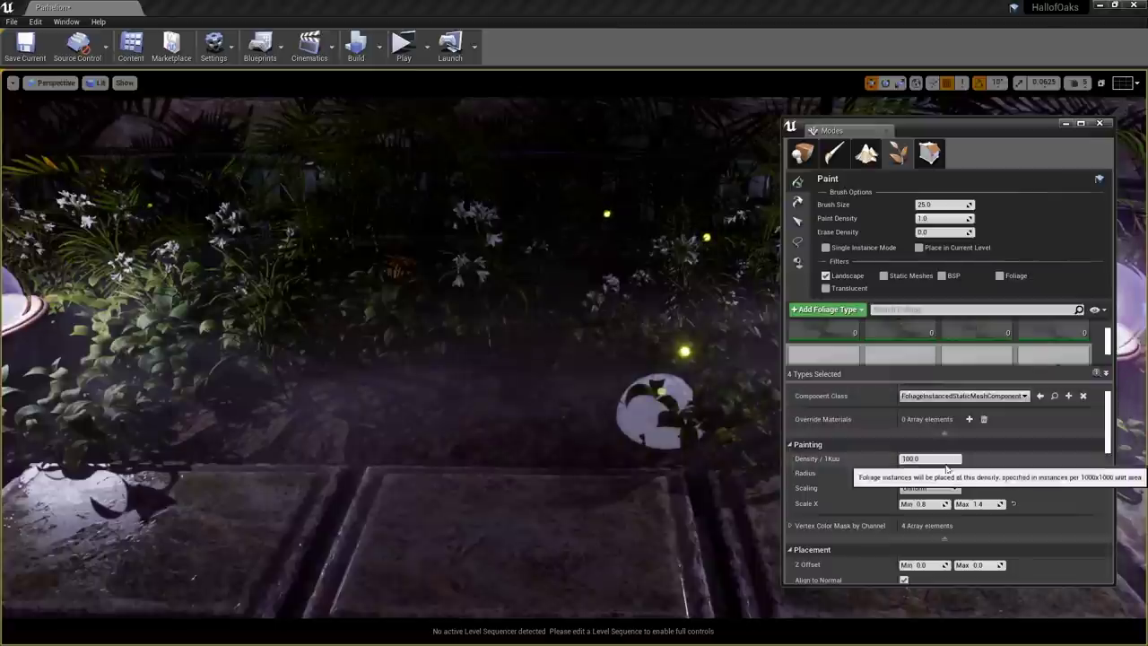
left_click(936, 473)
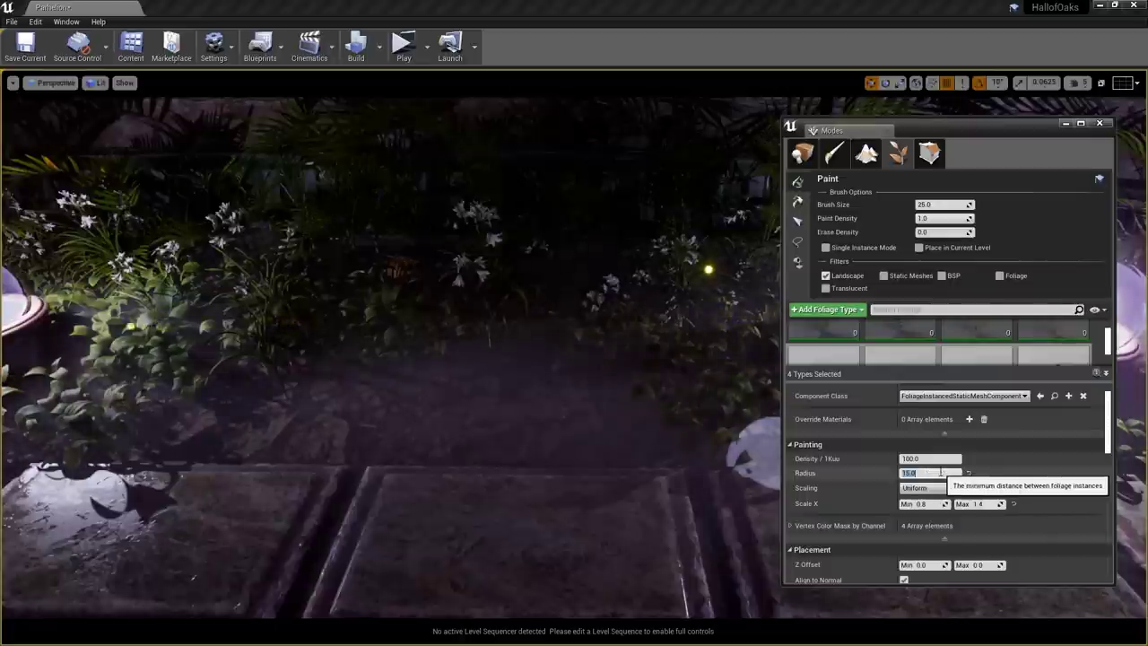
Switch from foliage painting to placement mode and select the path tiles in front of the planting bed
mouse_move(405, 431)
right_mouse_down()
mouse_move(405, 394)
mouse_move(405, 449)
mouse_move(314, 421)
mouse_move(421, 420)
mouse_move(386, 422)
right_mouse_up()
key("s")
key("shift+1")
left_click(403, 436)
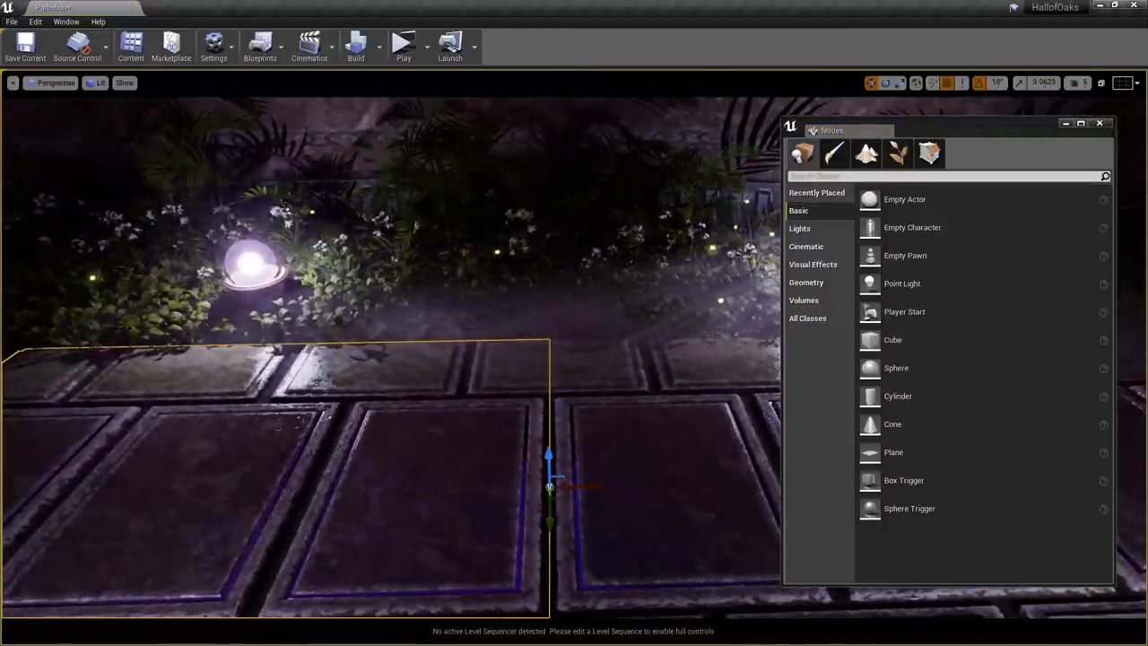
Return to foliage painting and select the four bright-leaved ground-cover types LilyV1 to LilyV4
mouse_move(386, 421)
right_mouse_down()
mouse_move(393, 448)
mouse_move(389, 435)
right_mouse_up()
key("shift+4")
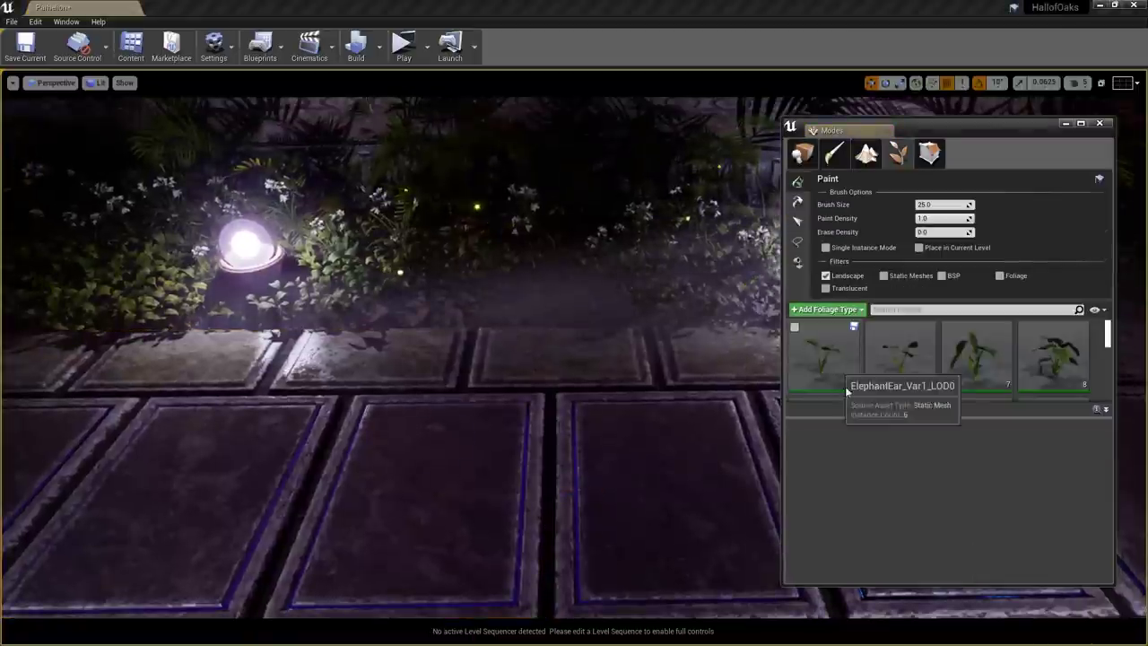
scroll(847, 386, "down", 5)
left_click(843, 376)
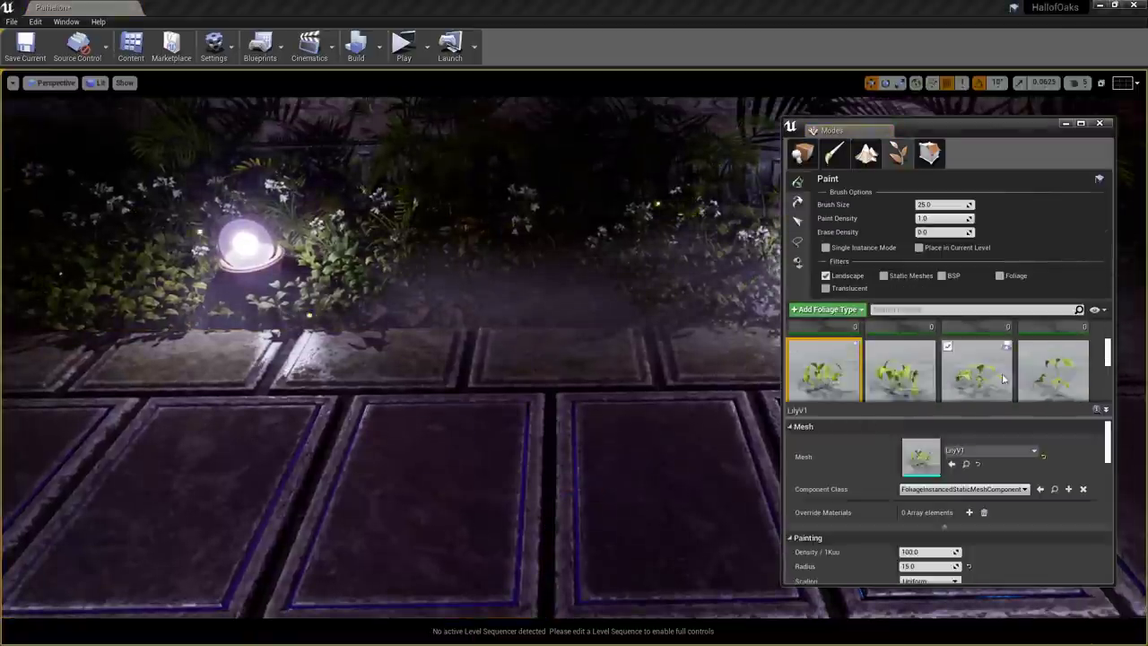
left_click(1031, 377, "shift")
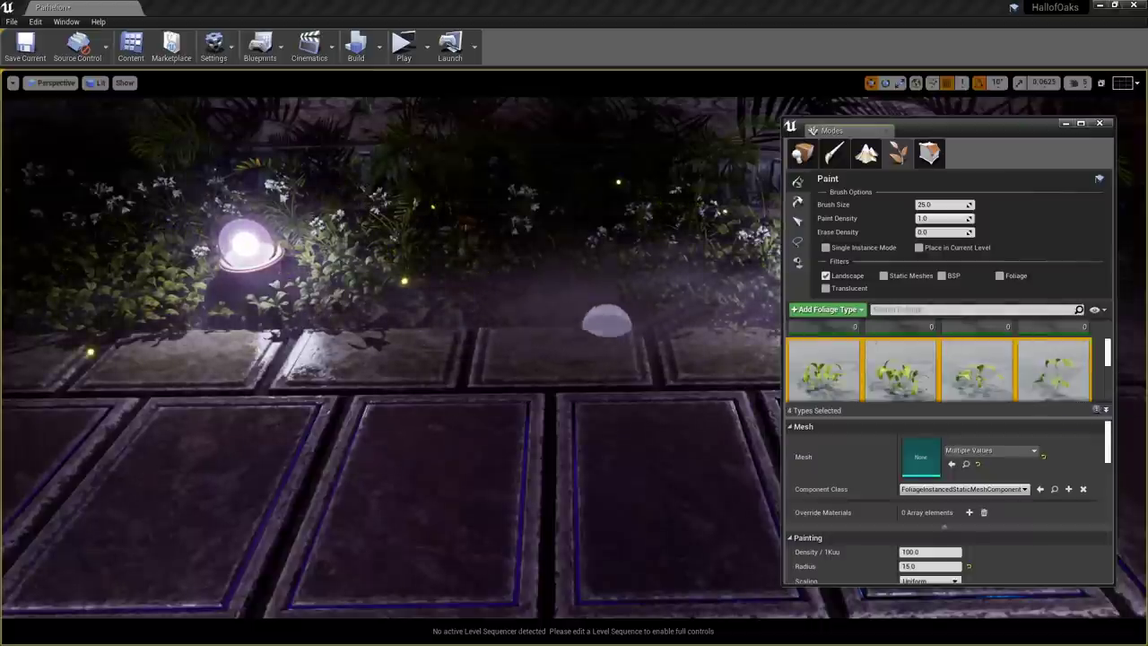
mouse_move(609, 332)
right_mouse_down()
mouse_move(632, 360)
mouse_move(619, 333)
right_mouse_up()
key("w")
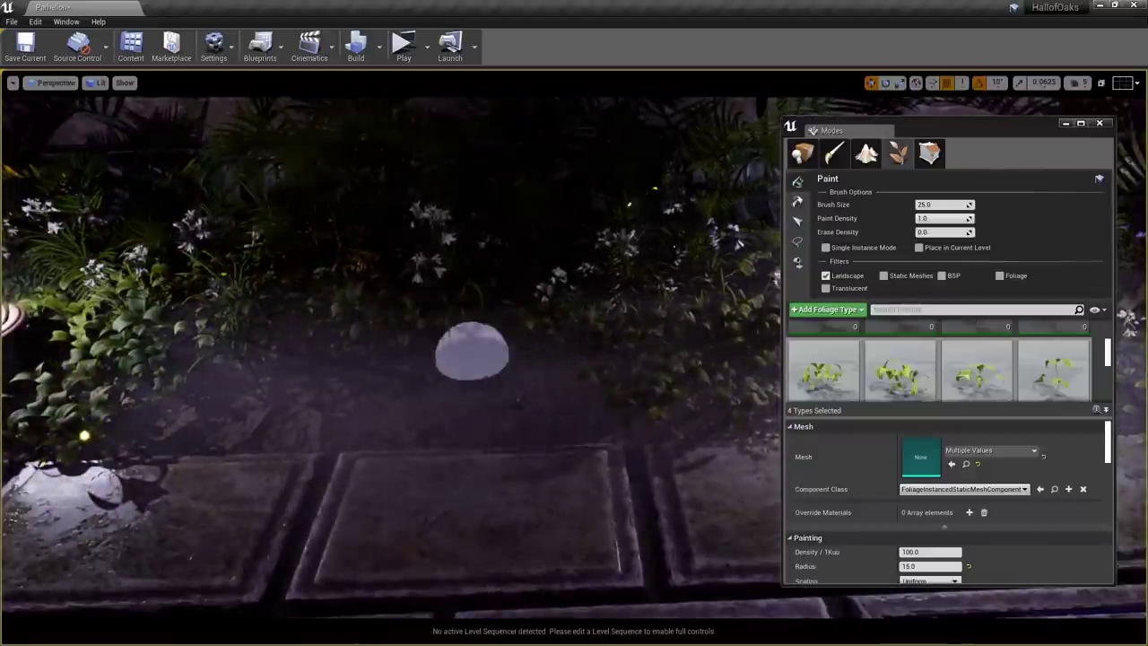
scroll(1050, 380, "down", 1)
left_click(1046, 375)
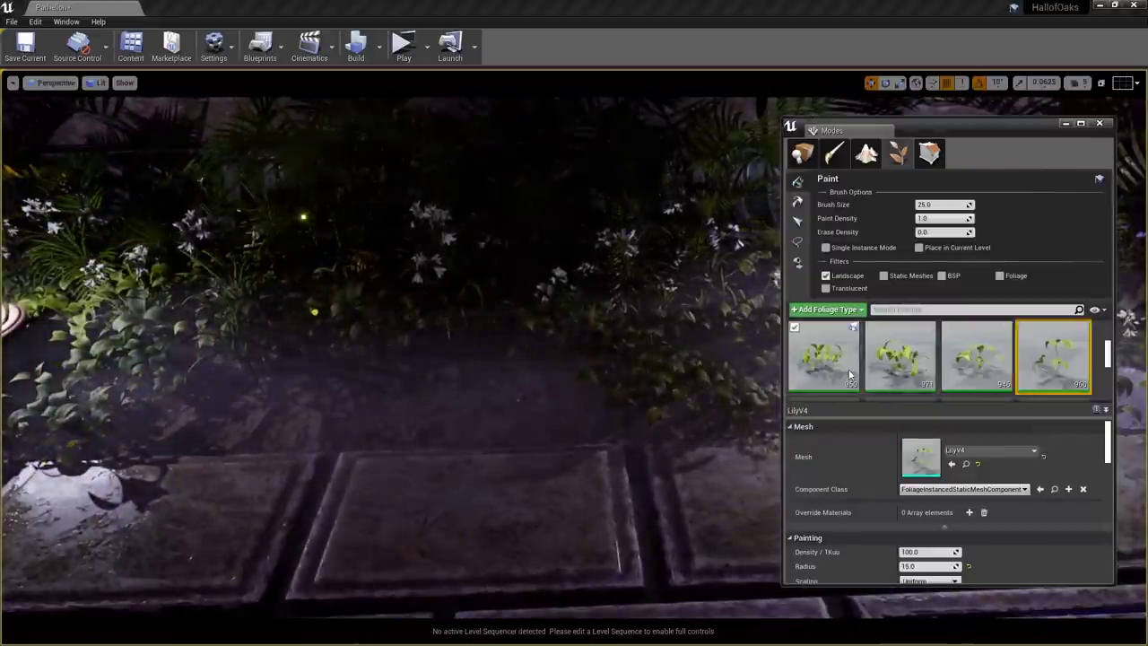
left_click(850, 377, "shift")
Reset Scale X to 1.0 minimum and maximum, and paint ground cover over the bare soil in Unlit view
scroll(1013, 497, "down", 3)
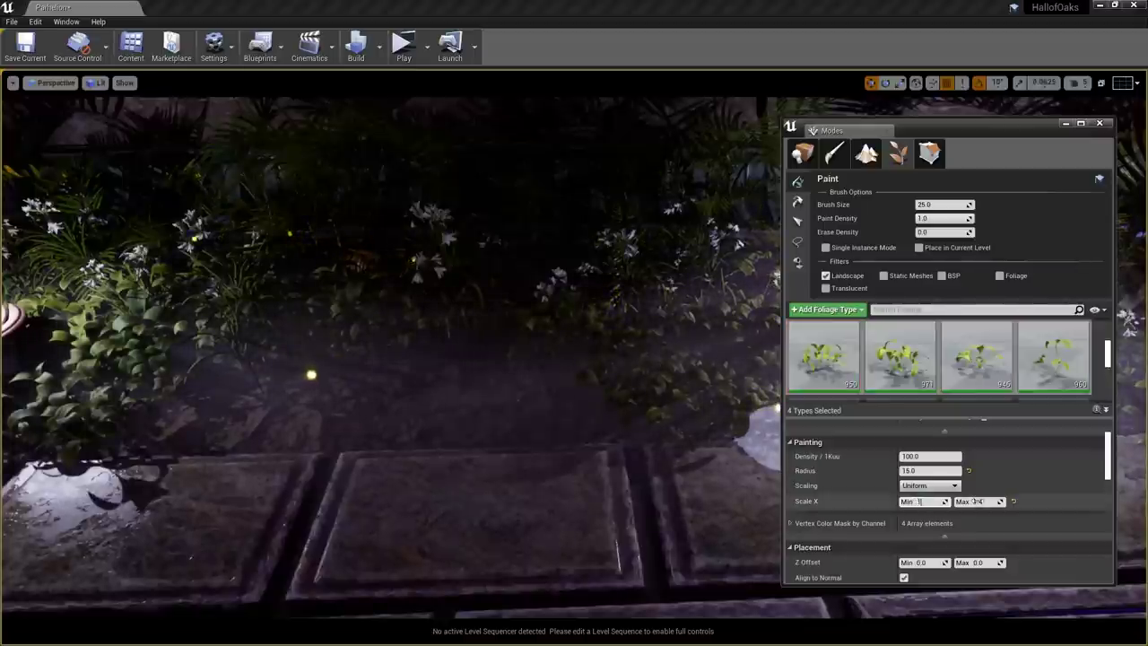
left_click(1013, 501)
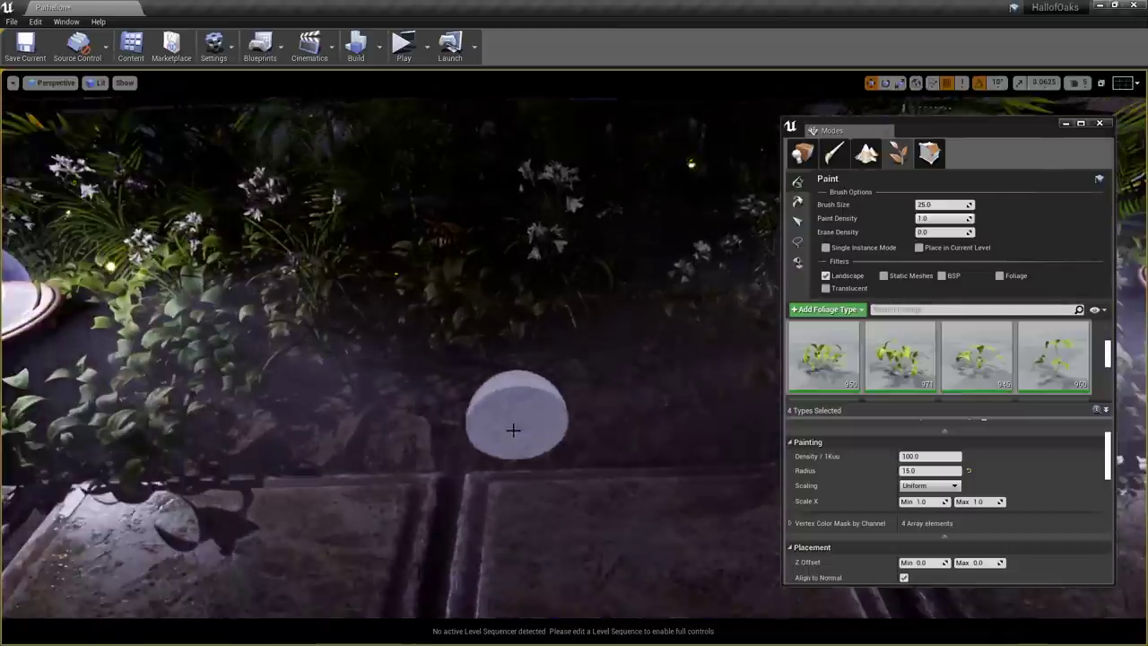
key("alt+3")
mouse_move(383, 429)
left_mouse_down()
mouse_move(299, 433)
mouse_move(669, 423)
mouse_move(599, 366)
left_mouse_up()
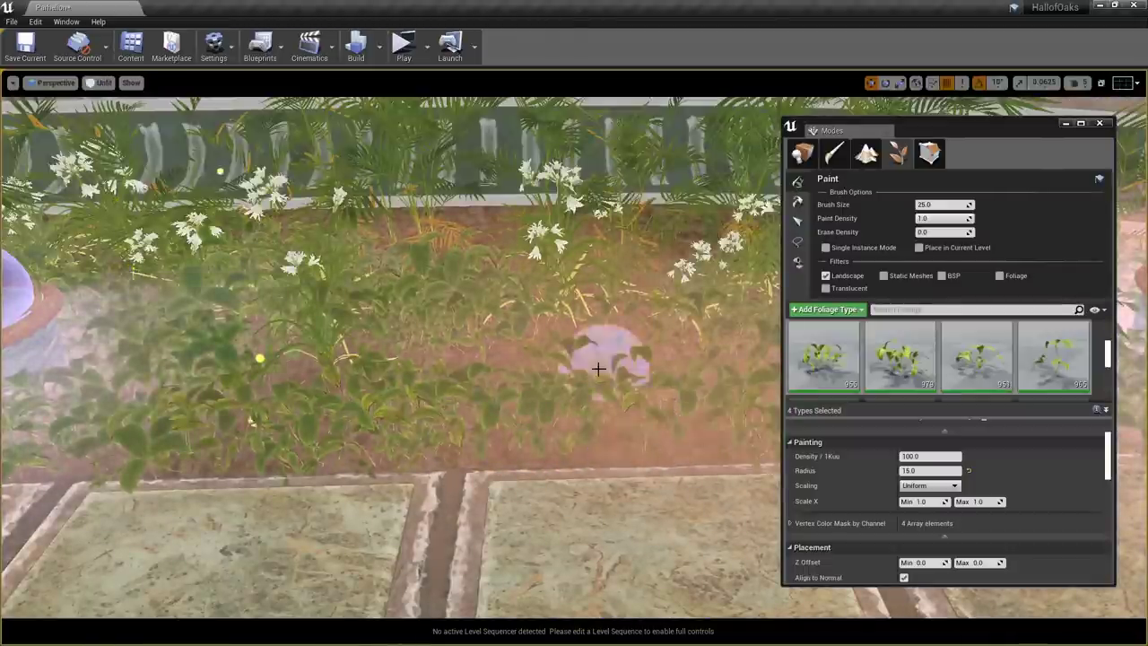
Compare the uniformly sized ground cover in Lit and Unlit views, and erase it from the soil patch
mouse_move(318, 437)
right_mouse_down()
mouse_move(314, 314)
mouse_move(314, 386)
mouse_move(327, 282)
mouse_move(325, 354)
right_mouse_up()
key("alt+4")
right_click_drag(597, 379, 597, 380)
key("alt+3")
right_click_drag(556, 494, 556, 494)
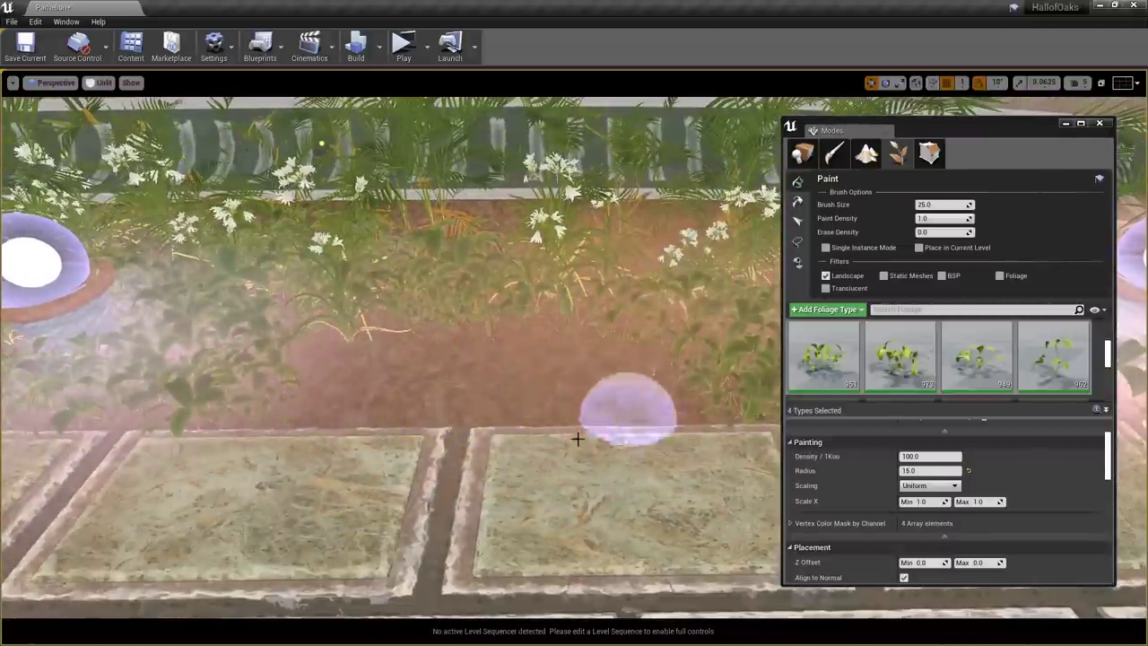
Set Scale X to 0.8 minimum and 1.5 maximum, and repaint ground cover over the bare soil beside the path
left_click(923, 512)
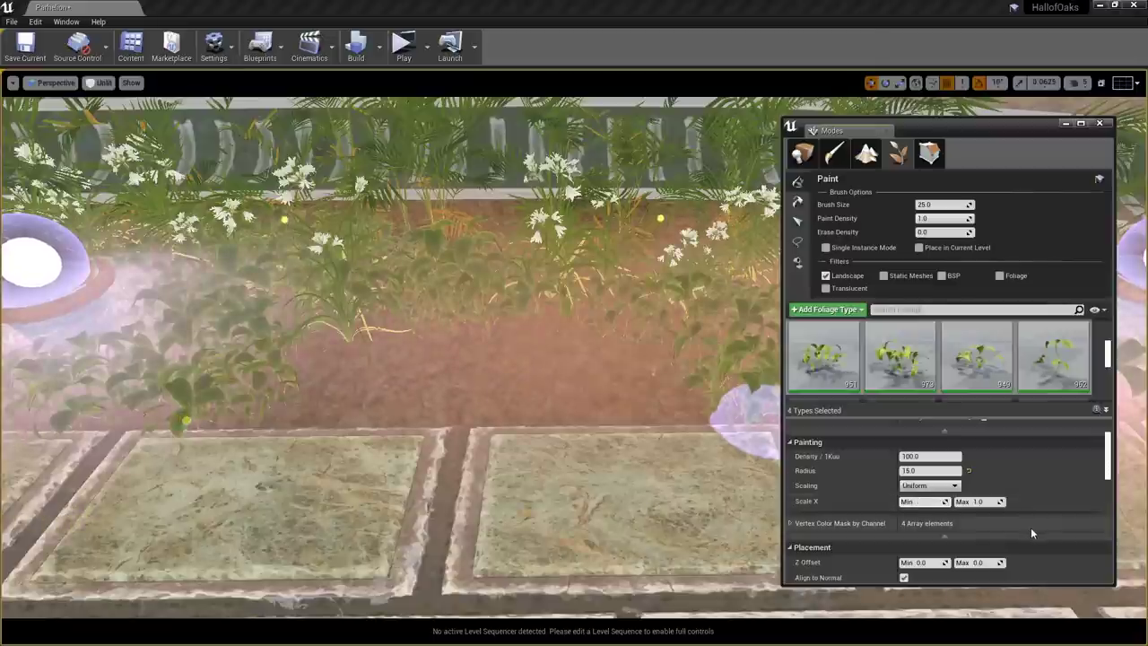
type("0.8")
key("Tab")
type("1.5")
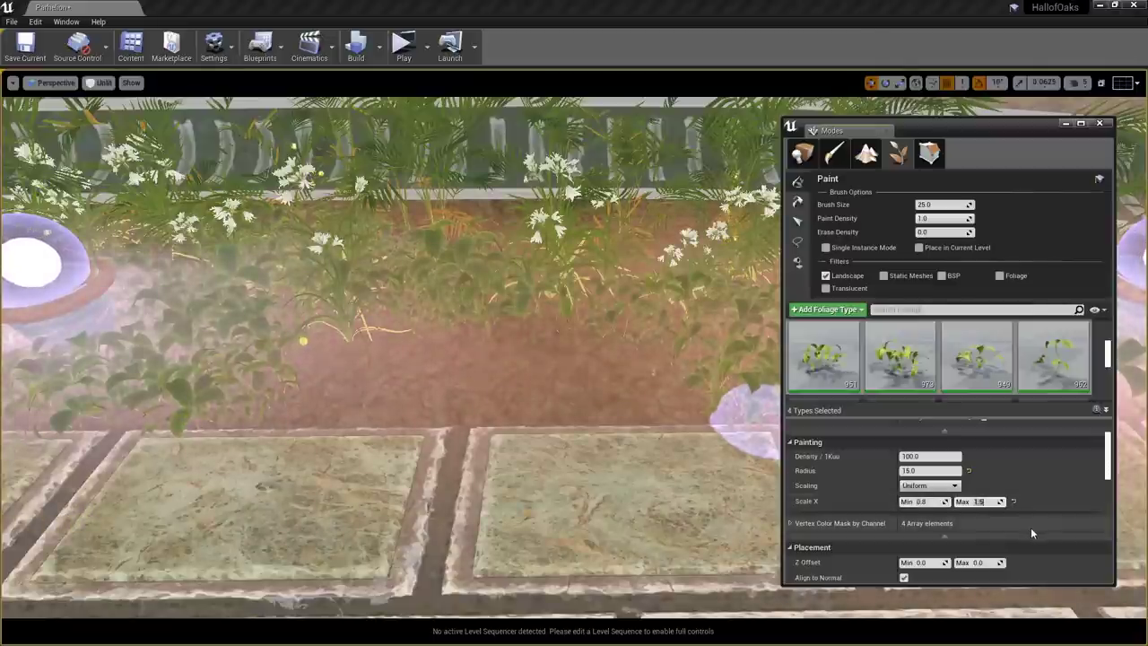
mouse_move(398, 386)
left_mouse_down()
mouse_move(607, 385)
mouse_move(351, 410)
mouse_move(641, 406)
left_mouse_up()
Examine the size variation of the repainted ground cover from several distances in Lit and Unlit views
mouse_move(632, 446)
right_mouse_down()
mouse_move(632, 359)
mouse_move(632, 475)
mouse_move(637, 452)
mouse_move(630, 462)
mouse_move(653, 454)
mouse_move(649, 427)
right_mouse_up()
key("s")
key("w")
key("alt+4")
key("s")
key("alt+3")
Enable static meshes as a foliage painting target and set the Z Offset minimum and maximum to -20
scroll(1018, 513, "down", 2)
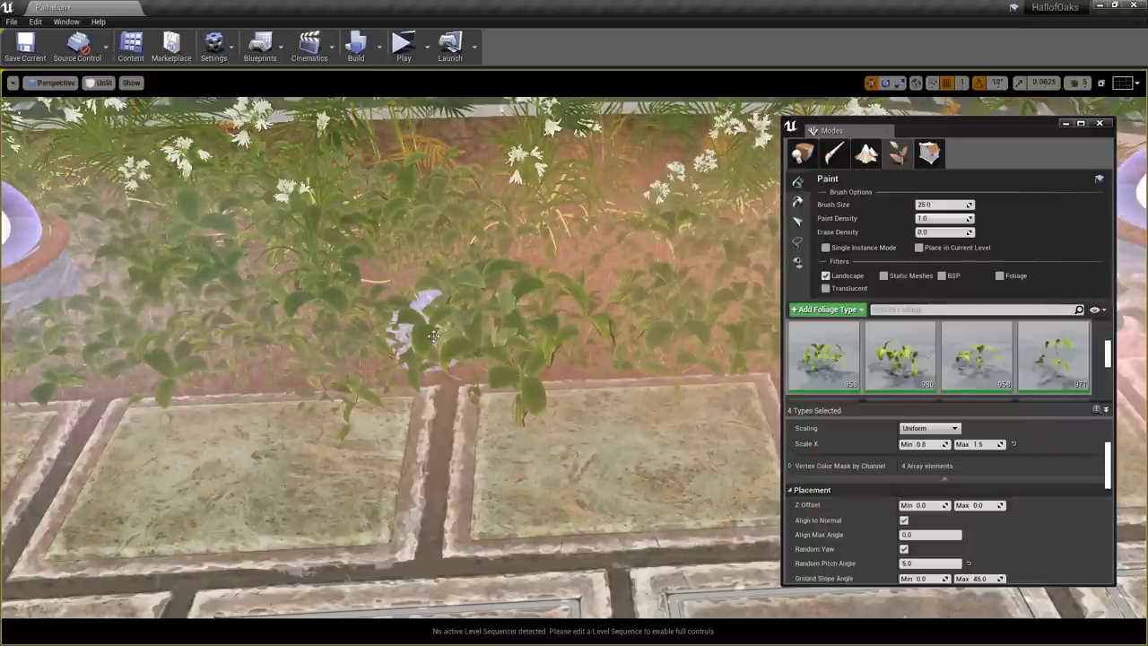
key("s")
right_click_drag(617, 491, 612, 506)
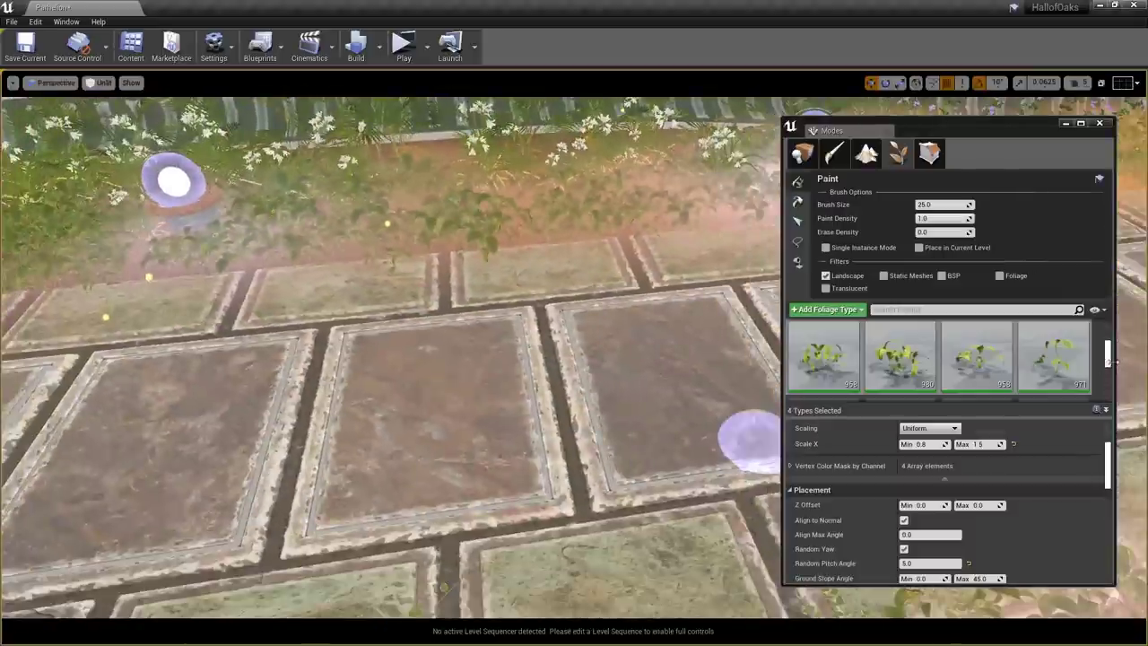
left_click(884, 276)
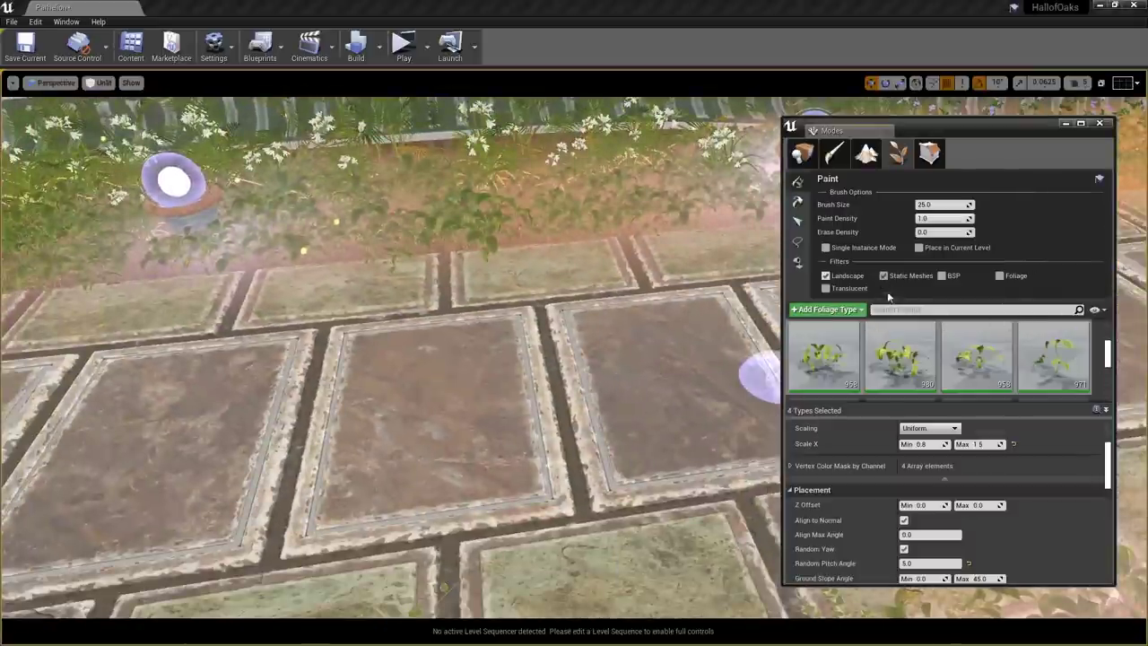
right_click_drag(644, 384, 758, 376)
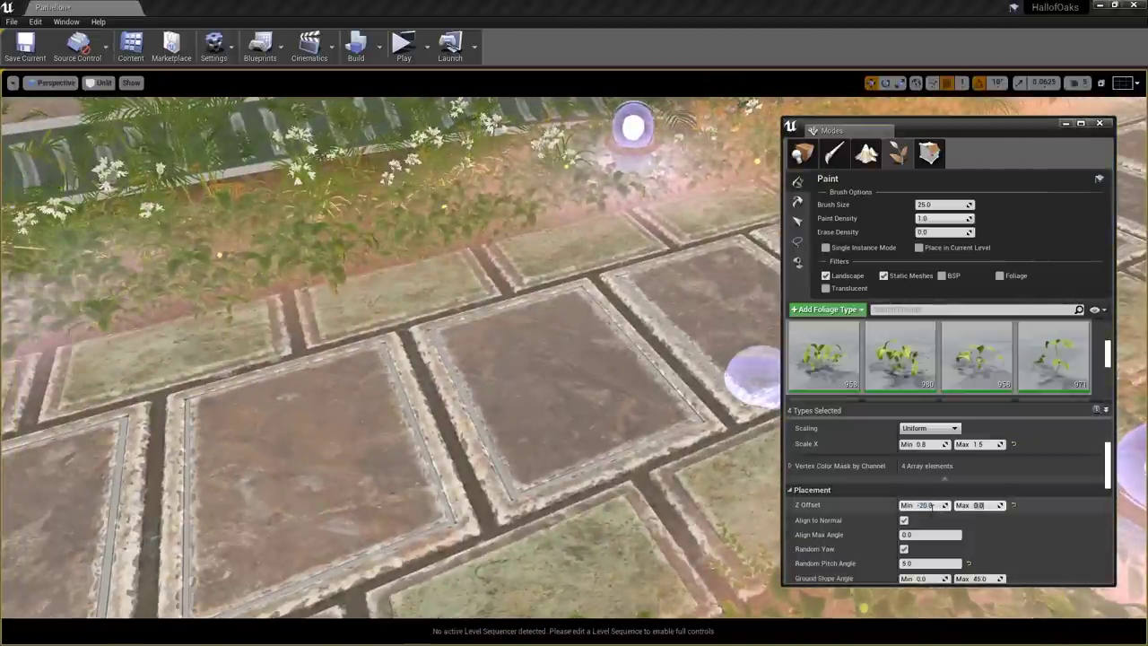
type("-2")
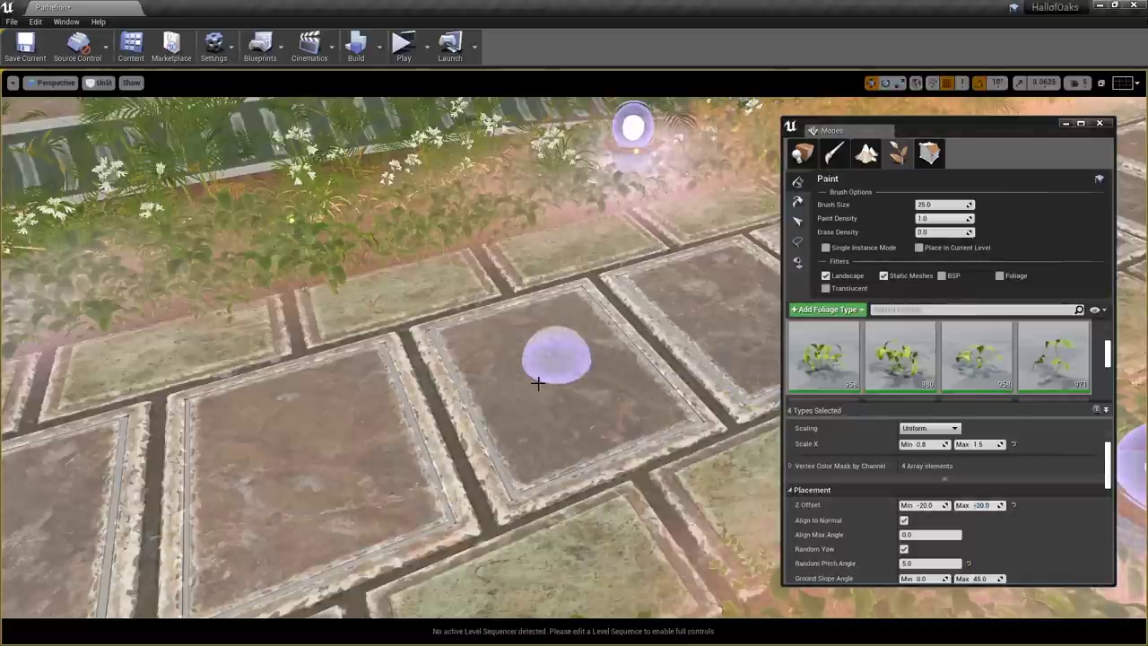
Paint ground cover on a brown path tile and inspect how deep it sits in Lit and Unlit views
left_click(551, 396)
mouse_move(710, 419)
right_mouse_down()
mouse_move(724, 381)
mouse_move(714, 425)
mouse_move(706, 391)
mouse_move(692, 428)
mouse_move(680, 431)
mouse_move(699, 423)
right_mouse_up()
key("alt+4")
right_click_drag(677, 474, 653, 438)
key("alt+3")
Erase the sunken ground cover from the path tile, using a brush size of 50
mouse_move(466, 364)
left_mouse_down("shift")
mouse_move(648, 338)
mouse_move(609, 290)
mouse_move(541, 297)
left_mouse_up("shift")
left_click(541, 297)
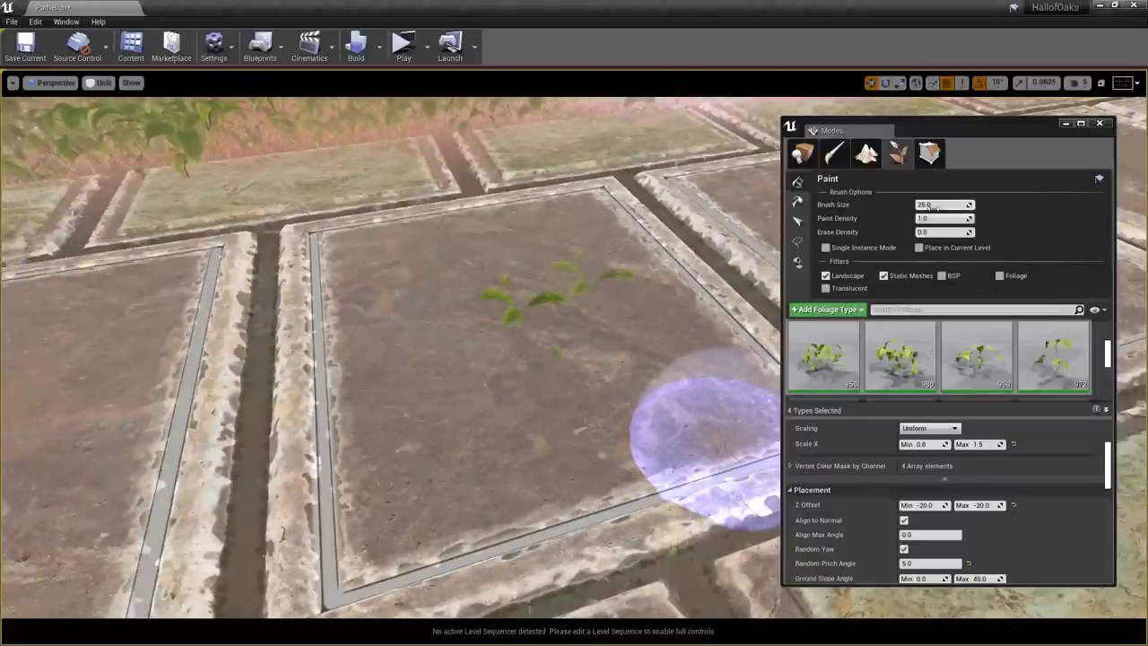
type("5")
key("Return")
left_click_drag(538, 389, 619, 321, "shift")
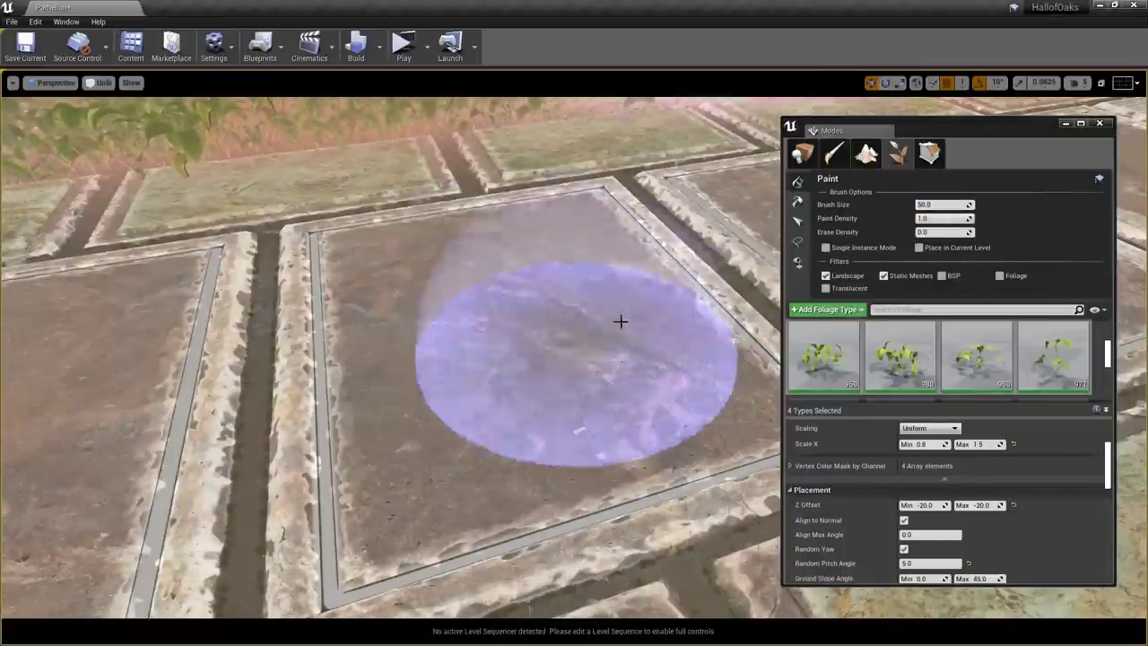
Set the brush size to 25 and return the Z Offset minimum and maximum to 0
left_click(953, 205)
type("25")
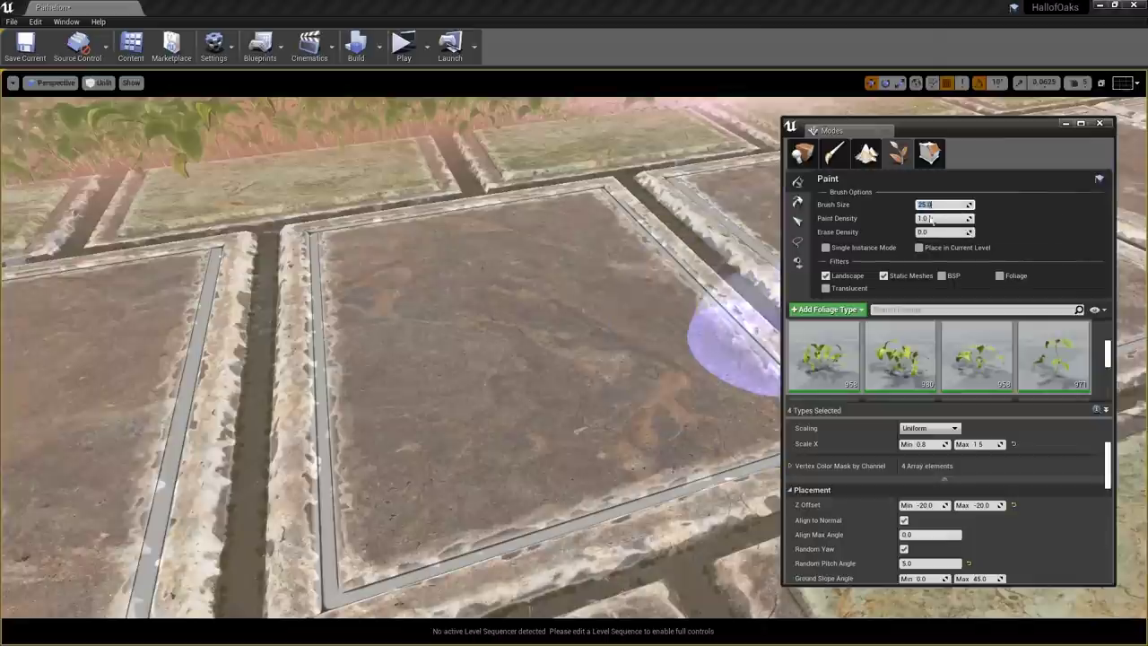
key("Return")
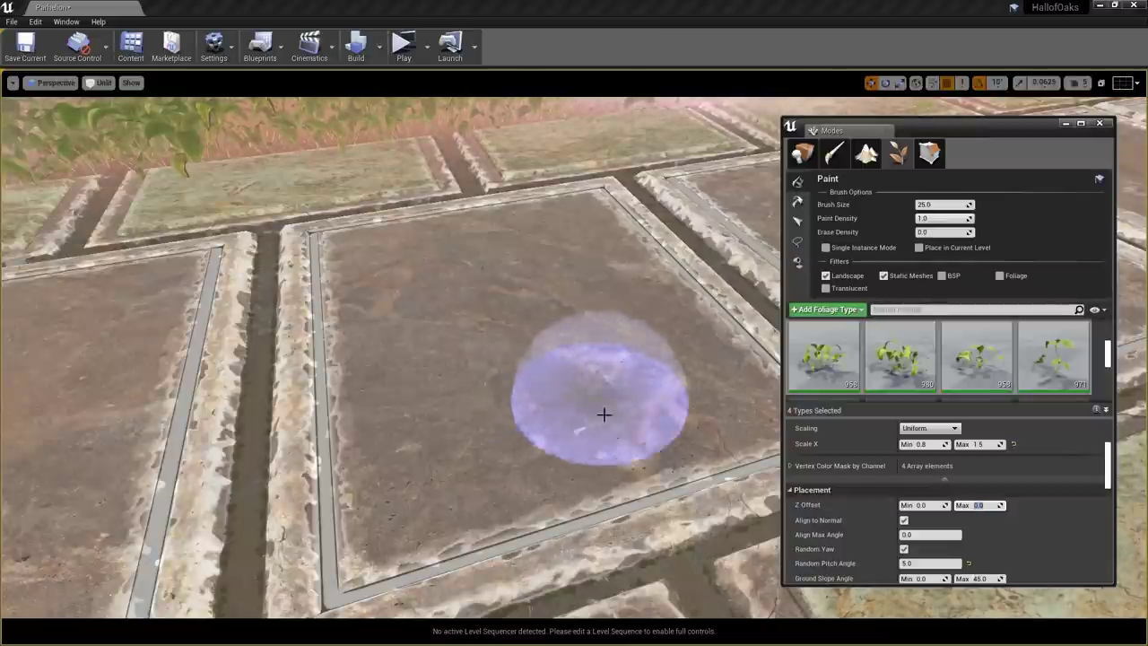
Set the Random Pitch Angle to 70 and paint ground cover on a brown path tile
right_click_drag(602, 412, 154, 310)
mouse_move(609, 443)
right_mouse_down()
mouse_move(574, 431)
mouse_move(627, 453)
mouse_move(609, 444)
right_mouse_up()
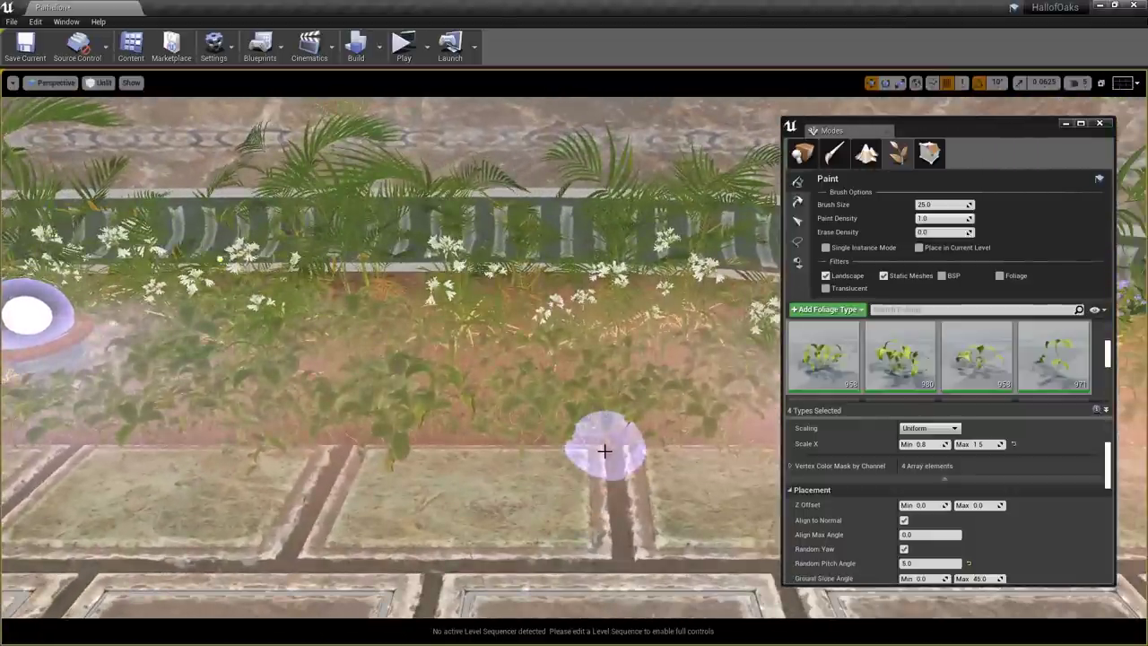
scroll(986, 385, "down", 1)
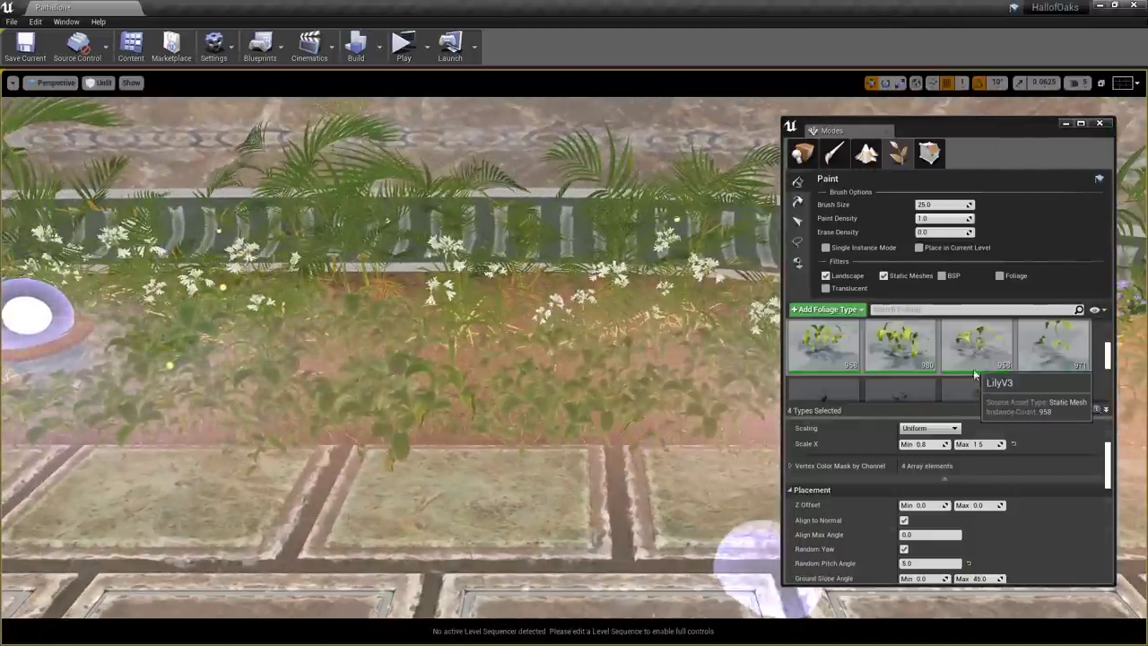
scroll(1025, 466, "down", 2)
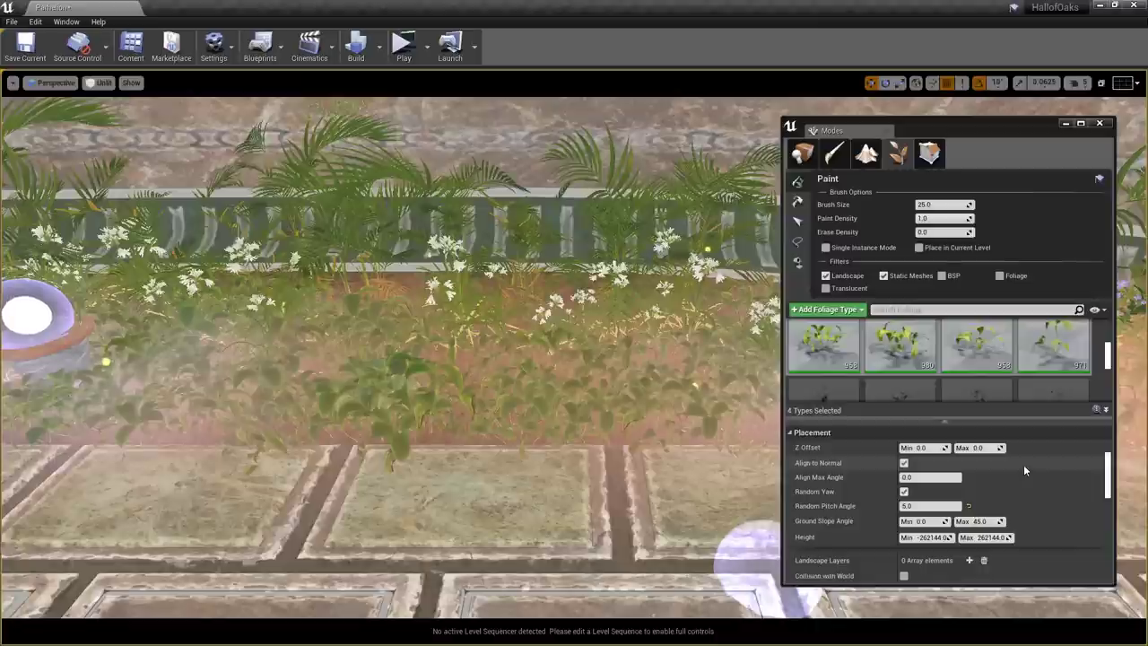
scroll(1023, 465, "down", 1)
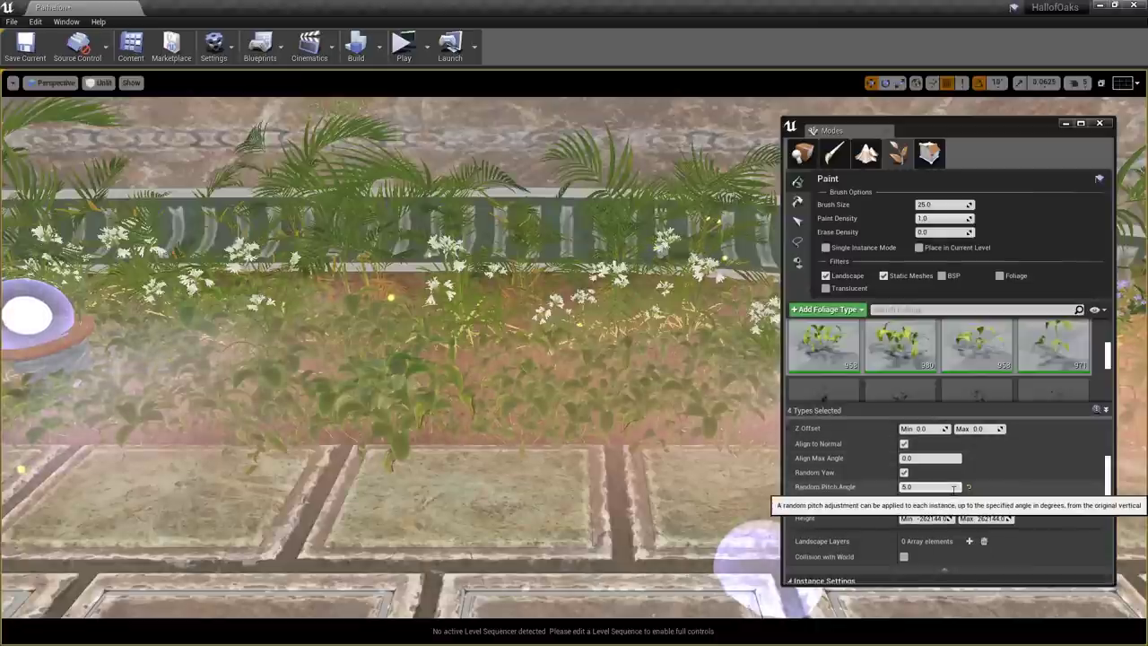
scroll(576, 450, "up", 4)
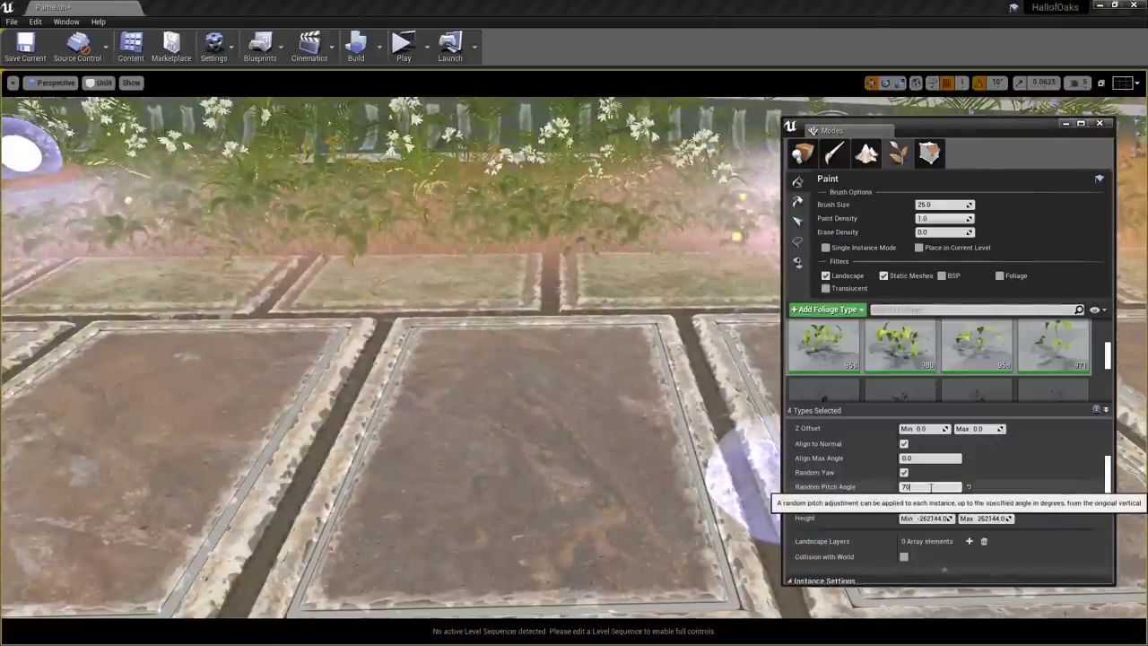
key("Return")
mouse_move(498, 392)
left_mouse_down()
mouse_move(578, 449)
mouse_move(571, 506)
mouse_move(513, 507)
left_mouse_up()
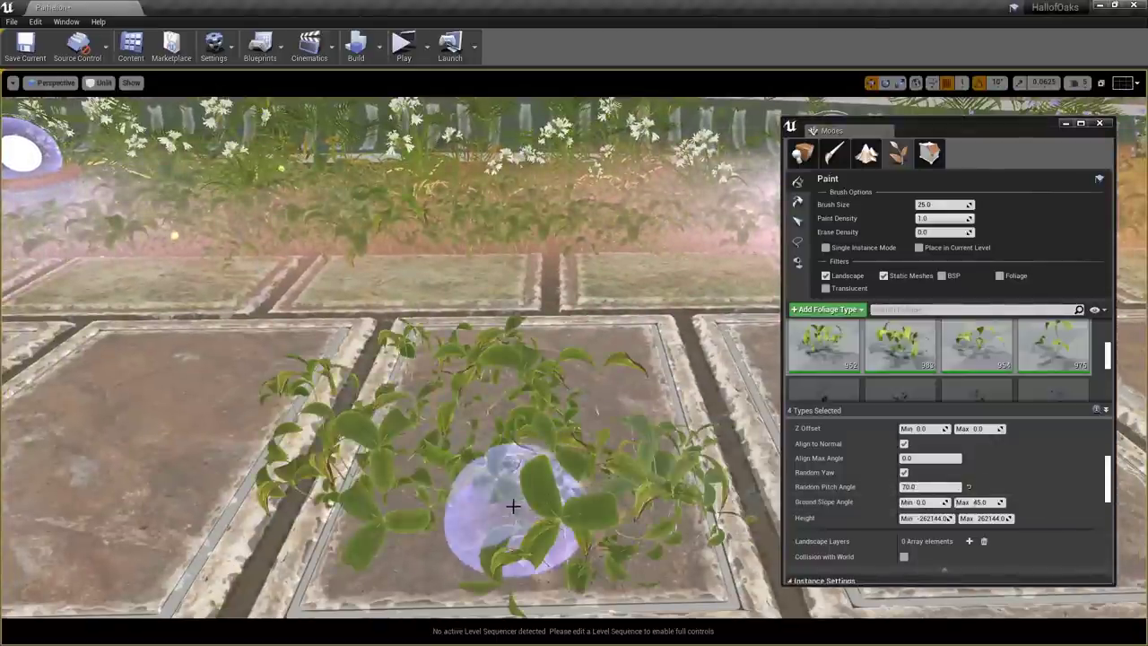
Examine the tilt of the ground-cover plants on the path tile from several angles
mouse_move(512, 507)
right_mouse_down()
mouse_move(475, 430)
mouse_move(491, 480)
mouse_move(302, 466)
mouse_move(269, 493)
mouse_move(279, 466)
mouse_move(305, 511)
mouse_move(395, 578)
right_mouse_up()
key("s")
key("d")
key("w")
key("s")
key("w")
key("s")
Erase the tilted ground cover from the path tile and set the Random Pitch Angle back to 5
left_click_drag(494, 326, 509, 373, "shift")
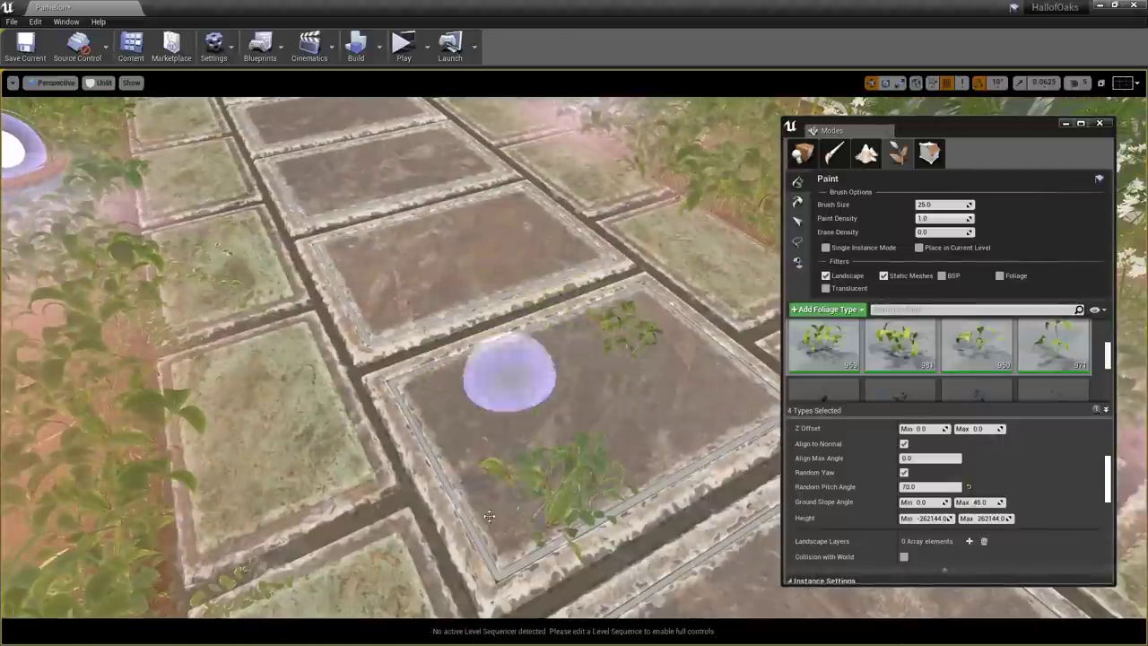
left_click_drag(489, 516, 586, 302, "shift")
scroll(1031, 484, "down", 3)
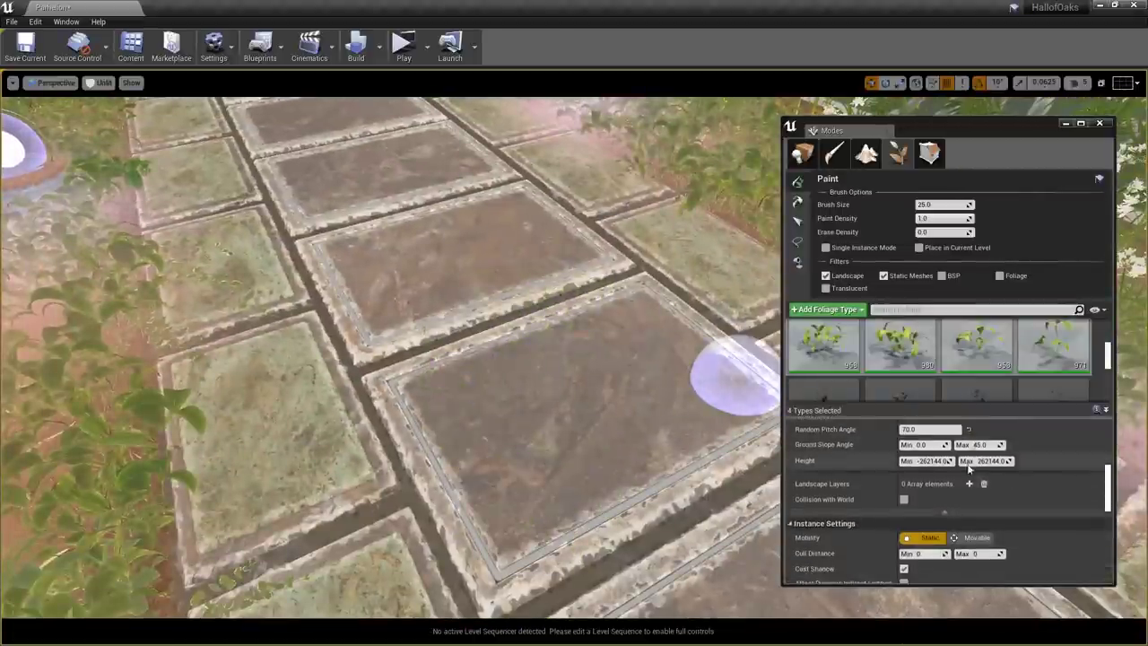
scroll(1022, 463, "up", 2)
left_click(922, 467)
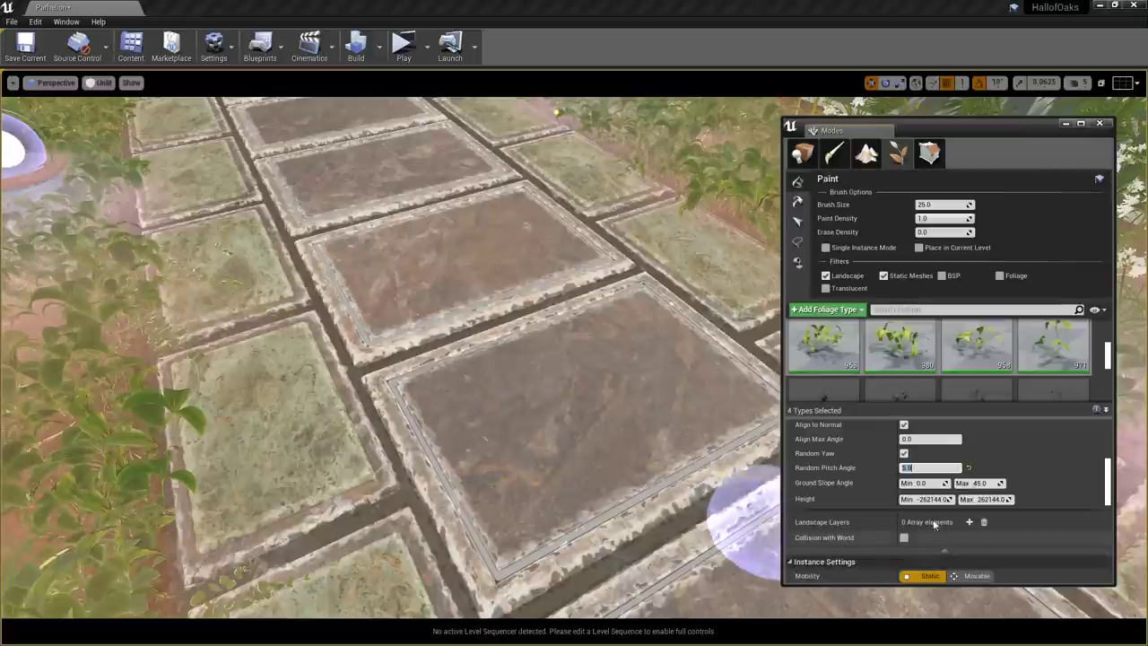
Show the scene lit and try Affect Distance Field Lighting on the four ground-cover types, turning it back off
scroll(937, 517, "down", 3)
scroll(937, 516, "down", 2)
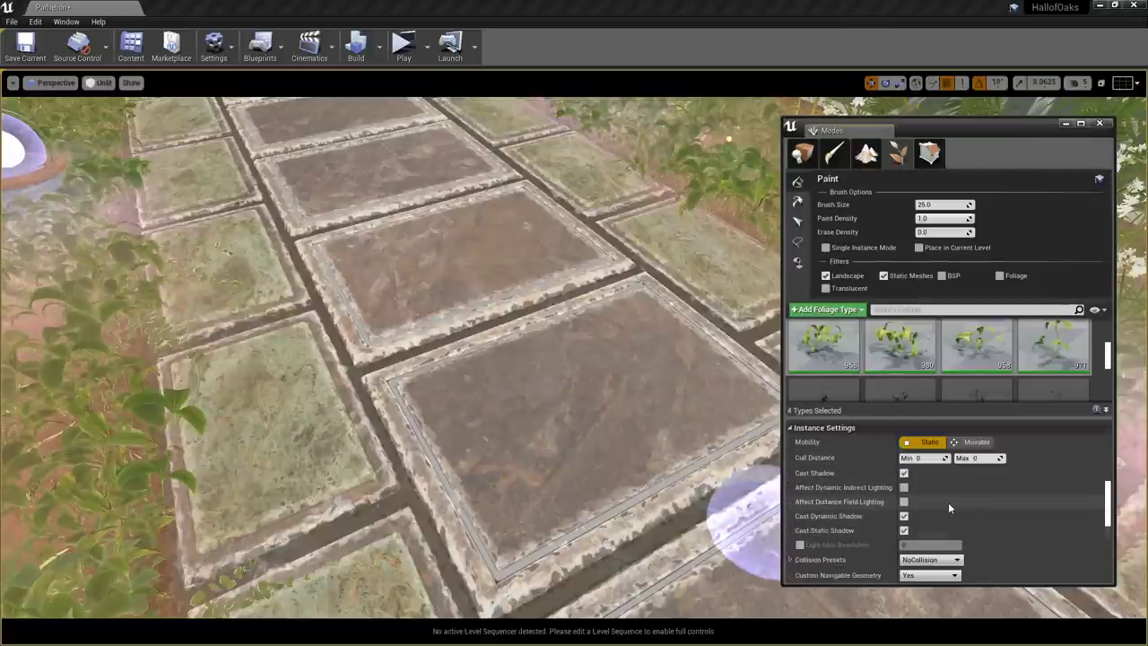
right_click_drag(488, 422, 242, 408)
key("alt+4")
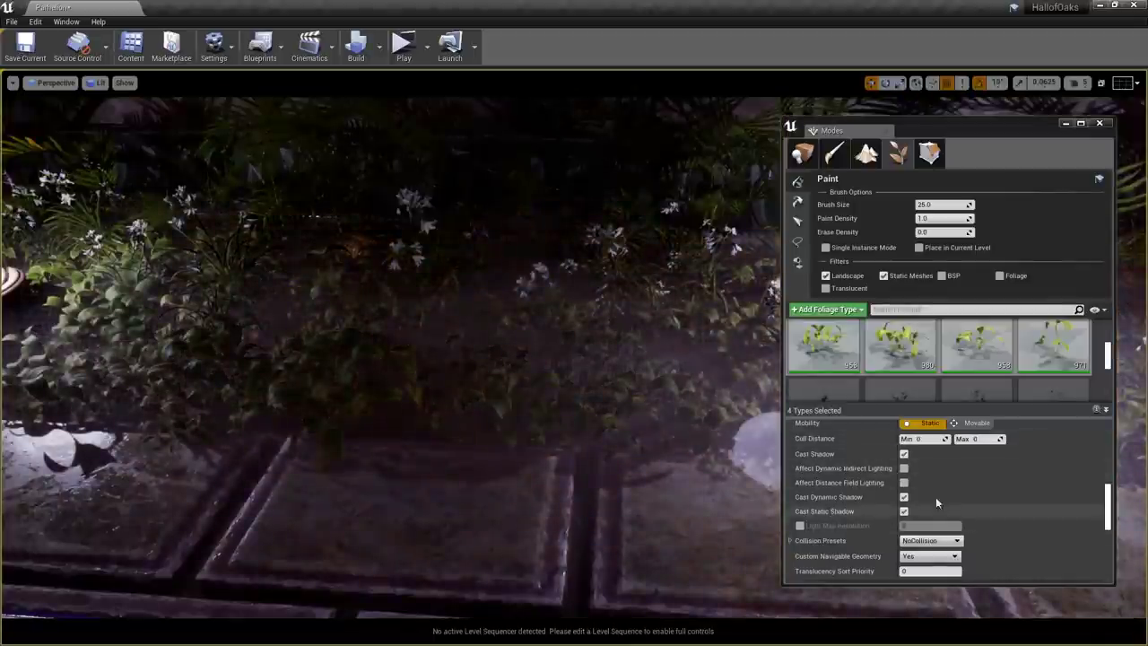
left_click(903, 484)
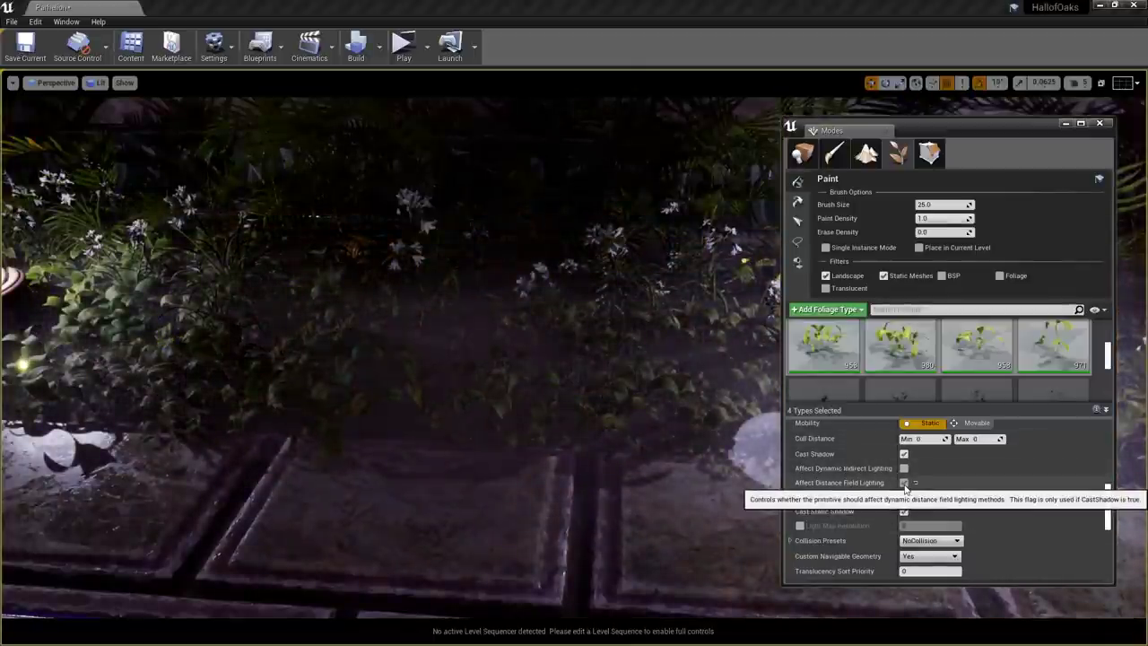
left_click(904, 484)
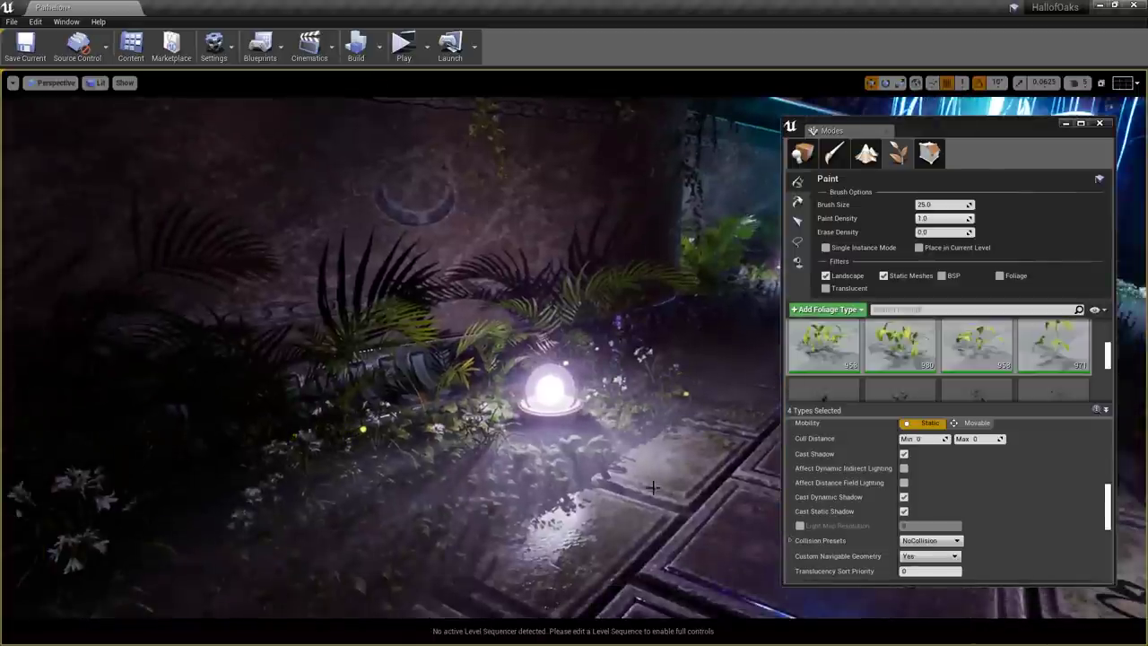
Examine the planted beds and lamps along the path in both unlit and lit views
scroll(959, 503, "down", 3)
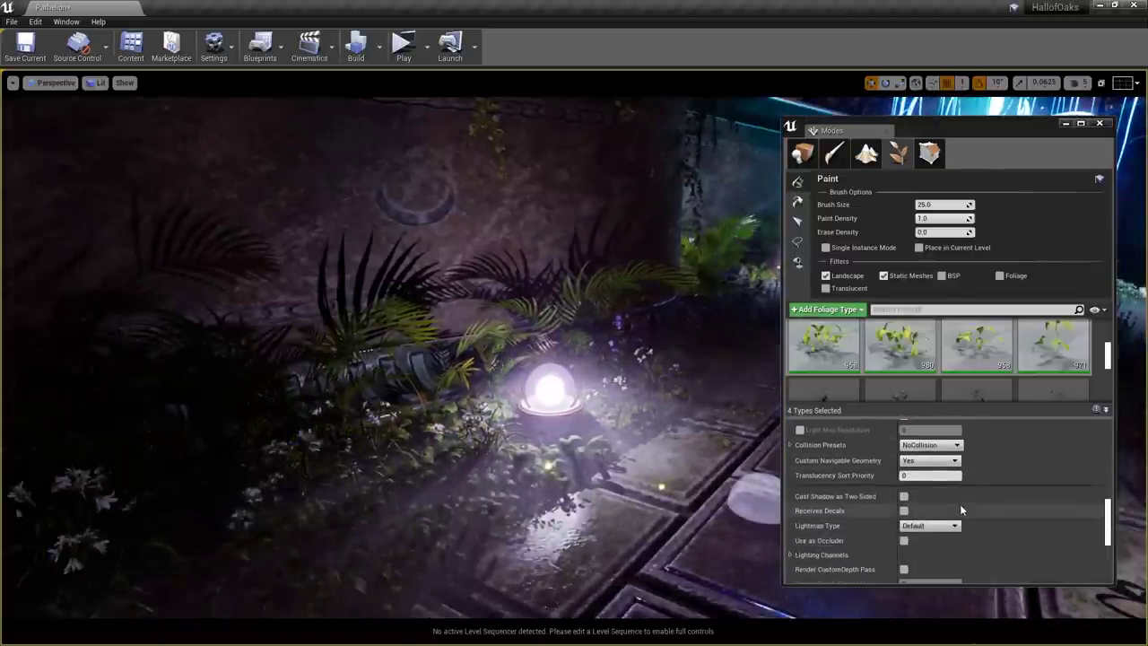
right_click_drag(674, 421, 670, 420)
mouse_move(478, 446)
left_mouse_down()
mouse_move(300, 423)
mouse_move(596, 391)
mouse_move(622, 414)
mouse_move(607, 432)
left_mouse_up()
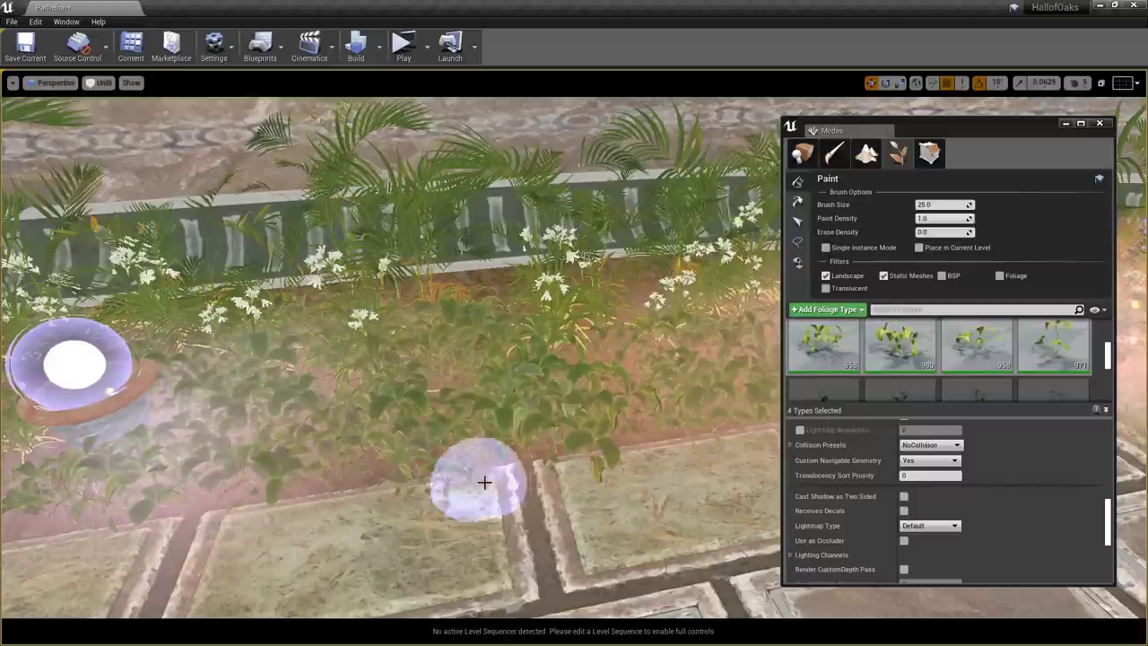
mouse_move(503, 482)
right_mouse_down()
mouse_move(597, 468)
mouse_move(606, 422)
right_mouse_up()
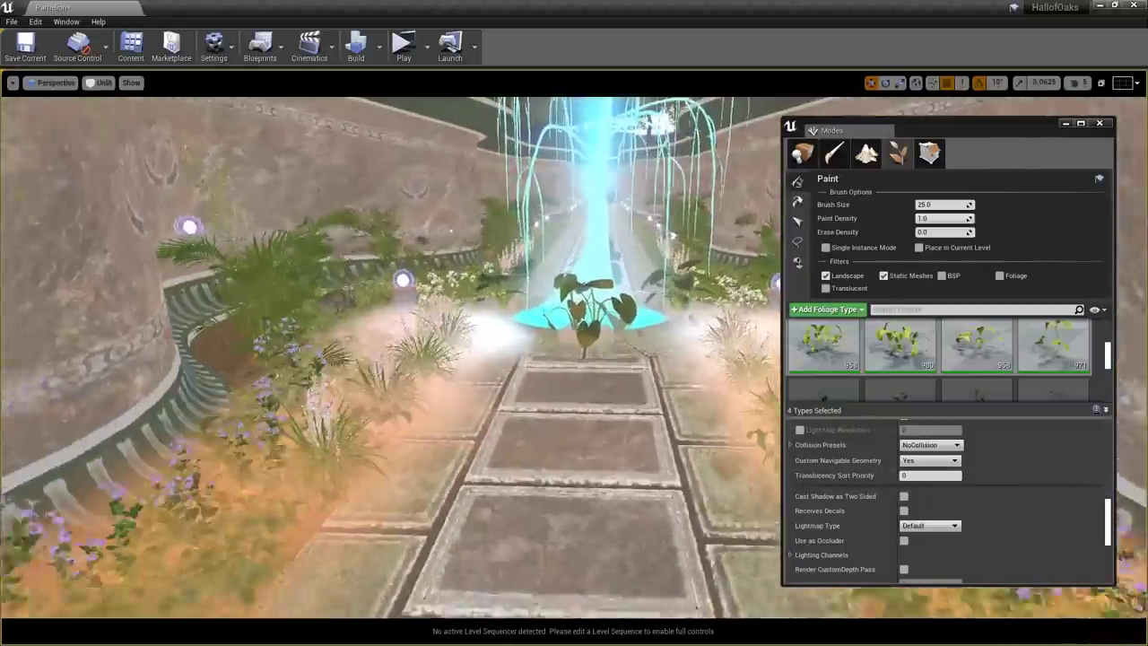
scroll(616, 502, "down", 3)
key("alt+4")
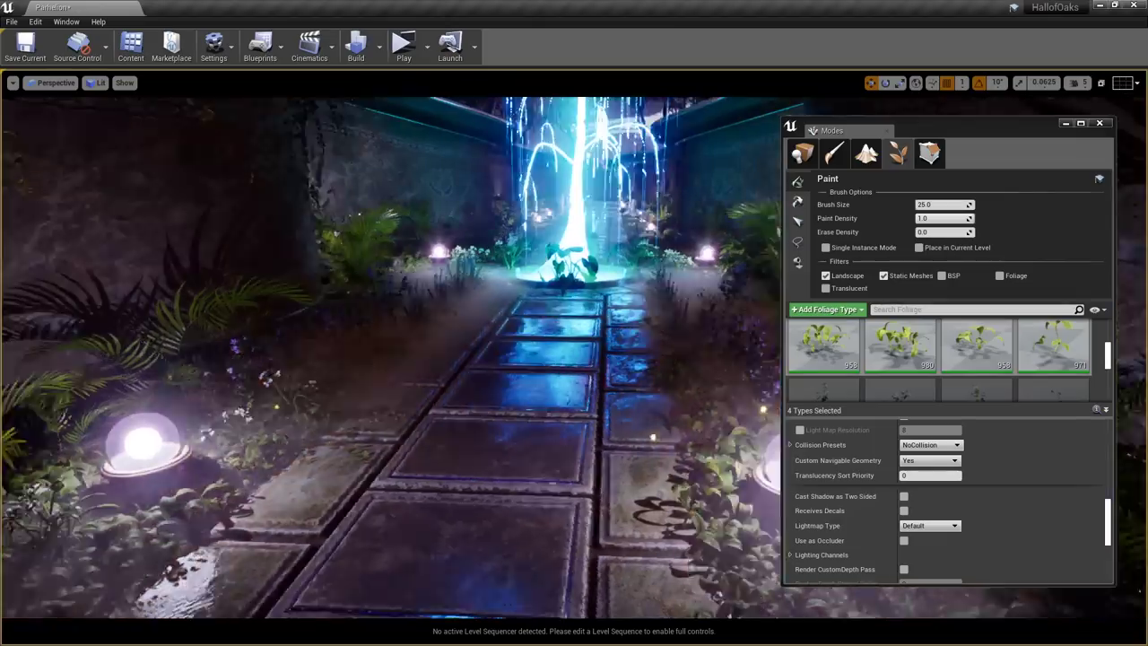
scroll(617, 499, "up", 5)
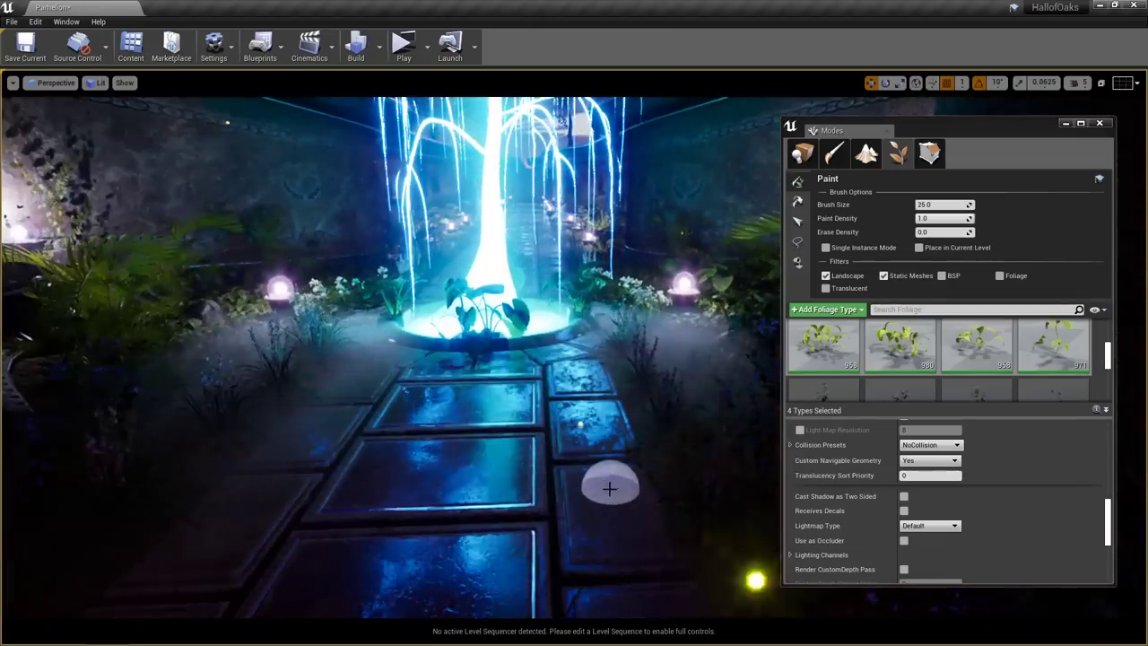
key("alt+3")
mouse_move(609, 489)
right_mouse_down()
mouse_move(520, 529)
mouse_move(610, 493)
mouse_move(798, 493)
mouse_move(699, 495)
mouse_move(704, 511)
mouse_move(668, 493)
mouse_move(694, 498)
right_mouse_up()
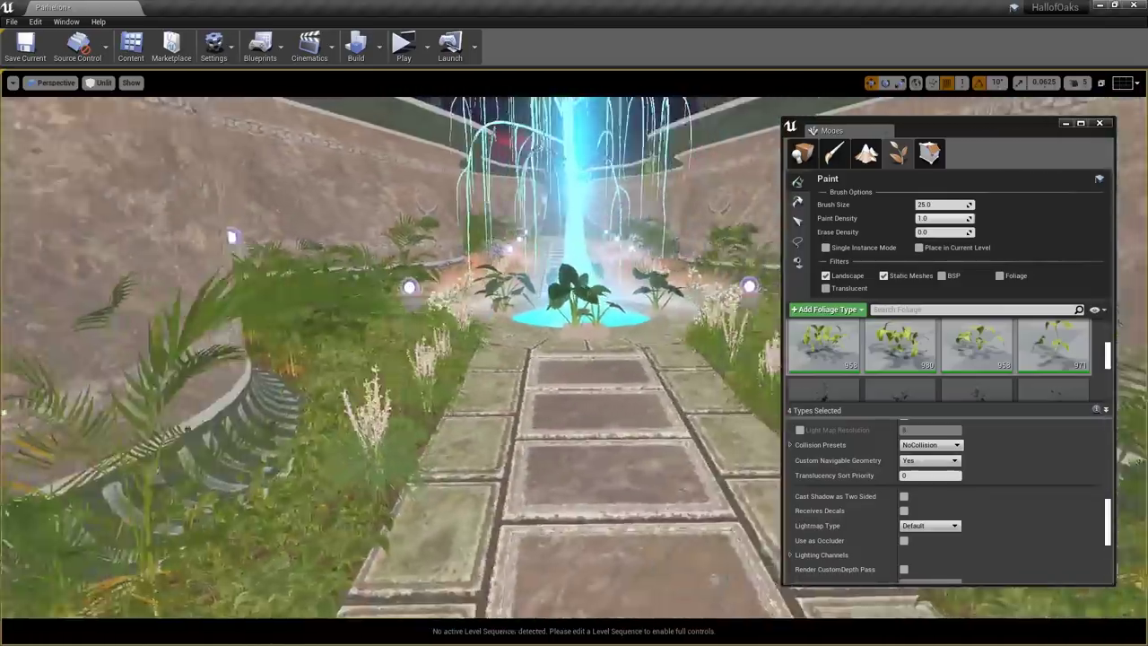
key("alt+4")
right_click_drag(579, 467, 757, 524)
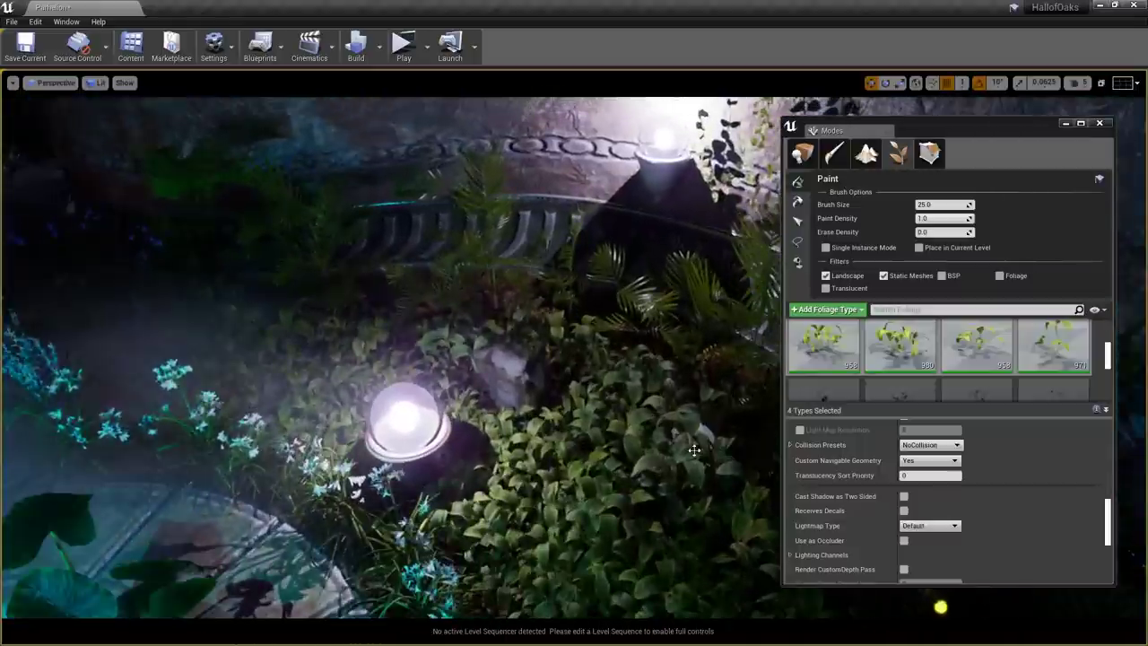
Select the four ground-cover foliage types together and deactivate them for painting
left_click(834, 361)
left_click(1051, 362, "shift")
scroll(1052, 364, "up", 2)
left_click(1025, 346)
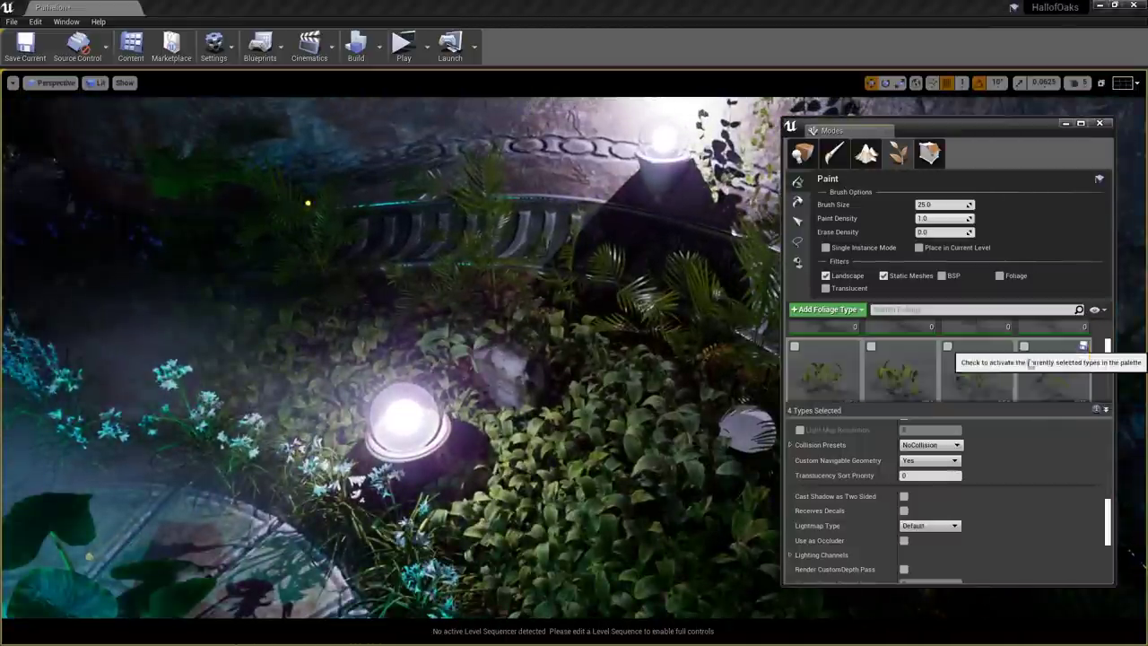
Activate the four ElephantEar foliage variants for painting
scroll(1043, 384, "up", 3)
scroll(969, 359, "up", 1)
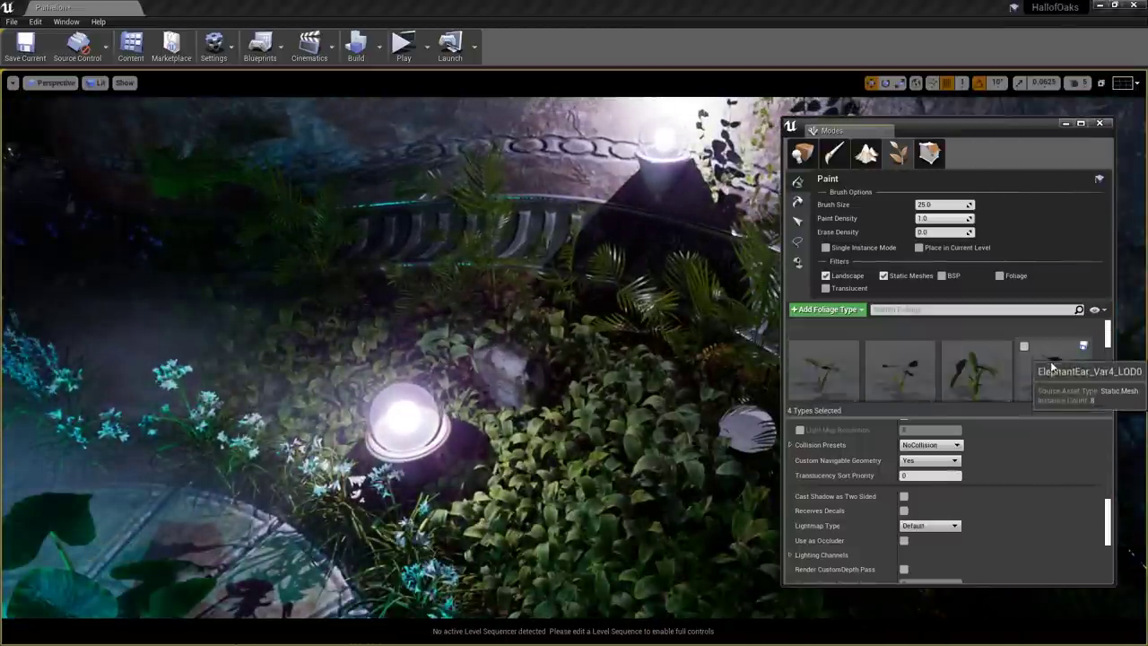
left_click(1052, 366)
left_click(813, 356, "shift")
left_click(797, 346)
Paint elephant ear plants into the ground cover behind the glowing lamp, undoing one placement and repainting
right_click_drag(699, 385, 766, 394)
key("w")
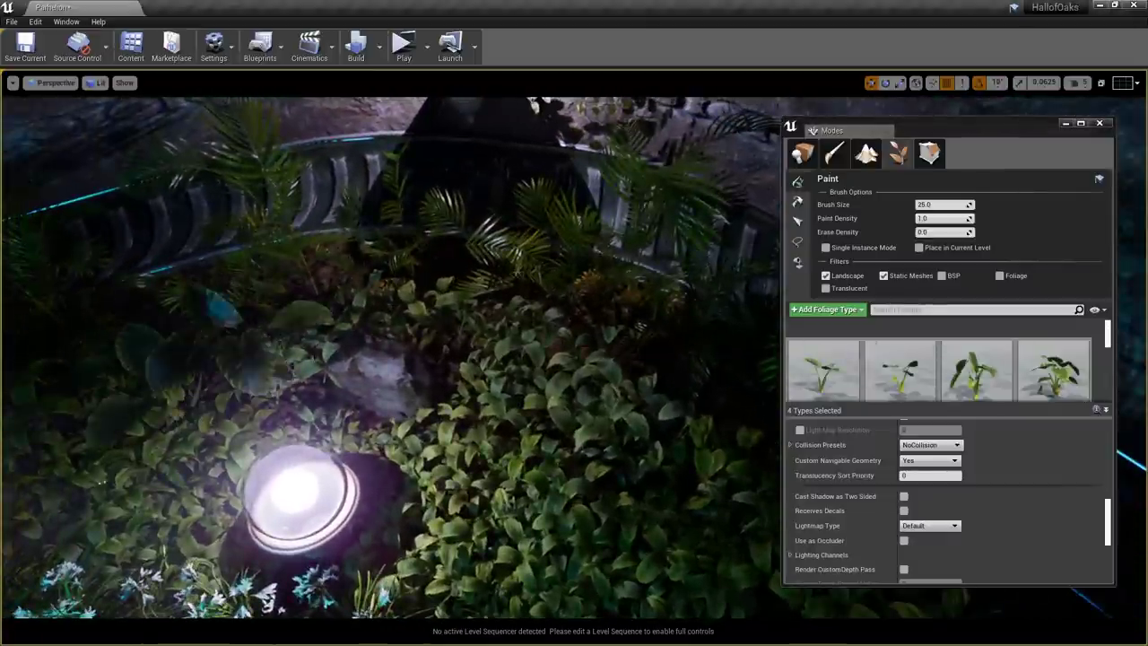
key("ctrl+z")
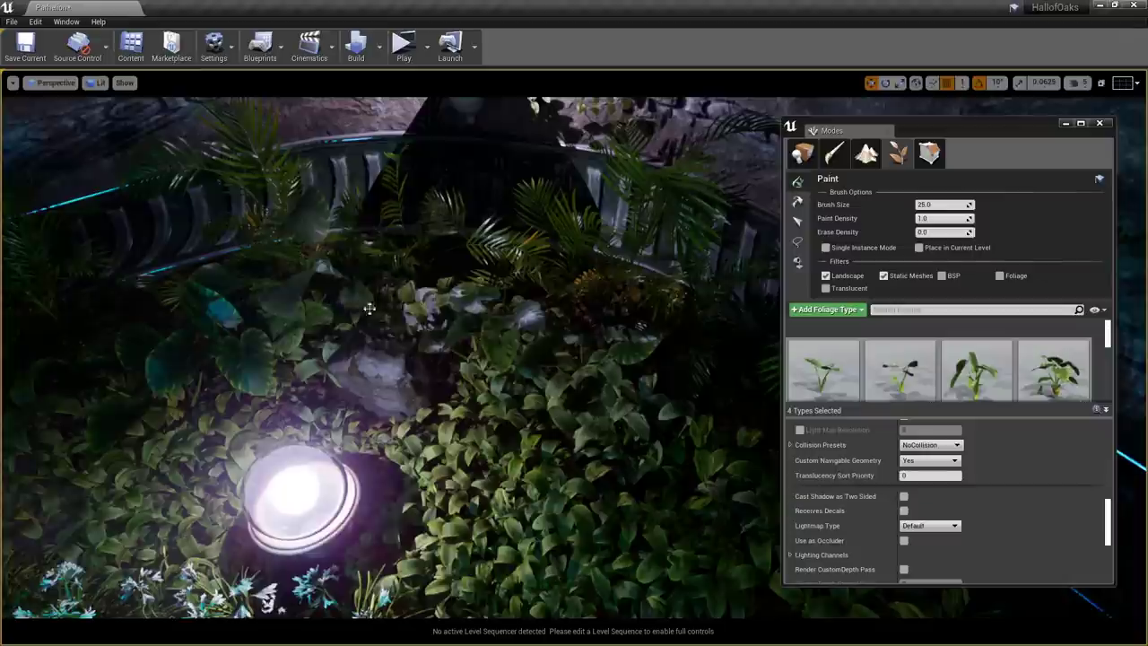
left_click(367, 327)
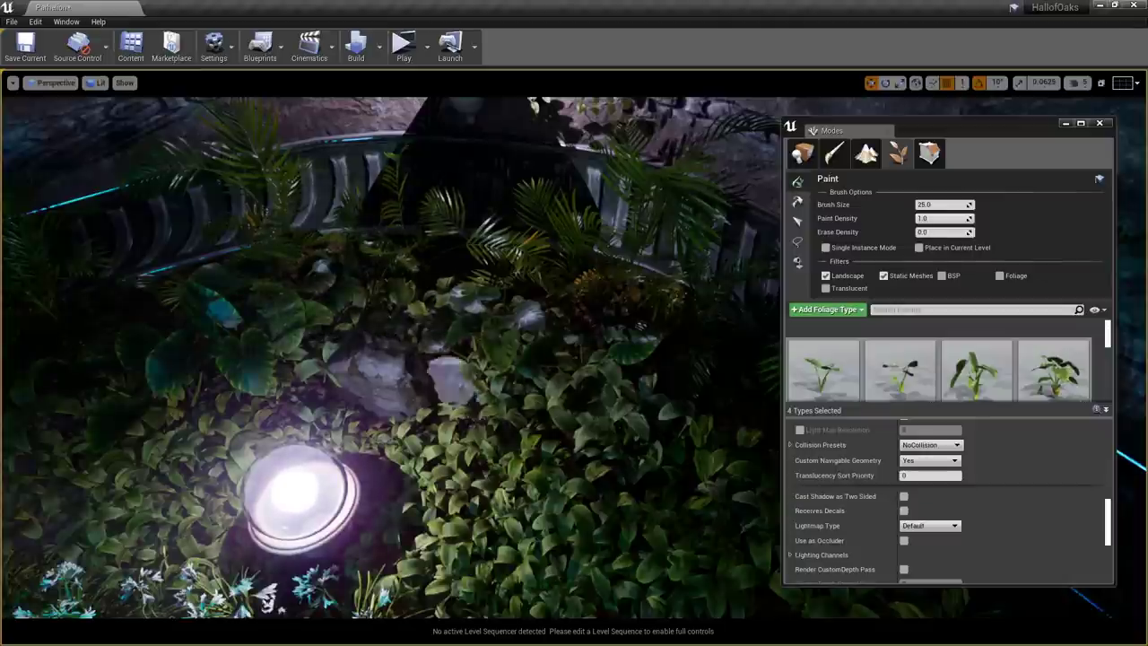
Switch from foliage painting to Place mode and frame the path leading to the glowing tree
mouse_move(348, 439)
right_mouse_down()
mouse_move(332, 435)
mouse_move(347, 439)
right_mouse_up()
mouse_move(118, 505)
right_mouse_down()
mouse_move(115, 467)
mouse_move(135, 511)
mouse_move(134, 546)
mouse_move(121, 547)
mouse_move(143, 551)
mouse_move(145, 493)
right_mouse_up()
key("alt+3")
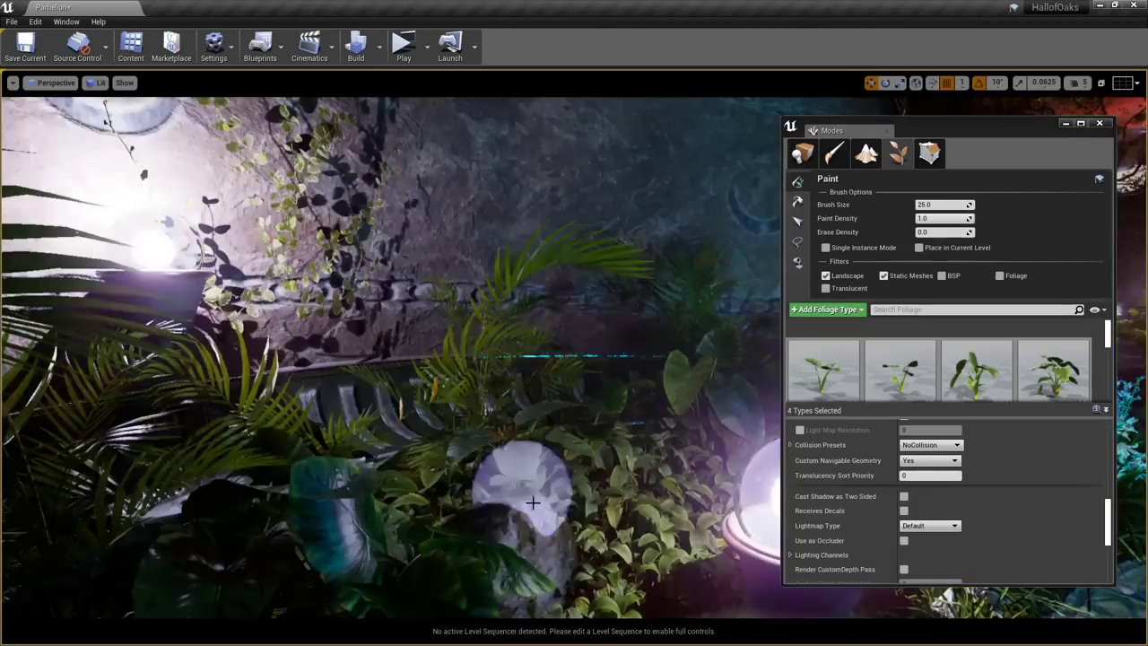
key("shift+1")
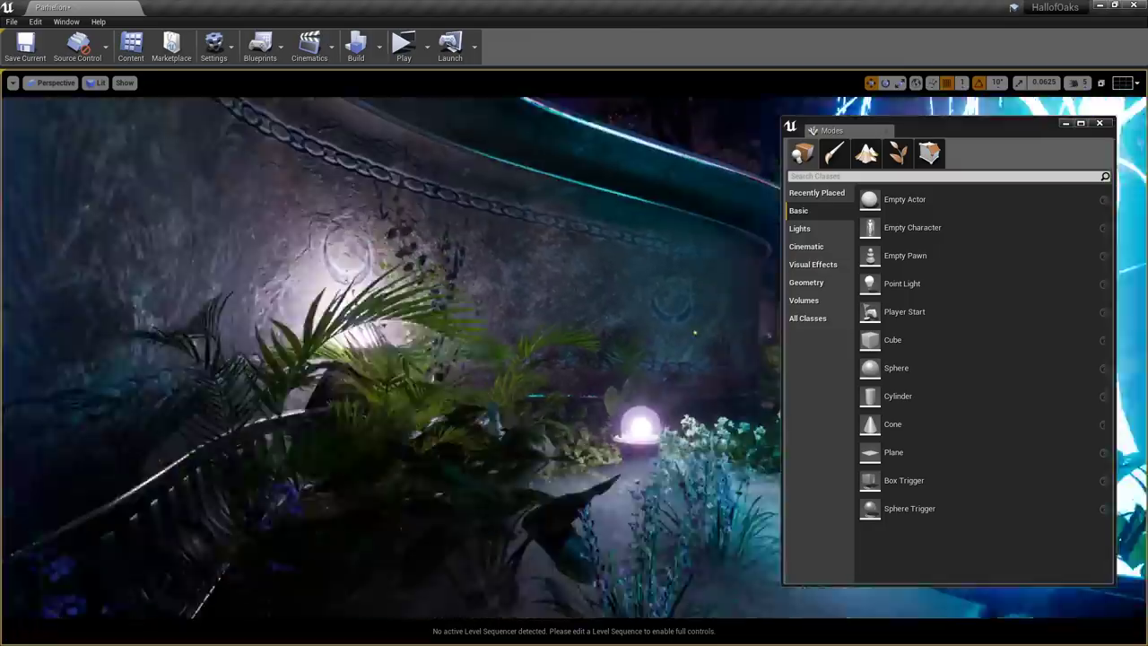
mouse_move(394, 358)
right_mouse_down()
mouse_move(439, 348)
mouse_move(403, 357)
right_mouse_up()
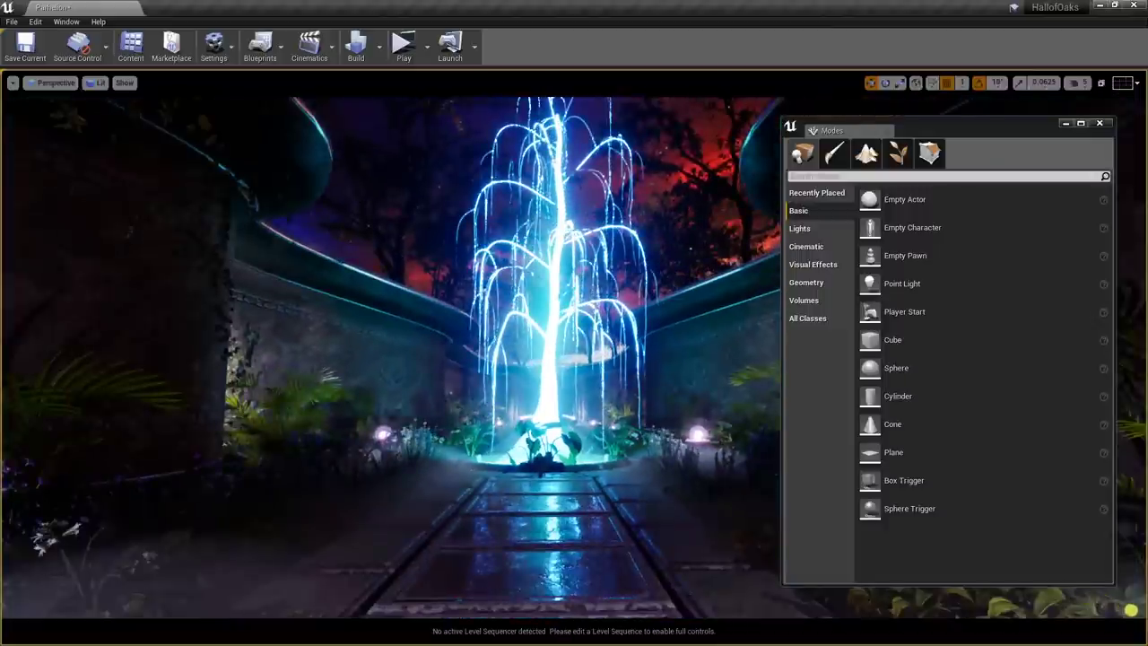
key("Escape")
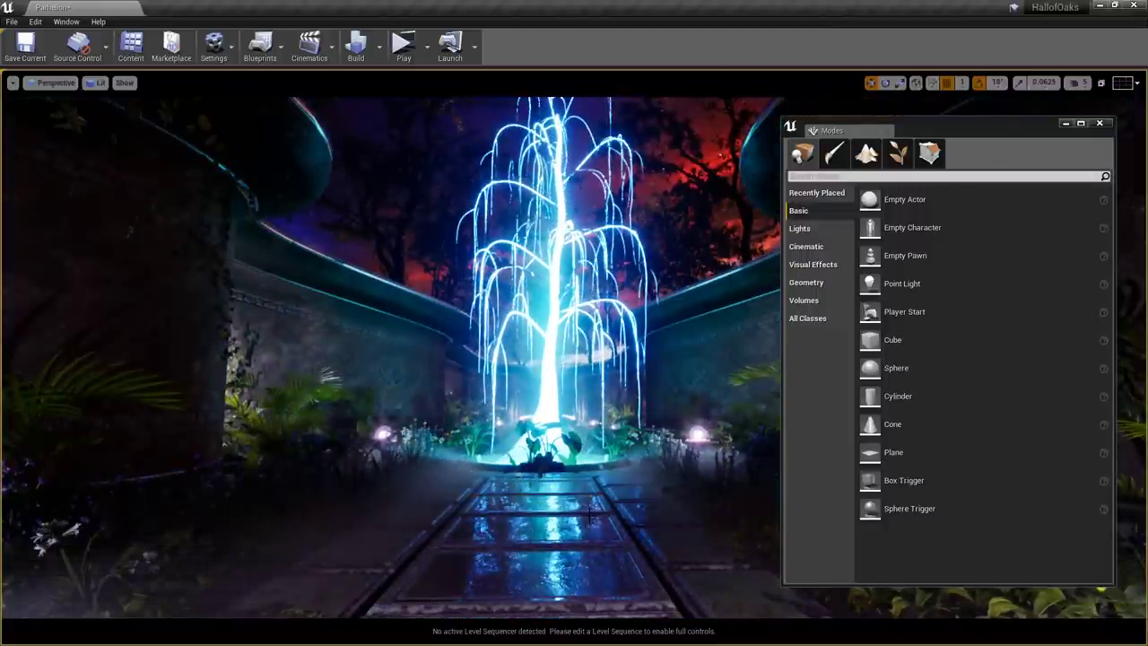
Bring up the Content Browser on the Materials folder with its subfolders expanded, and widen its window
left_click_drag(0, 148, 440, 184)
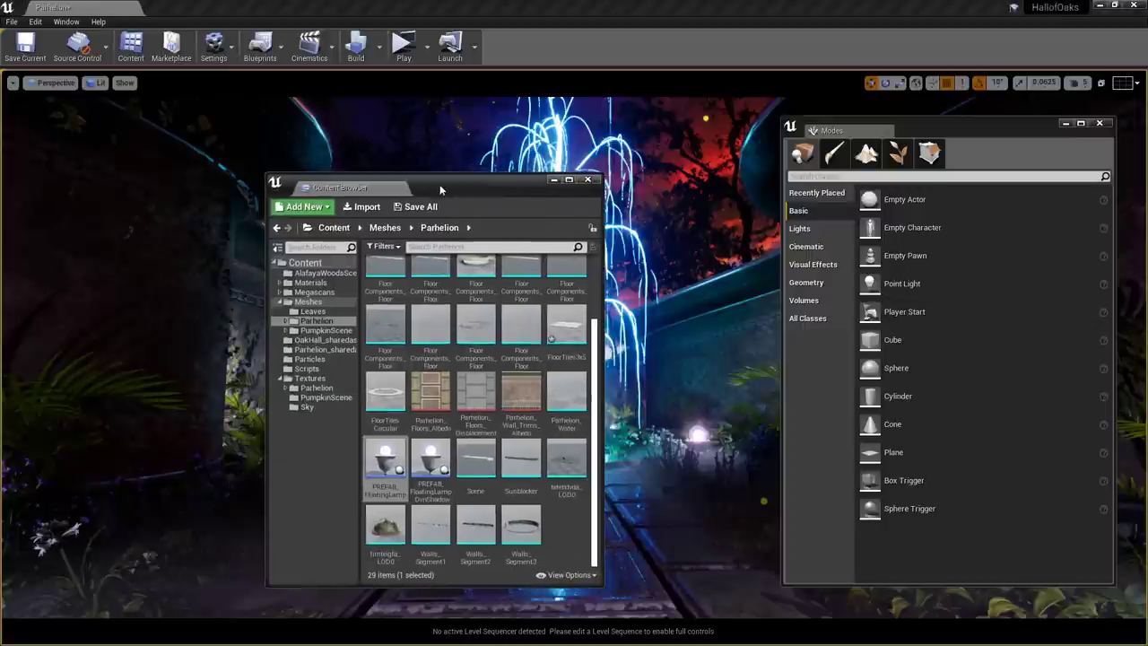
left_click(280, 293)
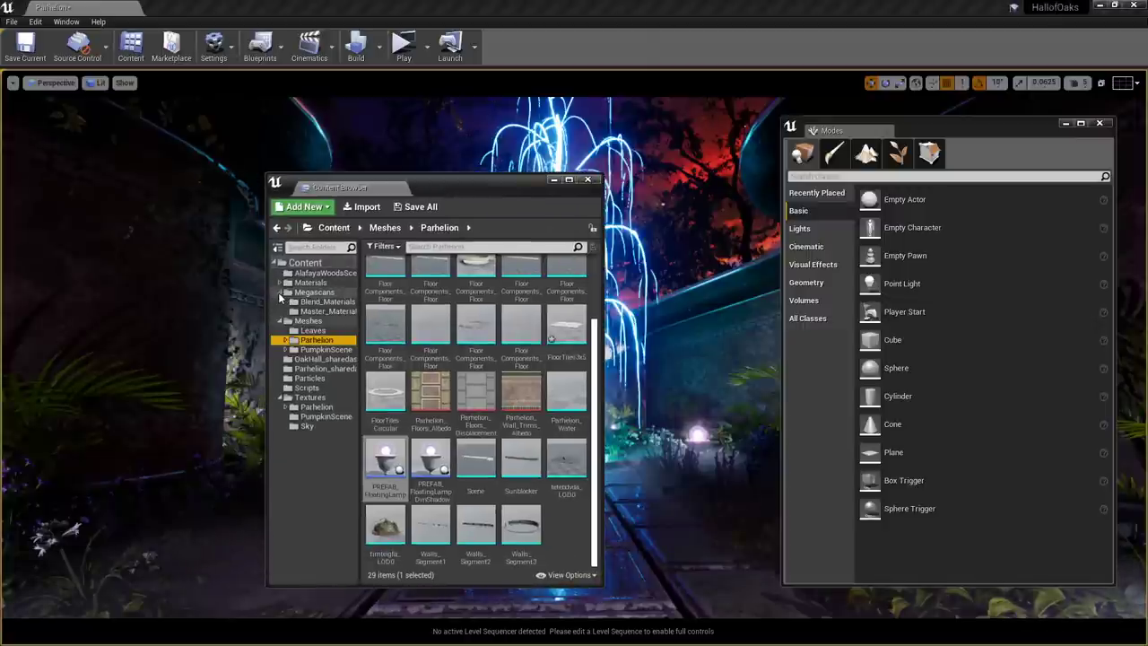
left_click(279, 292)
left_click(279, 282)
left_click(310, 282)
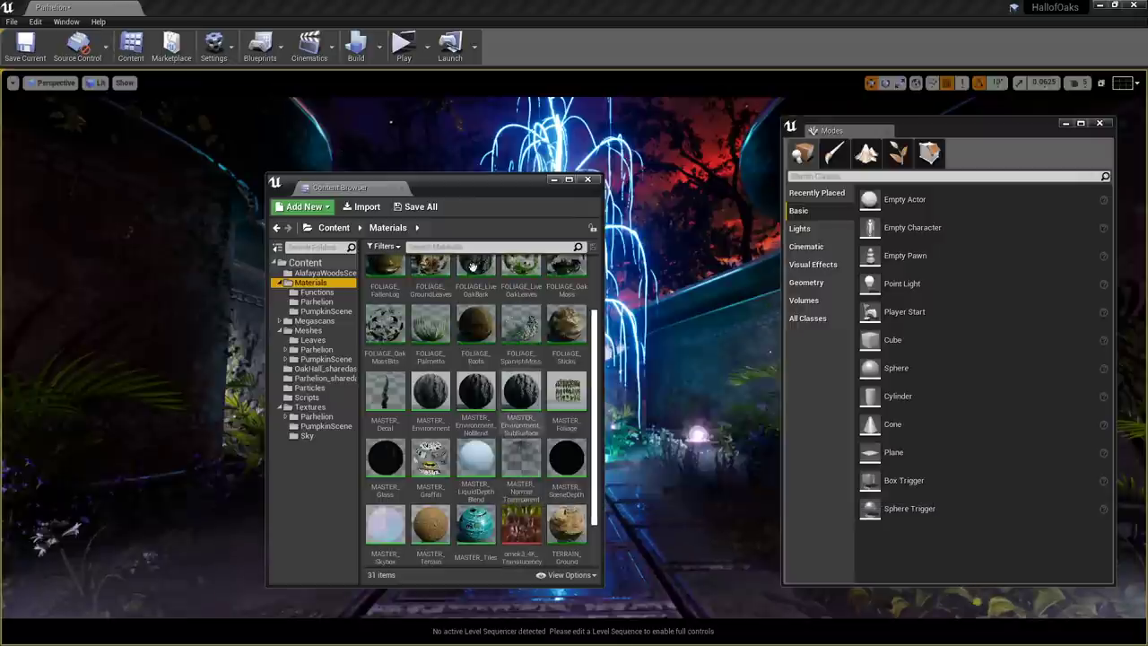
left_click_drag(499, 180, 375, 144)
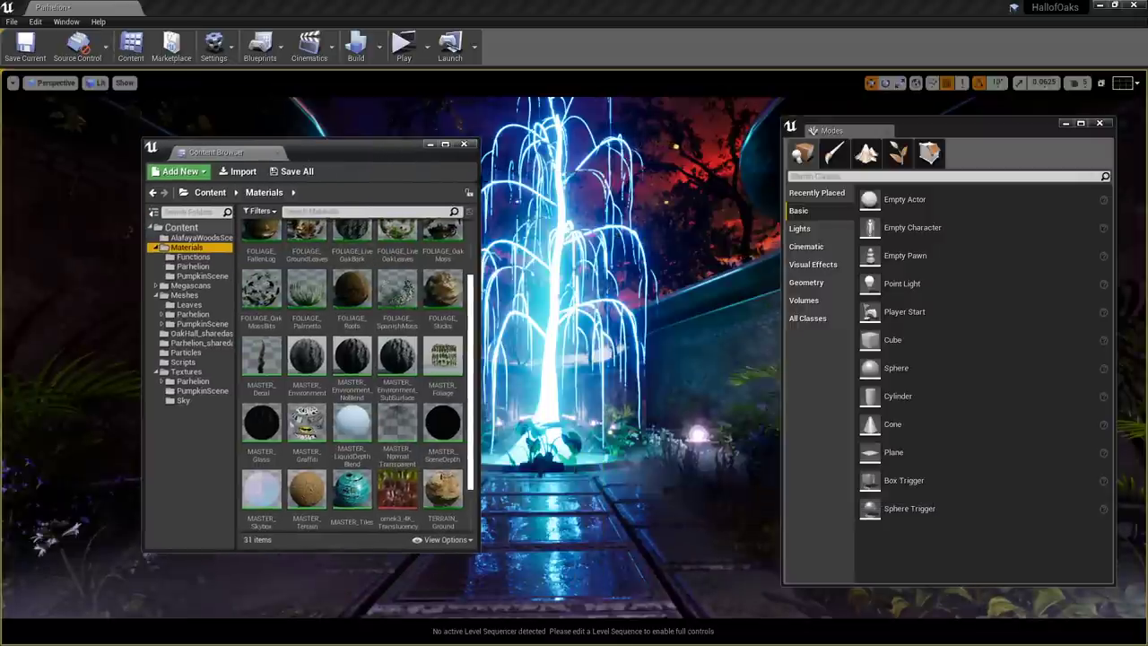
left_click_drag(478, 182, 623, 184)
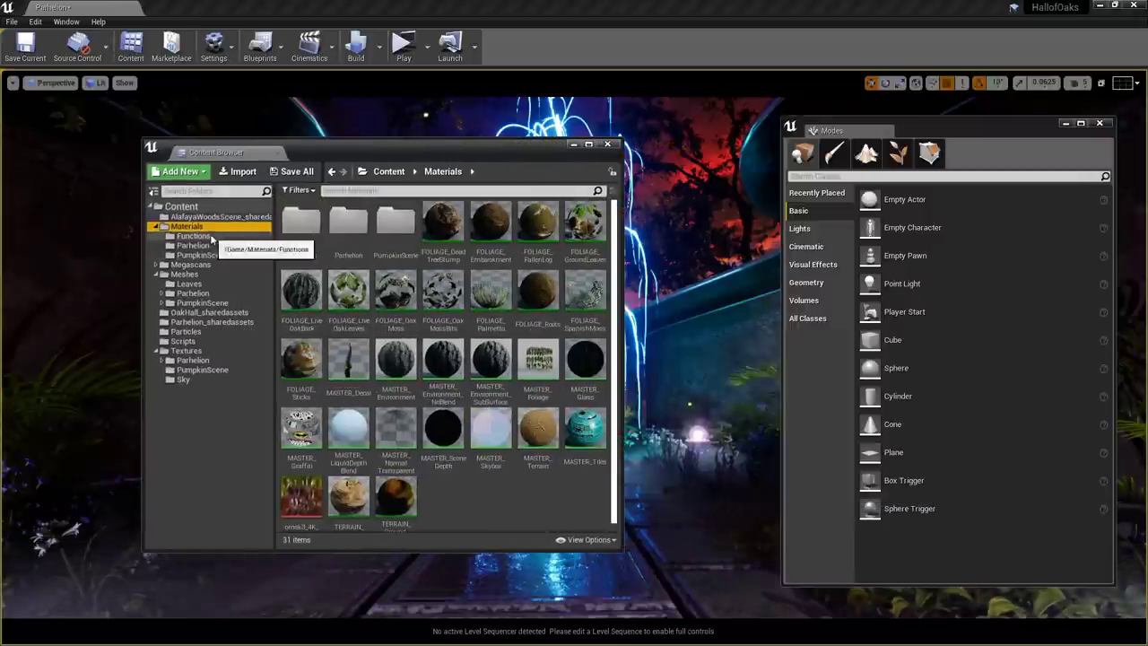
Open the PrimaryTextureInput material function from the Functions folder under Materials
left_click(193, 236)
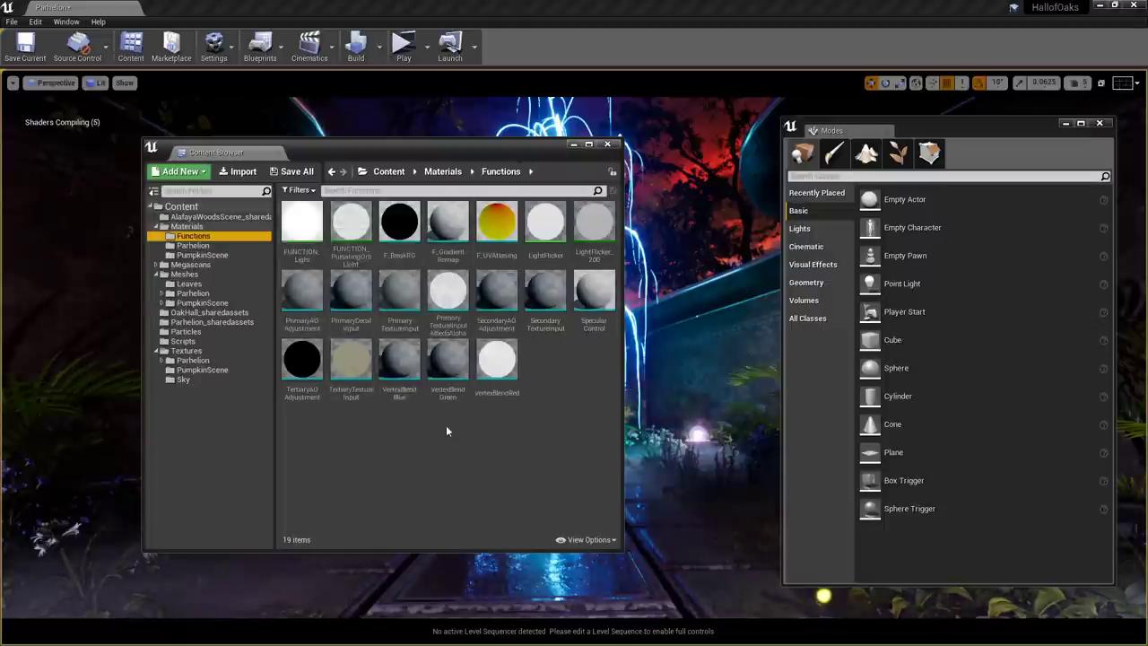
double_click(396, 309)
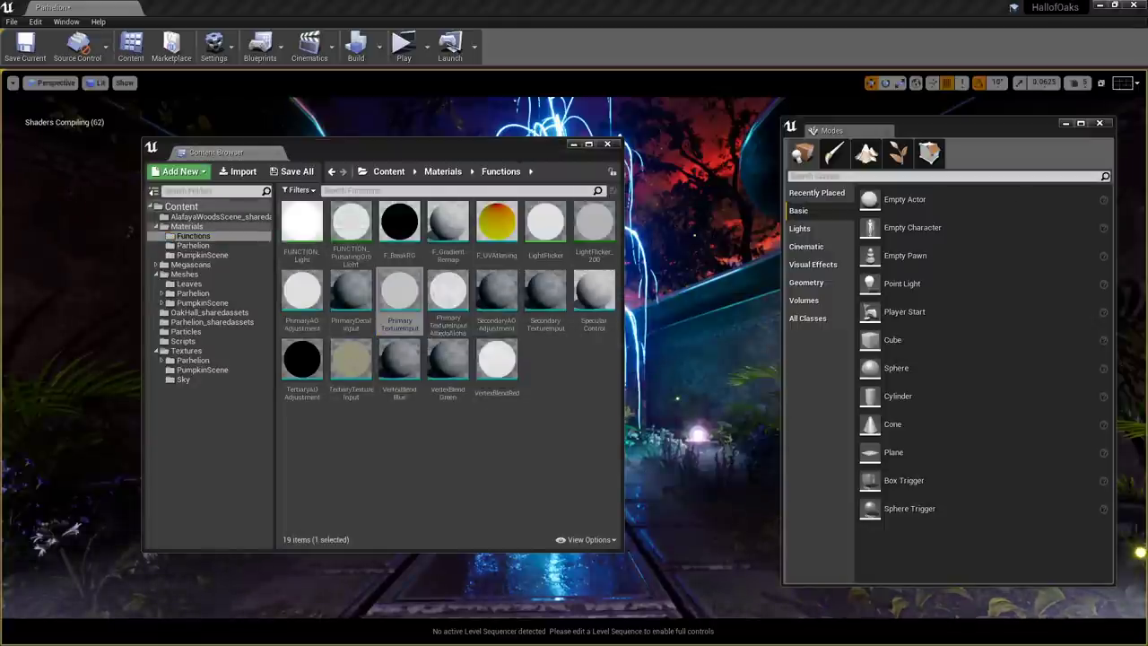
Shift the Albedo Saturation node slightly away from the Desaturation node and look over the whole function graph
scroll(610, 296, "down", 2)
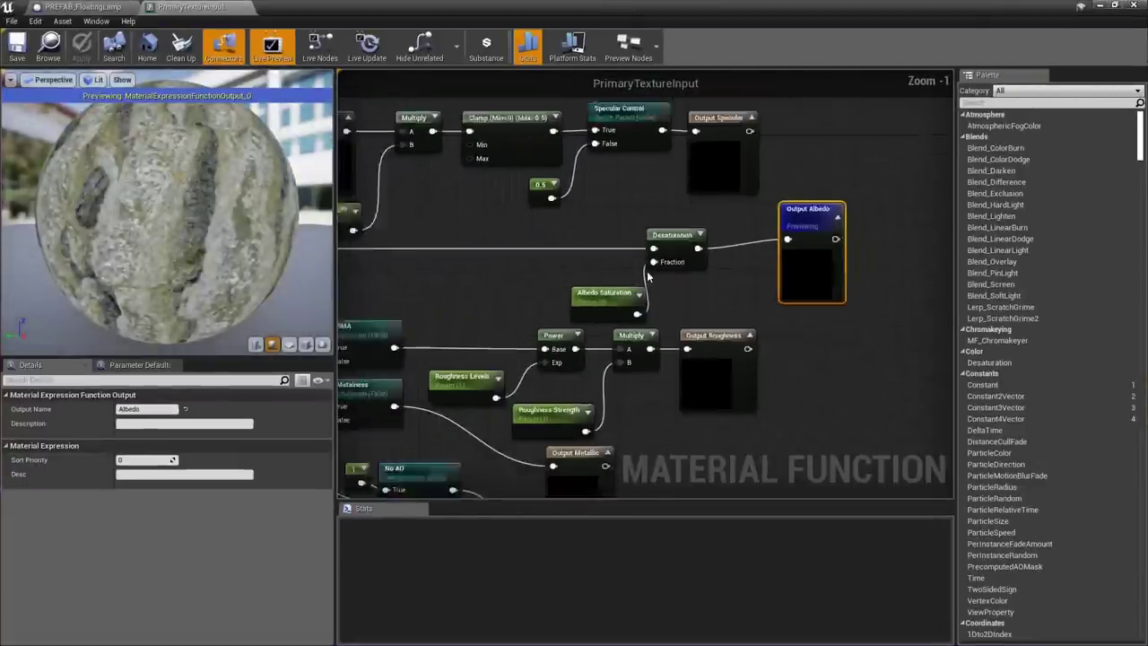
left_click_drag(610, 296, 595, 296)
left_click(468, 276)
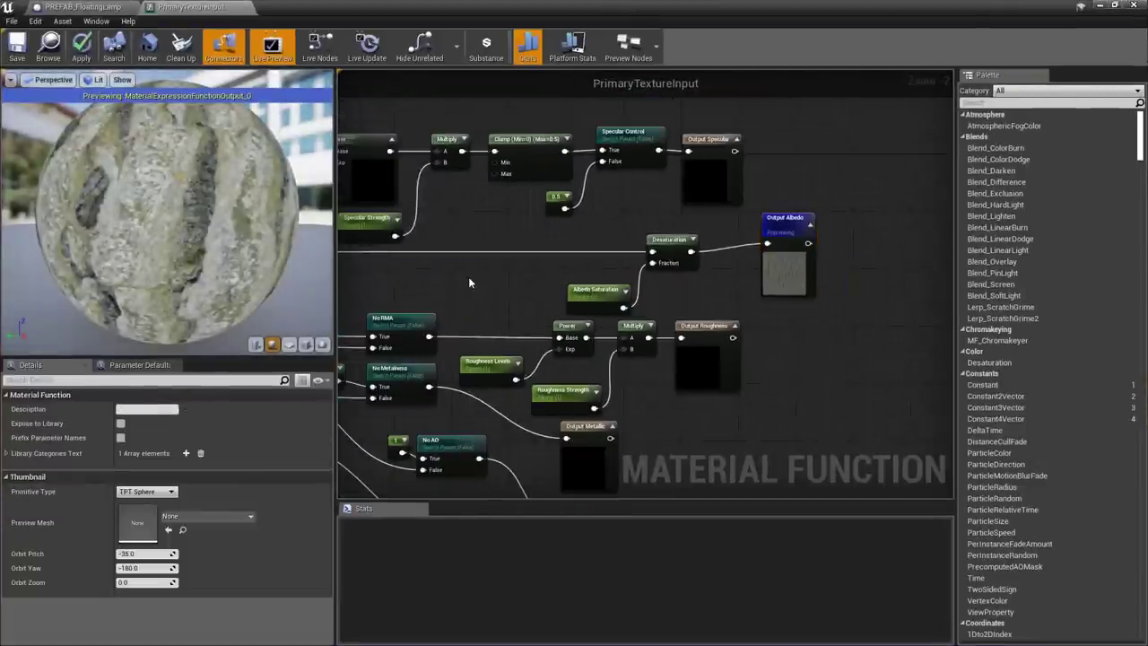
scroll(468, 282, "down", 2)
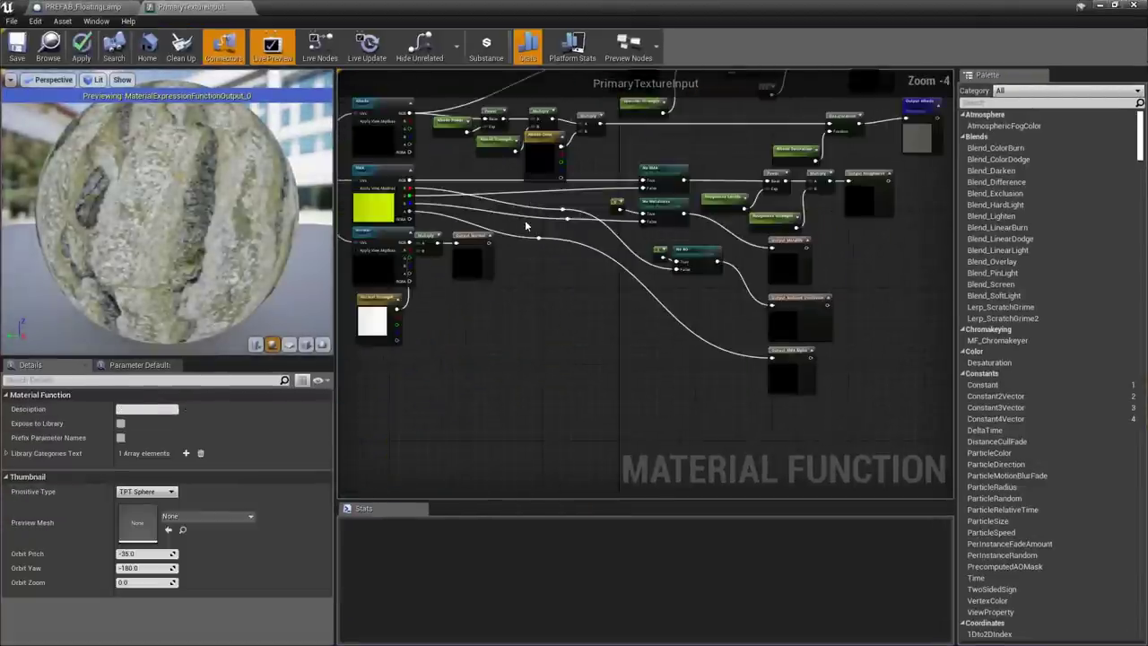
Examine the UV tiling nodes, the Albedo, RMA and Normal texture parameters, Normal Strength and the Normal output in the PrimaryTextureInput function
scroll(606, 319, "up", 3)
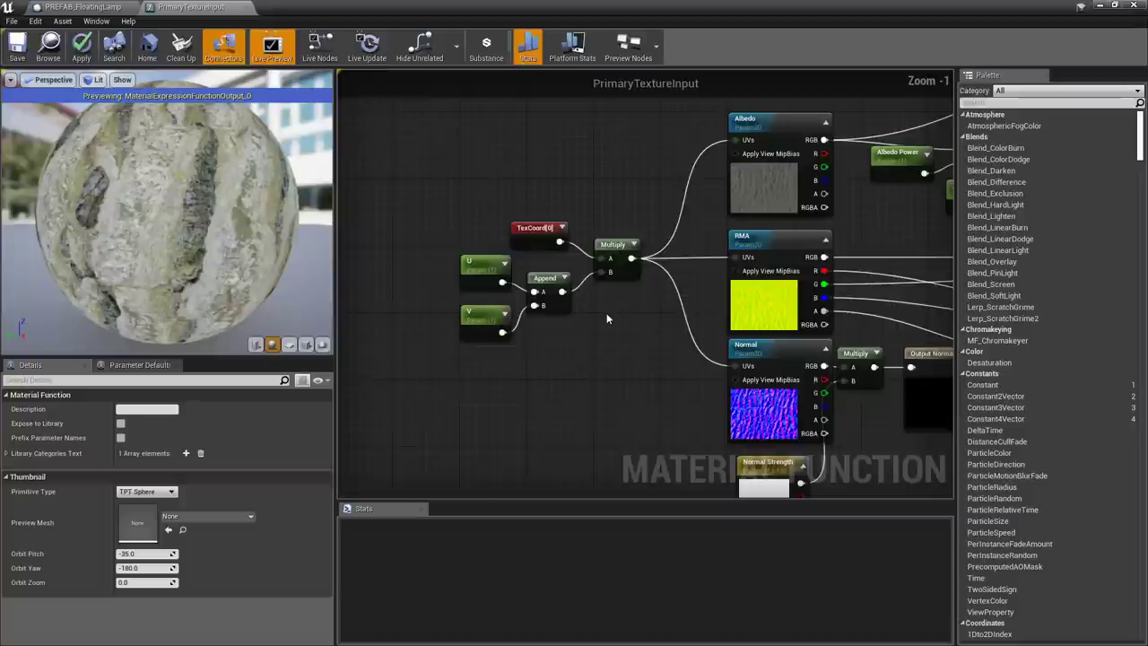
scroll(607, 319, "up", 1)
left_click_drag(607, 319, 454, 225)
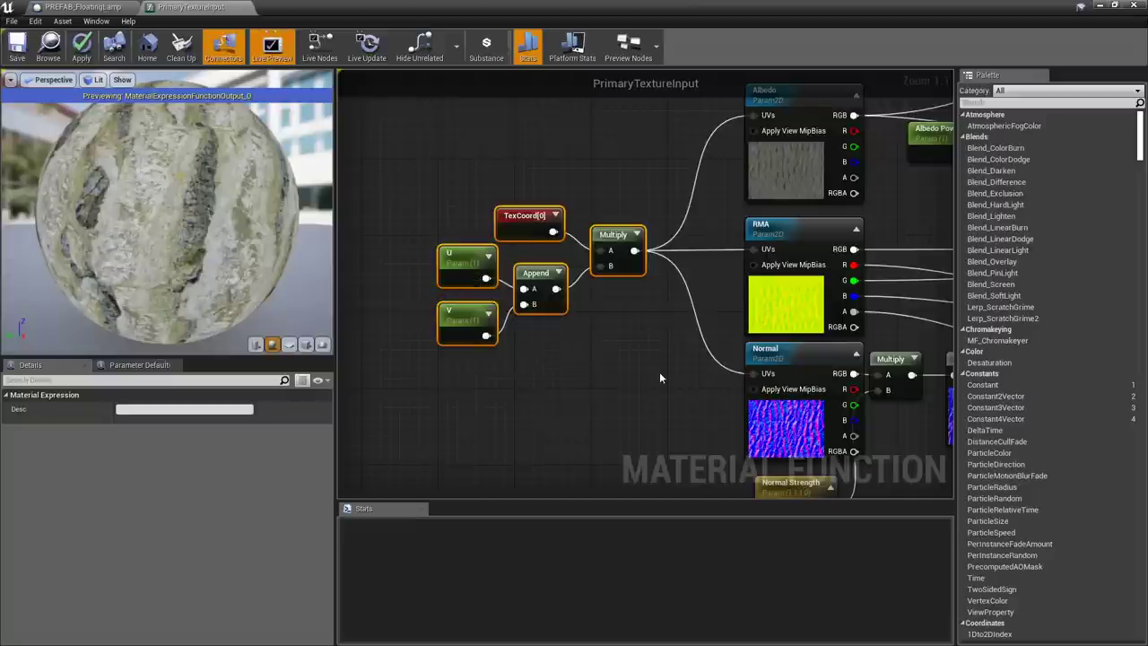
right_click_drag(659, 372, 517, 408)
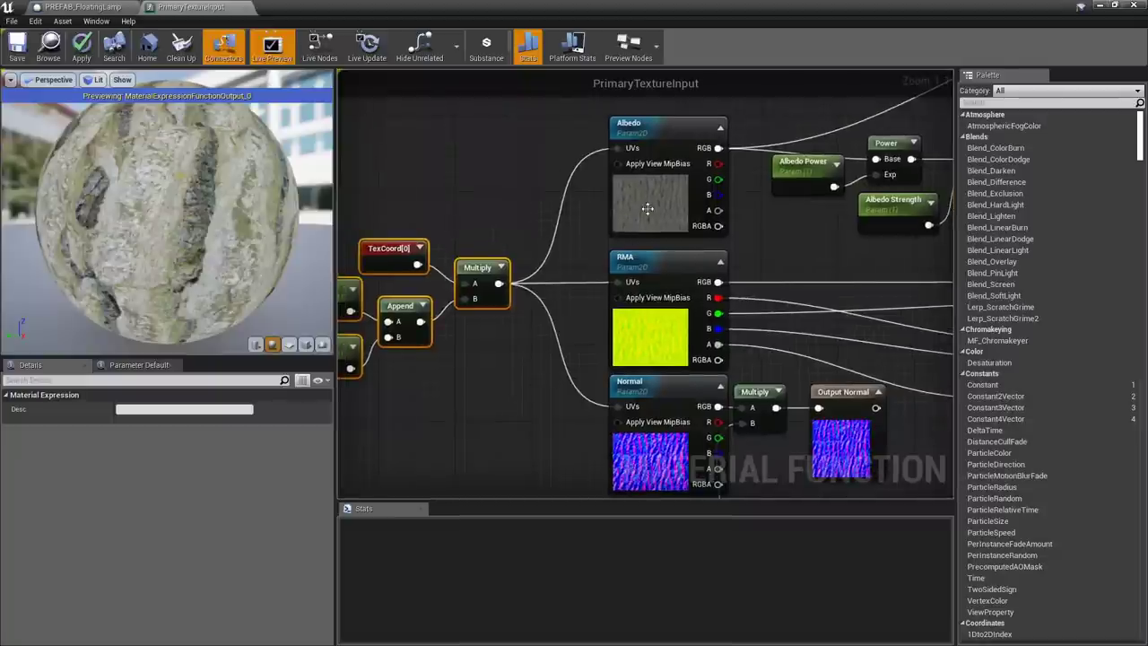
right_click_drag(787, 286, 643, 214)
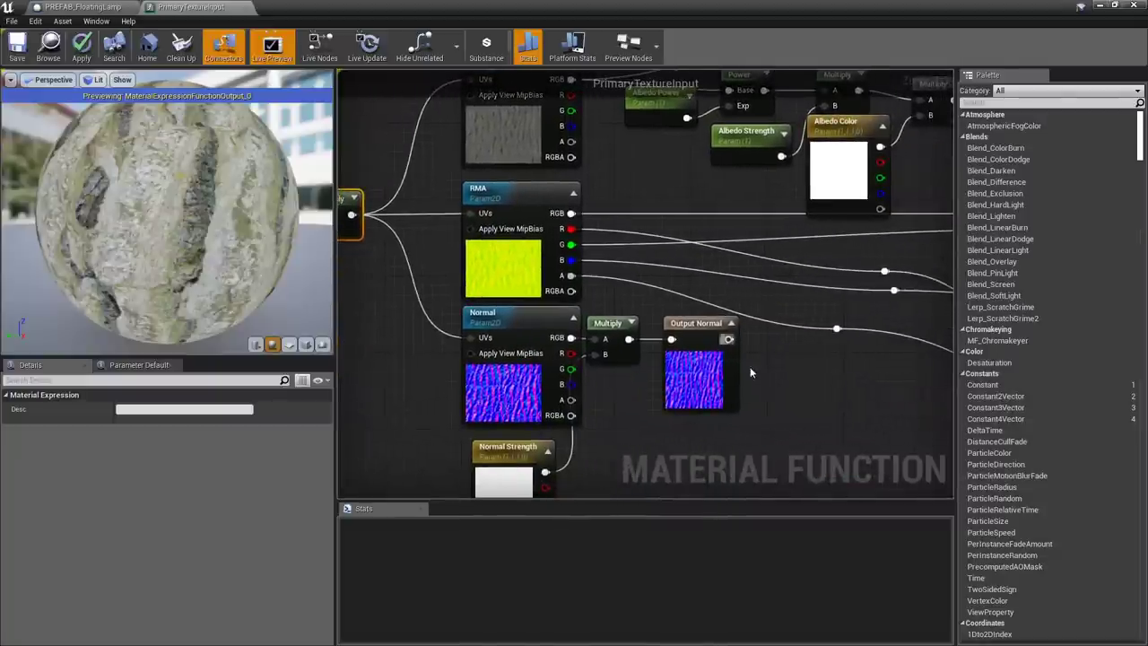
right_click_drag(749, 372, 708, 267)
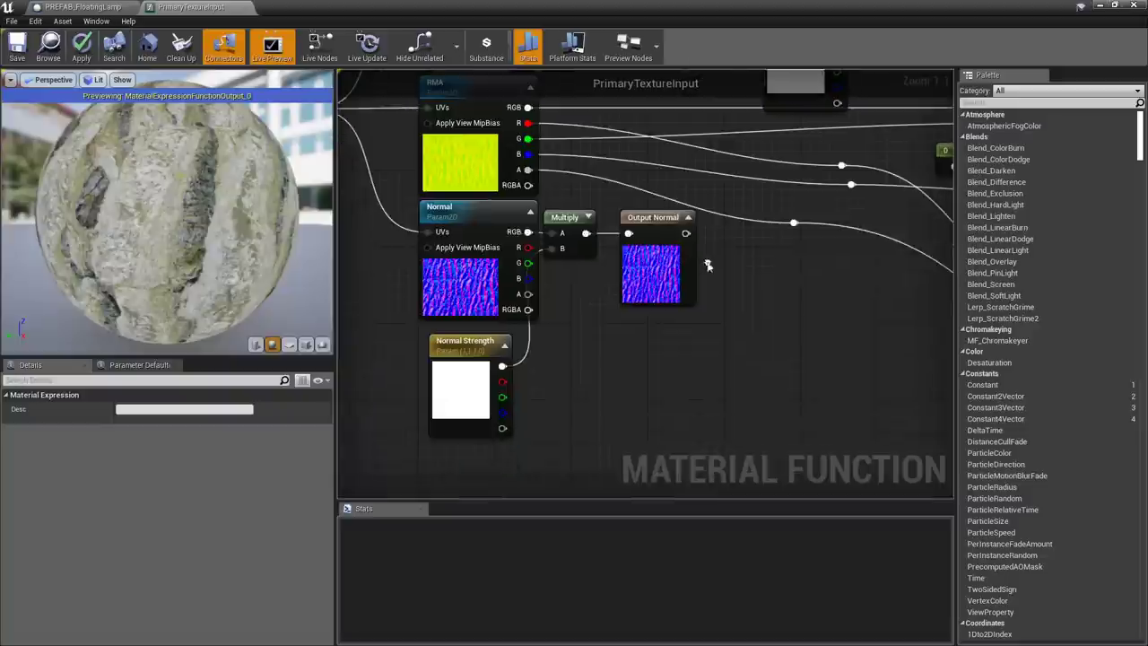
left_click(466, 375)
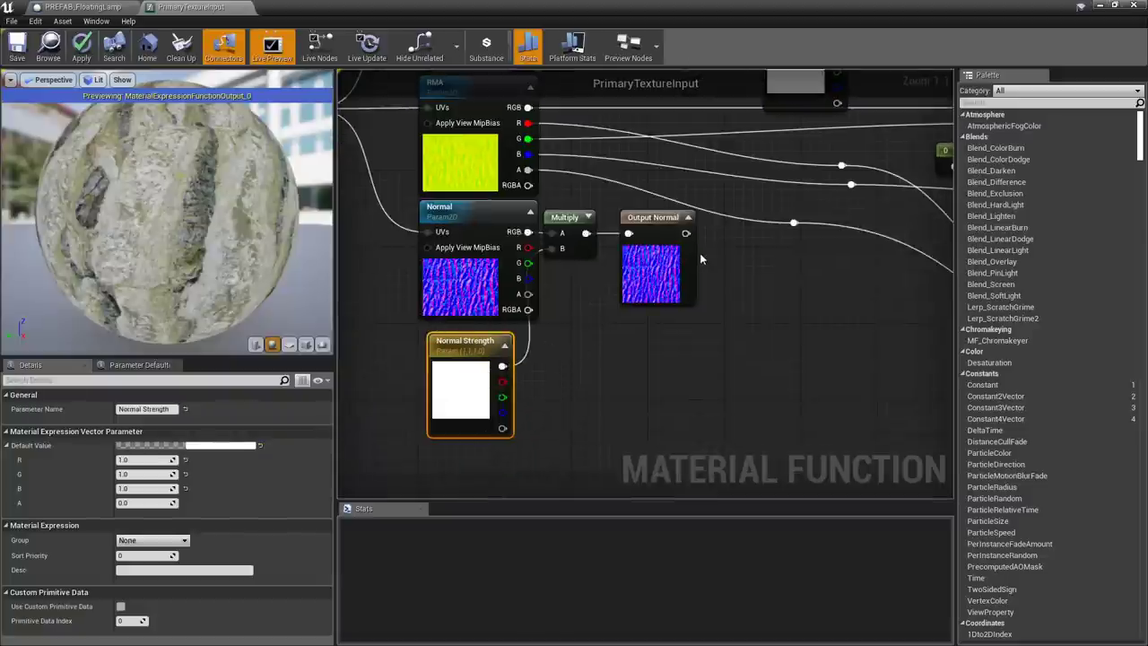
left_click(664, 264)
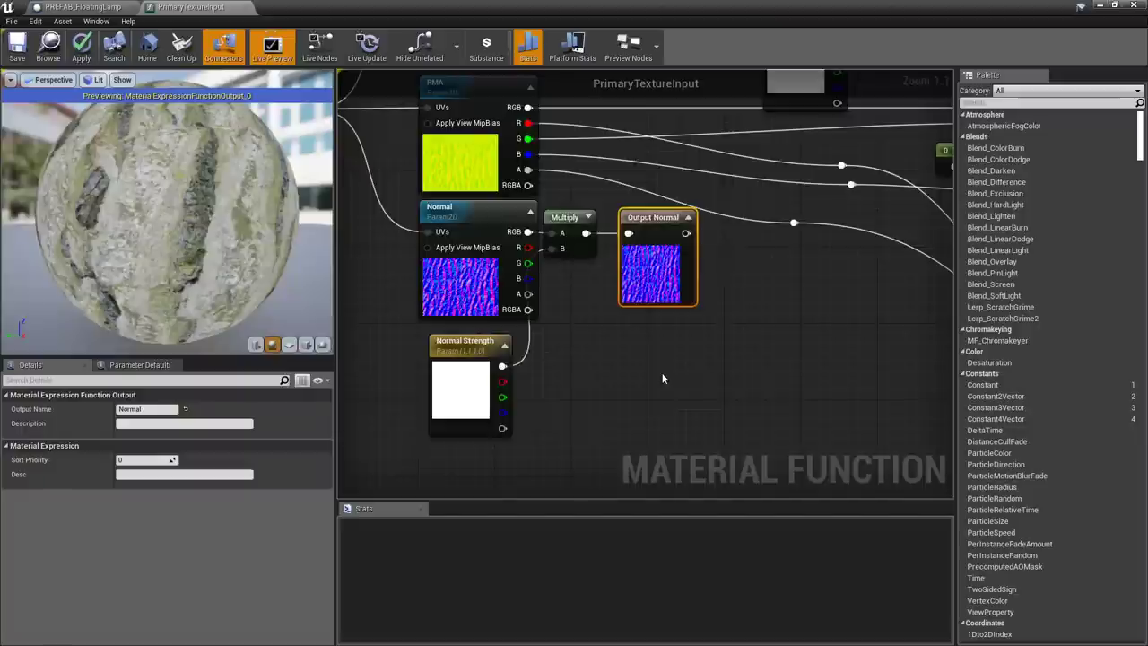
Examine the albedo adjustment nodes and the specular chain from Specular Power through Multiply and Clamp to Specular Control and Output Specular
right_click_drag(810, 274, 691, 439)
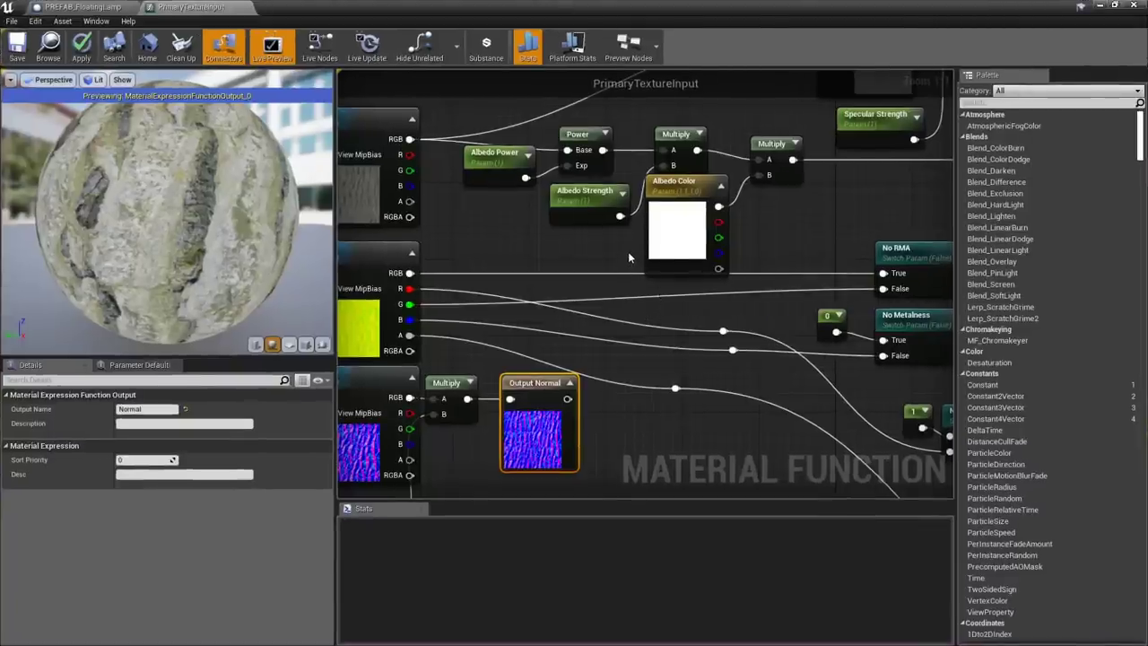
right_click_drag(627, 251, 582, 356)
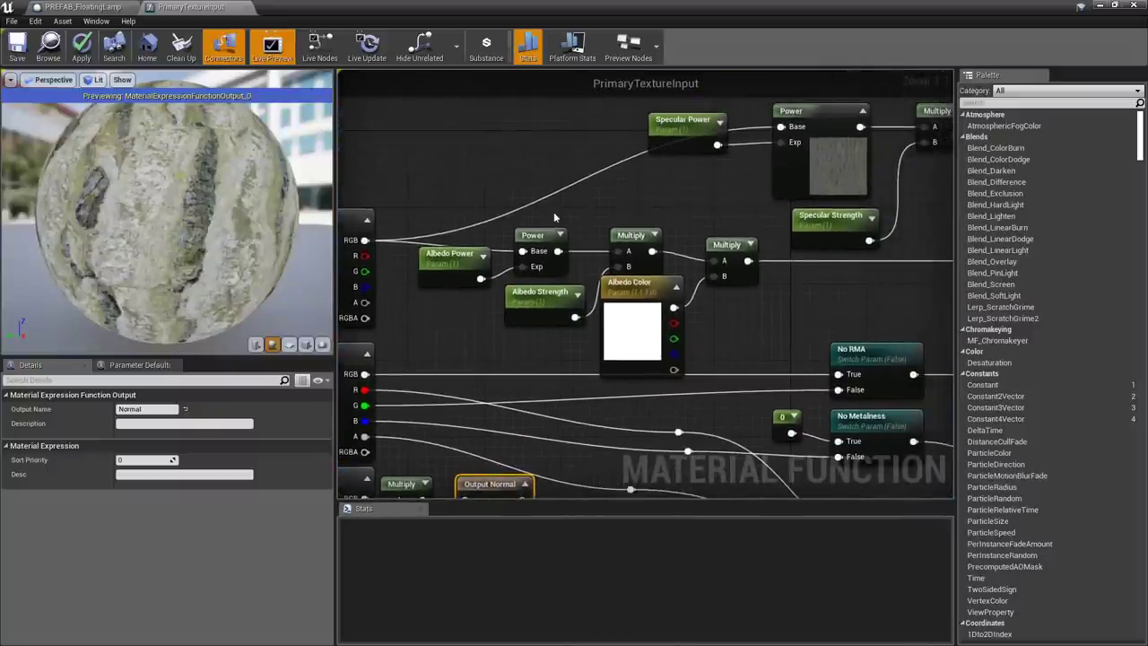
right_click_drag(554, 217, 555, 292)
scroll(711, 264, "up", 1)
left_click_drag(522, 192, 899, 322)
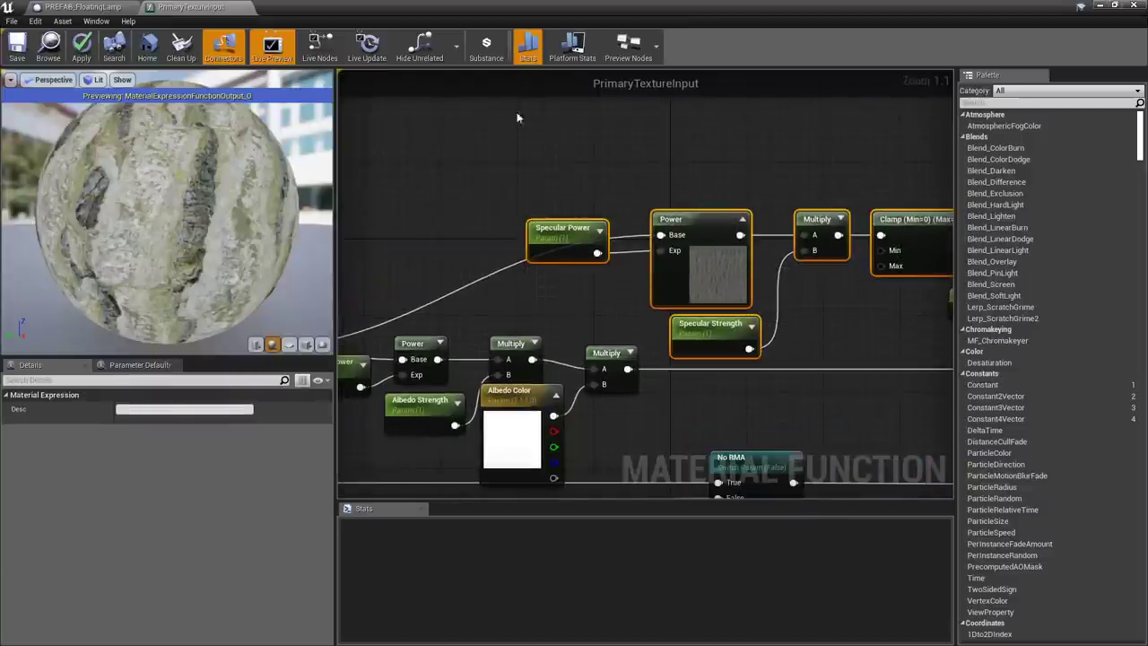
right_click_drag(707, 153, 538, 159)
scroll(538, 159, "down", 2)
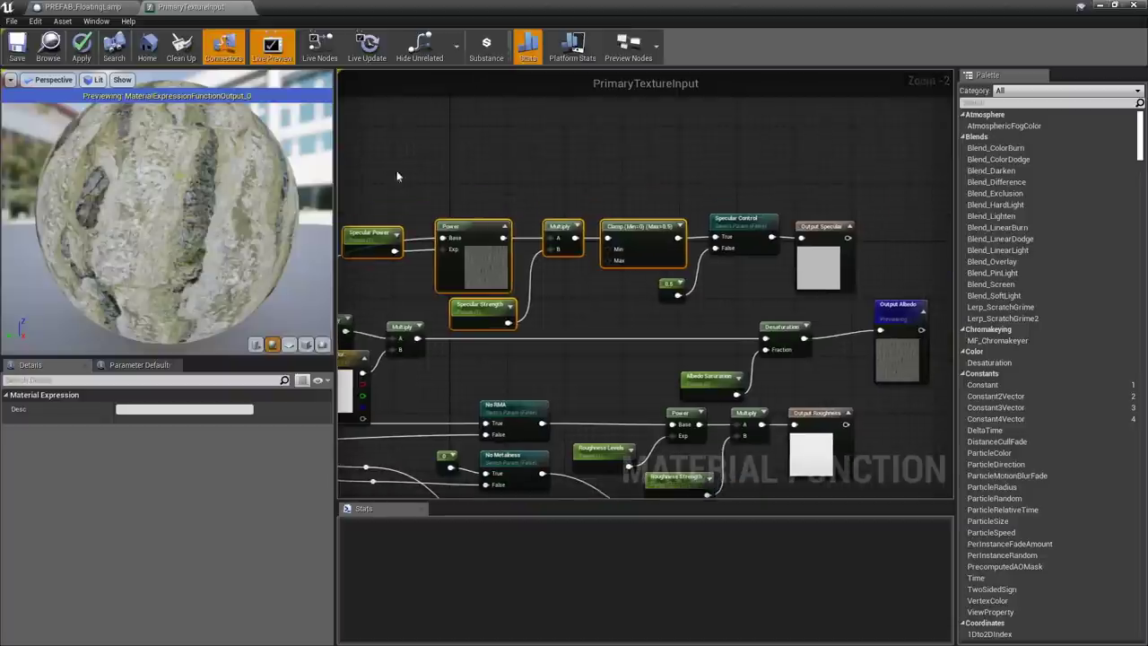
left_click_drag(397, 176, 855, 303)
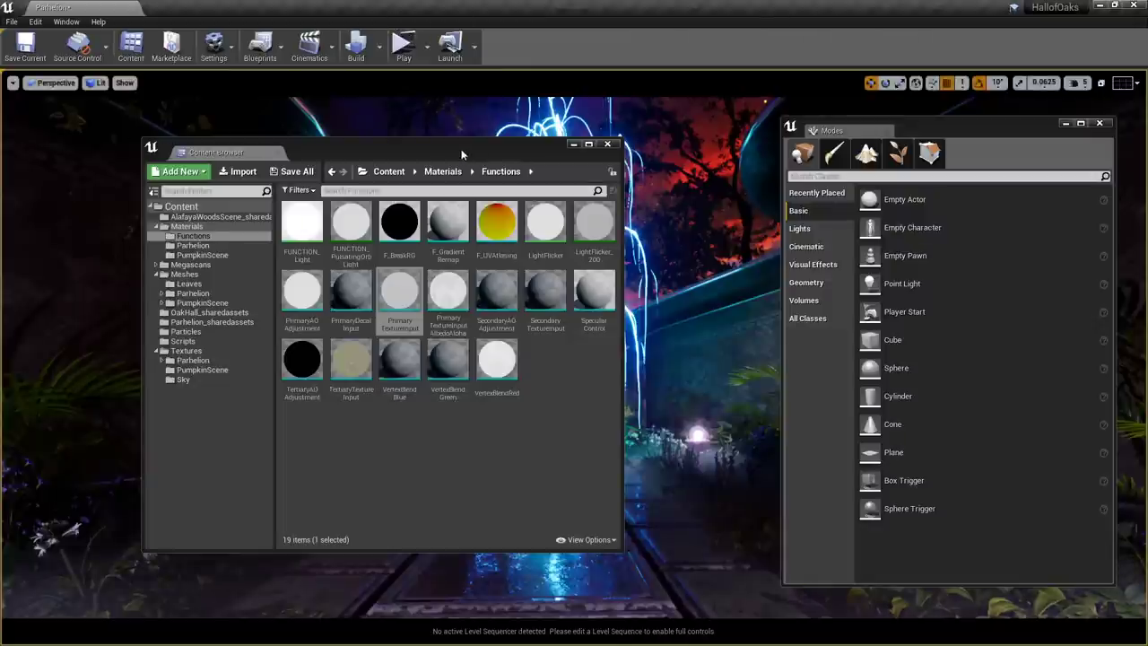
Clear the Content Browser and Modes windows away from the level view and show the Specular buffer visualization over the walkway
left_click_drag(461, 149, 0, 150)
left_click_drag(937, 131, 1147, 157)
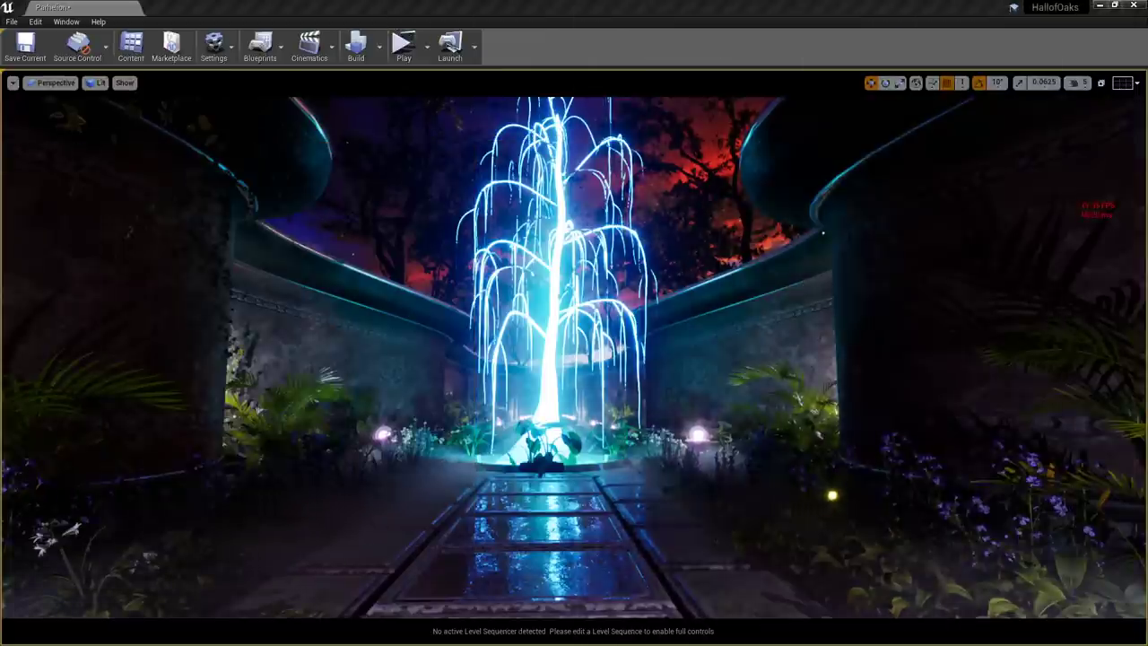
right_click_drag(574, 323, 558, 413)
left_click(96, 84)
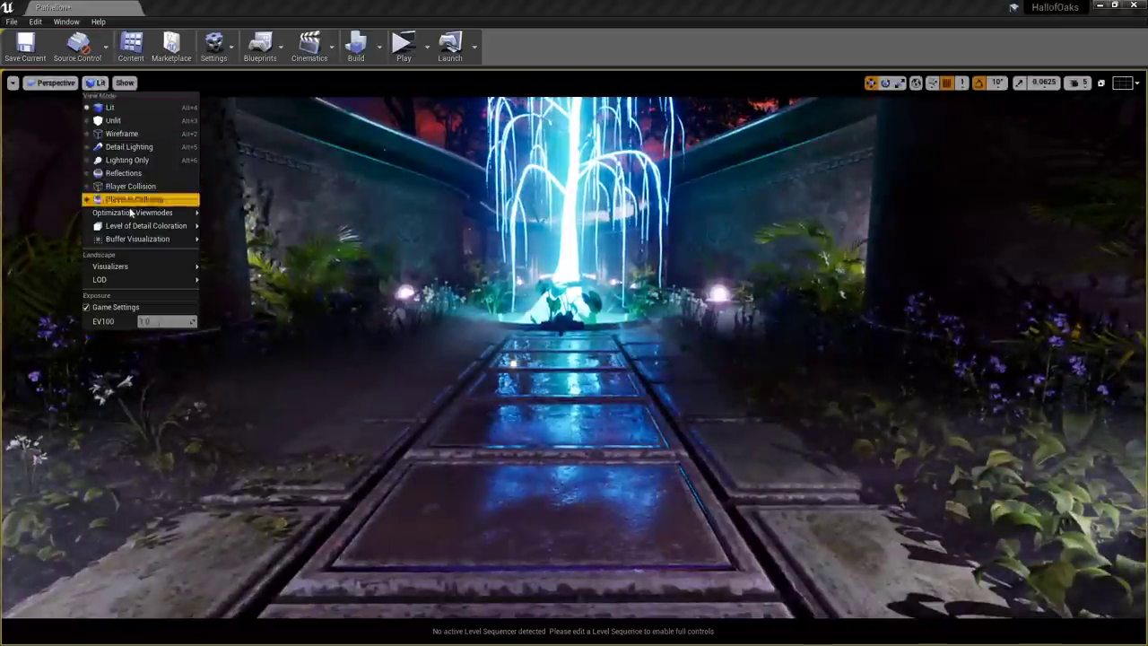
mouse_move(133, 229)
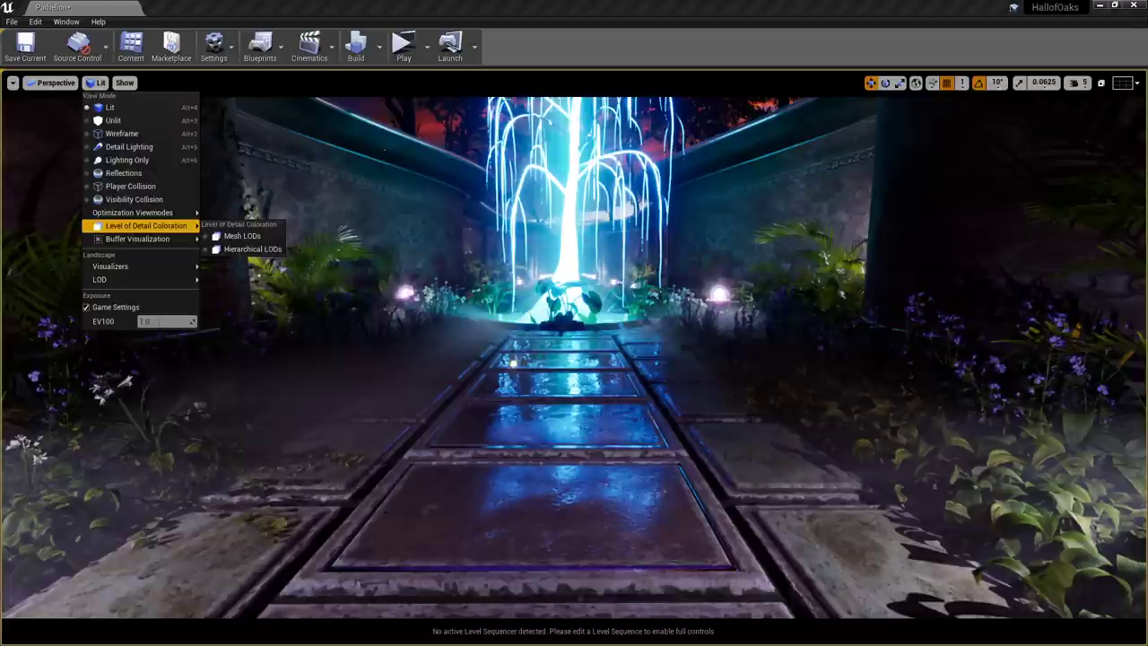
mouse_move(163, 242)
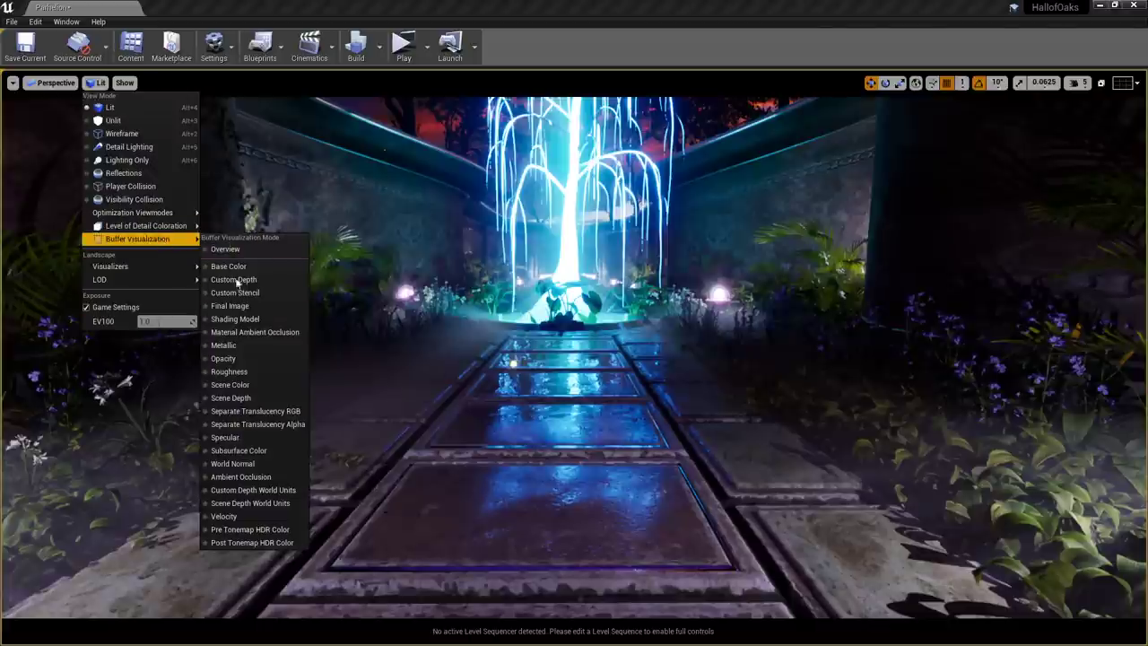
left_click(263, 439)
Inspect the specular values of the walkway slabs and the ground beside them in the buffer view
left_click_drag(610, 400, 535, 318)
left_click(536, 323)
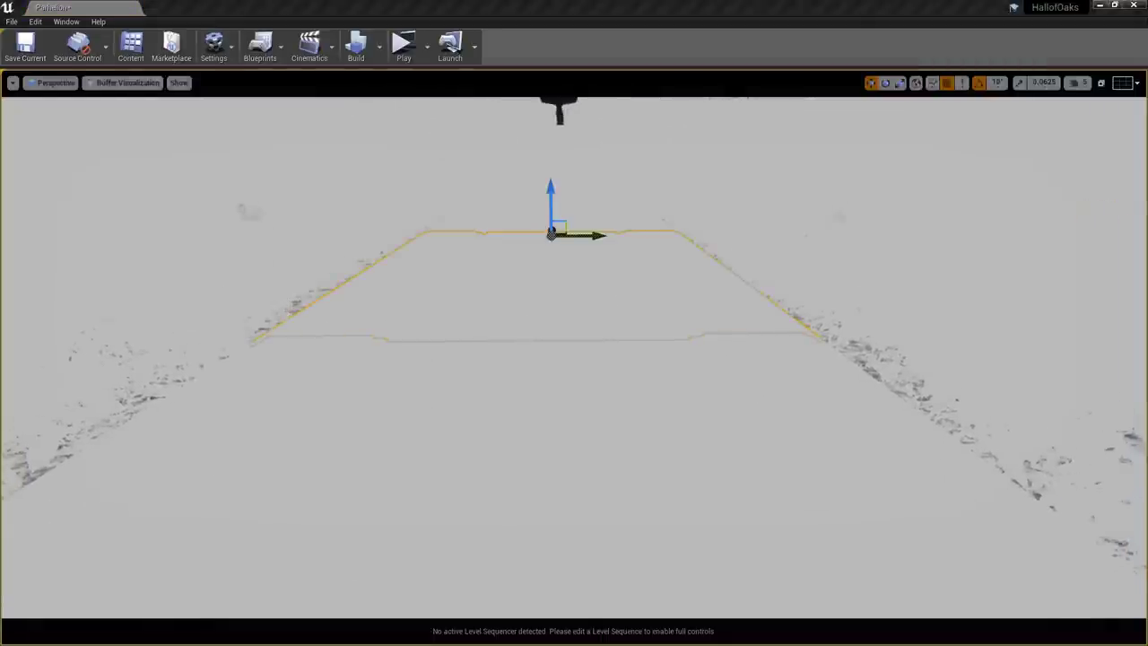
left_click_drag(327, 188, 0, 151)
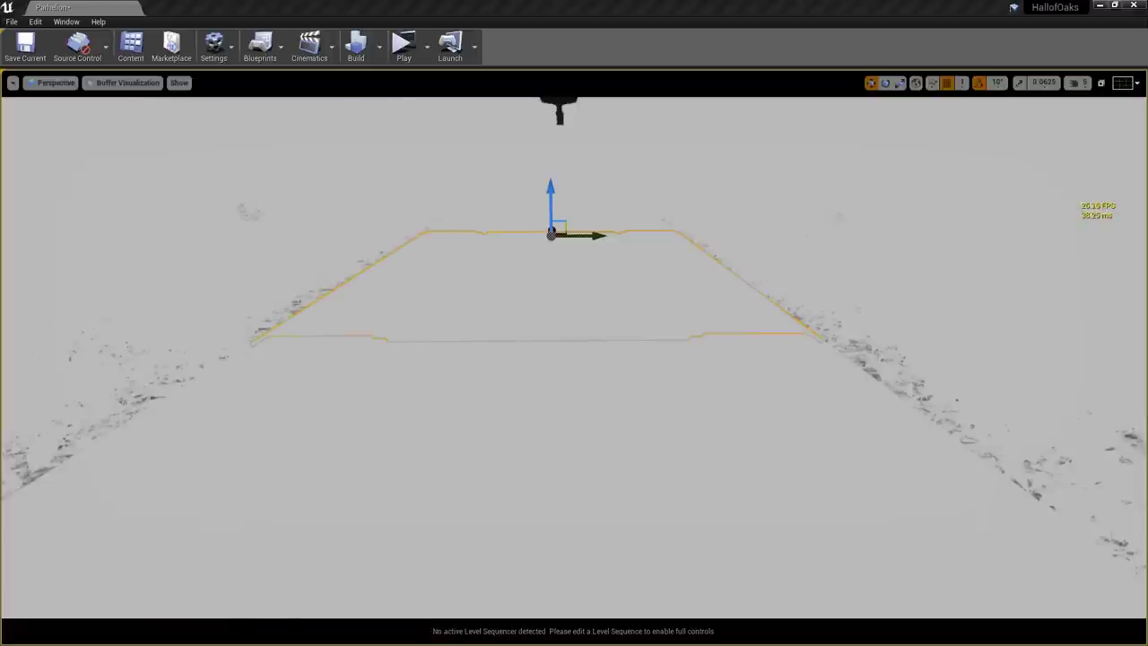
right_click_drag(770, 381, 783, 357)
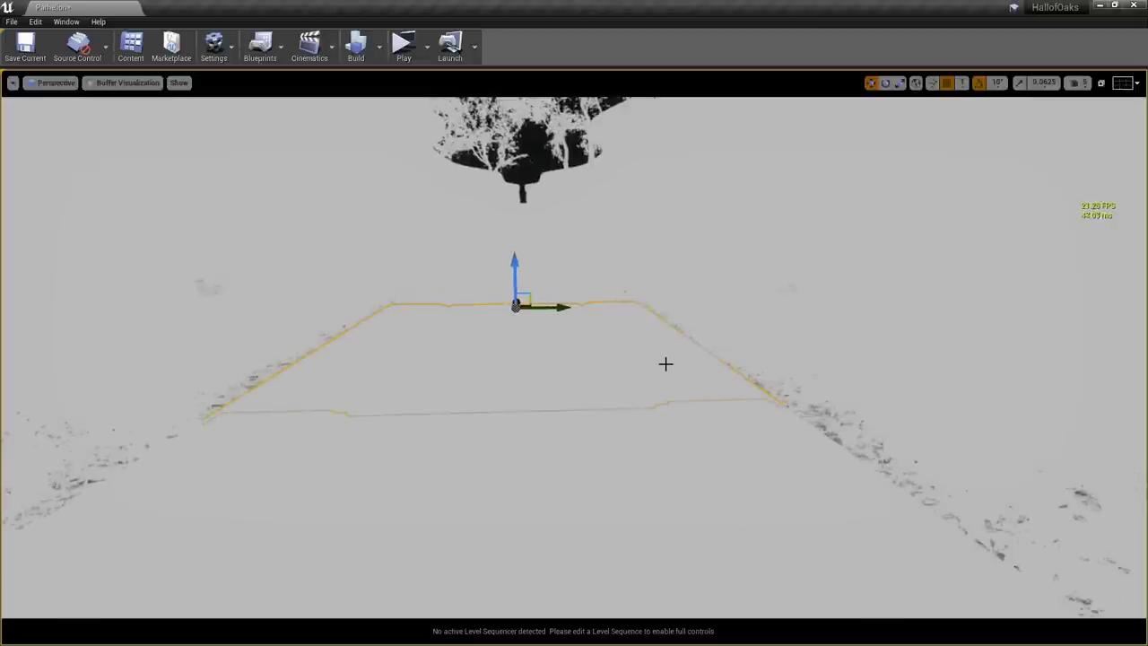
left_click(668, 369, "ctrl")
key("ctrl+z")
right_click_drag(668, 369, 542, 432)
key("w")
right_click_drag(609, 524, 517, 353)
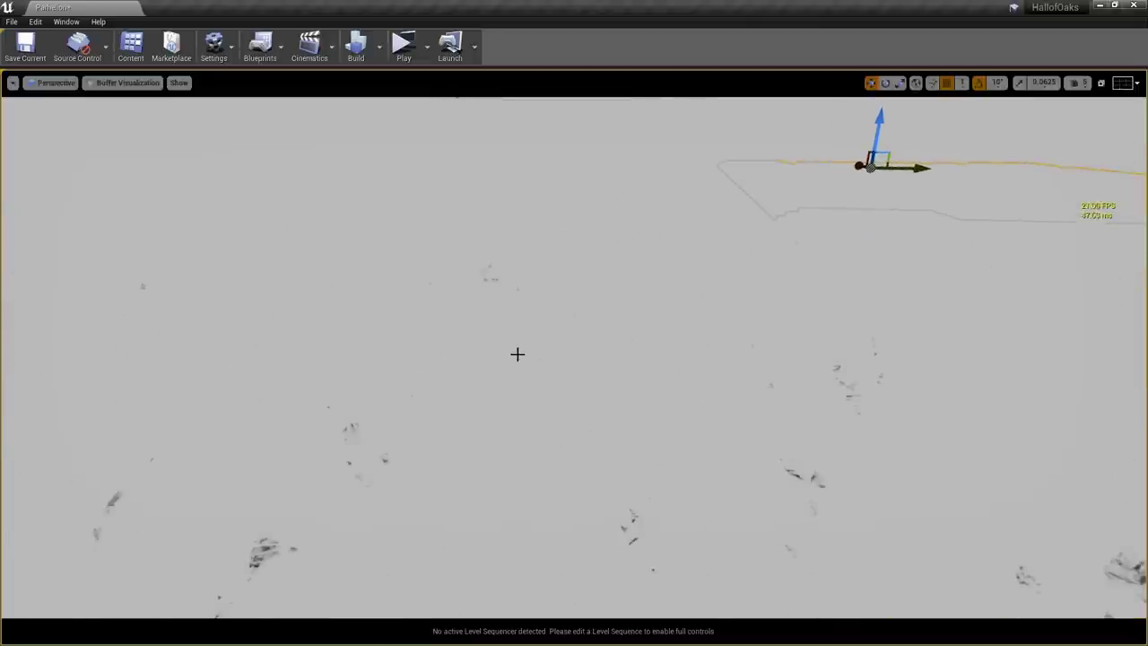
Inspect the specular variation of the leaf-covered ground from a distance and at close range
left_click(536, 321)
key("Delete")
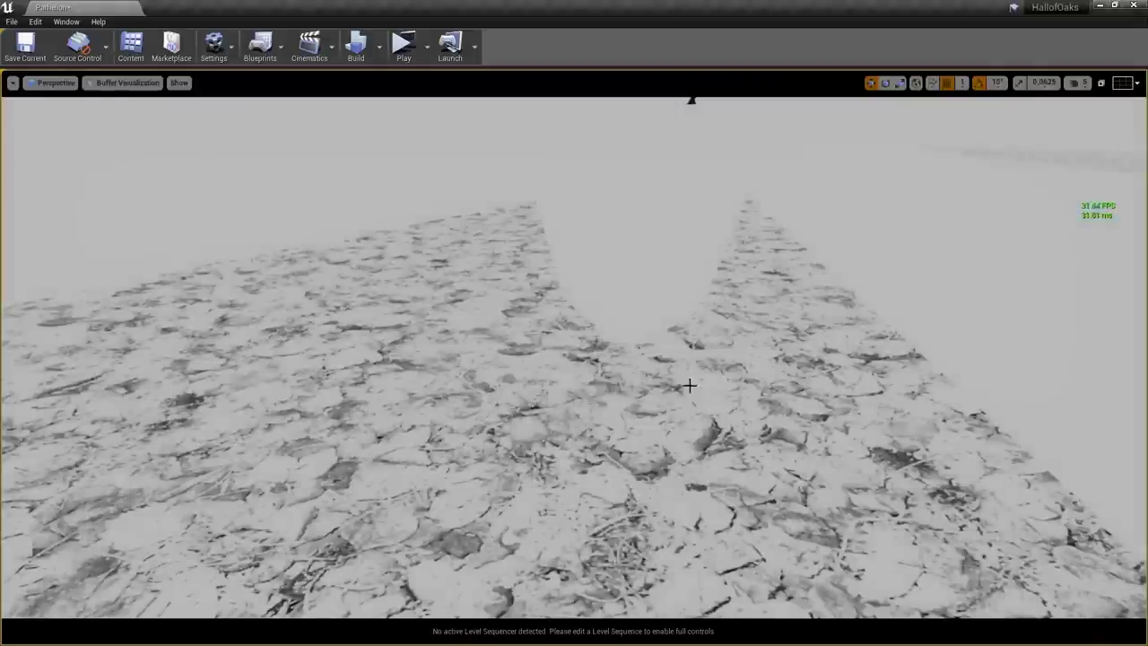
right_click_drag(689, 386, 752, 350)
key("s")
scroll(700, 384, "down", 3)
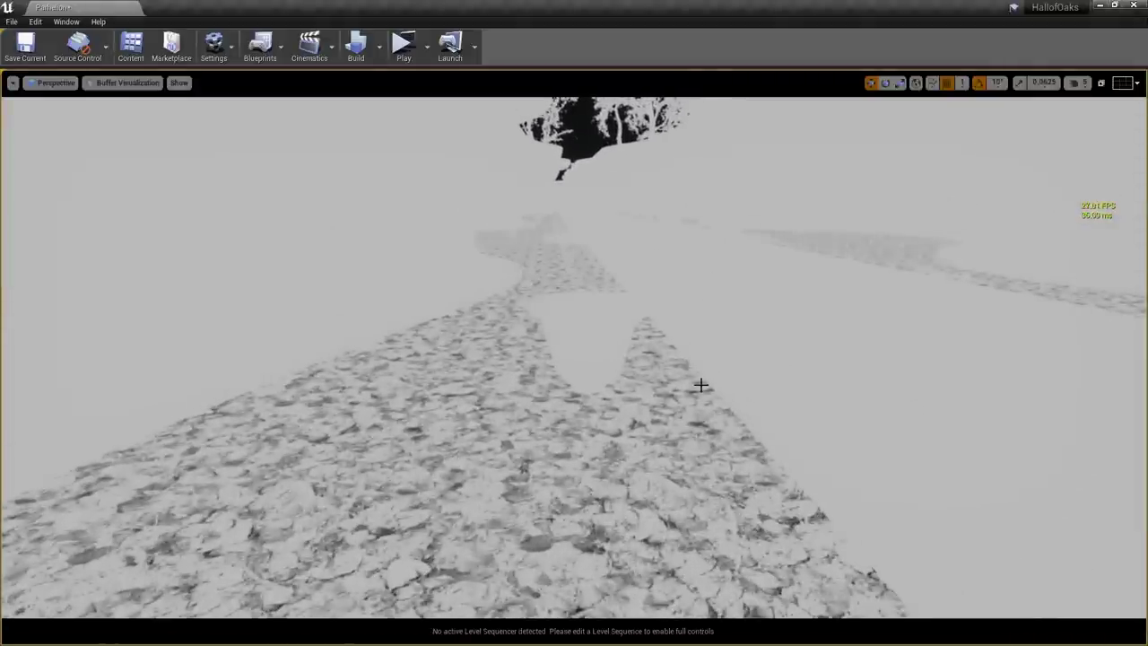
key("q")
right_click_drag(679, 384, 671, 437)
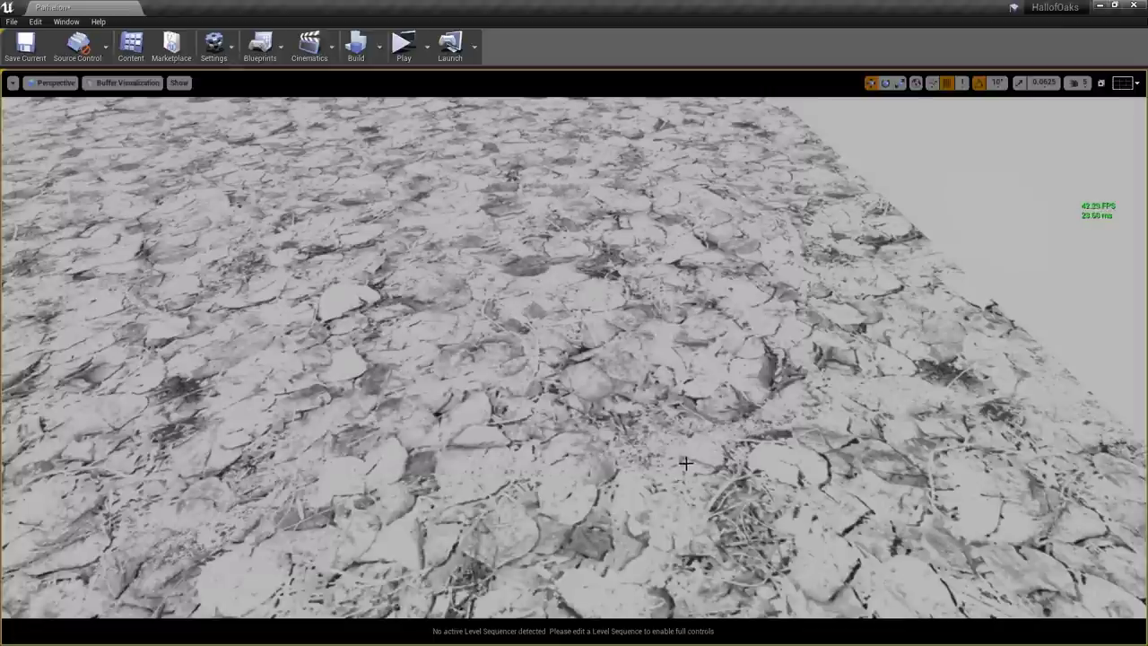
mouse_move(686, 463)
right_mouse_down()
mouse_move(686, 391)
mouse_move(708, 453)
mouse_move(685, 449)
mouse_move(685, 461)
right_mouse_up()
Return the level view to Lit shading and open the landscape's TERRAIN_Ground material from its details
key("alt+4")
key("e")
key("s")
key("w")
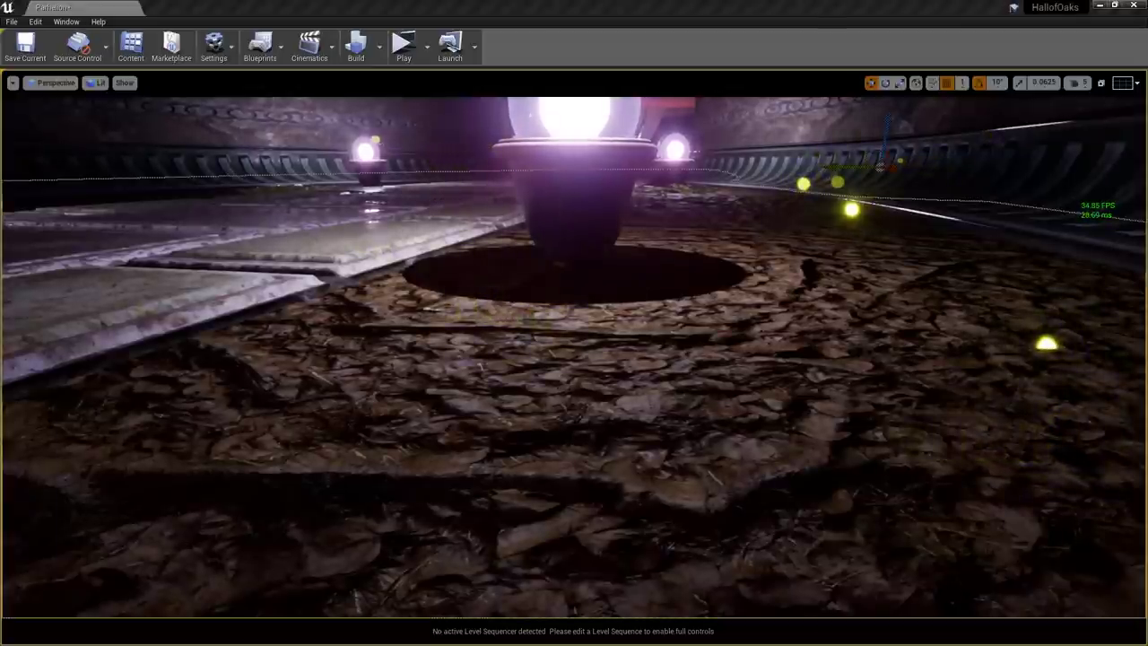
key("F4")
scroll(330, 229, "down", 10)
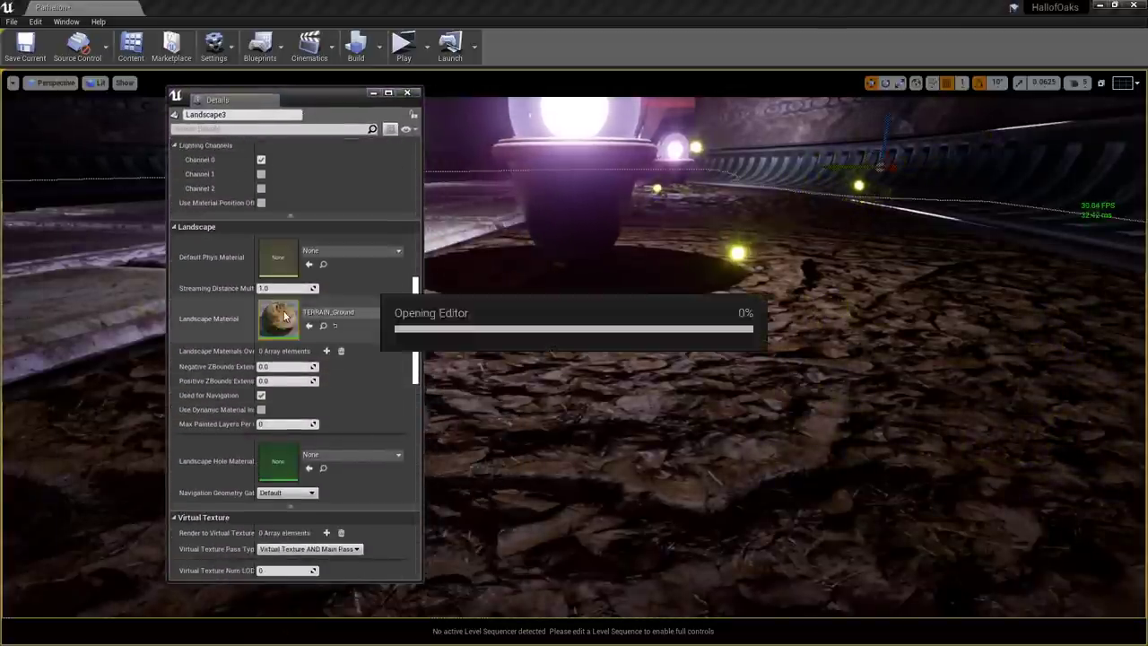
left_click_drag(338, 91, 0, 180)
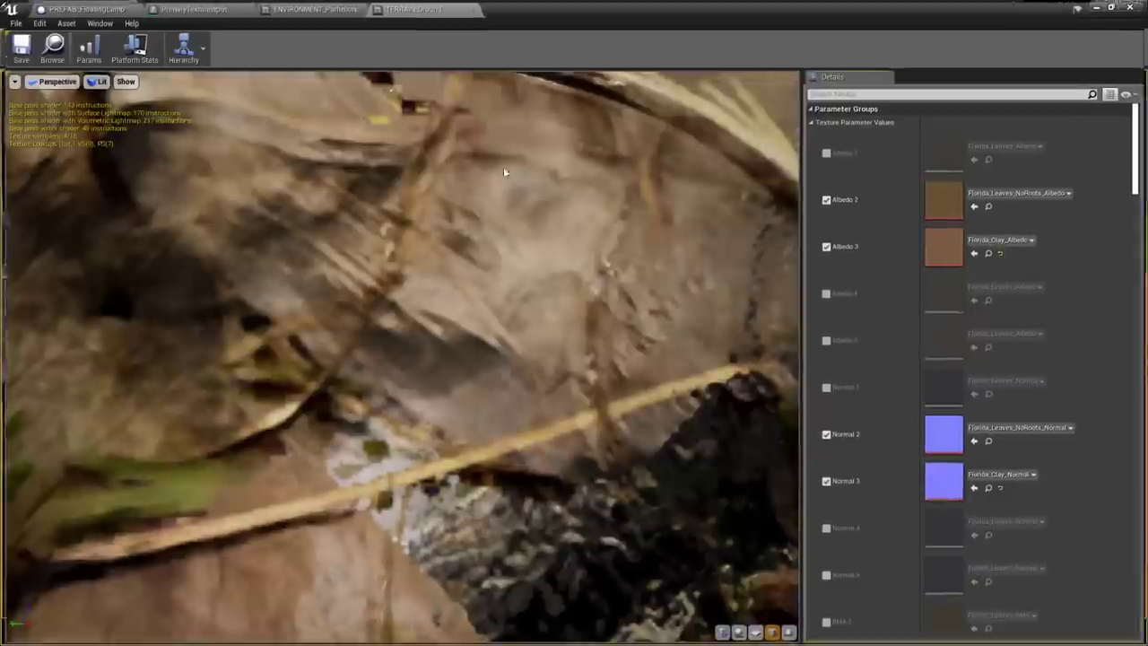
Review TERRAIN_Ground's texture and scalar parameters, focusing on L1 Specular Strength and L1 SpecularPower
scroll(1121, 204, "down", 10)
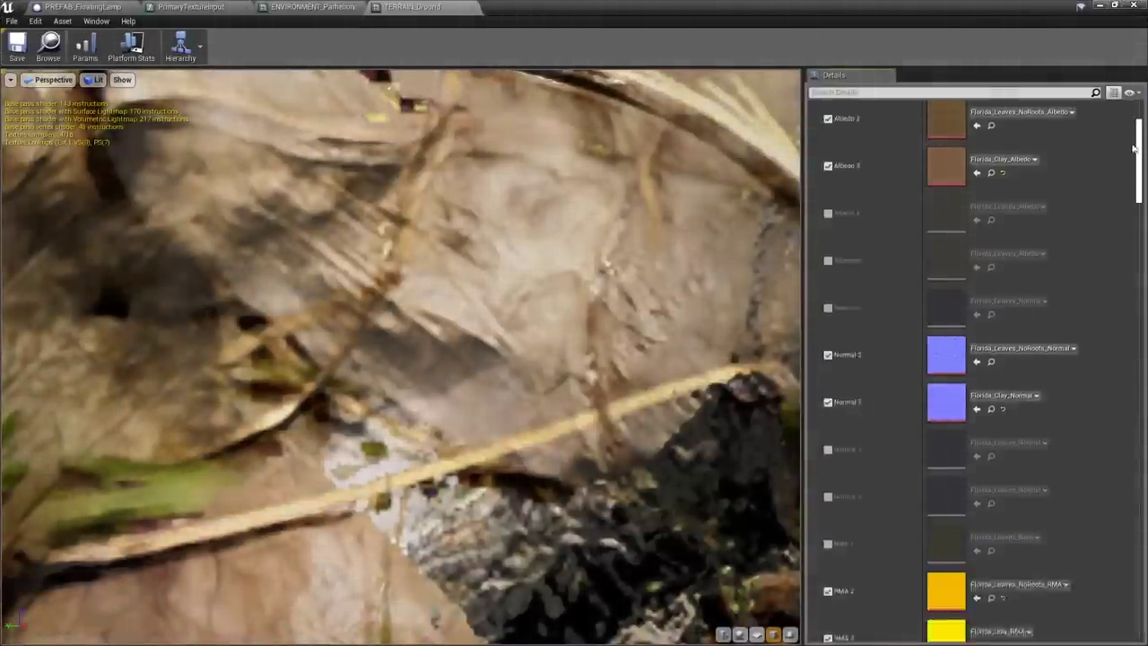
scroll(1121, 233, "down", 10)
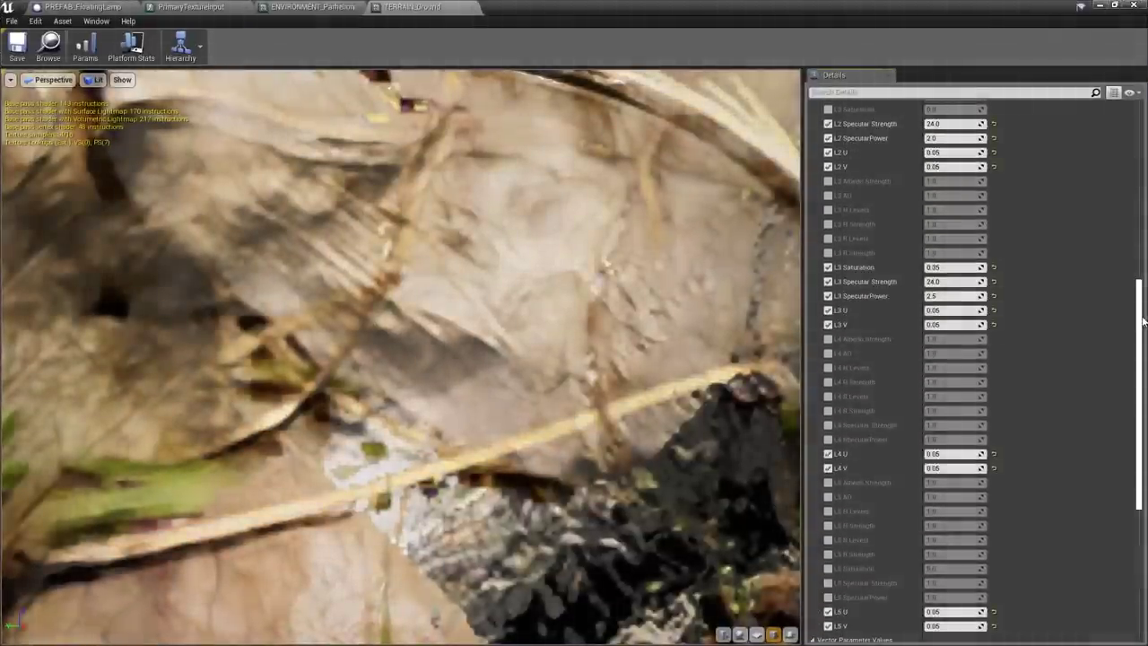
scroll(1141, 323, "up", 2)
left_click_drag(1141, 323, 1134, 236)
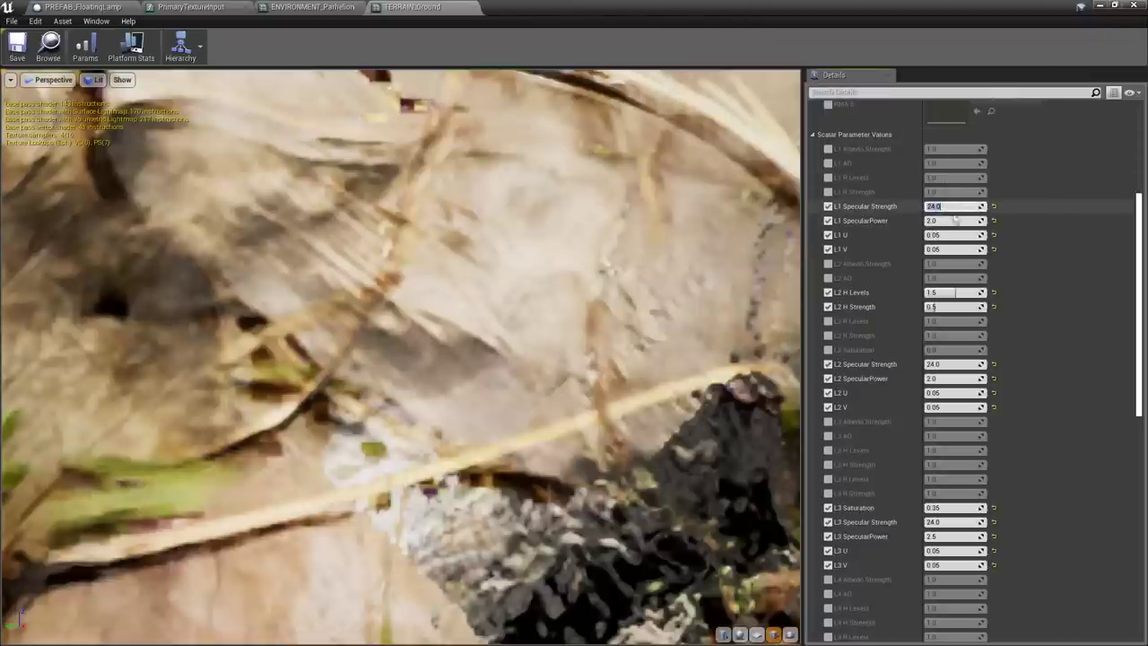
left_click(956, 220)
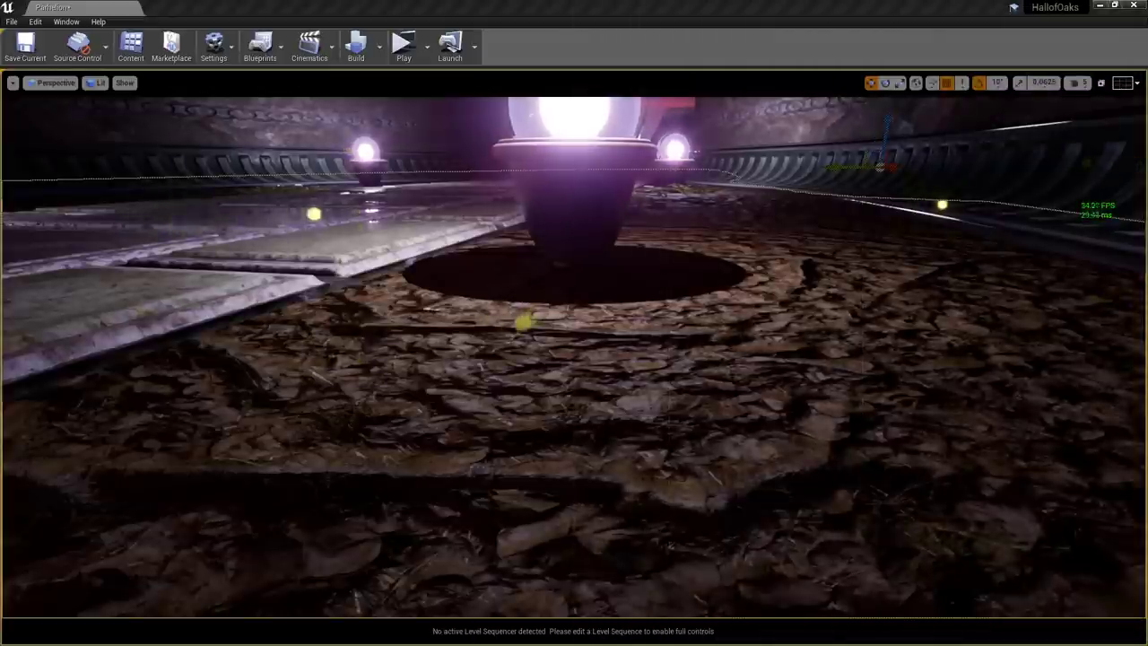
Show the Specular buffer visualization again for the ground around the lamp
left_click(97, 83)
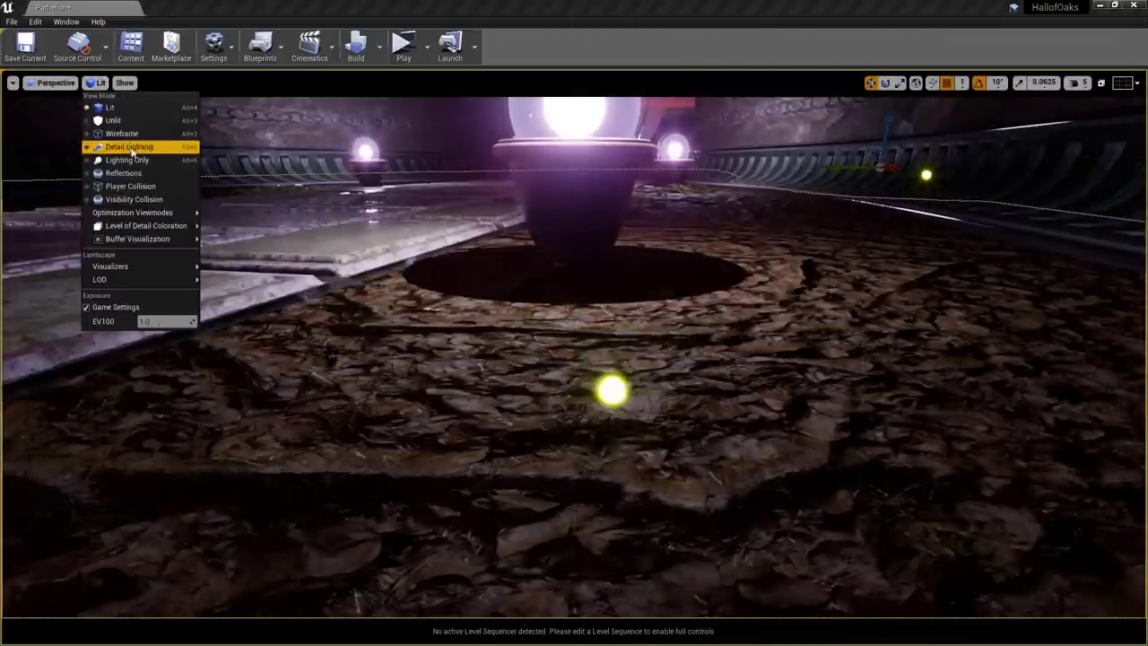
mouse_move(148, 213)
left_click(247, 261)
left_click(97, 82)
mouse_move(137, 238)
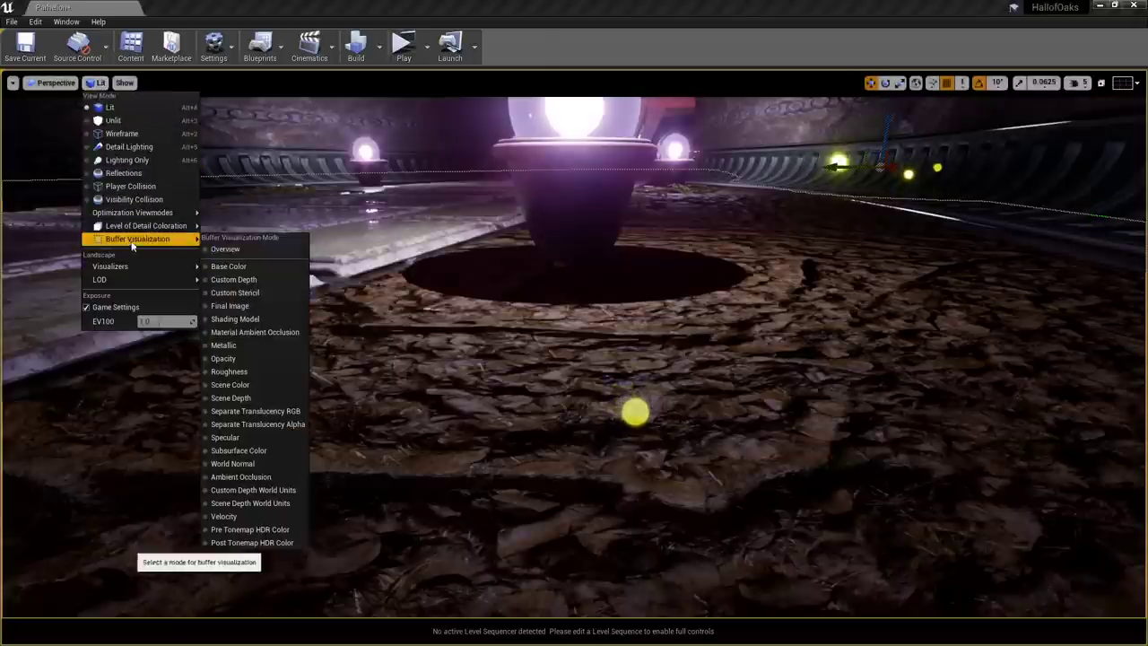
left_click(244, 425)
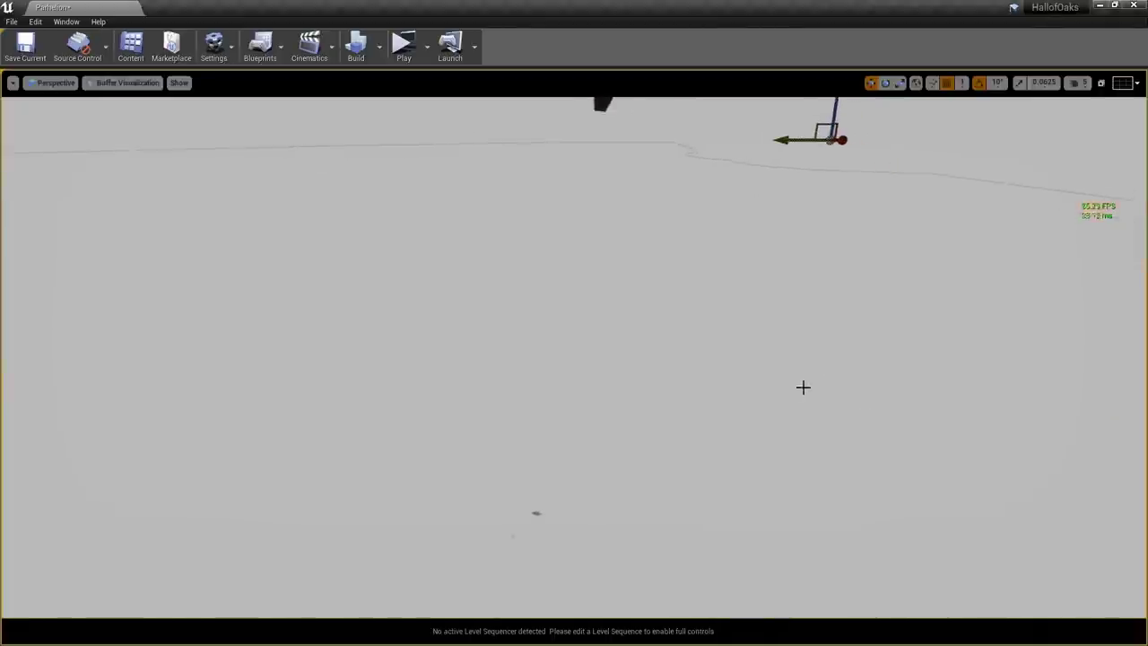
Switch the level view back to Lit shading and look at the ground beside the glowing lamp
key("alt+4")
mouse_move(574, 357)
left_mouse_down()
mouse_move(568, 369)
mouse_move(583, 357)
left_mouse_up()
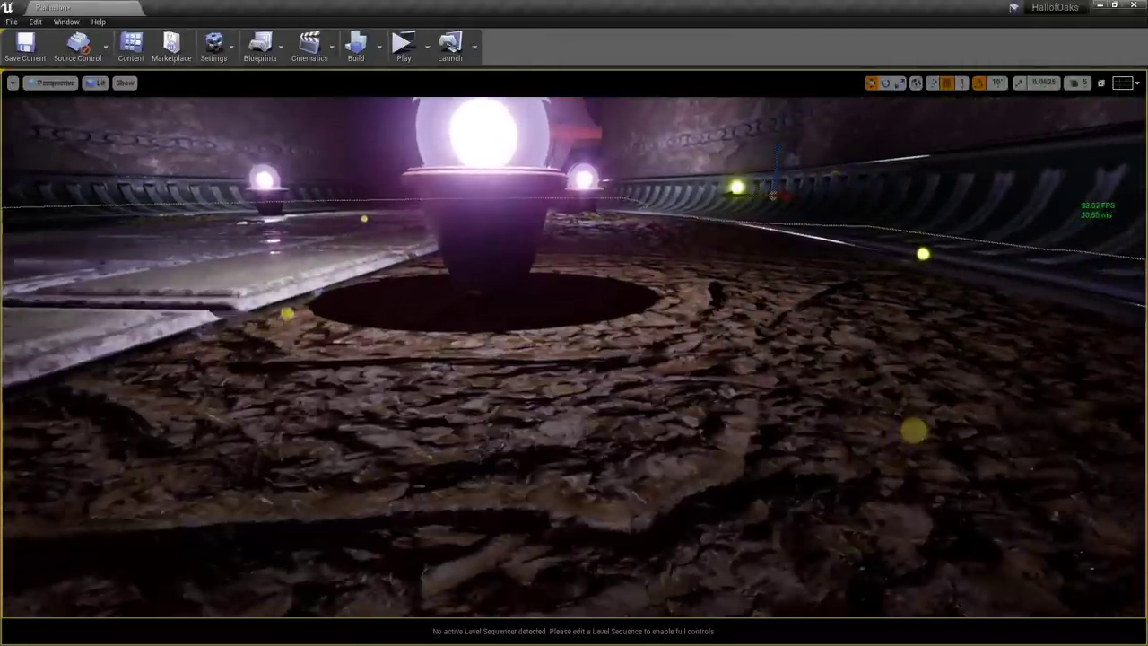
key("ctrl+shift+h")
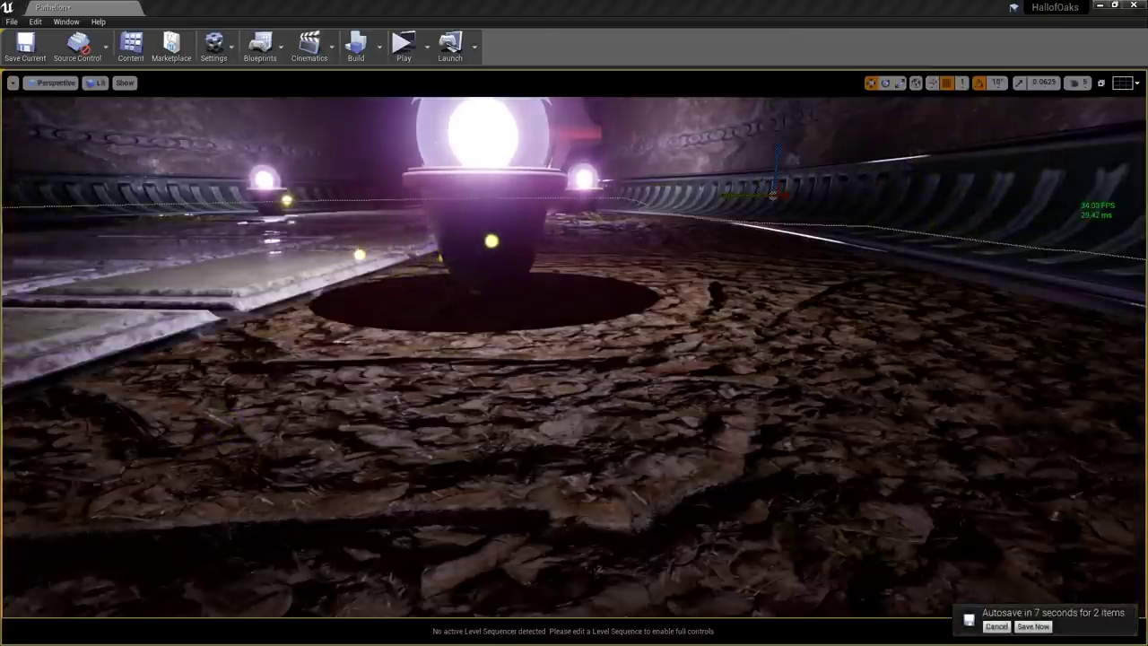
Cancel the pending autosave and bring the stone path leading to the glowing blue fountain into view
left_click(1003, 628)
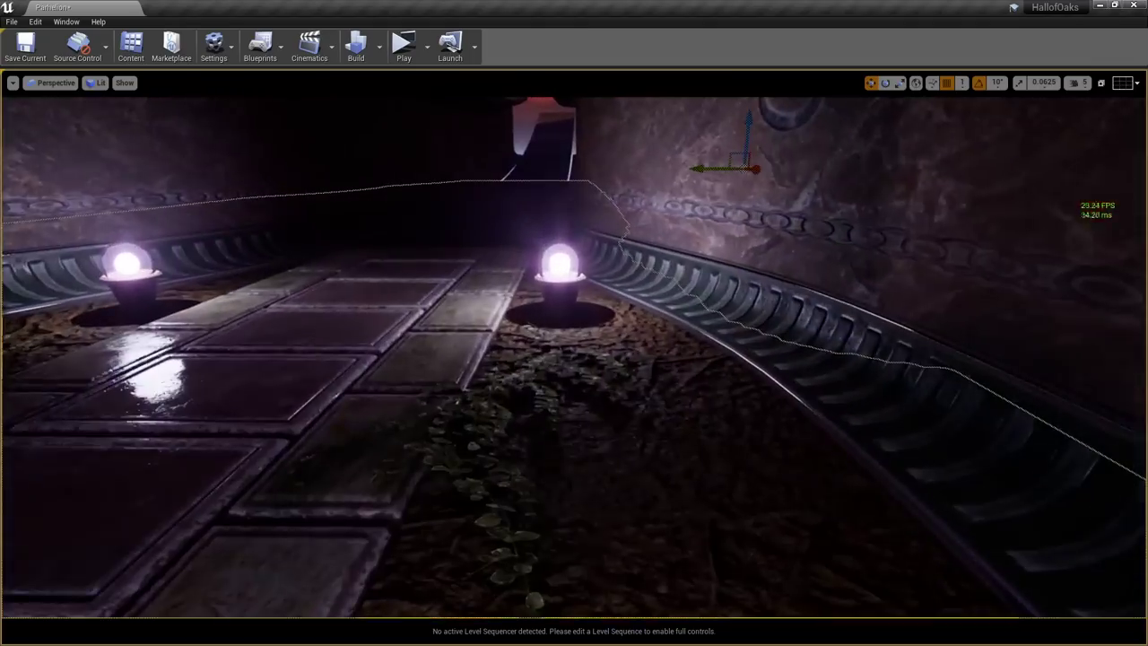
right_click_drag(667, 476, 1058, 476)
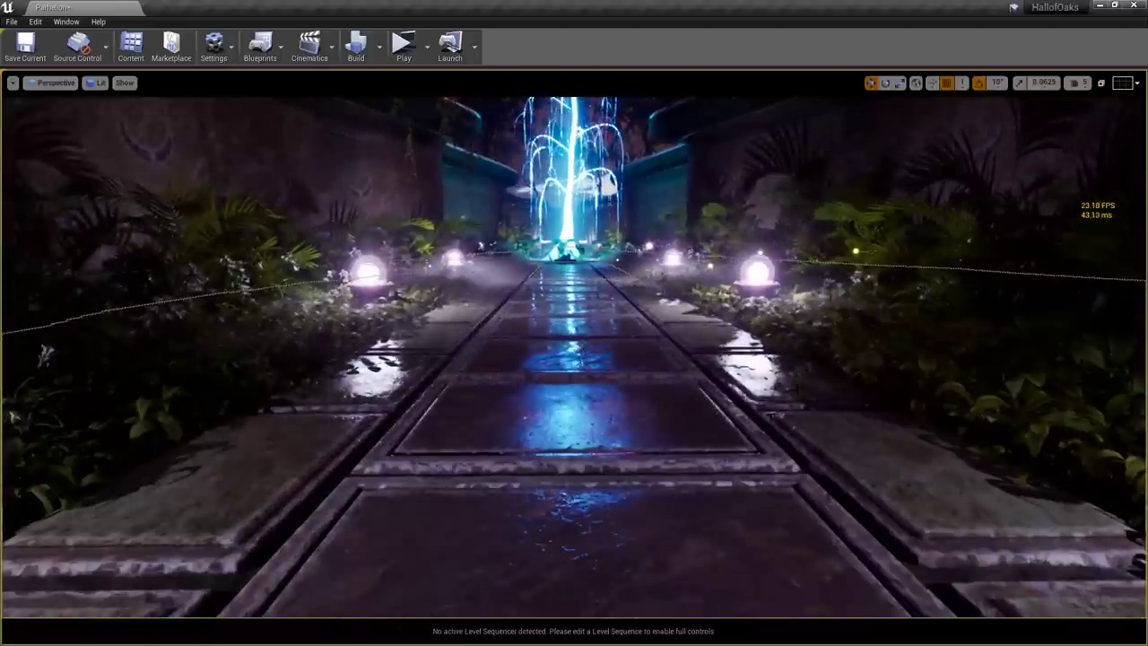
left_click(634, 380)
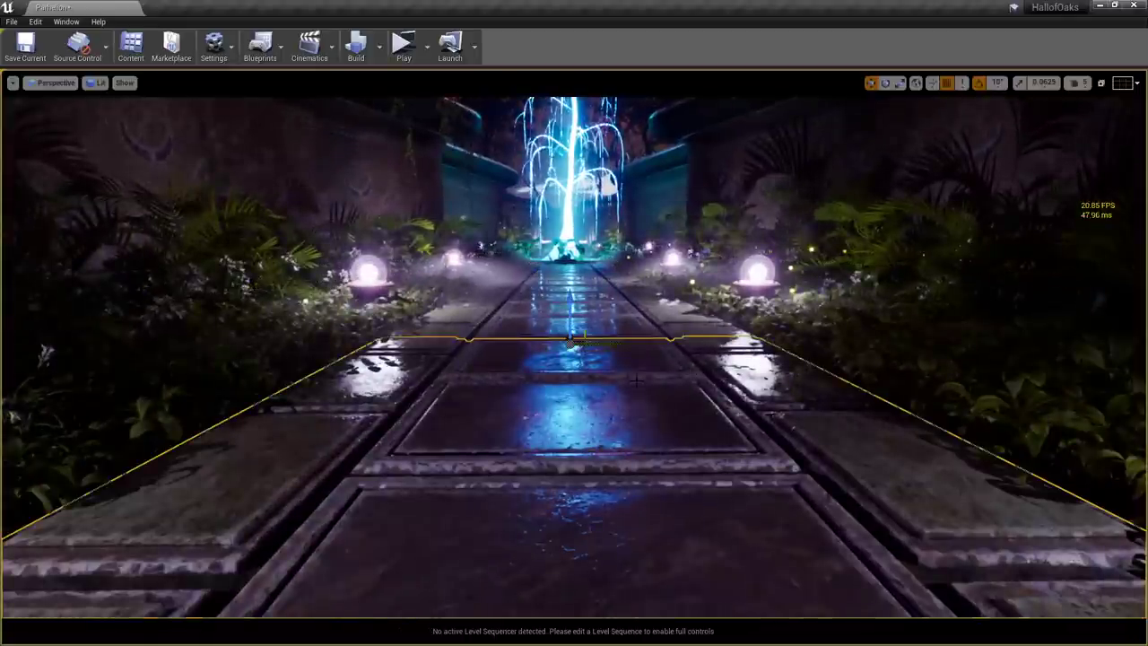
key("Escape")
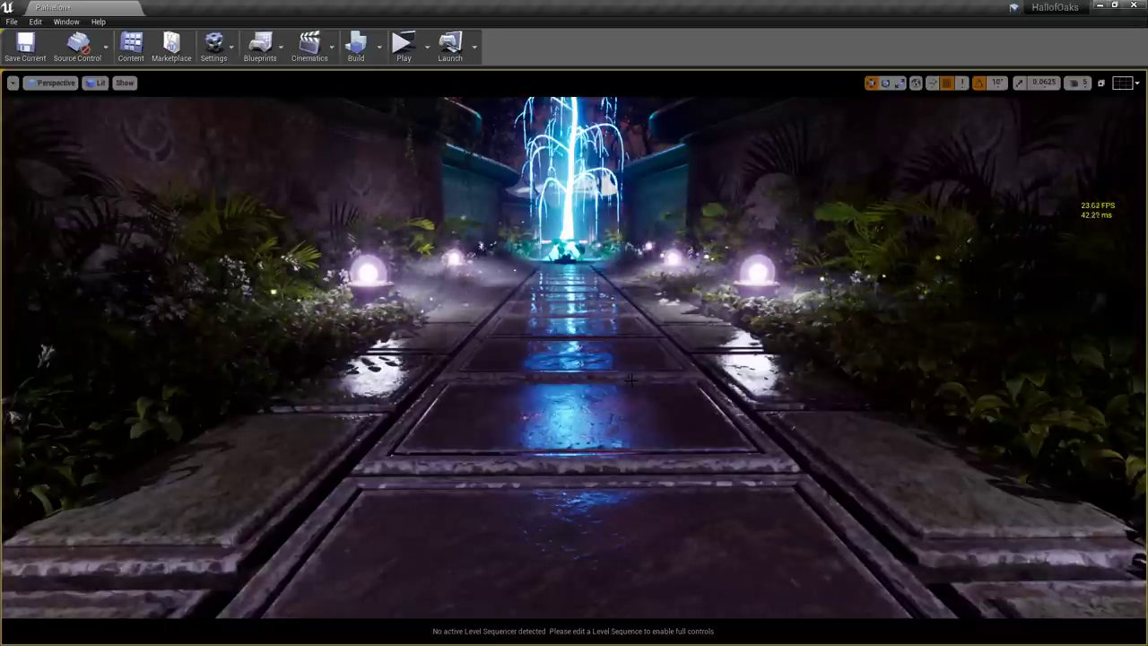
Examine the reflections of the fountain and lamps on the stone path from several heights and distances
mouse_move(631, 380)
right_mouse_down()
mouse_move(622, 416)
mouse_move(654, 415)
mouse_move(622, 388)
right_mouse_up()
key("w")
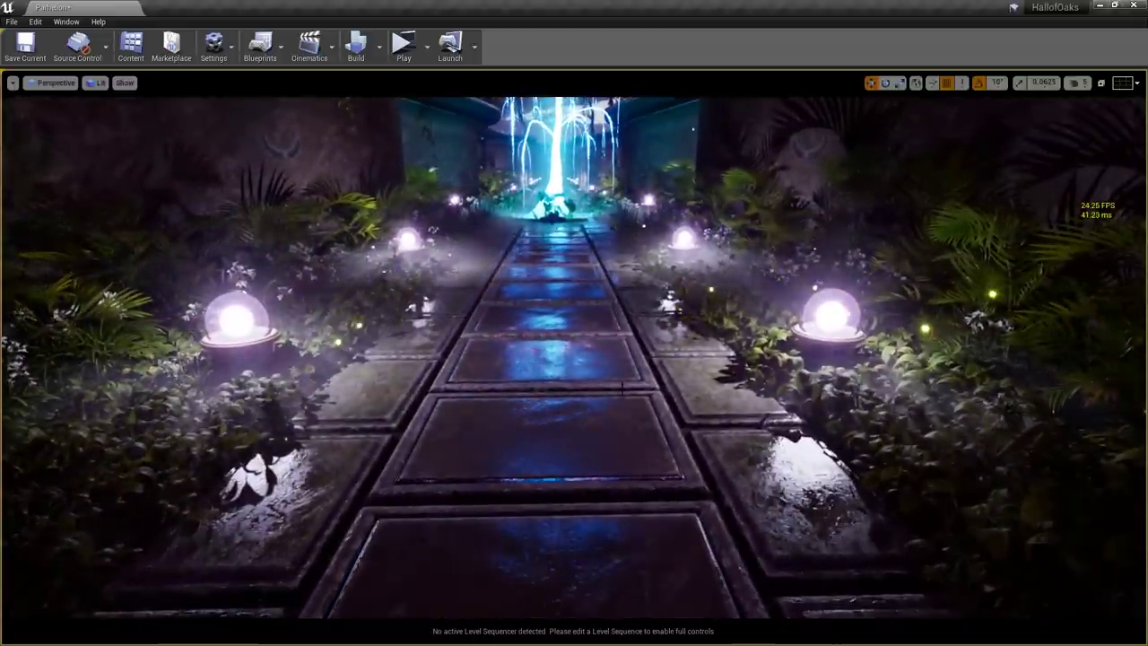
left_click_drag(609, 452, 604, 386)
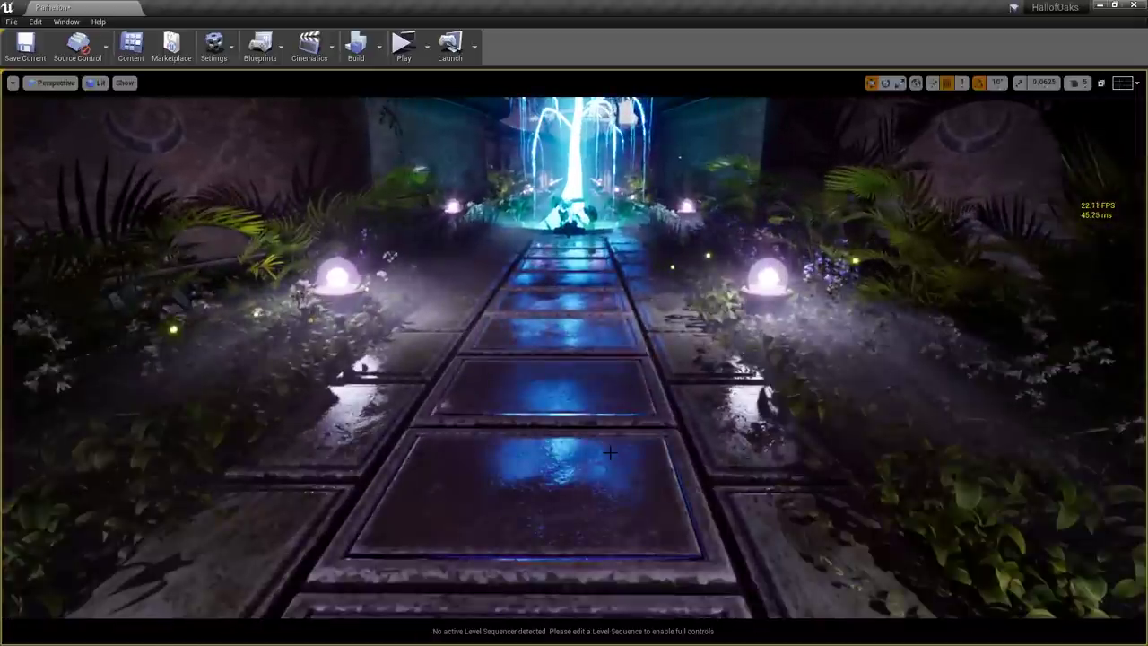
right_click_drag(620, 414, 623, 379)
key("q")
key("s")
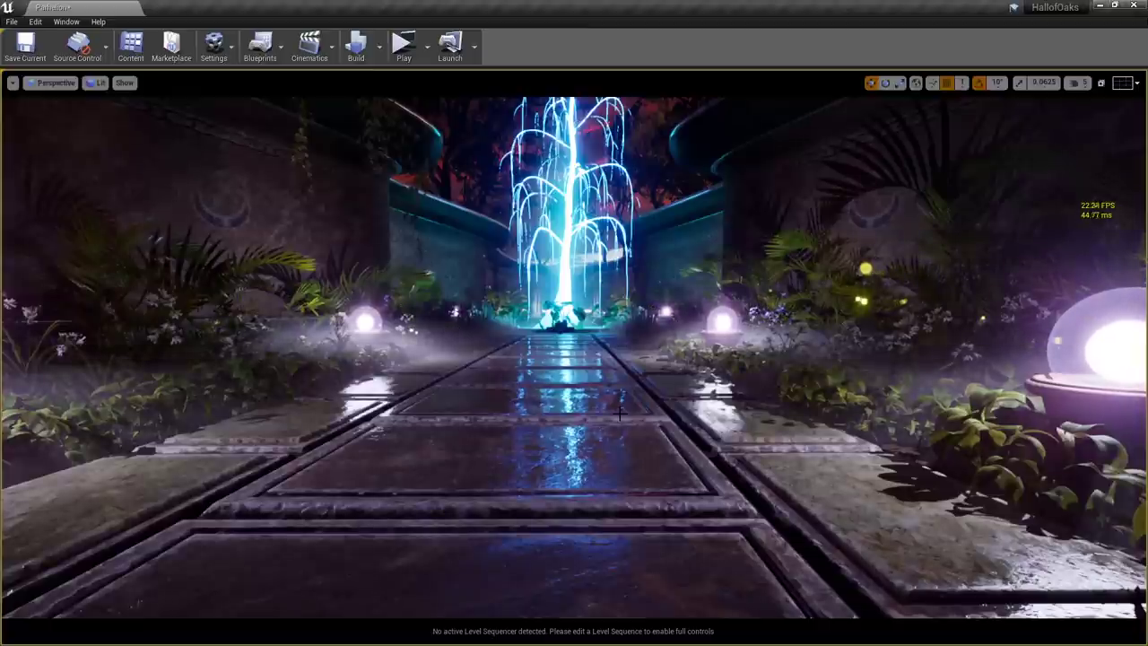
mouse_move(618, 458)
right_mouse_down()
mouse_move(625, 481)
mouse_move(626, 438)
right_mouse_up()
key("e")
key("q")
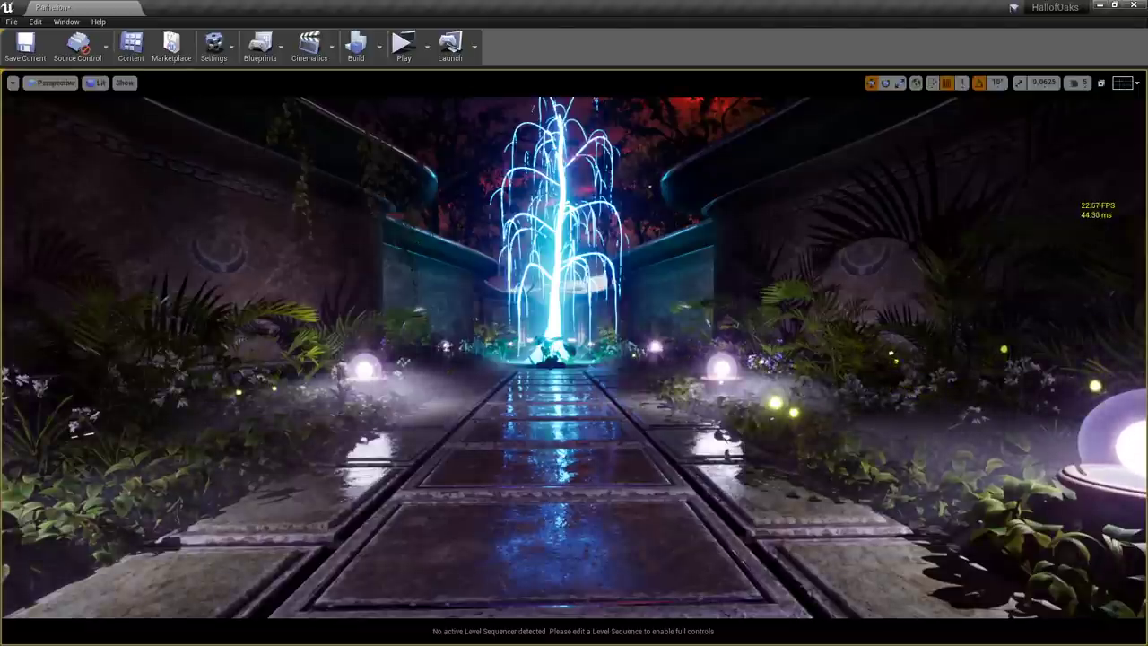
key("w")
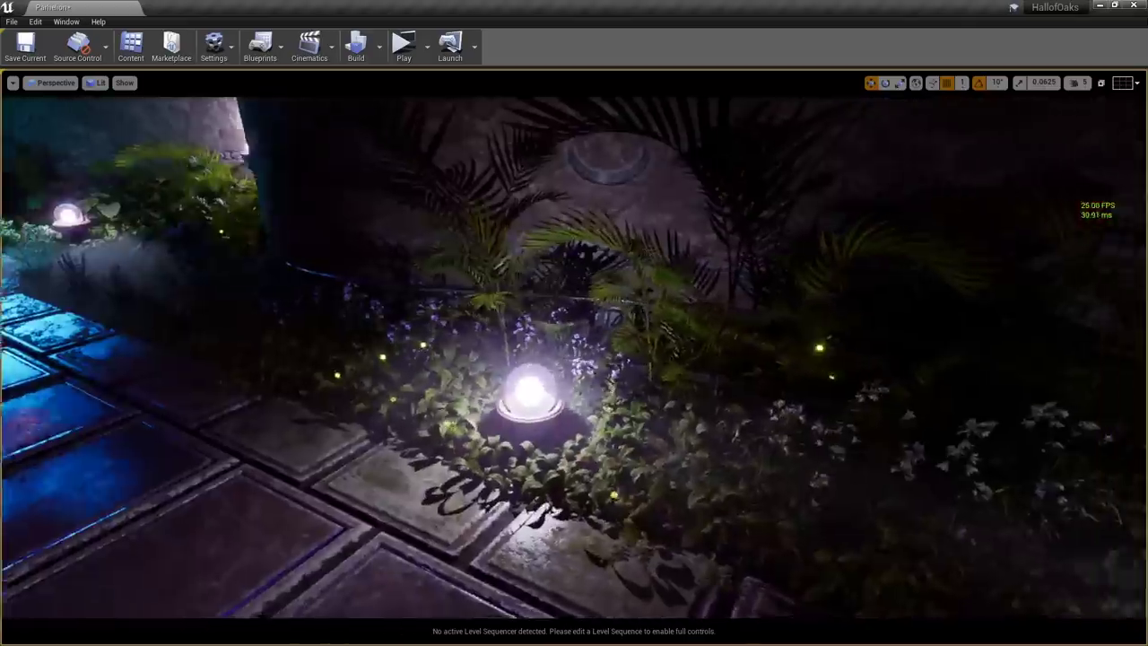
Show the level in Lighting Only mode at a glowing lamp and open FUNCTION_Light from the Materials/Functions folder
key("alt+6")
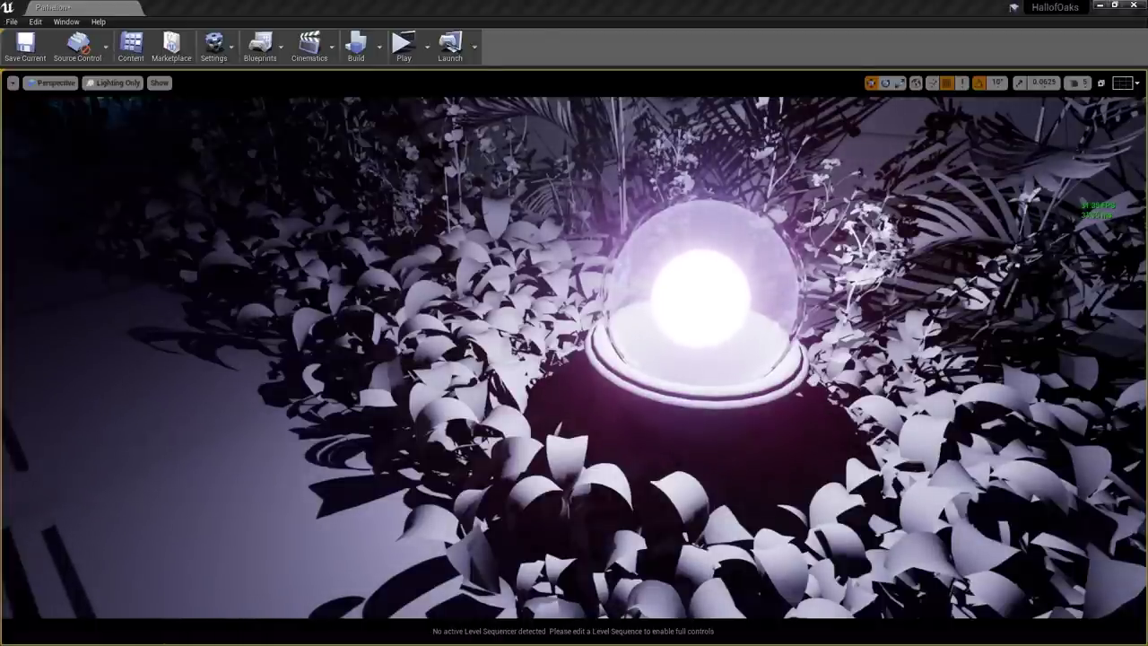
left_click_drag(1147, 144, 296, 112)
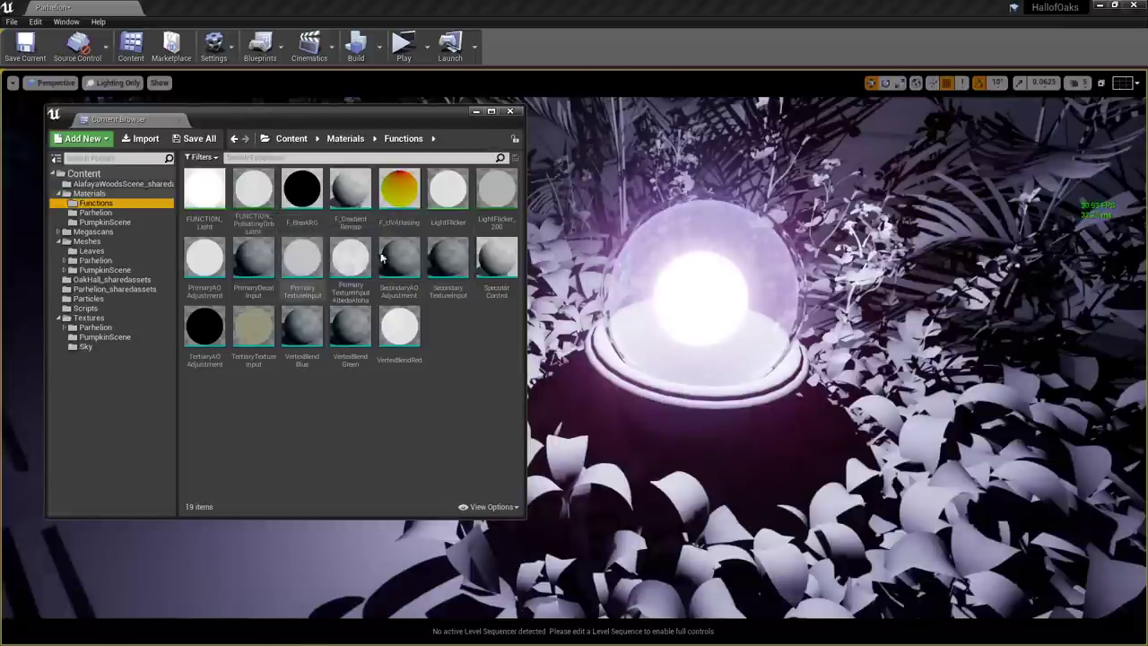
left_click(204, 190)
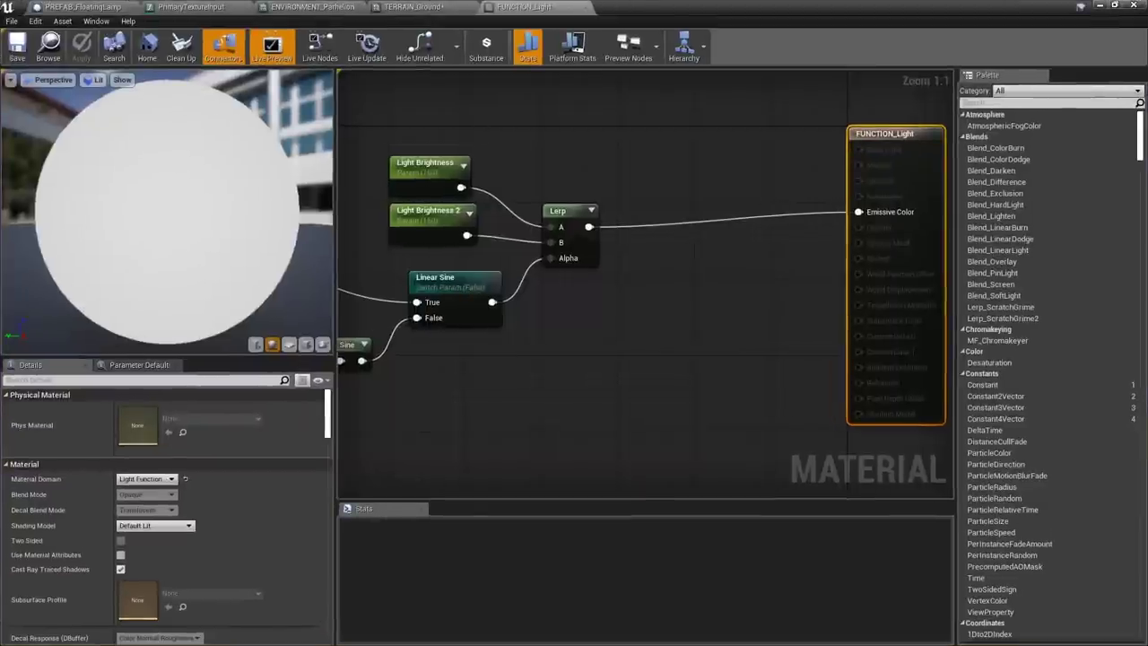
Open the MATPARAMCOL_Lighting collection from the Sine Time node and inspect its scalar parameter's name and default value
right_click_drag(425, 432, 686, 331)
double_click(562, 337)
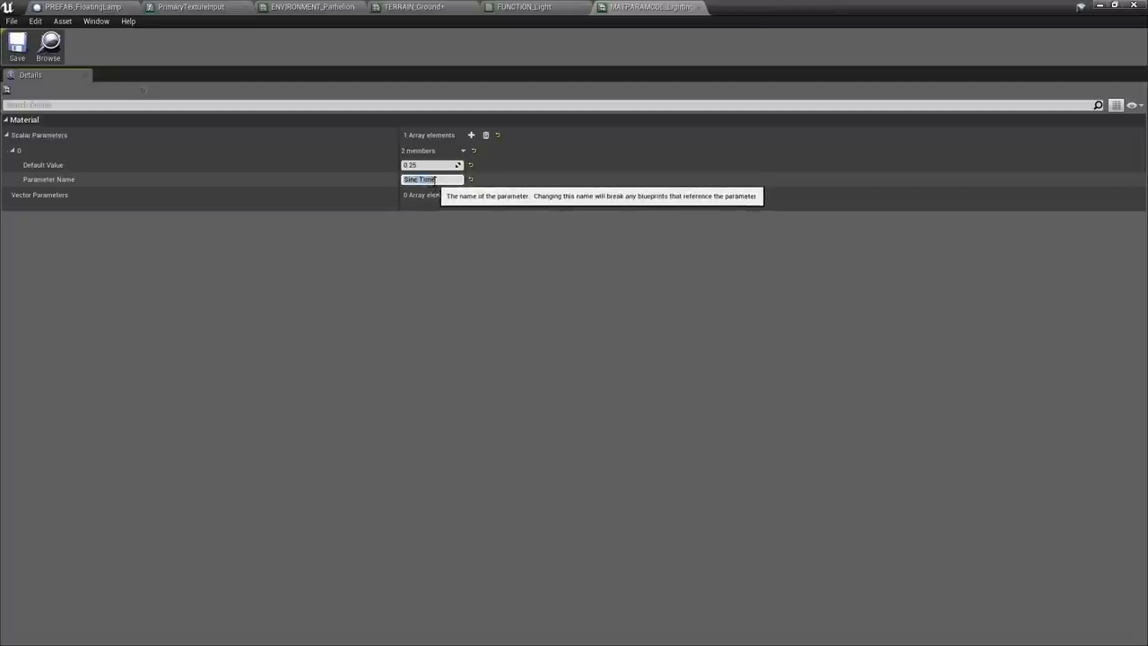
left_click(432, 179)
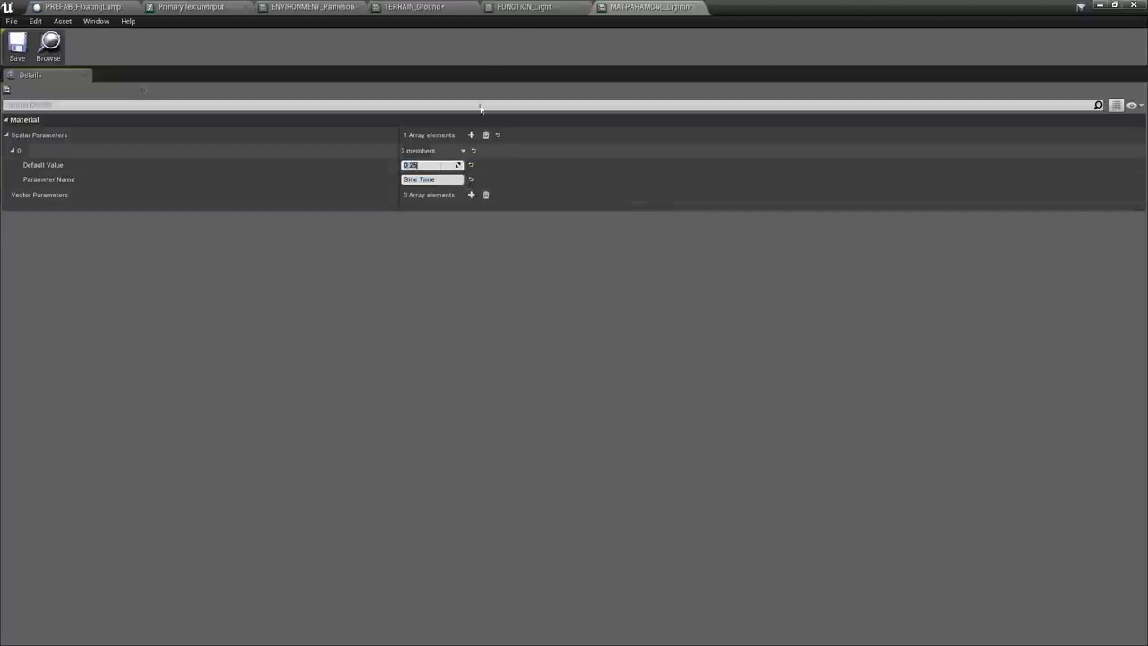
Return to the FUNCTION_Light graph and add a scalar parameter named Sine Time with a default value of 0.25
left_click(519, 8)
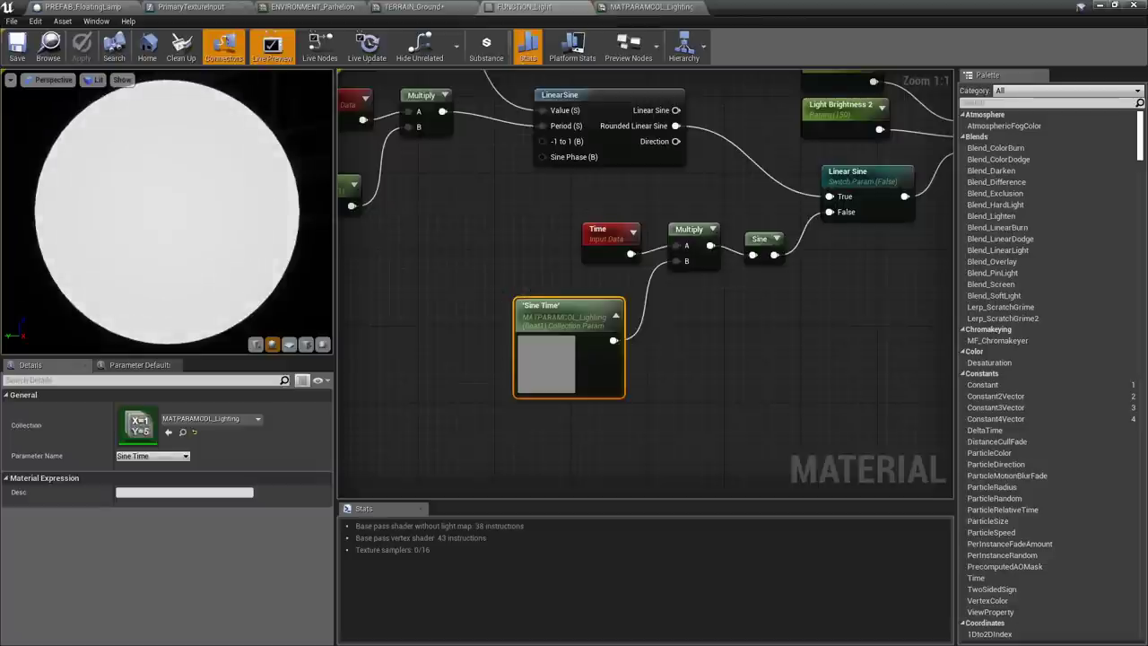
right_click_drag(682, 325, 651, 301)
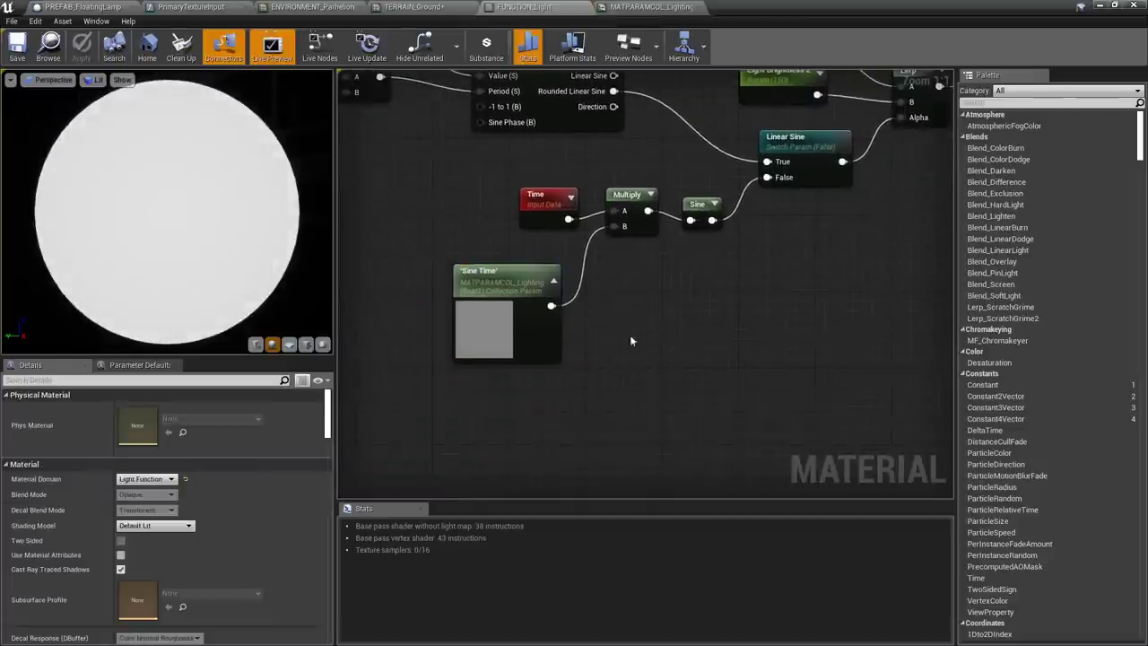
left_click(541, 408)
type("Sine Time")
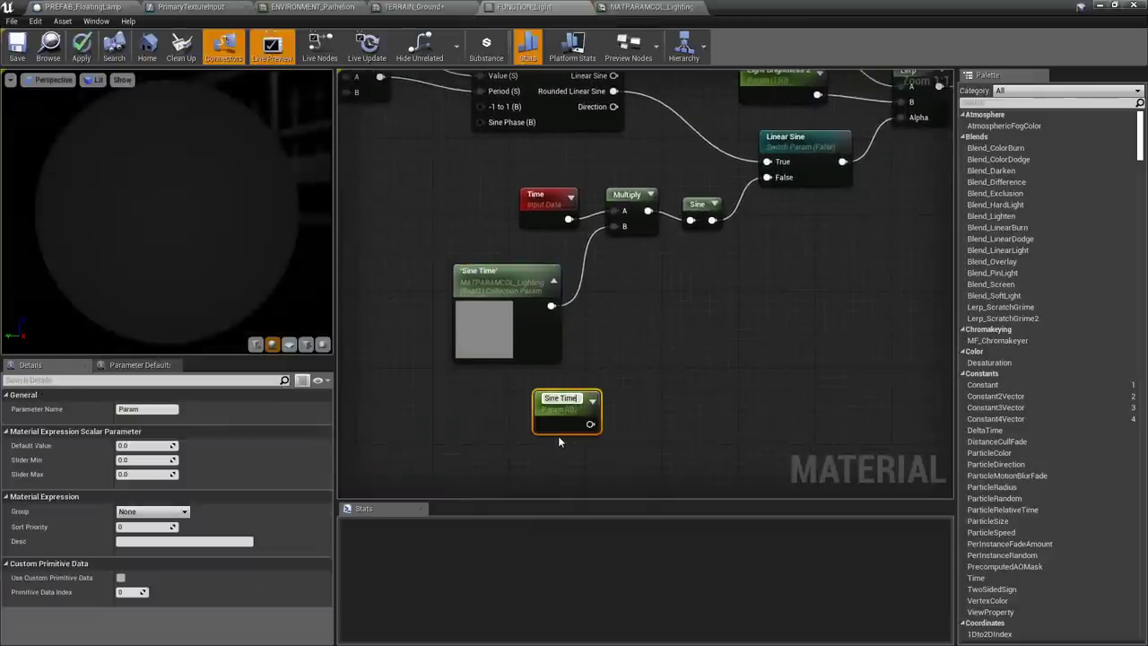
key("Return")
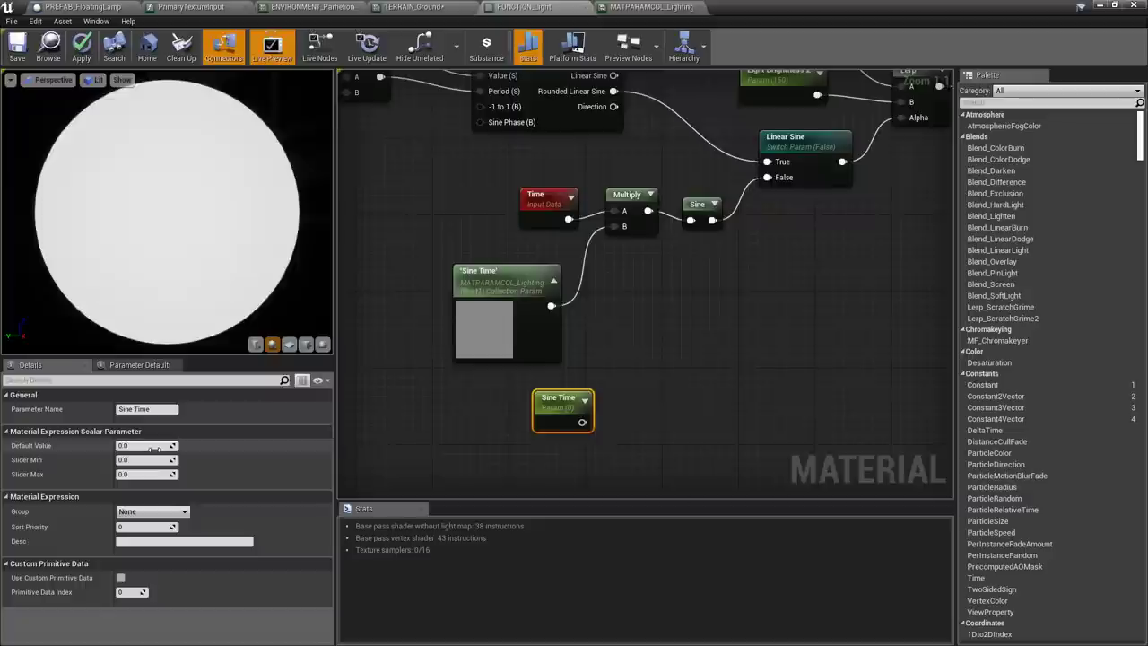
left_click(144, 446)
type("0.25")
key("Return")
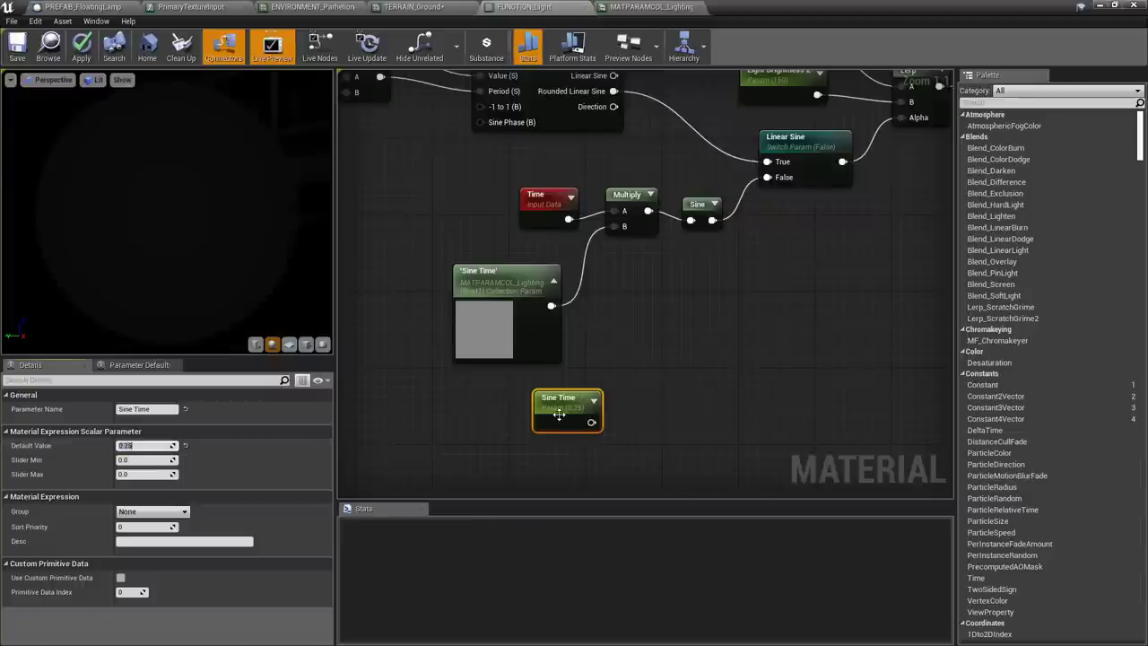
Place the new Sine Time scalar parameter below the collection parameter node for comparison, and delete it
left_click_drag(558, 414, 632, 432)
left_click(479, 418)
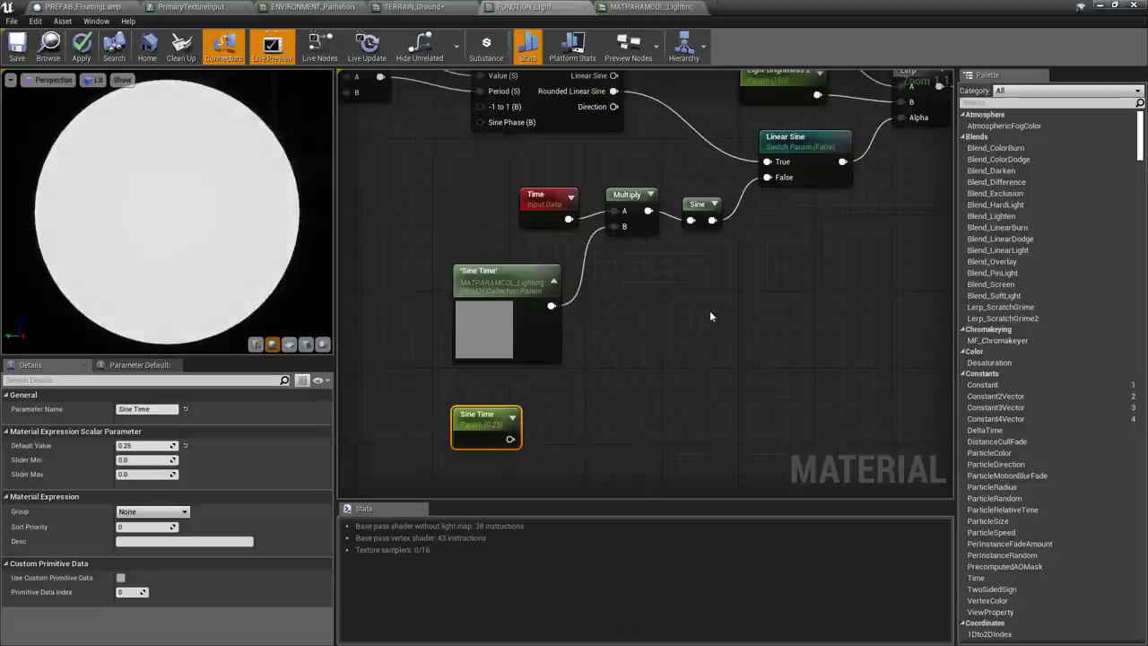
left_click(705, 332)
right_click_drag(694, 239, 664, 290)
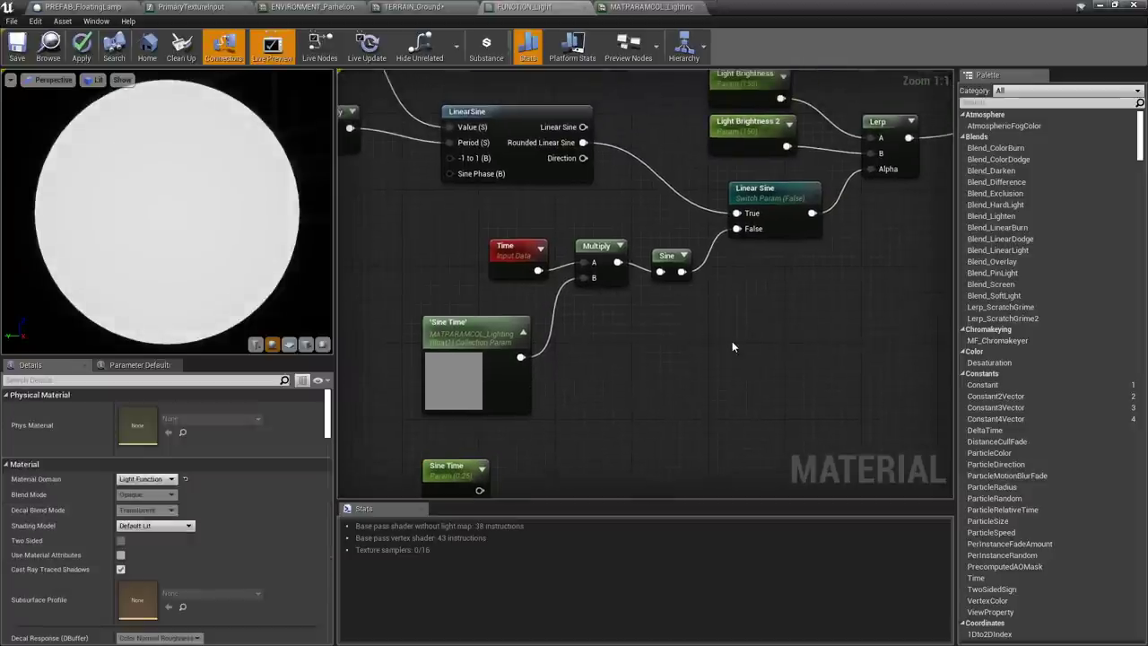
left_click_drag(549, 436, 450, 489)
key("Delete")
Review how the Sine Time collection parameter feeds through Multiply, Sine and the Linear Sine switch into the brightness Lerp
left_click(482, 351)
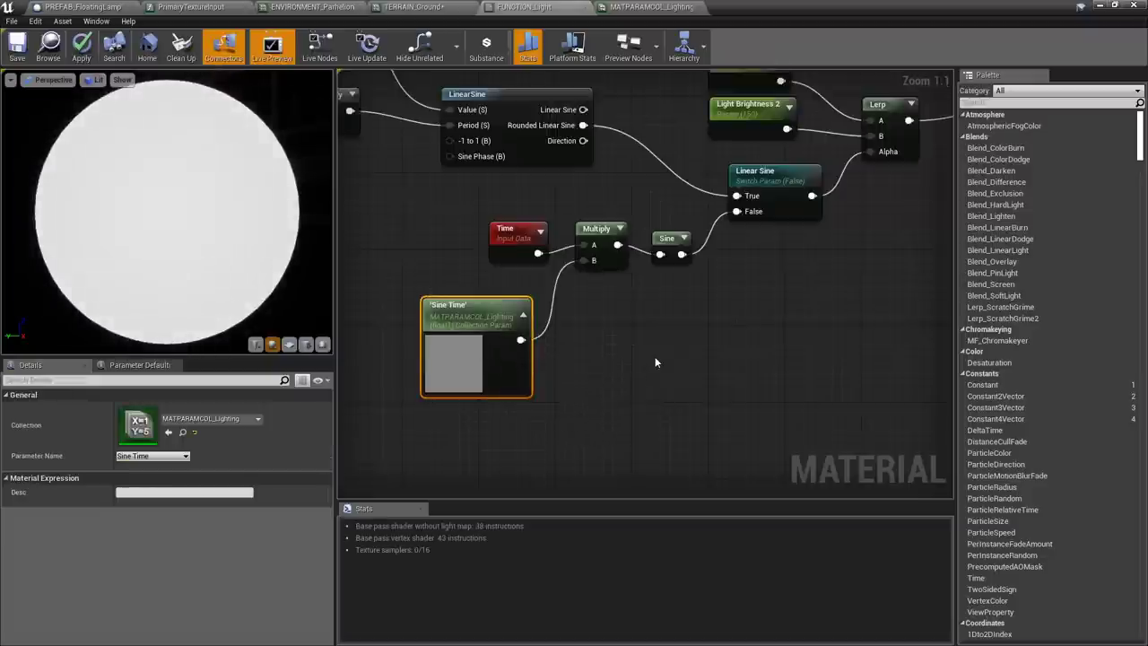
right_click_drag(676, 350, 654, 413)
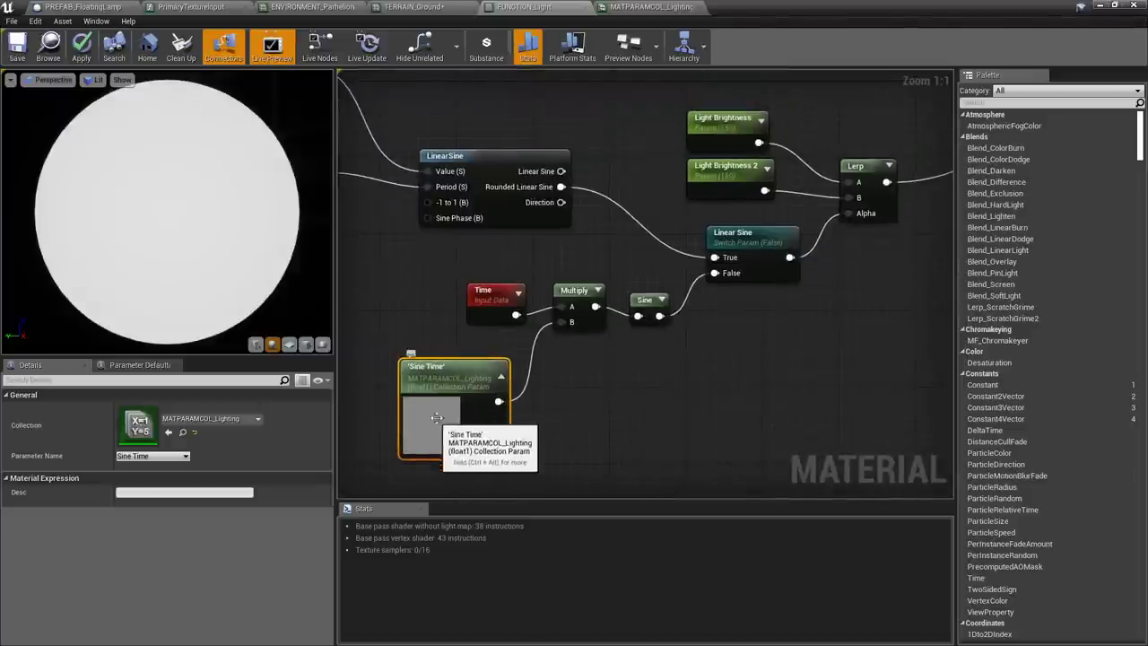
scroll(596, 417, "down", 1)
right_click_drag(776, 389, 710, 420)
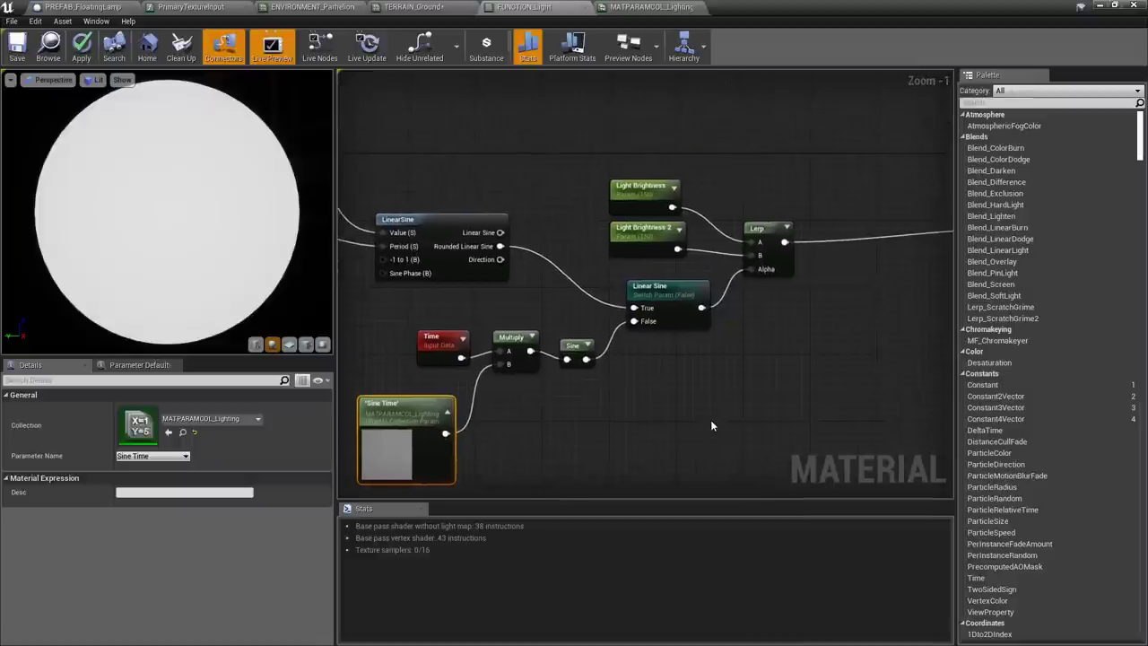
scroll(710, 420, "down", 1)
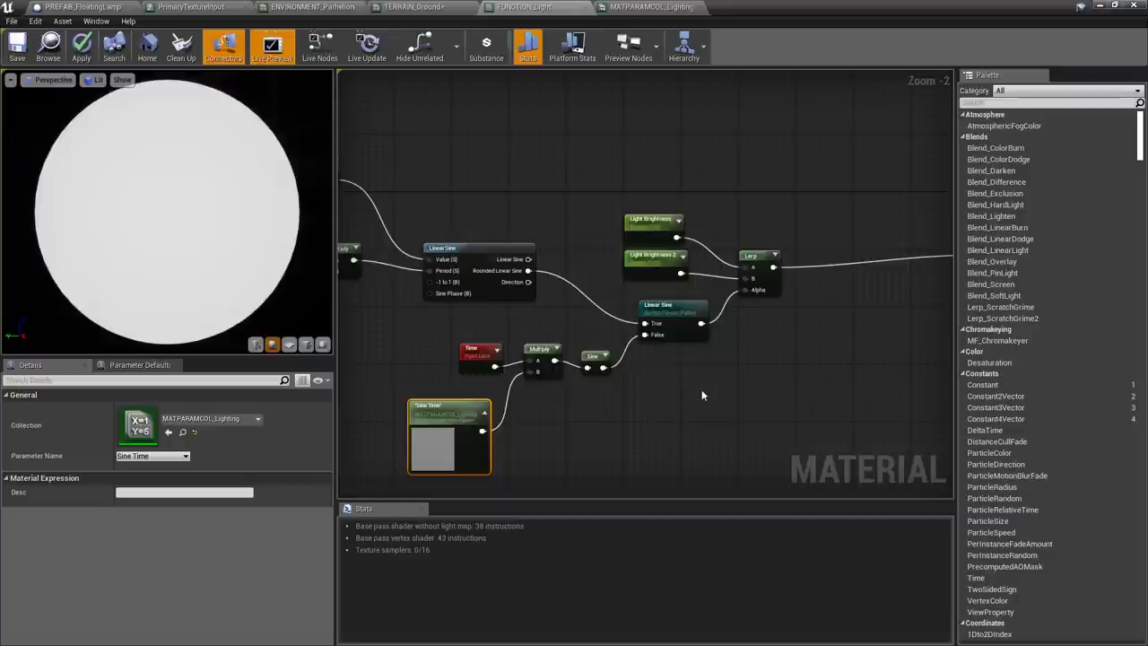
right_click_drag(586, 397, 653, 367)
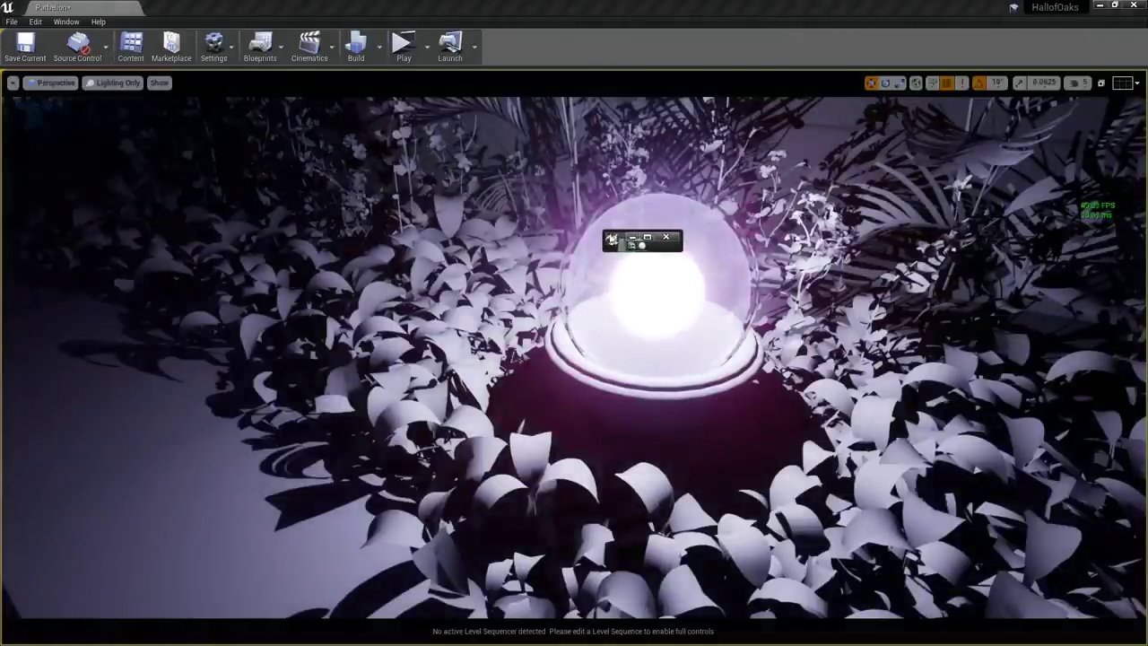
Set Sine Time's default value to 1.0 in MATPARAMCOL_Lighting and check the lamp's pulsing in the level
left_click(648, 238)
left_click_drag(758, 9, 1030, 595)
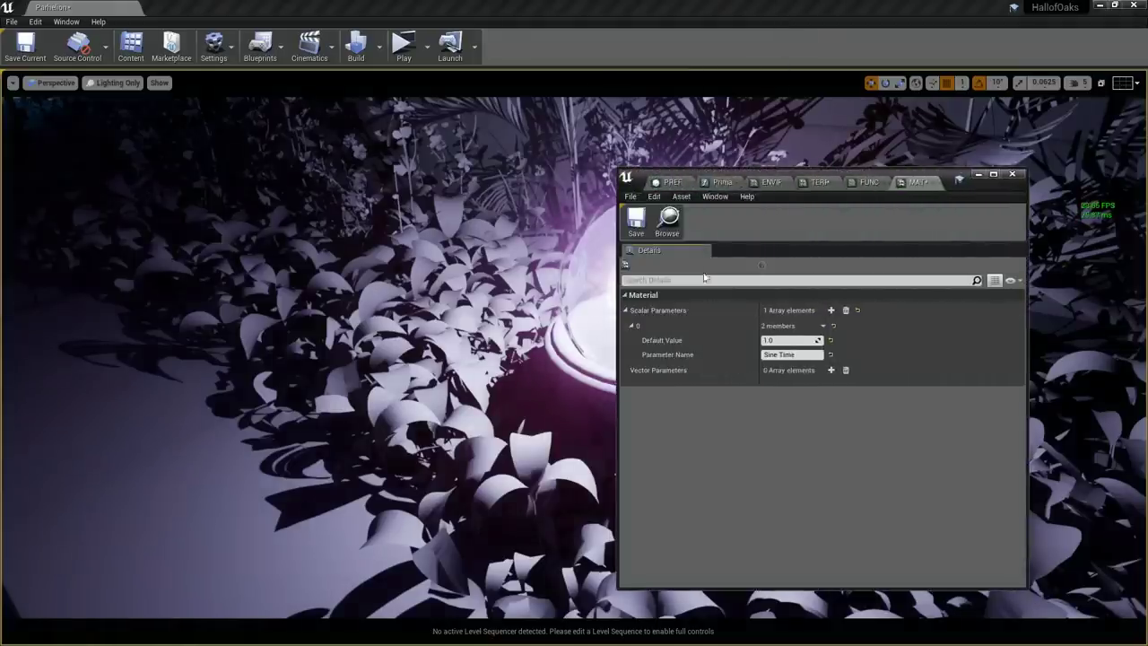
left_click_drag(985, 188, 759, 1)
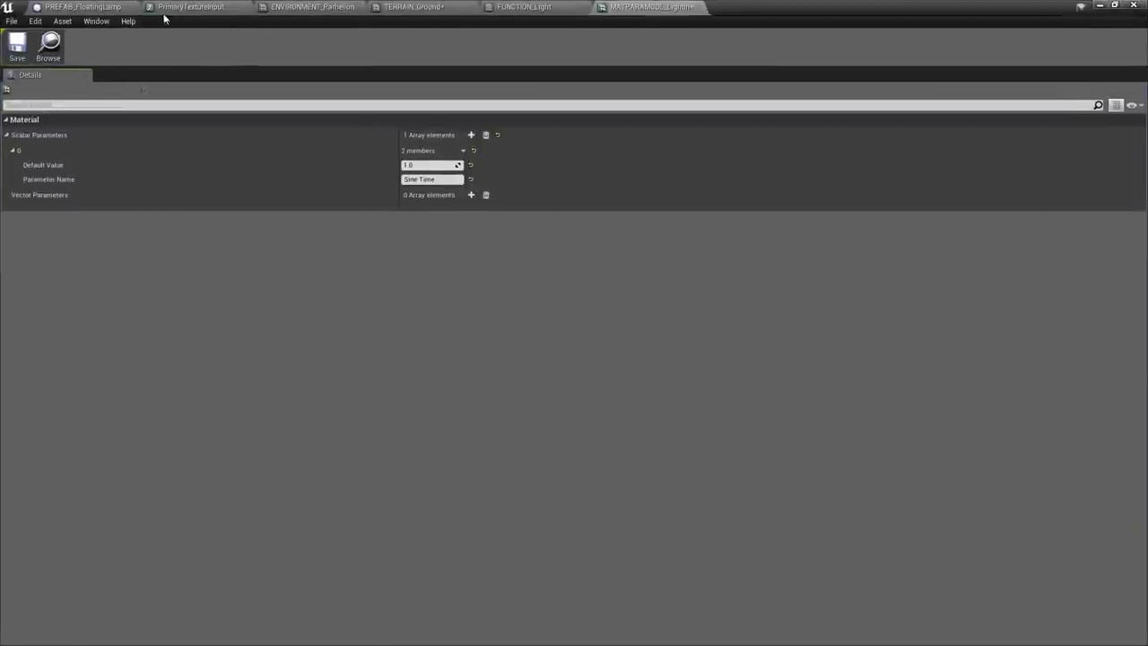
Open the pulsating orb light's material instance of FUNCTION_Light and set its Light Brightness to 0.6
left_click(523, 7)
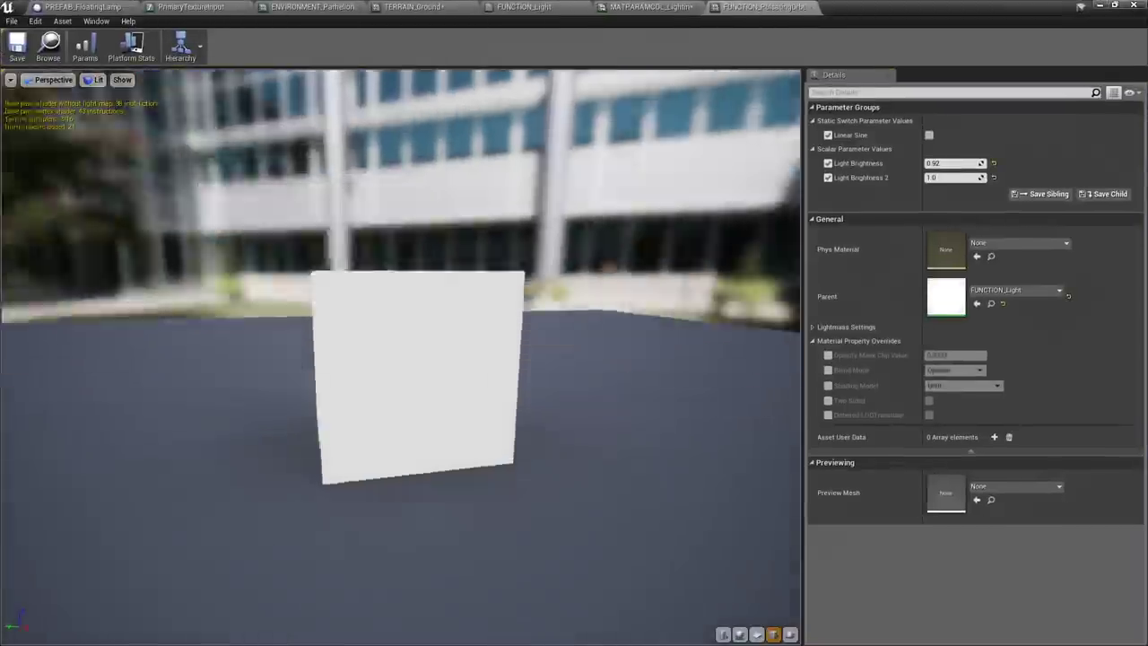
left_click_drag(504, 338, 530, 405)
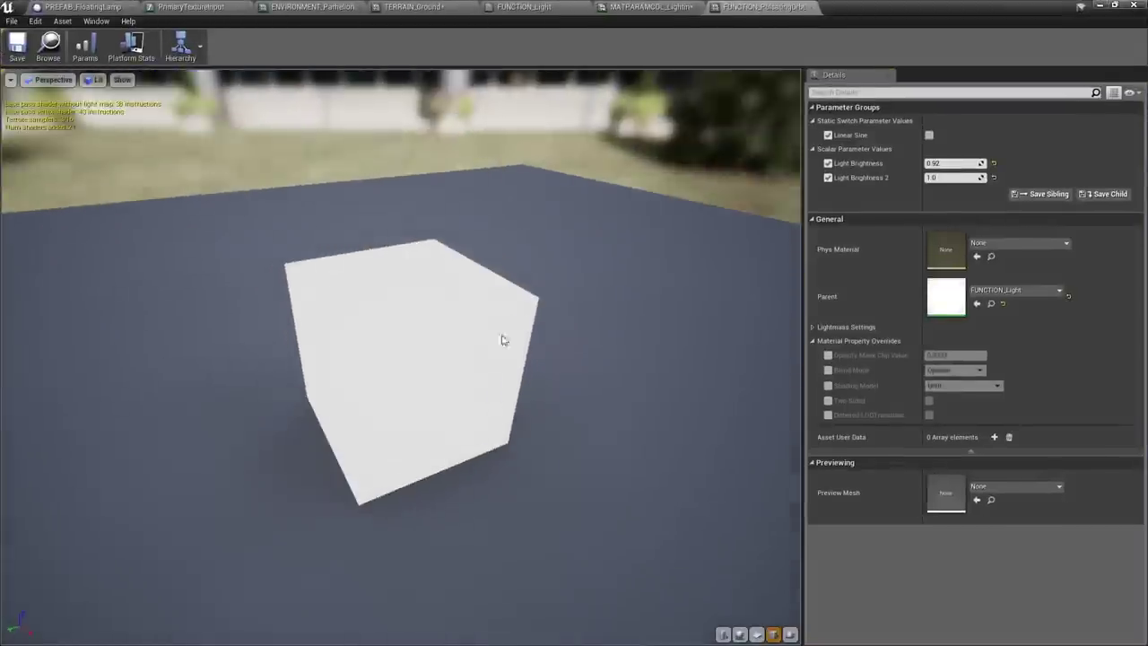
left_click(956, 163)
type(".6")
key("Return")
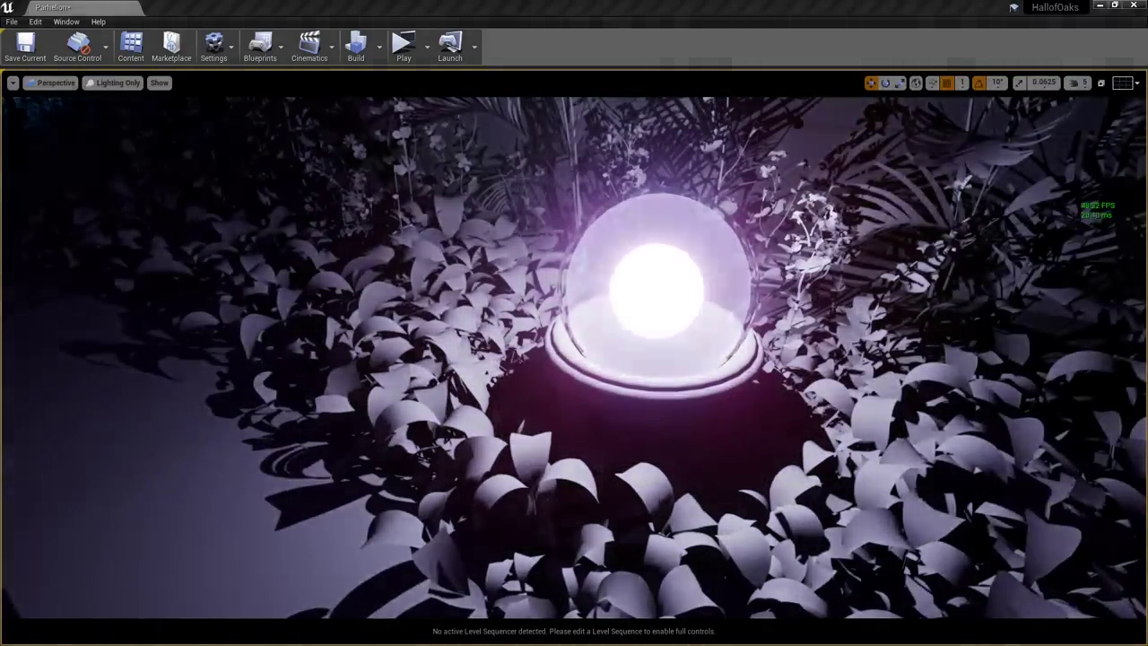
Place the lighting collection beside the lamp and try Sine Time default values of 2, 4 and 24
left_click_drag(770, 644, 738, 139)
left_click_drag(859, 149, 348, 139)
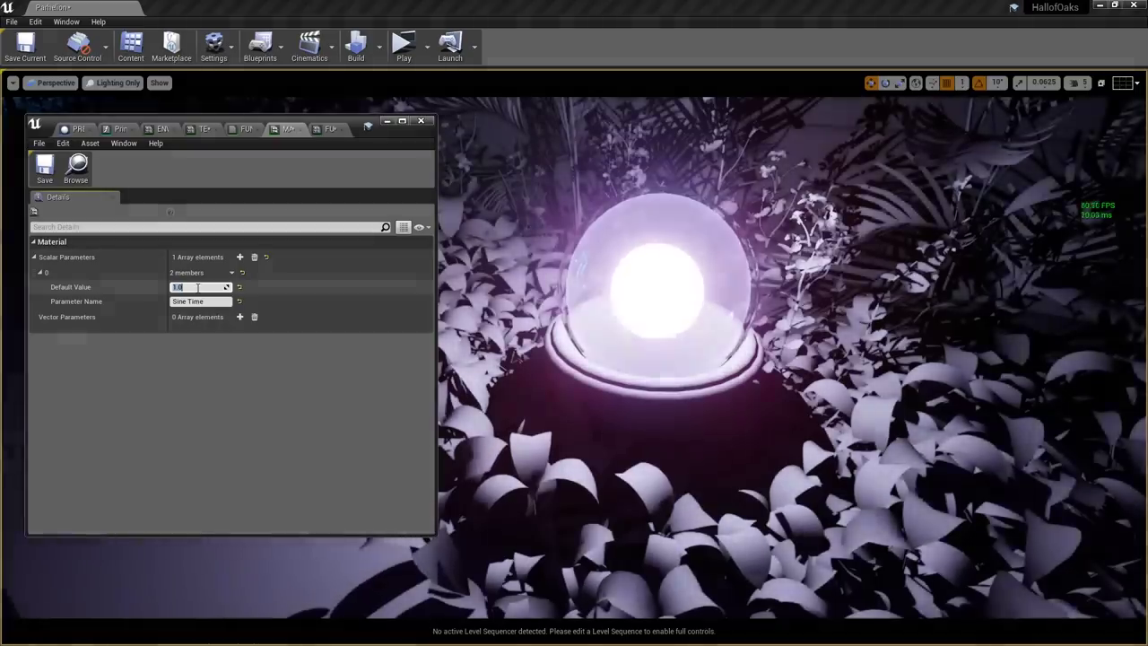
type("2")
key("Return")
type("4.0")
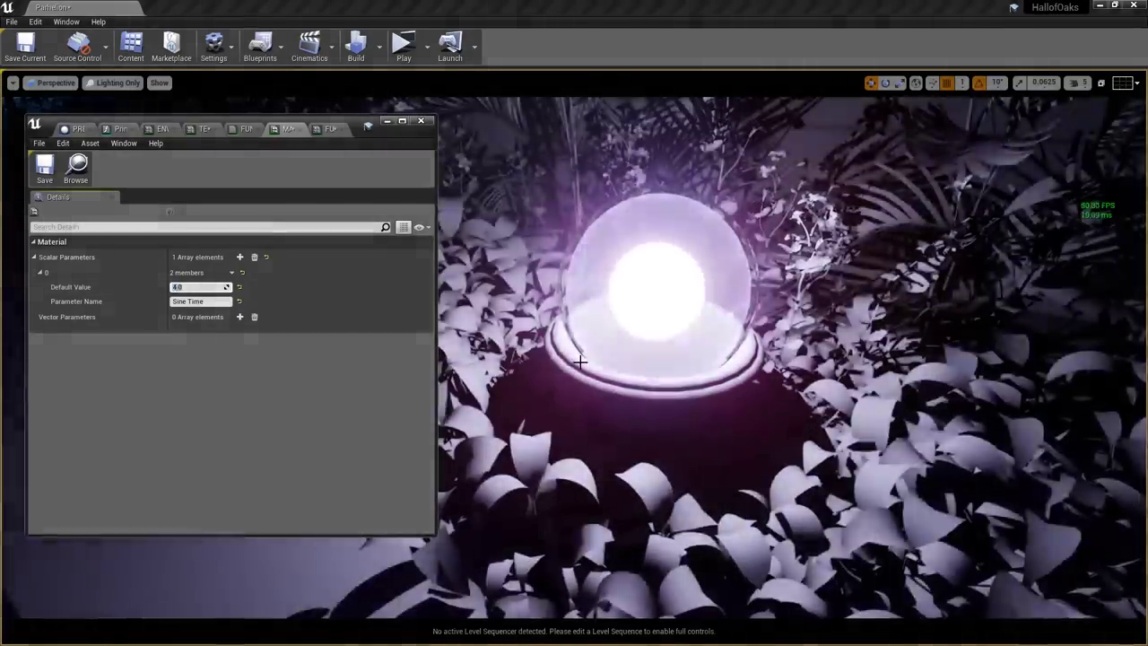
type("24")
key("Return")
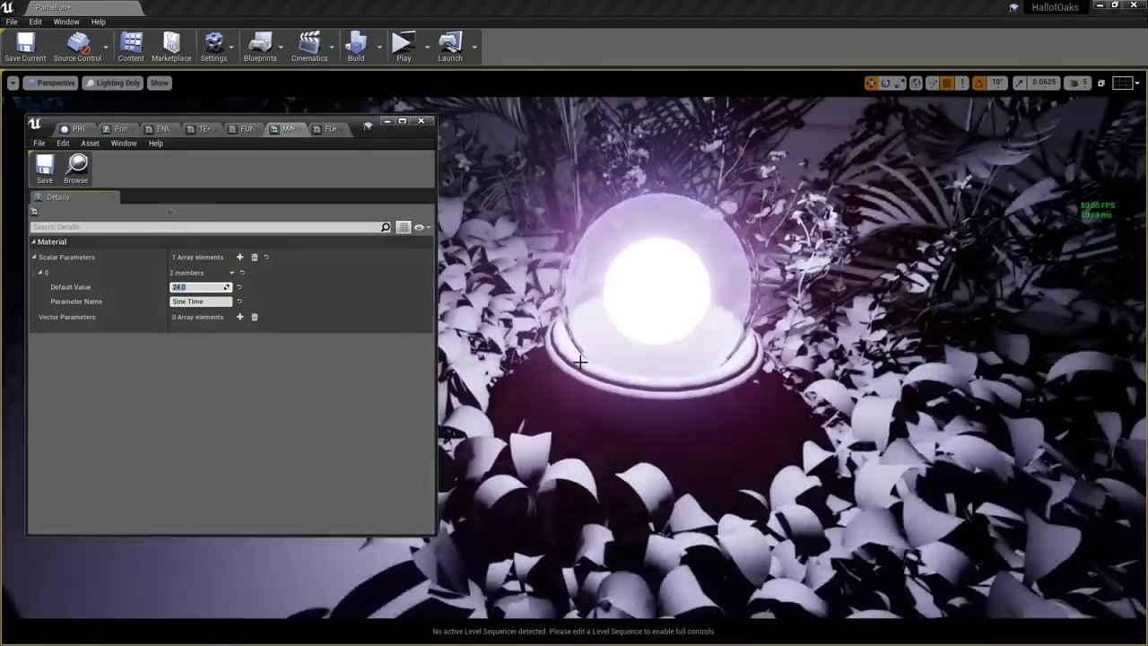
Try a Sine Time default value of 1, and set it to 0.25
type("1")
key("Return")
type("0.25")
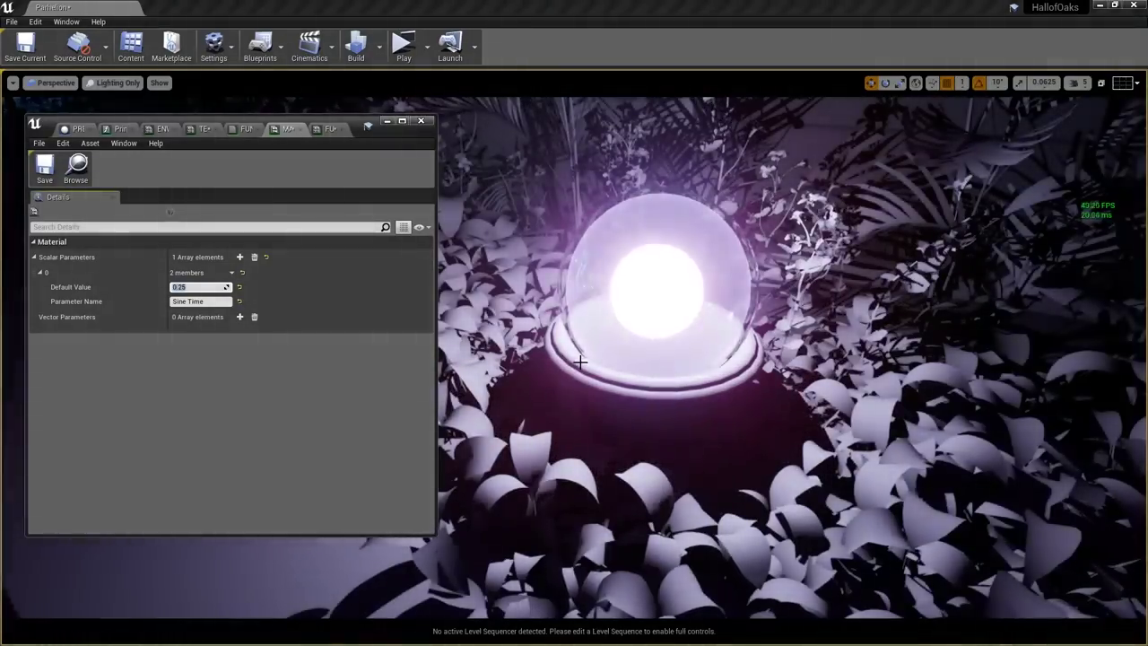
Switch the level view to Lit shading and look over the pulsing lamps along the path
right_click_drag(580, 362, 524, 345)
key("s")
key("alt+4")
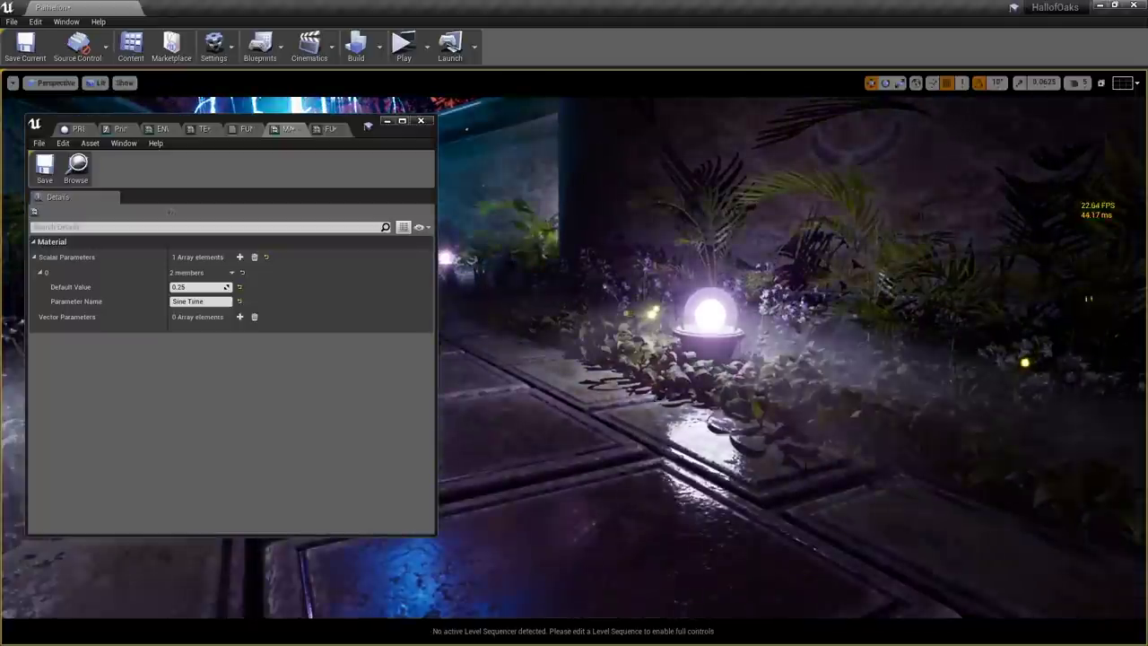
key("w")
right_click_drag(809, 465, 752, 468)
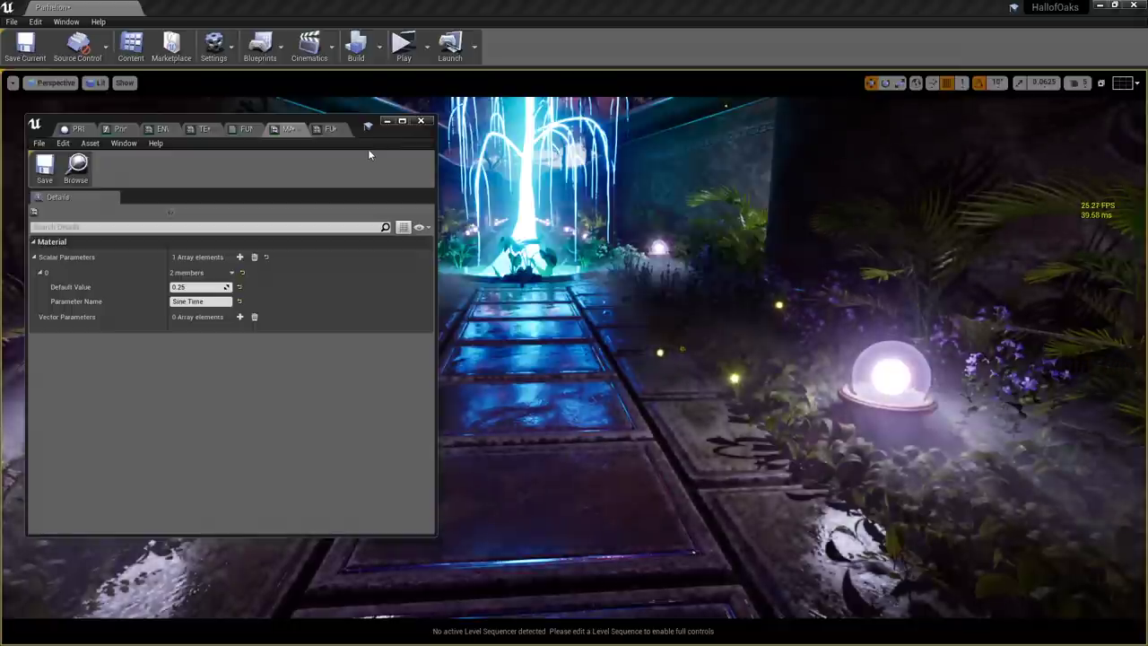
left_click_drag(391, 133, 425, 169)
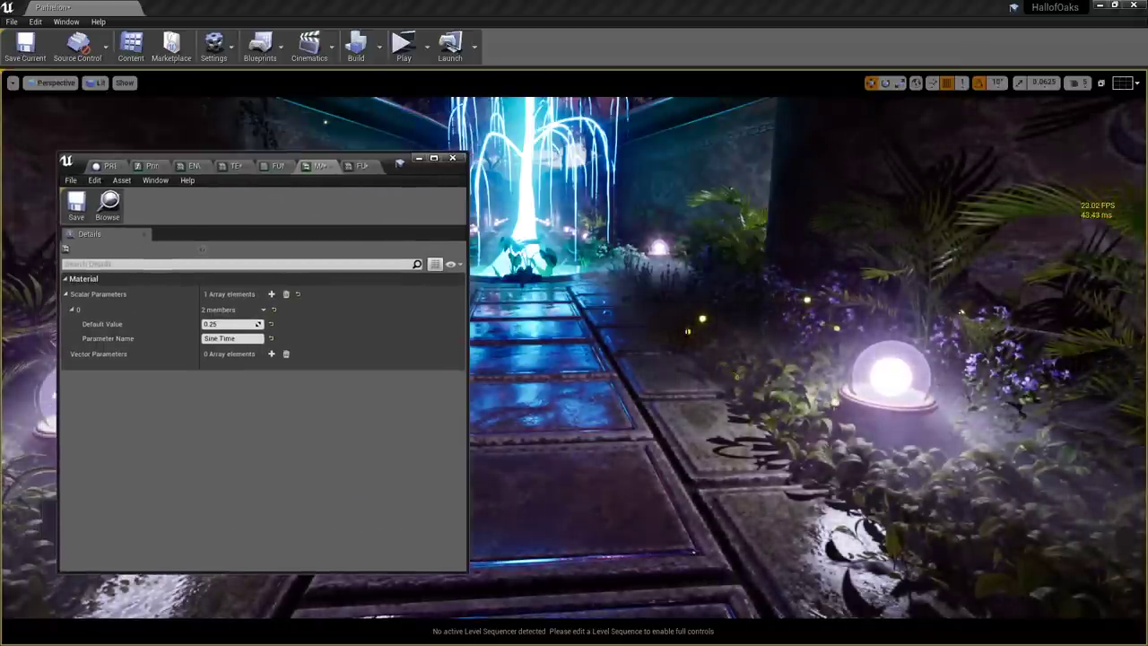
right_click_drag(628, 305, 689, 286)
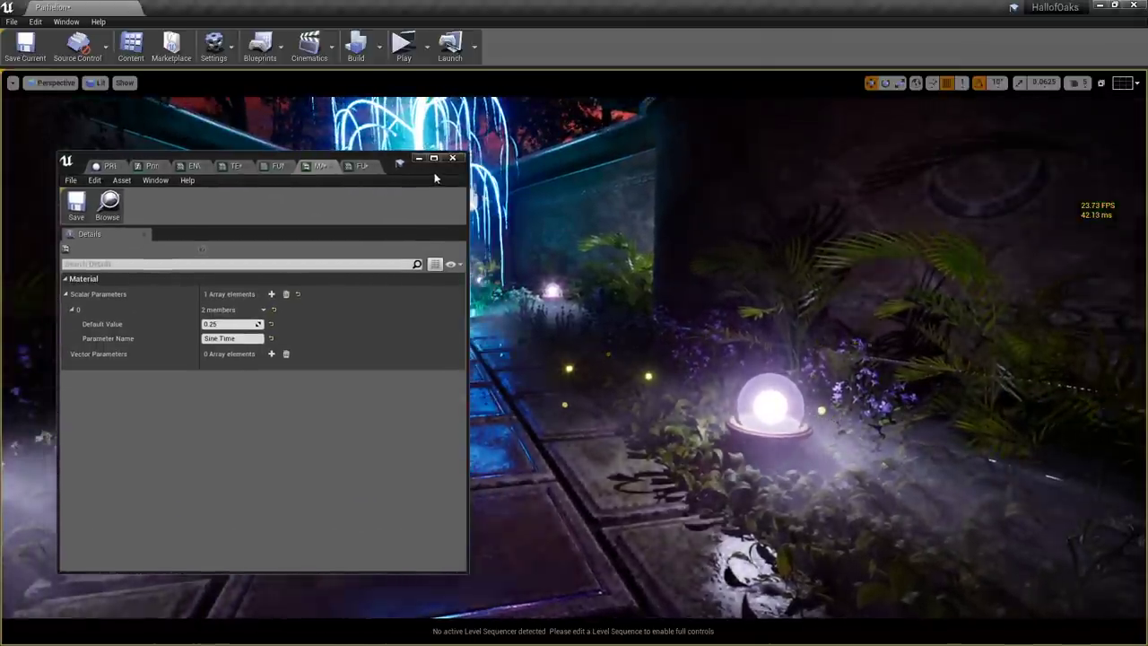
Create a new material in the Materials/Functions folder, open it and review its Material Domain options, keeping Surface
left_click_drag(429, 177, 731, 1)
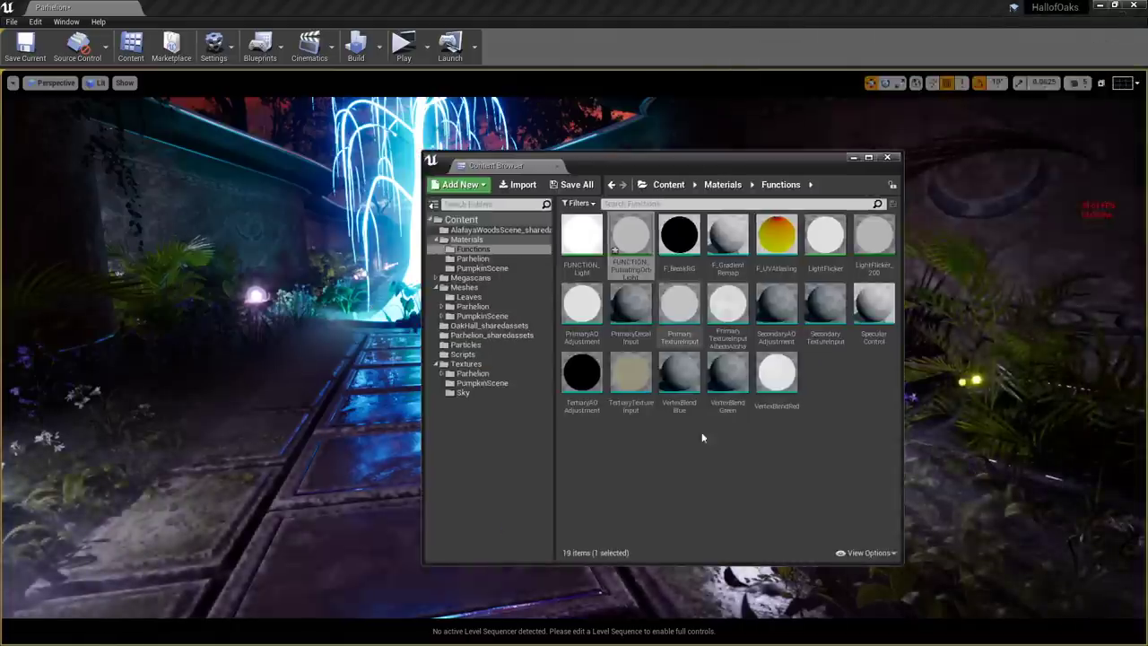
right_click(714, 435)
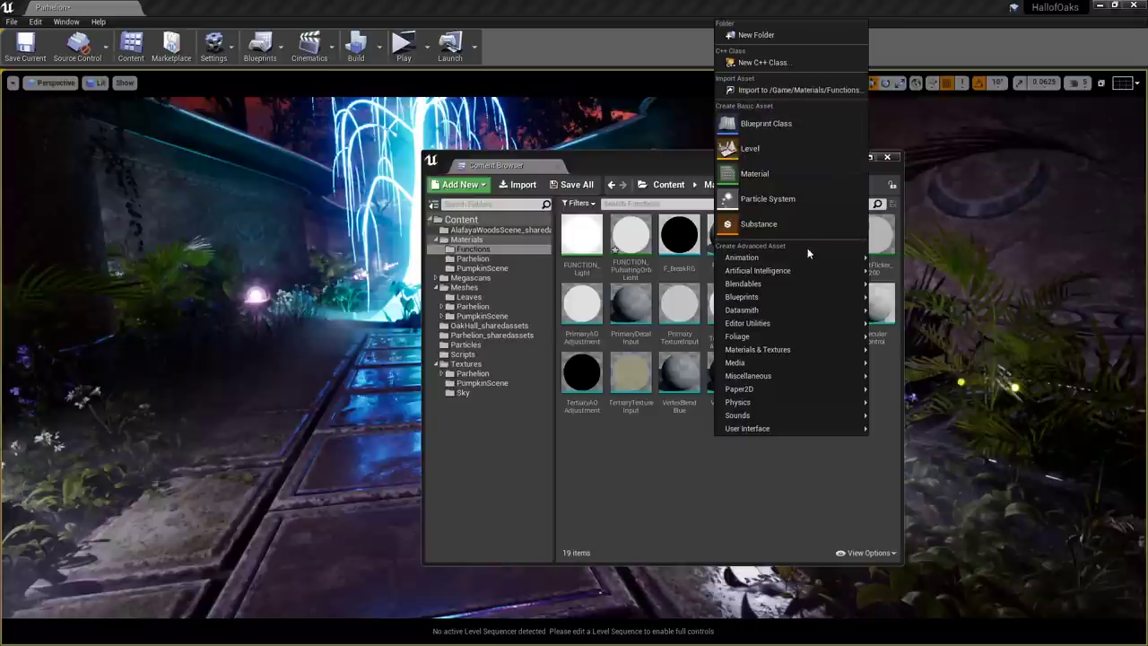
left_click(754, 173)
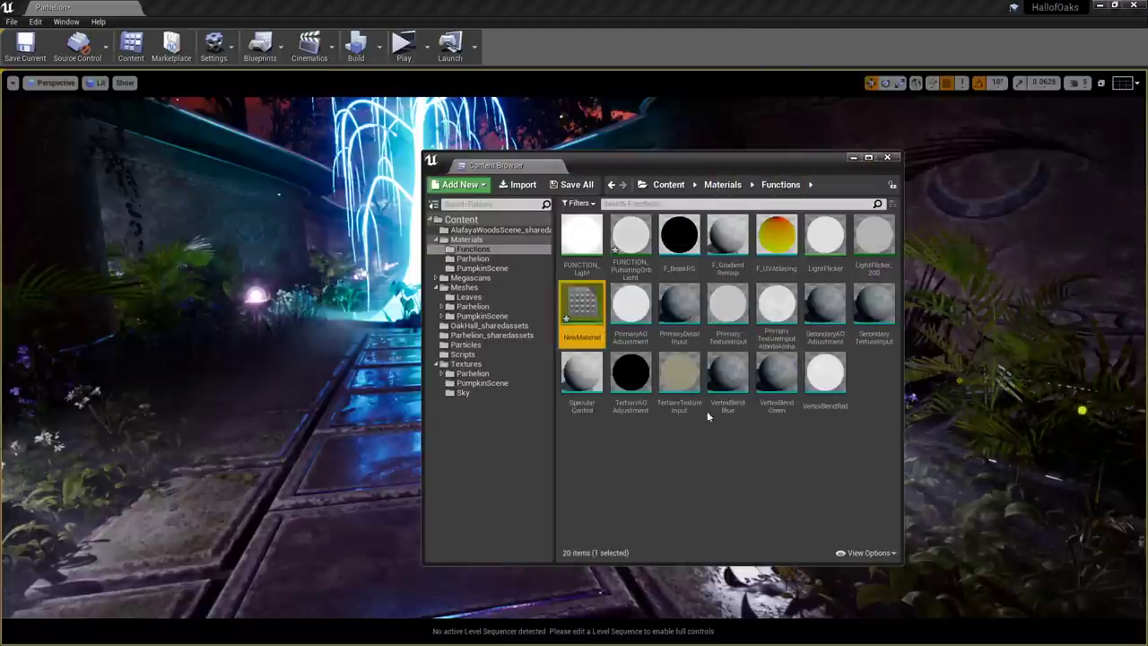
double_click(593, 314)
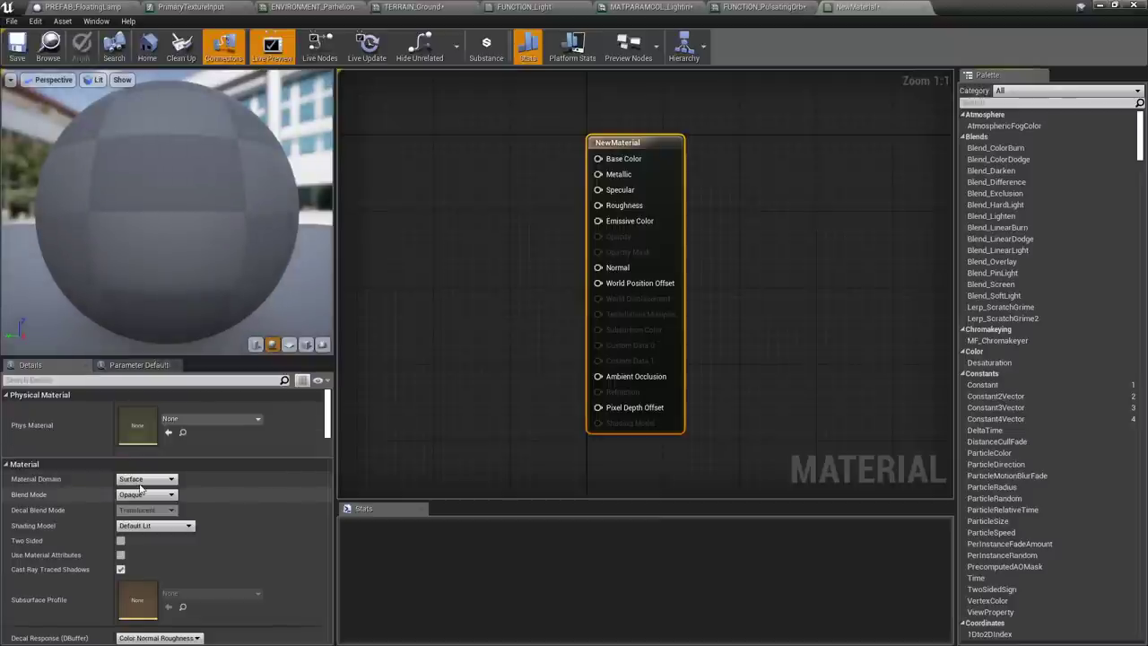
left_click(146, 479)
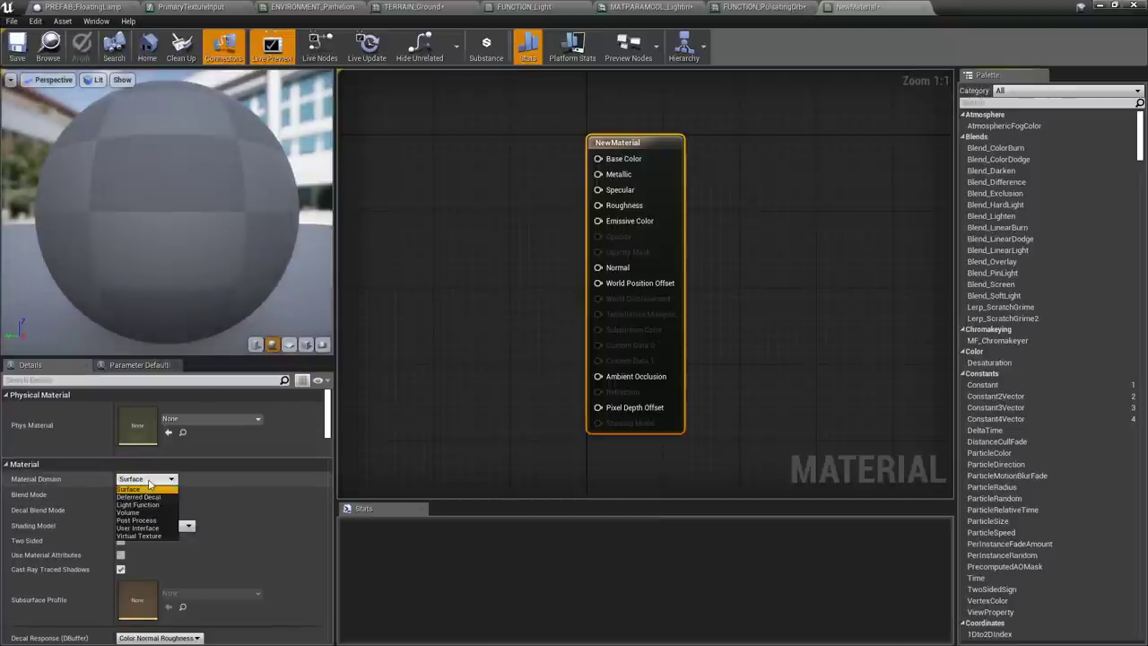
left_click(148, 486)
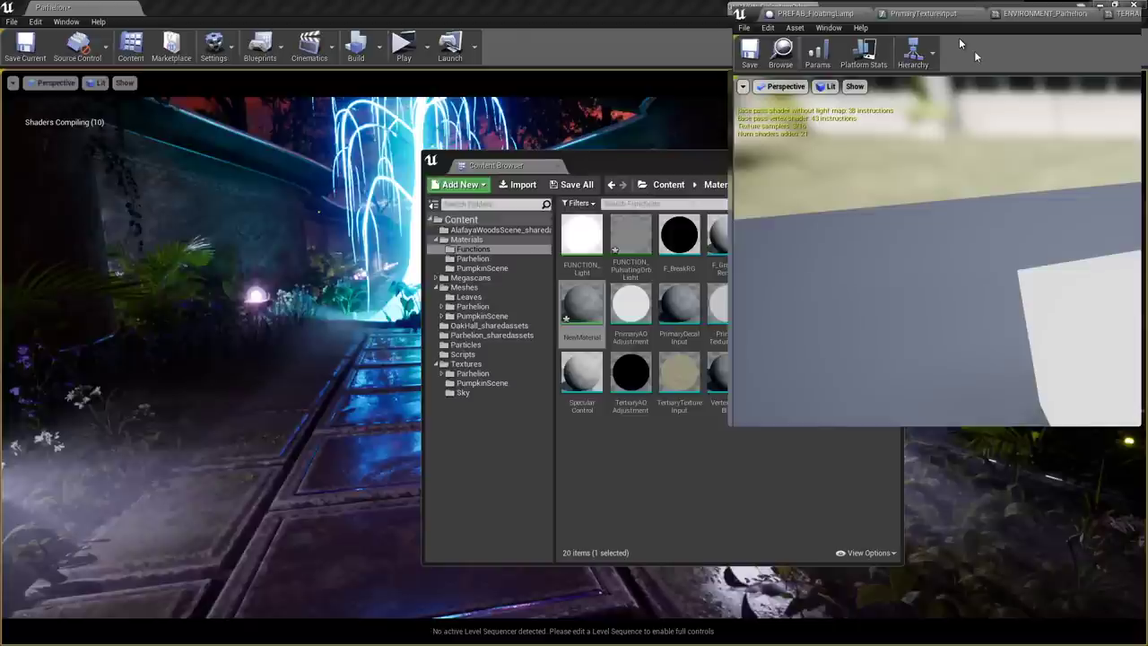
Create a Material Parameter Collection with its default name in the Functions folder and open it for editing
right_click(739, 454)
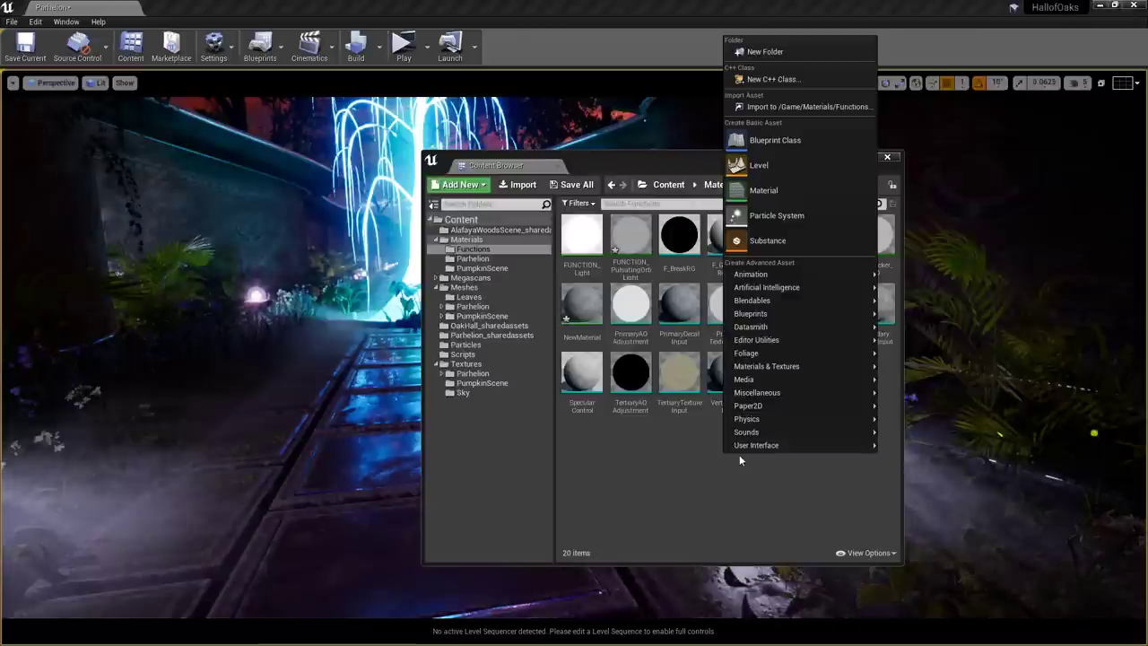
mouse_move(787, 367)
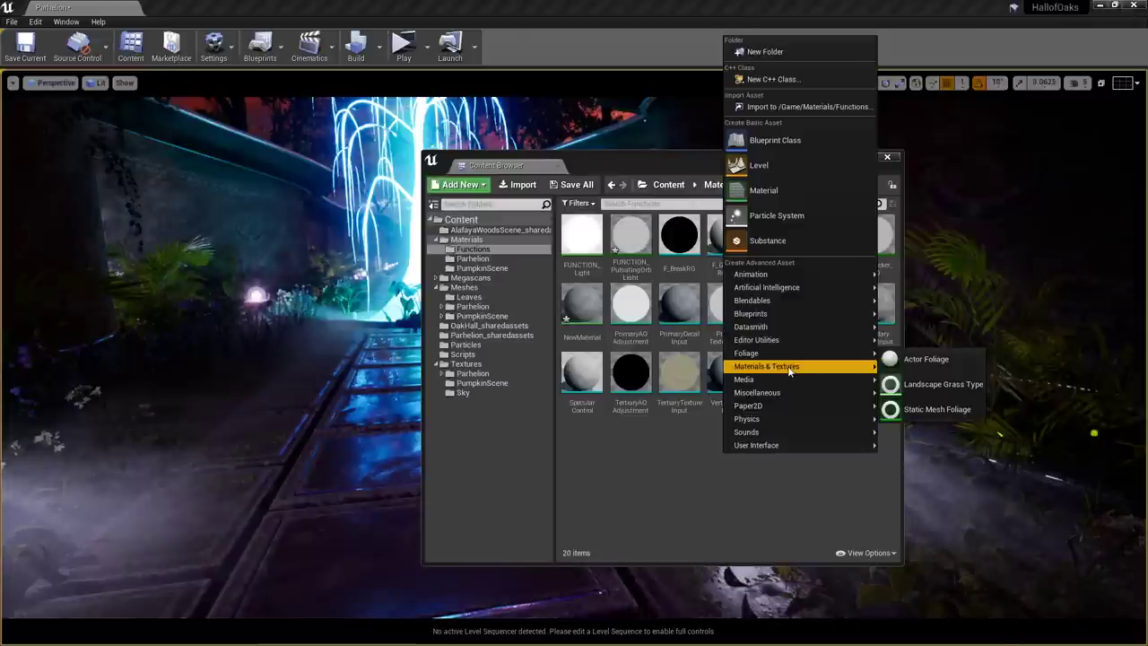
left_click(952, 493)
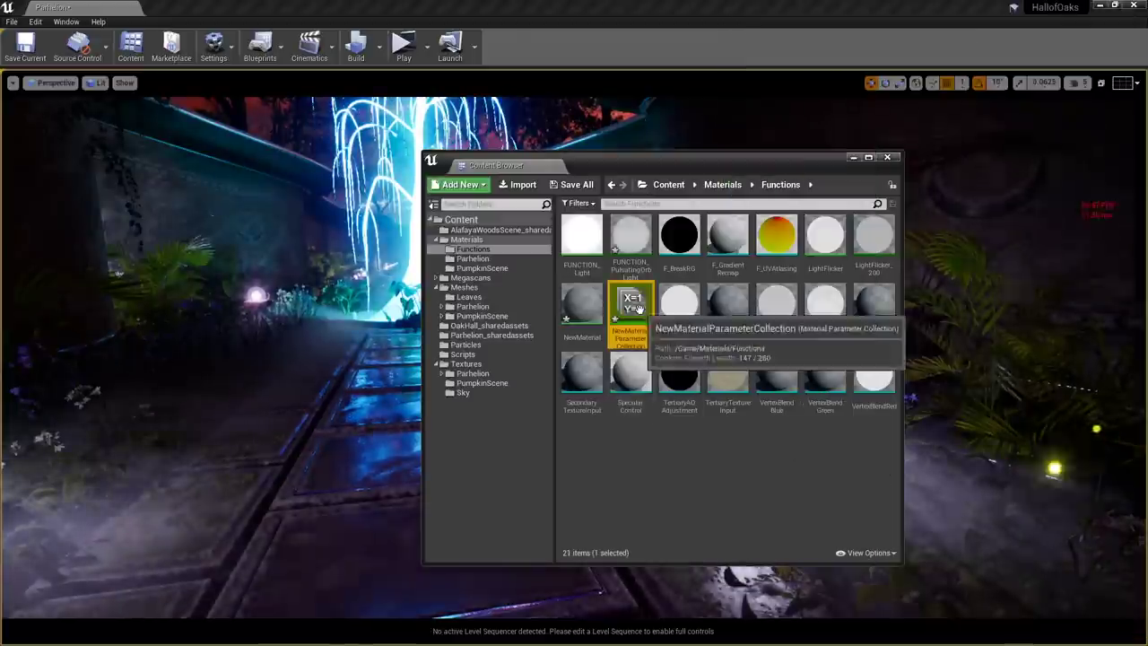
right_click(620, 445)
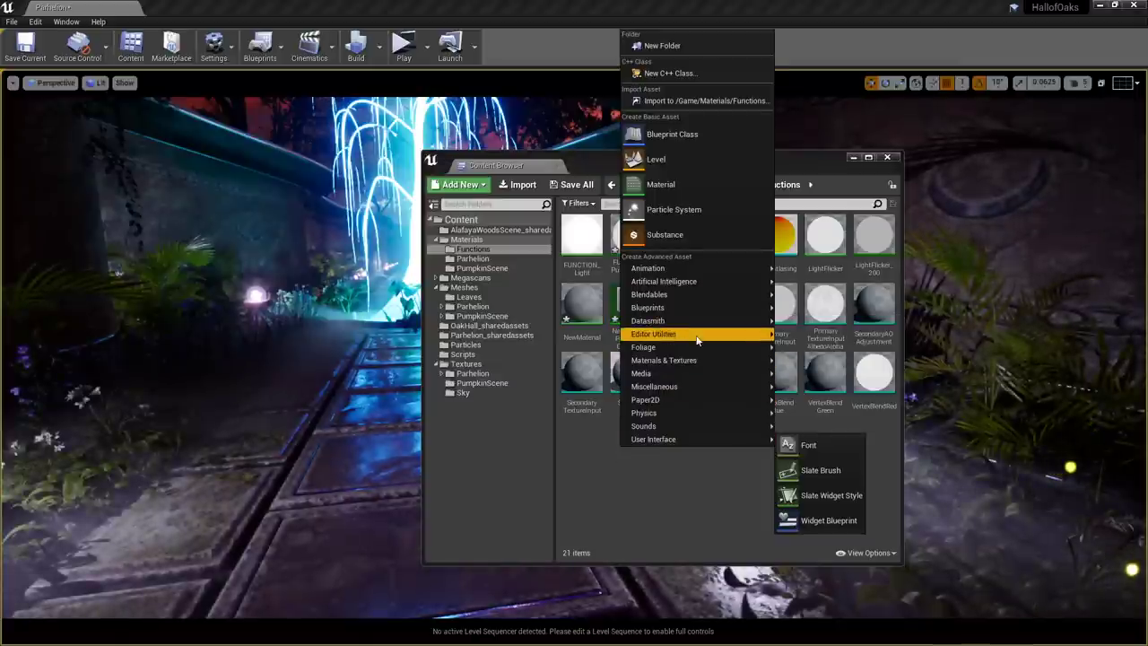
mouse_move(681, 368)
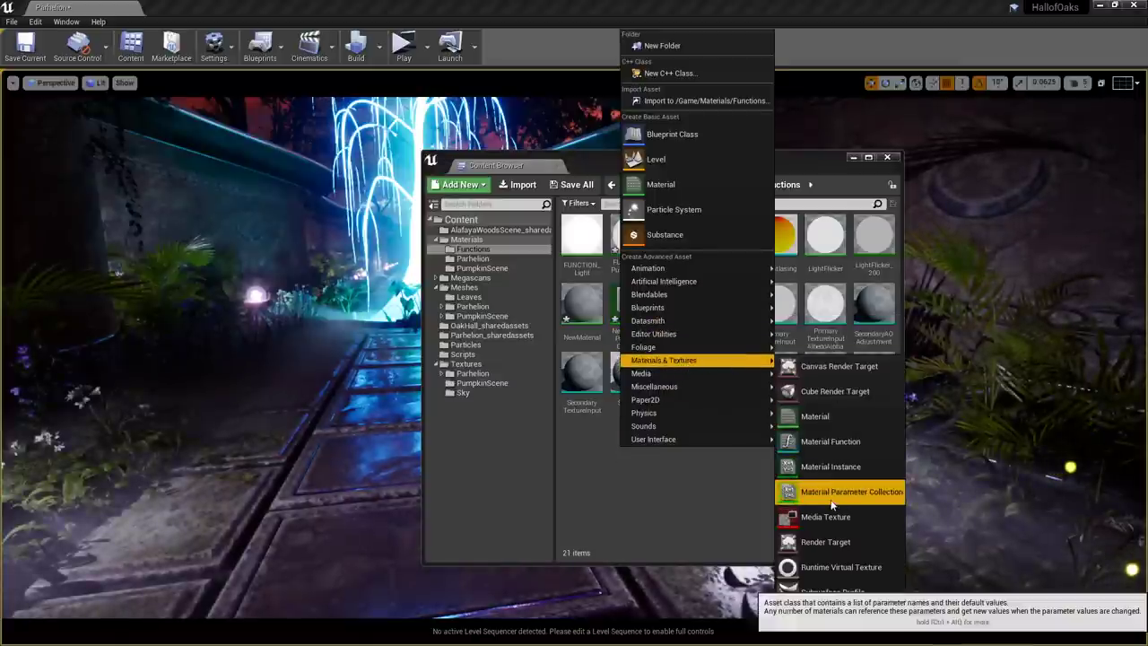
left_click(612, 487)
double_click(623, 332)
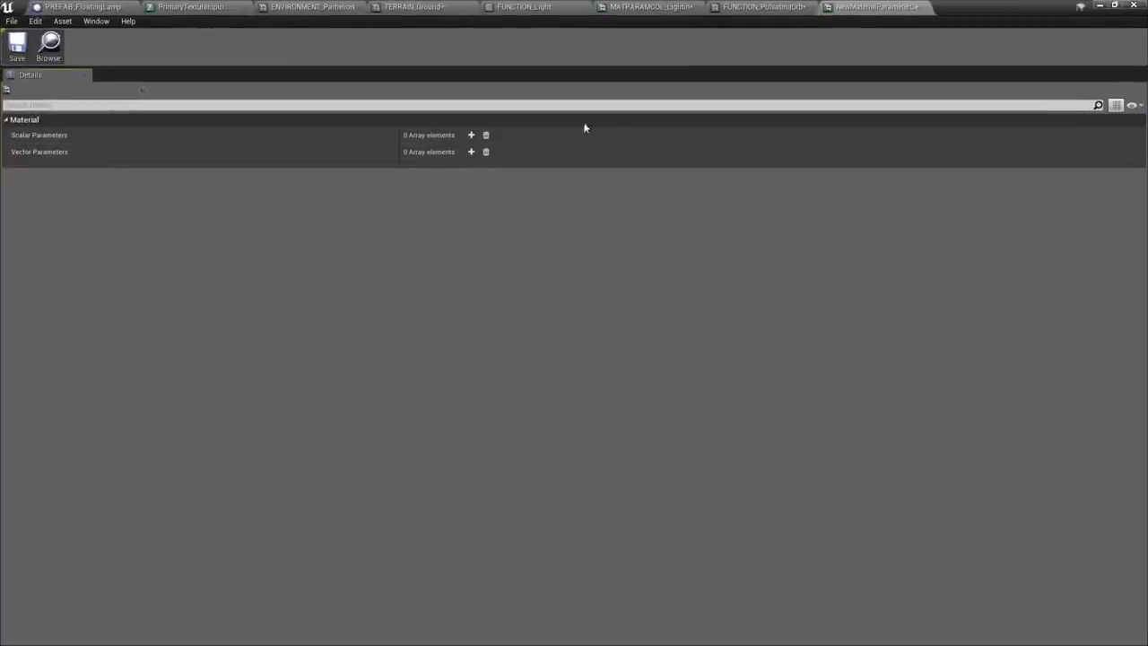
Add a scalar parameter named "This Thing I Want To Control" with a default value of 4 to the new collection
left_click(470, 136)
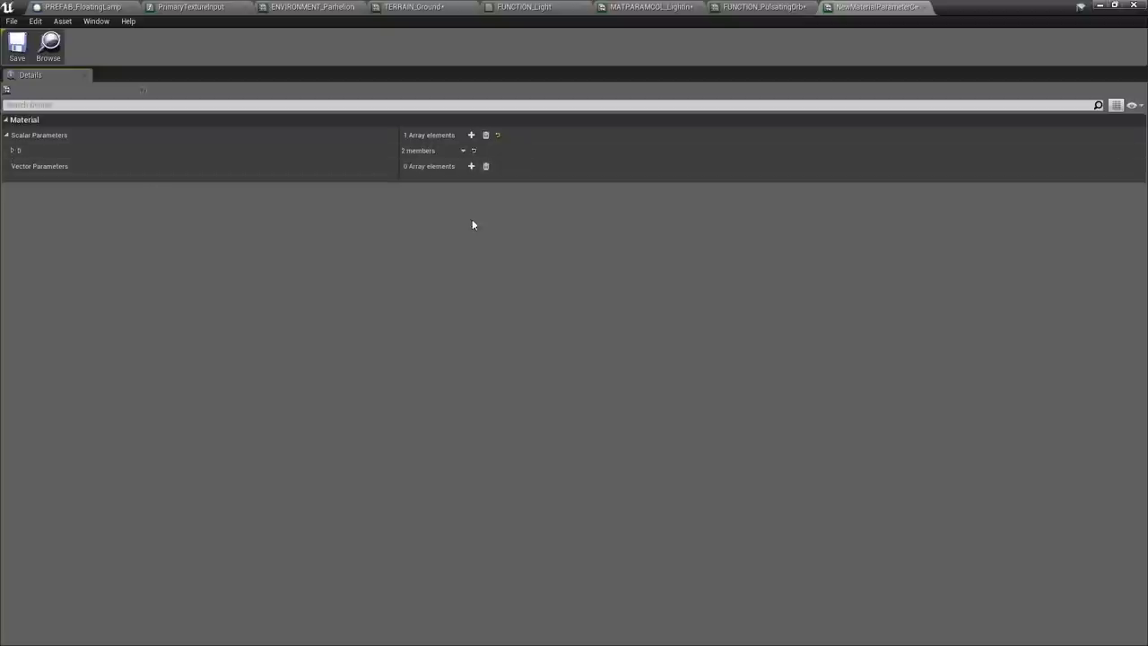
left_click(13, 151)
left_click(422, 179)
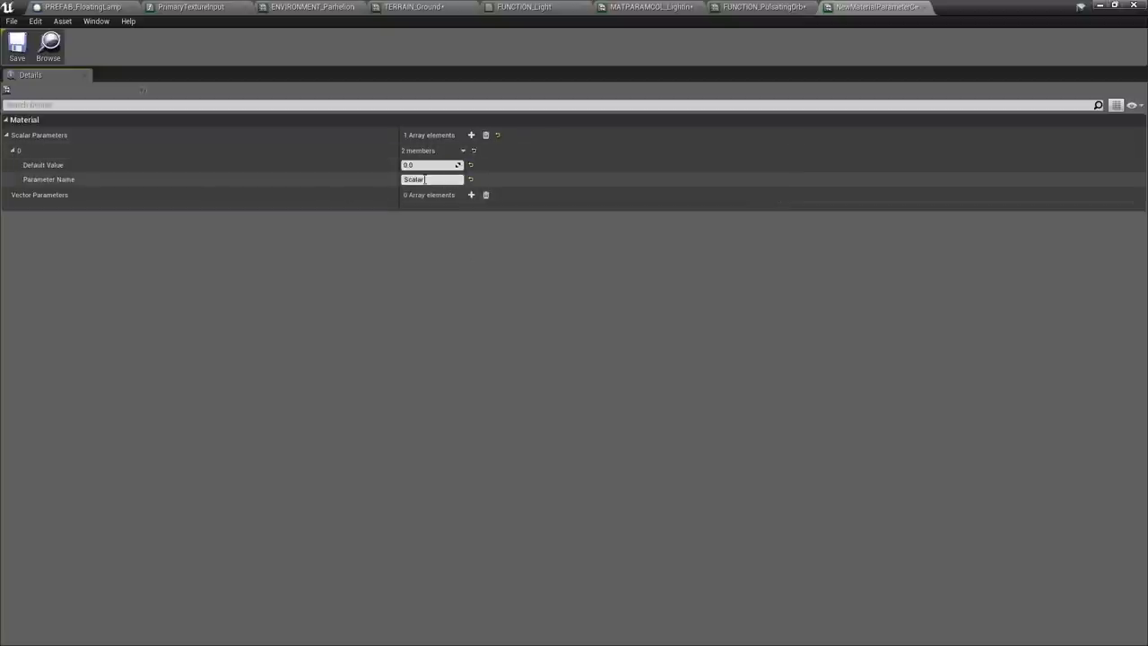
type("This Thing I Want To Control")
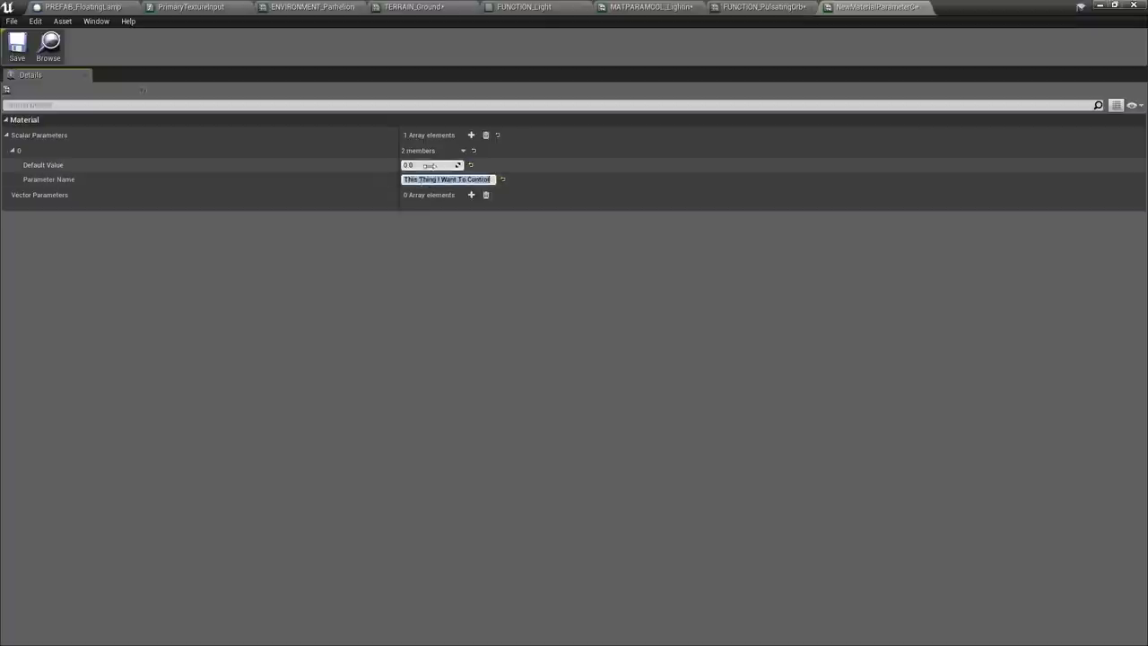
left_click(431, 166)
type("4")
key("Return")
Open the MASTER_Environment material from the Materials folder
left_click_drag(963, 10, 1146, 36)
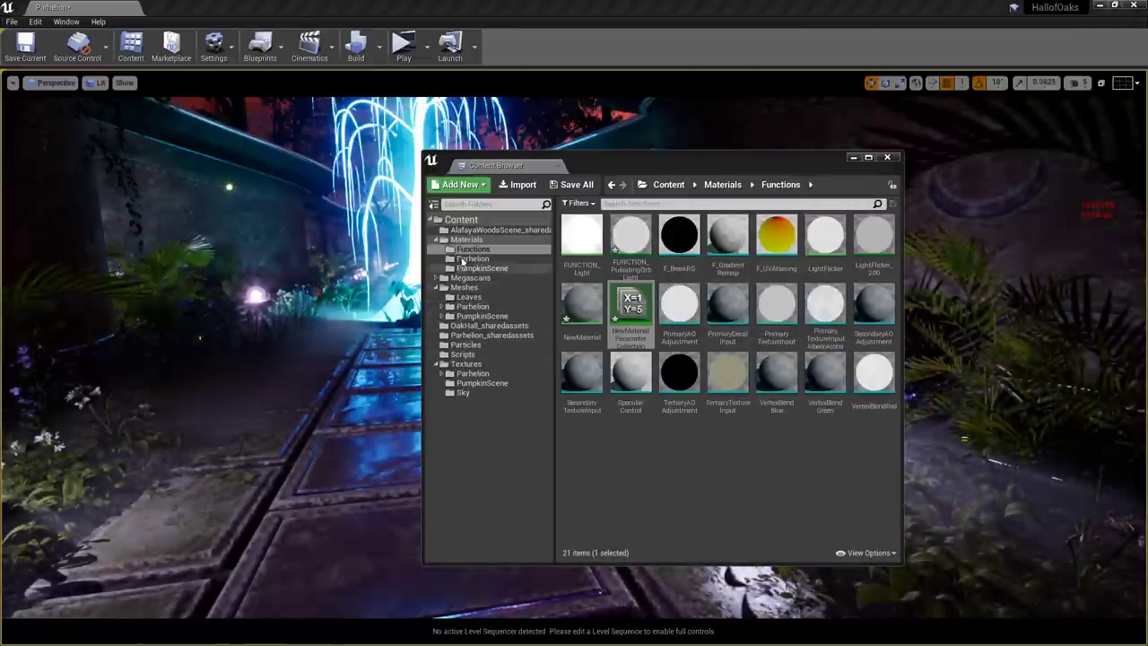
left_click(466, 239)
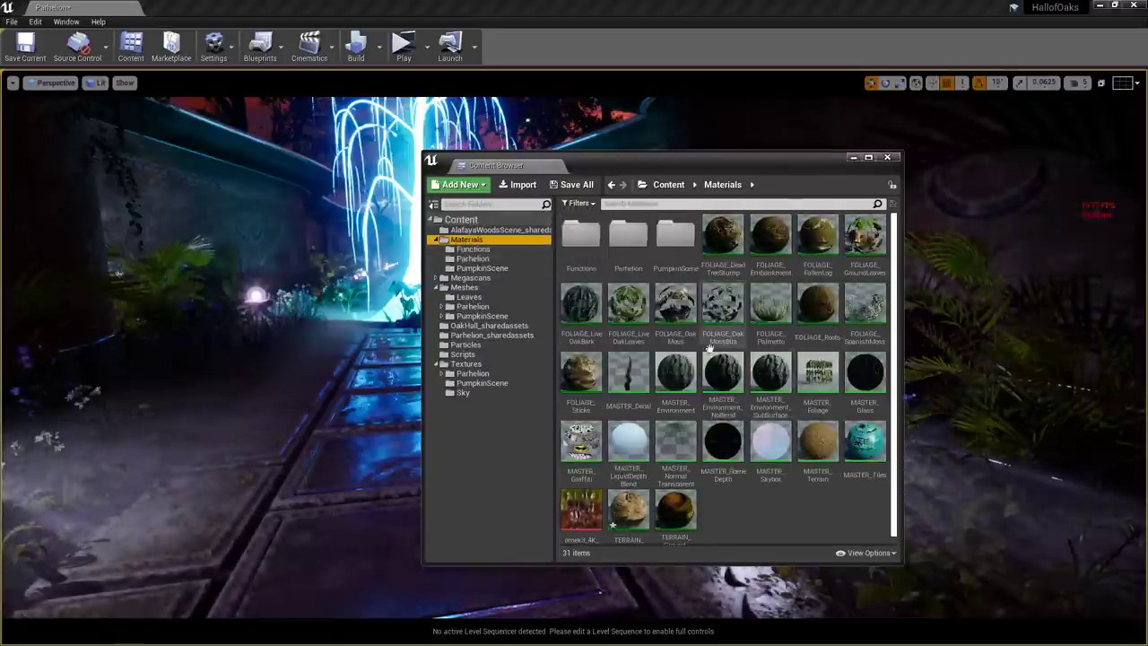
left_click(675, 375)
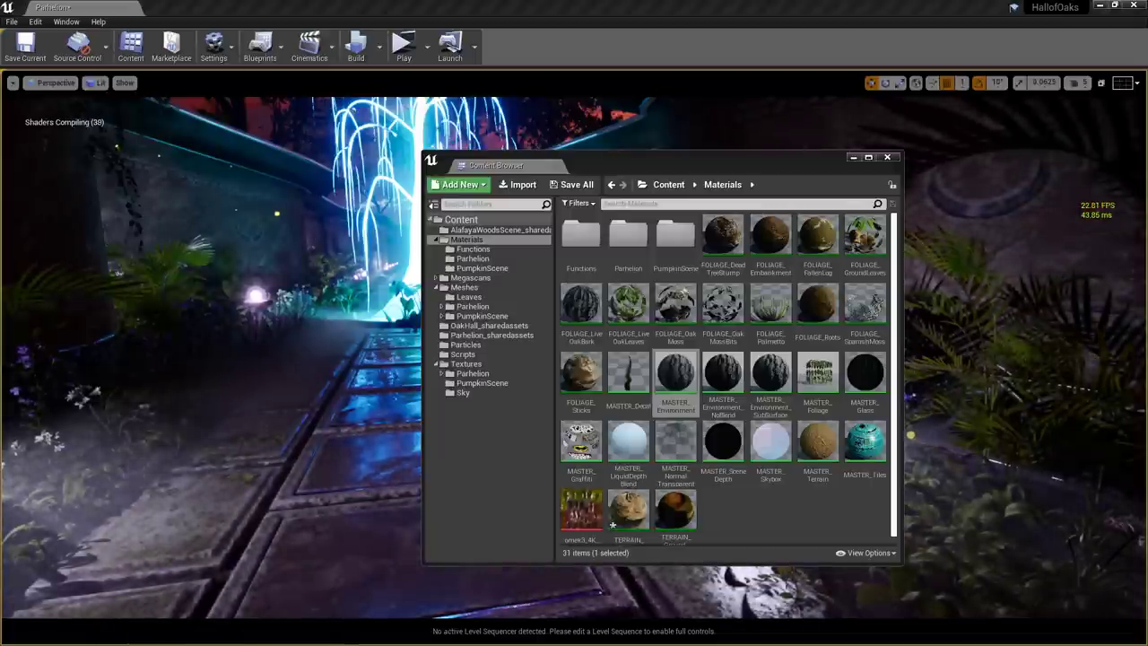
left_click_drag(619, 4, 456, 5)
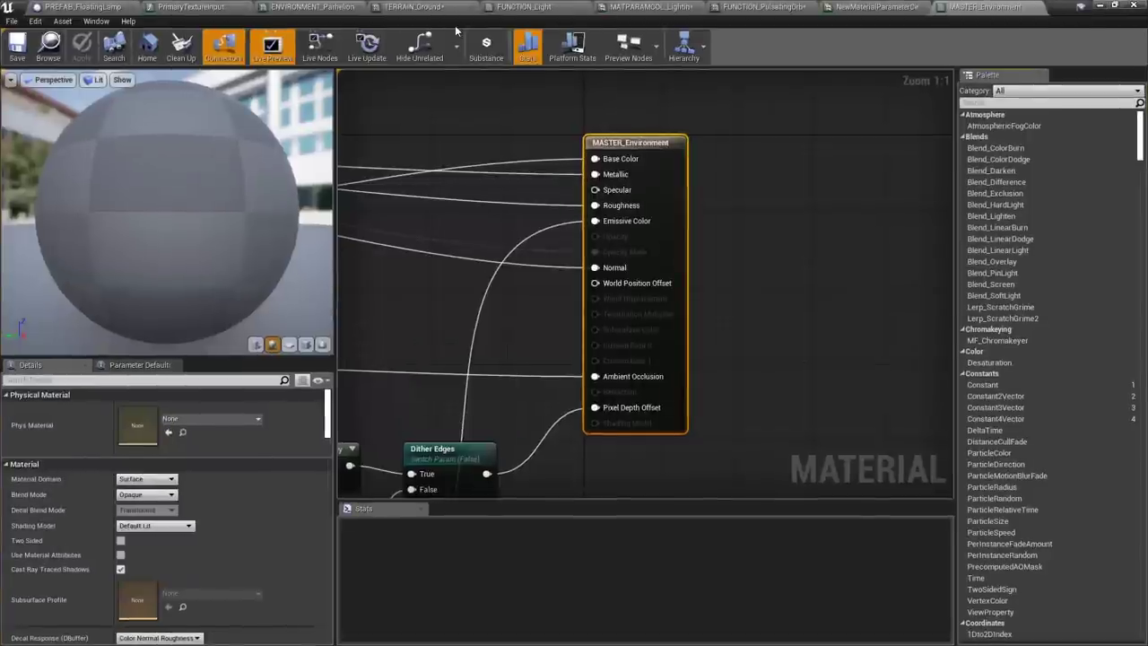
Close the PREFAB_FloatingLamp and PrimaryTextureInput editors, discarding the changes to PrimaryTextureInput
middle_click(86, 5)
middle_click(84, 6)
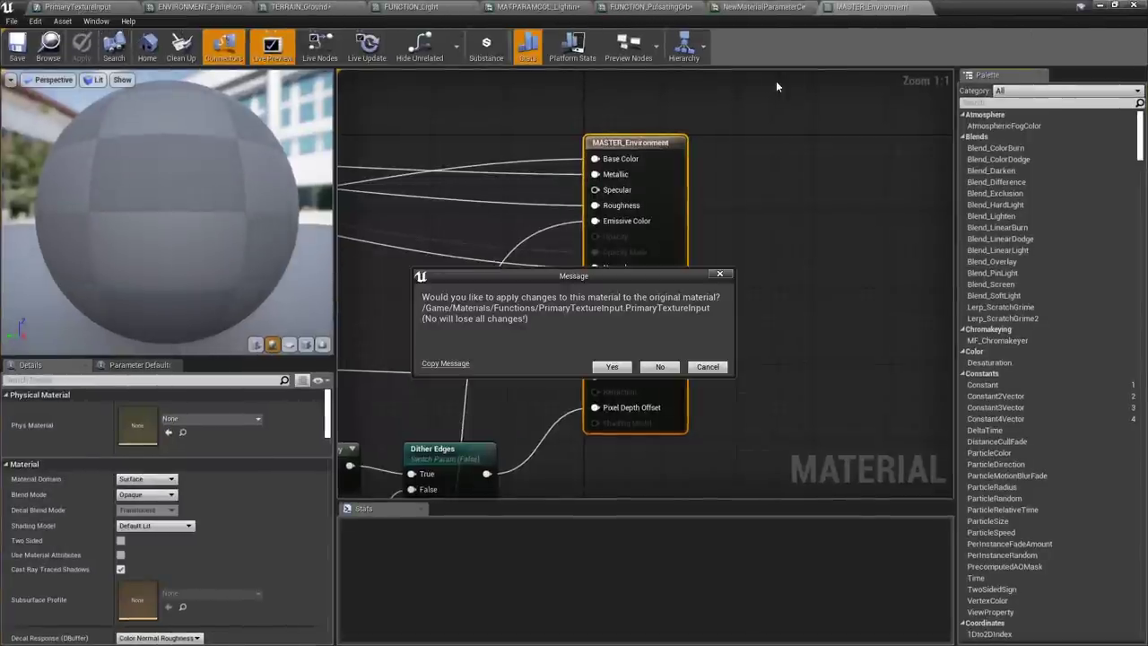
left_click(658, 367)
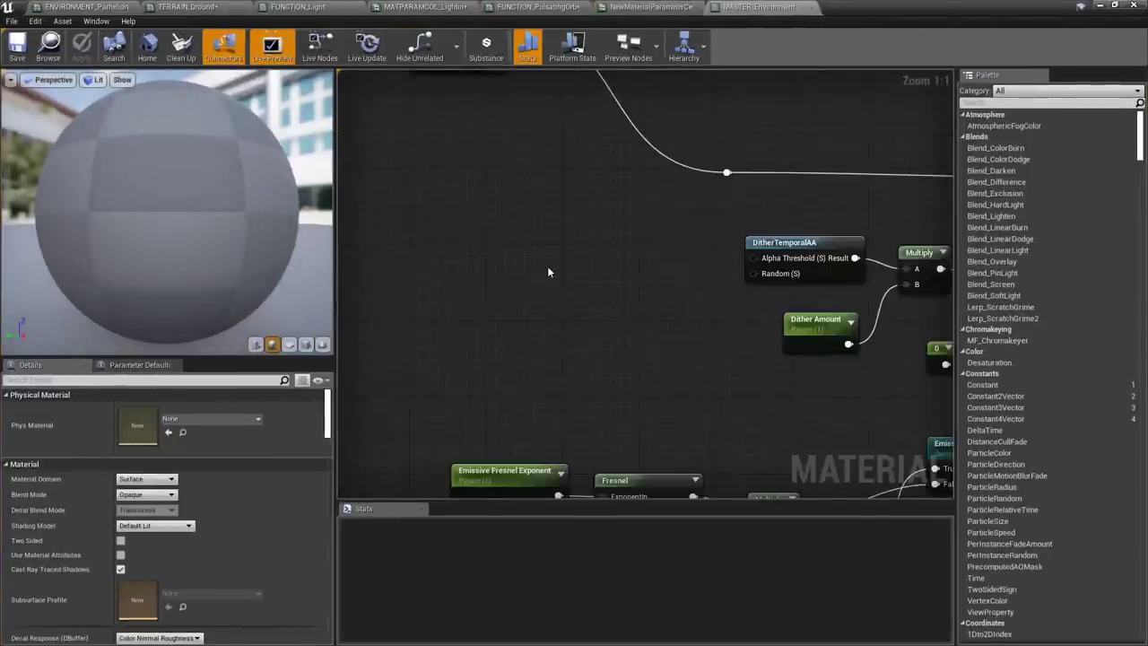
Add NewMaterialParameterCollection from the Functions folder to the MASTER_Environment graph, with Parameter Name set to This Thing I Want To Control
double_click(877, 5)
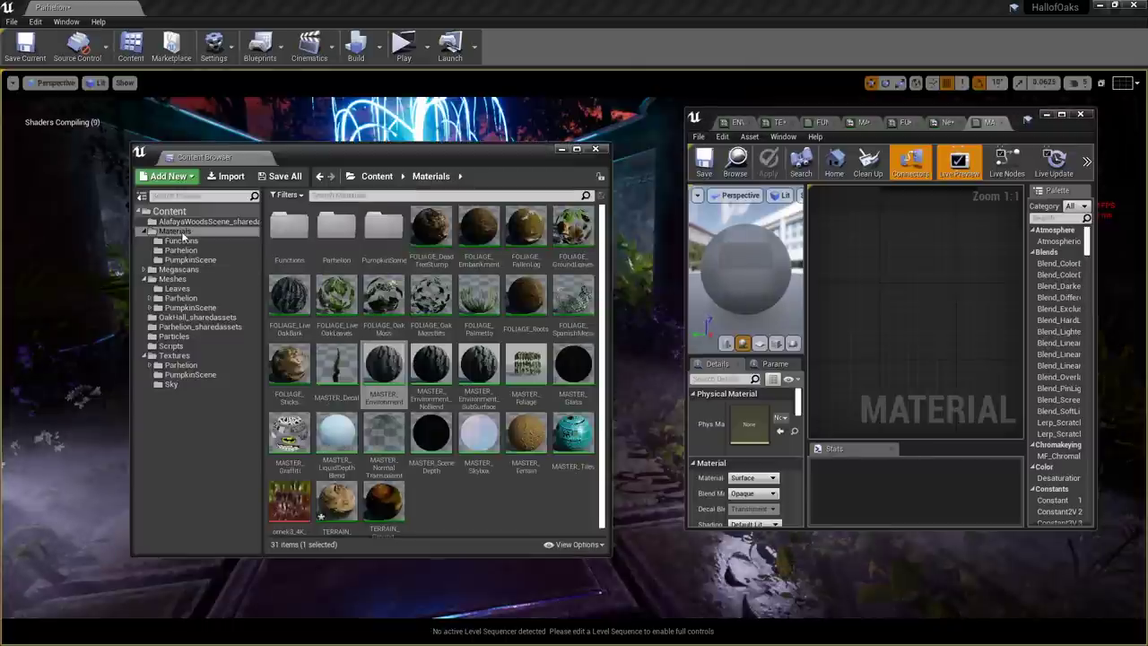
left_click(182, 240)
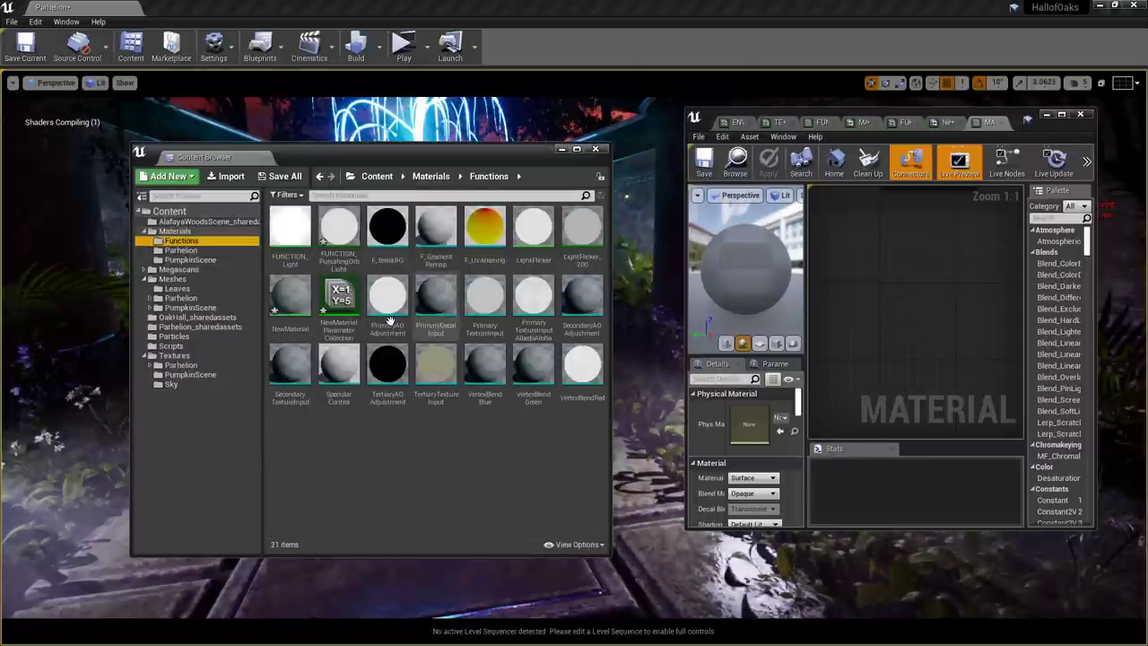
left_click_drag(339, 296, 949, 350)
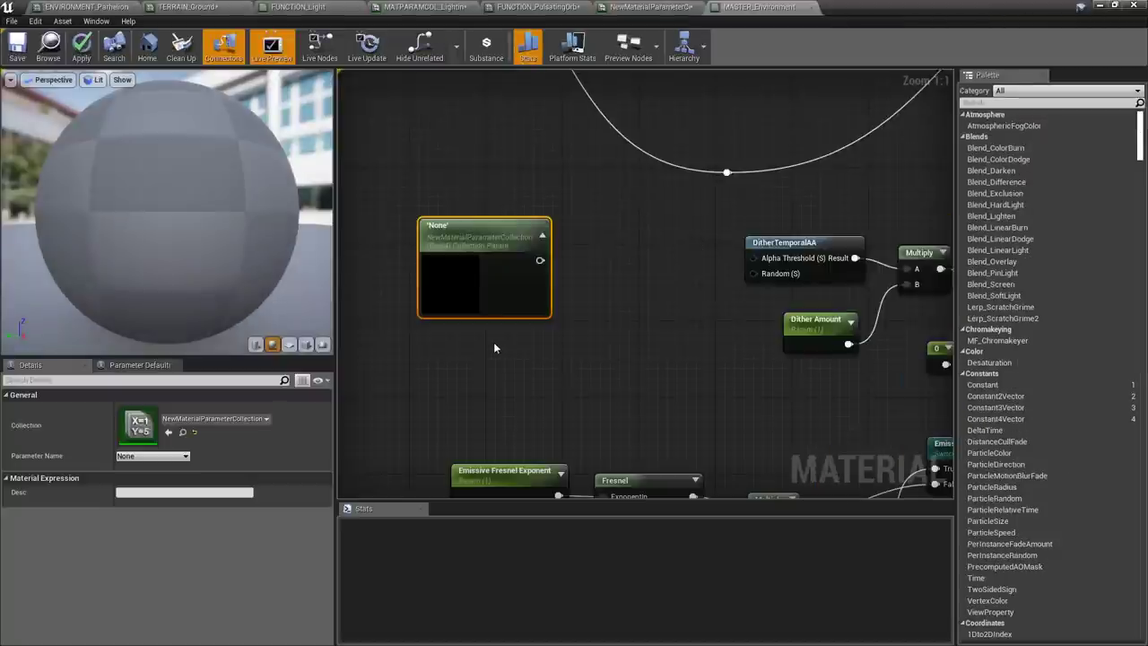
left_click(159, 455)
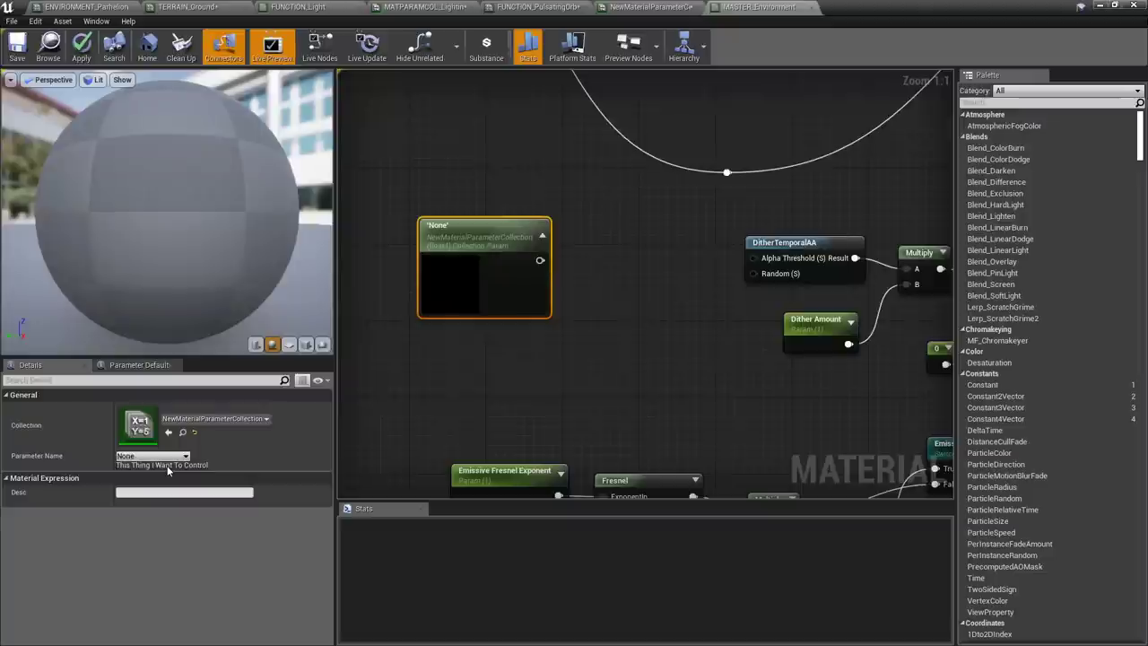
left_click(168, 467)
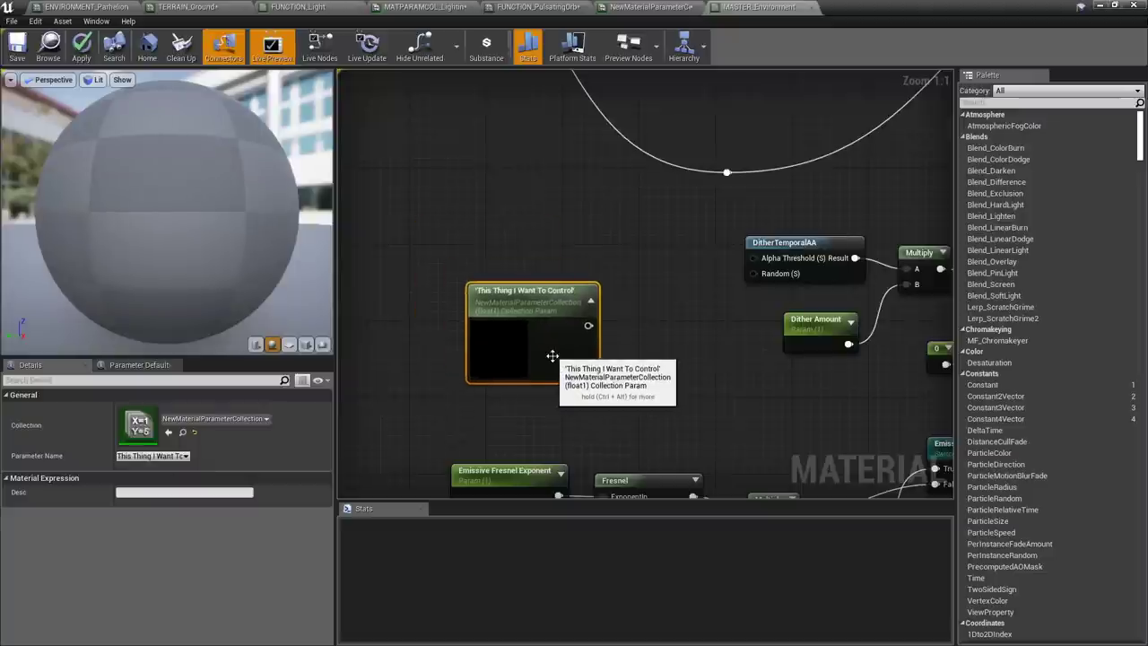
Connect the This Thing I Want To Control node to input B of the DitherTemporalAA Multiply, replacing Dither Amount, and move it closer
right_click_drag(552, 356, 487, 356)
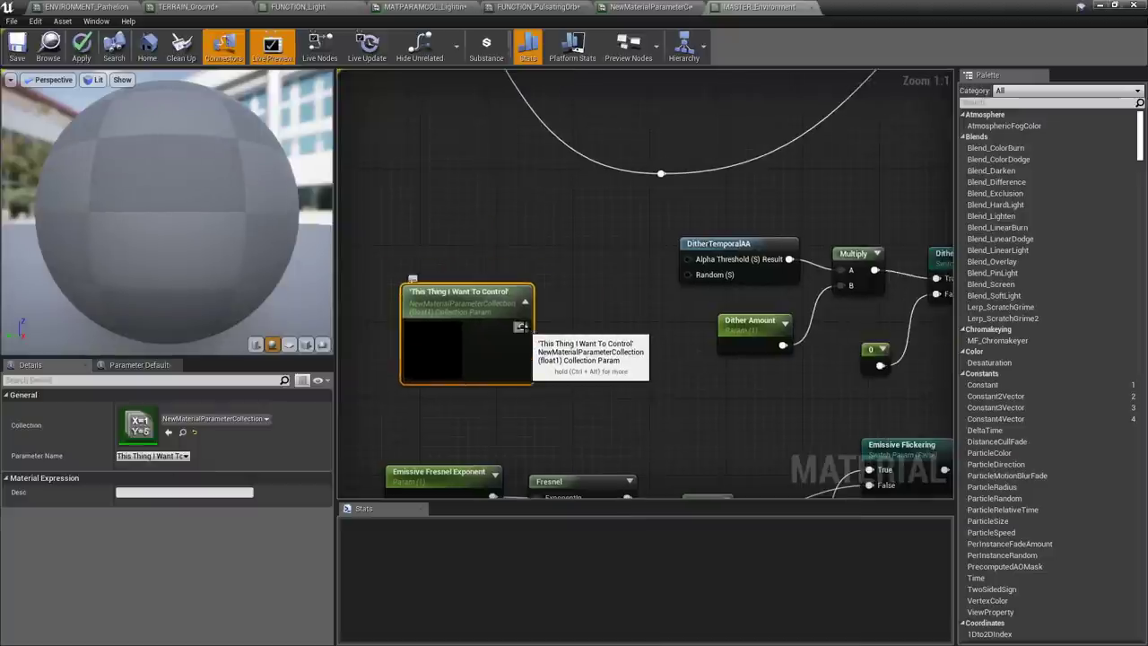
right_click_drag(666, 380, 639, 404)
left_click_drag(495, 351, 817, 308)
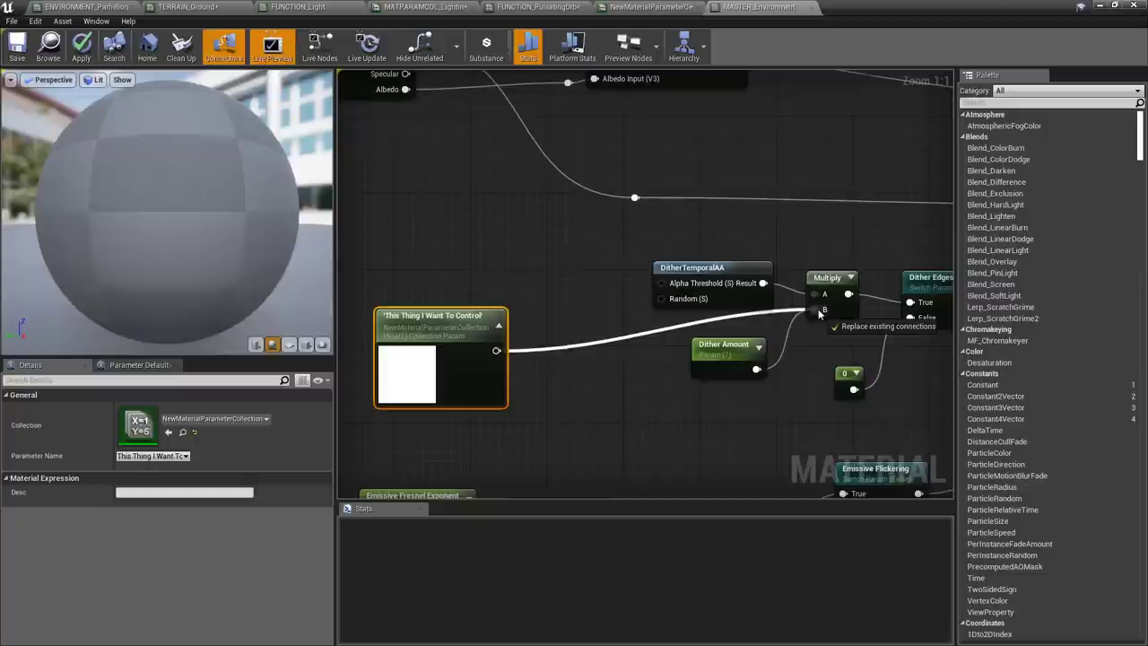
left_click_drag(817, 309, 818, 318)
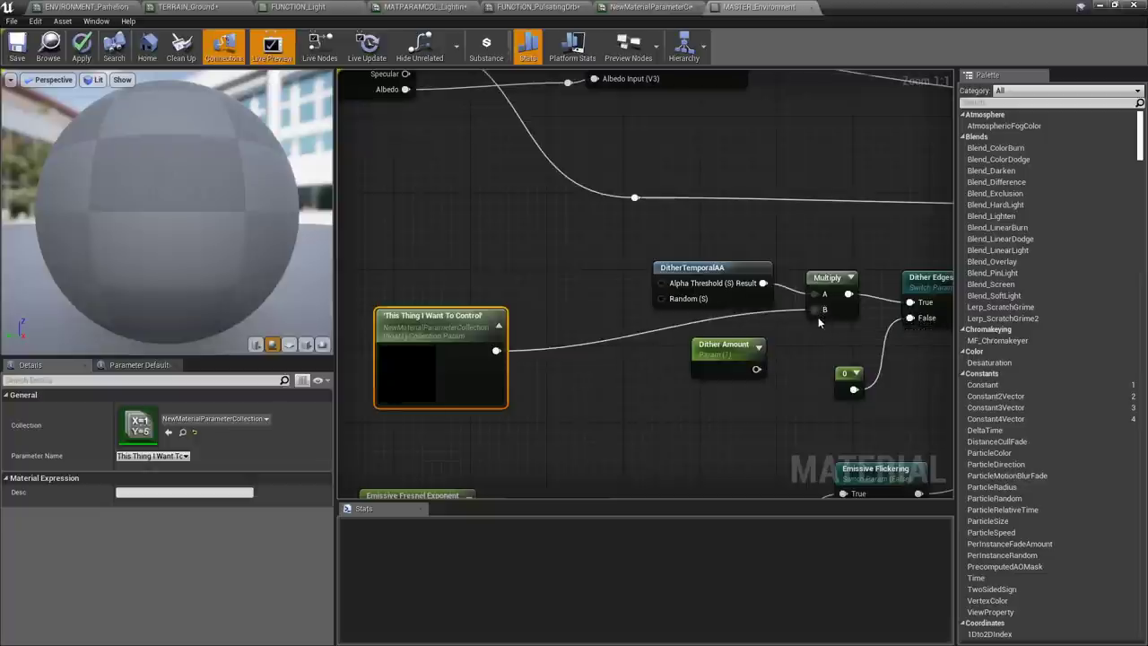
left_click_drag(447, 348, 581, 357)
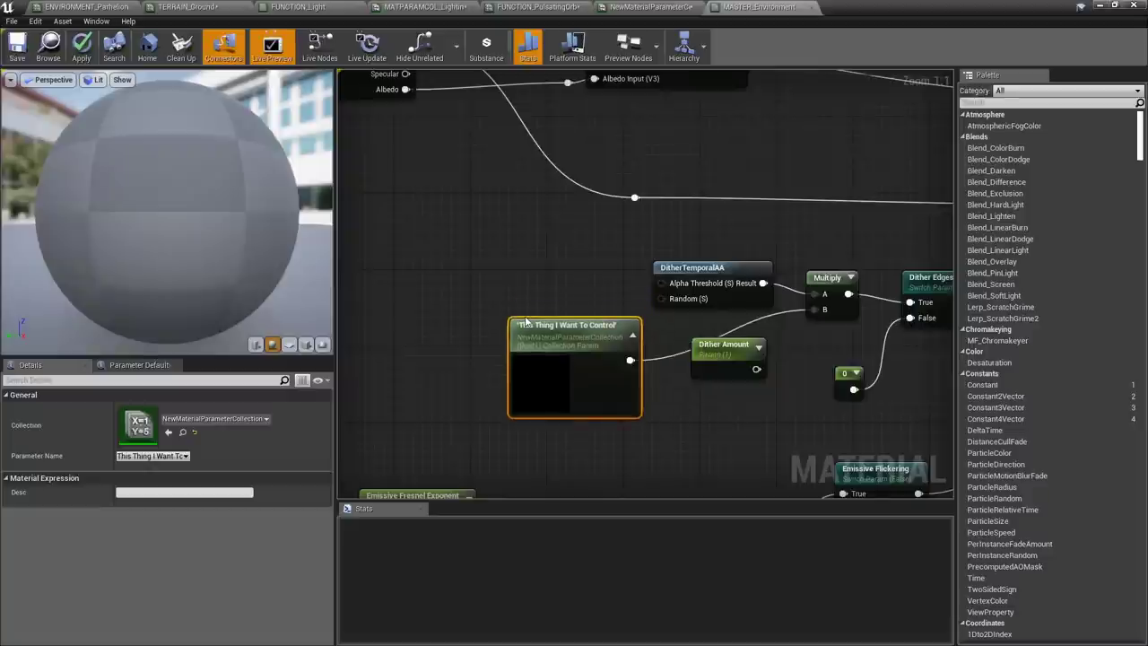
Close the MASTER_Environment editor without applying its changes and return to the level viewport
middle_click(772, 12)
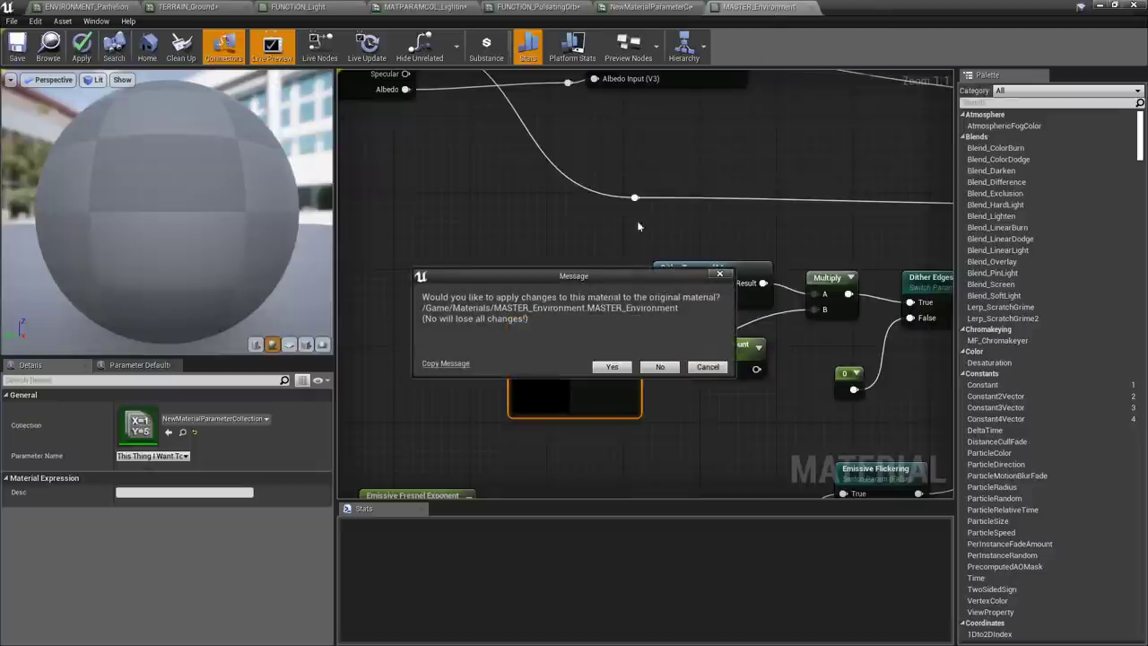
left_click(661, 368)
left_click_drag(799, 18, 1146, 179)
left_click_drag(433, 159, 0, 158)
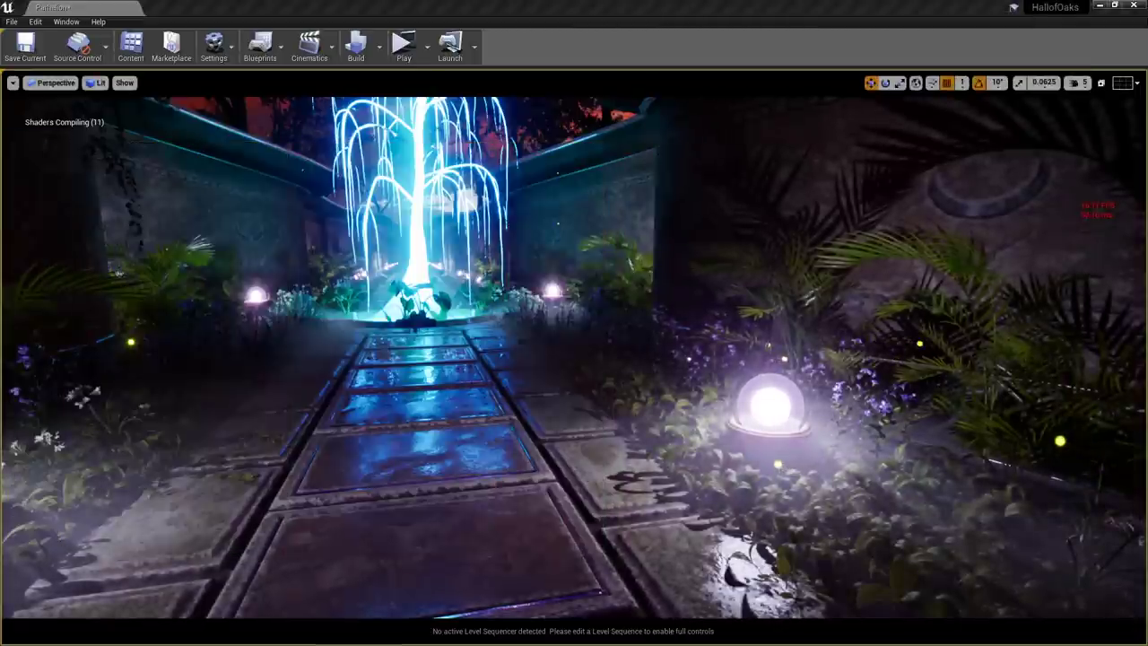
left_click(697, 5)
Look around the level at the stone path, glowing lamp, surrounding plants and fountain
right_click_drag(664, 269, 744, 234)
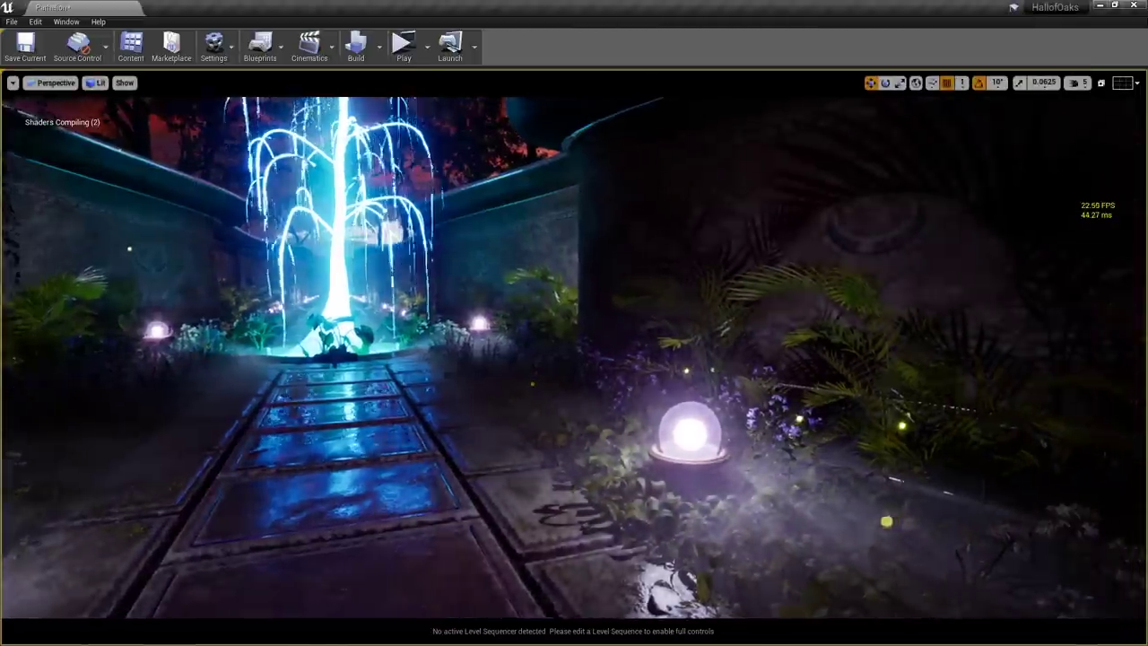
key("s")
right_click_drag(609, 473, 637, 481)
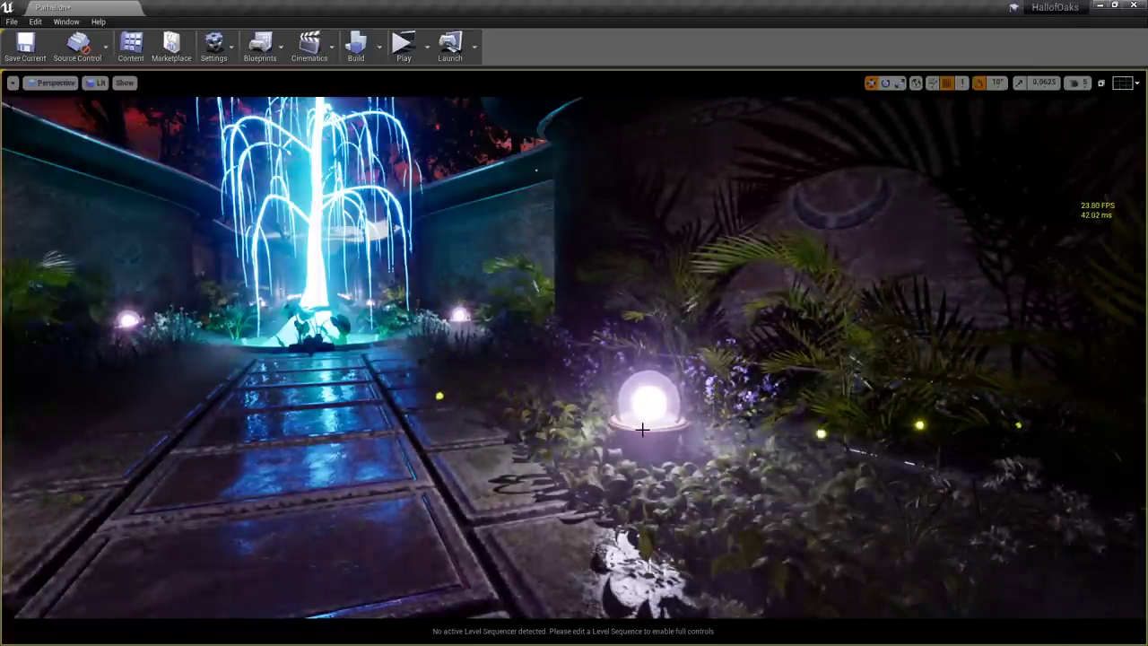
mouse_move(625, 474)
right_mouse_down()
mouse_move(555, 448)
mouse_move(612, 464)
right_mouse_up()
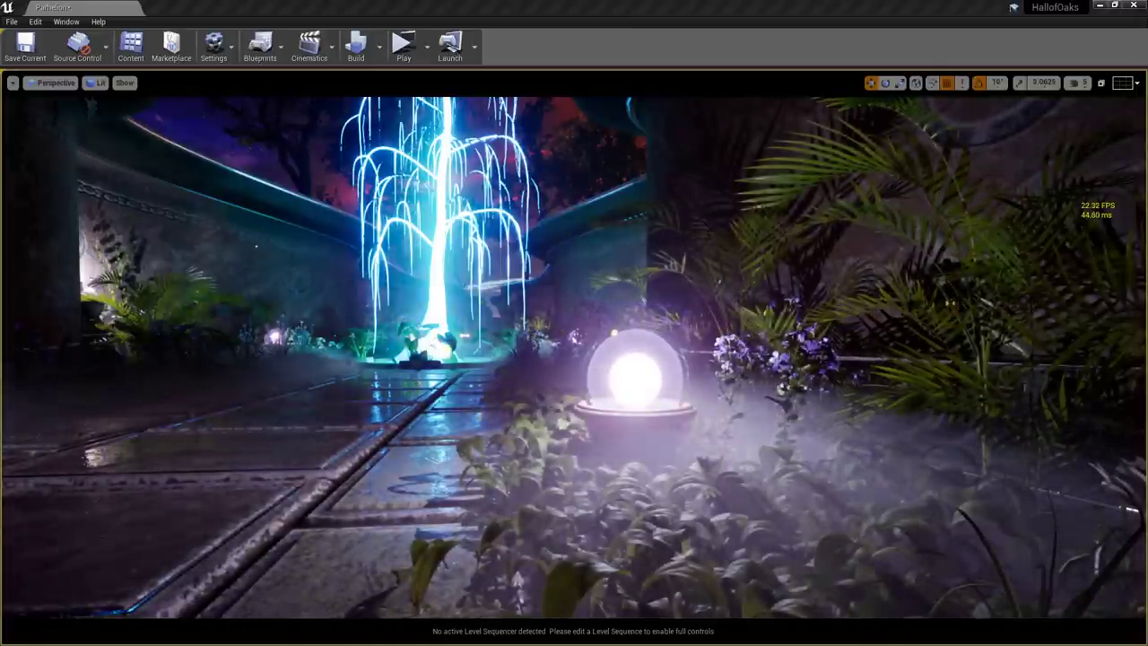
right_click_drag(574, 357, 622, 440)
key("s")
key("e")
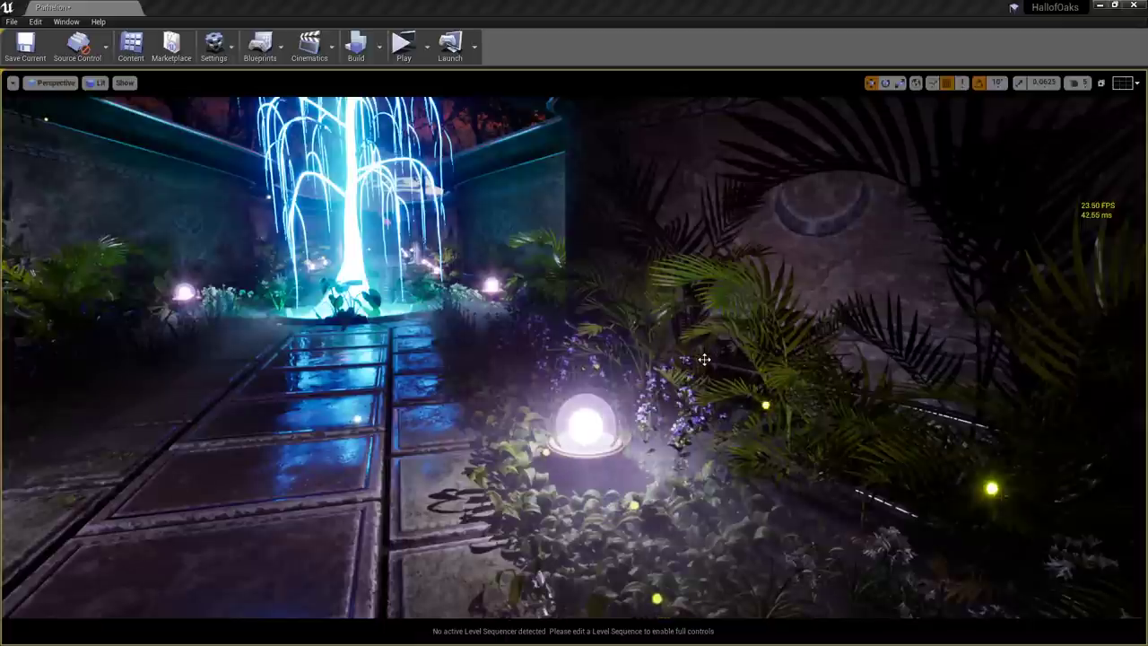
right_click_drag(704, 364, 642, 346)
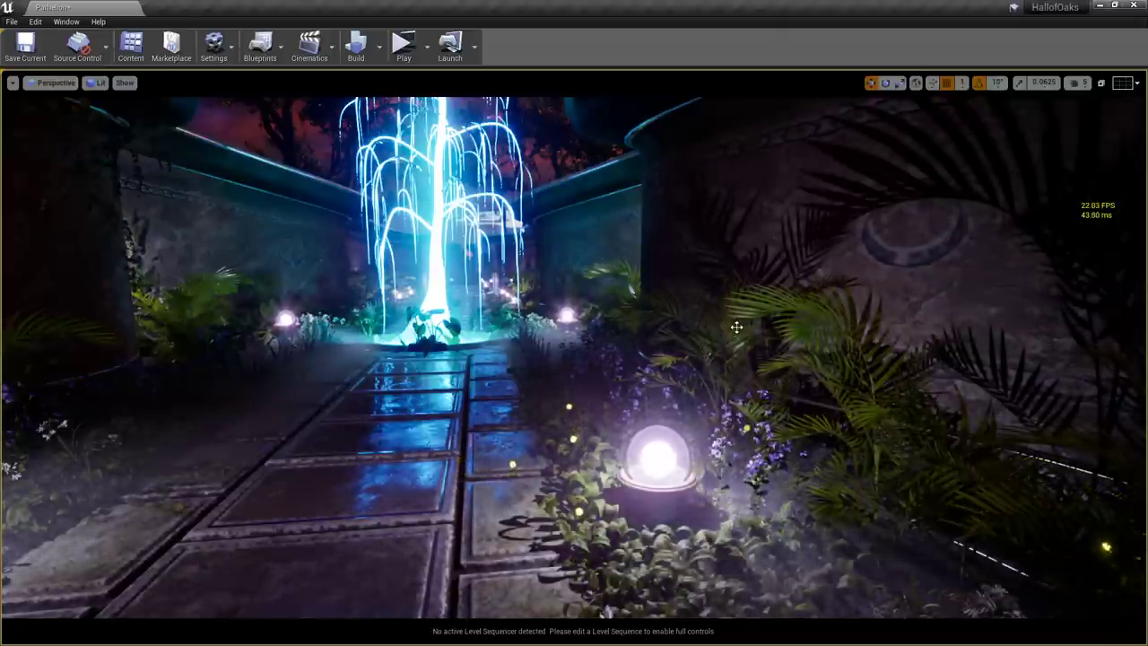
mouse_move(742, 345)
left_mouse_down()
mouse_move(739, 403)
mouse_move(686, 421)
mouse_move(703, 377)
mouse_move(761, 345)
left_mouse_up()
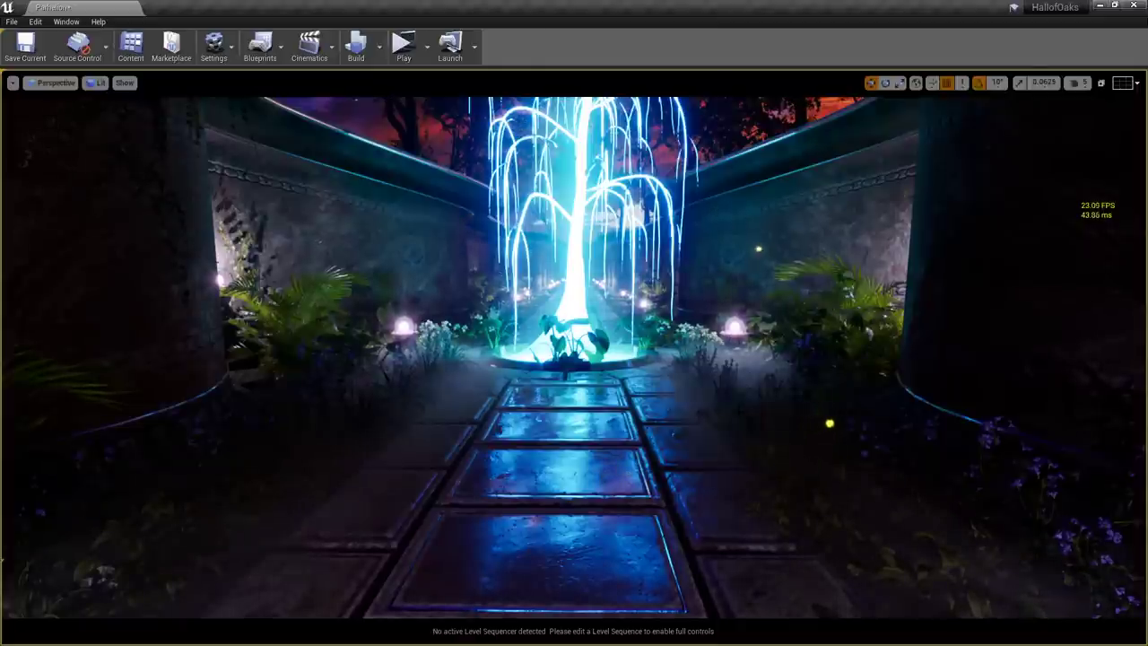
left_click_drag(755, 423, 764, 295)
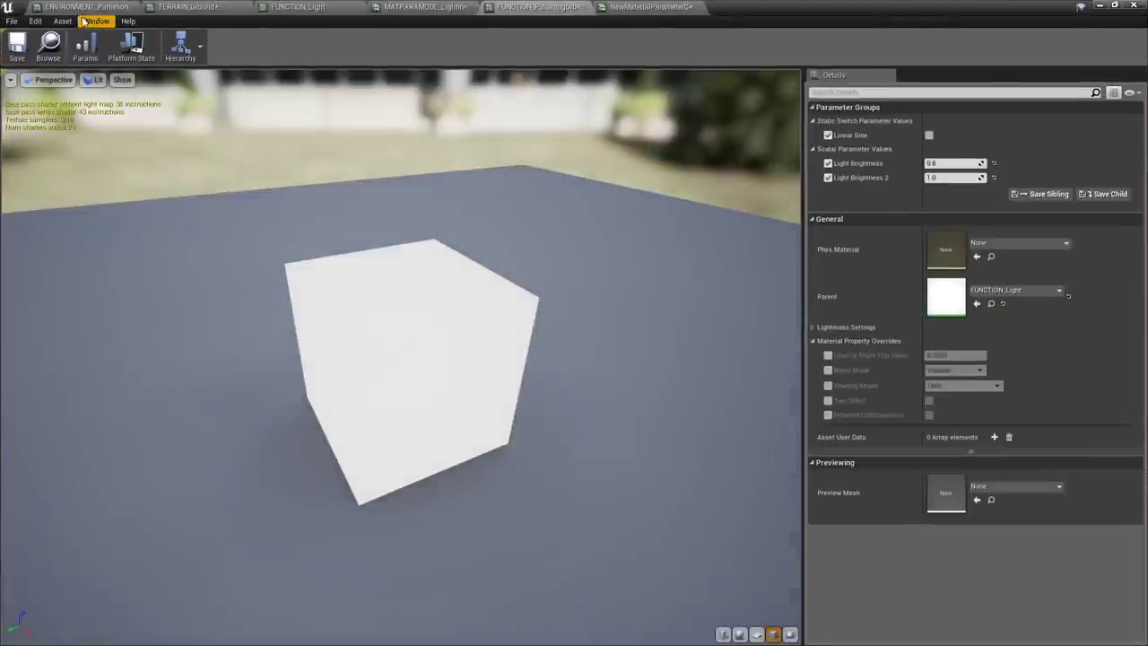
Open the parent material MASTER_Environment from the ENVIRONMENT_Parhelion material instance
left_click(87, 9)
scroll(985, 570, "down", 4)
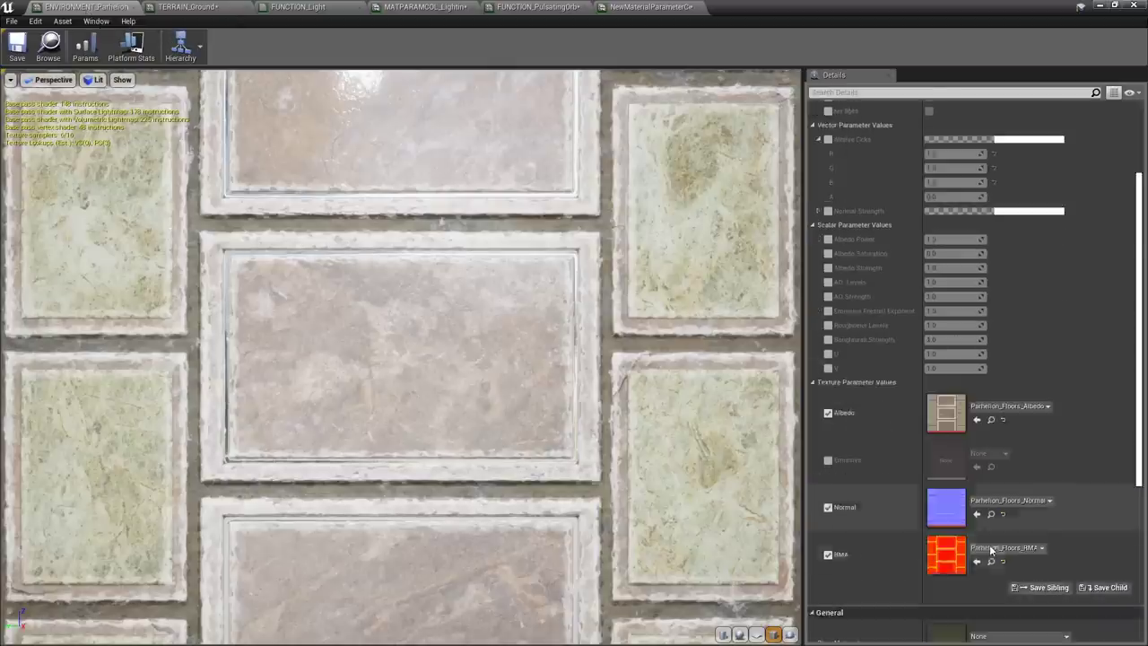
double_click(943, 593)
Examine the MASTER_Environment graph from its material output node back to the PrimaryTextureInput function
right_click_drag(385, 305, 622, 221)
scroll(527, 340, "down", 4)
scroll(489, 300, "down", 2)
right_click_drag(489, 299, 647, 281)
left_click_drag(429, 153, 540, 319)
scroll(664, 255, "up", 4)
right_click_drag(744, 179, 462, 420)
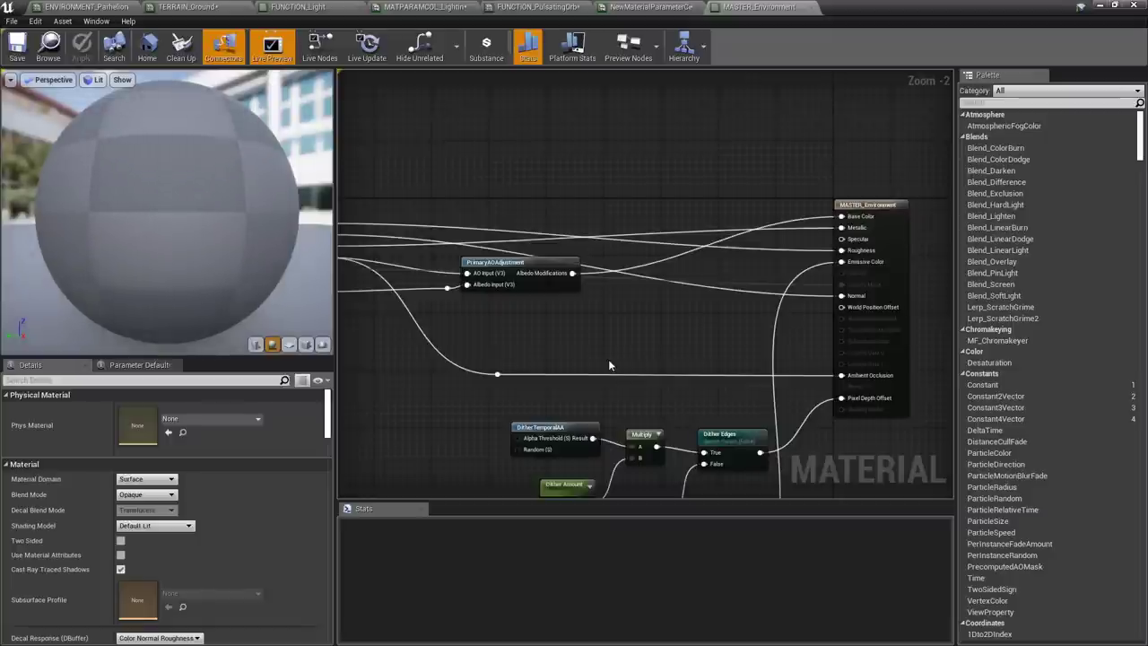
right_click_drag(607, 365, 658, 326)
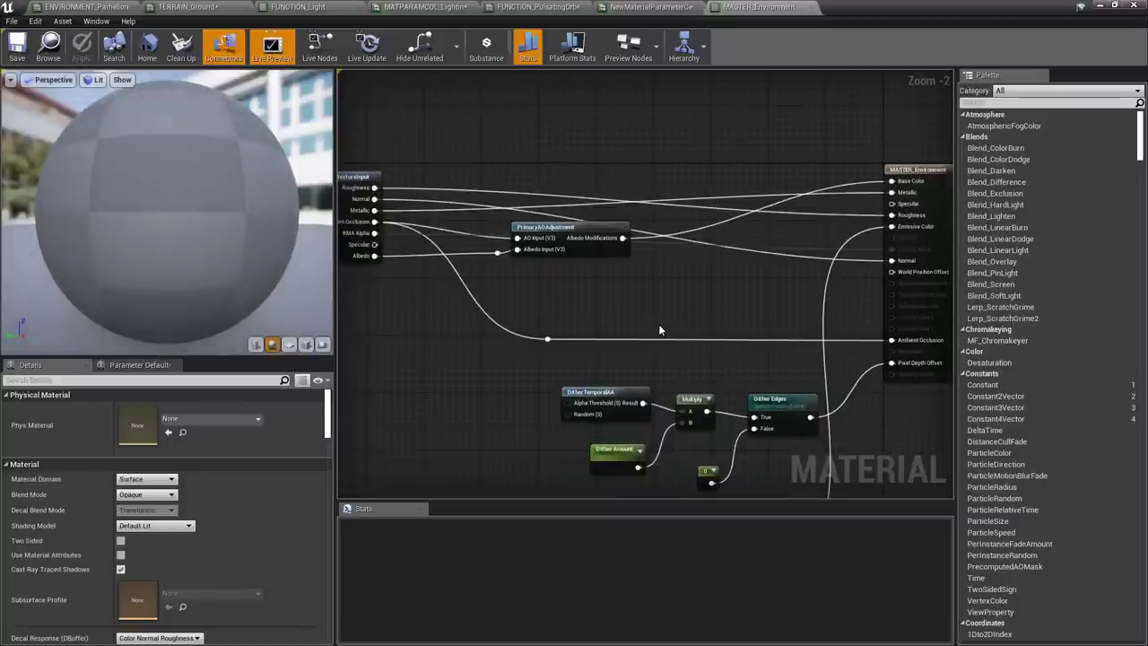
right_click_drag(487, 319, 663, 328)
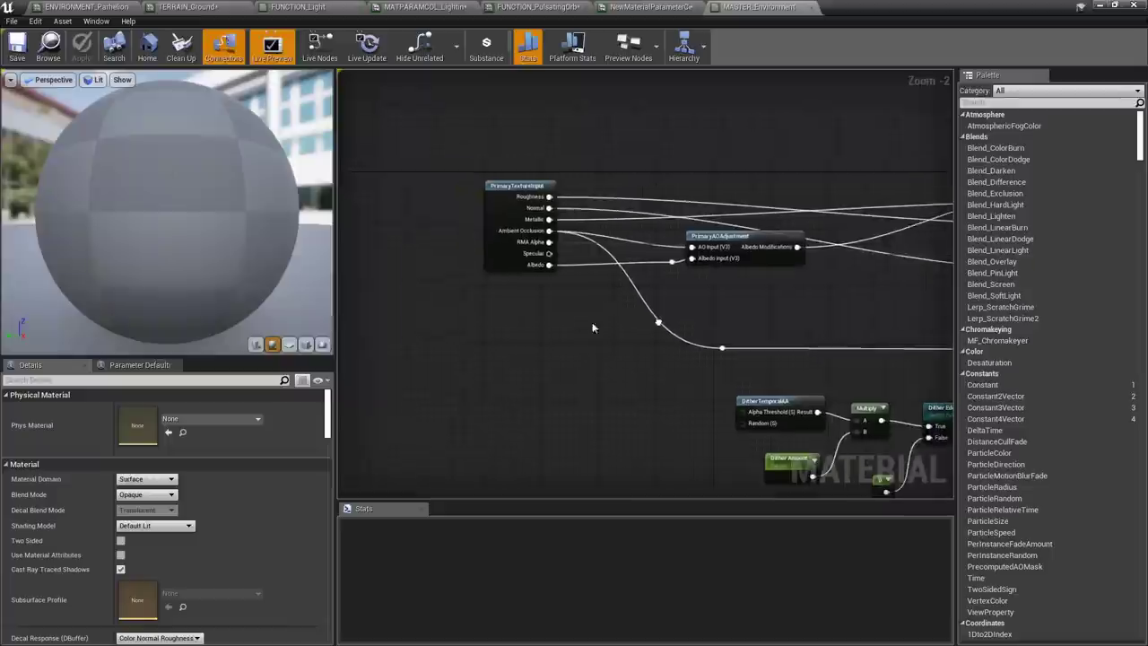
Open the PrimaryTextureInput function to examine its node network, and close it again
left_click(488, 221)
scroll(488, 221, "up", 2)
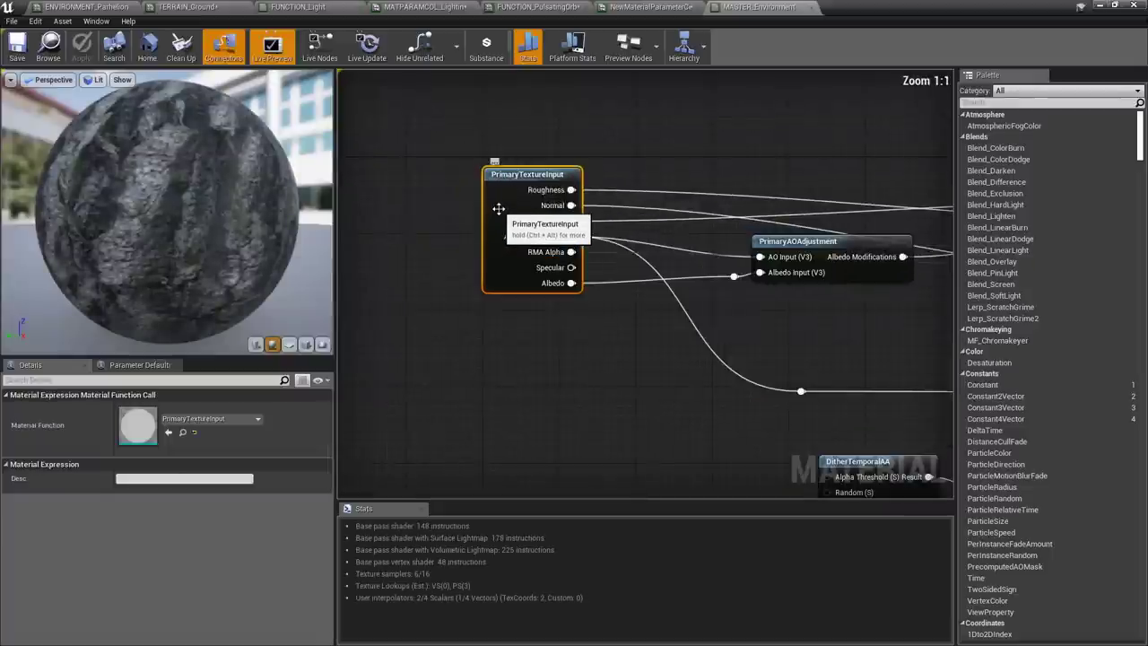
right_click_drag(779, 322, 708, 331)
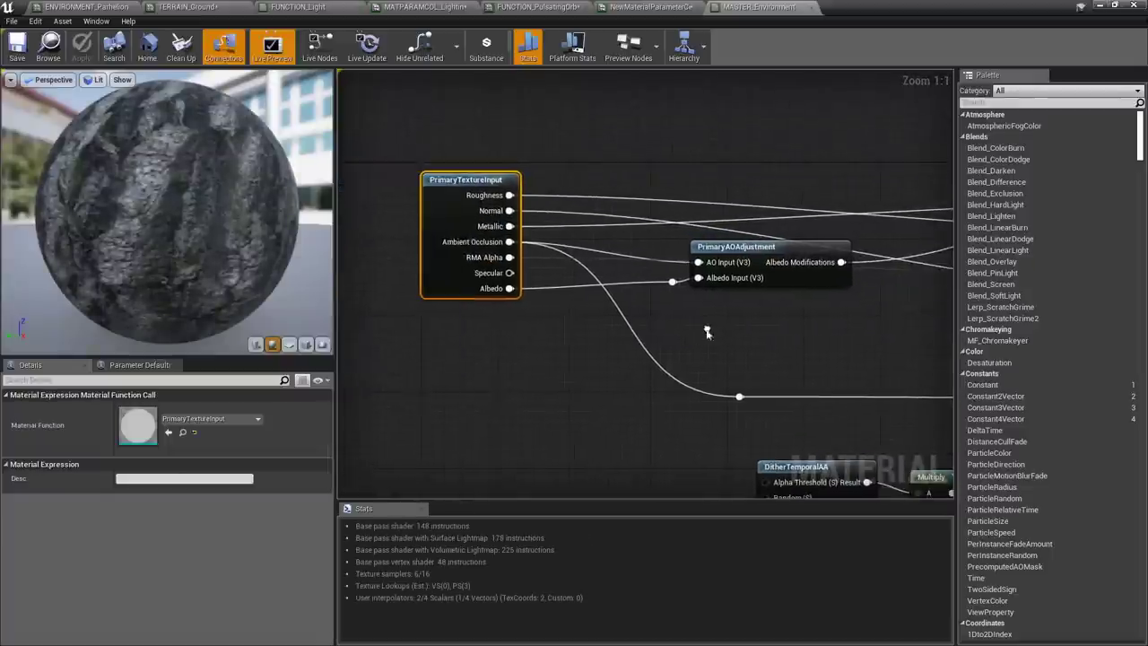
double_click(441, 215)
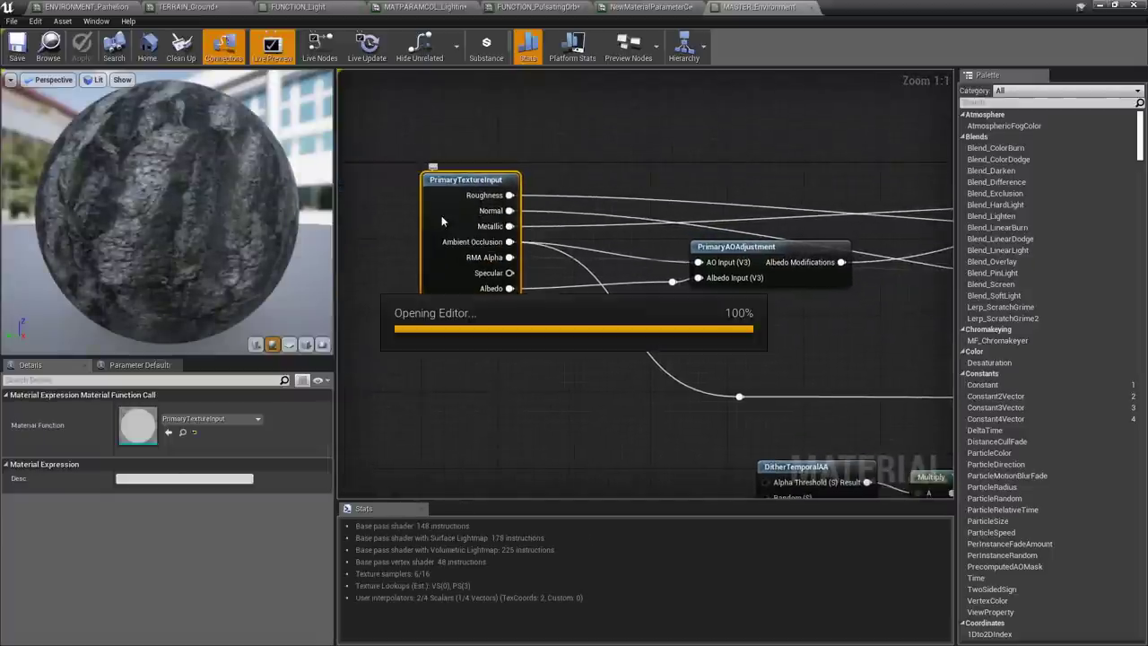
scroll(703, 236, "up", 2)
scroll(703, 236, "down", 4)
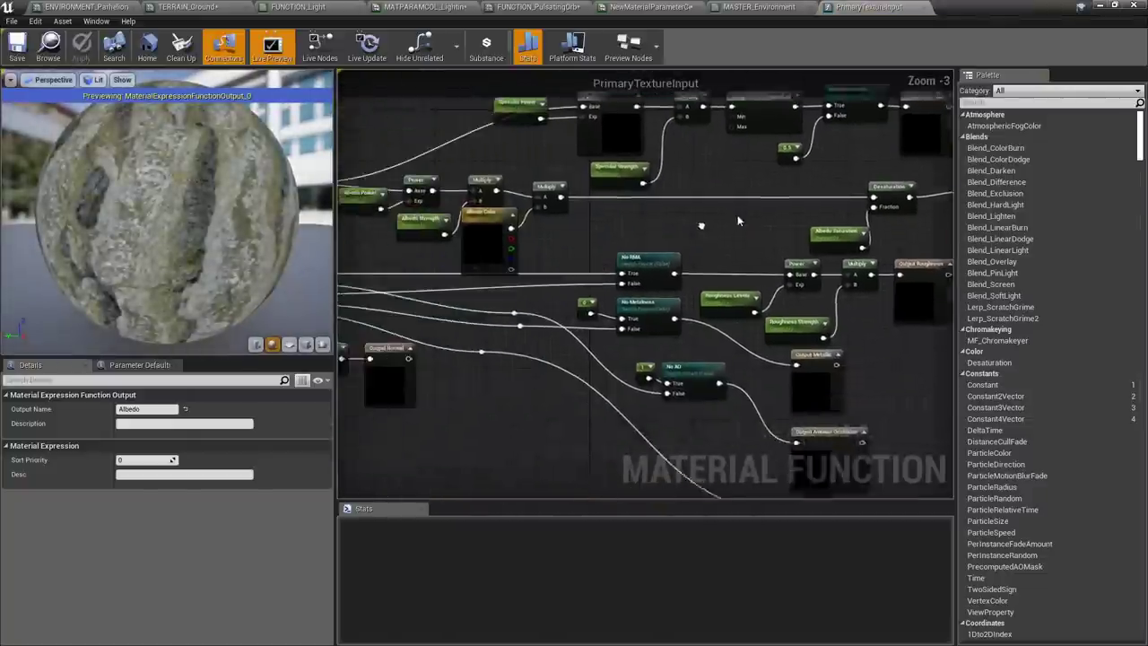
right_click_drag(586, 339, 647, 383)
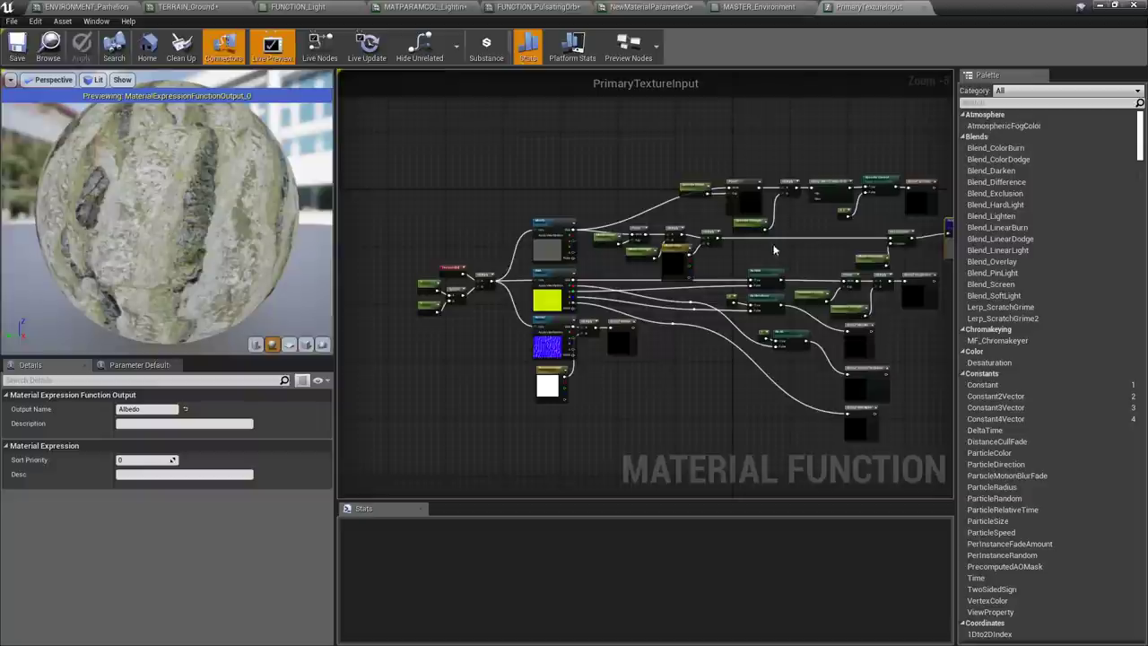
left_click(924, 8)
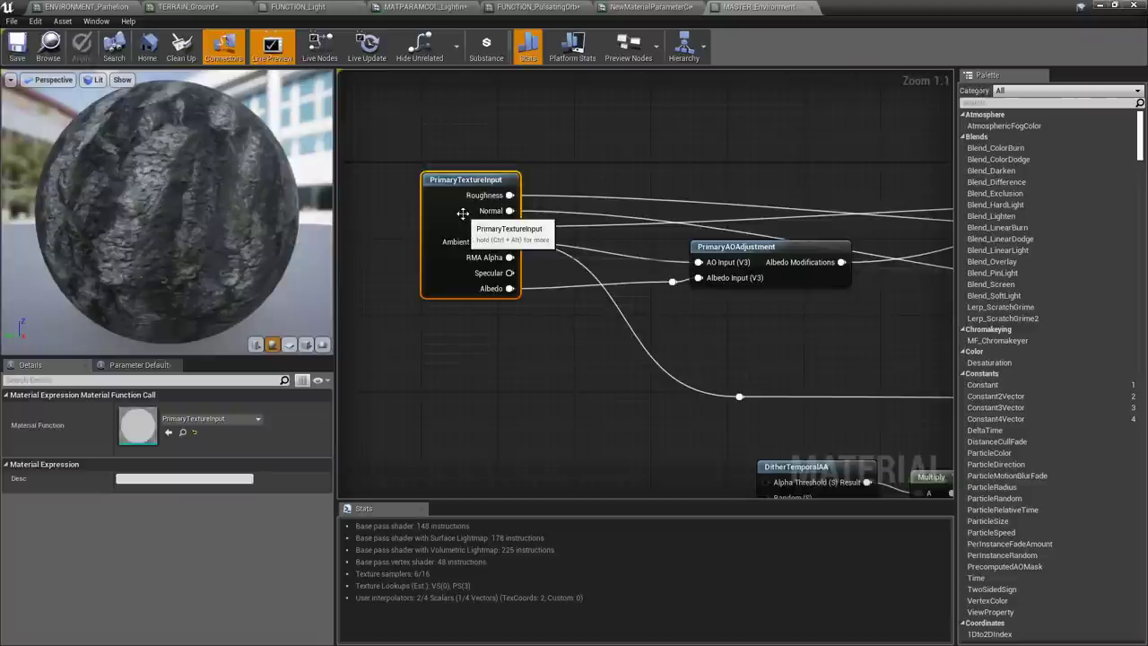
Examine MASTER_Environment's output connections, its emissive and Flicker Control network, and the Dither Edges nodes
right_click_drag(717, 196, 526, 200)
right_click_drag(650, 222, 398, 197)
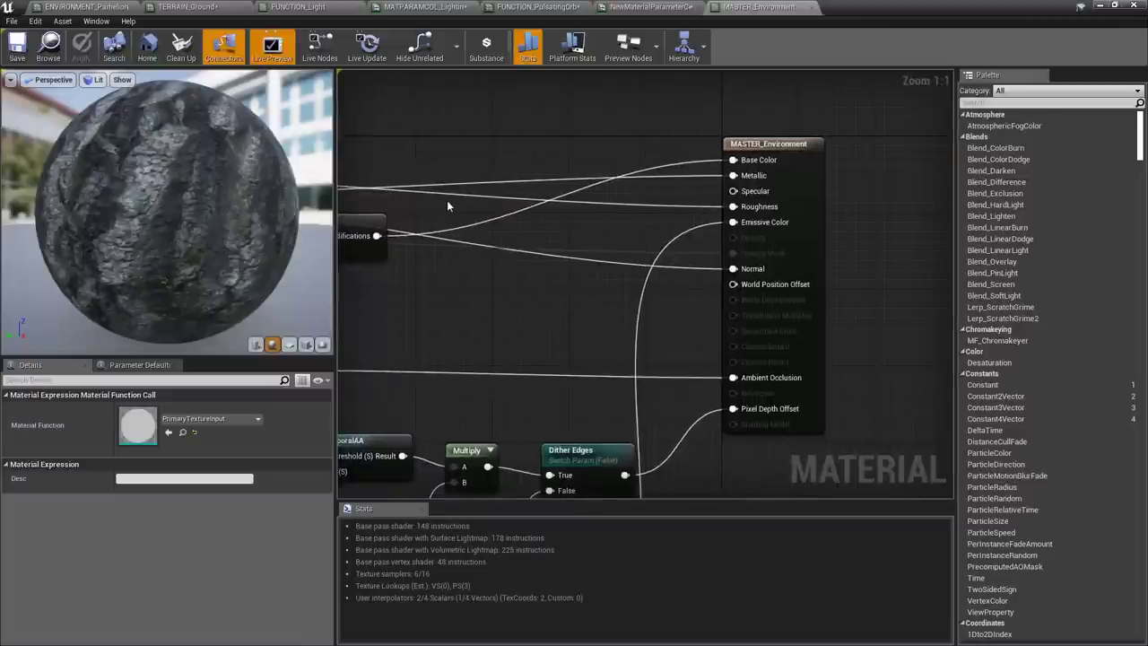
right_click_drag(466, 297, 578, 305)
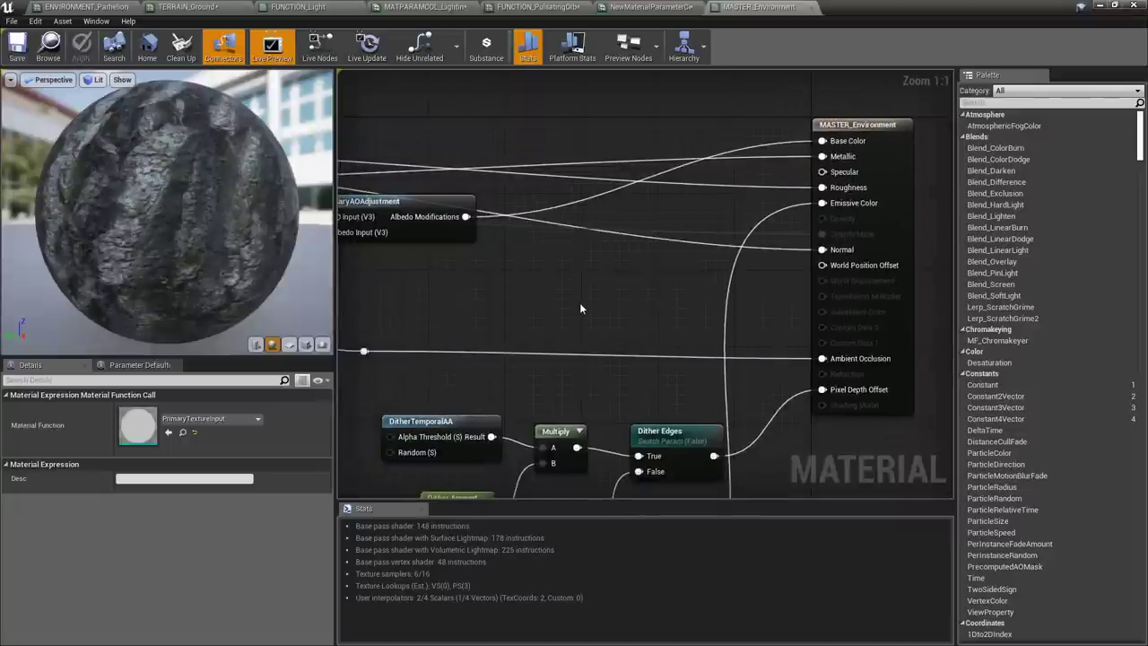
scroll(580, 302, "down", 6)
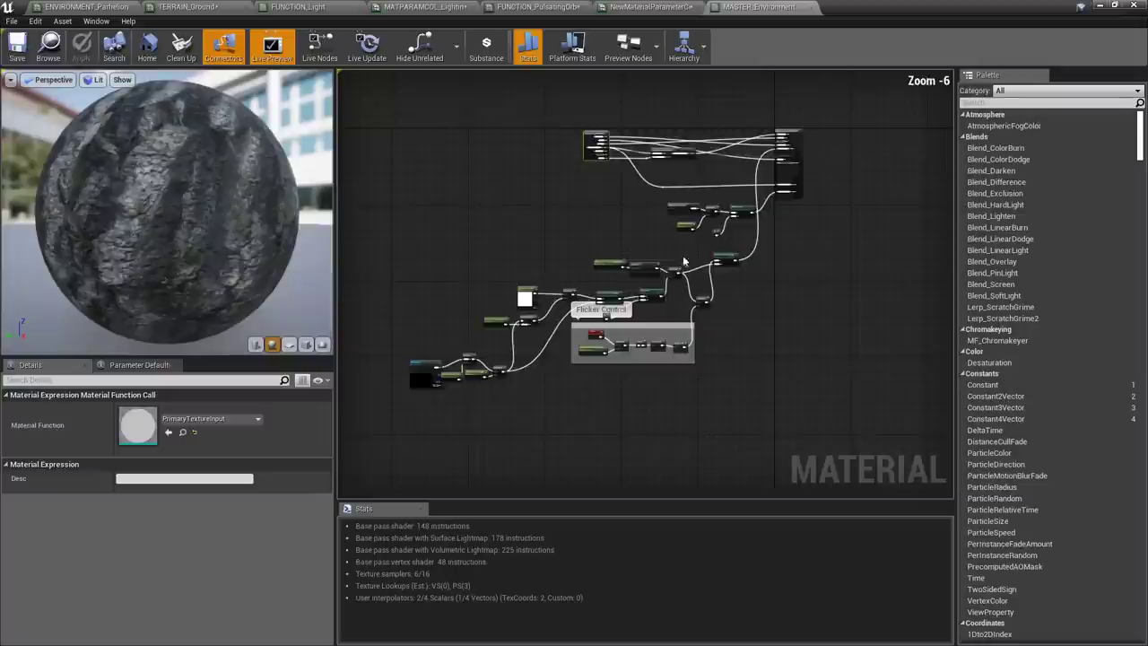
scroll(602, 282, "up", 2)
right_click_drag(582, 243, 632, 211)
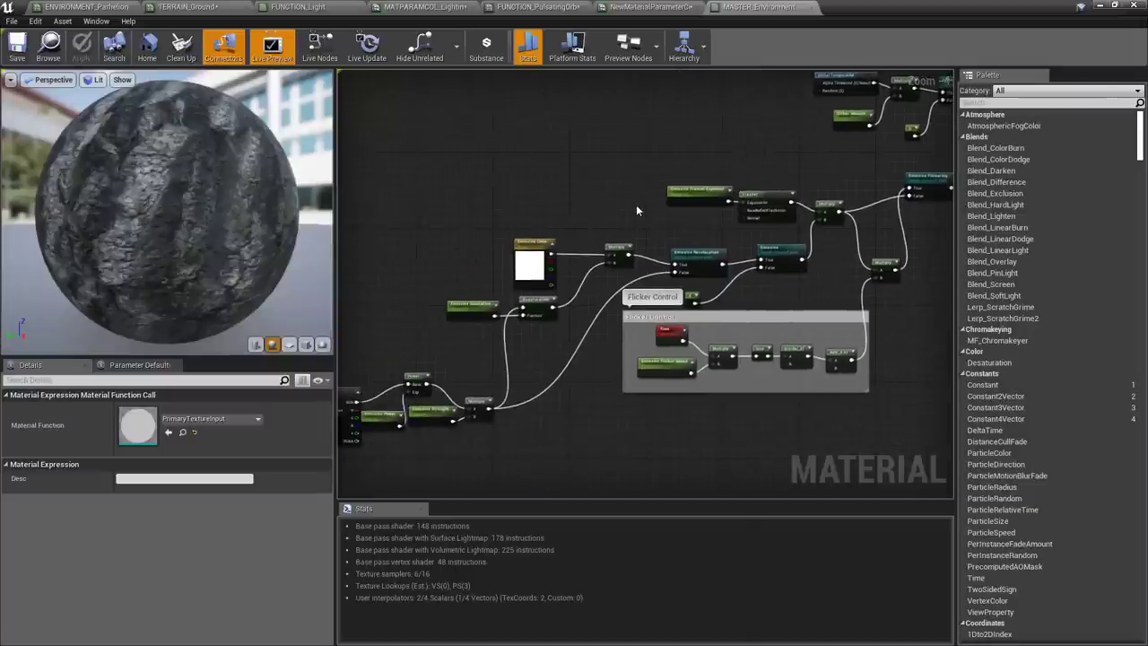
right_click_drag(636, 205, 662, 177)
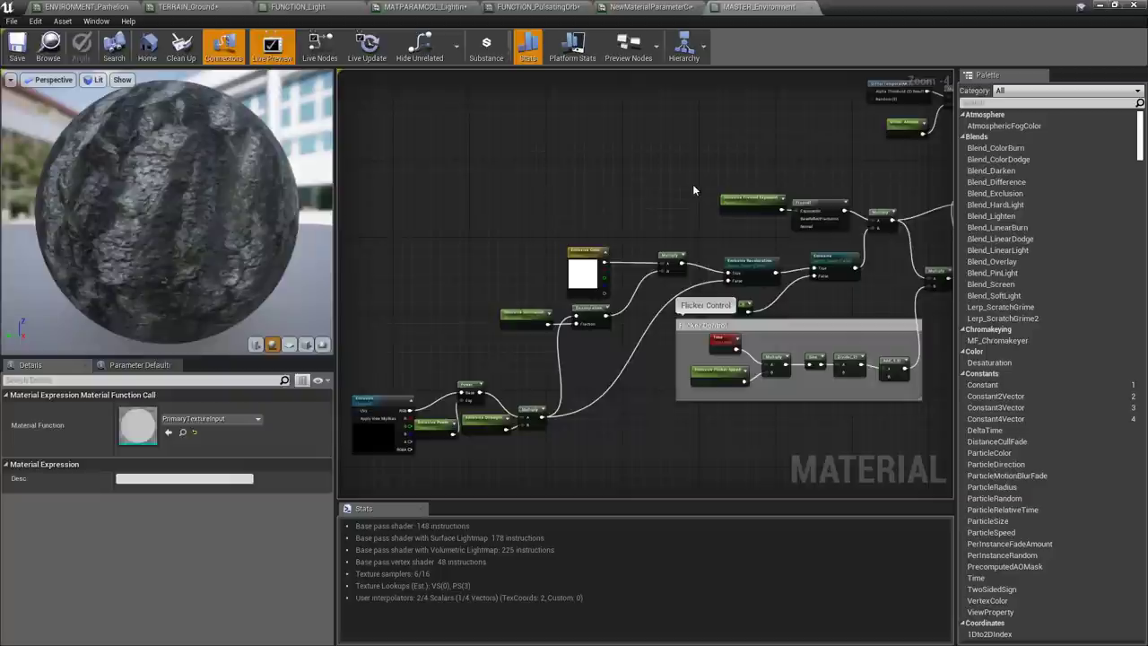
right_click_drag(693, 190, 427, 391)
scroll(626, 269, "up", 4)
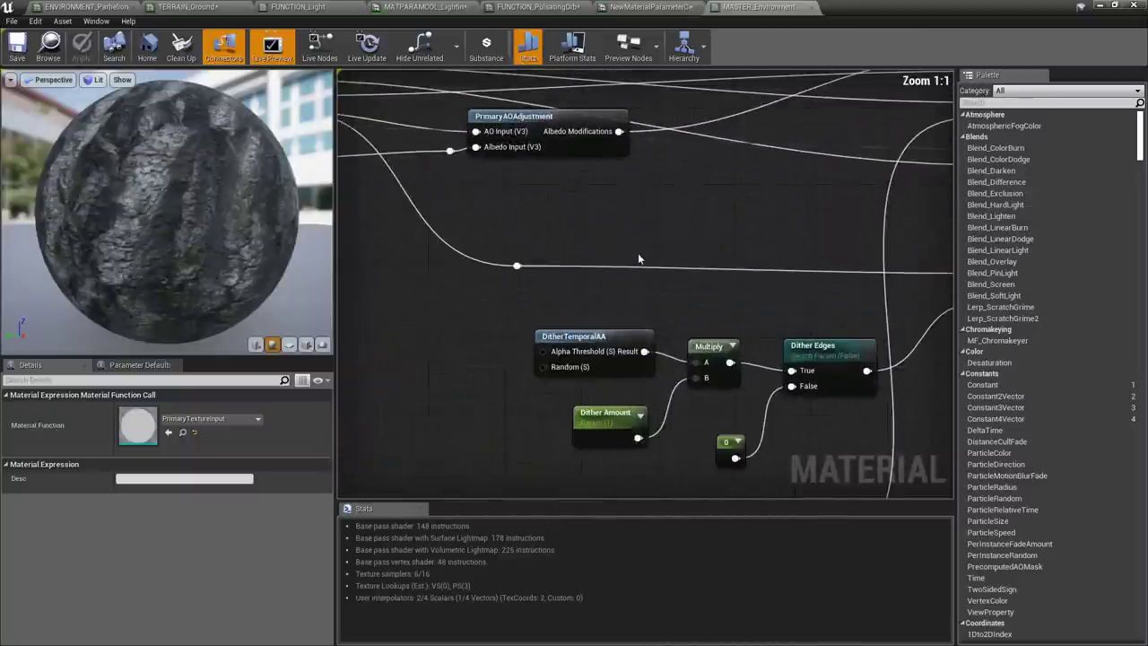
scroll(665, 236, "down", 3)
right_click_drag(673, 204, 674, 280)
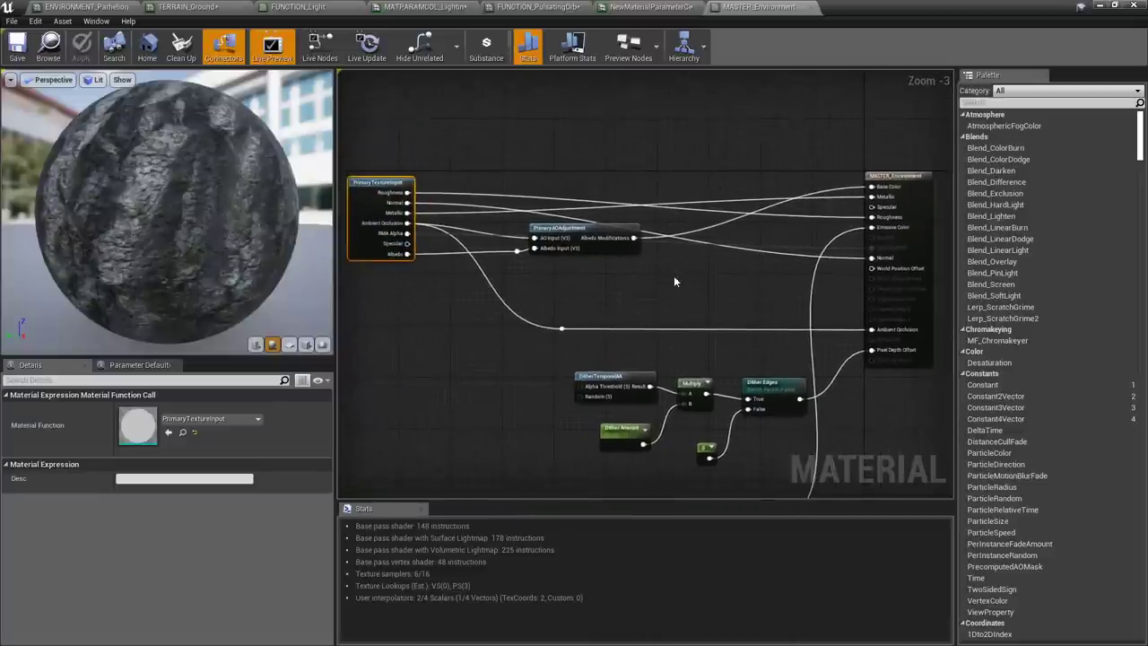
scroll(717, 235, "down", 3)
Highlight the whole MASTER_Environment node network, clear the selection, and review the dithering and Emissive Flickering branches
left_click_drag(832, 156, 306, 527)
right_click_drag(844, 247, 772, 473)
scroll(795, 296, "up", 4)
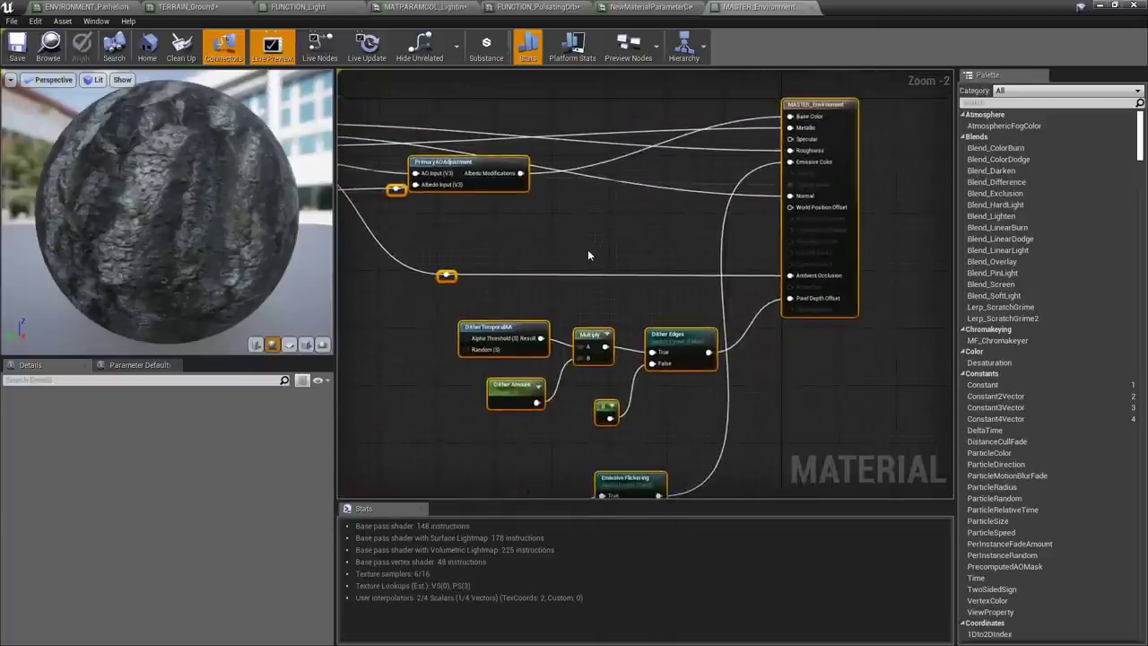
right_click_drag(588, 253, 615, 301)
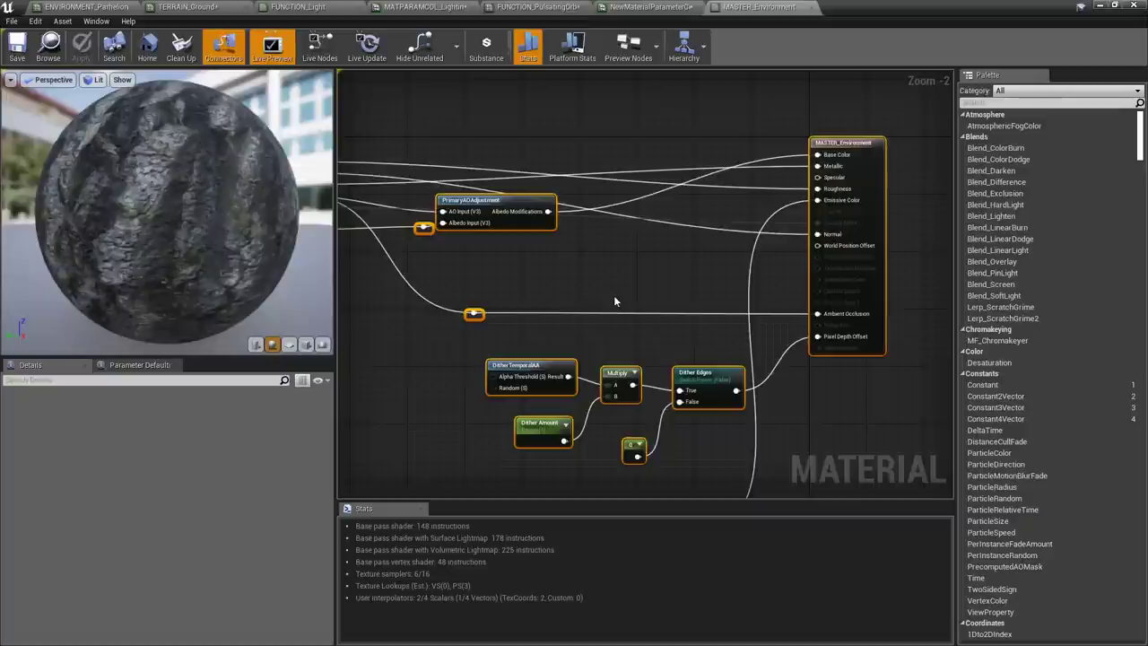
right_click_drag(613, 301, 723, 181)
right_click_drag(547, 371, 646, 380)
scroll(716, 141, "down", 2)
scroll(529, 350, "up", 2)
left_click(533, 347)
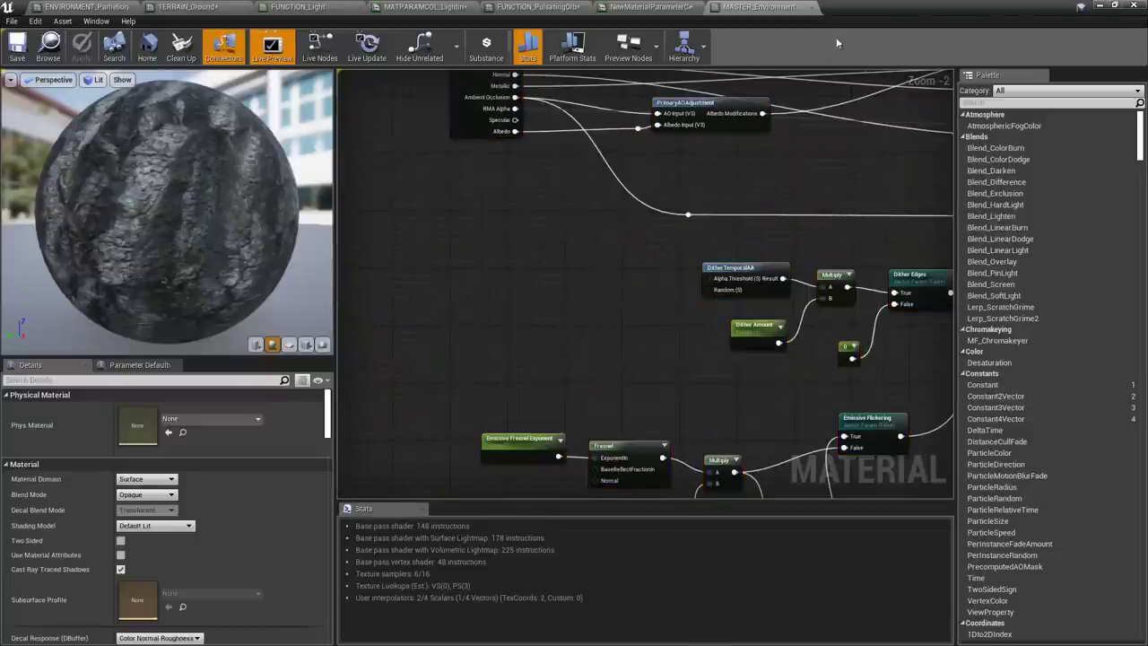
right_click_drag(726, 194, 567, 161)
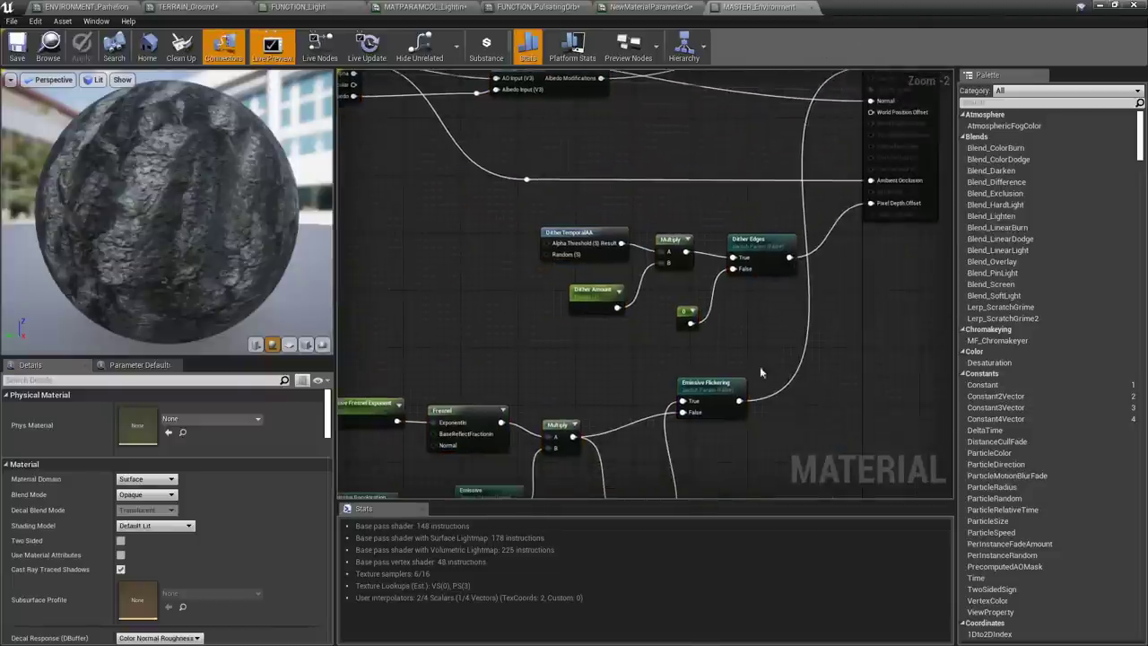
right_click_drag(760, 372, 760, 138)
right_click_drag(727, 364, 764, 503)
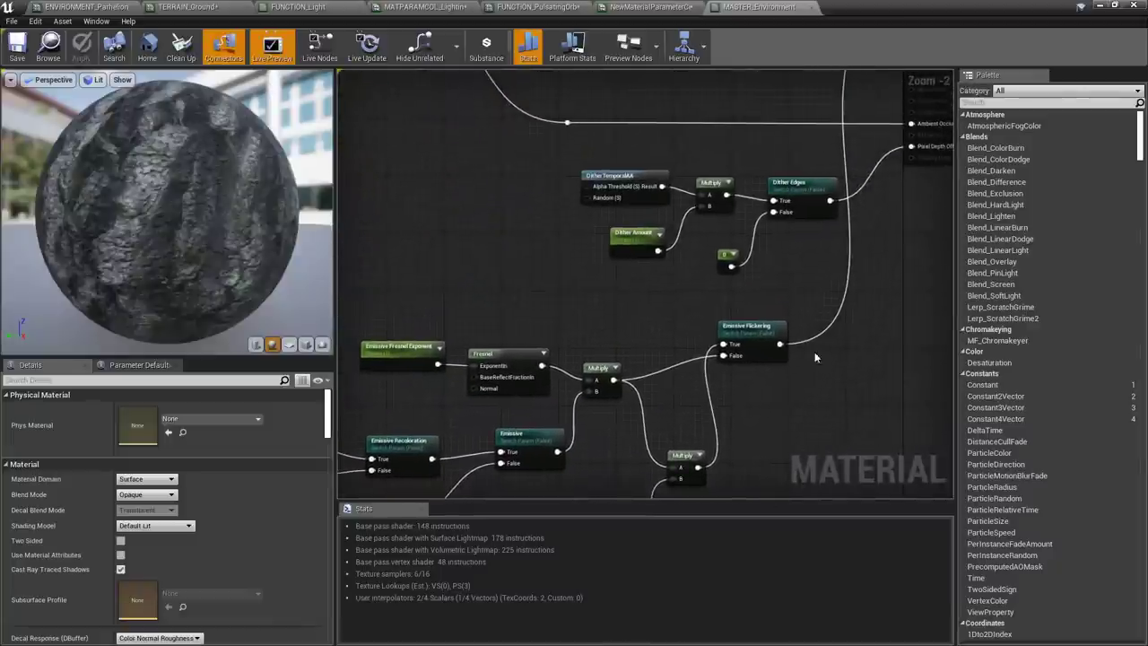
Leave the MASTER_Environment graph for the level viewport and examine the lamp-lit garden path around the glowing tree fountain
right_click_drag(811, 275, 724, 425)
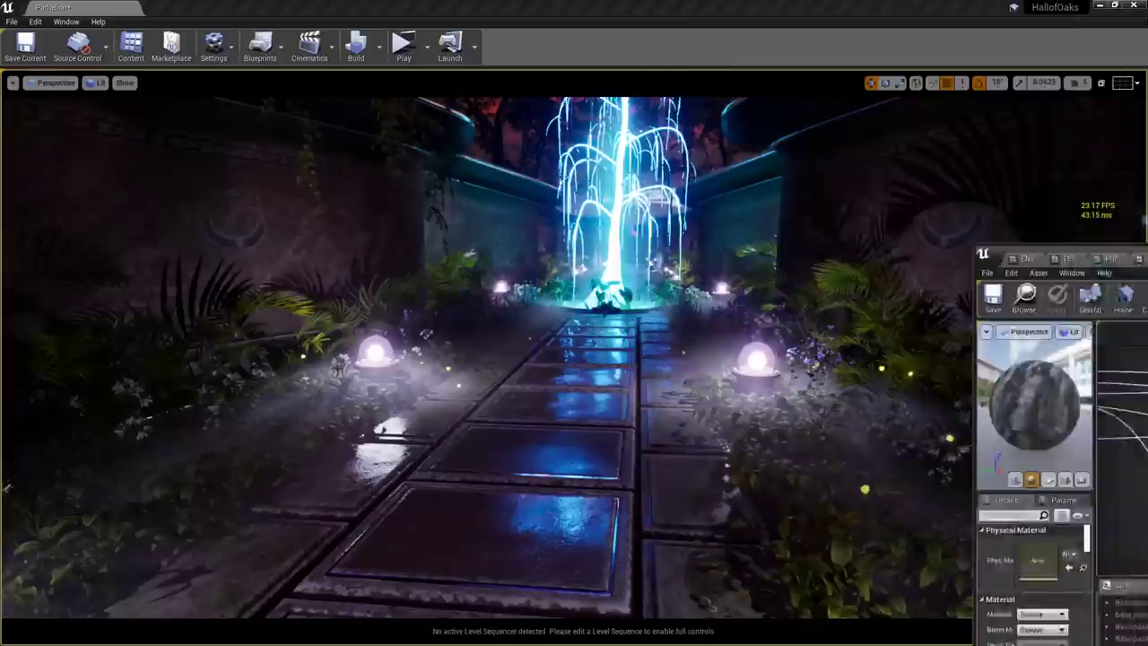
right_click_drag(662, 438, 699, 386)
key("s")
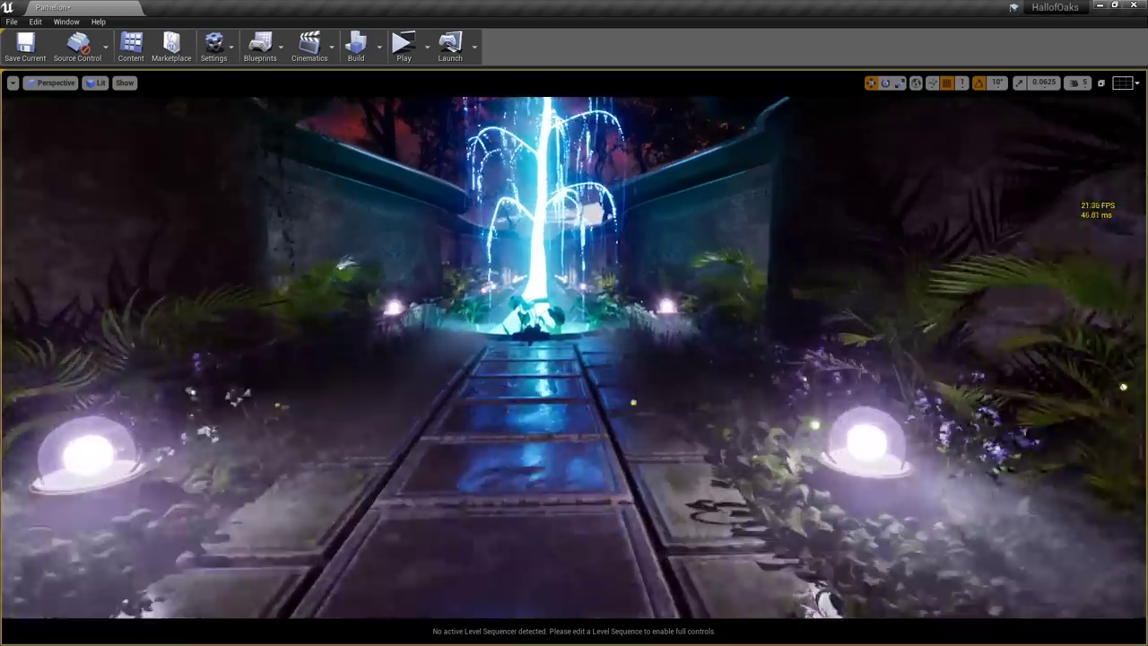
key("w")
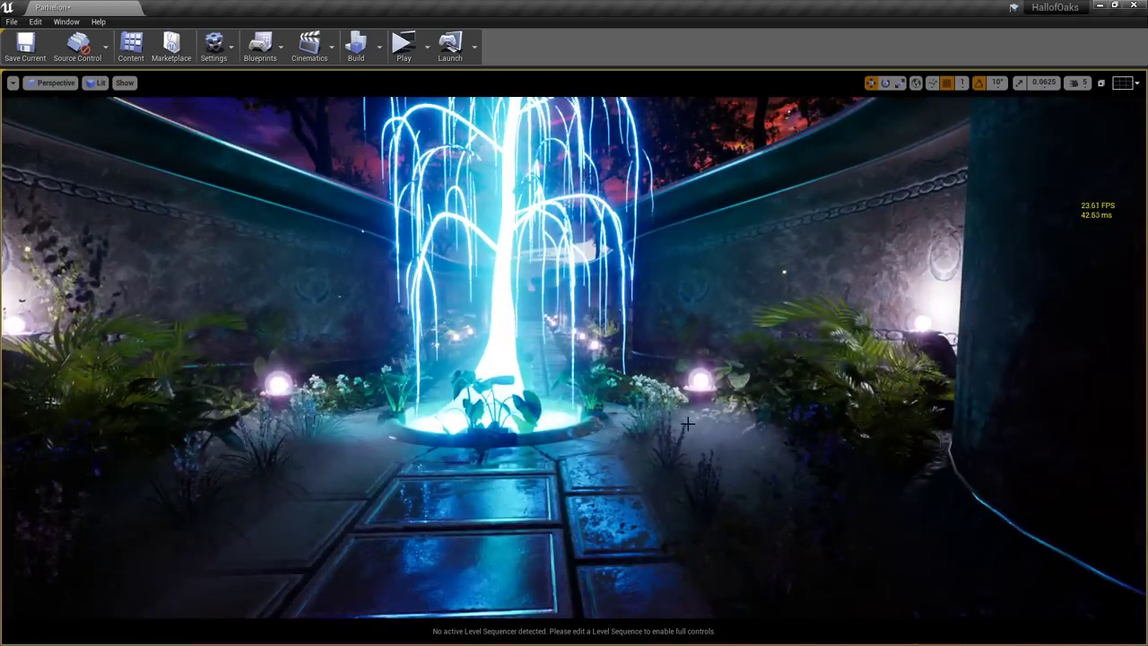
key("w")
right_click_drag(677, 420, 650, 405)
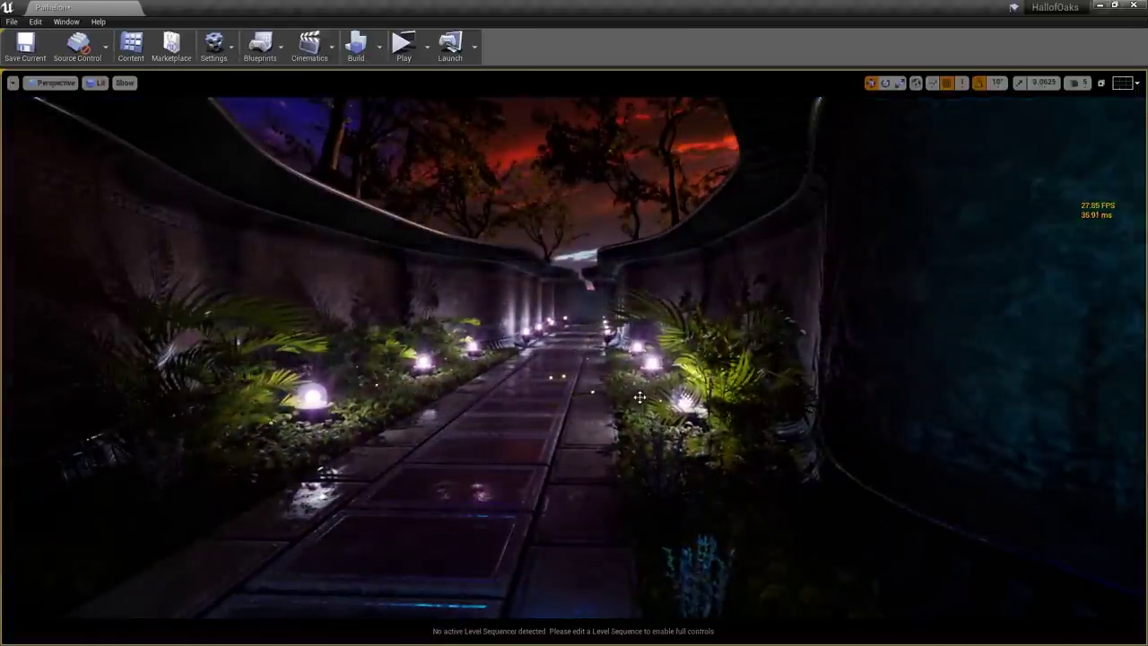
key("w")
right_click_drag(619, 430, 260, 435)
right_click_drag(605, 454, 598, 457)
key("s")
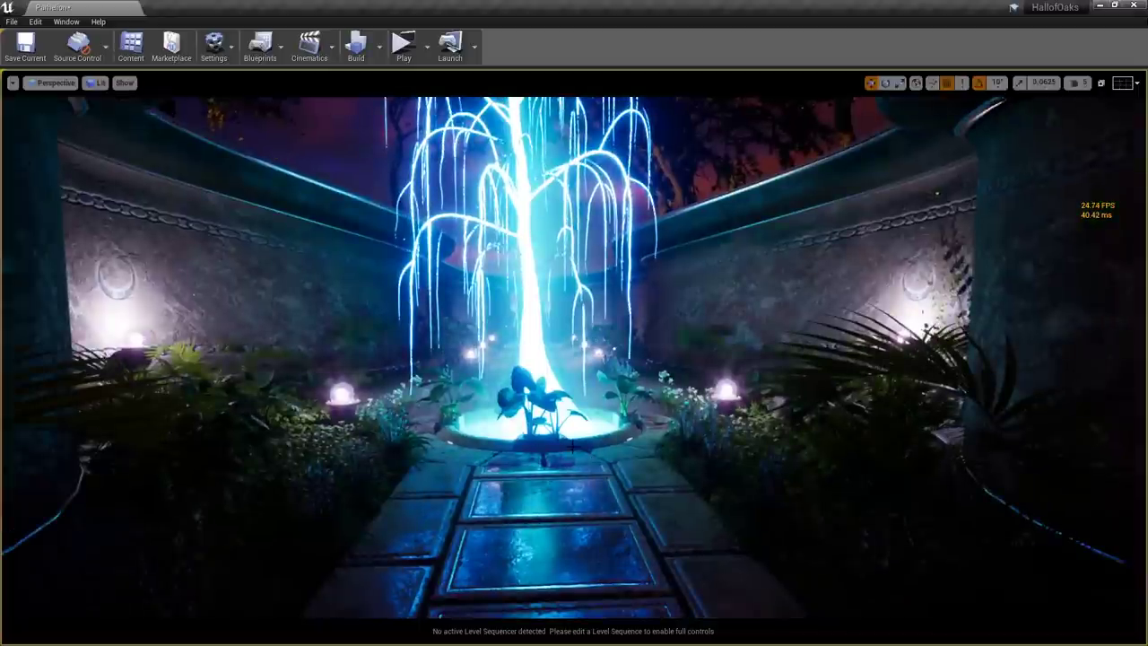
Turn away from the glowing tree, follow the garden path between the walls, and look back towards the tree
right_click_drag(617, 464, 852, 465)
key("w")
right_click_drag(628, 466, 650, 502)
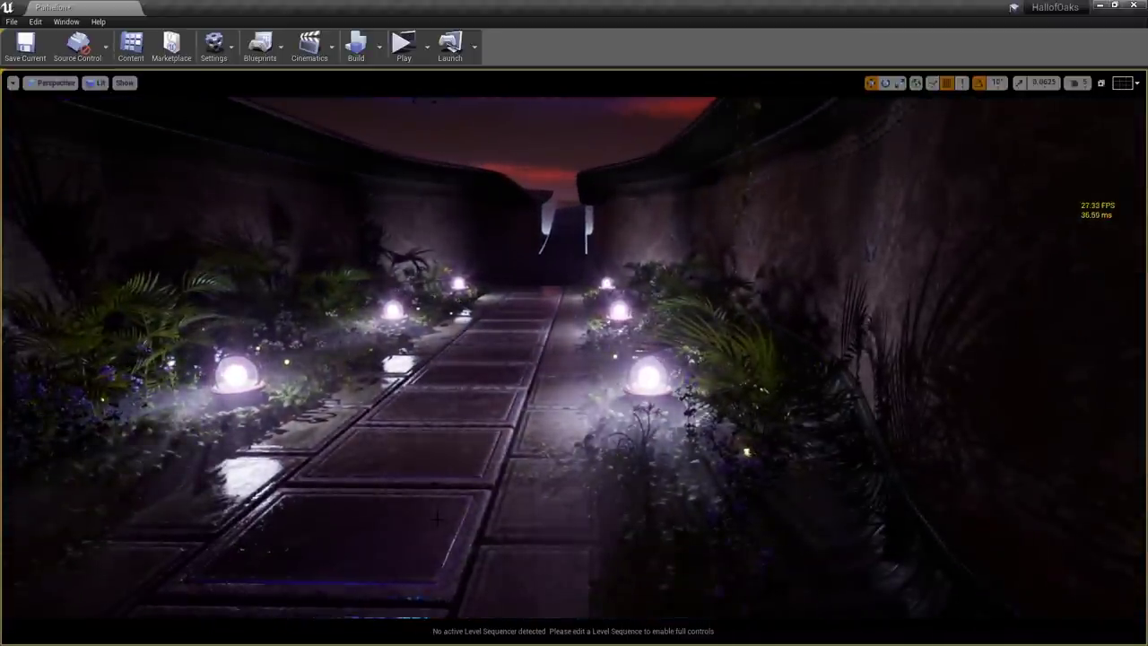
key("w")
right_click_drag(628, 467, 762, 439)
right_click_drag(860, 479, 932, 480)
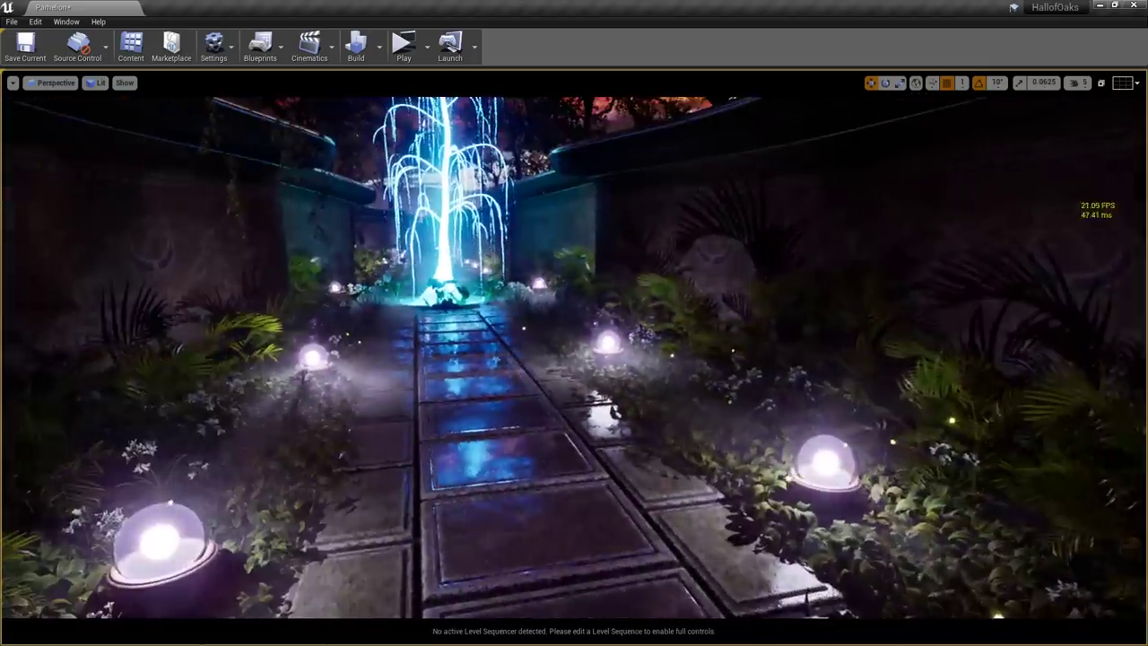
scroll(573, 359, "up", 2)
middle_click_drag(542, 431, 601, 436)
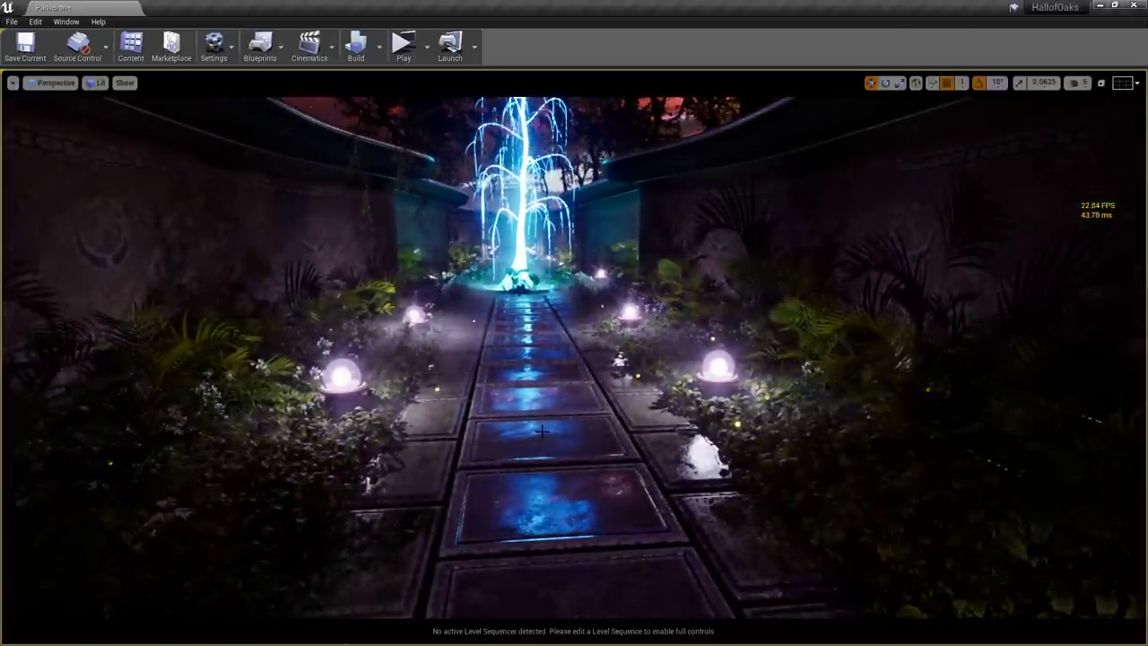
Frame the glowing tree centrally at the end of the path, with the surrounding walls, lamps and sky in view
mouse_move(573, 416)
right_mouse_down()
mouse_move(549, 404)
mouse_move(563, 388)
mouse_move(581, 407)
right_mouse_up()
key("d")
key("s")
key("a")
key("w")
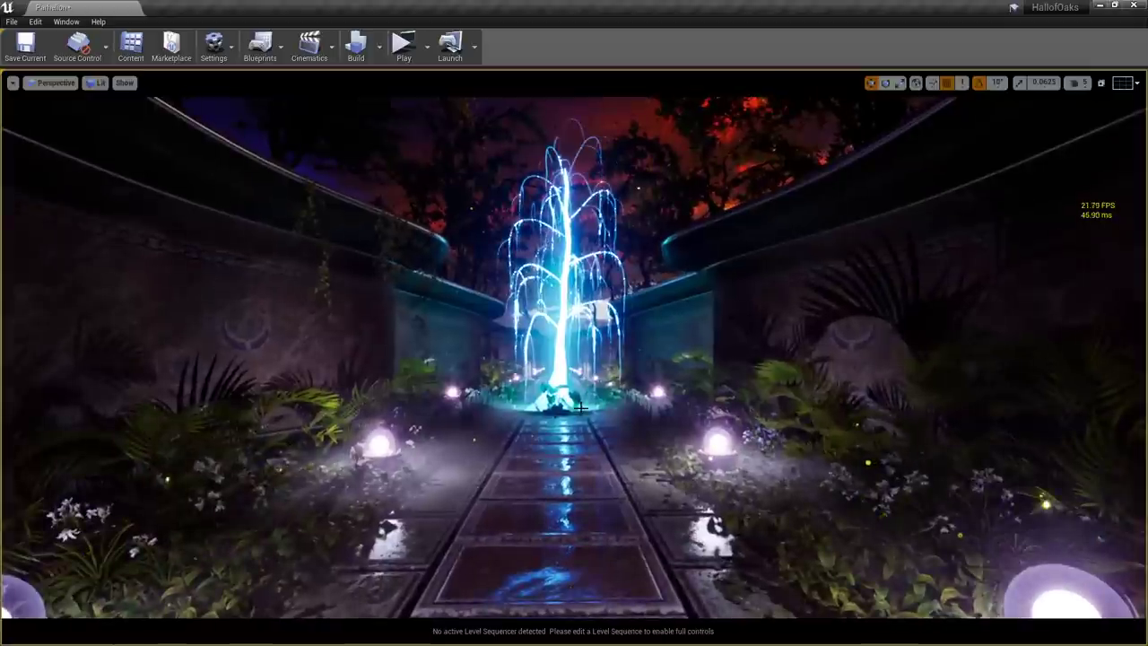
right_click_drag(596, 455, 594, 456)
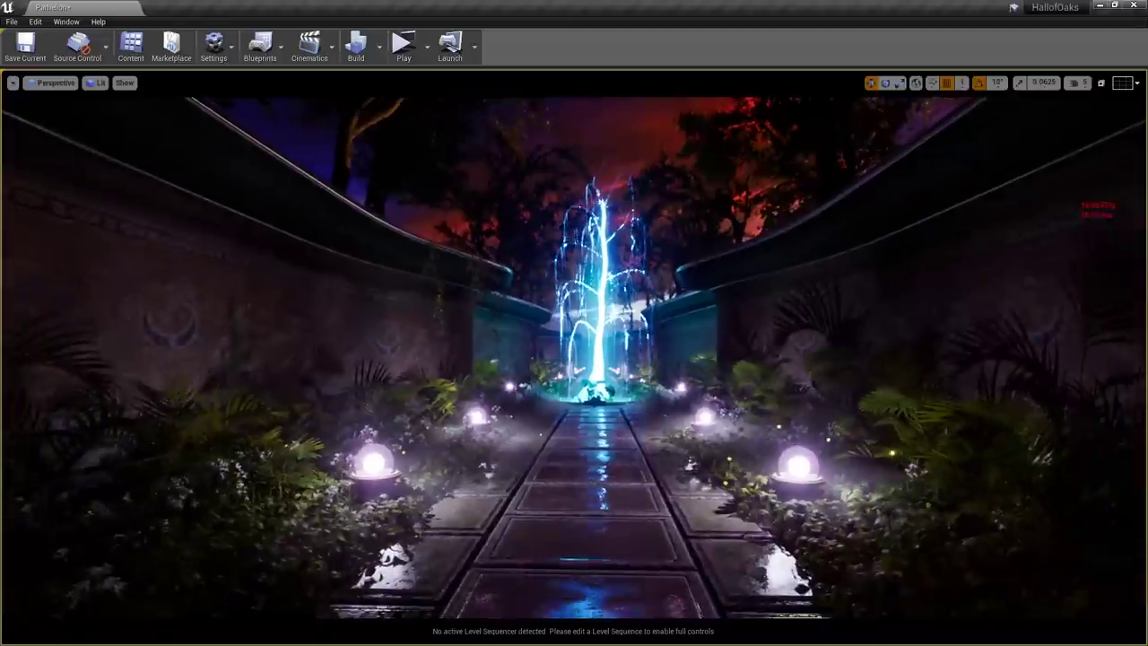
right_click_drag(688, 395, 700, 391)
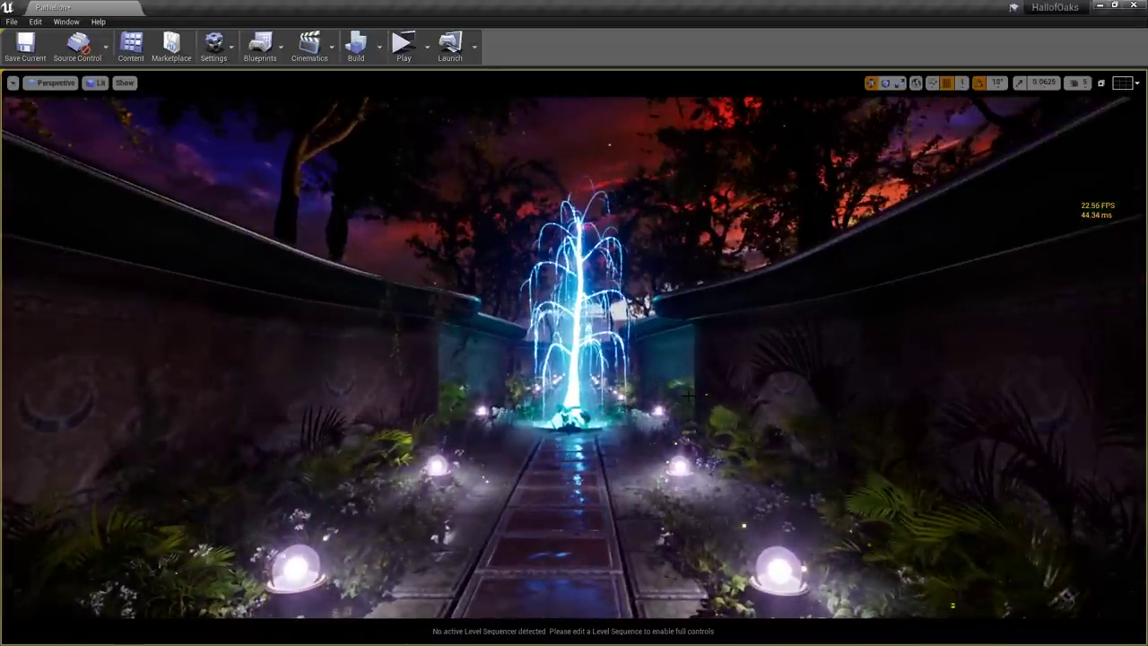
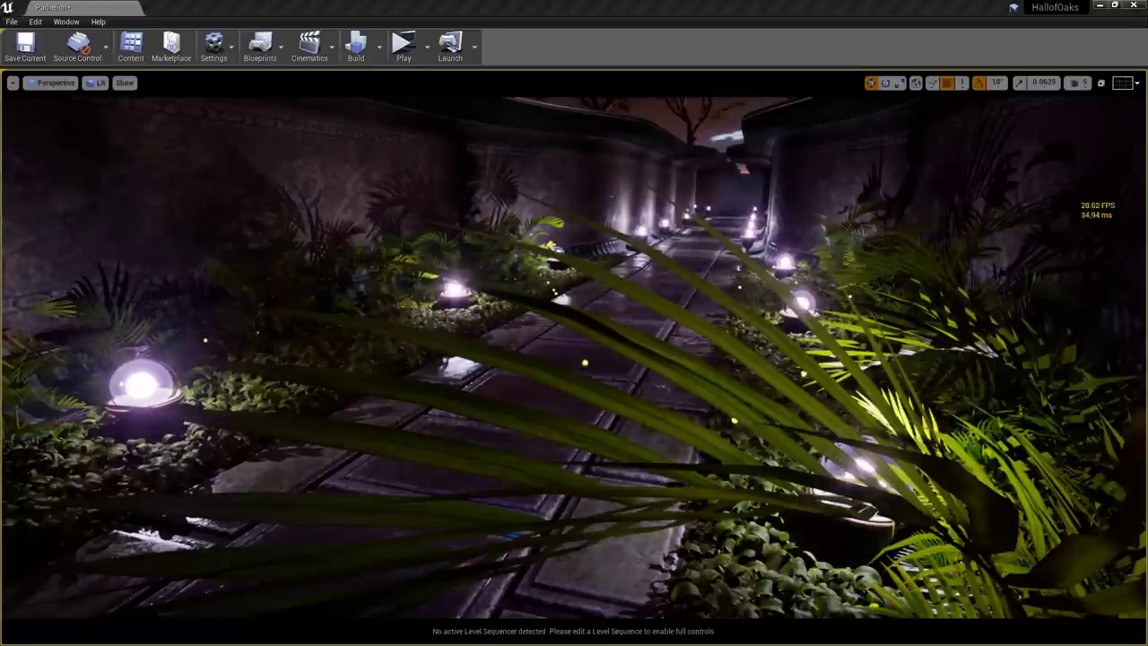
Select the Required module of the Fireflies_Center particle emitter and open its INSECT_Firefly material
left_click_drag(619, 7, 619, 0)
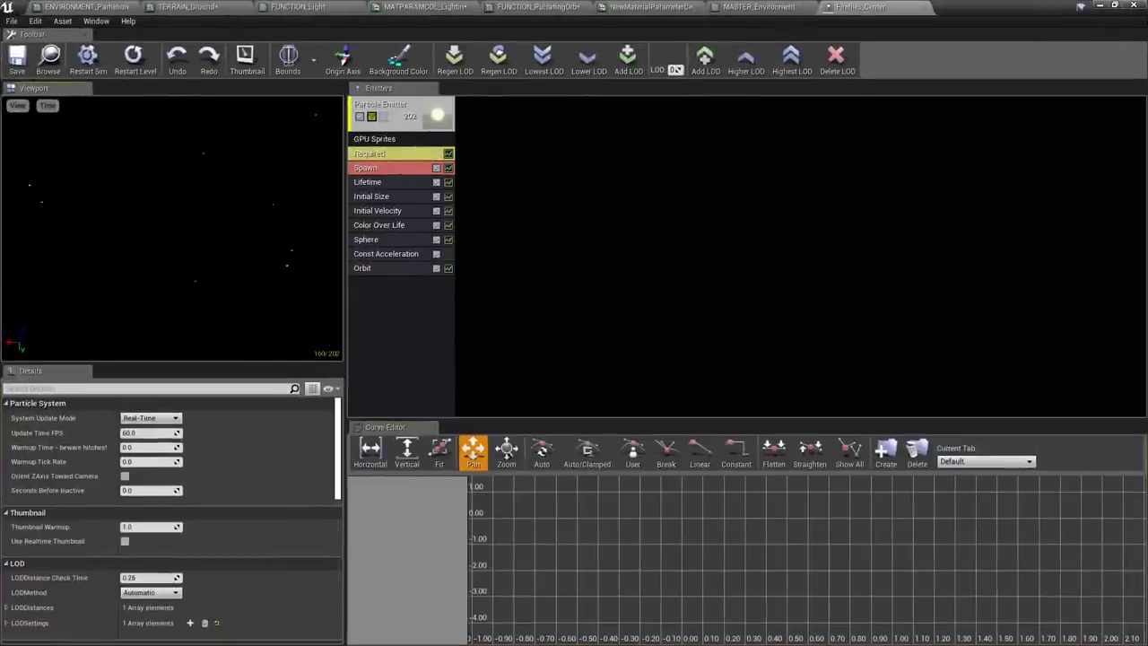
left_click(391, 159)
double_click(147, 437)
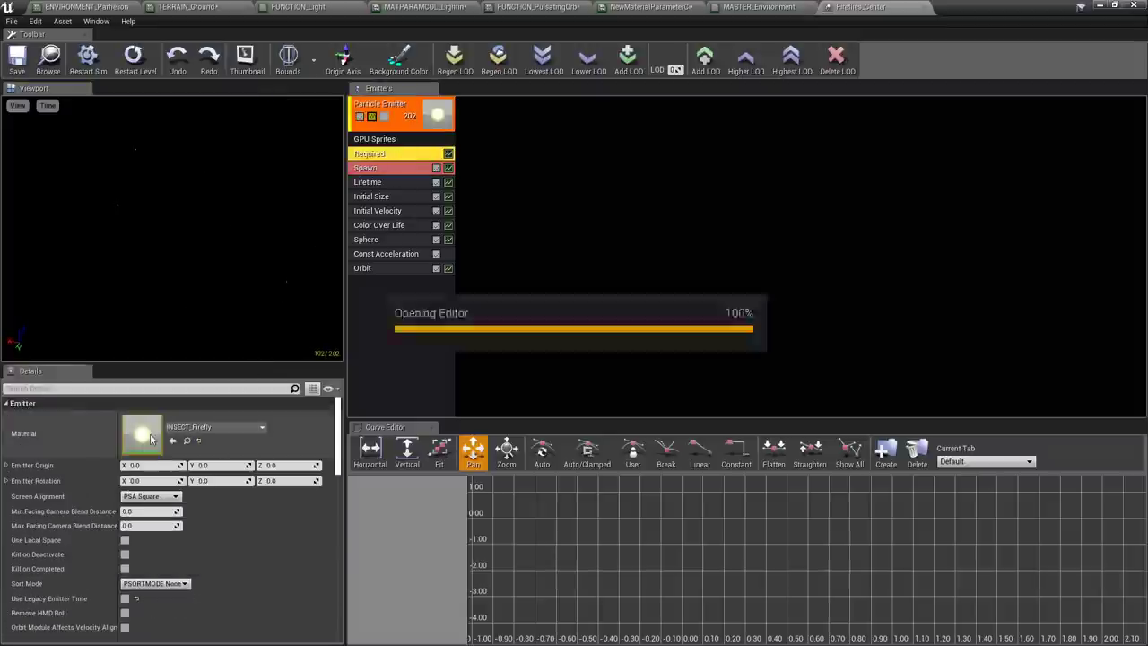
Examine the MASTER_Firefly material graph and compare it with the parameter overrides of its INSECT_Firefly instance
scroll(539, 395, "down", 5)
mouse_move(539, 394)
left_mouse_down()
mouse_move(717, 376)
mouse_move(627, 372)
mouse_move(574, 269)
mouse_move(610, 323)
mouse_move(539, 389)
left_mouse_up()
scroll(540, 389, "down", 2)
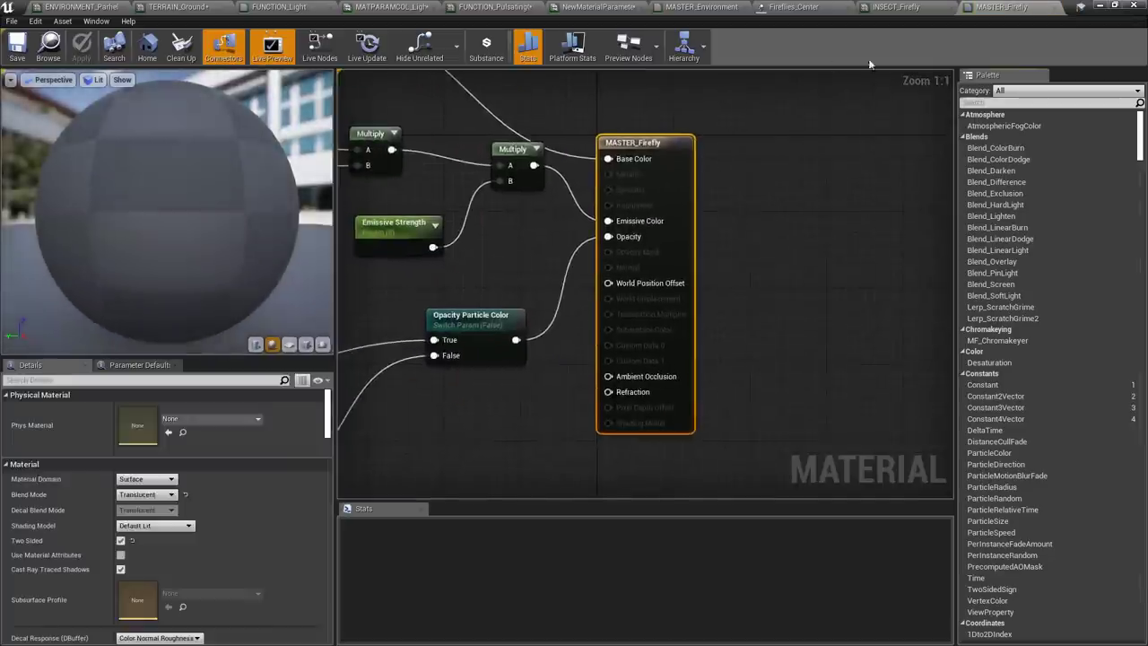
left_click(932, 8)
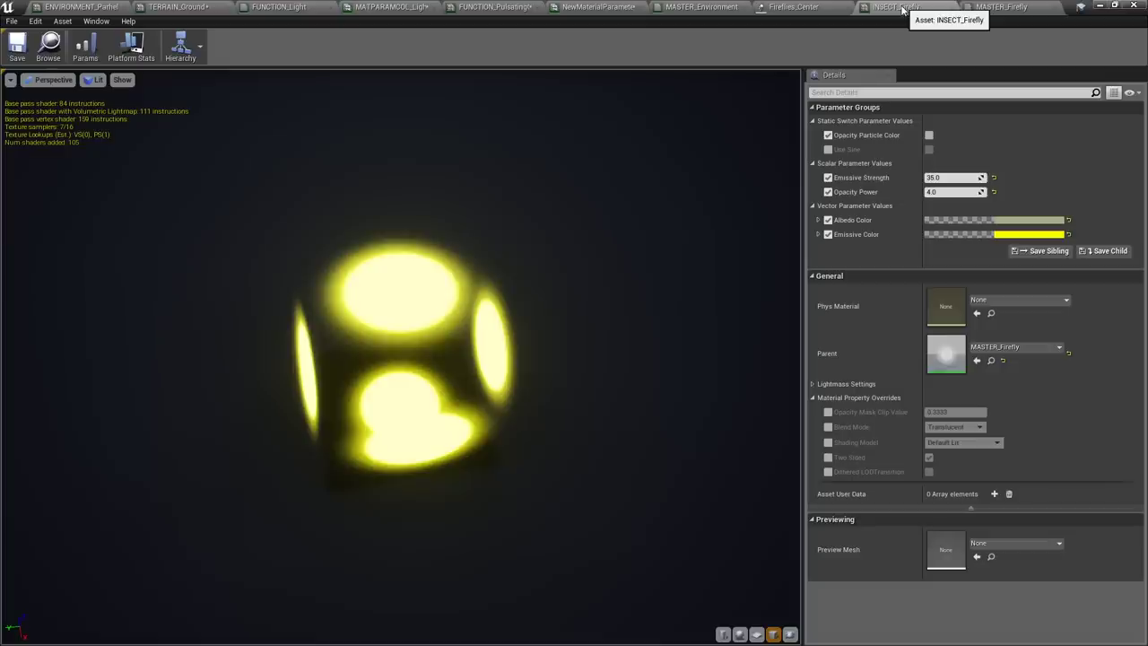
left_click(1001, 8)
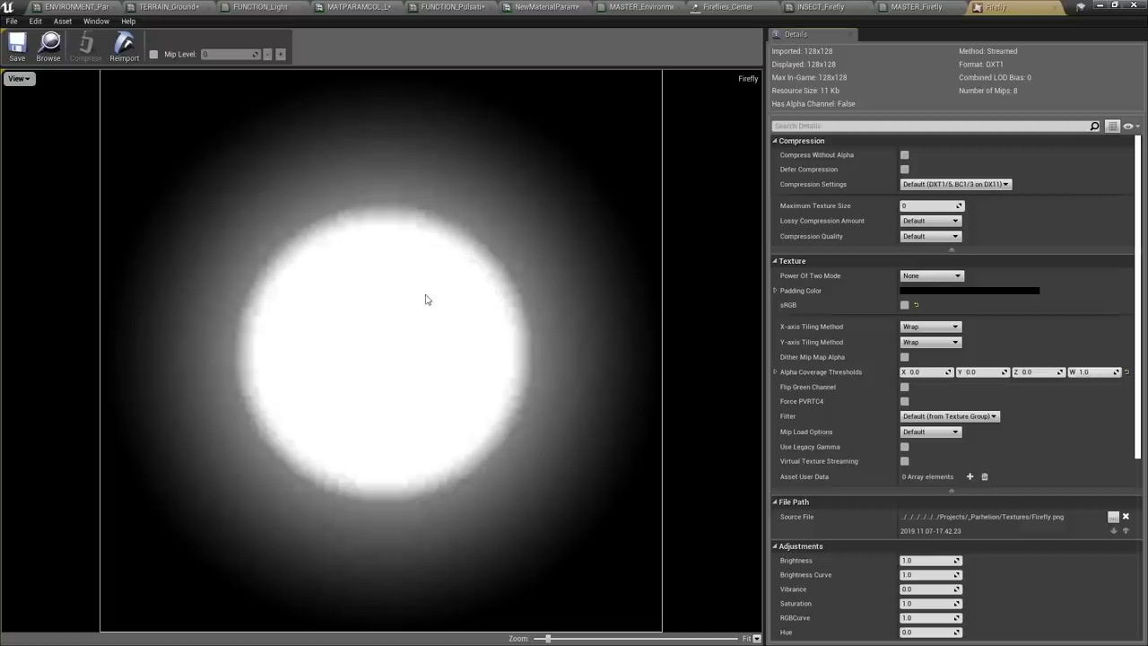
Inspect the Firefly texture at several zoom levels, and close it
scroll(406, 336, "down", 5)
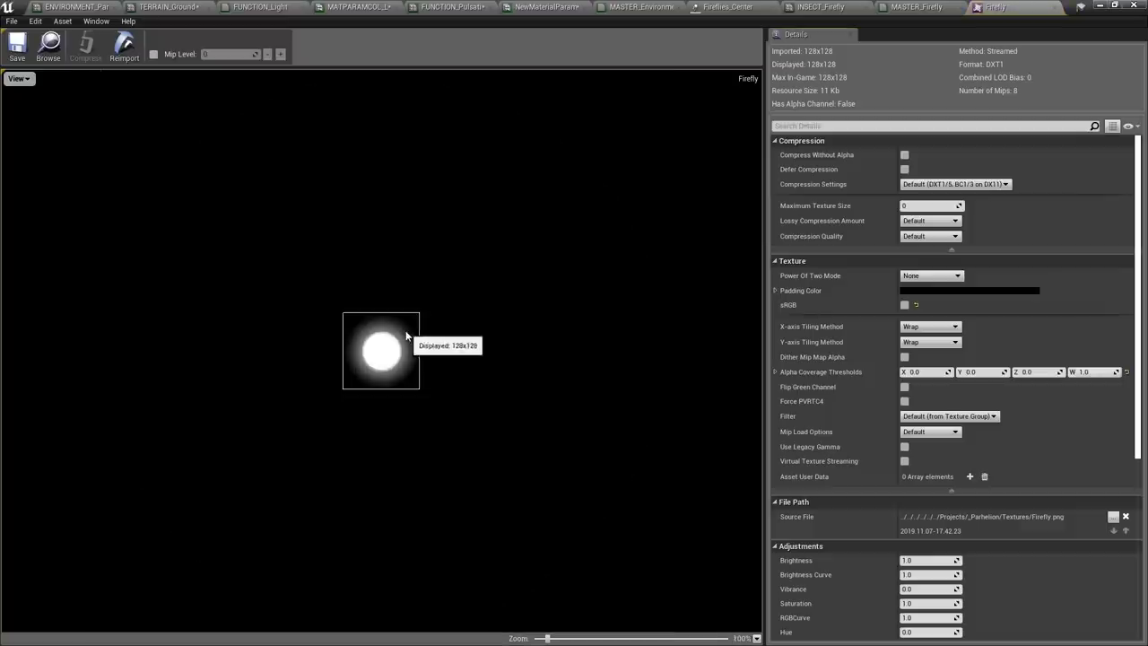
scroll(406, 335, "up", 2)
scroll(418, 339, "down", 5)
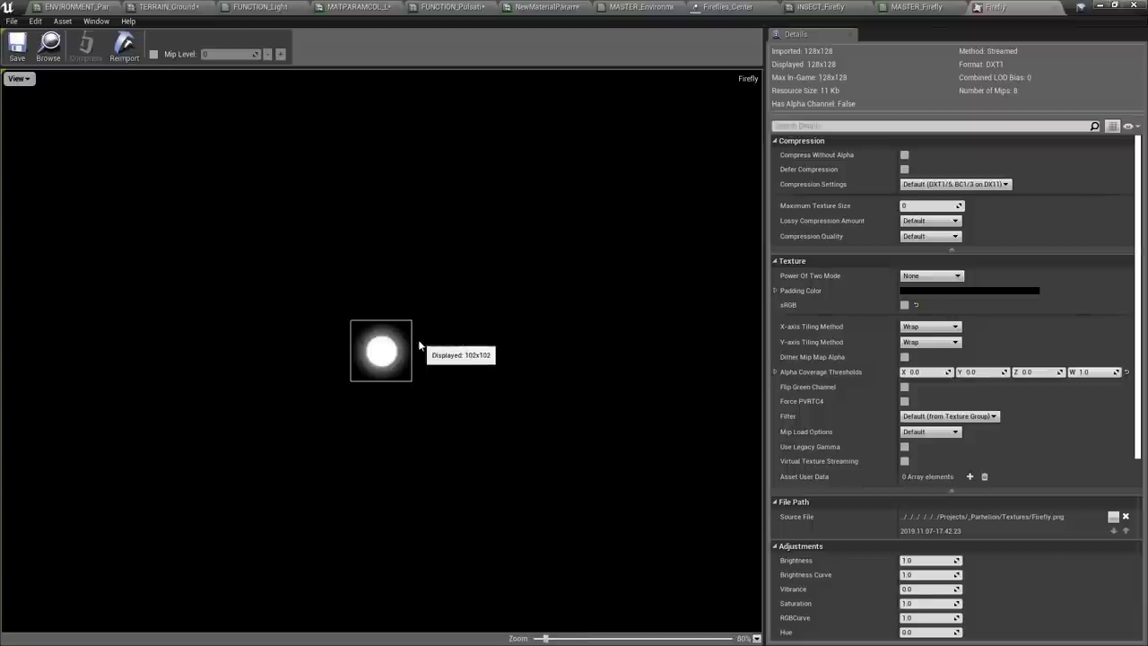
scroll(418, 346, "up", 10)
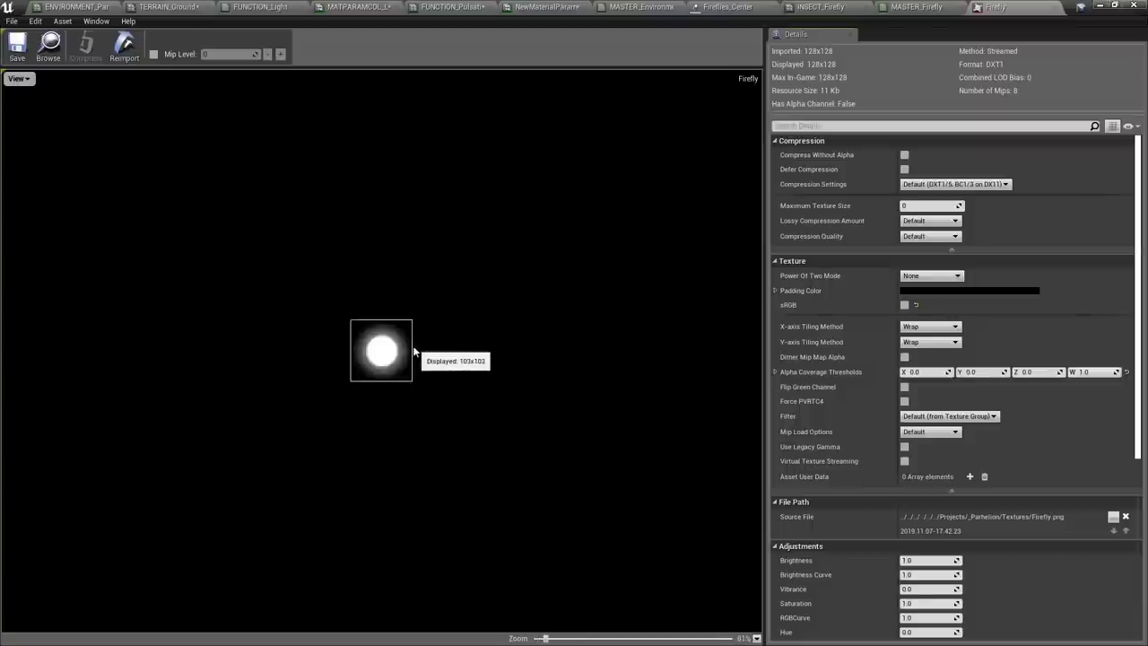
scroll(413, 356, "up", 1)
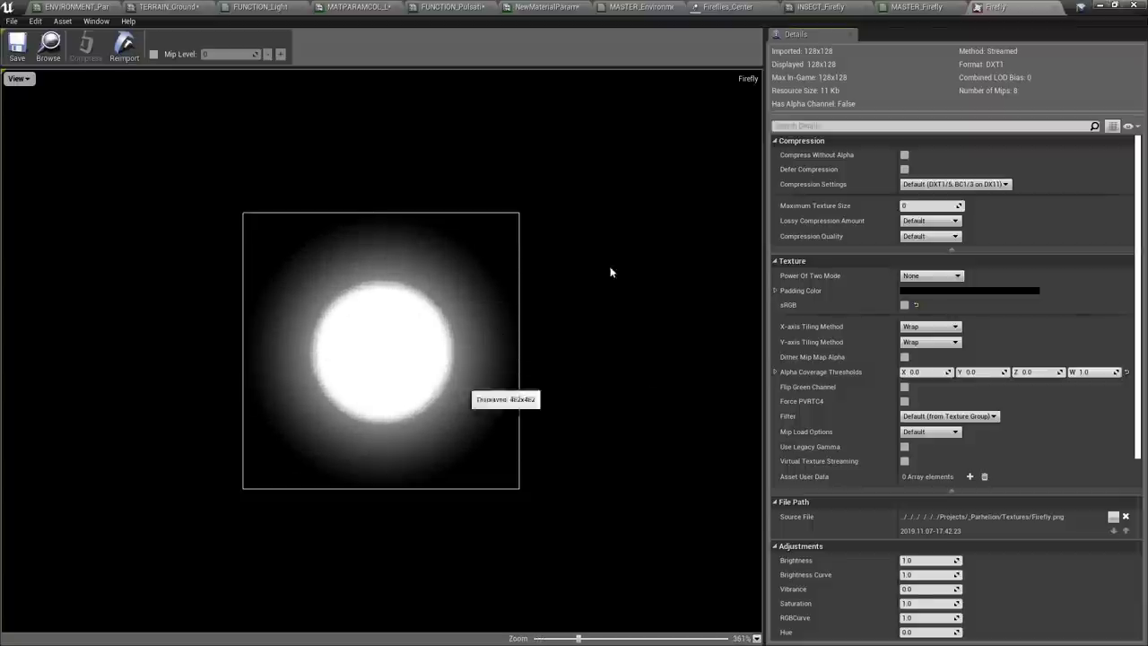
middle_click(1004, 12)
Highlight the Time, Sine Time and Sine nodes in MASTER_Firefly, clear the selection, and examine the branch up close
right_click_drag(651, 198, 619, 397)
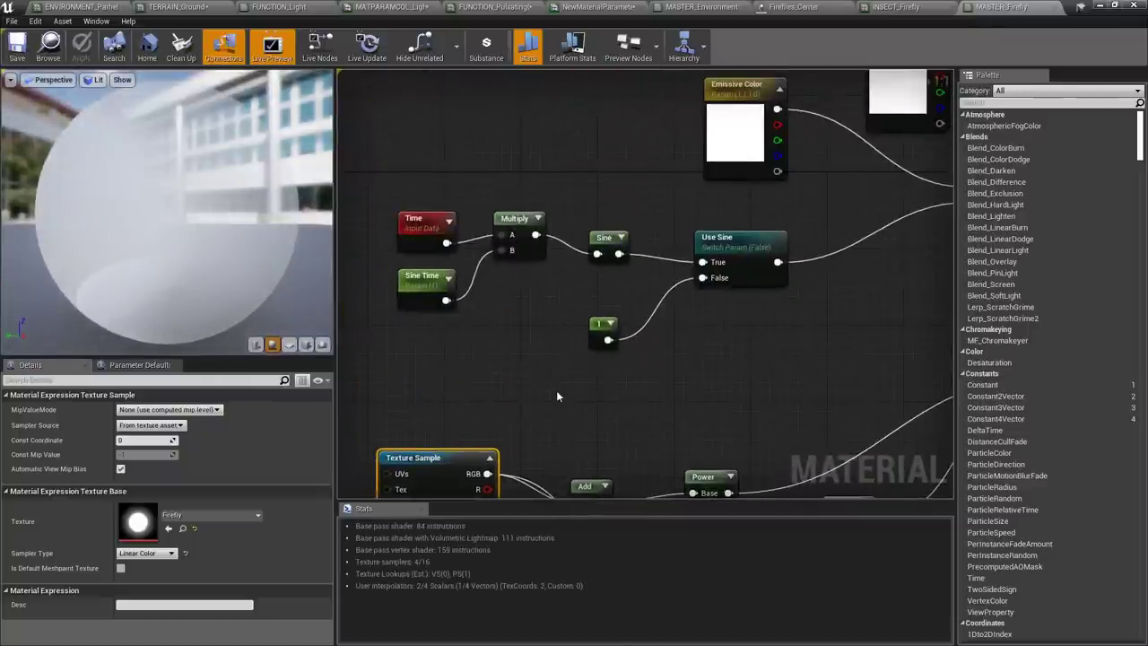
scroll(673, 398, "down", 2)
right_click_drag(751, 380, 701, 345)
left_click_drag(689, 214, 377, 326)
left_click(651, 302)
scroll(618, 285, "up", 2)
right_click_drag(535, 273, 645, 296)
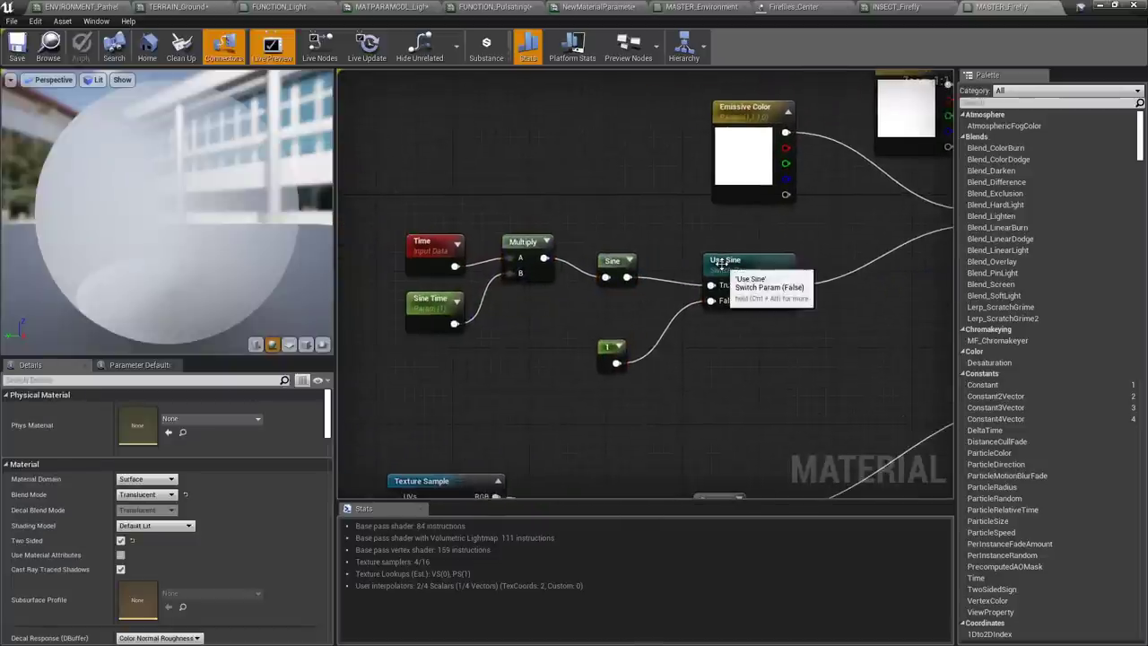
Examine the Use Sine switch and highlight the nodes feeding its True and False inputs, and clear the selection
left_click(754, 287)
left_click(768, 357)
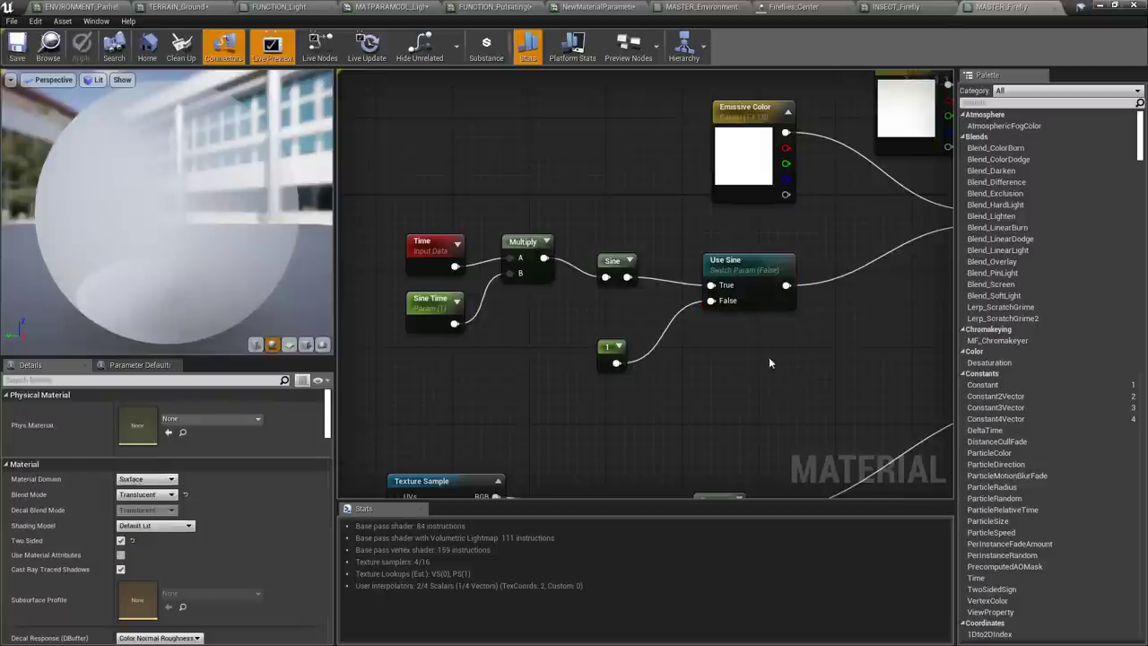
left_click_drag(417, 385, 636, 205)
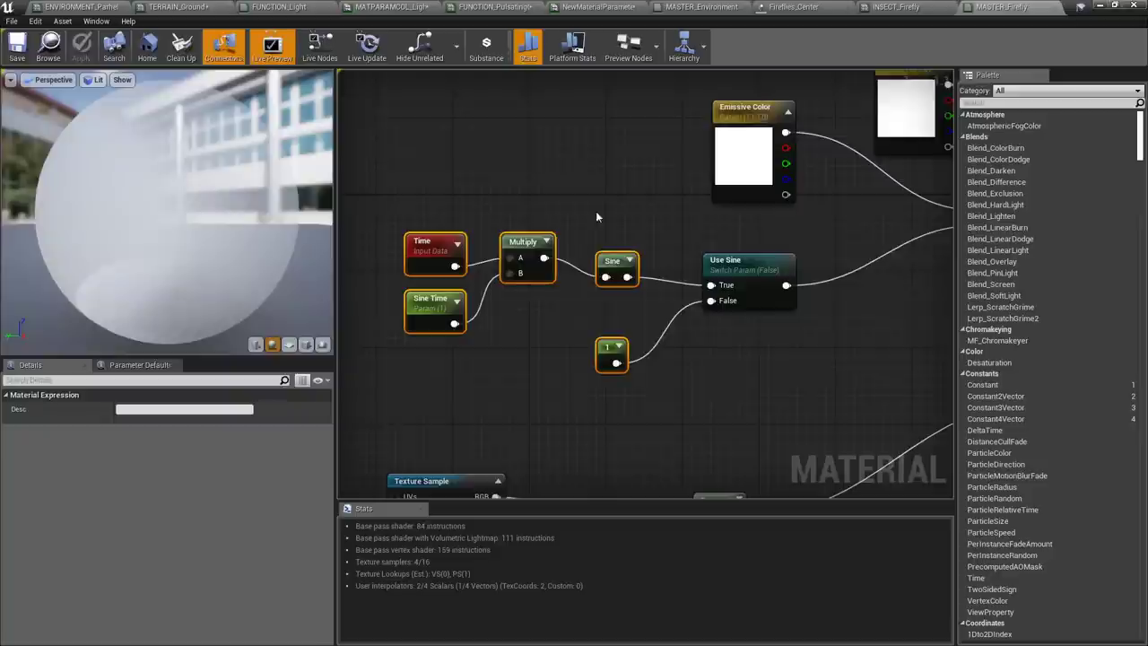
left_click(649, 191)
Inspect the Emissive Color parameter in MASTER_Firefly and check its colour override in INSECT_Firefly
right_click_drag(719, 217, 506, 345)
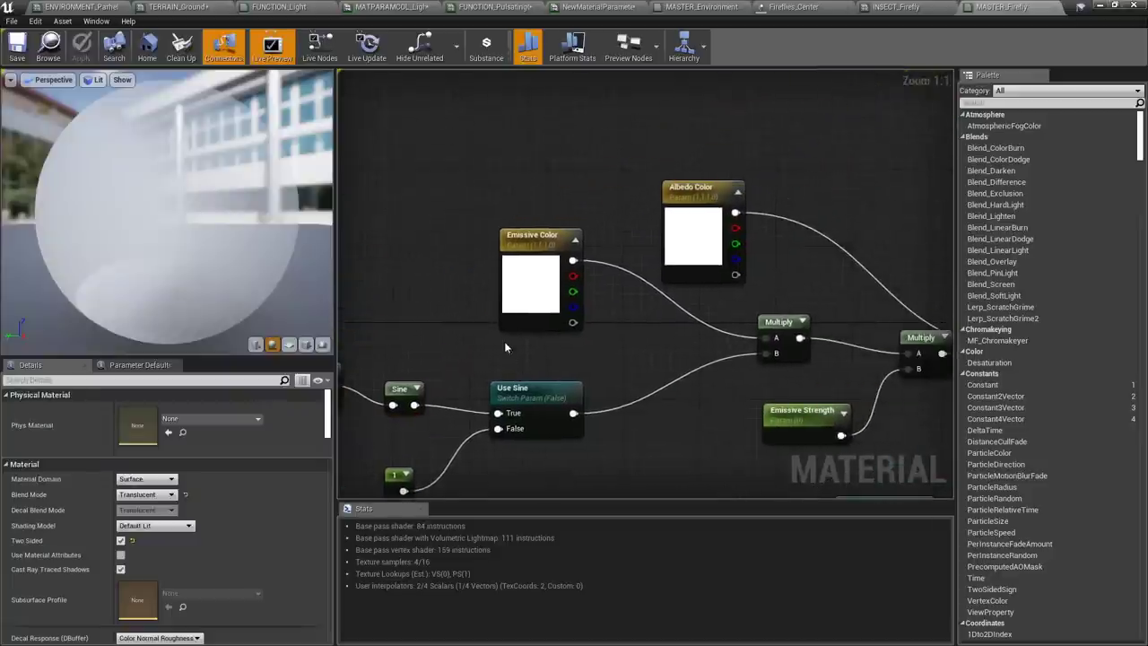
left_click(549, 305)
right_click_drag(690, 356, 576, 339)
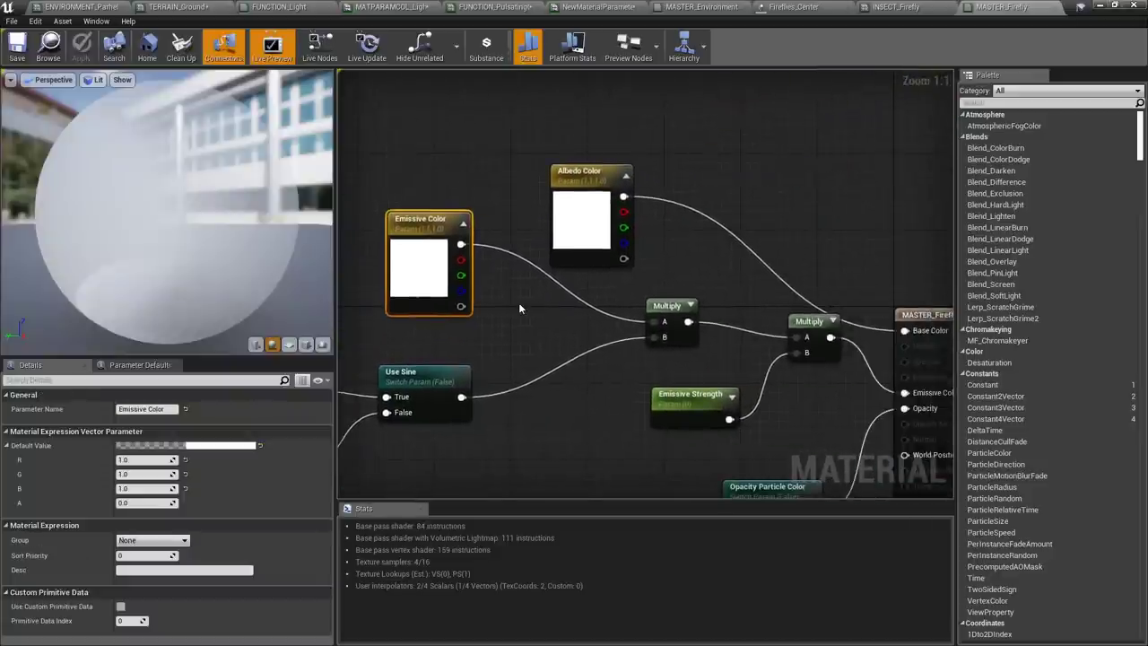
left_click(907, 8)
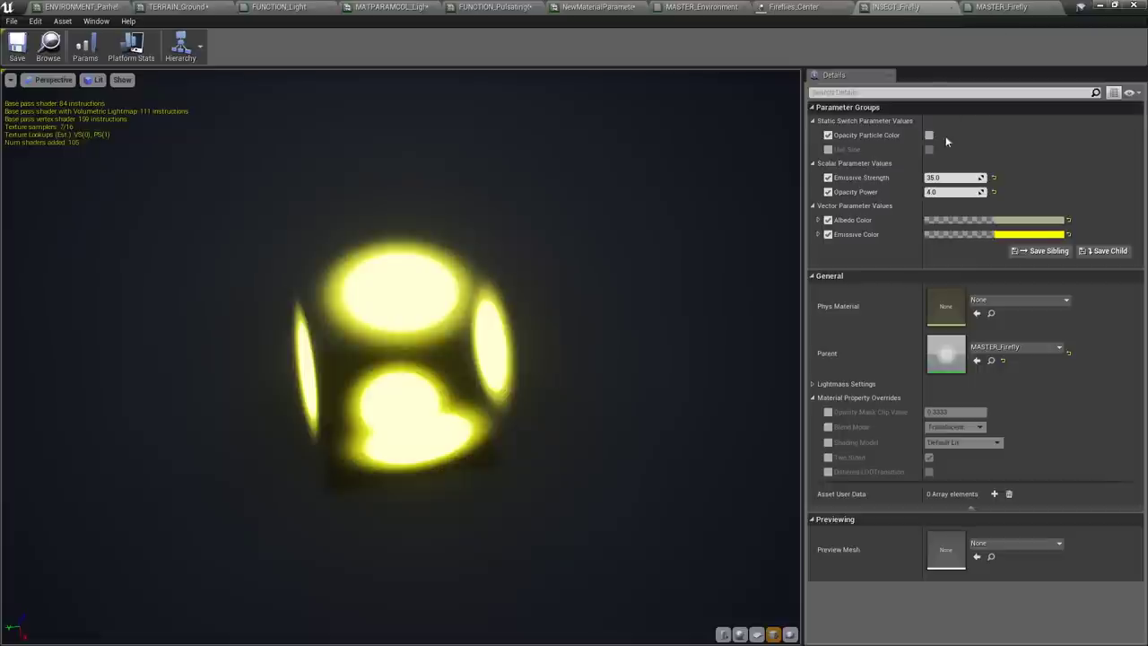
left_click(1011, 235)
left_click(986, 524)
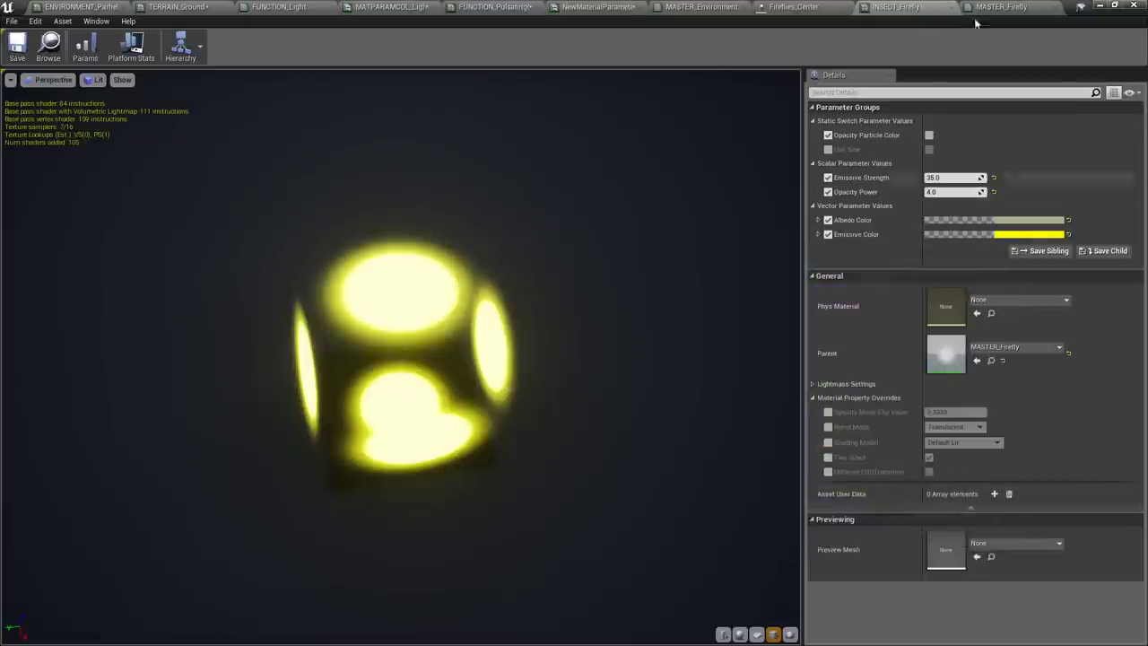
Inspect the Emissive Strength parameter in MASTER_Firefly and check its overriding value in INSECT_Firefly
left_click(1001, 7)
left_click(606, 225)
right_click_drag(606, 224, 565, 144)
right_click_drag(724, 353, 744, 269)
left_click(671, 235)
left_click(896, 8)
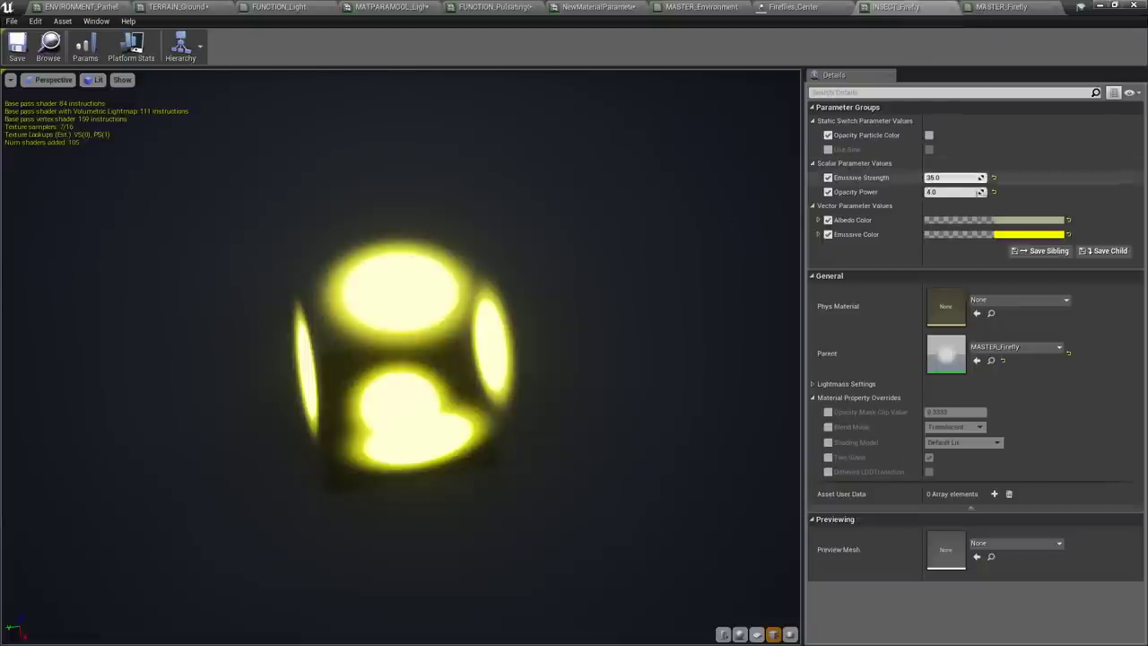
left_click(950, 177)
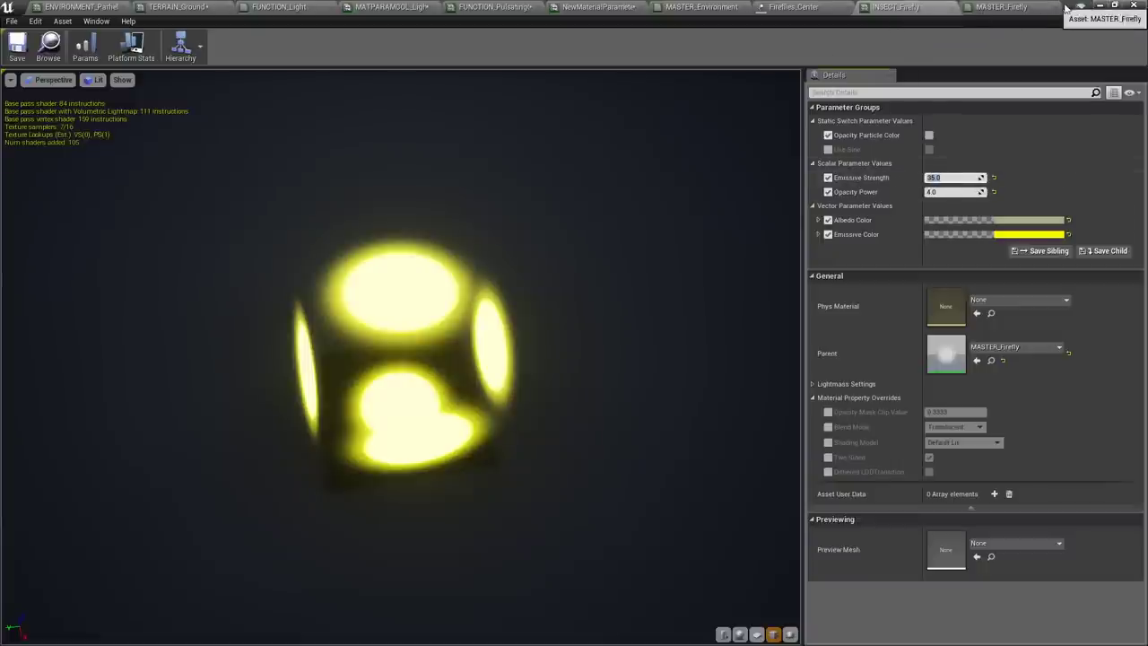
Detach the MASTER_Firefly editor into its own window and close it
left_click_drag(1058, 8, 1056, 88)
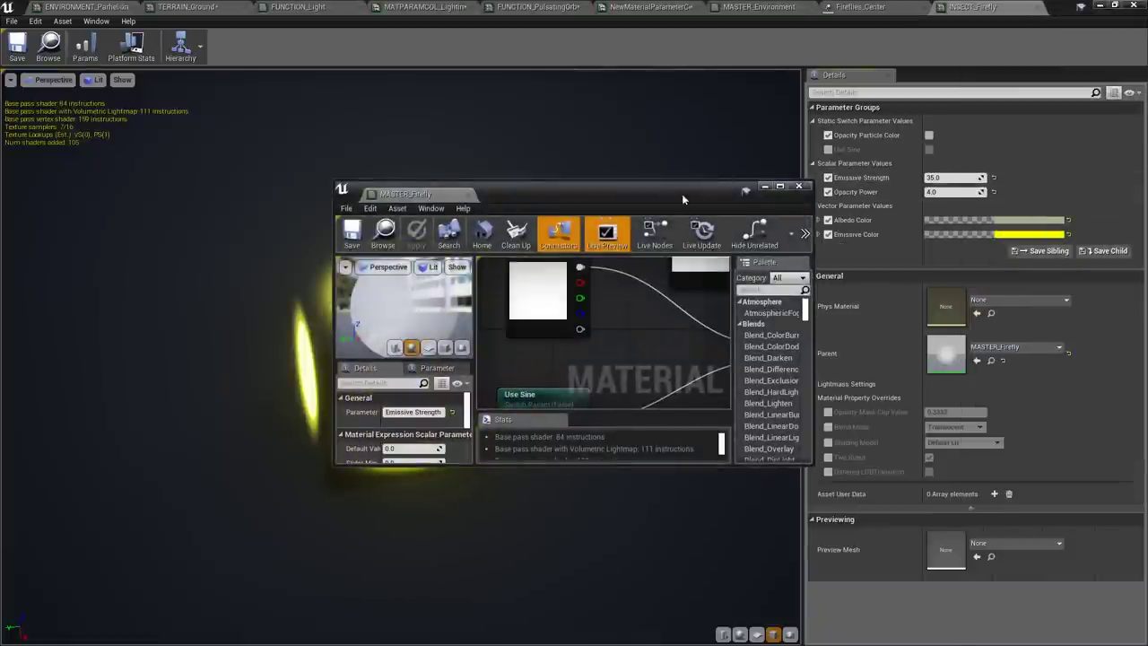
left_click_drag(680, 195, 858, 158)
left_click(984, 143)
Minimize the asset editor window and look along the level's garden path towards the glowing tree
left_click(1118, 6)
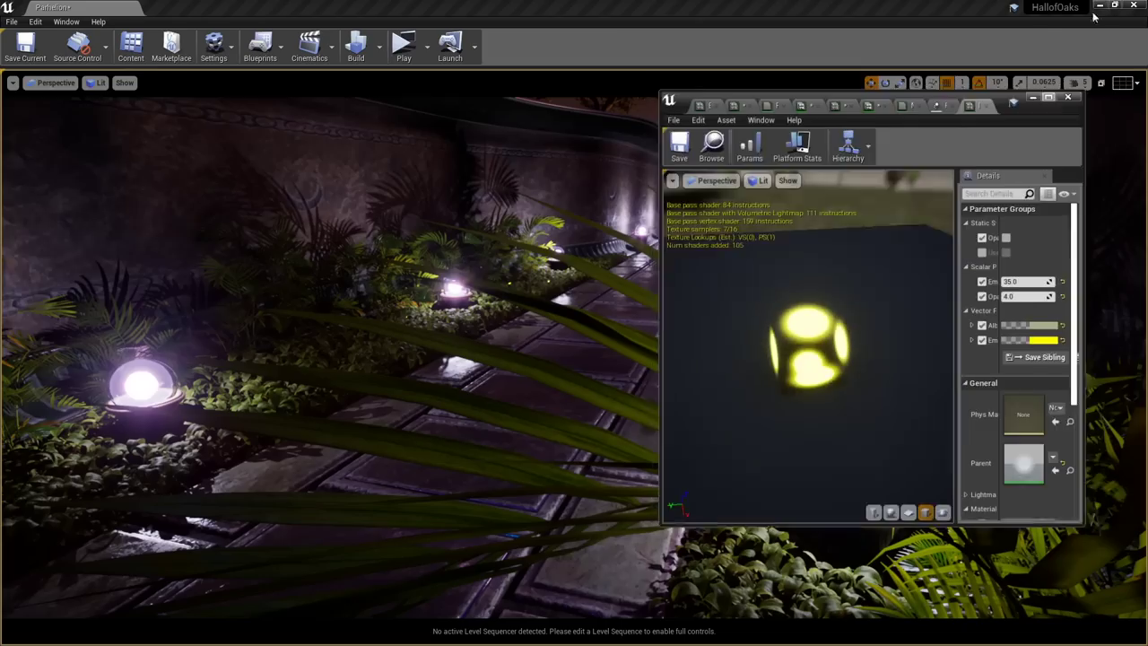
left_click(1045, 115)
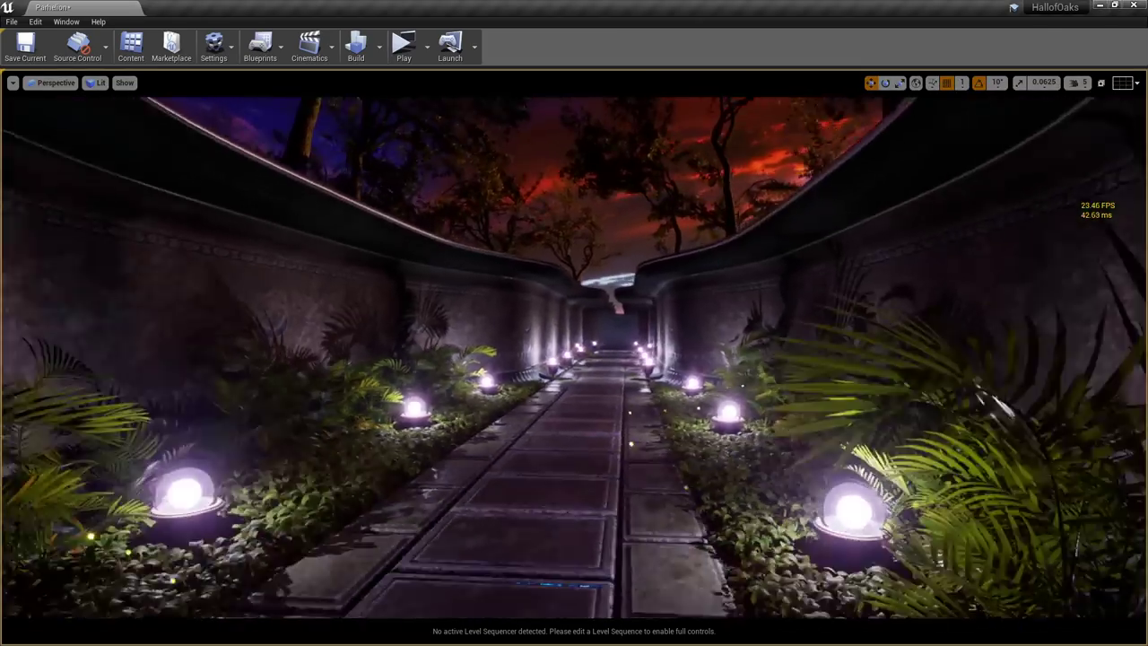
right_click_drag(573, 358, 215, 358)
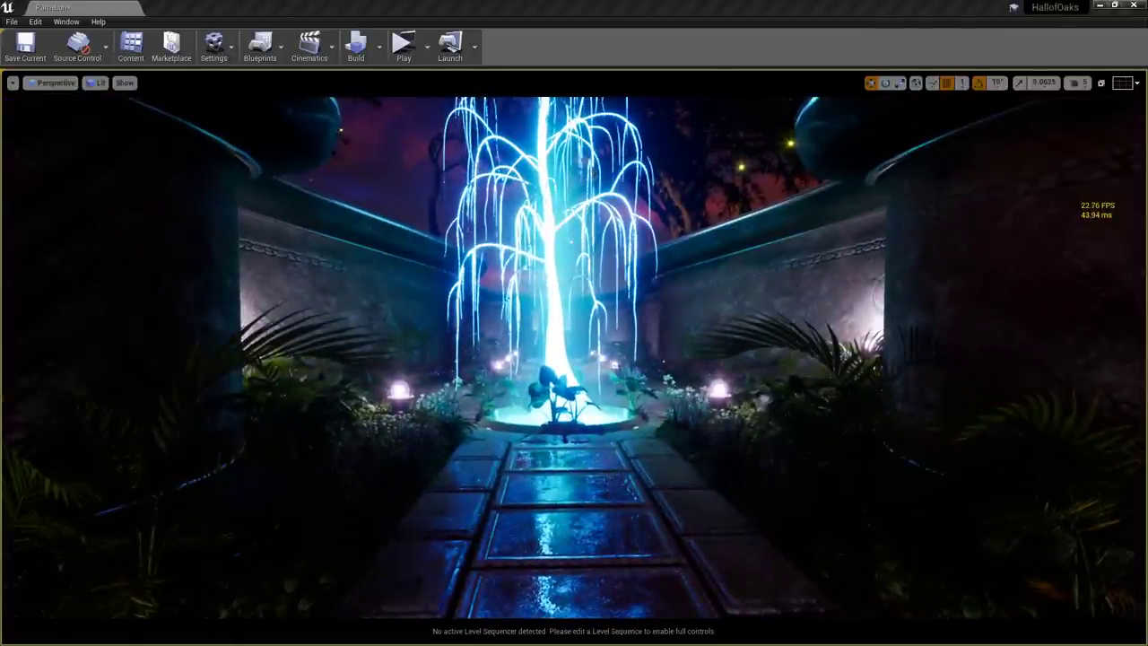
Look around the glowing tree at the garden path's end to observe the fireflies' appearance and movement
right_click_drag(862, 402, 890, 355)
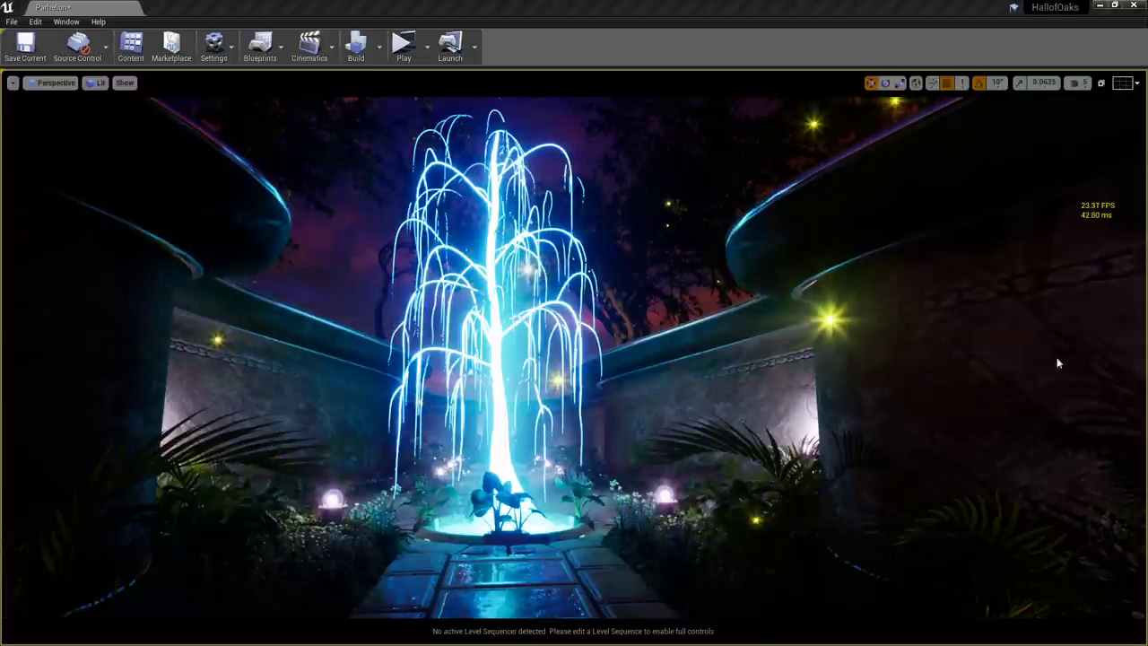
key("w")
right_click_drag(1058, 361, 1093, 361)
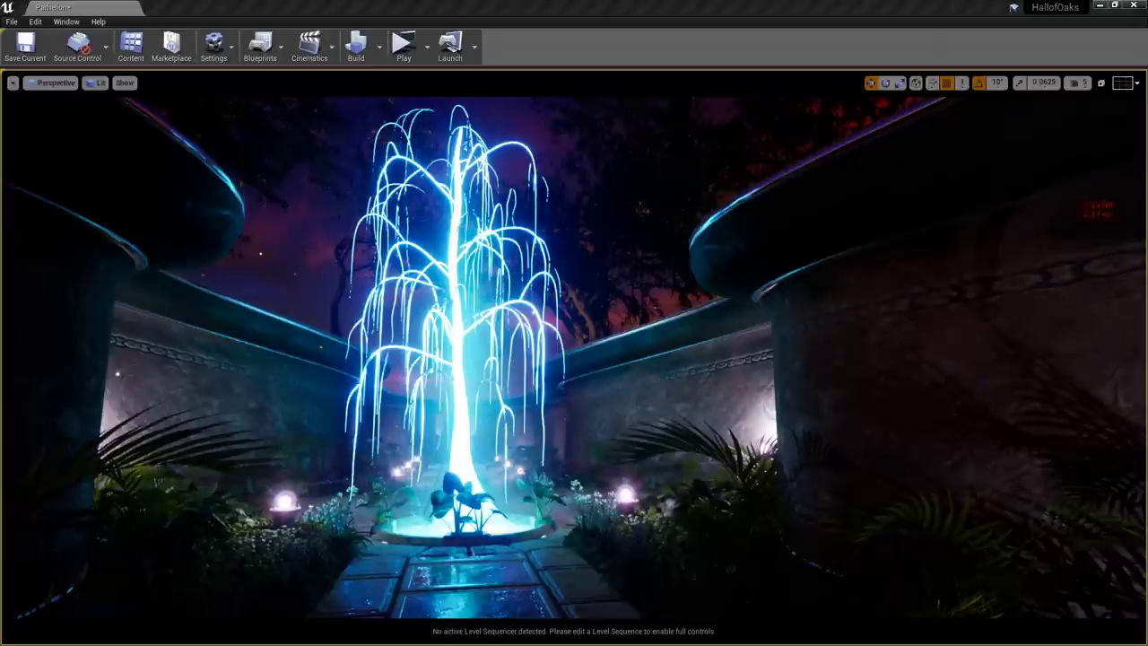
key("w")
mouse_move(625, 465)
right_mouse_down()
mouse_move(631, 499)
mouse_move(626, 464)
right_mouse_up()
left_click_drag(635, 427, 635, 436)
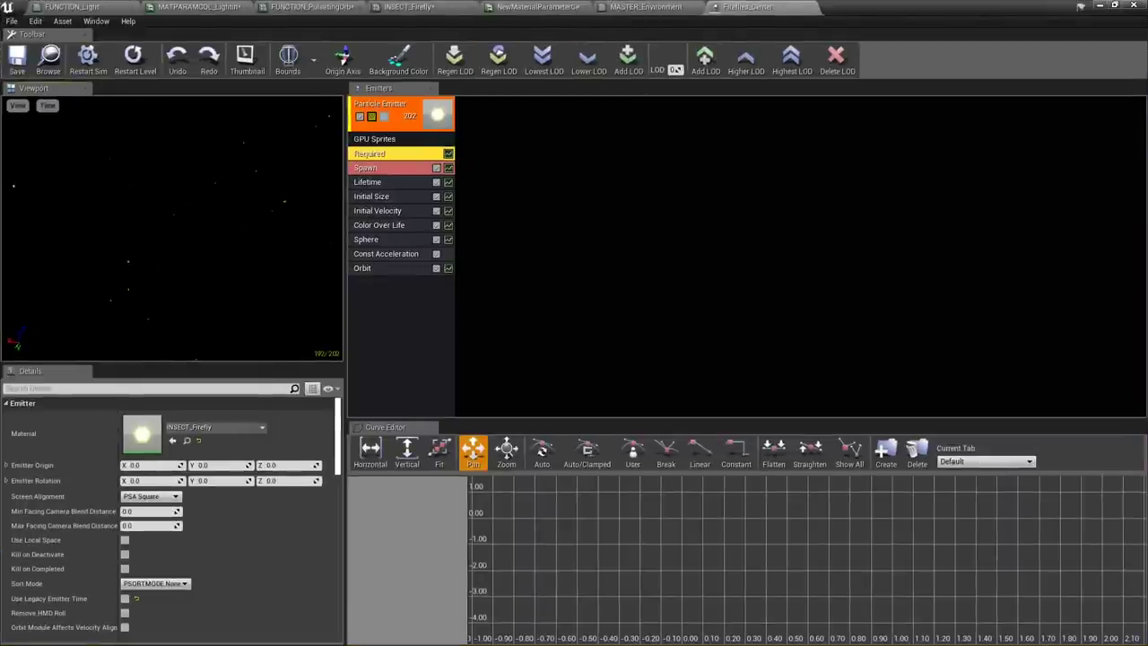
Inspect the Spawn rate and the minimum and maximum Lifetime of the particle emitter in the Fireflies_Center system
left_click(400, 174)
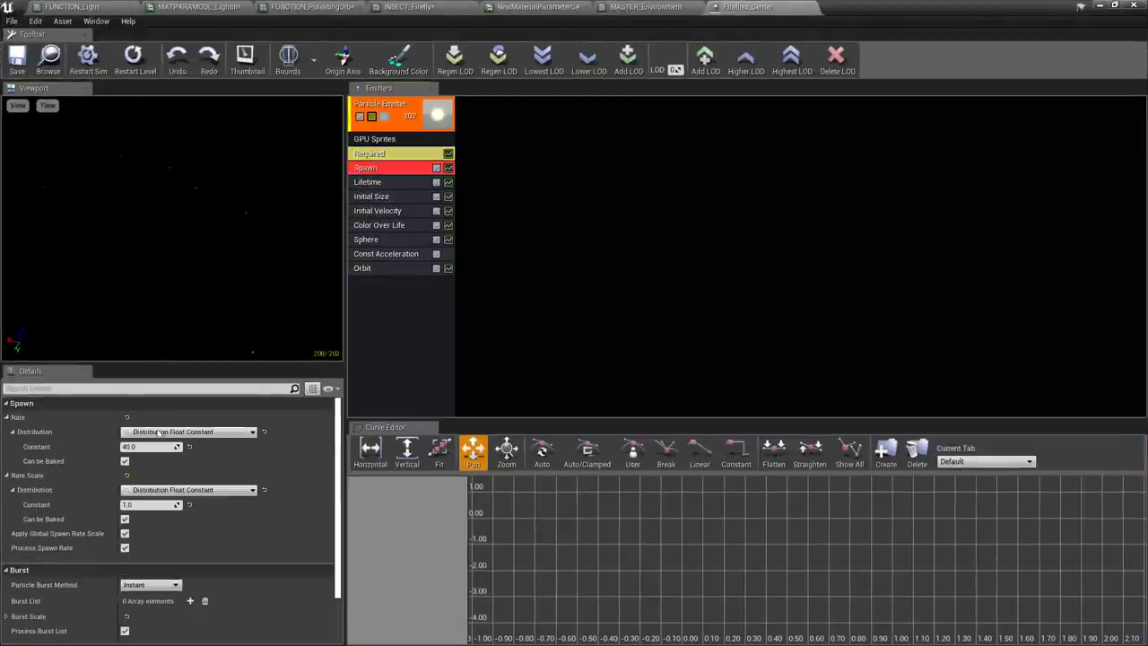
left_click(410, 184)
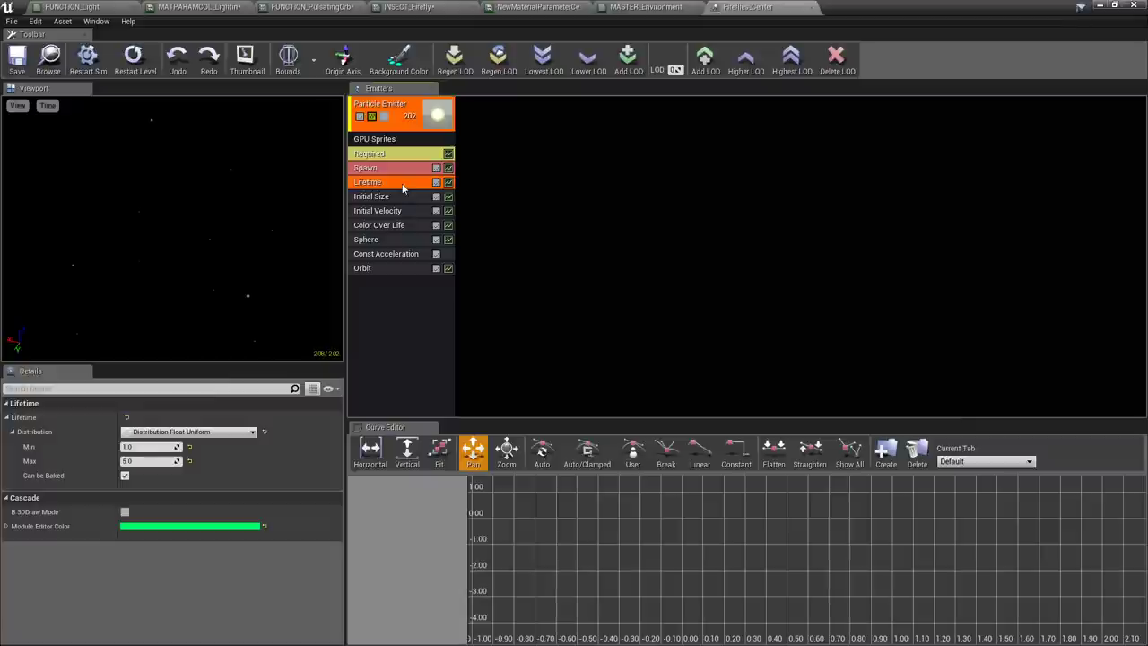
left_click(149, 447)
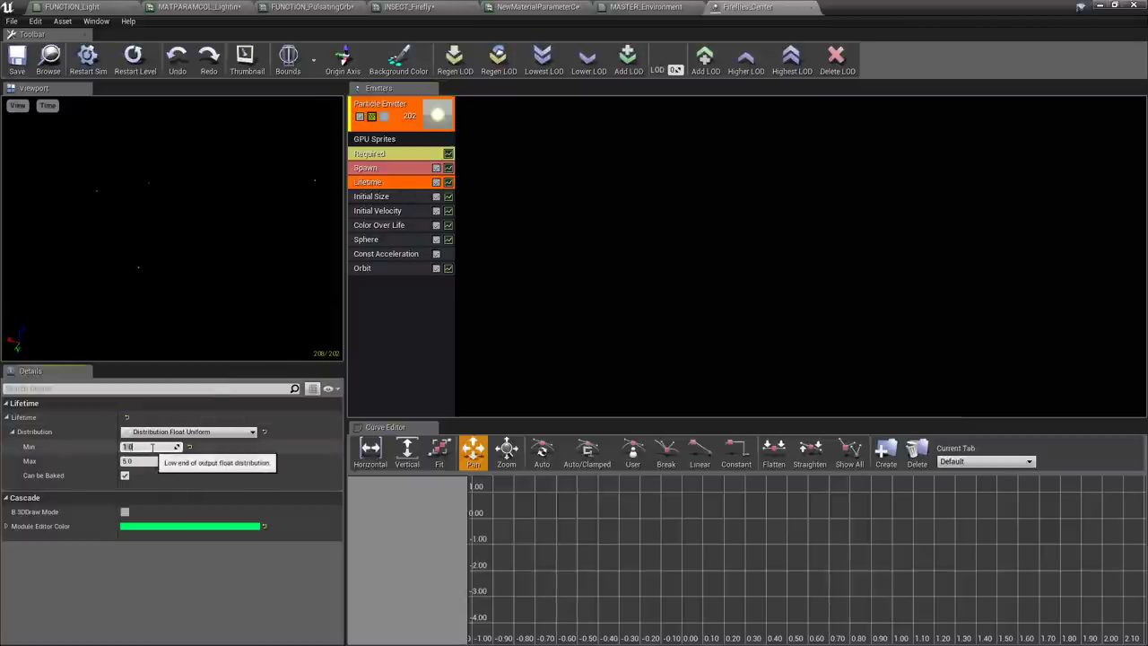
key("Tab")
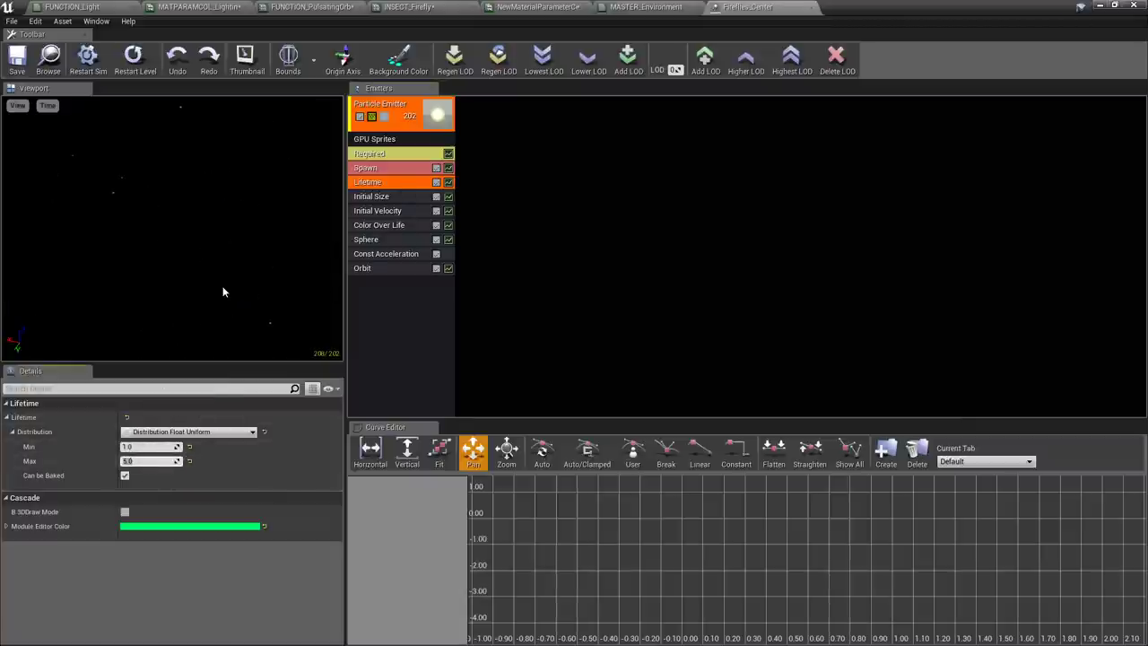
Inspect the emitter's Initial Size module, including its available distribution types and its Max and Min vectors
left_click(390, 198)
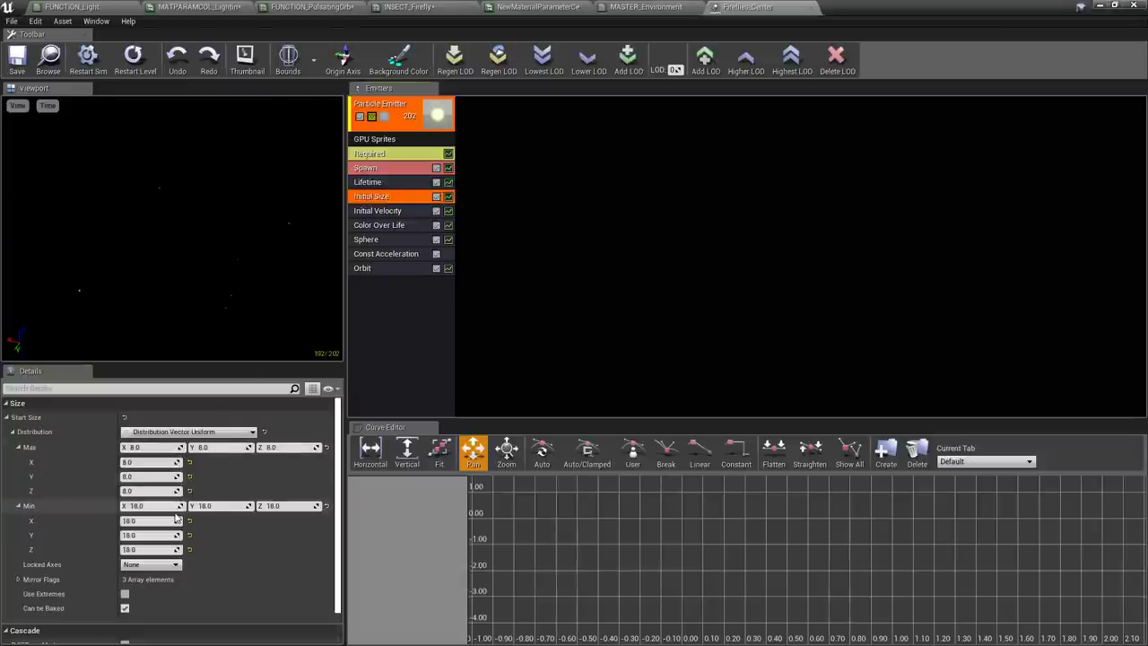
left_click(182, 433)
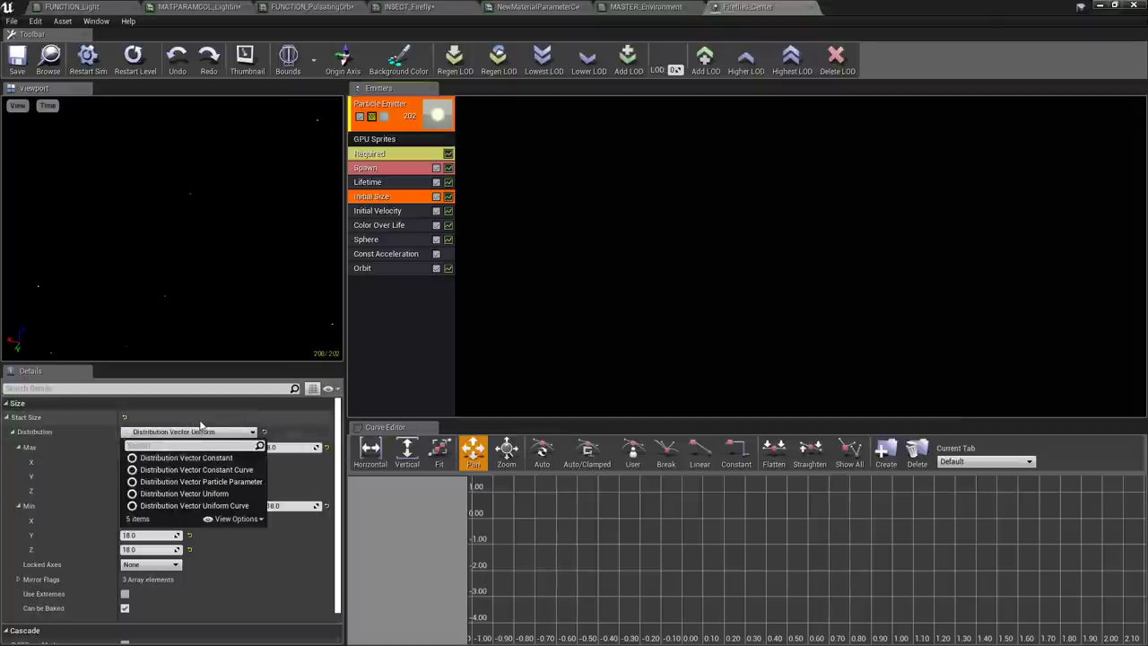
left_click(215, 403)
left_click(214, 403)
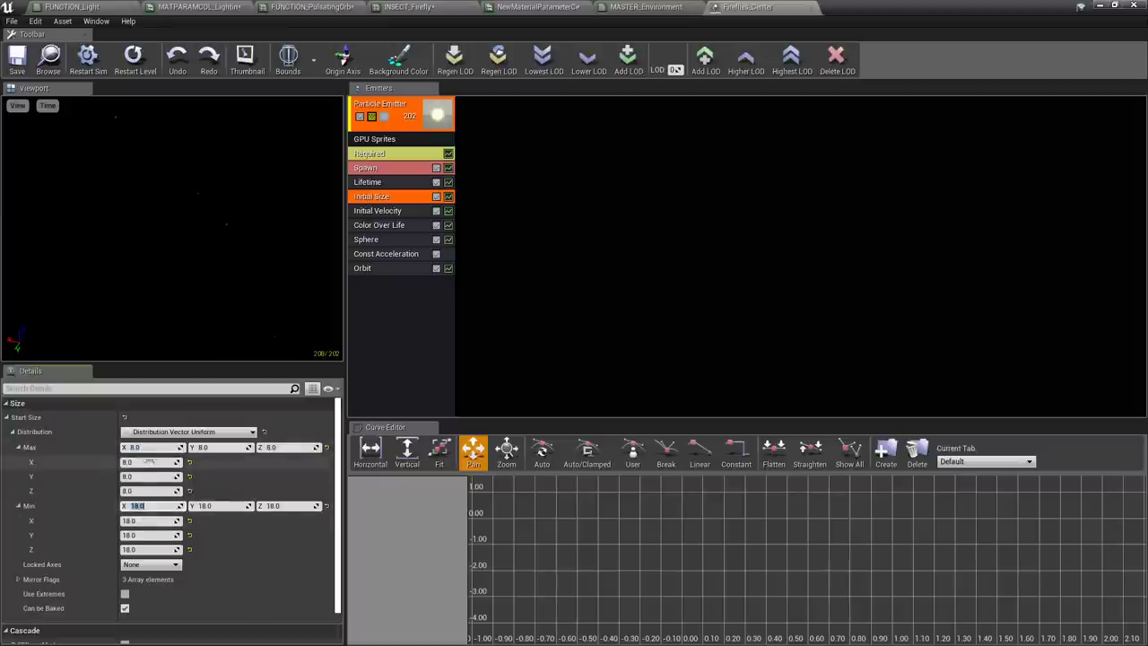
left_click(150, 447)
left_click(154, 505)
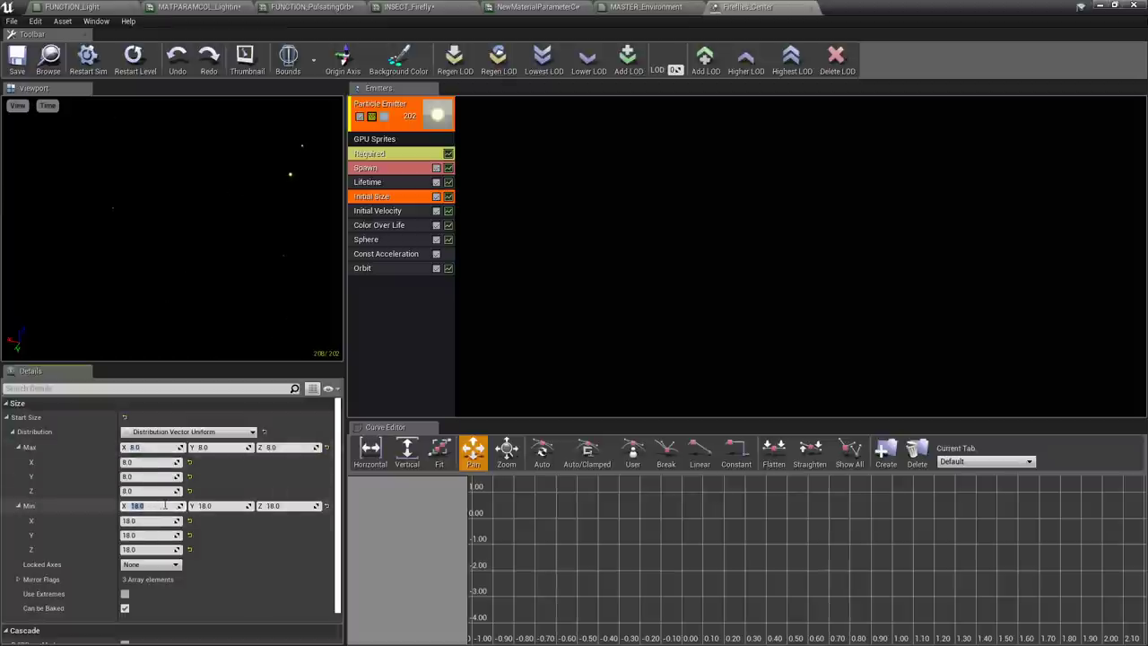
Review the emitter's Initial Velocity, Color Over Life and Sphere location modules
left_click(399, 212)
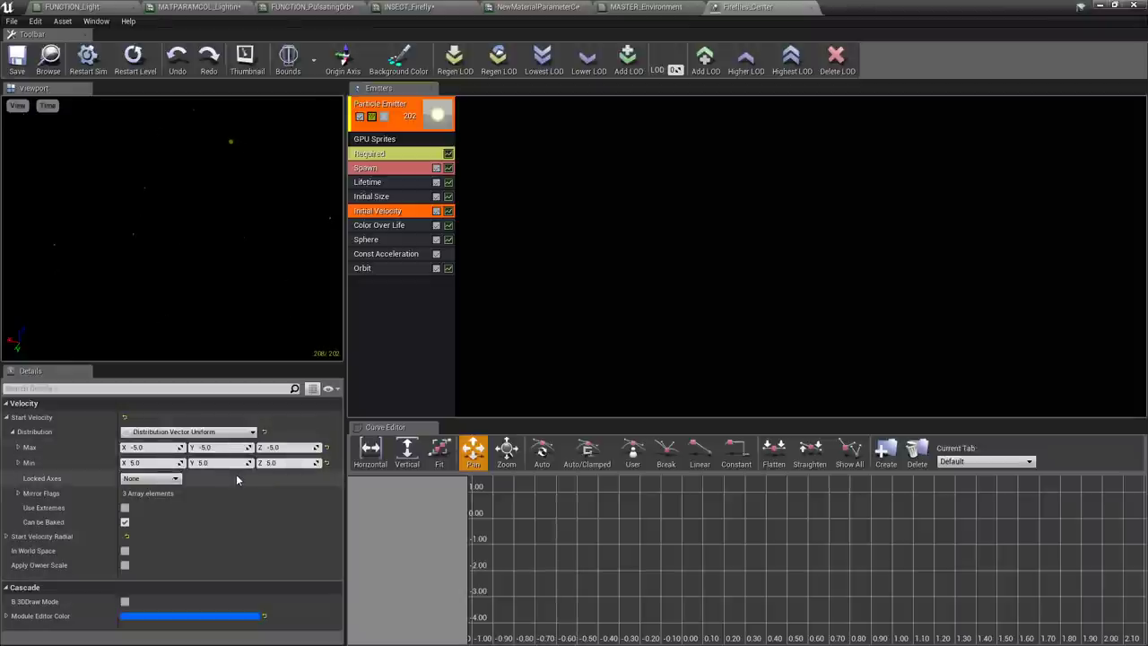
left_click(395, 226)
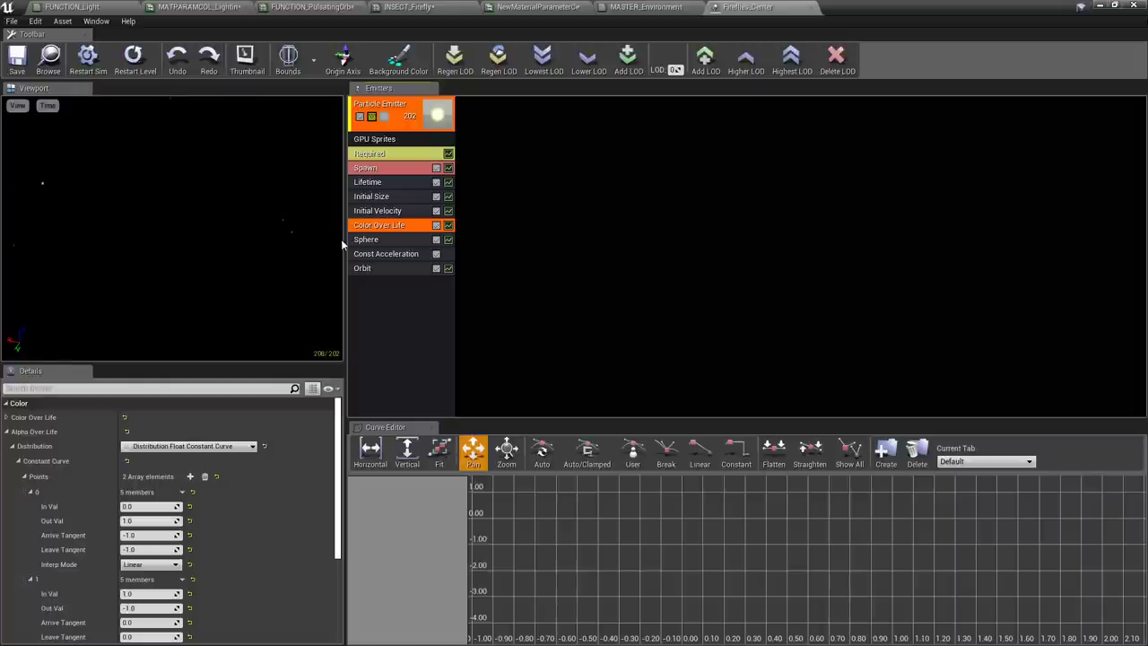
left_click_drag(330, 248, 326, 258)
left_click(381, 242)
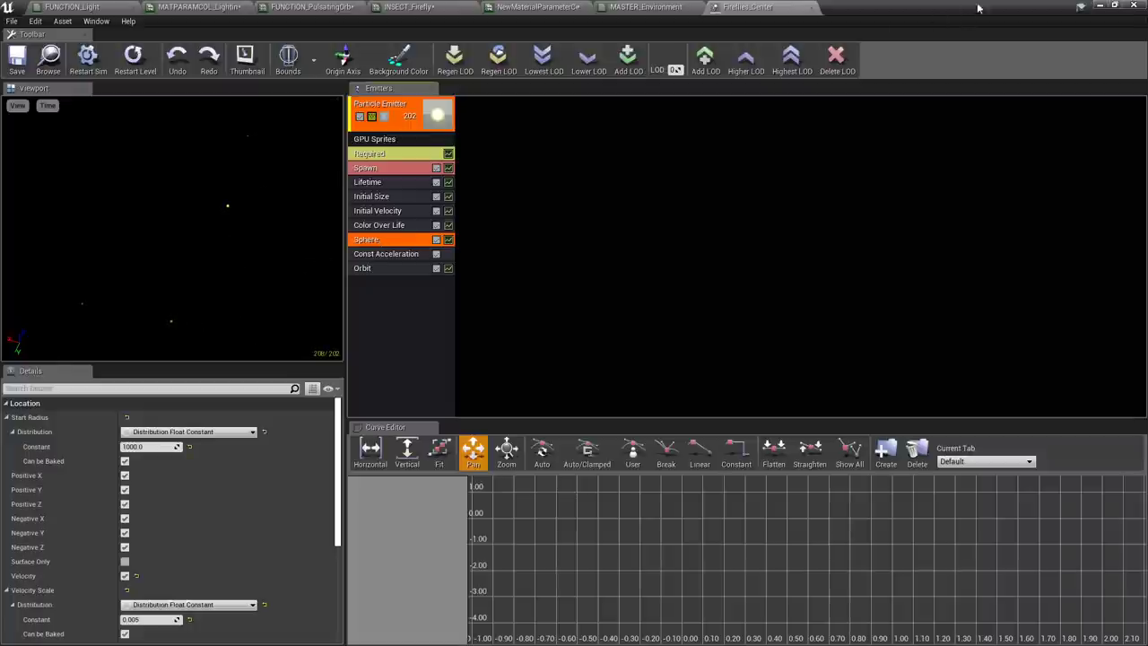
Return to the level and fly back and forth above the walls to examine the fireflies' spread around the glowing tree
left_click_drag(978, 8, 1147, 164)
key("s")
right_click_drag(573, 358, 578, 400)
key("w")
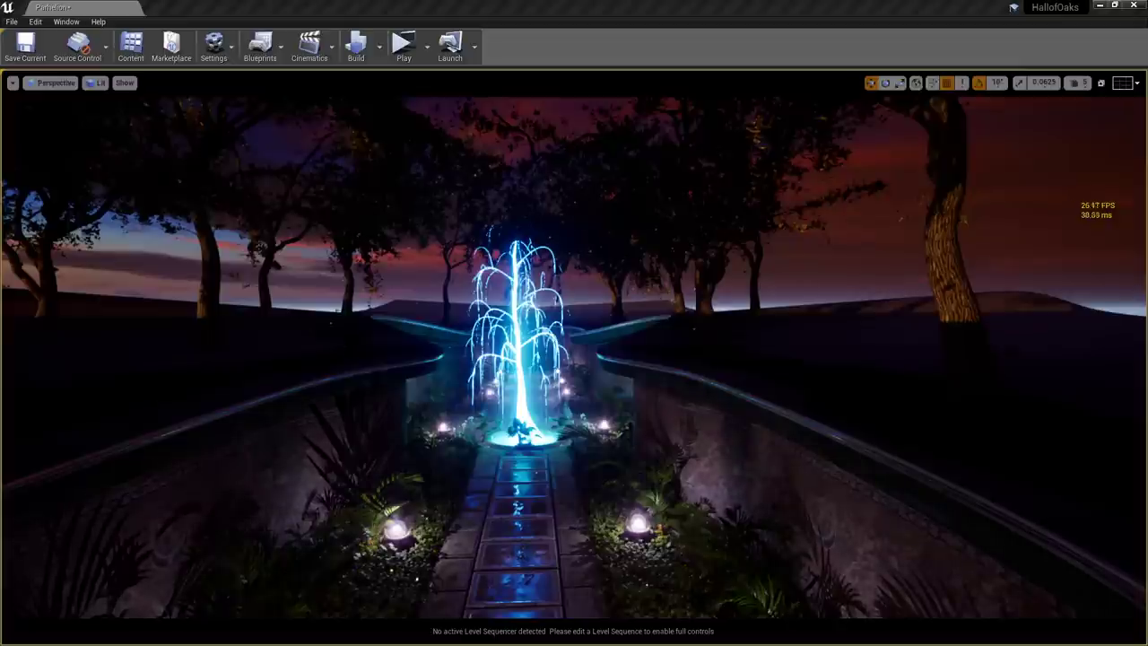
key("w")
right_click_drag(715, 420, 711, 383)
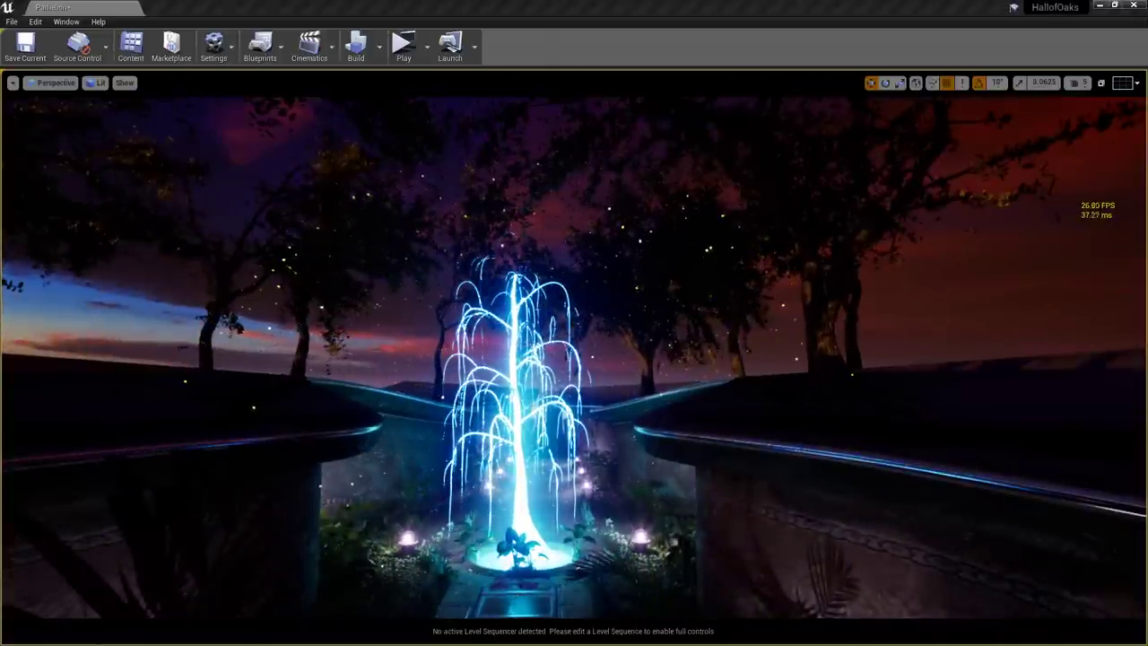
key("w")
right_click_drag(546, 449, 543, 453)
key("q")
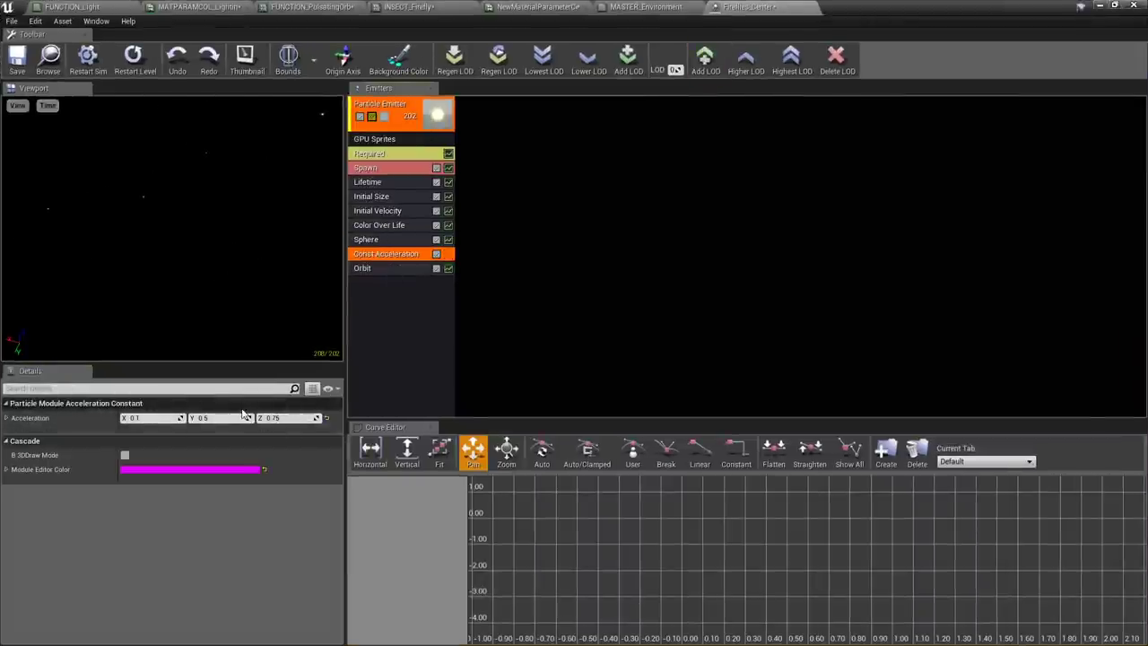
Inspect the emitter's Orbit module and watch the fireflies' motion around the glowing tree in the level
left_click(377, 268)
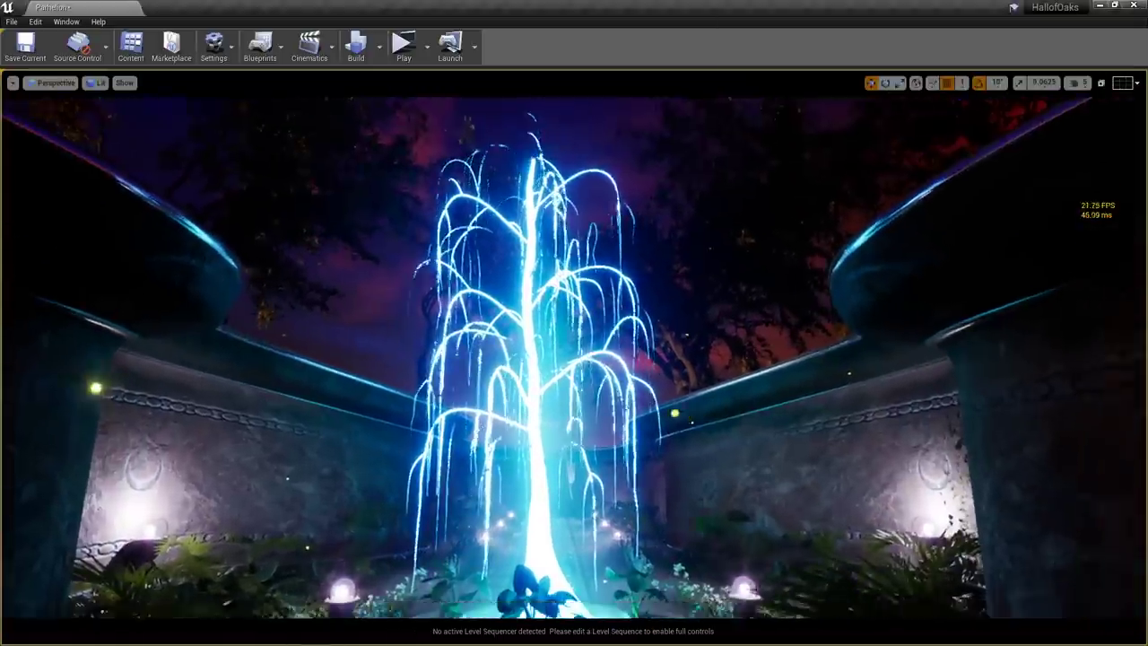
mouse_move(746, 416)
right_mouse_down()
mouse_move(746, 402)
mouse_move(746, 416)
right_mouse_up()
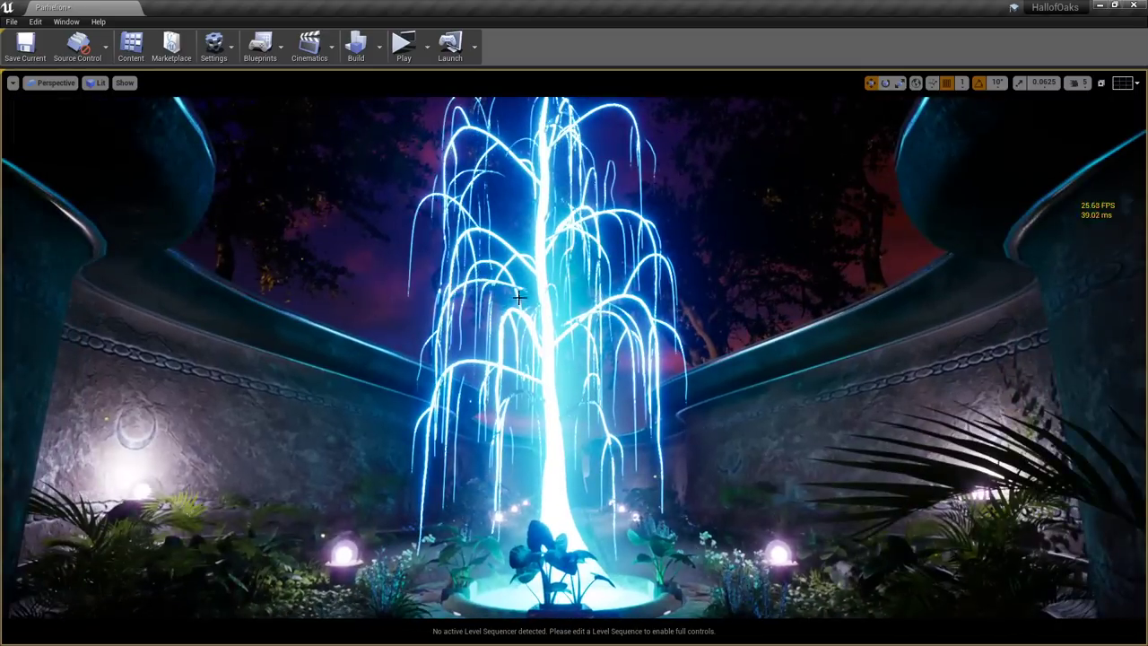
right_click_drag(778, 339, 787, 369)
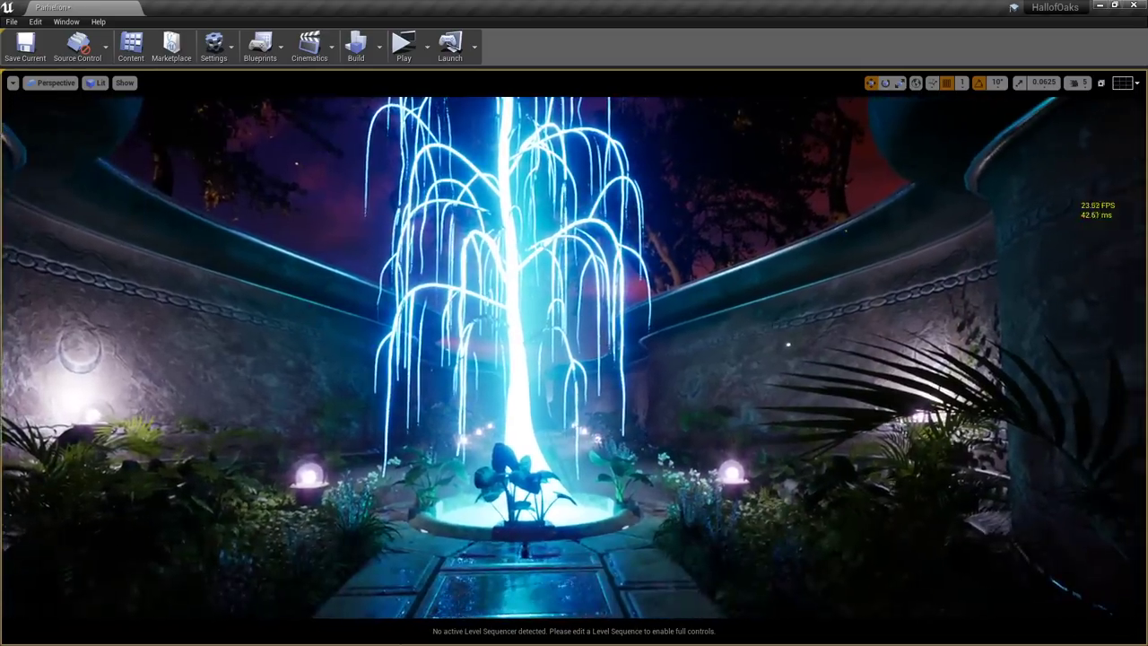
left_click_drag(787, 344, 789, 314)
right_click_drag(789, 314, 503, 394)
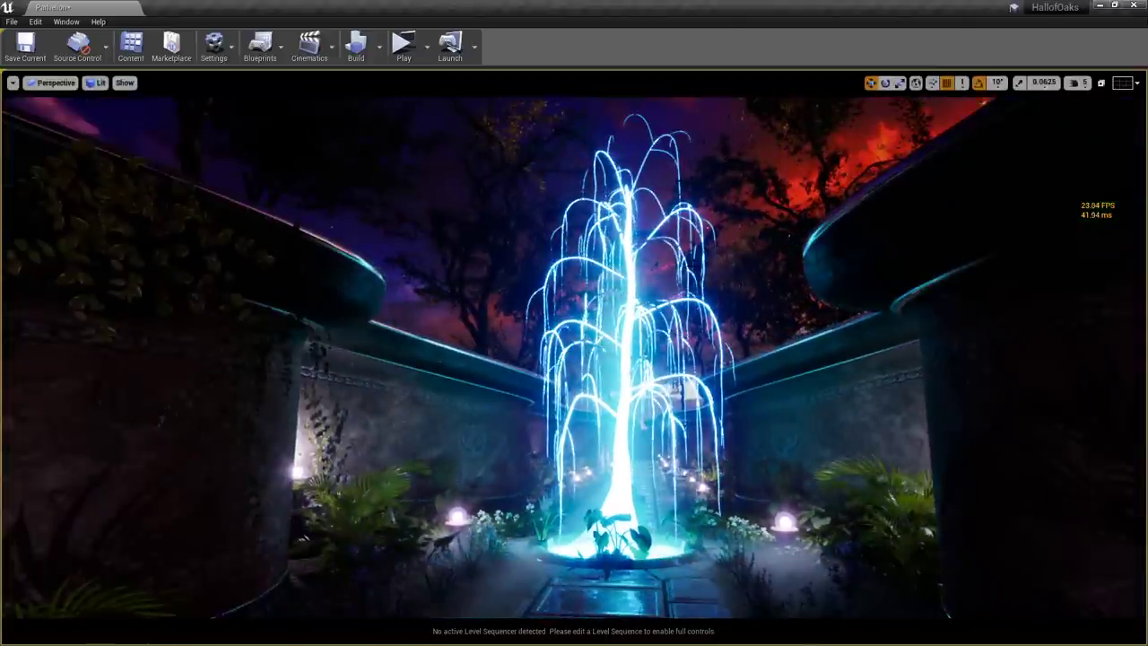
key("w")
right_click_drag(668, 269, 722, 305)
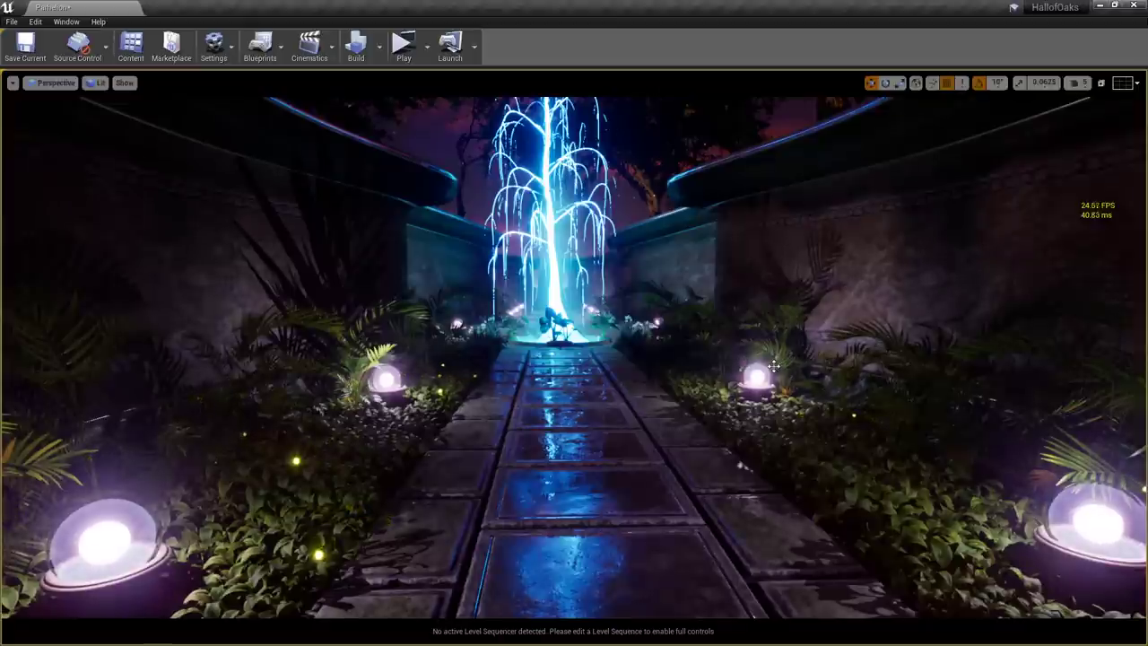
Examine the fireflies drifting over the plants and orb lamps along the garden path
right_click_drag(771, 382, 770, 324)
key("s")
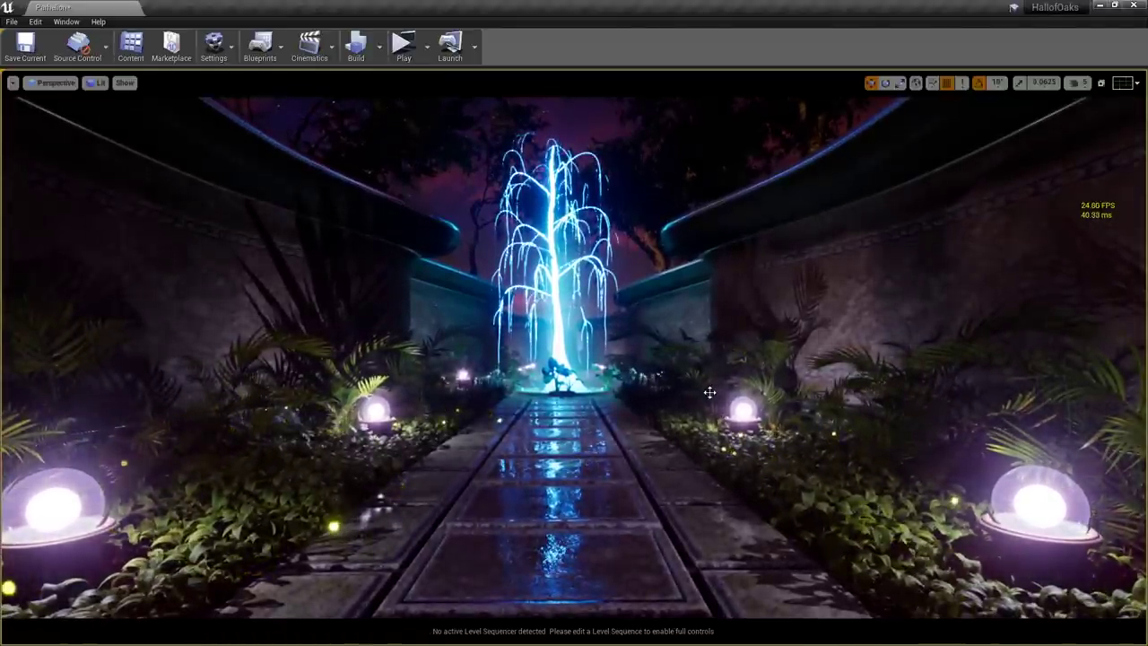
key("w")
right_click_drag(709, 392, 688, 397)
key("s")
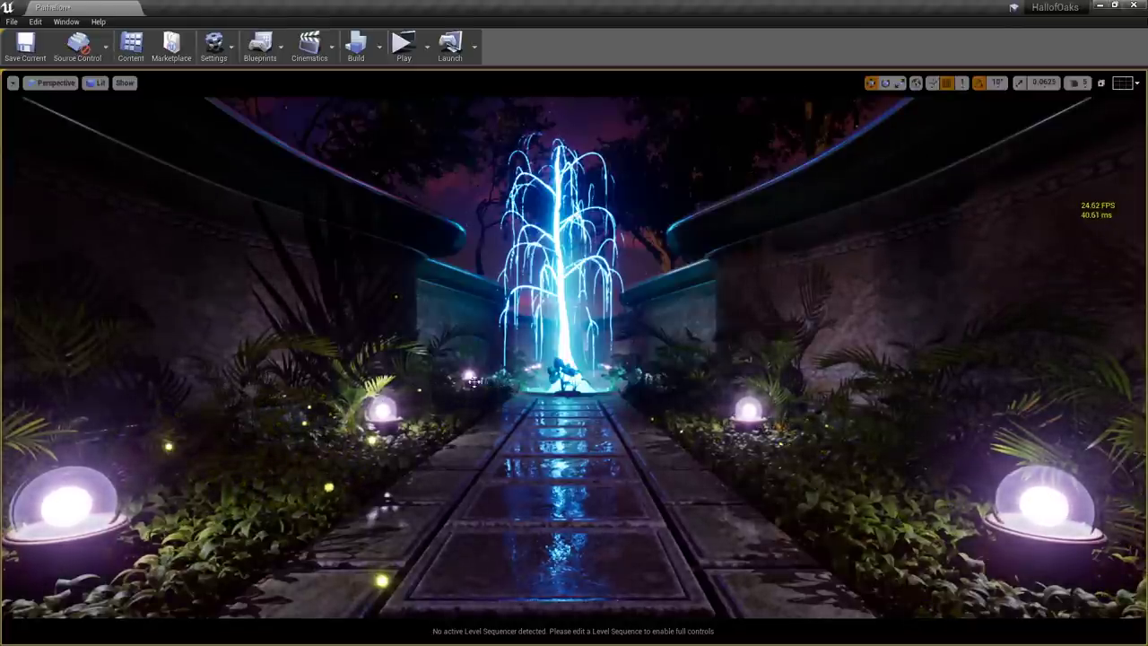
right_click_drag(588, 394, 649, 419)
key("w")
key("e")
key("w")
key("q")
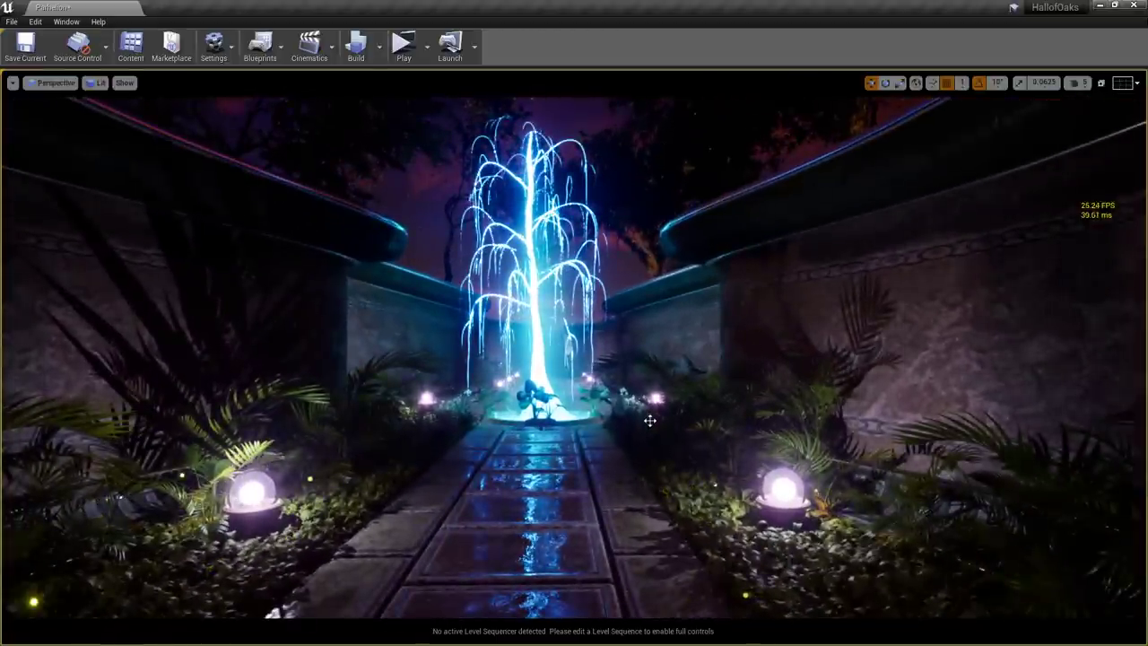
Fly past the orb lamps and along the walled corridor towards the unplanted floor to examine the surroundings
key("w")
right_click_drag(630, 432, 699, 432)
key("w")
right_click_drag(628, 407, 642, 408)
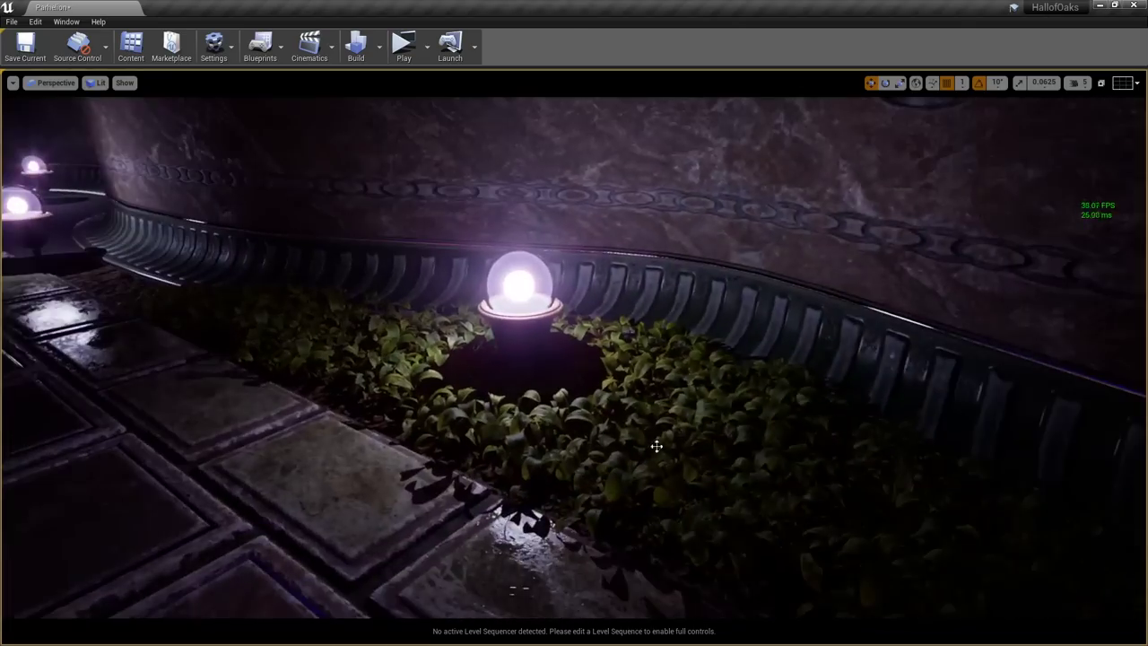
right_click_drag(656, 446, 653, 446)
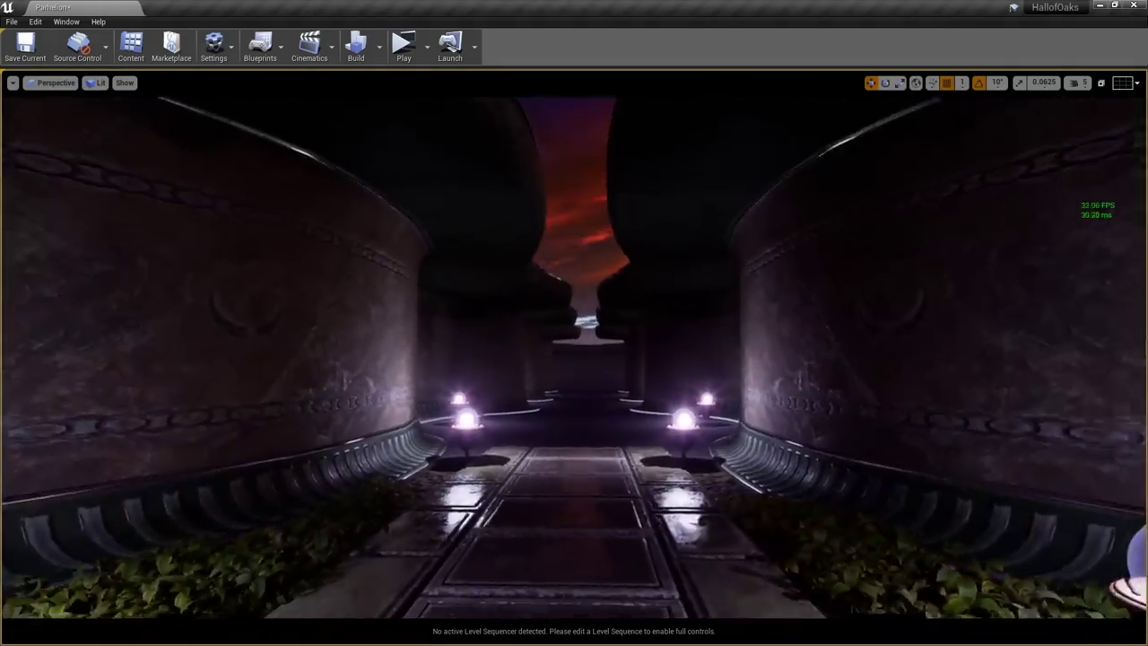
right_click_drag(653, 446, 653, 453)
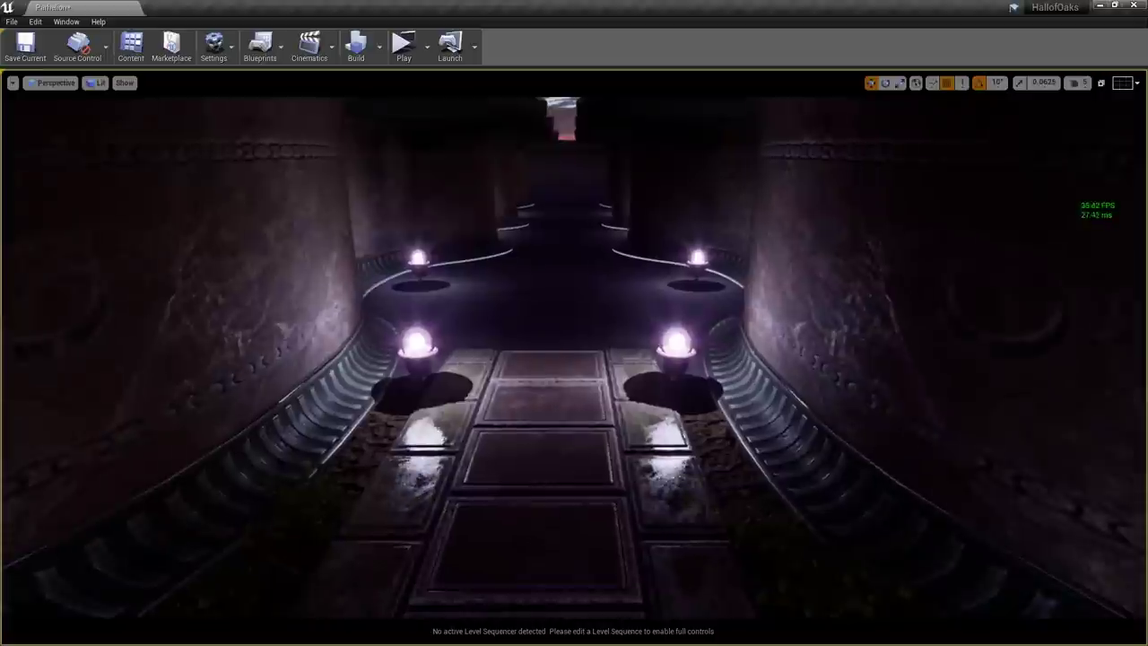
right_click_drag(653, 453, 655, 429)
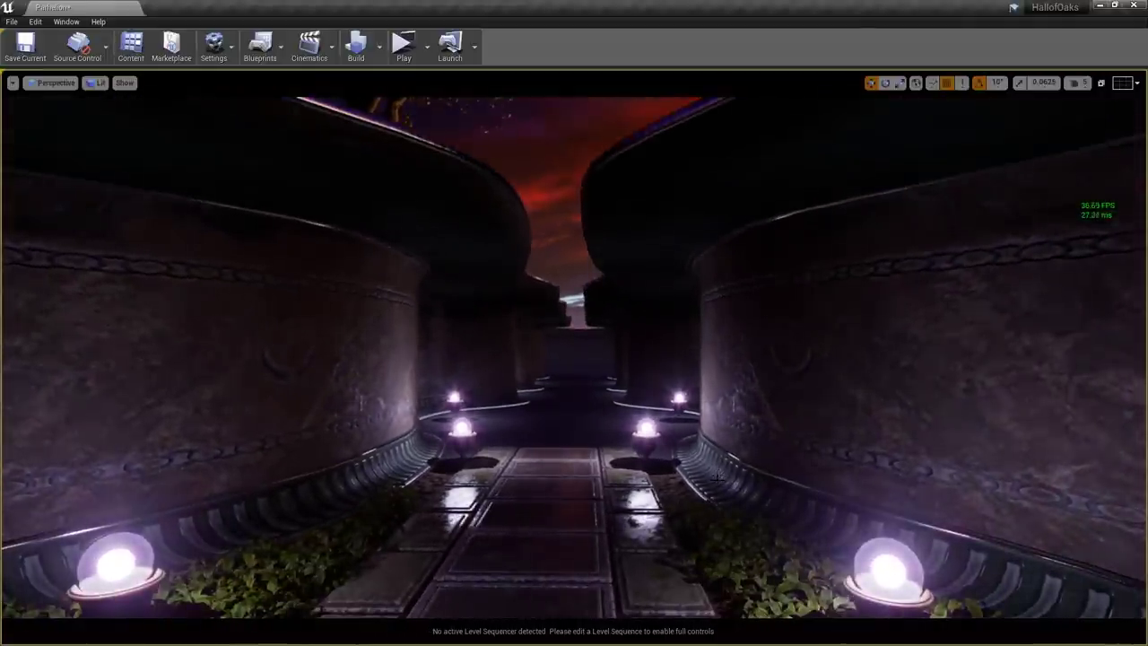
mouse_move(717, 478)
right_mouse_down()
mouse_move(700, 477)
mouse_move(710, 477)
right_mouse_up()
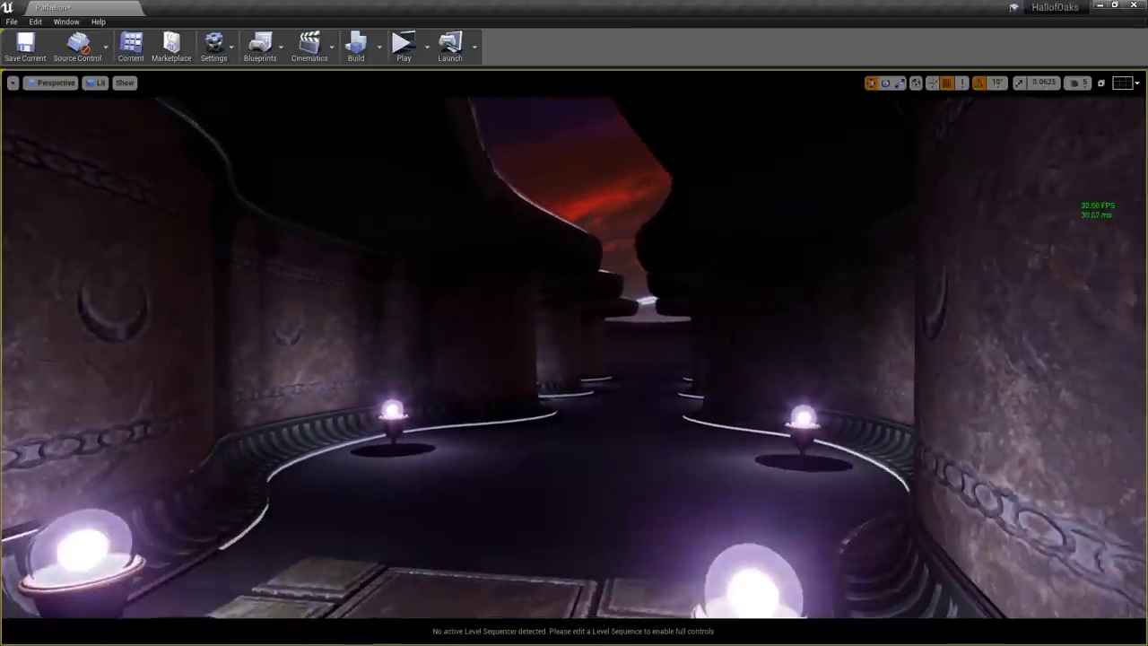
right_click_drag(803, 504, 827, 504)
Compare the round walled area and its sky in Unlit and Lit view modes, ending in Lit
key("alt+3")
right_click_drag(652, 439, 652, 439)
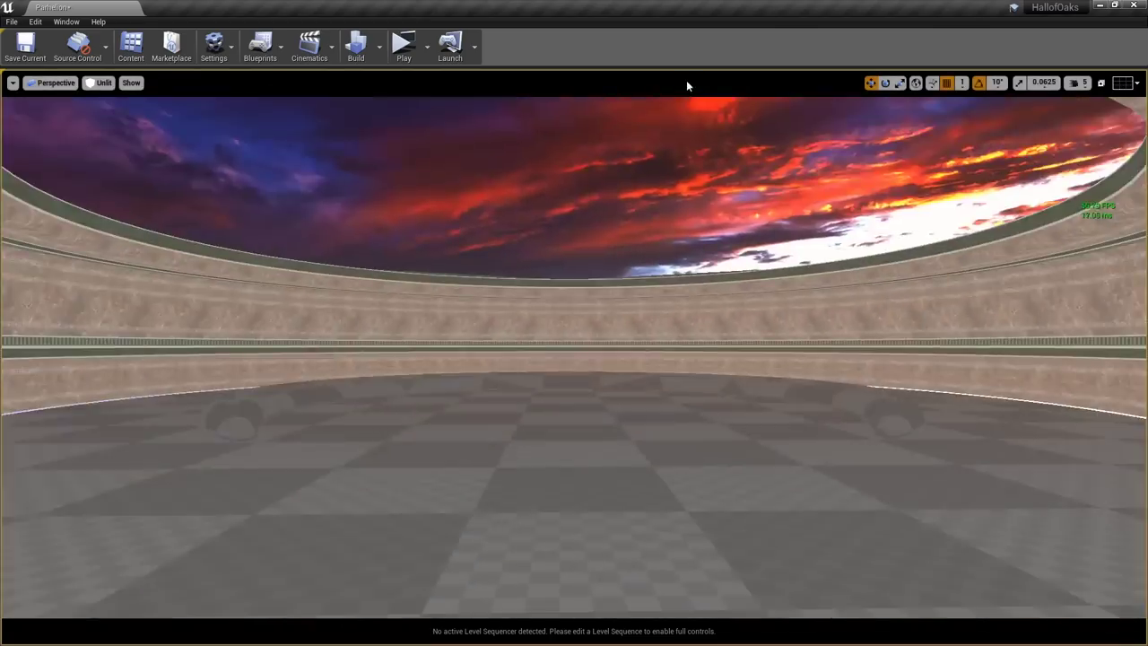
key("alt+4")
key("alt+3")
right_click_drag(677, 108, 677, 108)
right_click_drag(659, 402, 1098, 185)
key("q")
key("alt+4")
Examine the sunset sky above the wall and check the SM_SkySphere mesh's material slot, closing its editor
right_click_drag(824, 282, 661, 395)
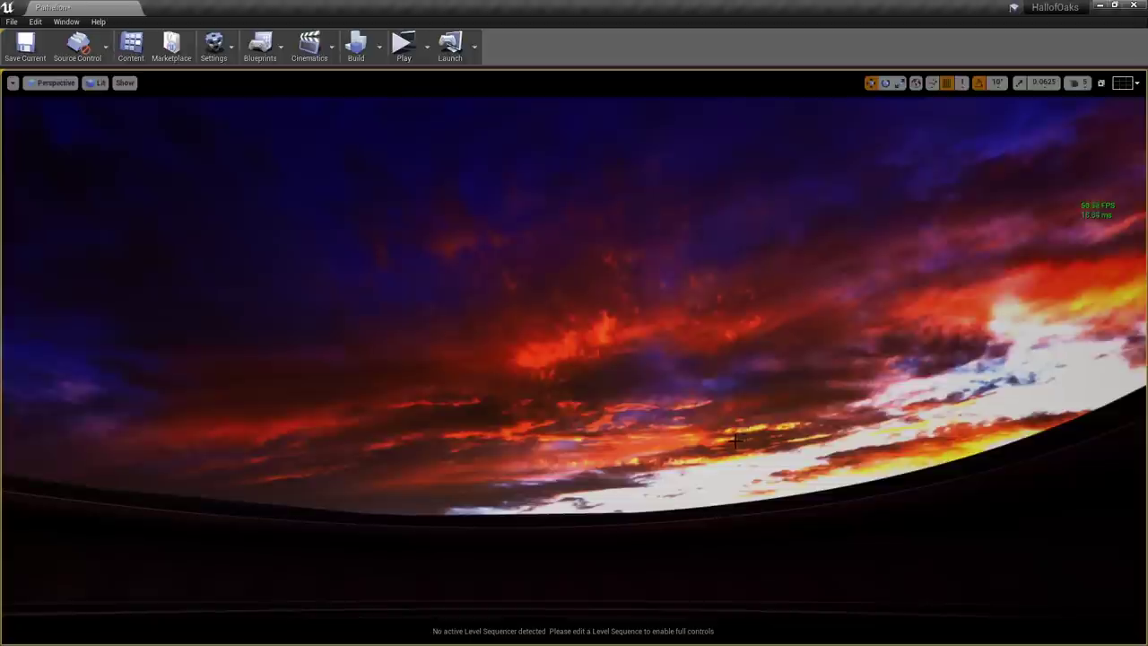
right_click_drag(733, 438, 938, 416)
key("w")
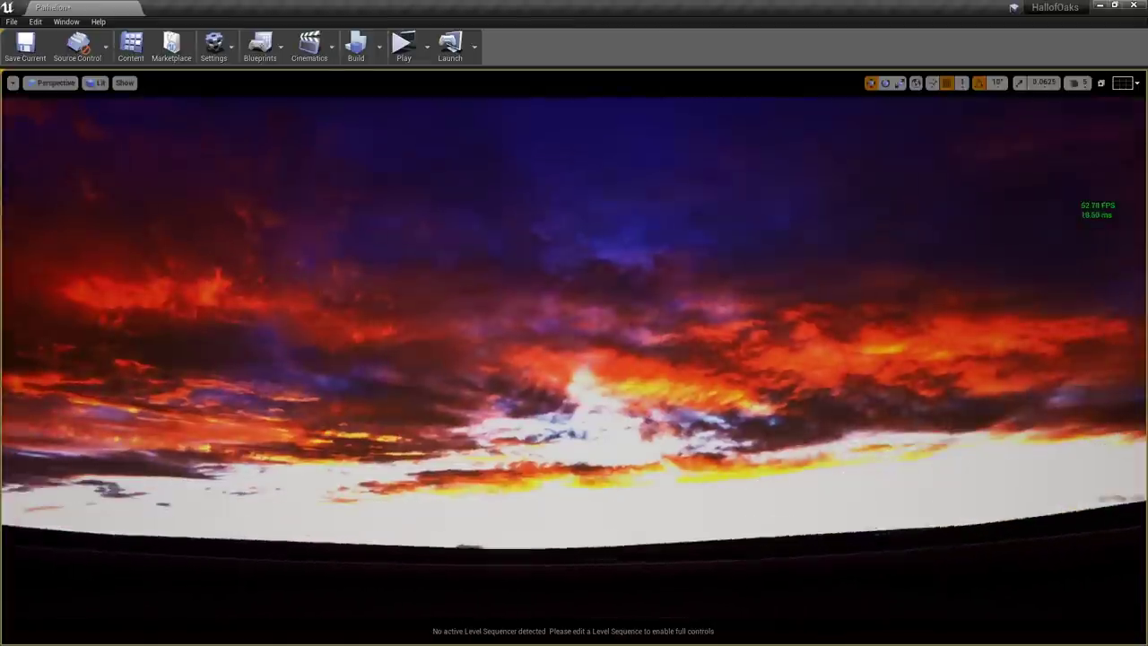
key("s")
right_click_drag(859, 394, 672, 371)
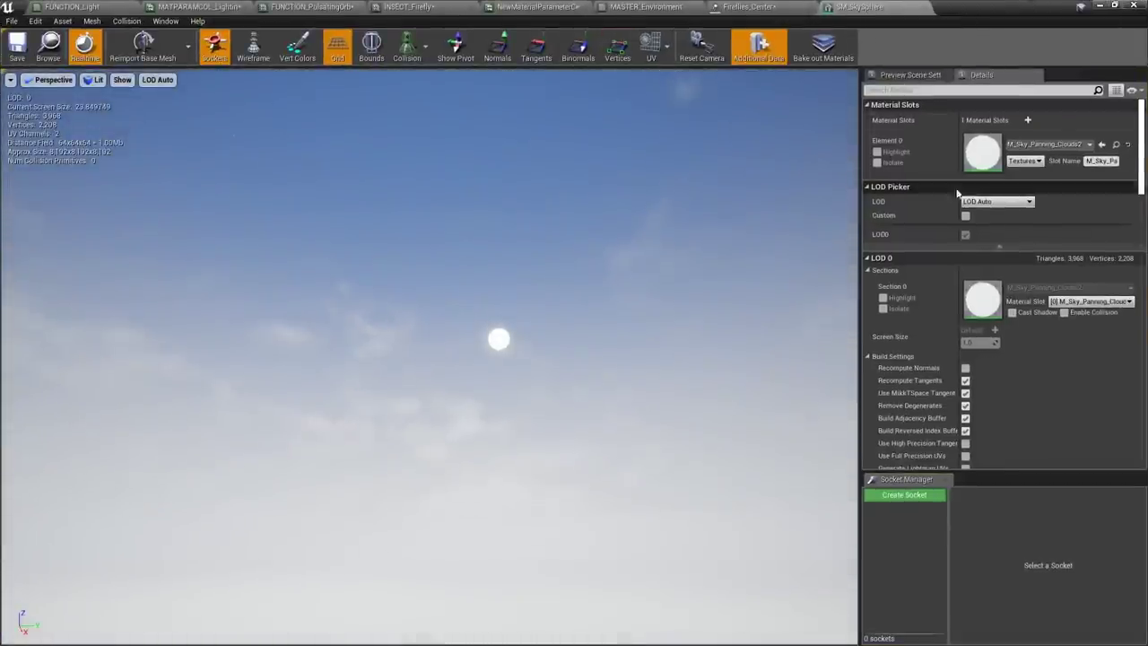
middle_click(877, 9)
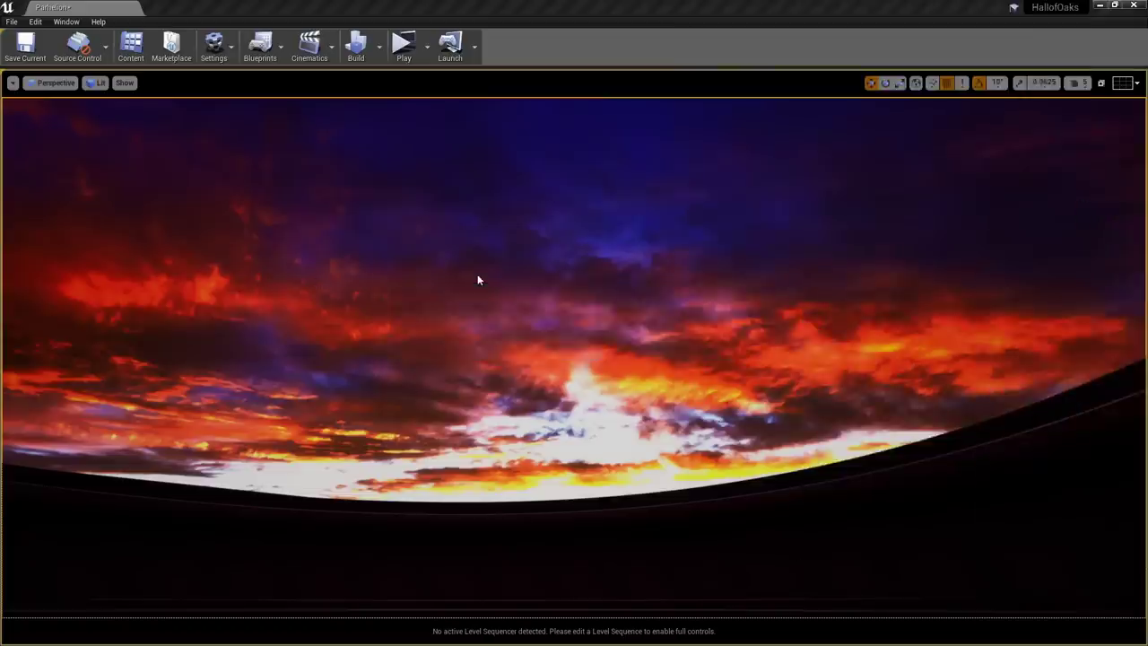
Toggle the frame-rate display and look through the EditorSkySphere's details
key("ctrl+shift+h")
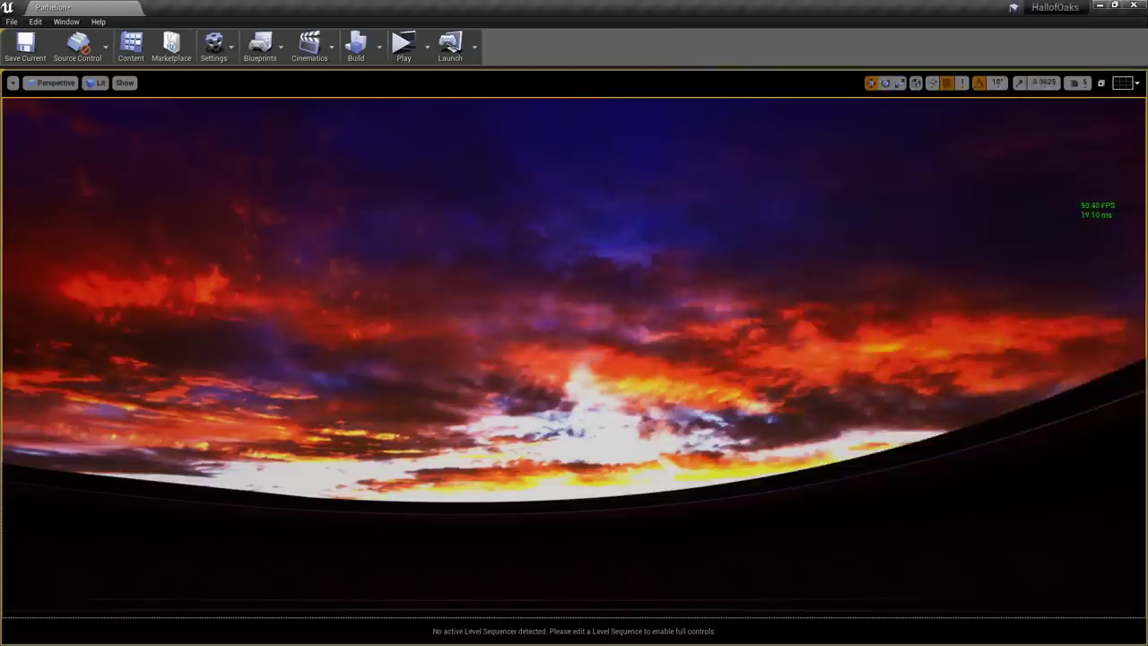
left_click_drag(1, 206, 225, 126)
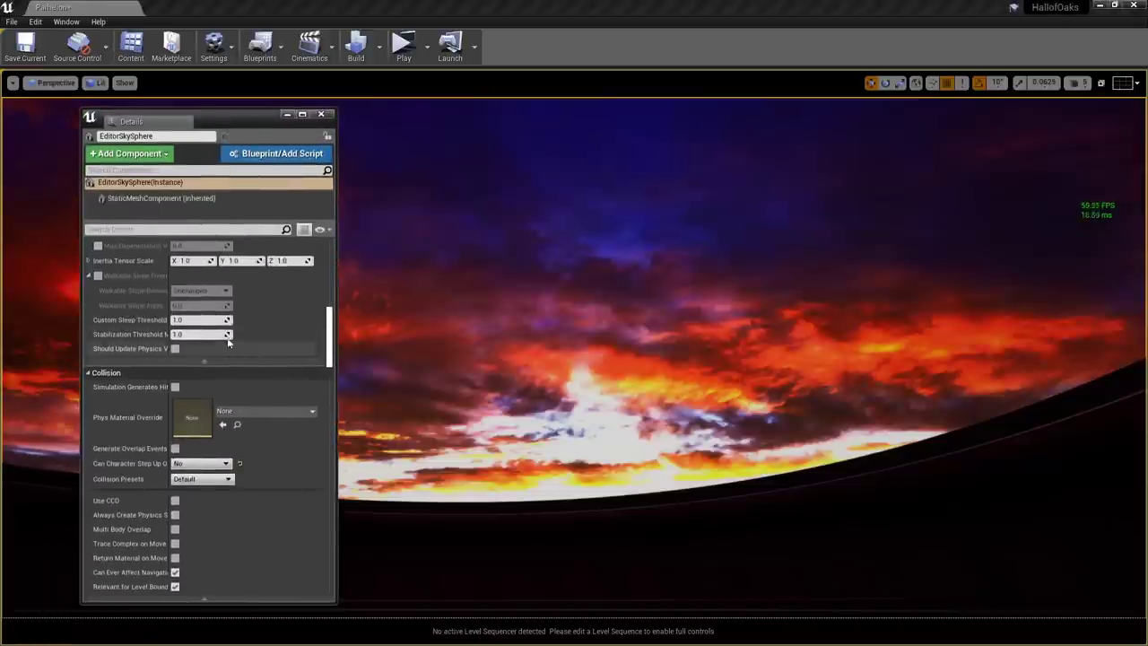
scroll(220, 408, "down", 10)
scroll(332, 385, "up", 10)
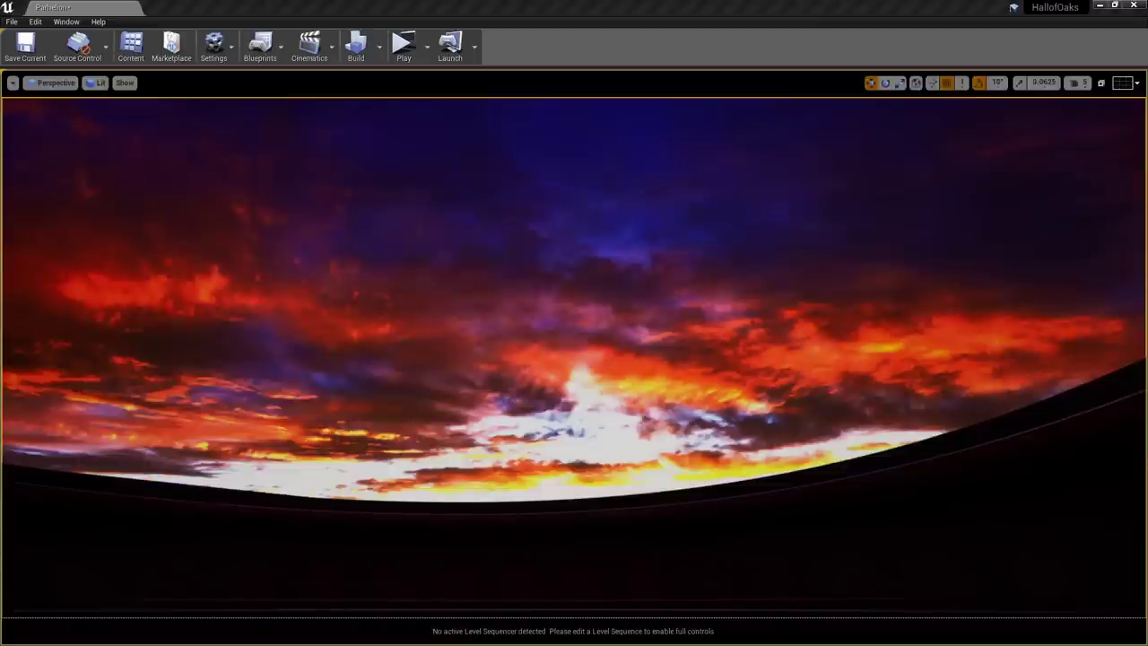
Open the SKY_Parhelion material instance and examine its sunset sky on the cube preview from close up, several angles and farther away
left_click_drag(1, 54, 638, 1)
right_click_drag(400, 359, 399, 394)
left_click_drag(400, 395, 502, 359)
left_click_drag(400, 359, 359, 243)
left_click_drag(408, 421, 509, 359)
right_click_drag(511, 359, 511, 269)
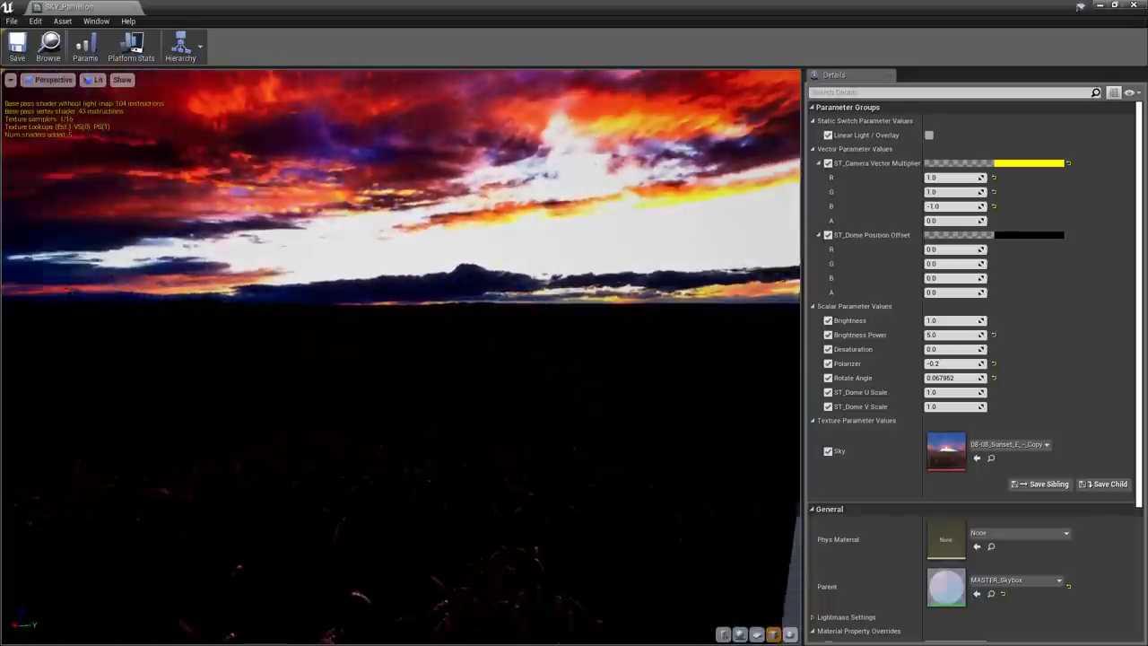
left_click_drag(511, 360, 601, 323)
left_click_drag(560, 372, 508, 356)
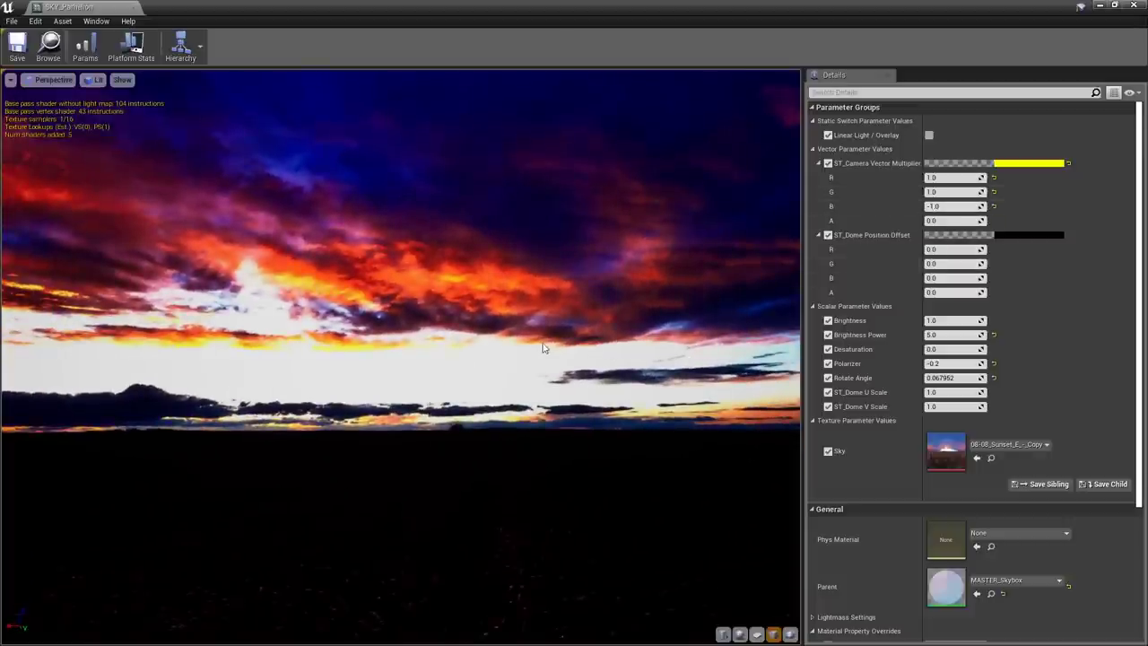
right_click_drag(495, 369, 495, 440)
left_click_drag(495, 370, 570, 520)
left_click_drag(461, 363, 838, 249)
left_click_drag(370, 321, 358, 323)
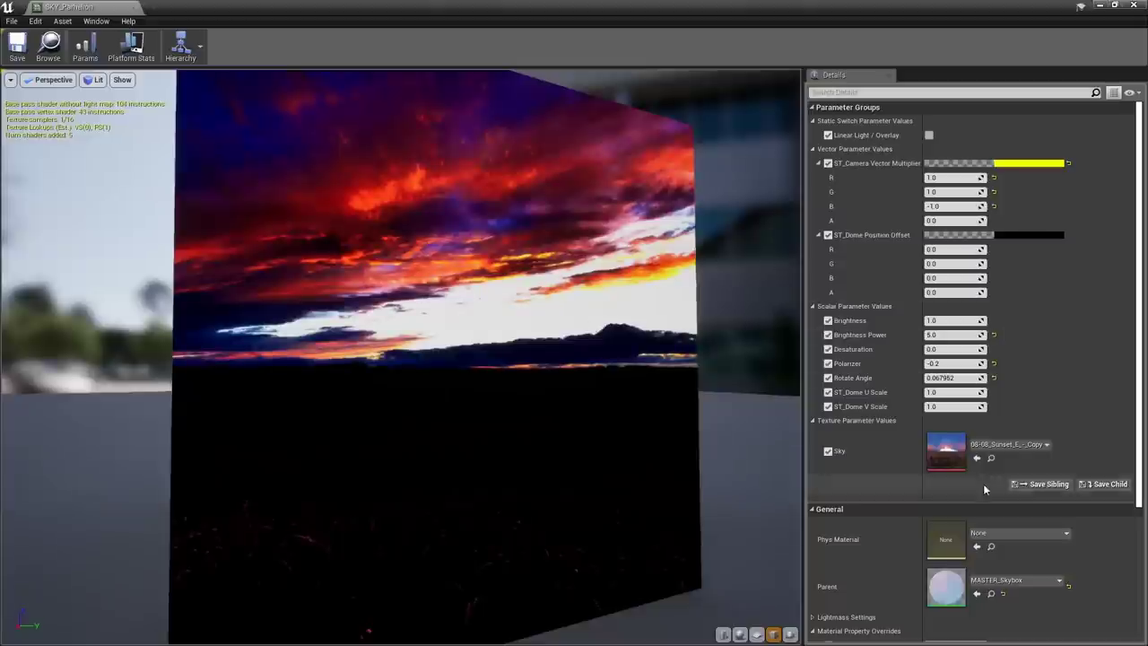
Open the parent material MASTER_Skybox and trace its graph from the Color Tweaks group back to the Camera Vector nodes
double_click(946, 587)
right_click_drag(424, 360, 741, 360)
scroll(741, 361, "down", 5)
right_click_drag(495, 318, 811, 357)
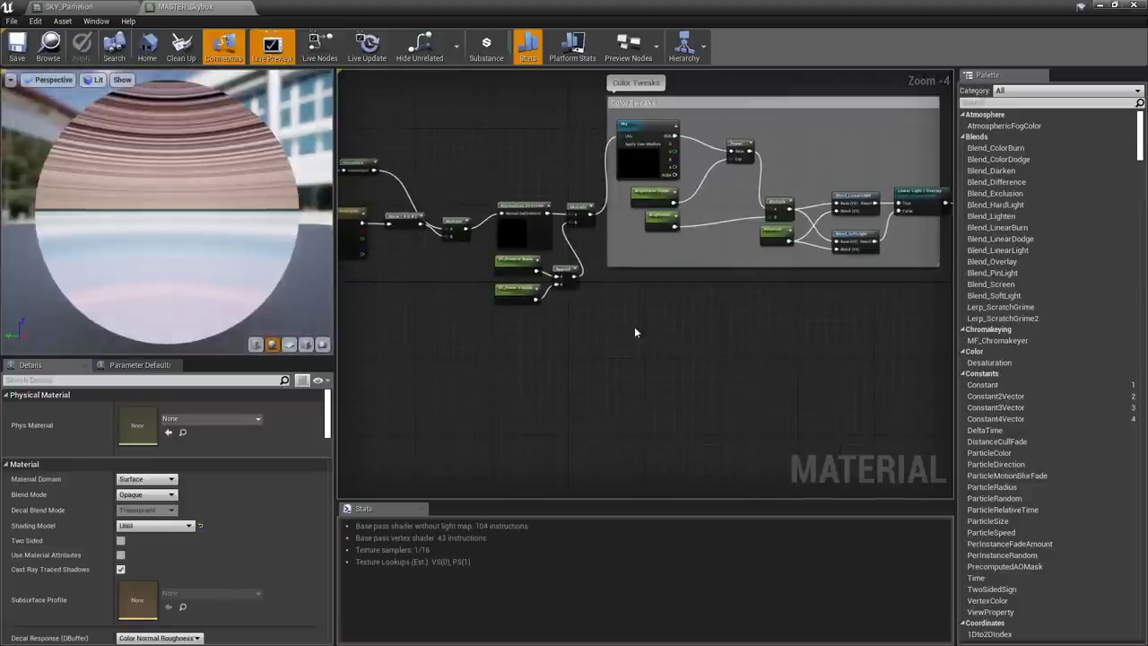
right_click_drag(590, 342, 827, 406)
right_click_drag(542, 372, 677, 385)
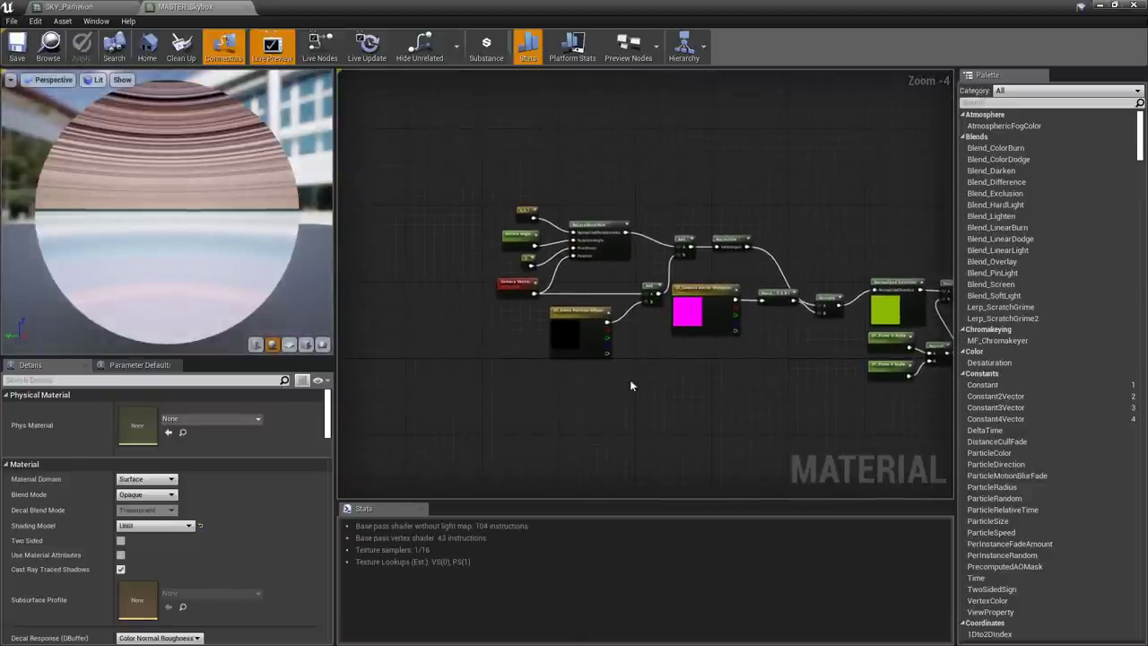
scroll(618, 314, "up", 3)
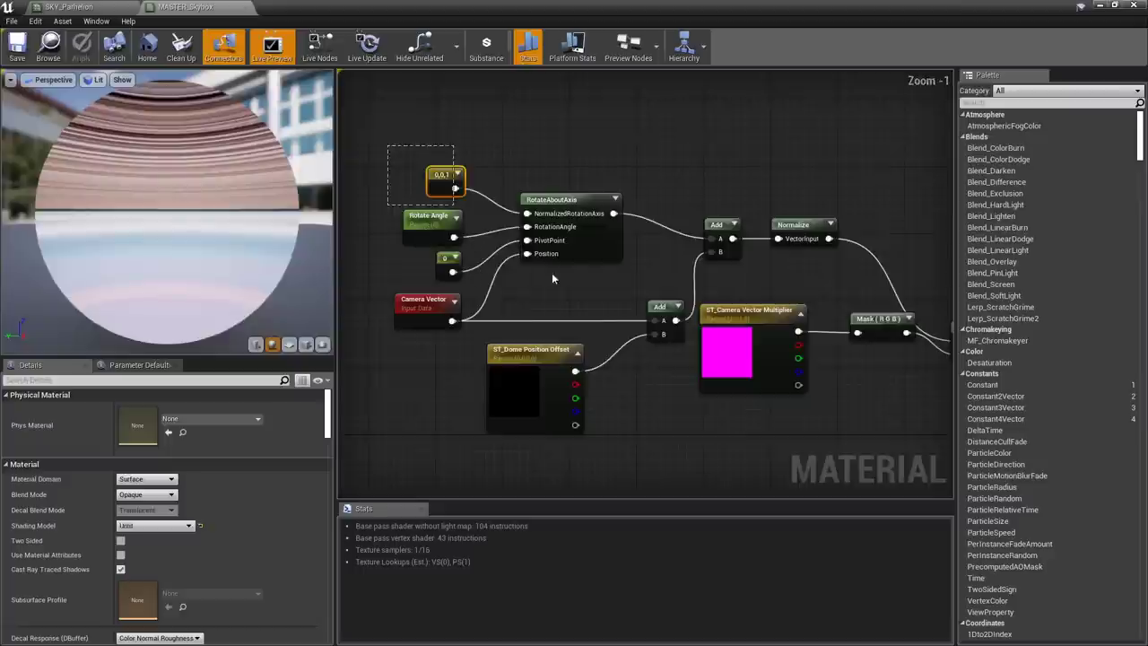
Examine the RotateAboutAxis, Camera Vector and dome offset nodes in MASTER_Skybox, comparing them with the parameters in SKY_Parhelion
left_click_drag(395, 142, 829, 437)
left_click(789, 437)
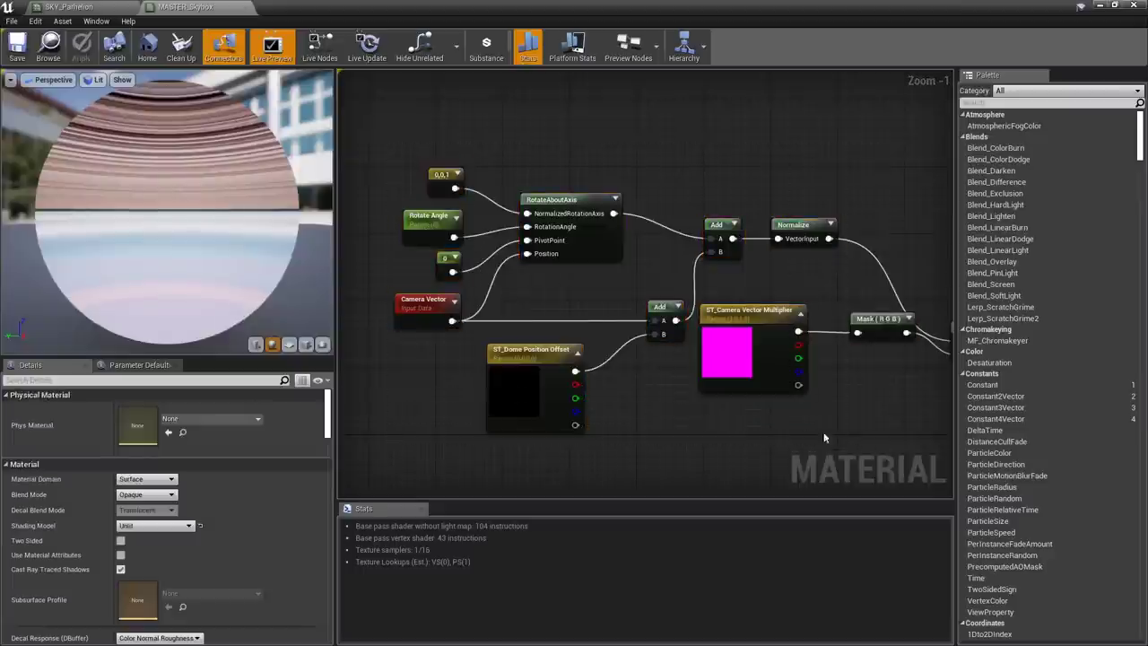
left_click(408, 303)
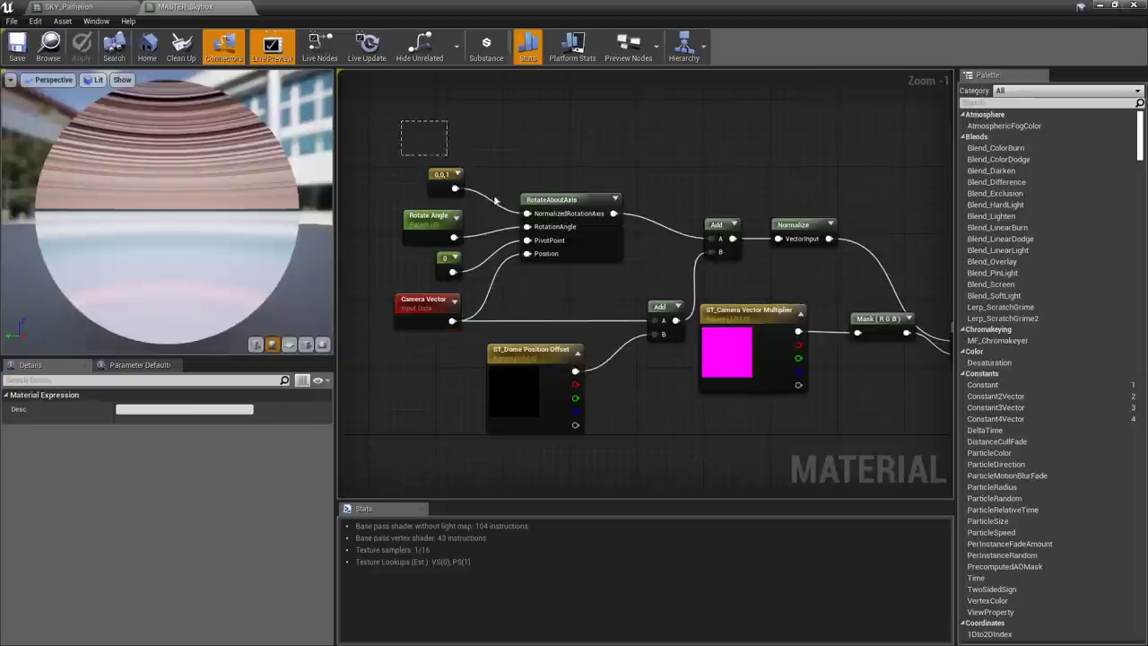
left_click_drag(494, 199, 626, 272)
left_click(628, 130)
right_click_drag(746, 211, 650, 197)
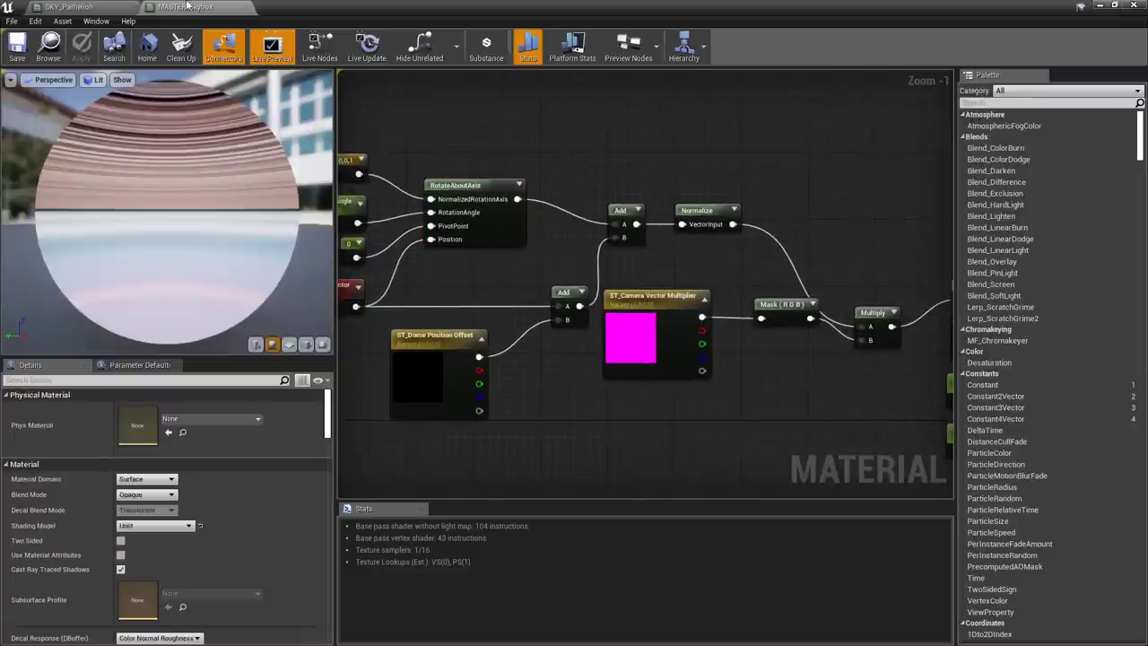
left_click(102, 7)
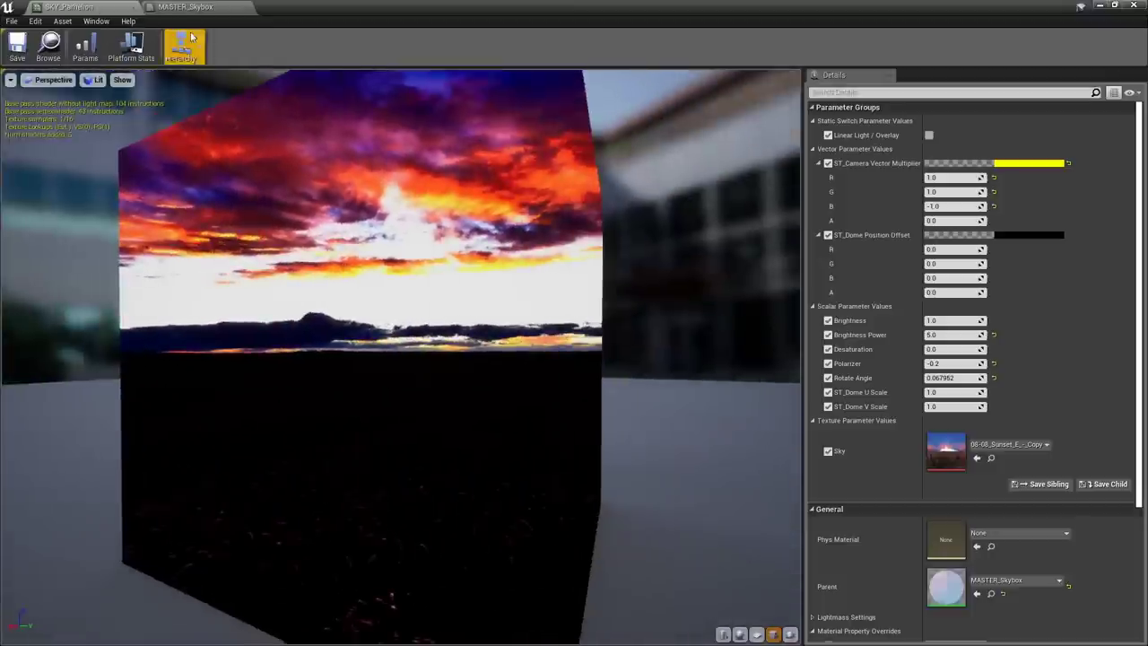
left_click(190, 7)
Examine the Sky texture, Brightness Power and Power nodes inside the Color Tweaks group
right_click_drag(702, 297, 457, 282)
right_click_drag(607, 313, 368, 310)
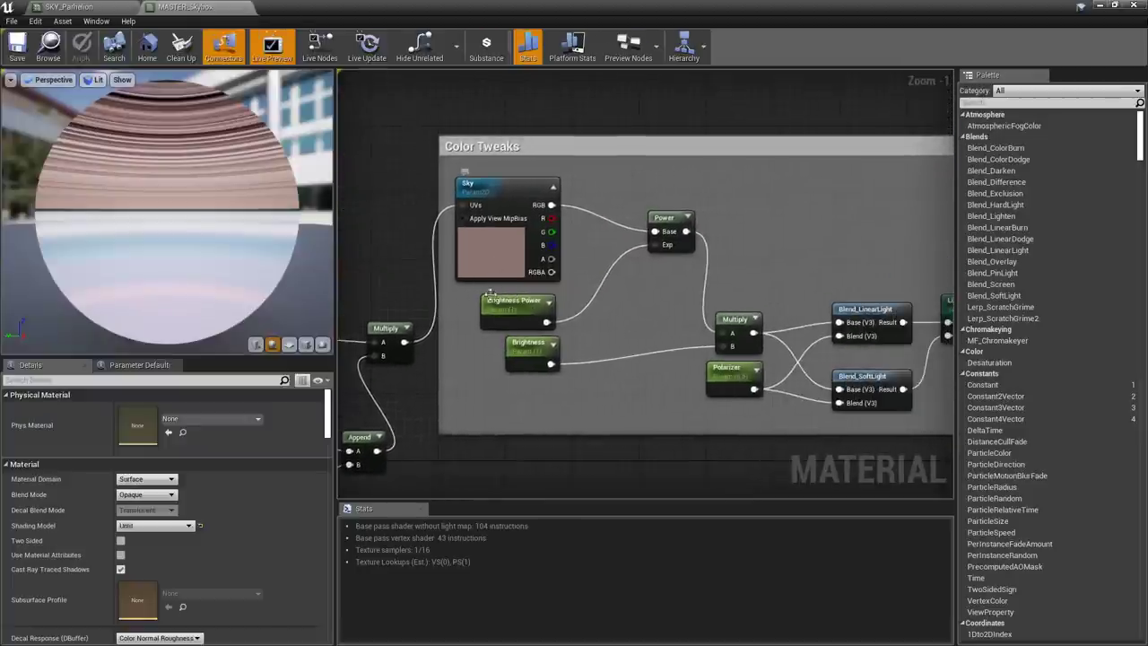
left_click(496, 259)
right_click_drag(622, 350, 541, 340)
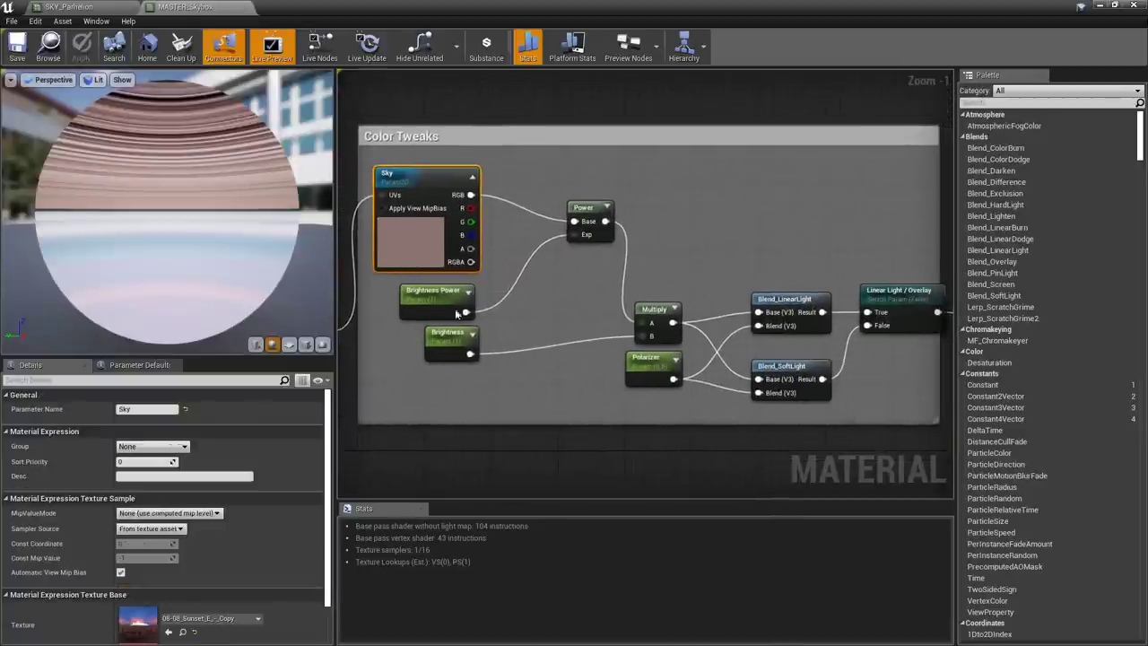
left_click(453, 305)
left_click(581, 208)
left_click(435, 296)
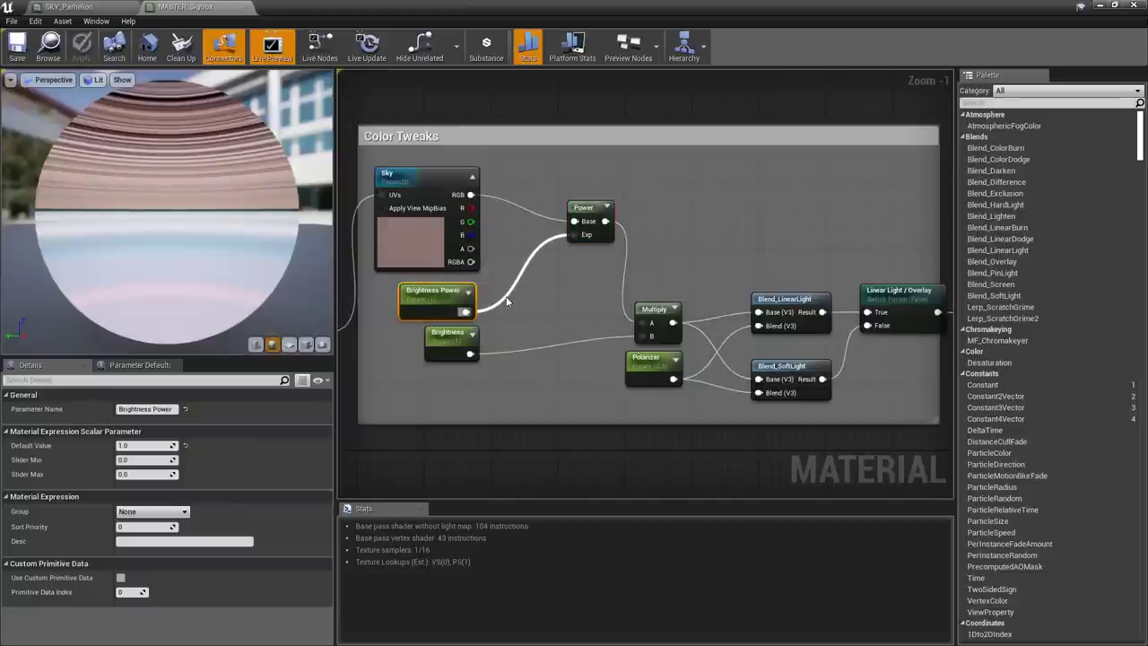
right_click_drag(634, 401, 538, 363)
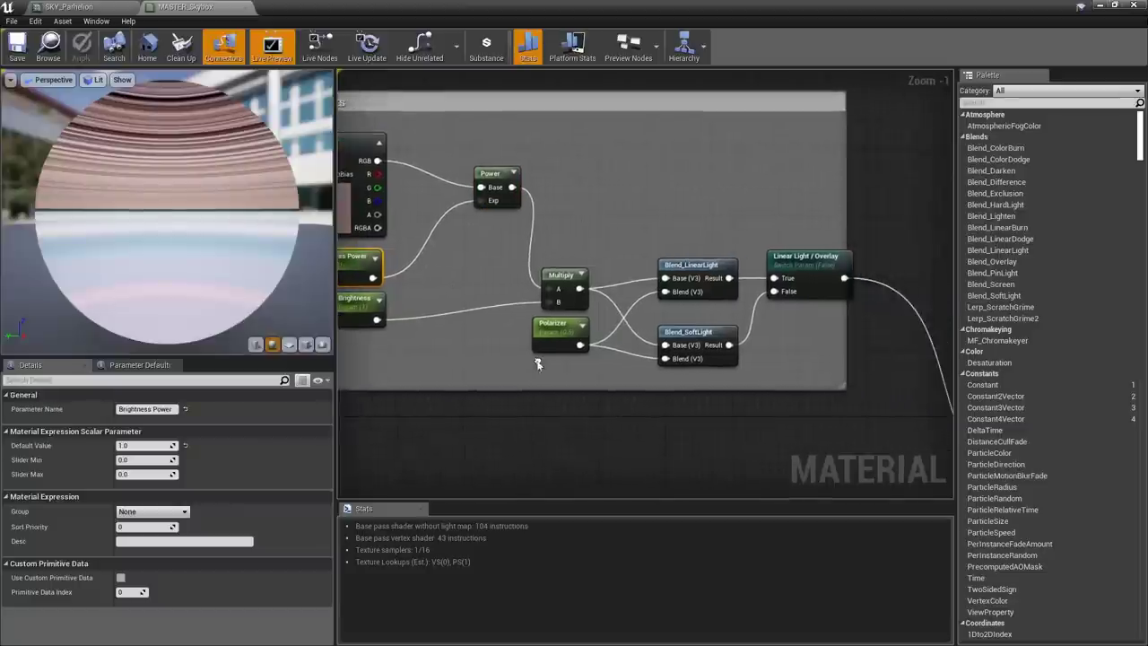
Inspect the Linear Light / Overlay switch and the Polarizer parameter feeding the two blend nodes
left_click(805, 267)
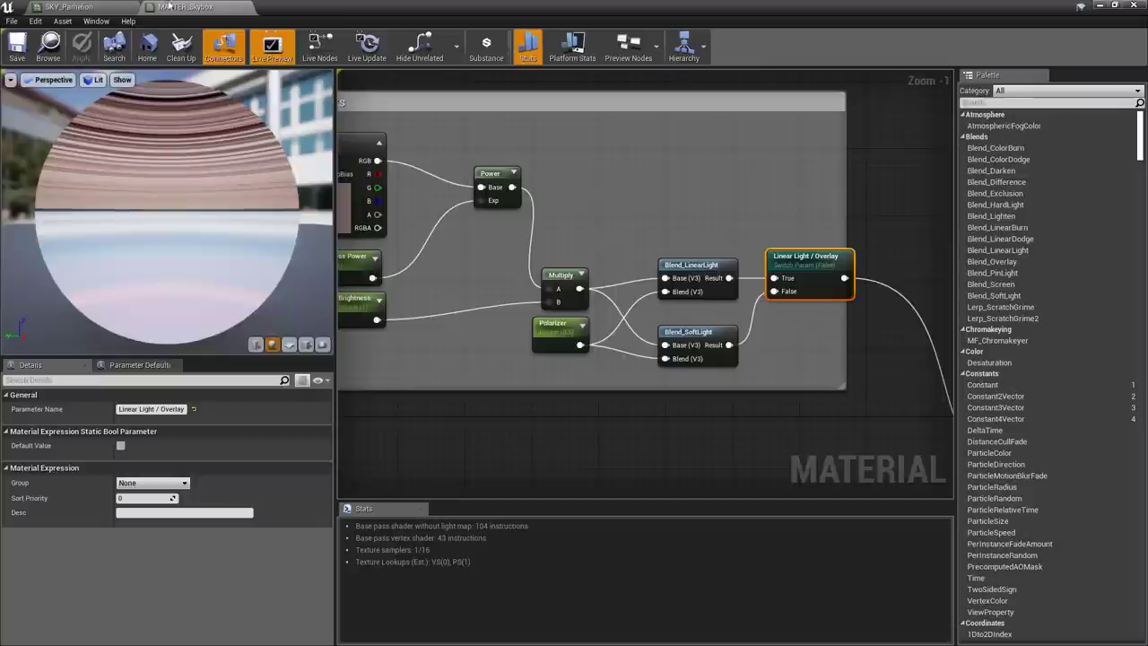
right_click_drag(679, 332, 614, 292)
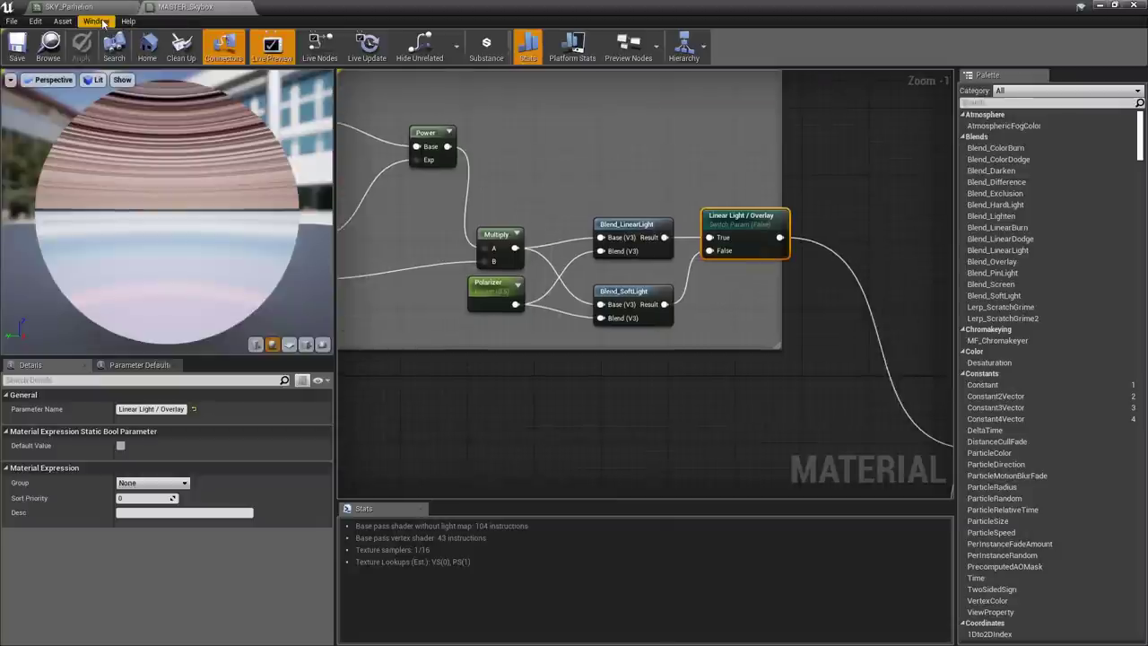
left_click(504, 295)
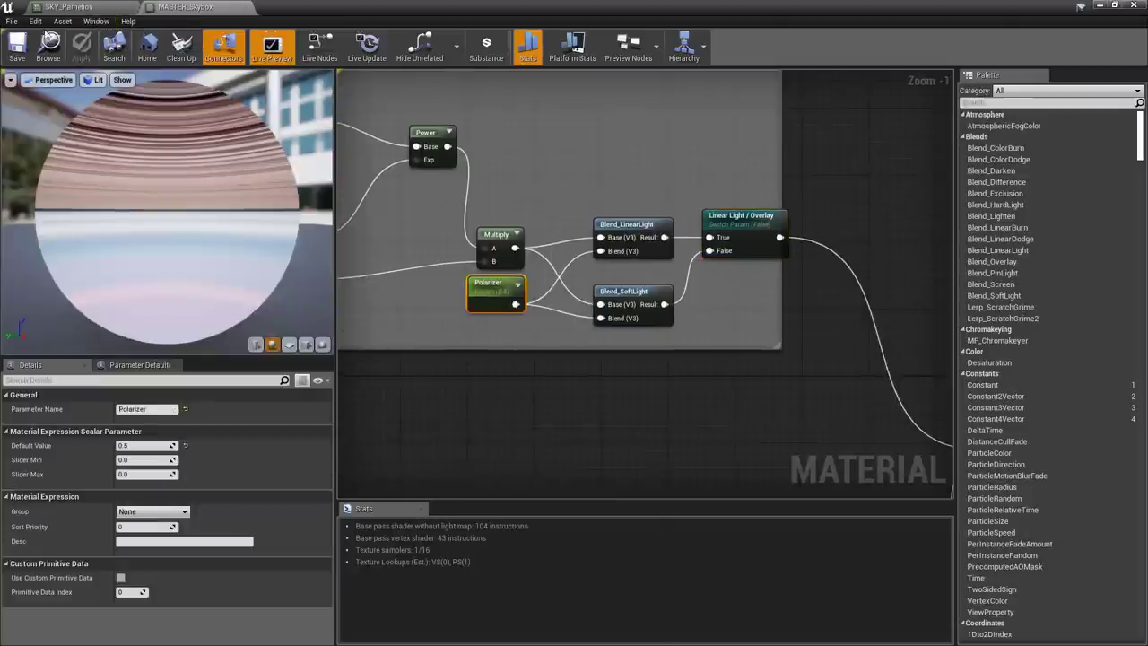
Return to the SKY_Parhelion instance and examine its sunset horizon up close in the preview
left_click(63, 11)
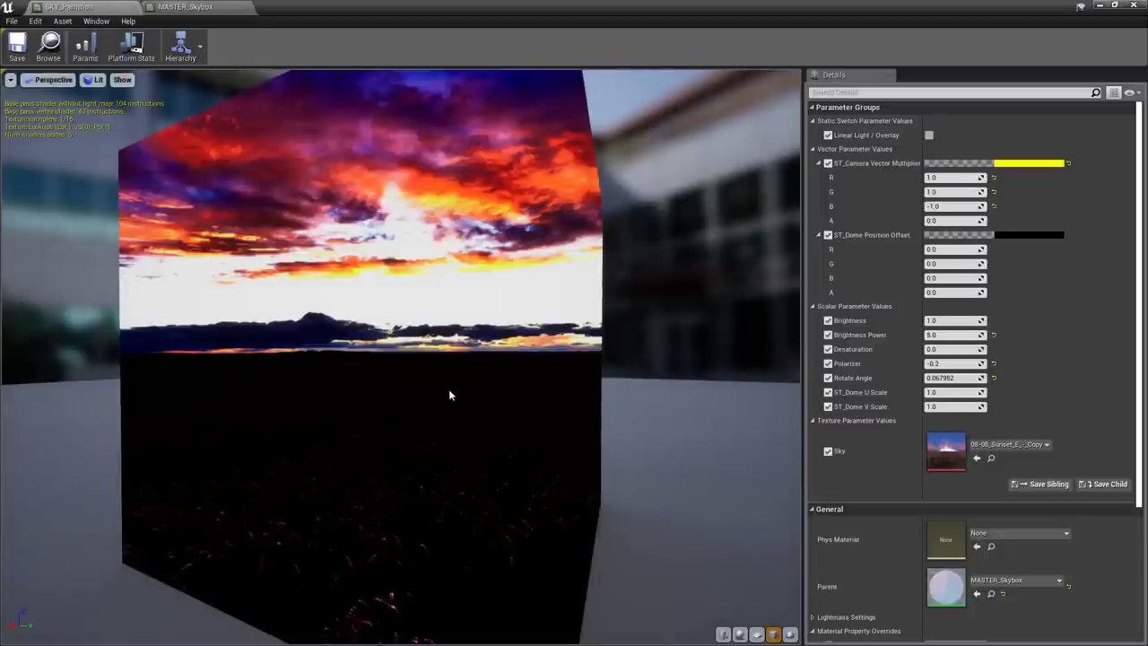
left_click_drag(450, 394, 463, 386)
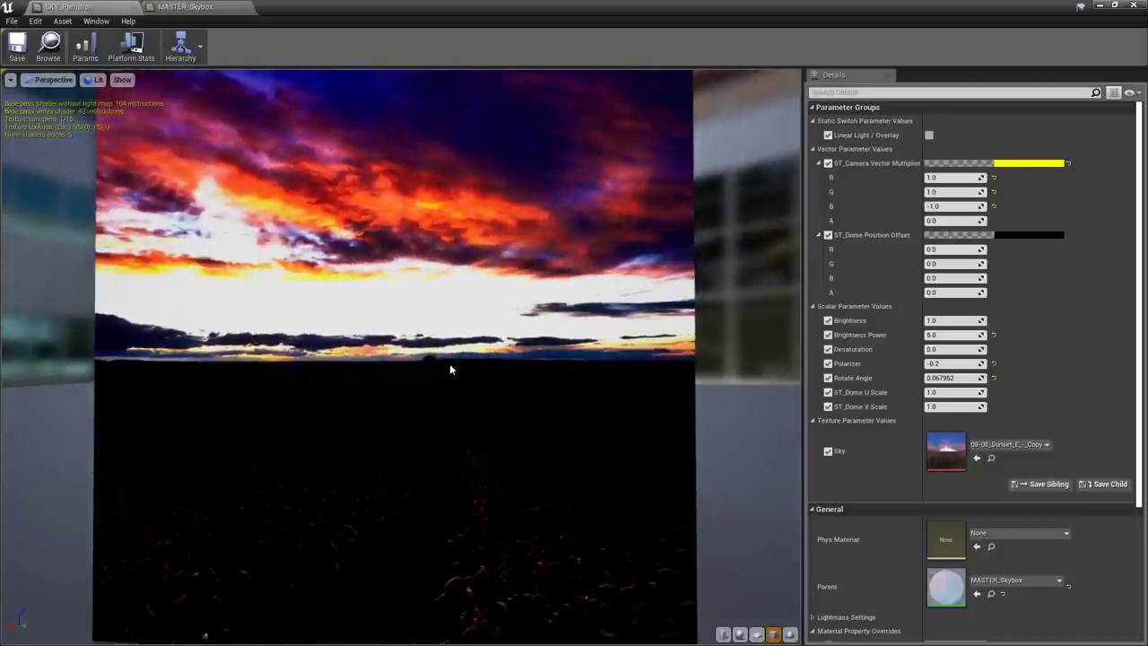
left_click_drag(441, 356, 442, 325)
scroll(442, 330, "up", 5)
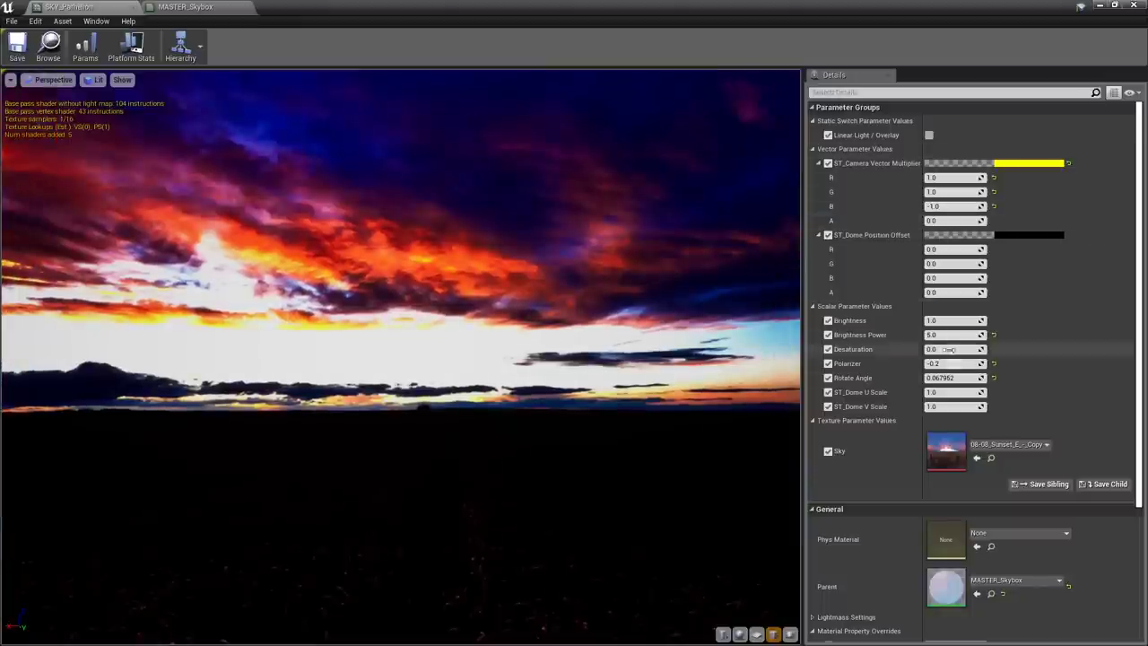
Set the sky instance's Polarizer to 0.0 and enable its Linear Light / Overlay switch
left_click(952, 363)
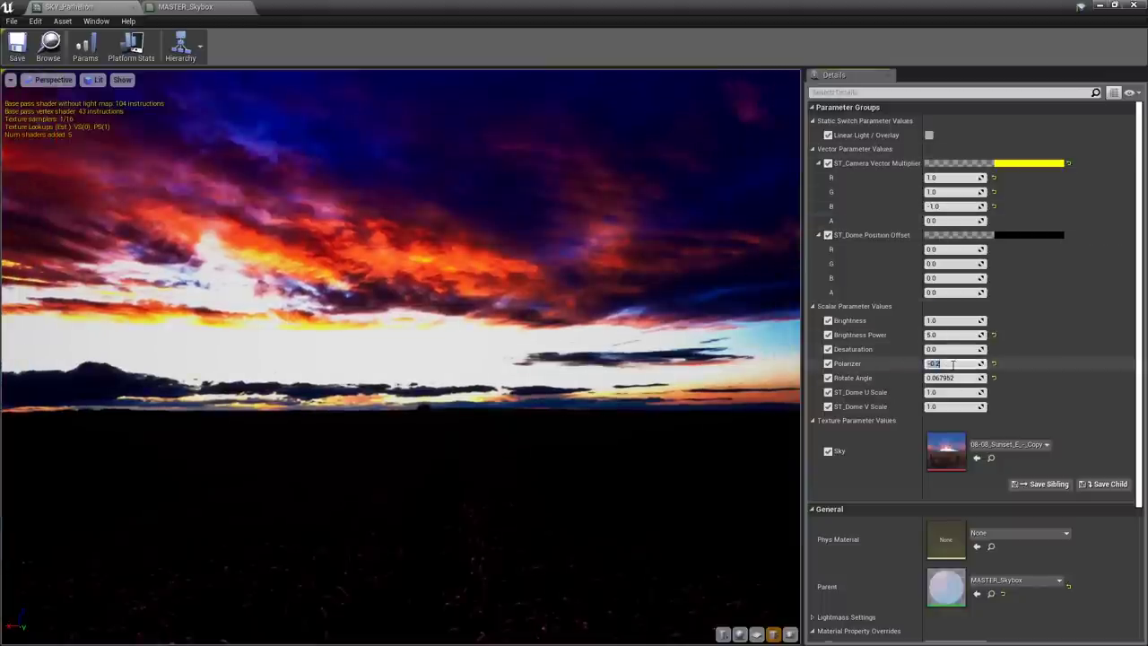
key("Return")
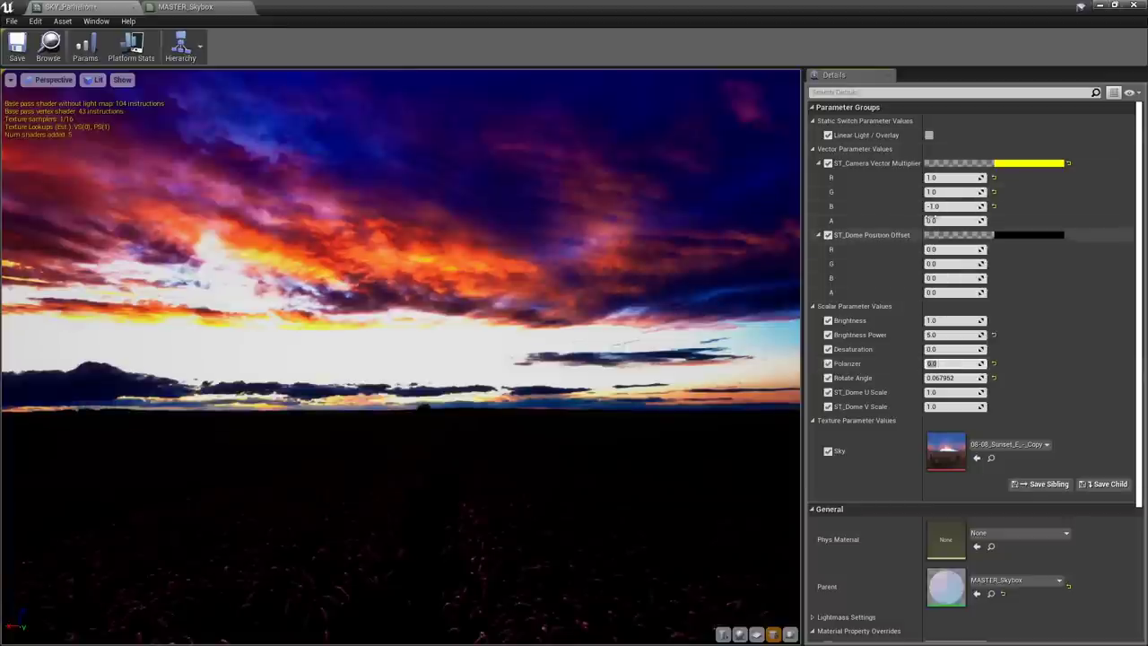
left_click(929, 135)
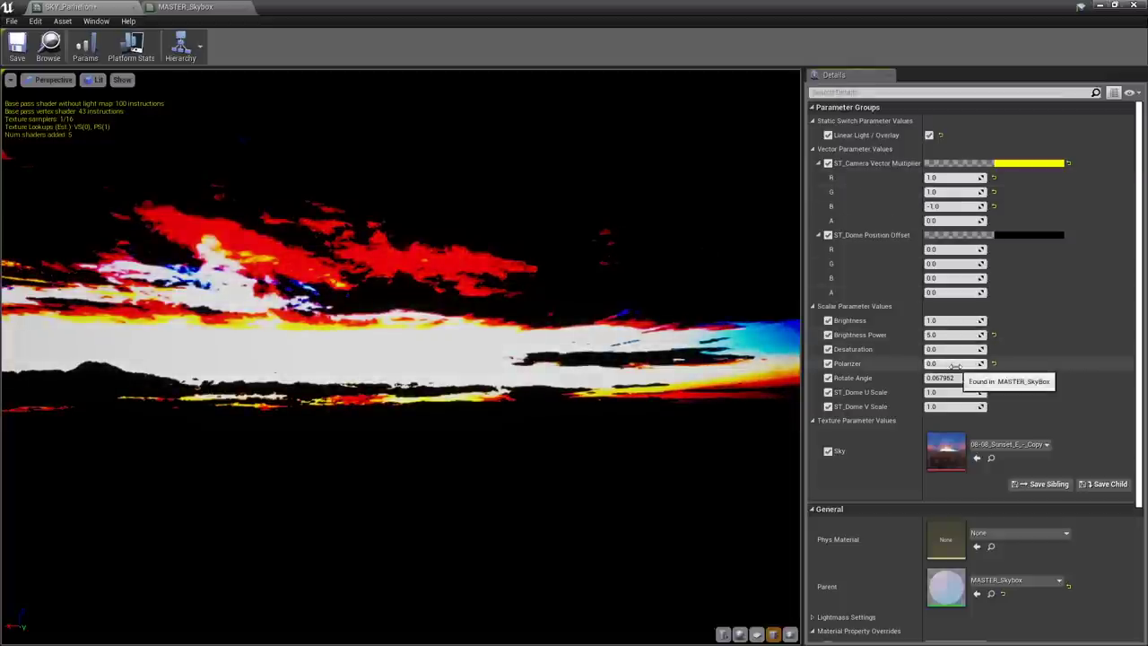
Try different Polarizer strengths with linear light blending, setting it to 0.25, and check the sky preview
mouse_move(955, 365)
left_mouse_down()
mouse_move(977, 365)
mouse_move(953, 365)
left_mouse_up()
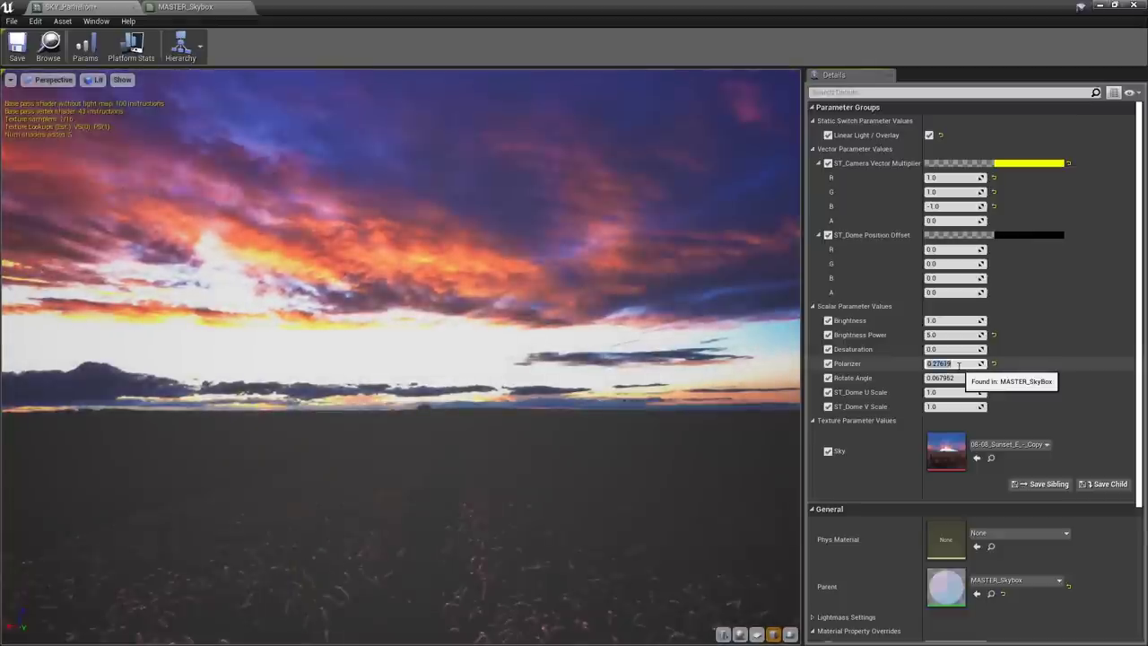
type("0.25")
key("Return")
left_click_drag(574, 310, 648, 337)
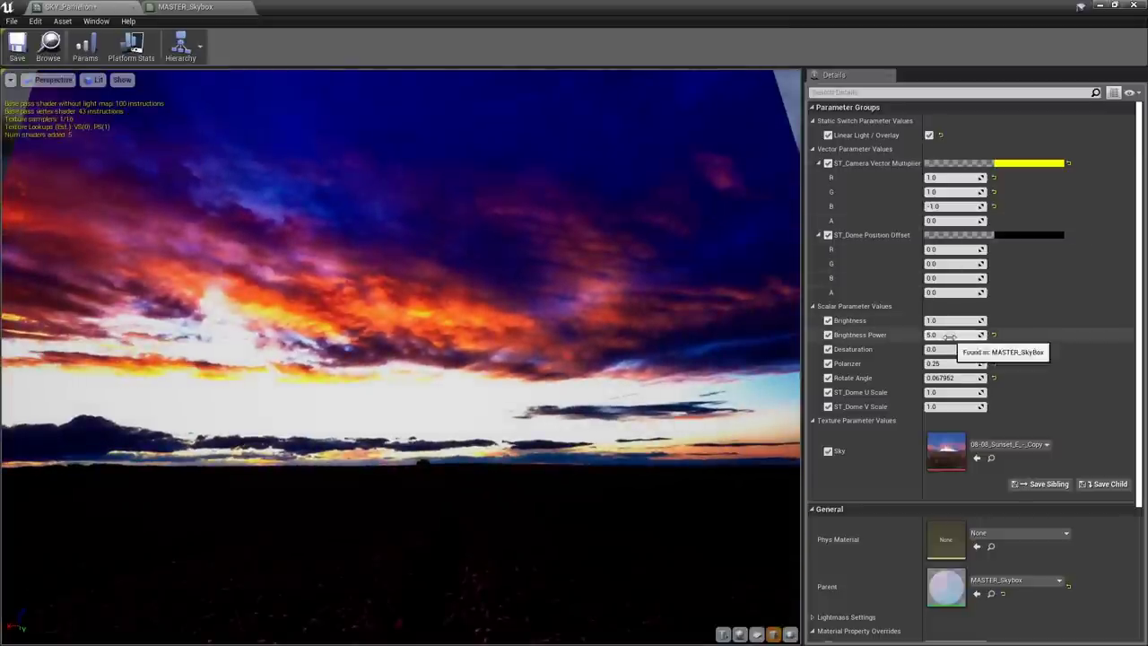
Compare the sky with Brightness Power at 1.0 and at higher values, ending at 5.0
key("Return")
left_click_drag(714, 375, 672, 375)
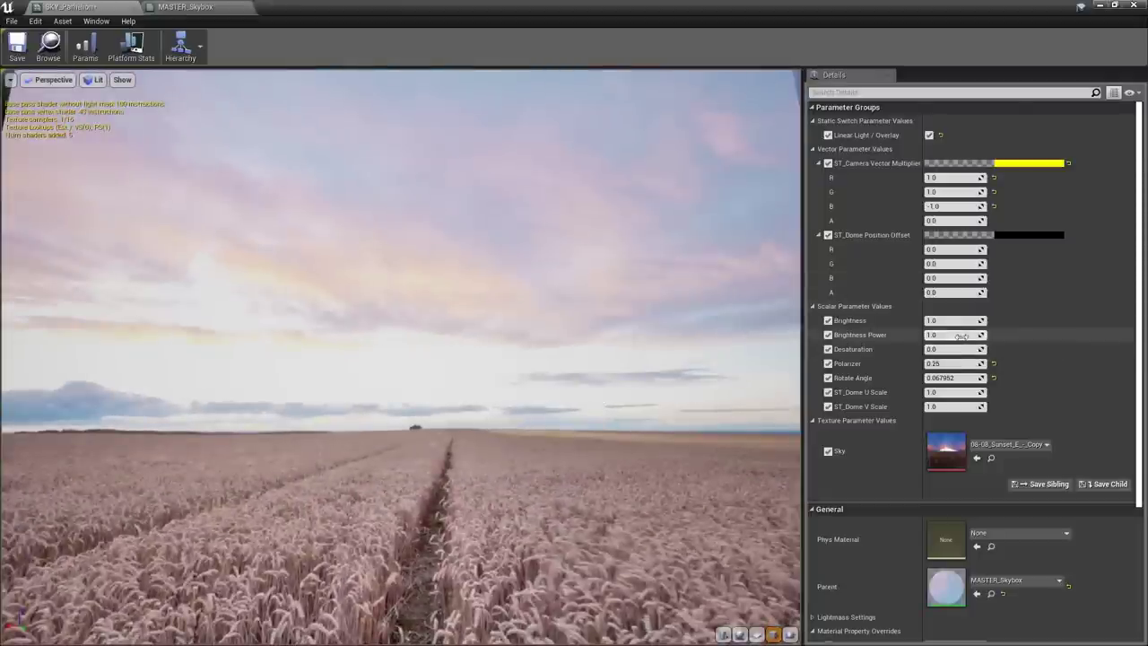
left_click_drag(932, 335, 964, 336)
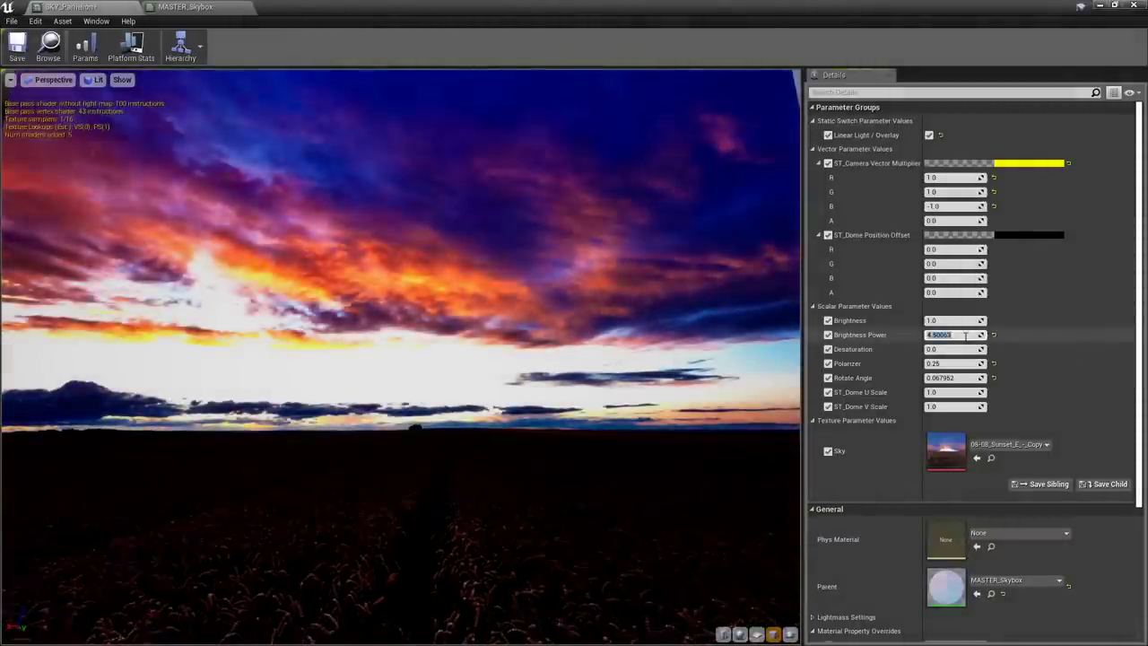
key("Return")
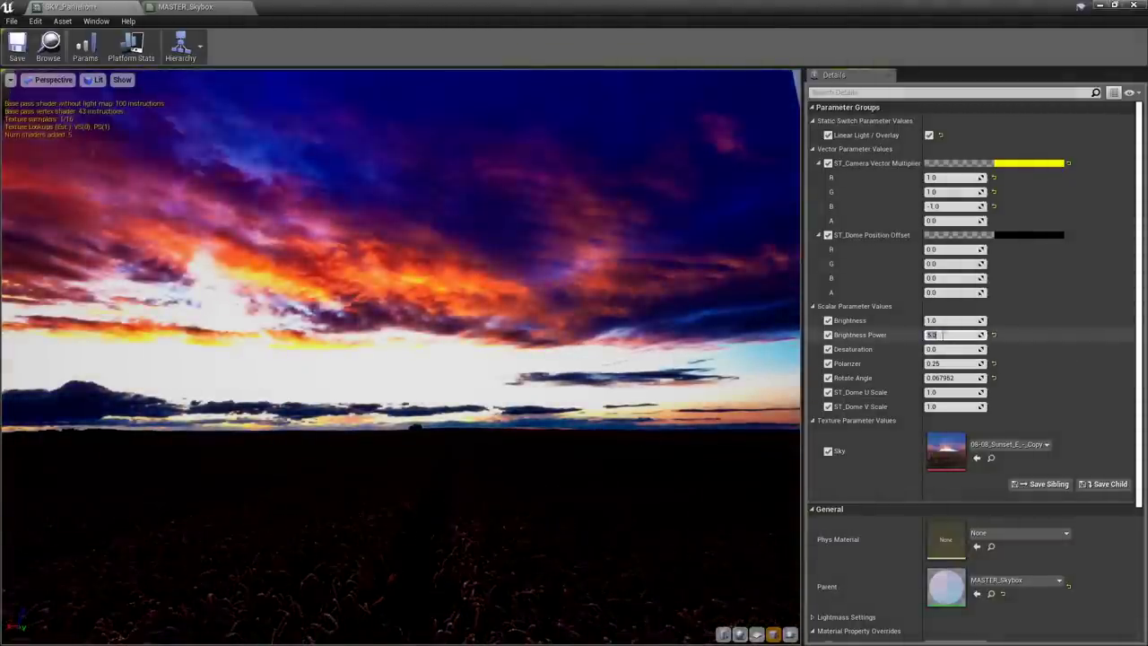
Turn off Linear Light / Overlay and adjust the Polarizer through 0 to about -0.086
mouse_move(952, 360)
left_mouse_down()
mouse_move(972, 359)
mouse_move(956, 360)
left_mouse_up()
left_click(952, 361)
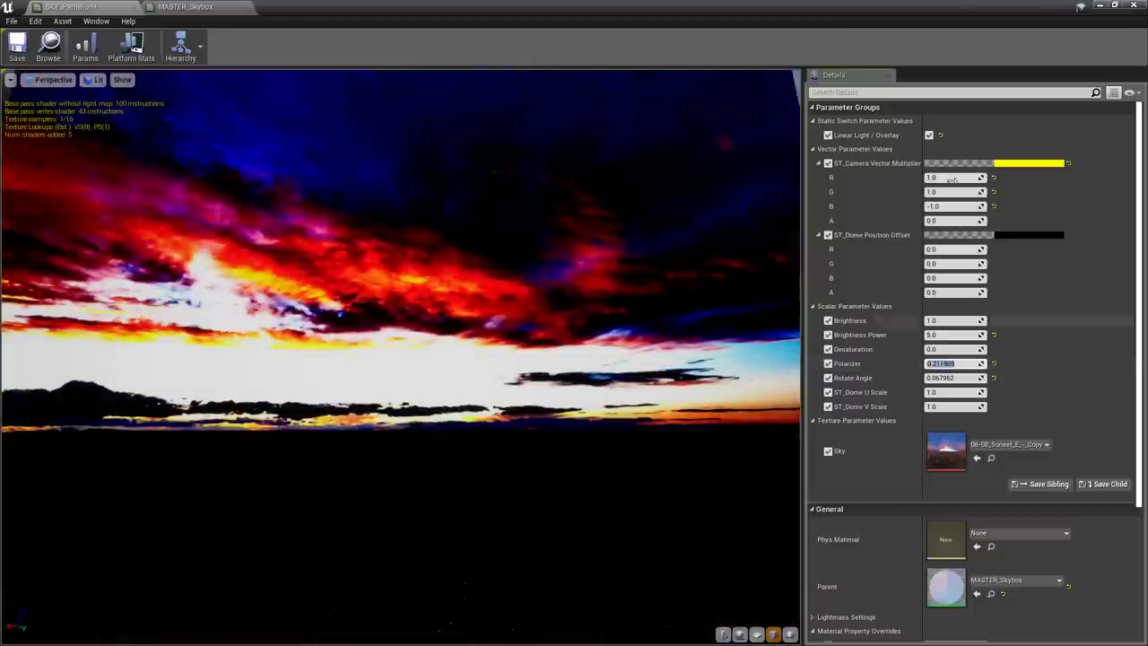
left_click(929, 136)
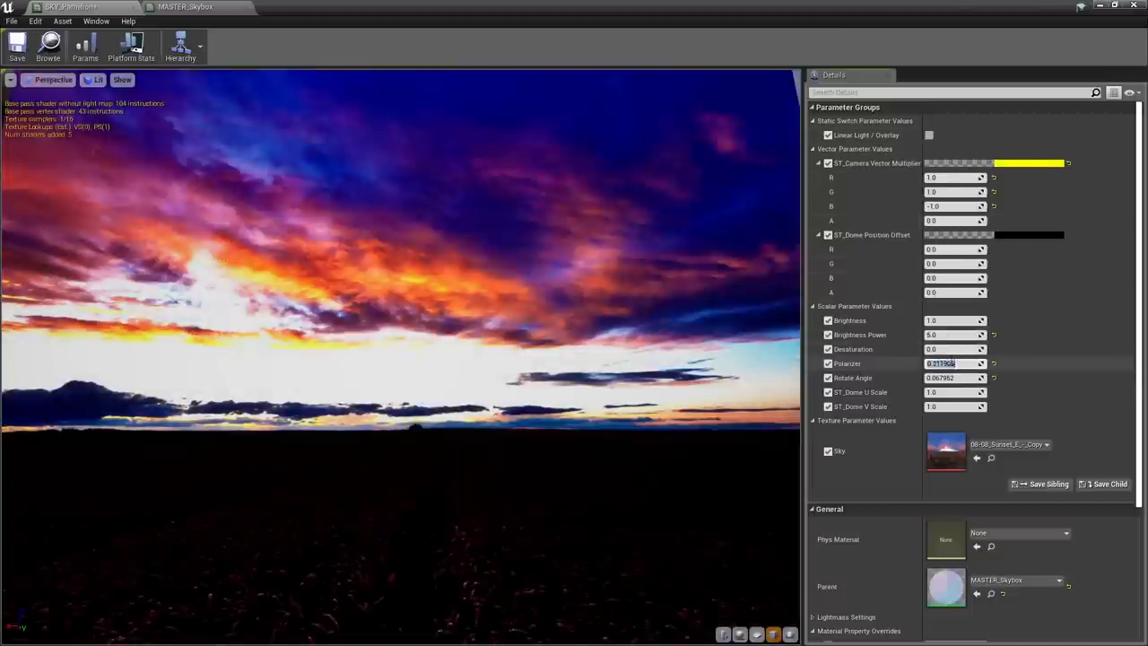
type("0")
key("Return")
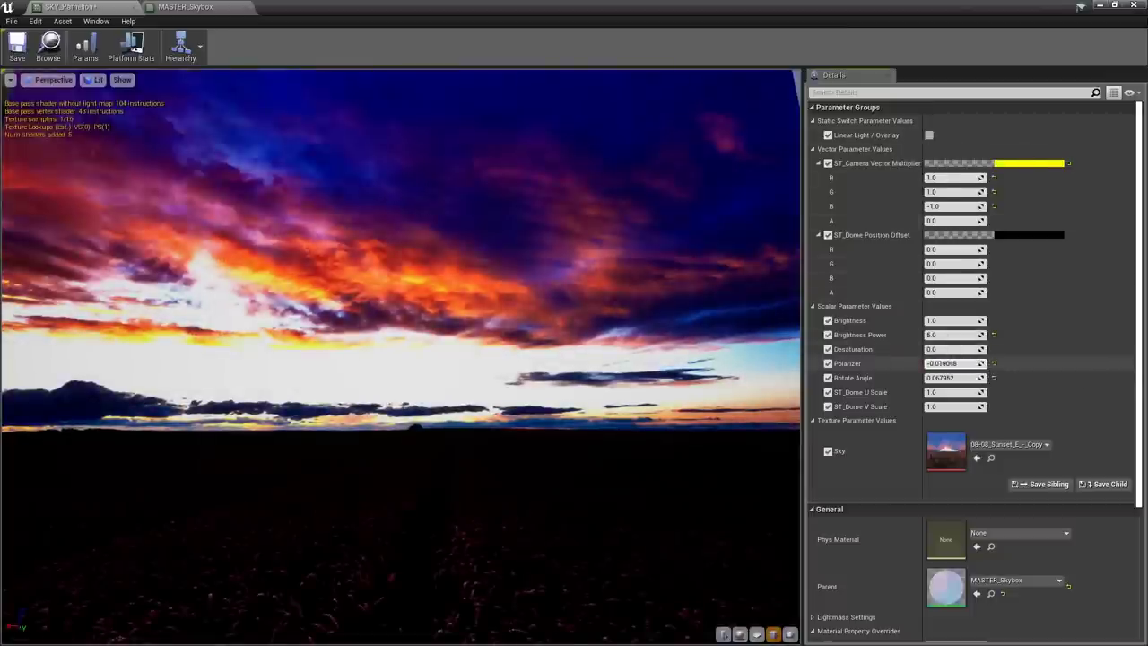
left_click_drag(952, 363, 951, 363)
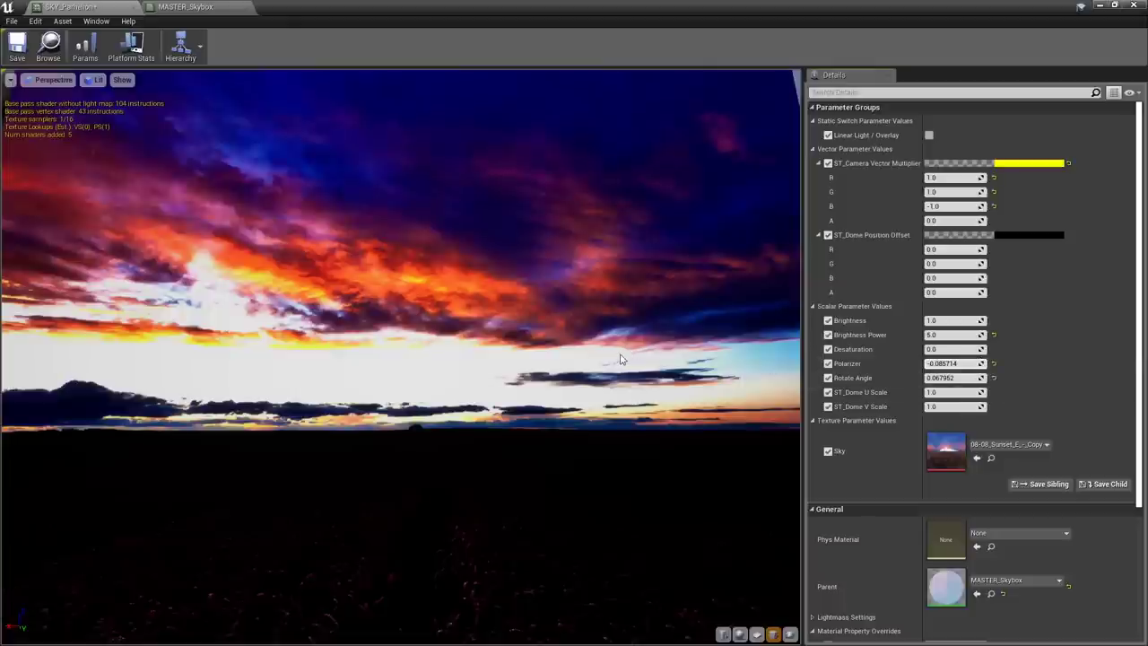
Inspect the sky material's preview and check the same sky above the level's walls and garden
mouse_move(591, 369)
right_mouse_down()
mouse_move(592, 296)
mouse_move(583, 363)
right_mouse_up()
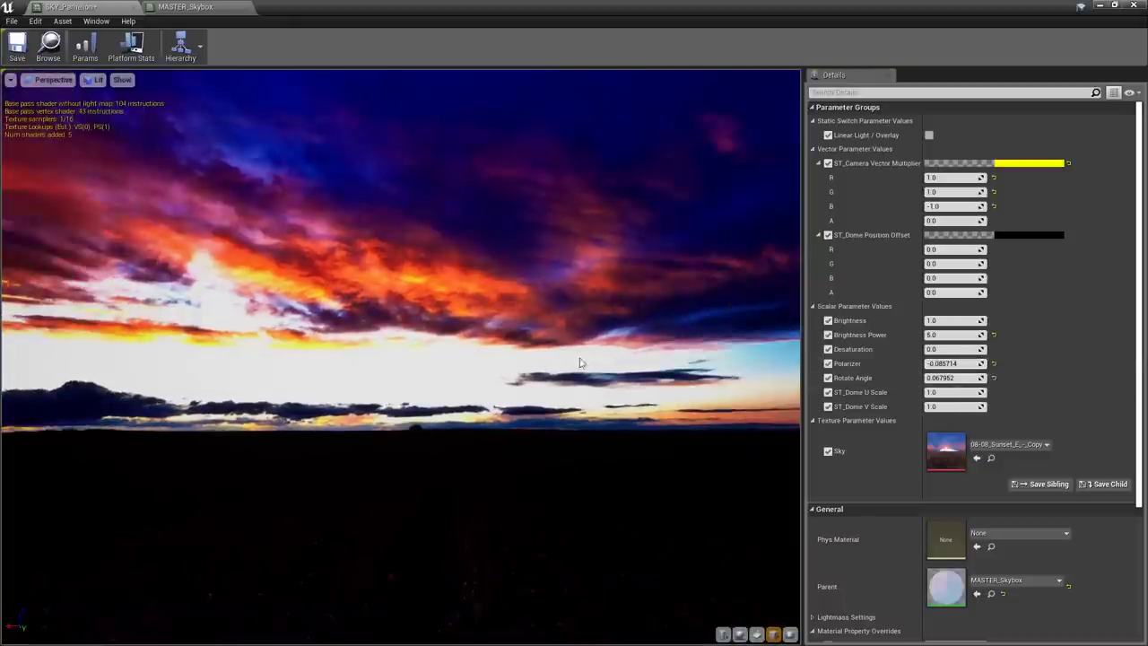
left_click_drag(583, 363, 678, 357)
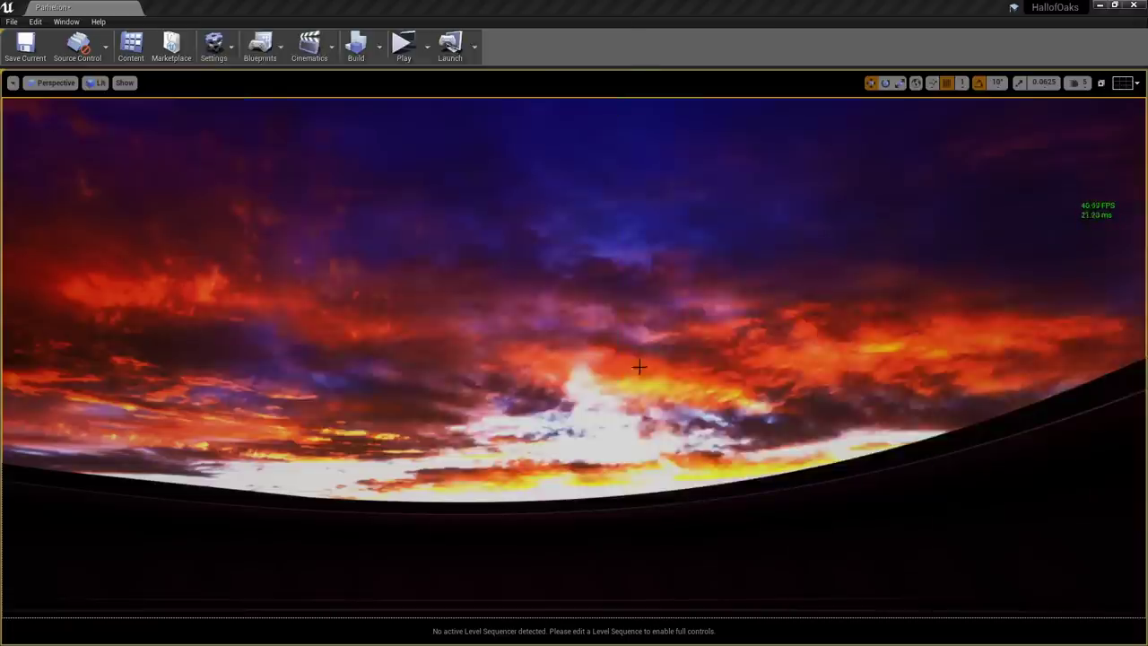
right_click_drag(639, 367, 762, 457)
right_click_drag(574, 359, 444, 354)
key("w")
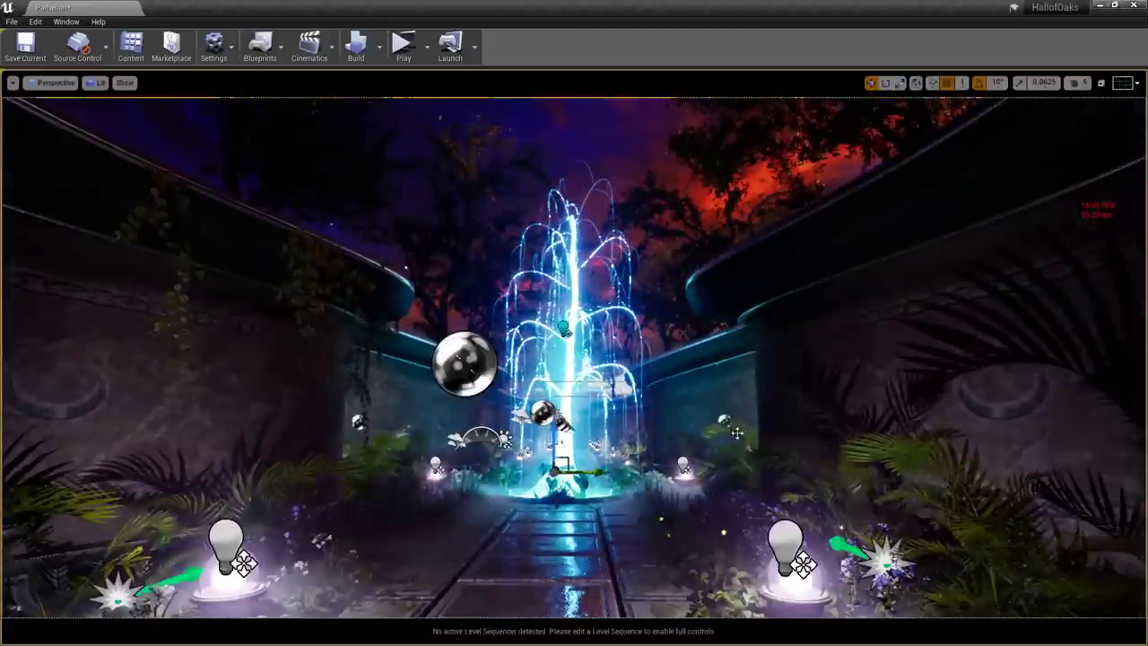
Hide the editor icons in the level viewport and view the fountain path against the sky
key("g")
key("s")
right_click_drag(574, 359, 610, 327)
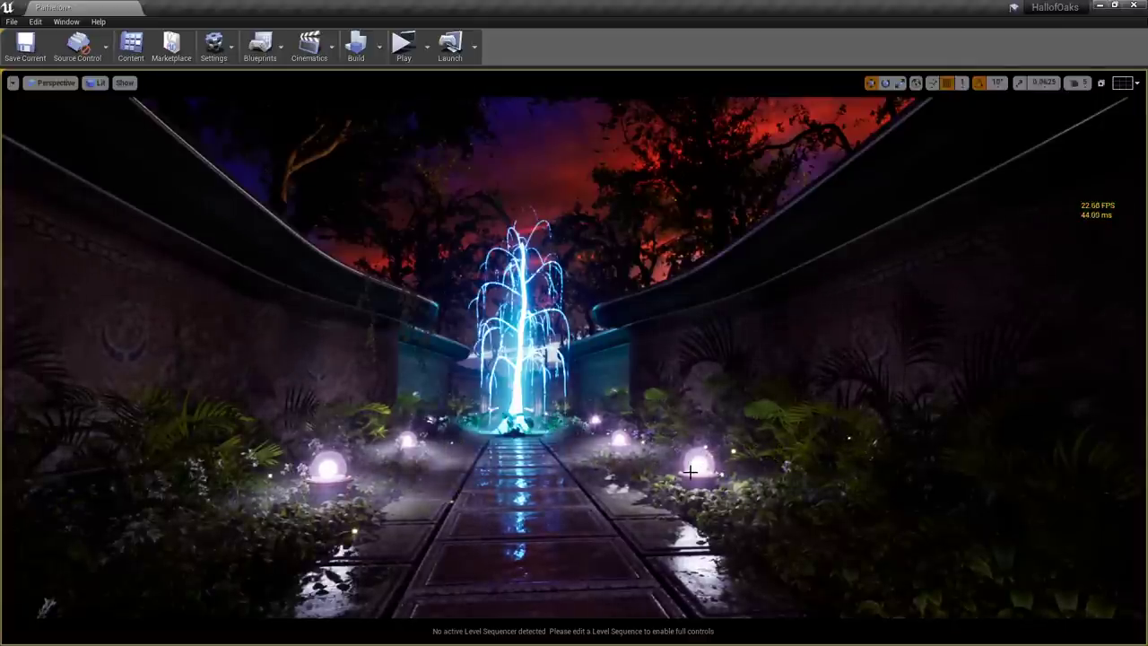
right_click_drag(624, 434, 606, 412)
key("s")
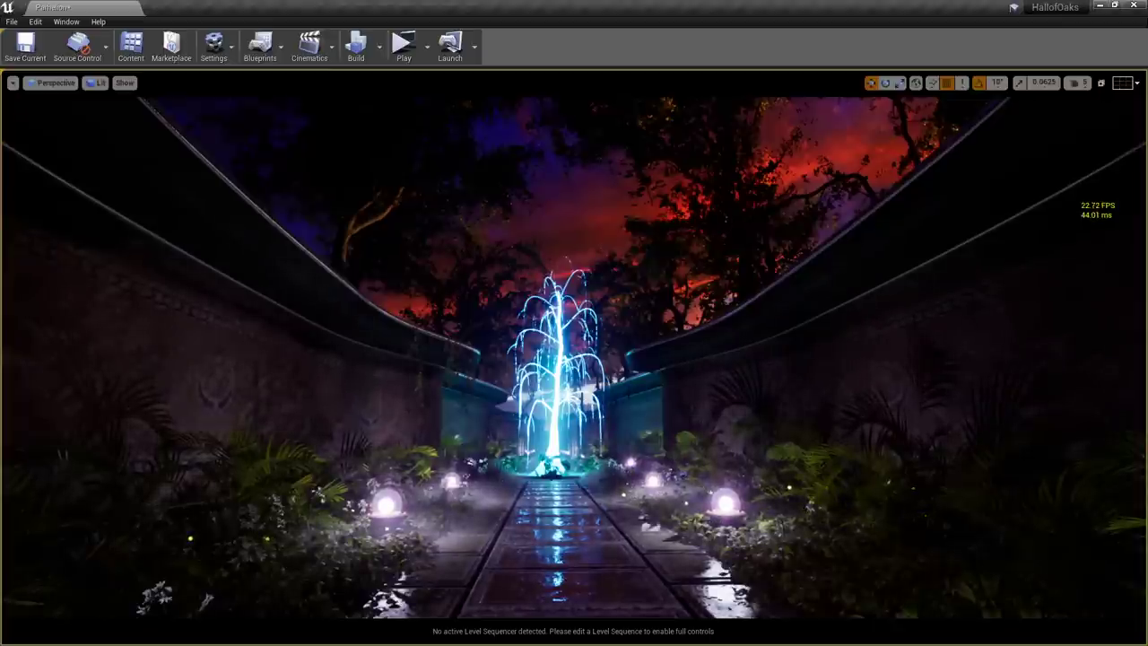
mouse_move(627, 402)
right_mouse_down()
mouse_move(627, 436)
mouse_move(626, 402)
right_mouse_up()
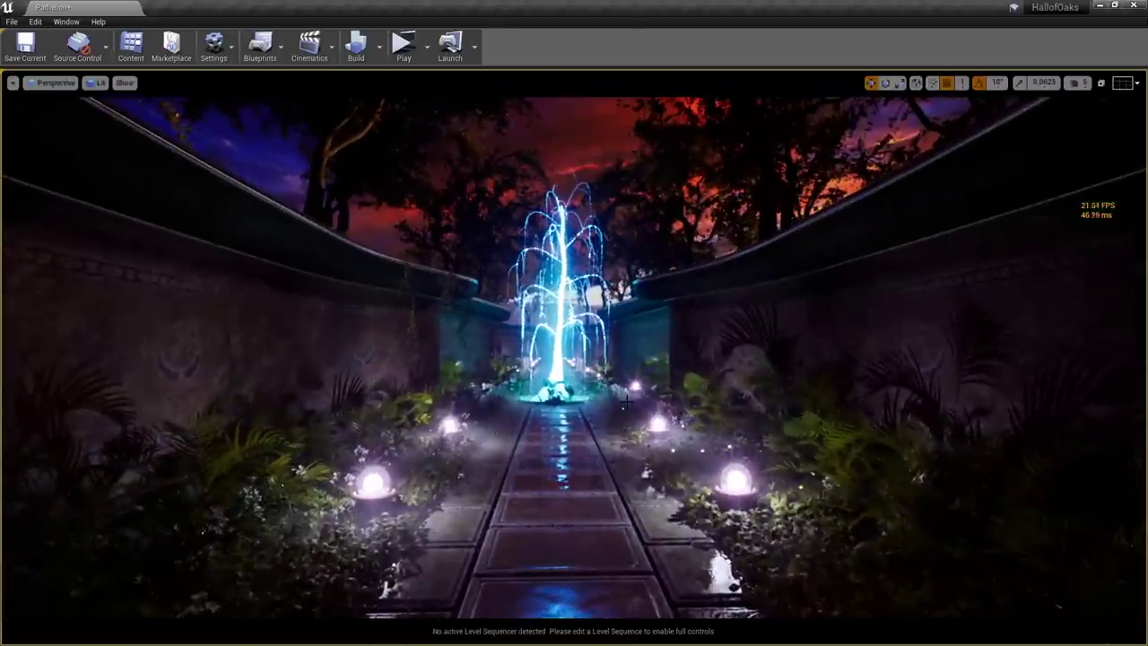
Locate the asset of a glowing lamp beside the path and open its PREFAB_FloatingLamp blueprint
left_click(738, 478)
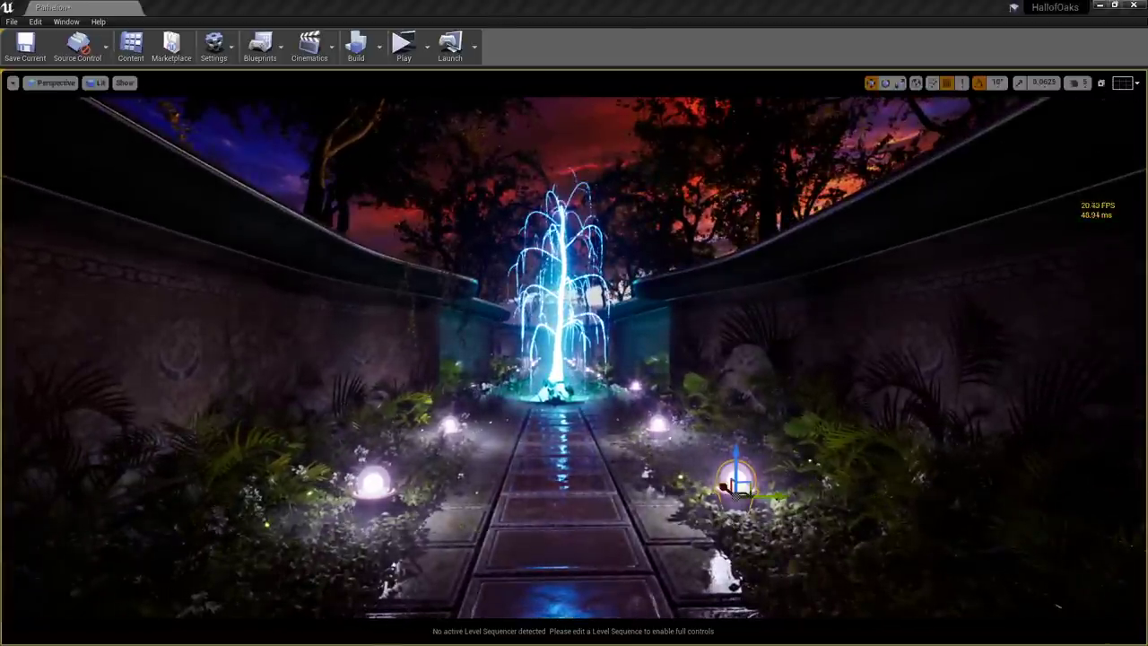
left_click_drag(0, 151, 0, 157)
double_click(568, 350)
left_click(407, 414)
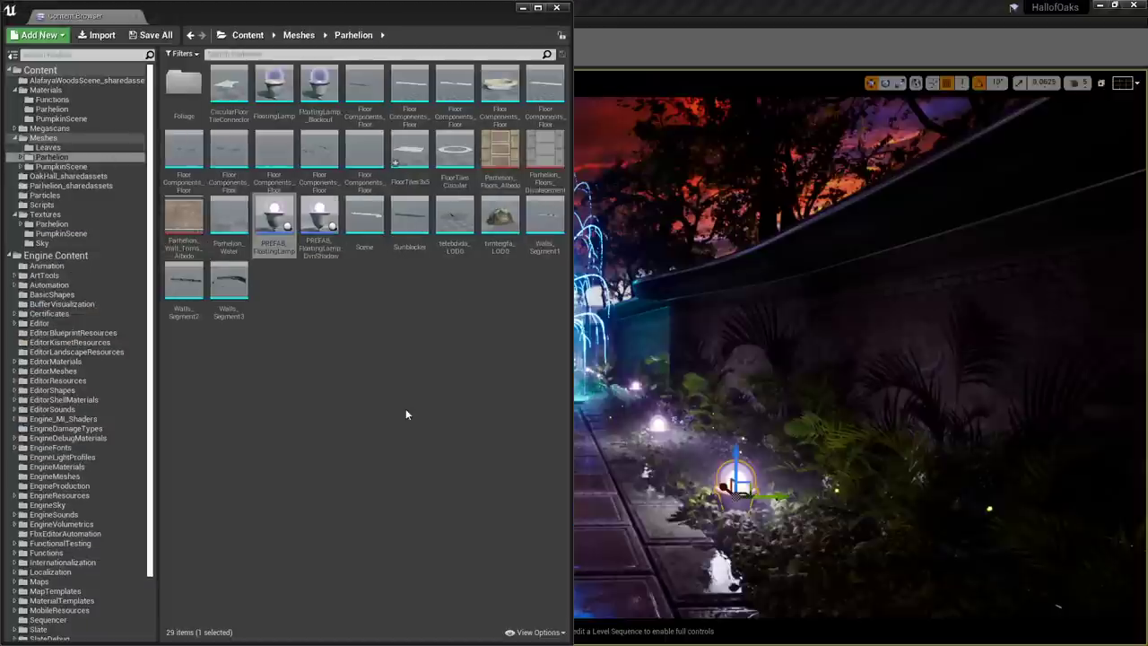
left_click_drag(444, 17, 0, 36)
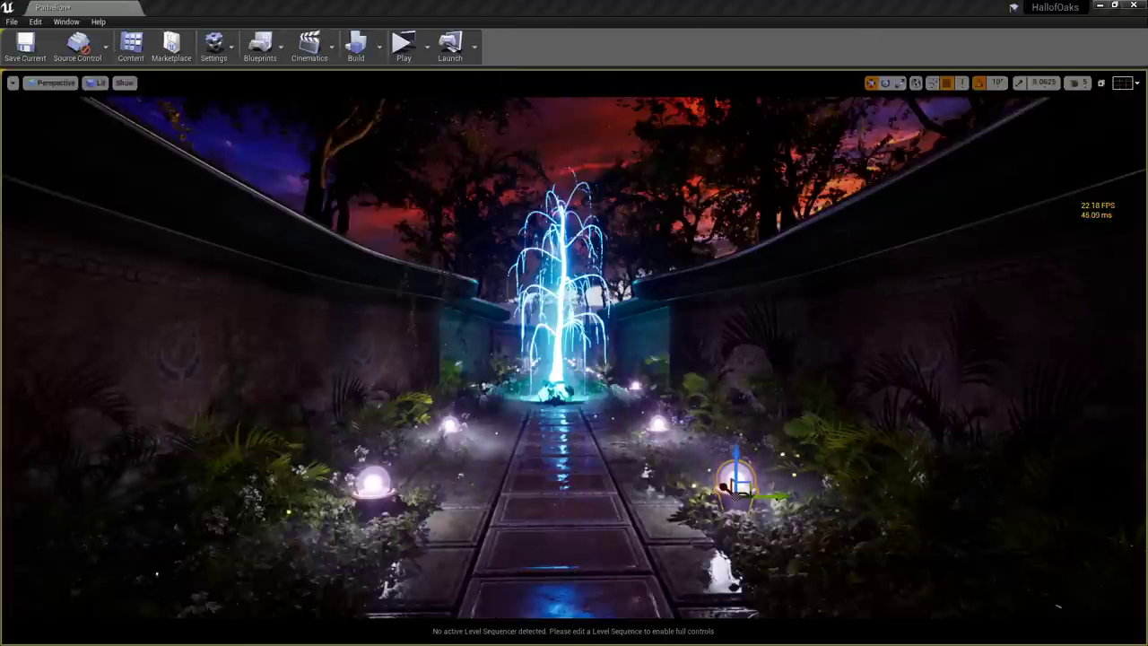
left_click_drag(1147, 269, 532, 3)
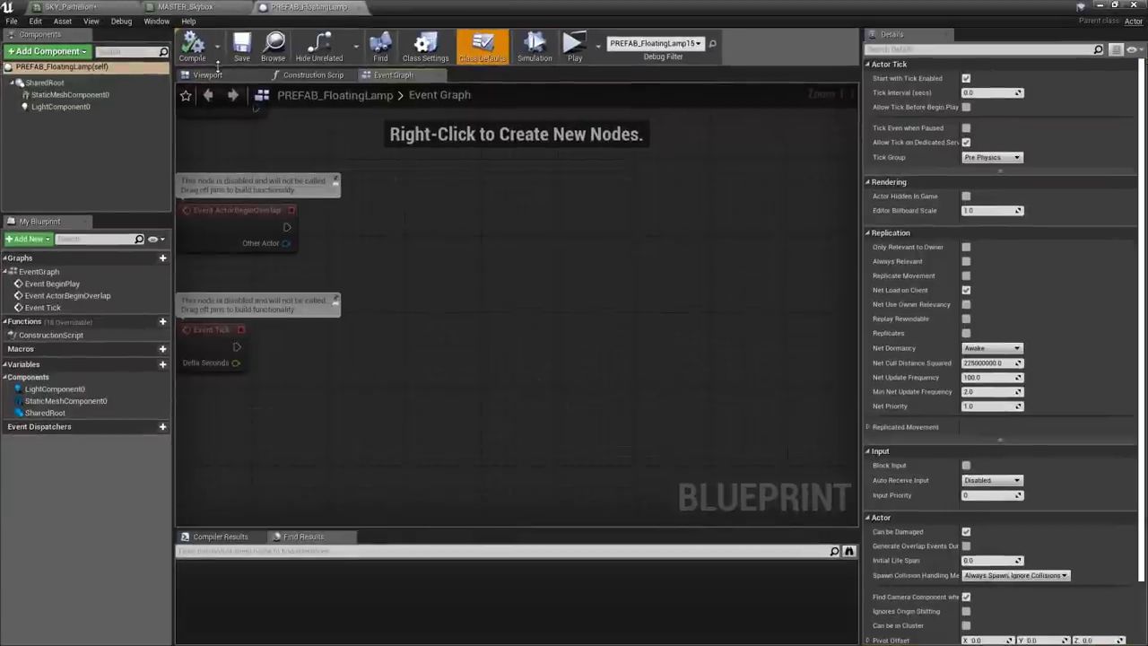
Show the floating lamp blueprint's 3D preview and inspect the light settings of LightComponent0
left_click(208, 75)
left_click(60, 107)
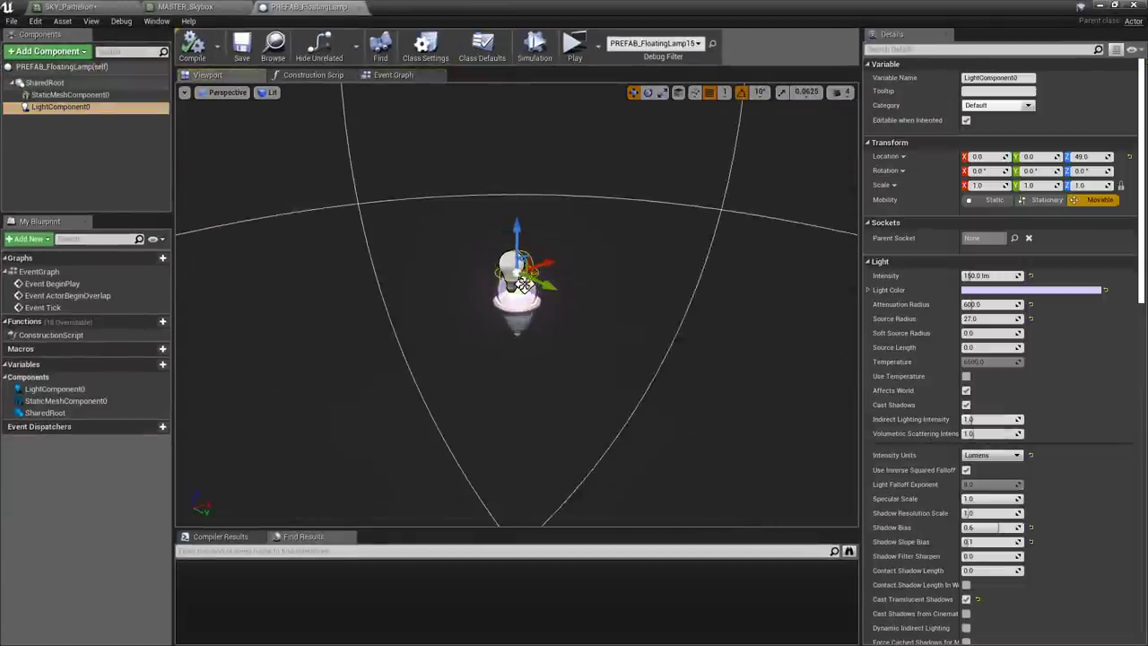
left_click_drag(523, 284, 523, 283, "alt")
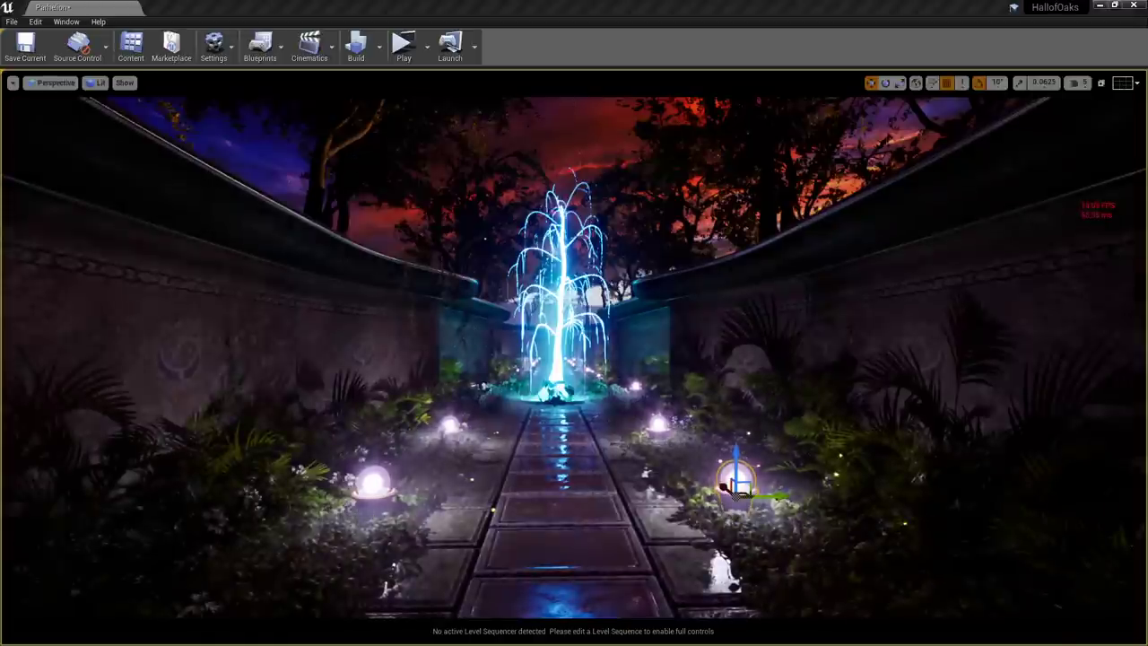
Highlight one tree behind the garden wall, clear the selection, and look along the path toward the fountain
left_click(743, 171)
right_click_drag(742, 171, 789, 100)
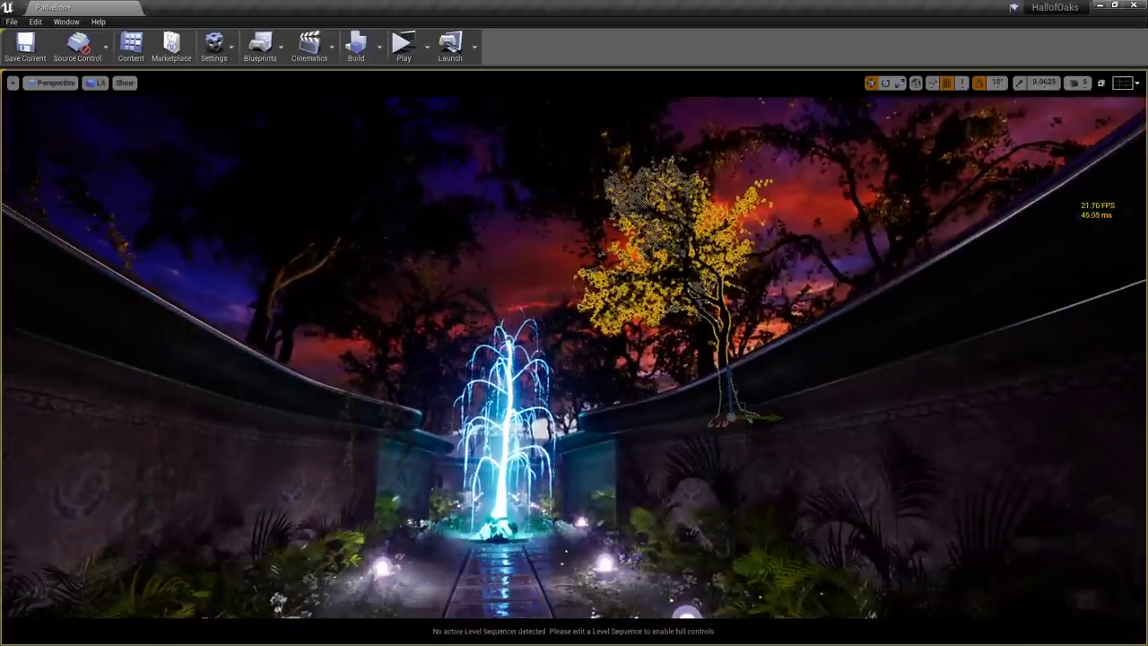
key("Escape")
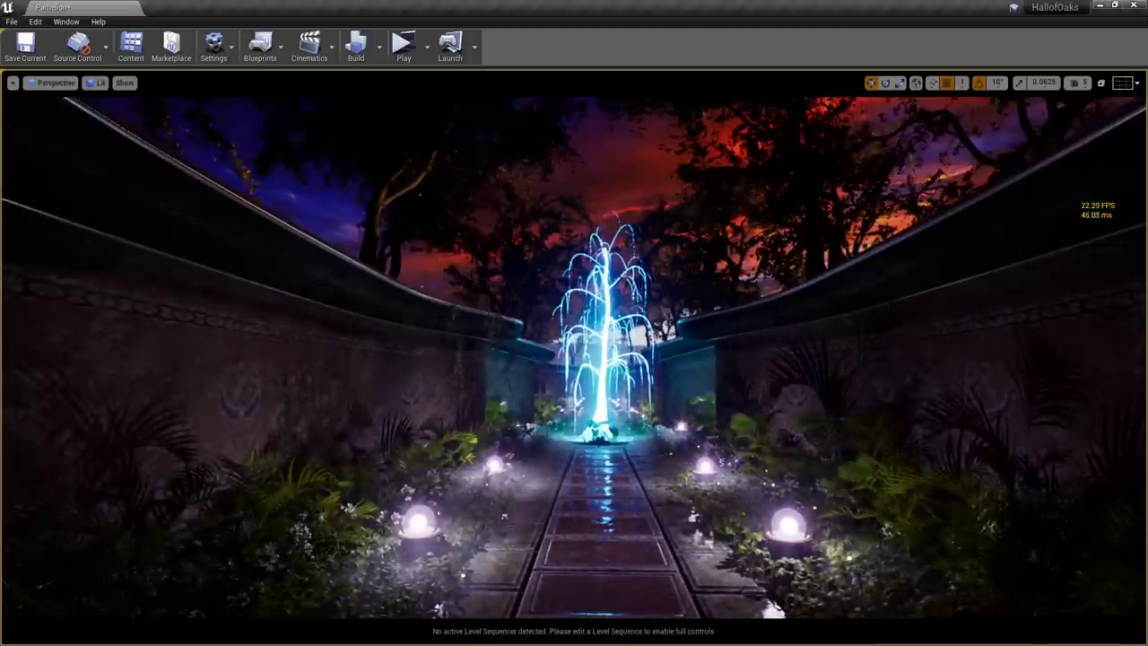
right_click_drag(661, 411, 659, 419)
key("w")
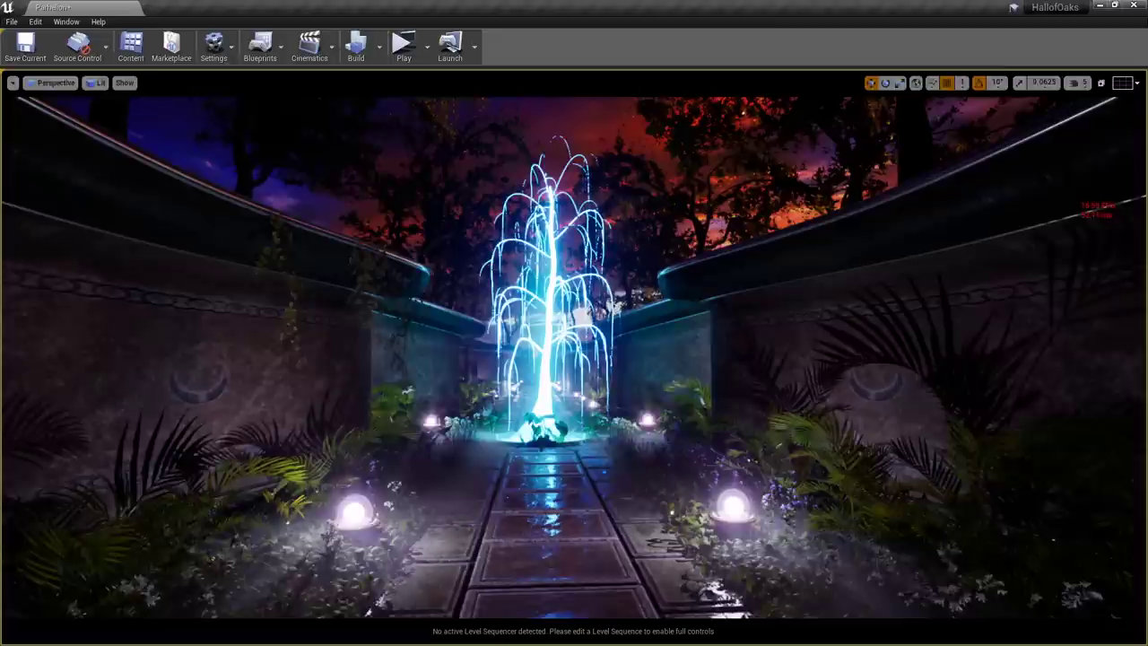
Select all the LiveOak tree actors together, undoing any accidental change of the selection
left_click_drag(1147, 154, 638, 106)
left_click(642, 295)
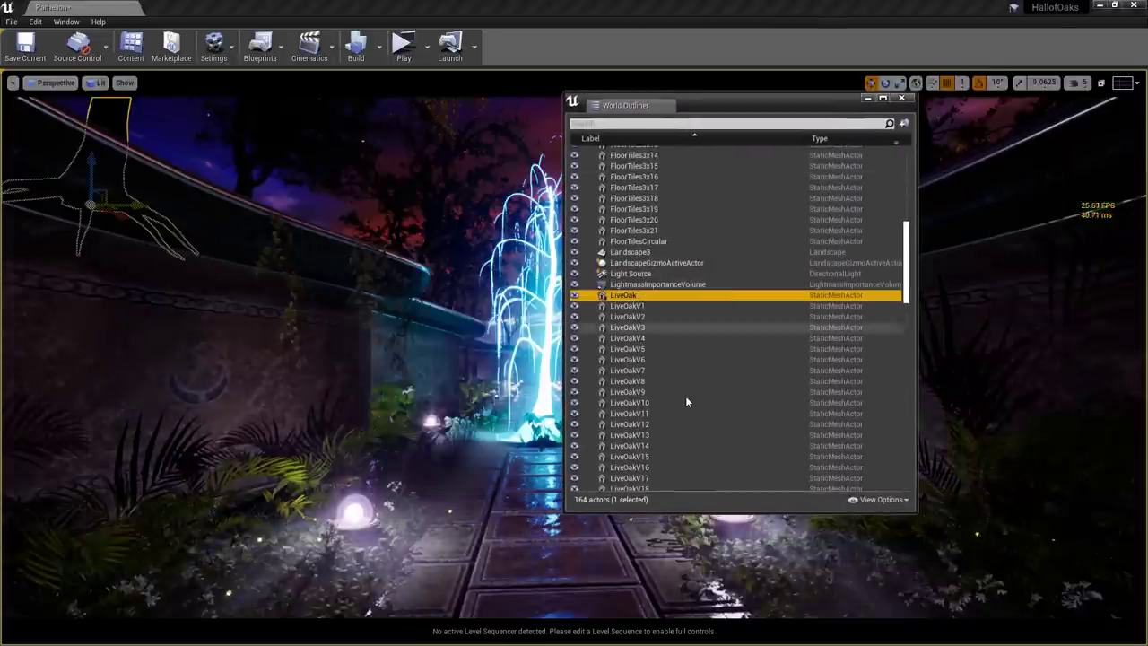
scroll(685, 396, "down", 8)
left_click(656, 436, "shift")
right_click_drag(489, 366, 494, 364)
left_click_drag(807, 97, 1147, 135)
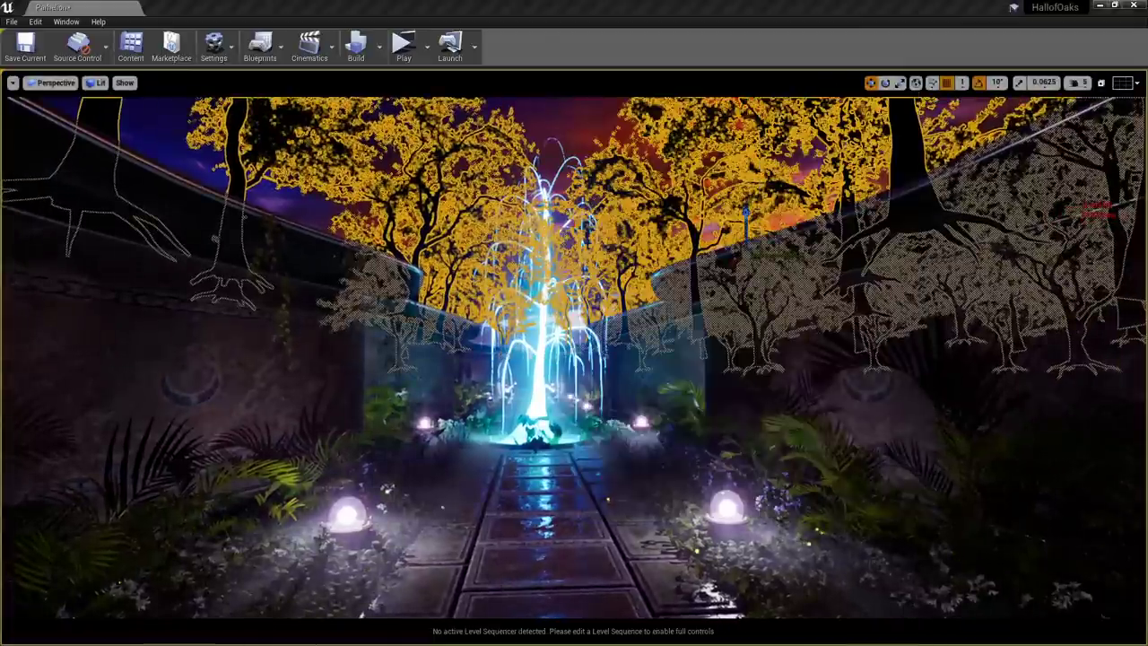
left_click(503, 460)
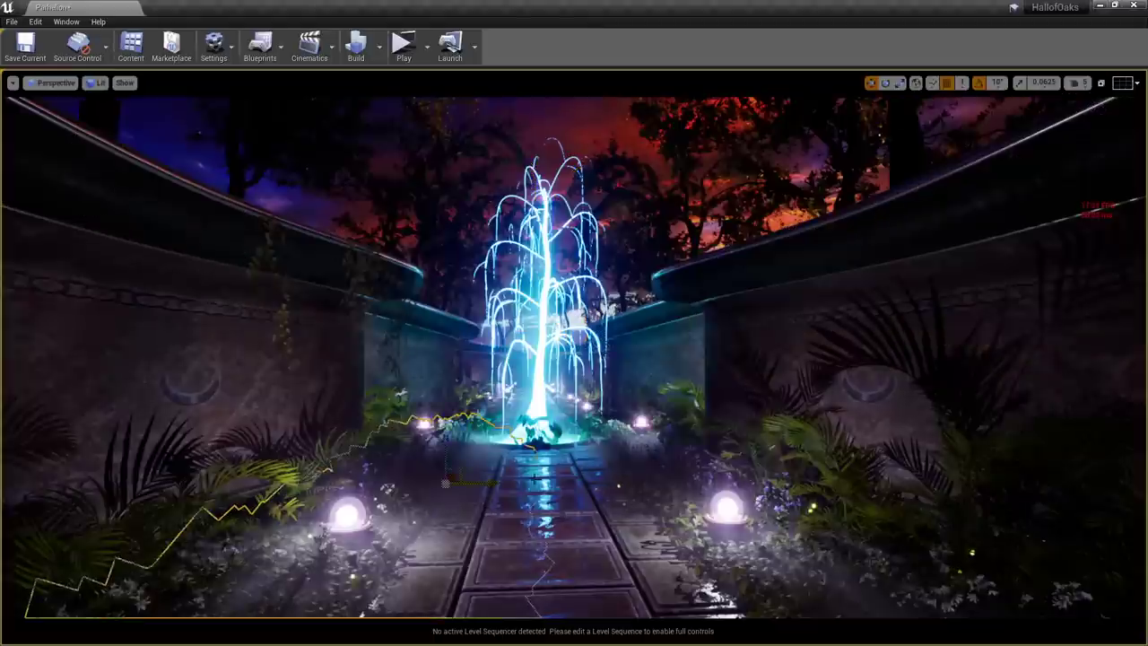
key("ctrl+z")
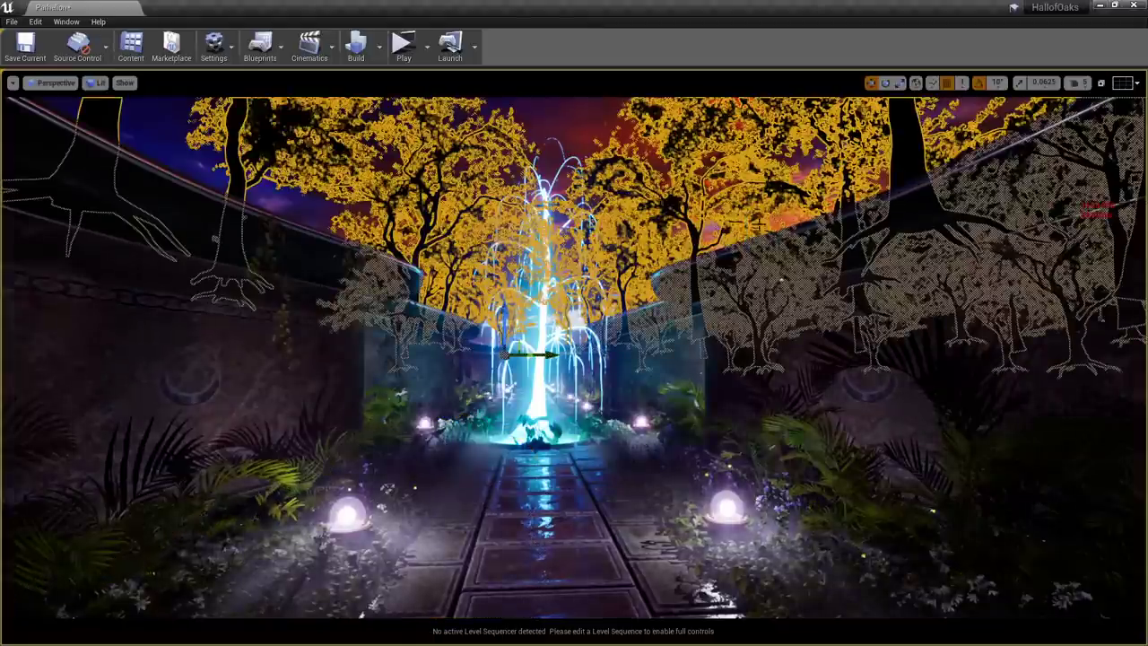
Delete the selected oak trees to compare the scene with an open sky, and undo the deletion
key("Delete")
key("s")
right_click_drag(759, 224, 762, 227)
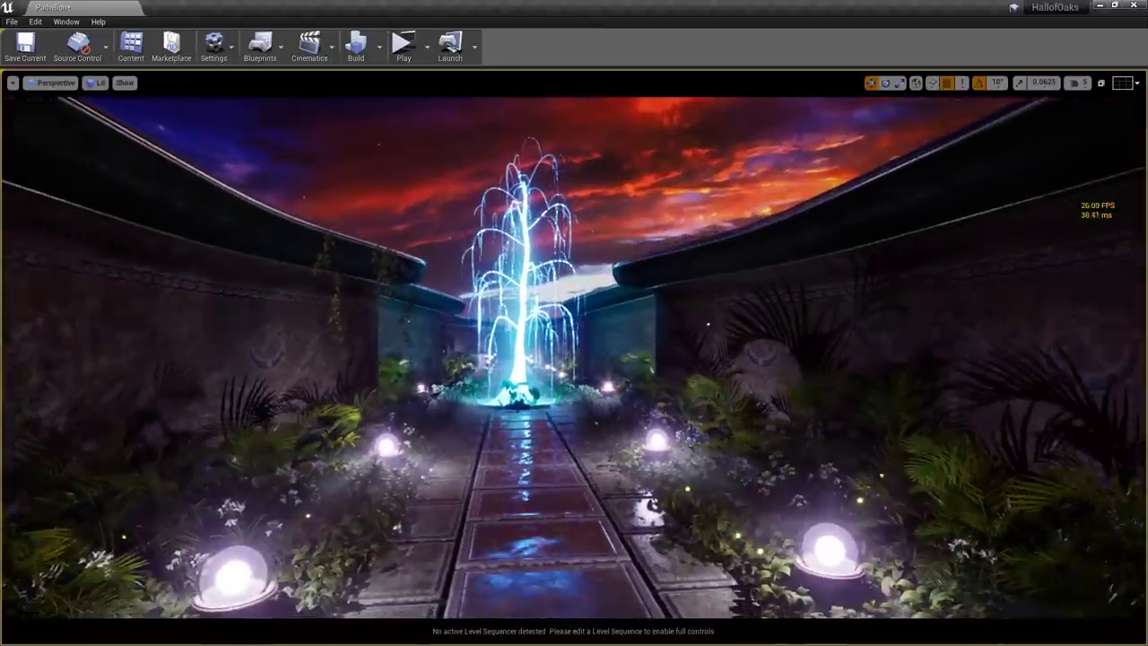
scroll(697, 425, "up", 3)
scroll(697, 425, "up", 4)
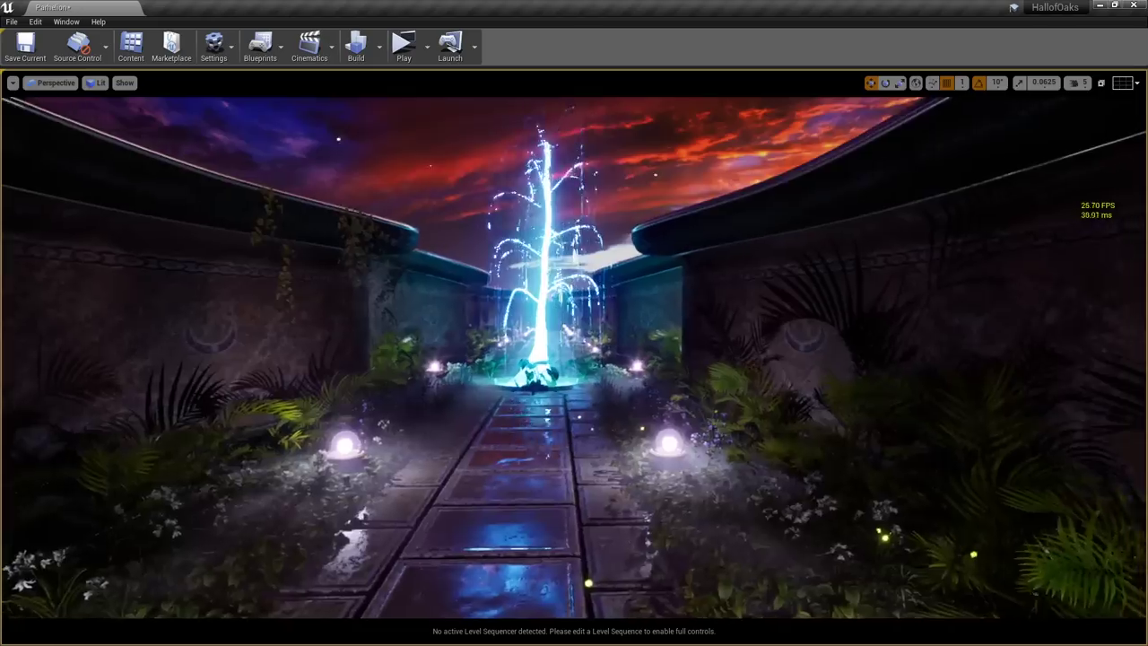
key("ctrl+z")
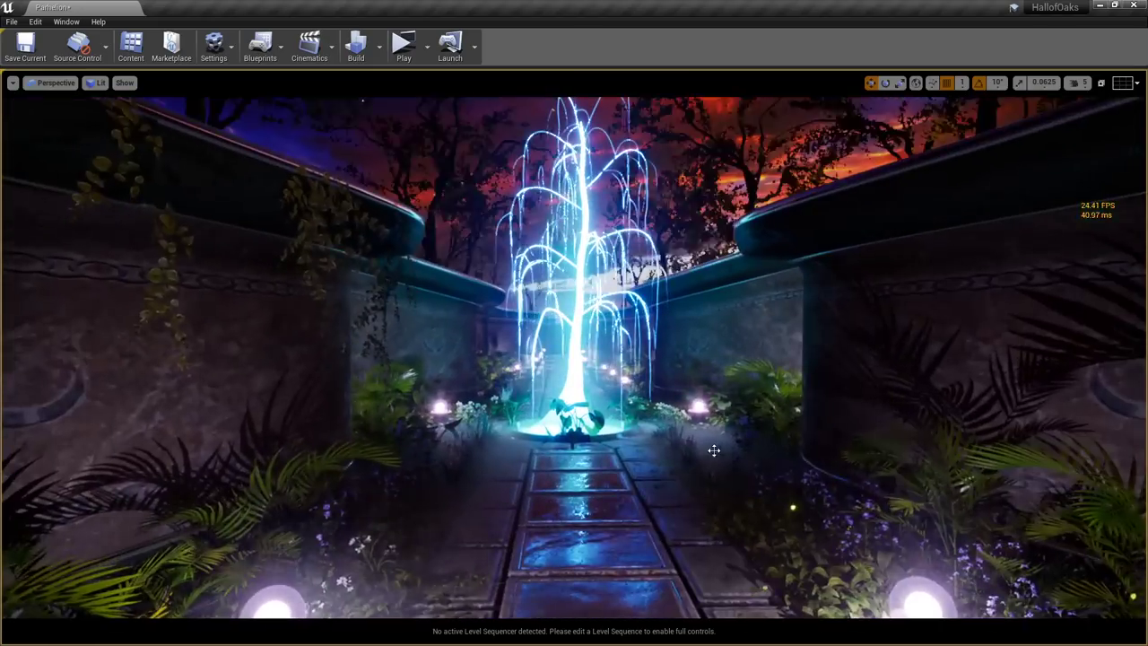
Delete the ground plants and the background trees around the fountain for comparison
right_click_drag(713, 450, 761, 446)
key("a")
key("w")
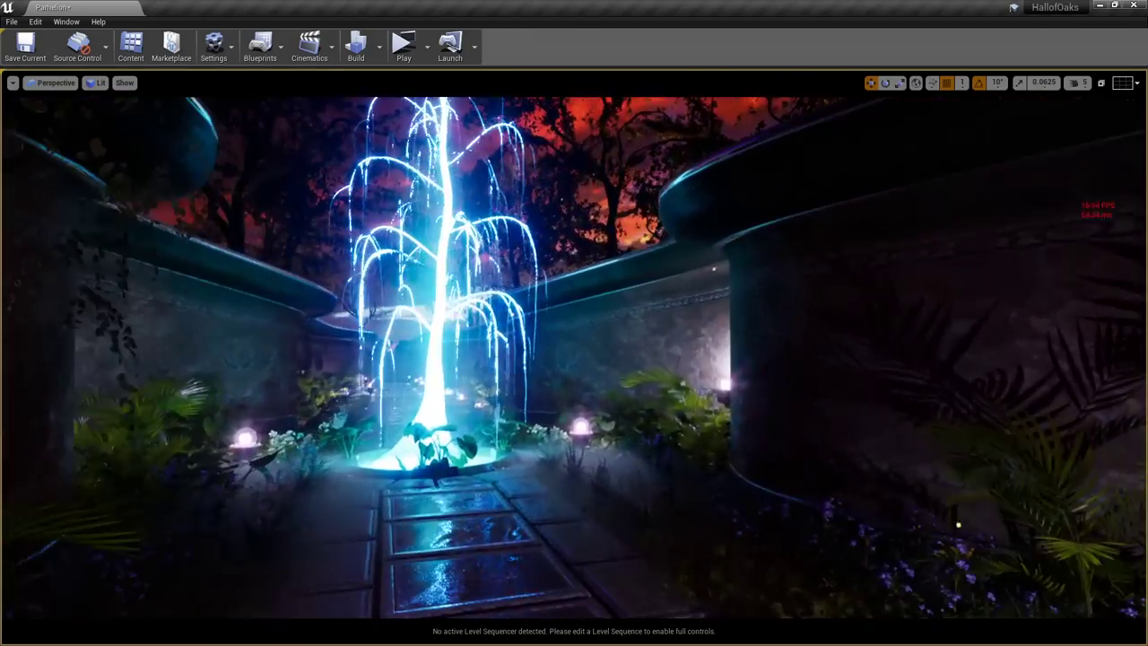
right_click_drag(761, 510, 763, 510)
key("w")
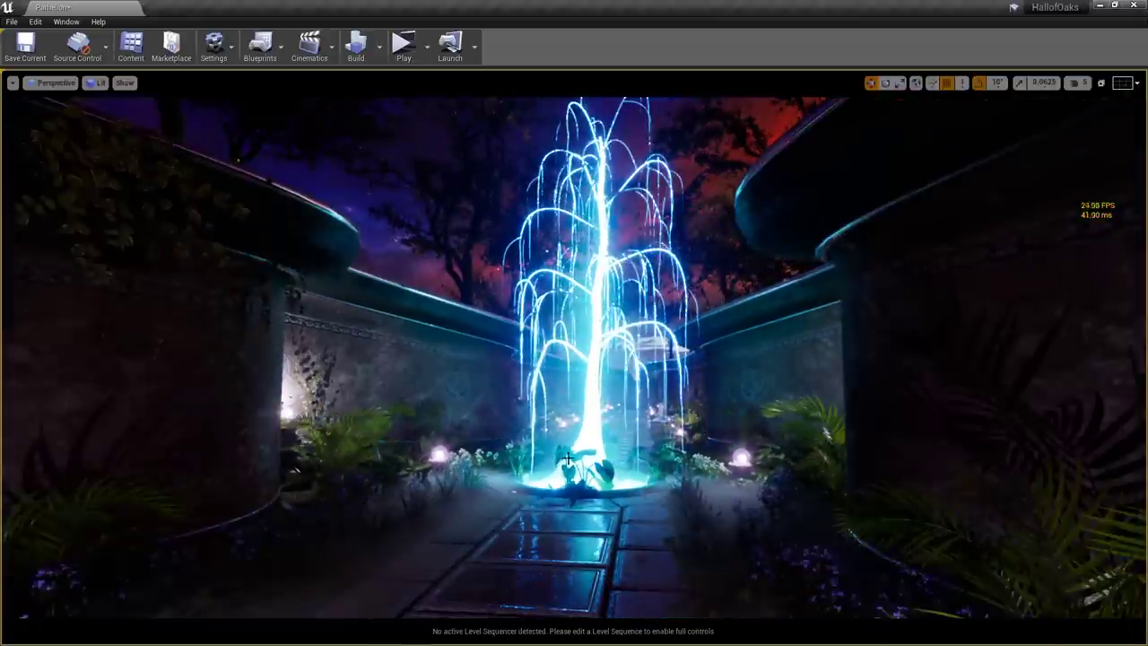
left_click(381, 424)
key("Delete")
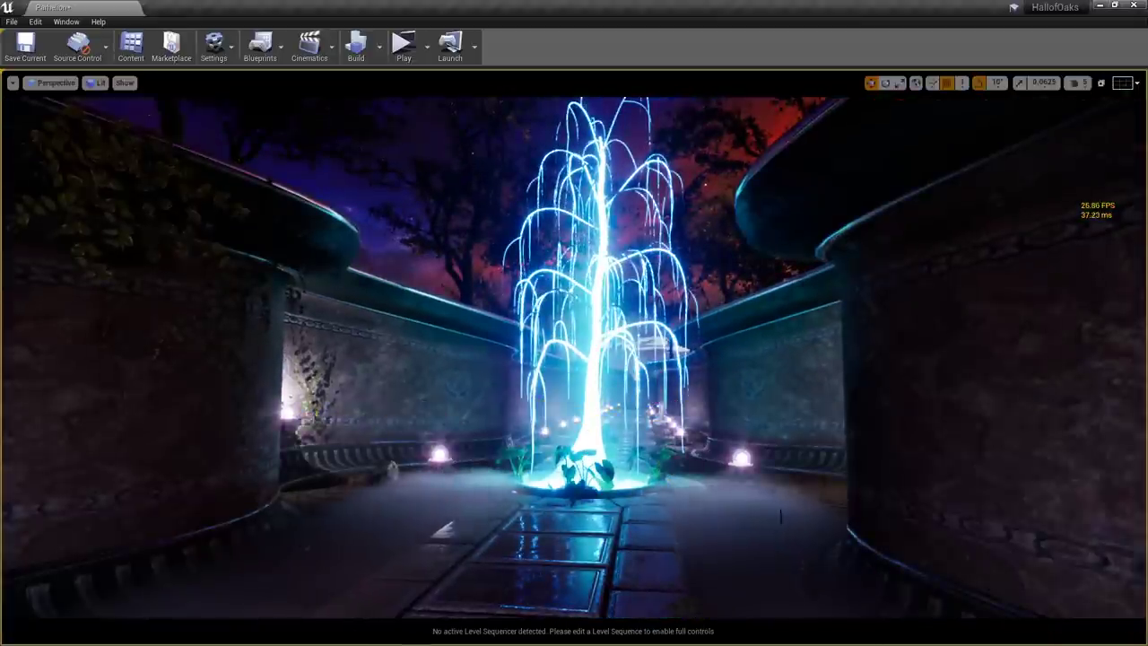
left_click(464, 256)
key("Delete")
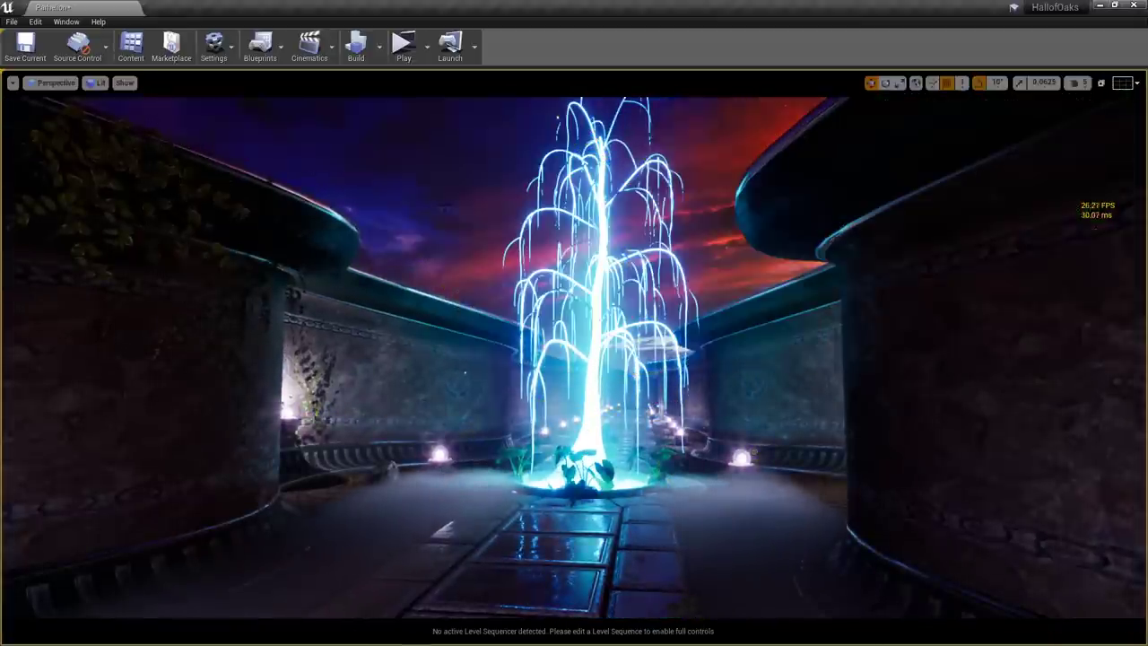
Look over the scene without its vegetation and undo the plant and tree deletions
key("w")
right_click_drag(720, 416, 771, 439)
key("w")
key("s")
key("ctrl+z")
right_click_drag(684, 439, 708, 440)
key("s")
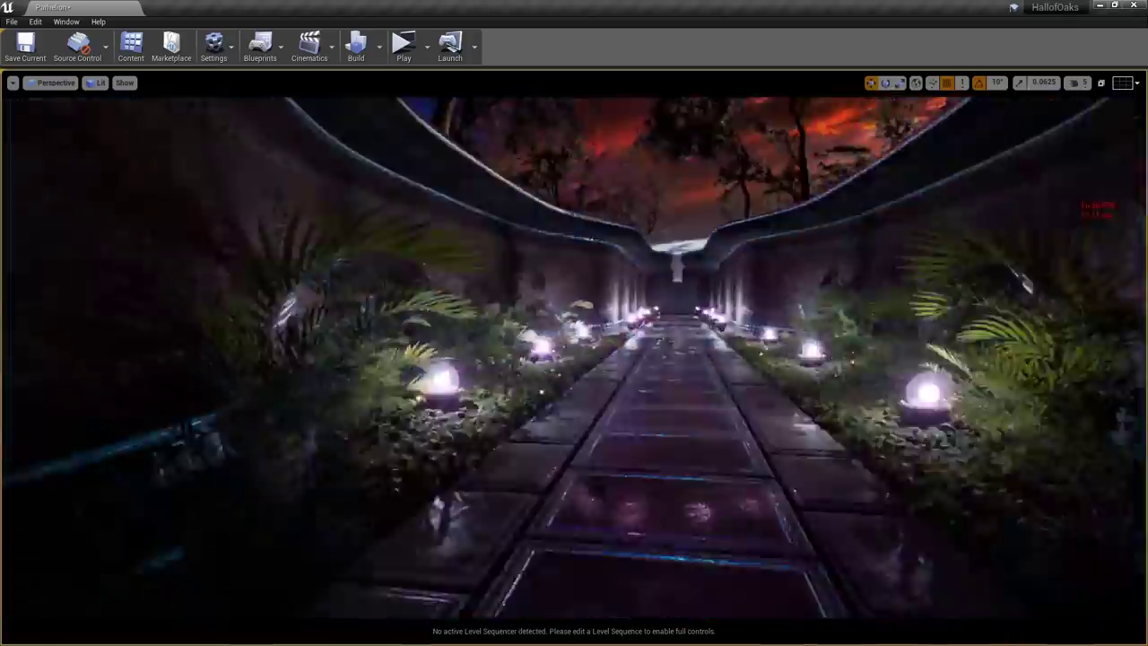
Examine the lamp-lit path, following it from the planted beds into the bare walled corridor
right_click_drag(681, 329, 623, 329)
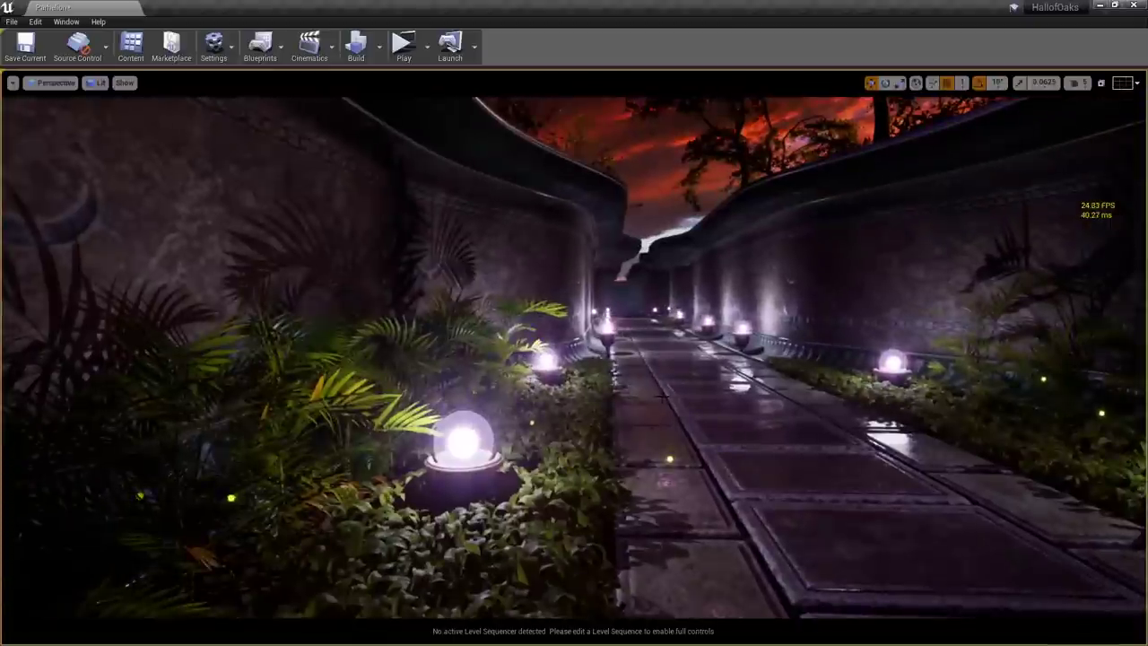
right_click_drag(663, 396, 665, 392)
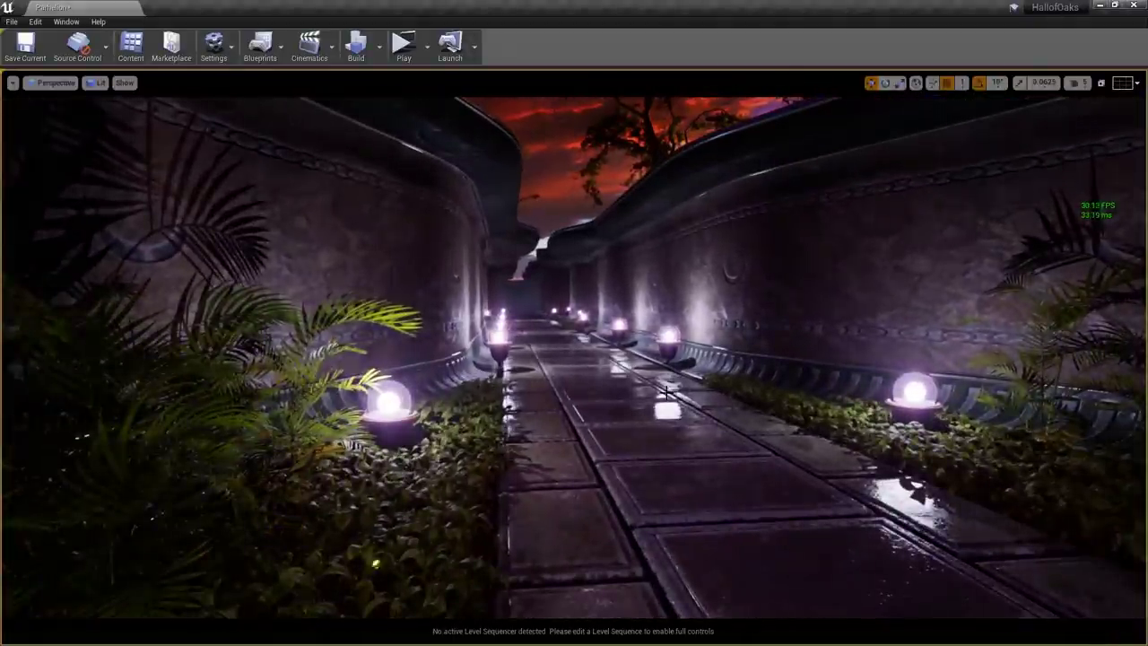
key("w")
mouse_move(658, 402)
right_mouse_down()
mouse_move(695, 402)
mouse_move(664, 402)
right_mouse_up()
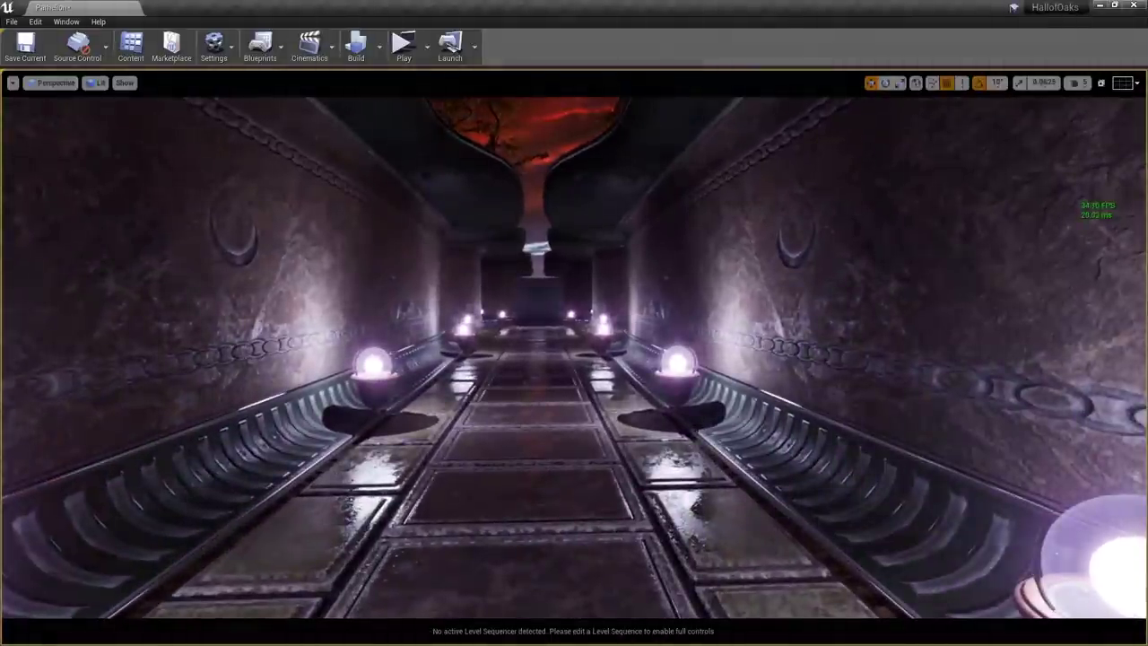
right_click_drag(595, 532, 596, 532)
key("w")
key("w")
right_click_drag(628, 455, 627, 456)
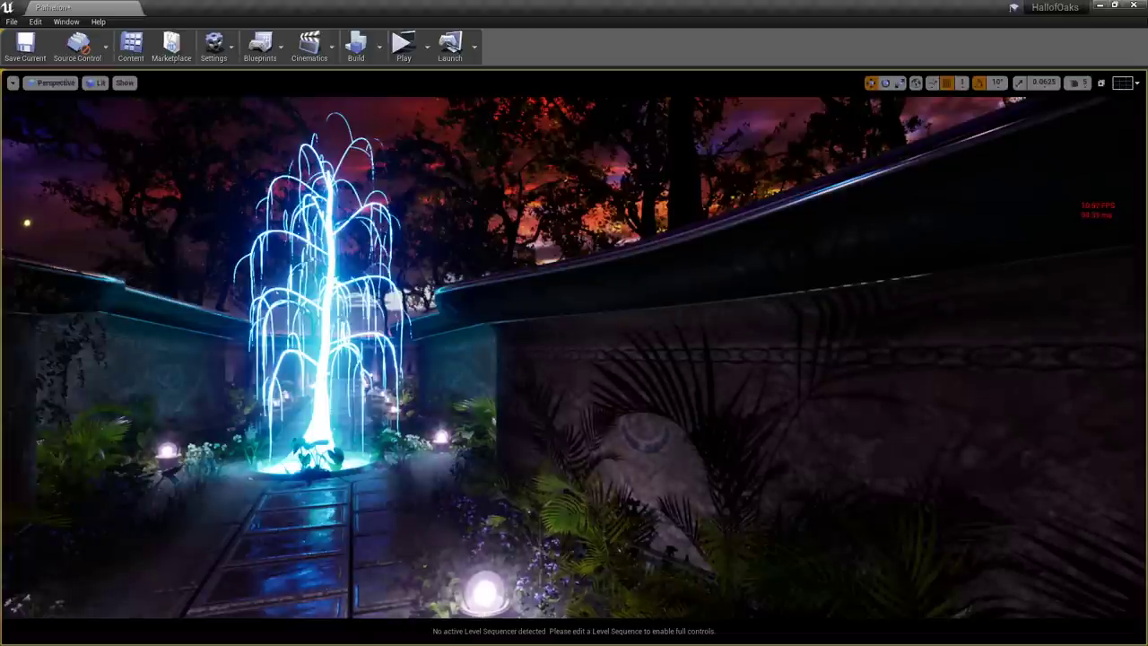
Frame the planted path with the fountain at its end and cancel the pending autosave
key("s")
right_click_drag(546, 413, 475, 414)
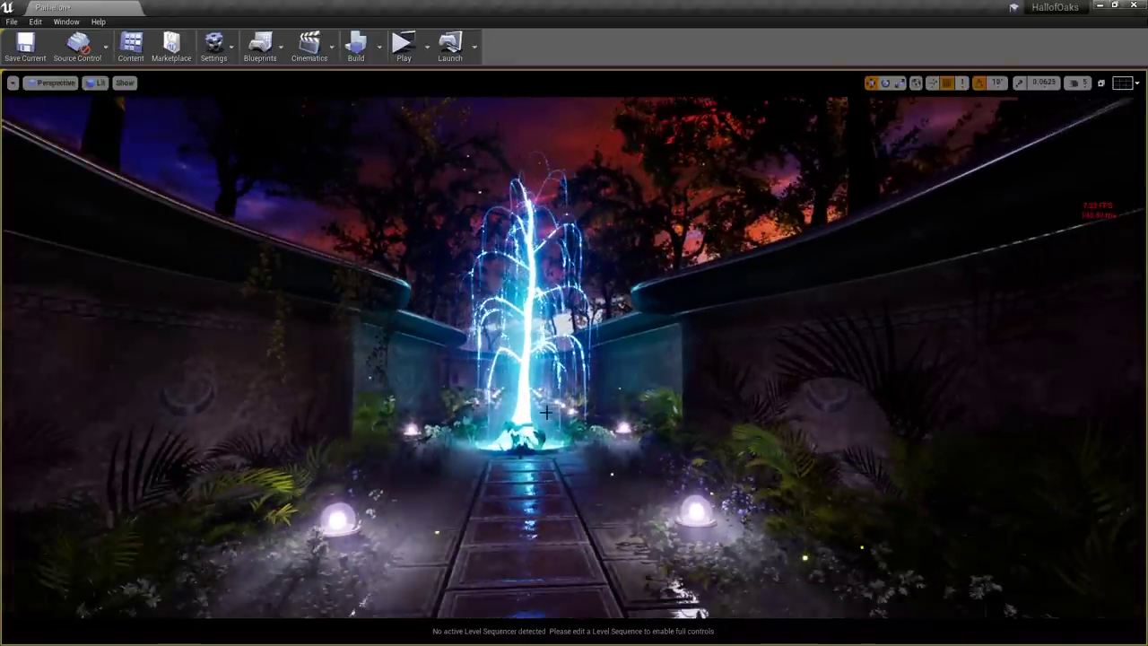
key("s")
right_click_drag(626, 373, 666, 439)
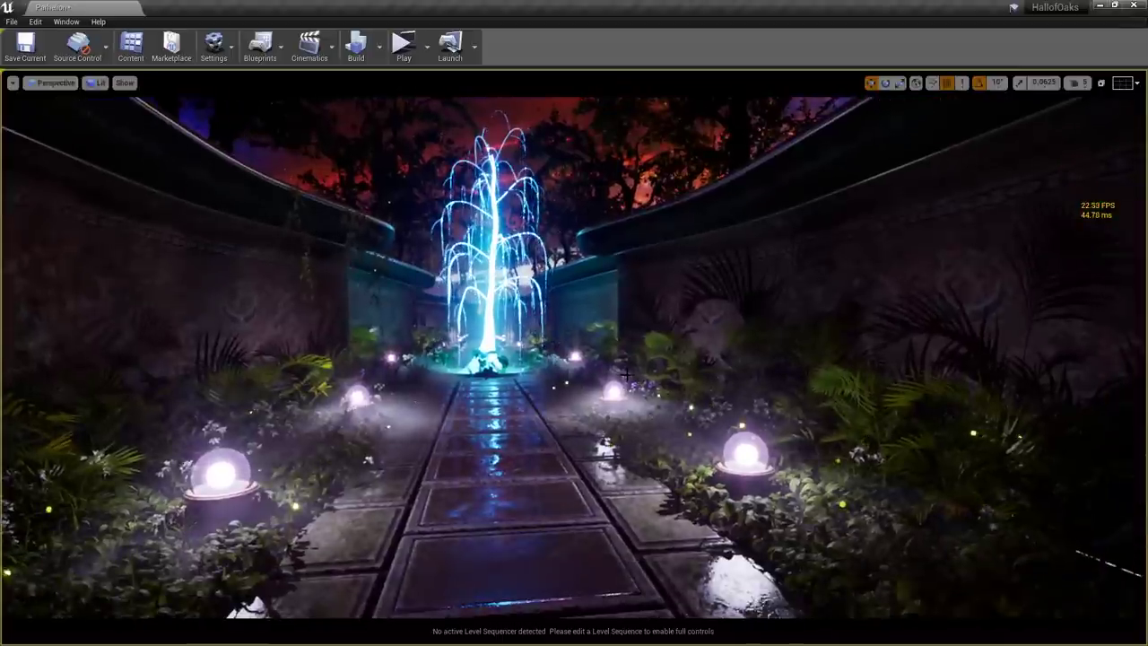
right_click_drag(625, 375, 618, 358)
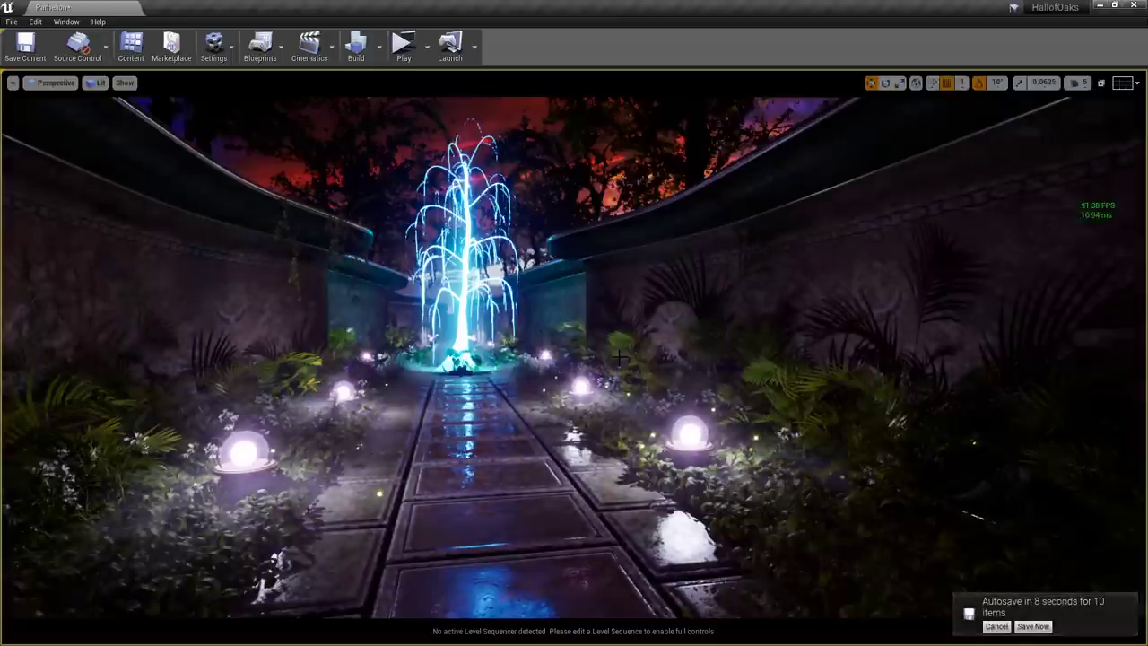
left_click(996, 626)
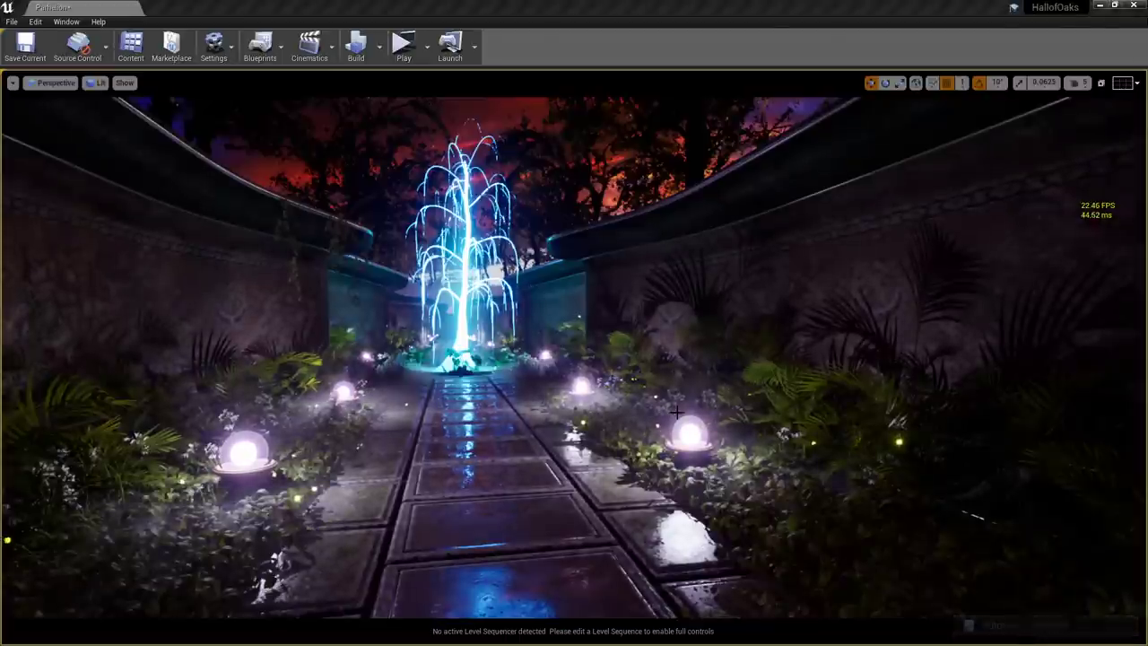
Follow the lamp-lit path toward the fountain, centring it in view, to examine the mist between the planted beds
right_click_drag(538, 393, 516, 392)
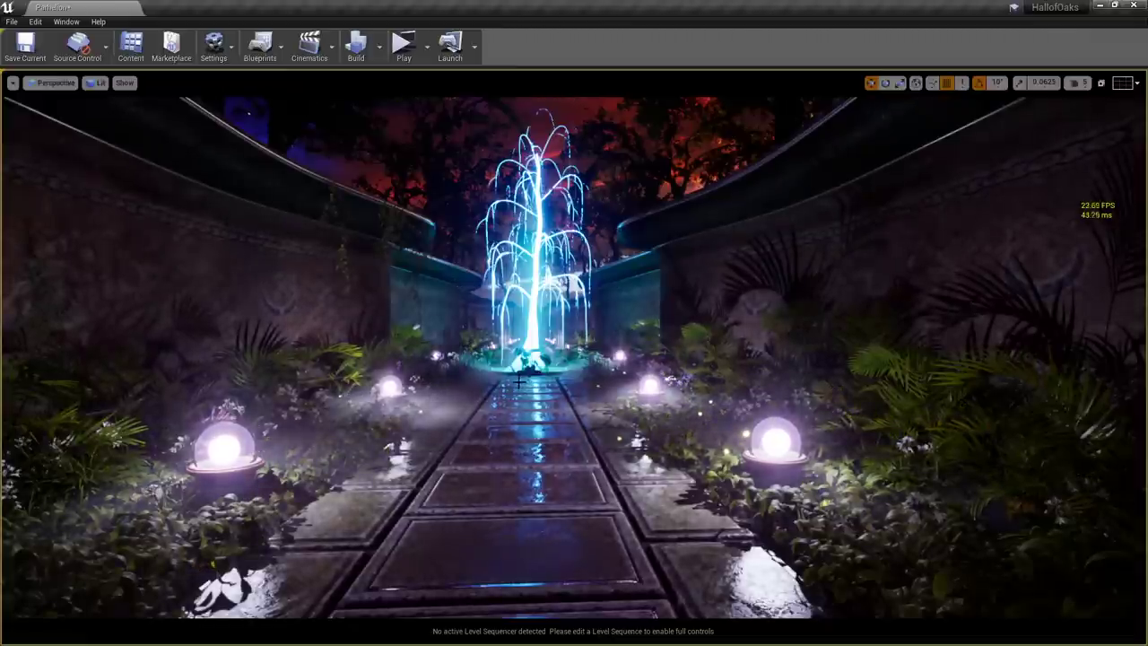
key("w")
mouse_move(512, 392)
right_mouse_down()
mouse_move(531, 391)
mouse_move(512, 392)
mouse_move(518, 381)
right_mouse_up()
right_click_drag(538, 384, 556, 384)
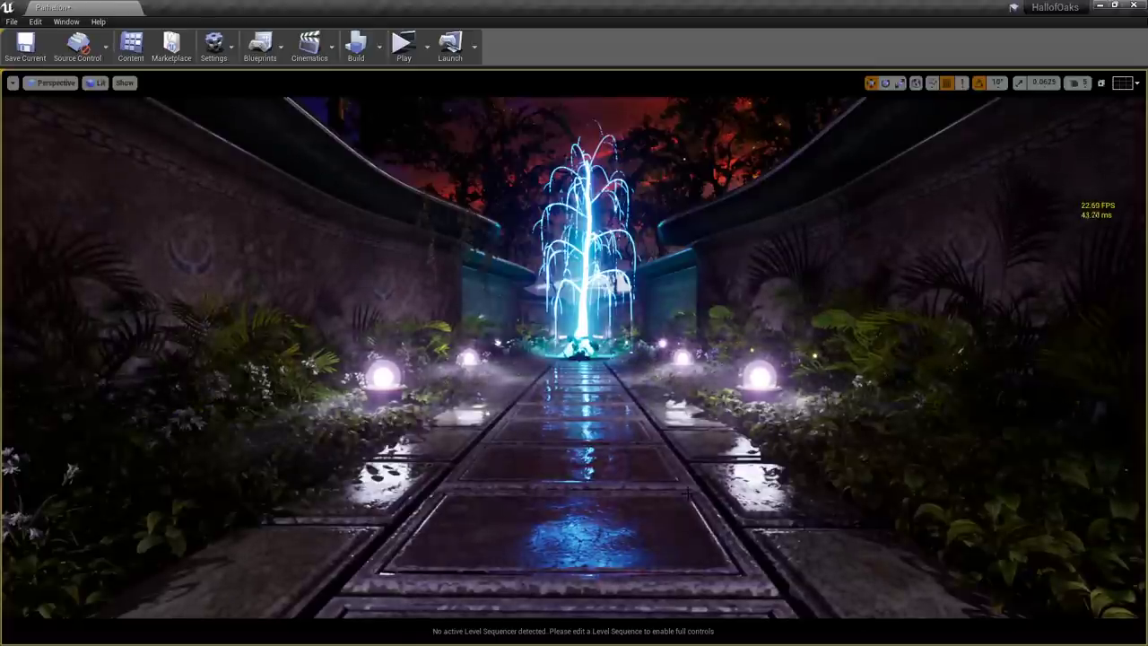
key("w")
right_click_drag(680, 482, 680, 482)
Reveal the level's actor icons, select the exponential height fog and set its Fog Height Falloff to 0.2
key("g")
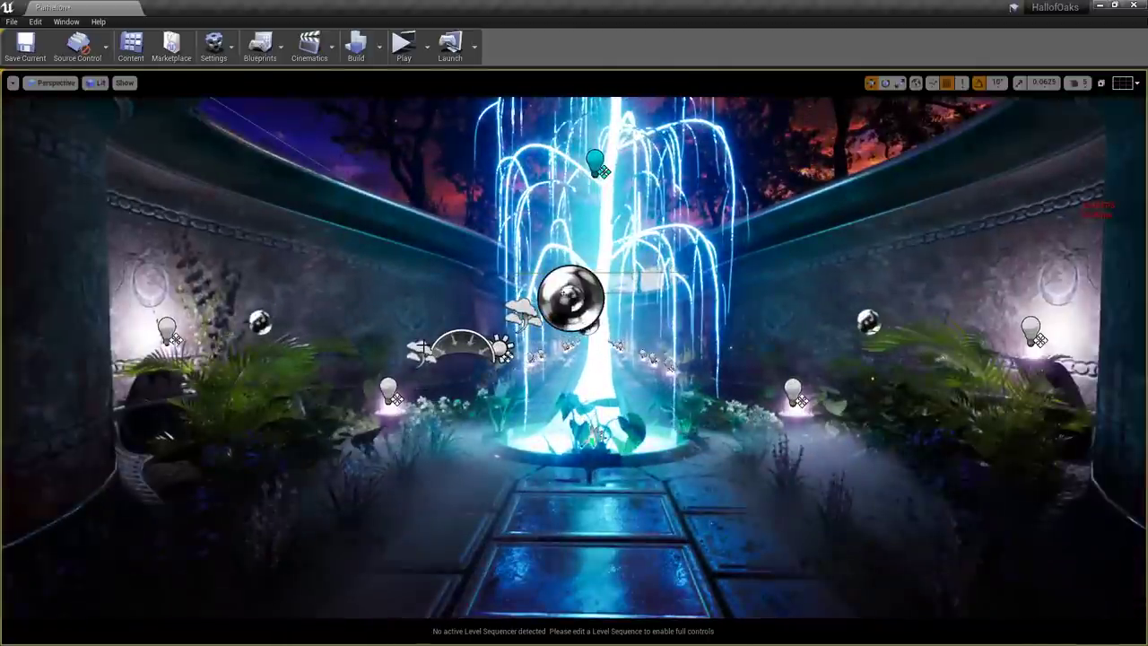
left_click(423, 349)
key("w")
right_click_drag(424, 349, 423, 348)
left_click(524, 303)
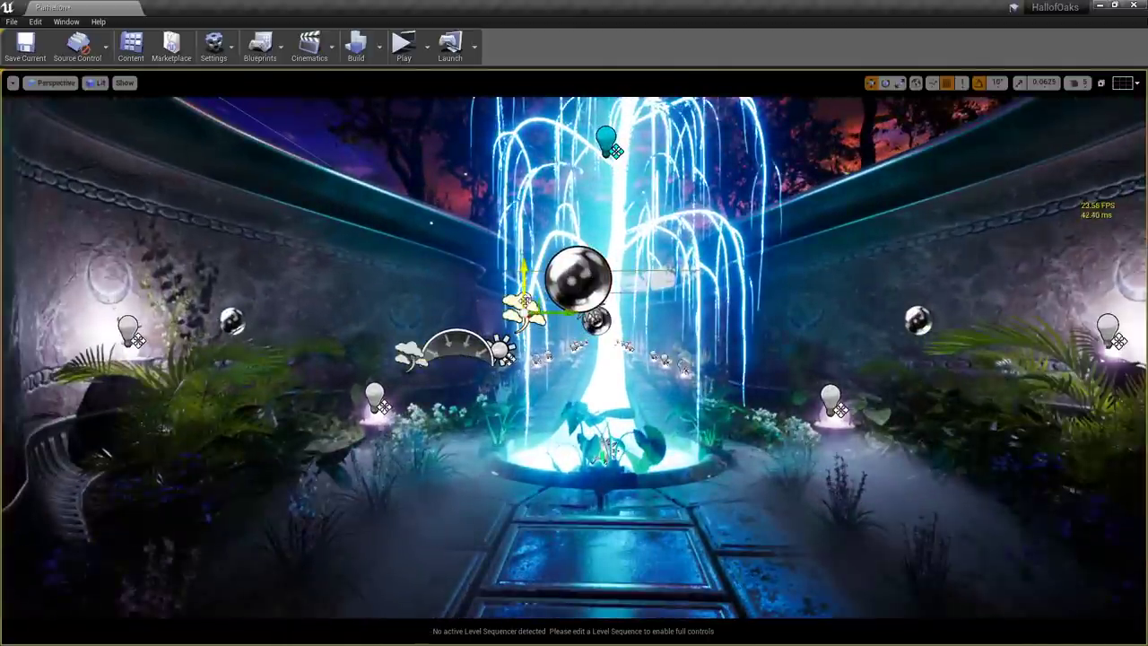
left_click_drag(1147, 98, 683, 108)
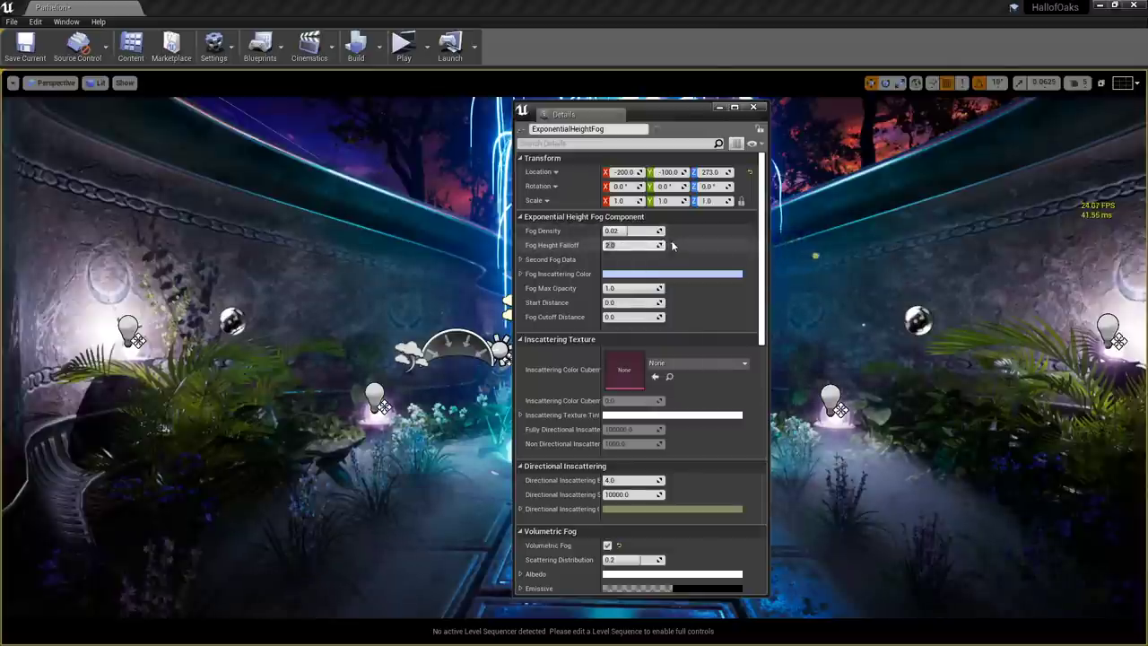
type("0.2")
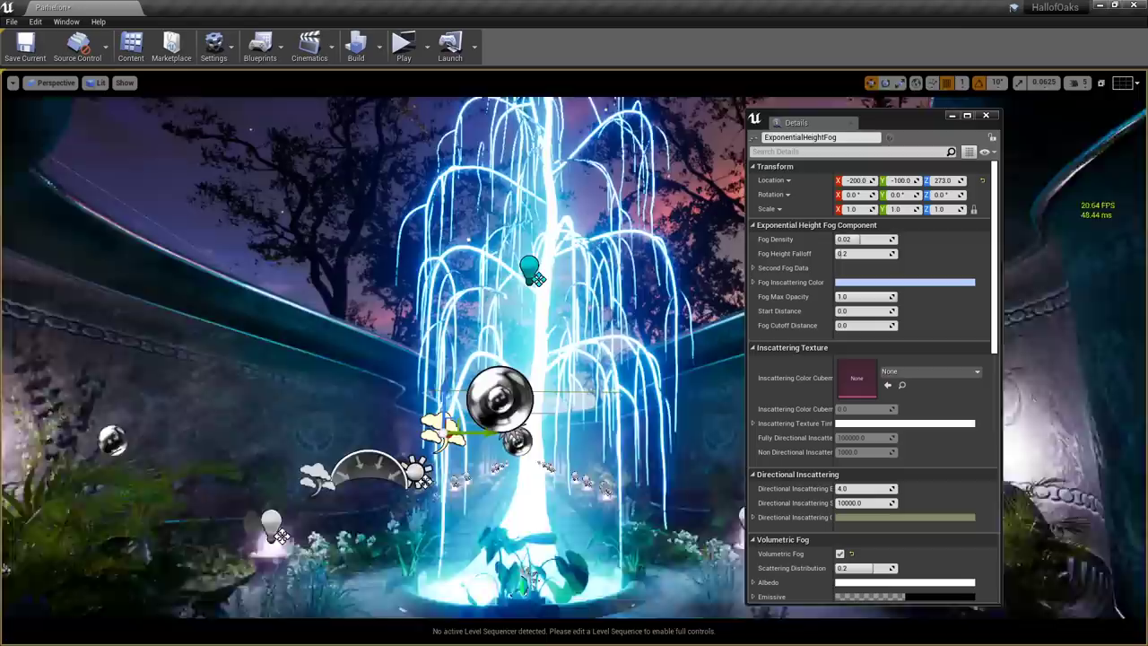
right_click_drag(502, 359, 609, 184)
right_click_drag(430, 255, 414, 333)
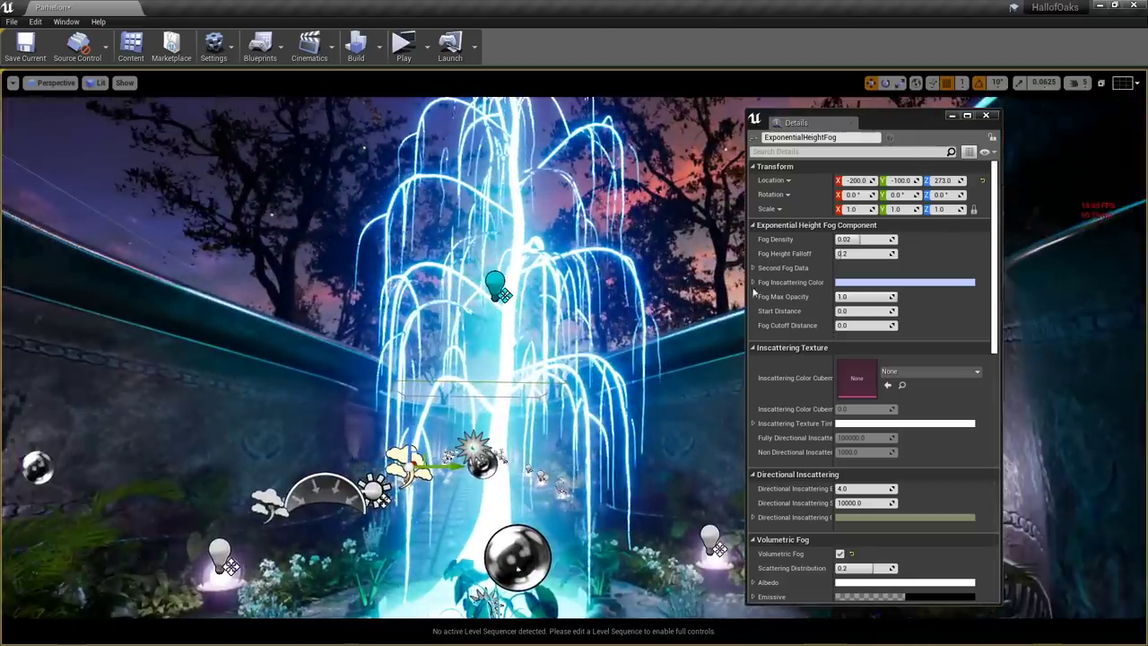
Set the Fog Height Falloff to 2, review the Volumetric Fog settings and close the fog's properties
left_click(865, 253)
type("2")
key("Return")
right_click_drag(646, 358, 582, 427)
key("s")
scroll(852, 385, "down", 3)
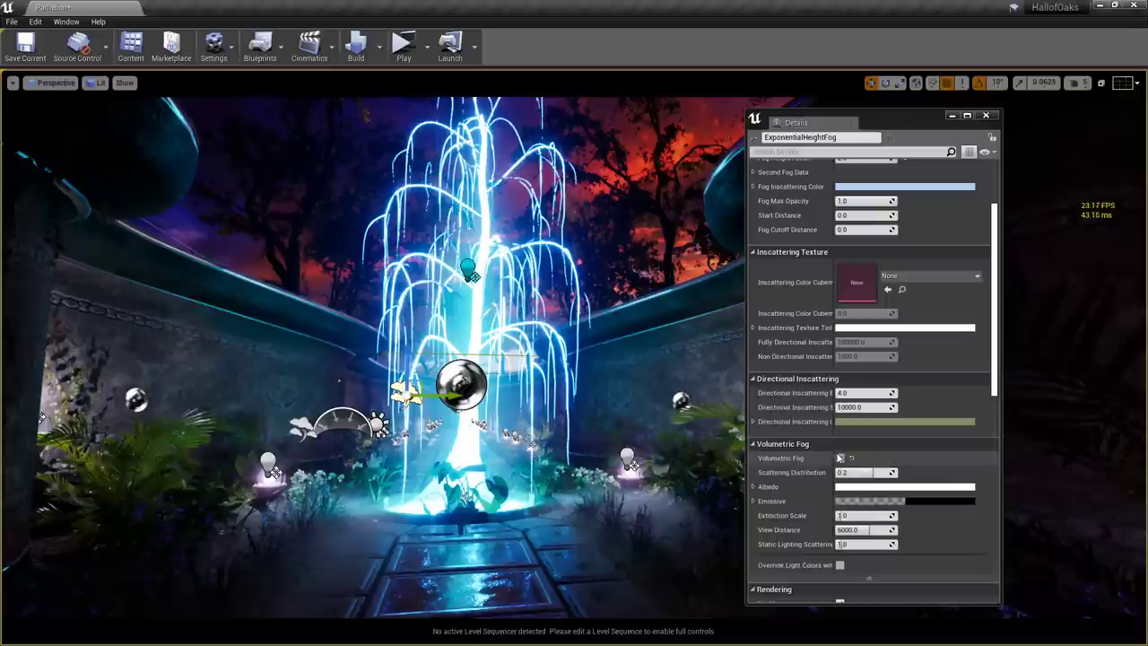
left_click(986, 115)
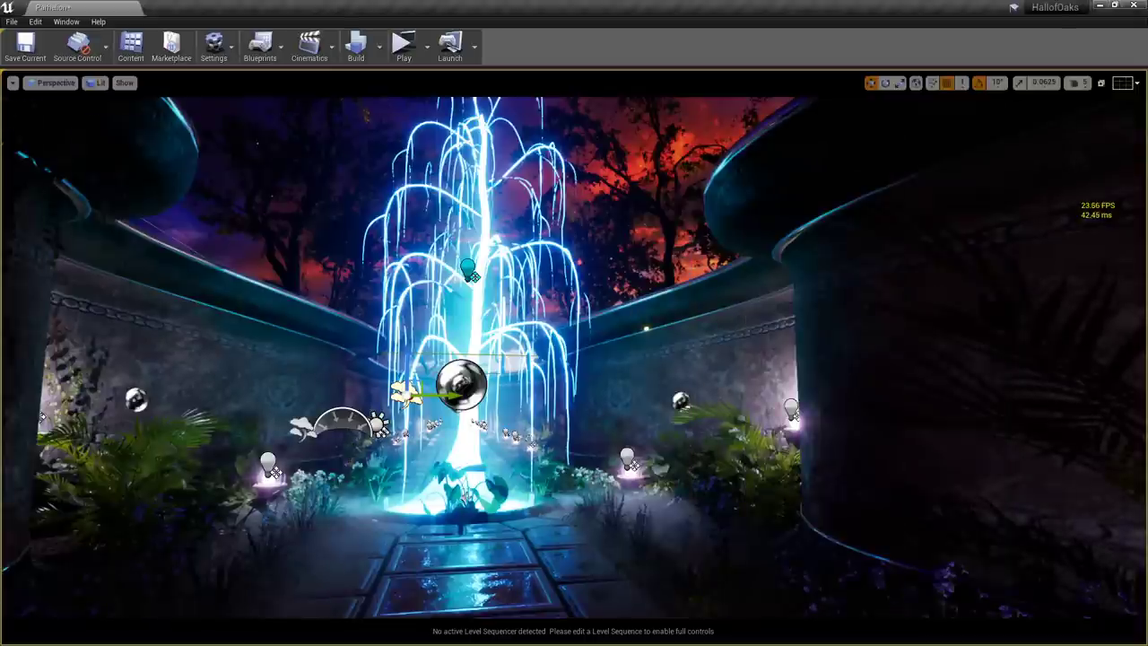
Approach the planted bed beside the fountain and inspect its ground fog area in wireframe view
key("w")
right_click_drag(601, 454, 670, 492)
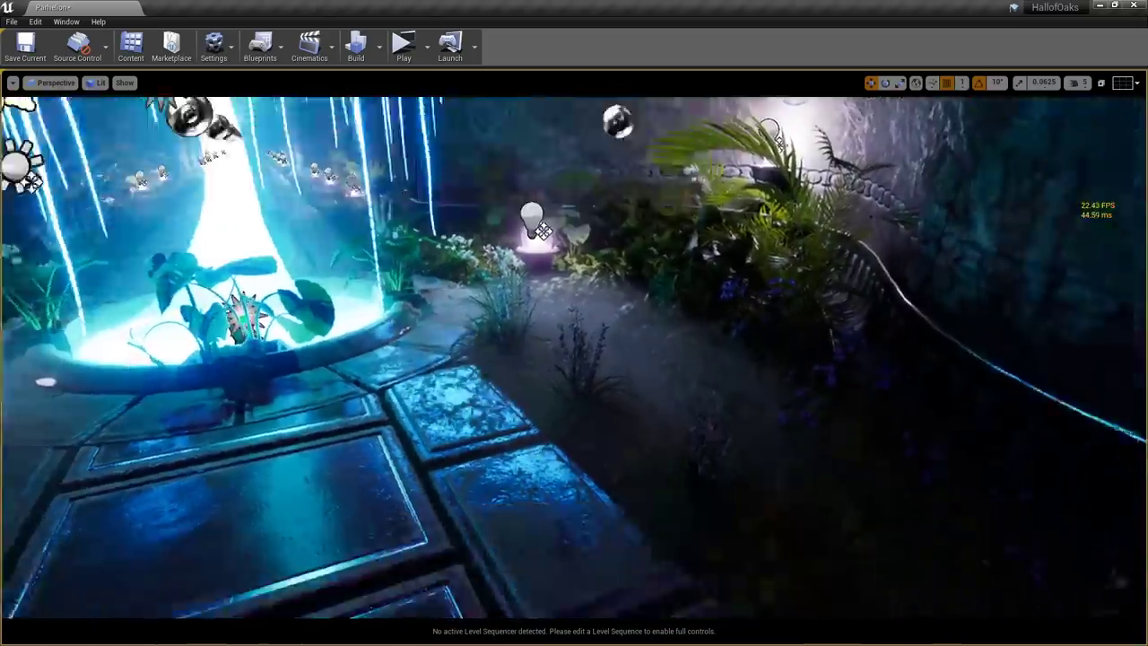
key("g")
right_click_drag(634, 346, 581, 317)
key("g")
key("alt+2")
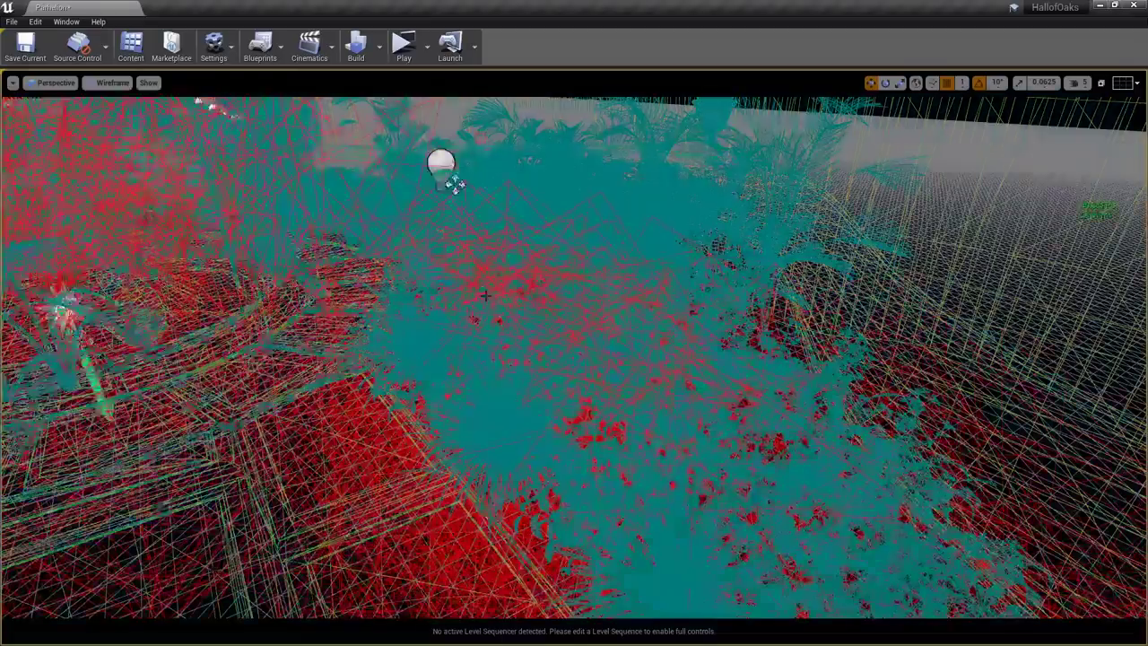
key("w")
key("ctrl+a")
right_click_drag(485, 295, 451, 285)
key("Escape")
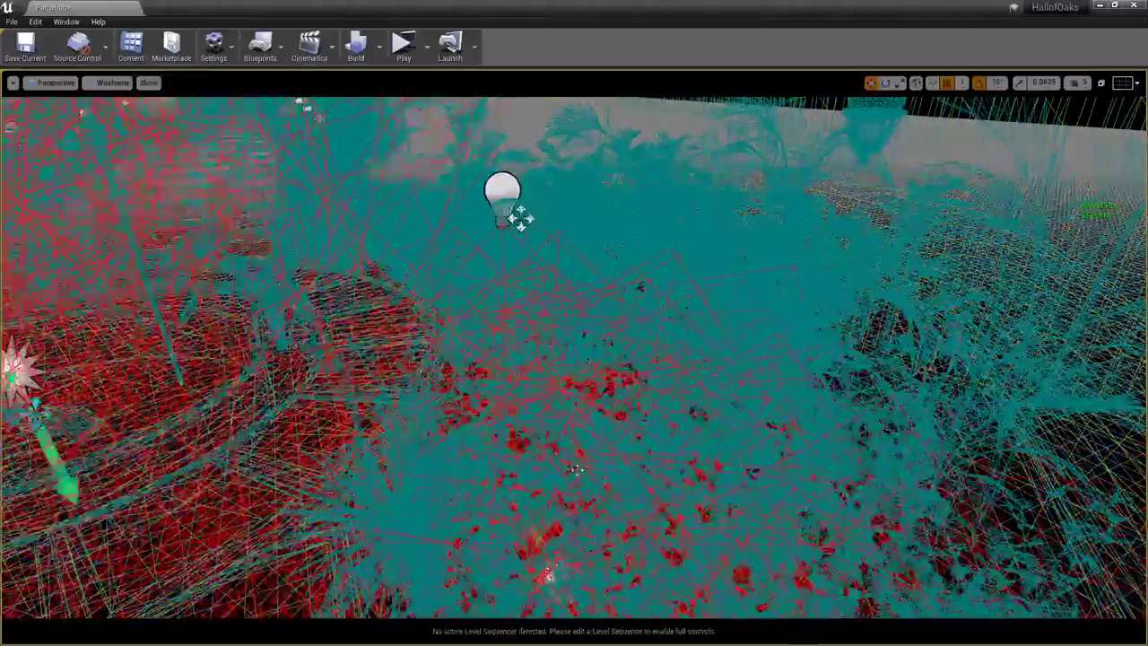
Hide the ground foliage, select the fog particle emitter beneath it and return to the lit view
left_click(576, 469)
key("h")
left_click(577, 470)
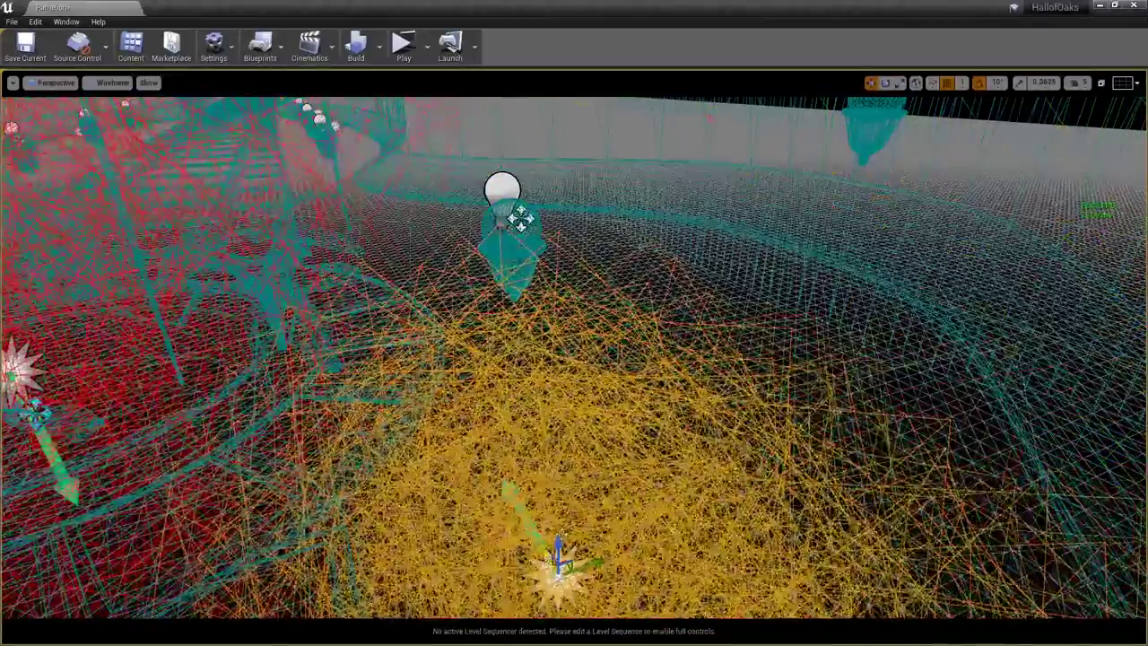
right_click_drag(576, 470, 556, 475)
key("s")
key("alt+4")
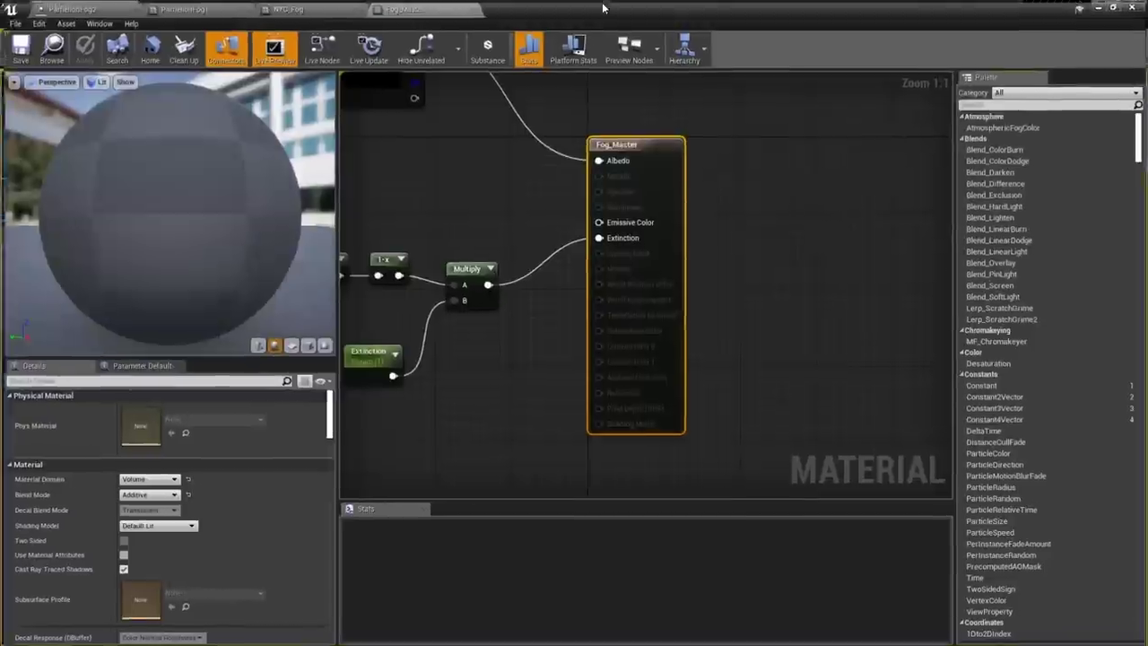
Look over the Fog_Master material graph, from its Albedo and Extinction inputs back to the world position nodes
scroll(607, 352, "down", 3)
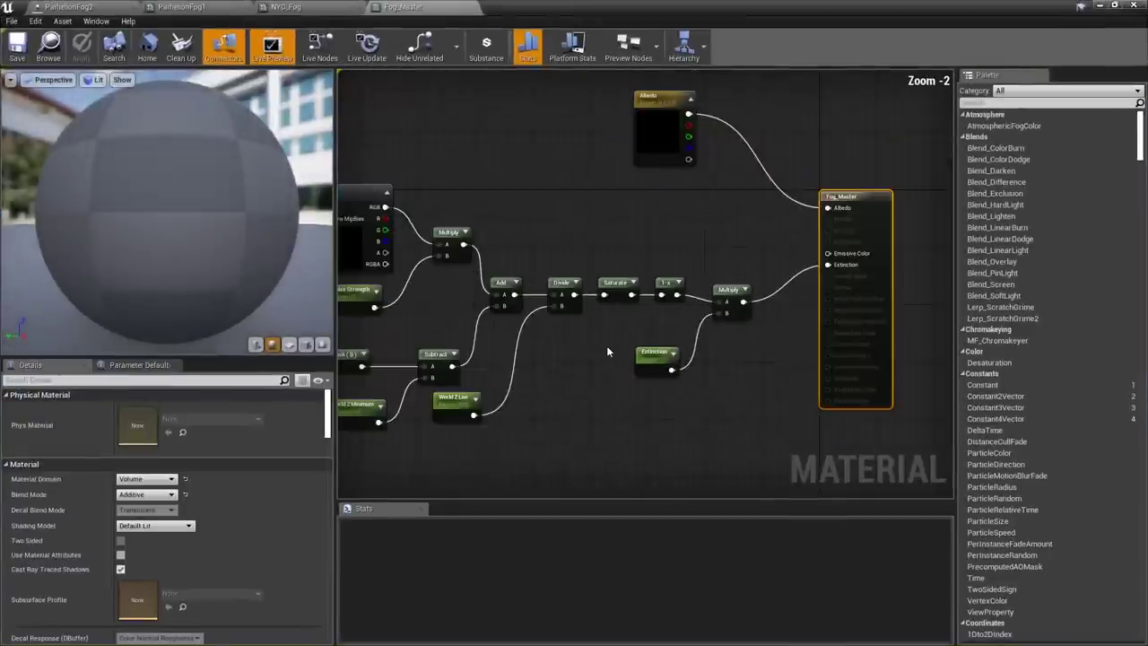
right_click_drag(606, 351, 734, 358)
scroll(632, 395, "down", 2)
right_click_drag(628, 394, 734, 467)
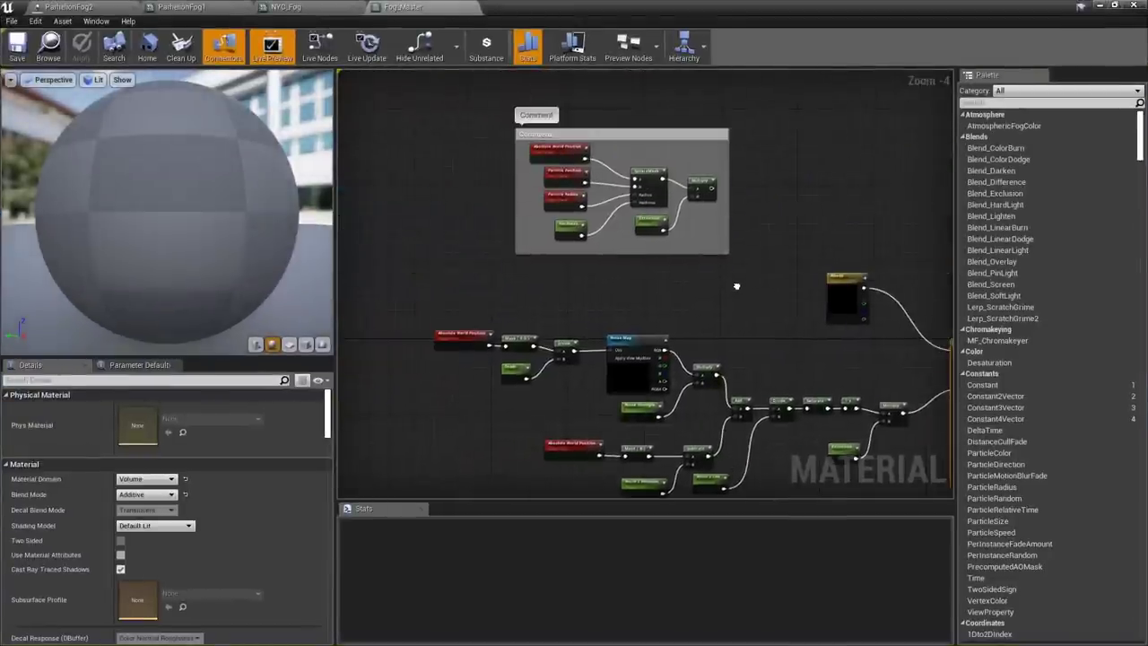
right_click_drag(735, 284, 735, 147)
scroll(789, 347, "up", 1)
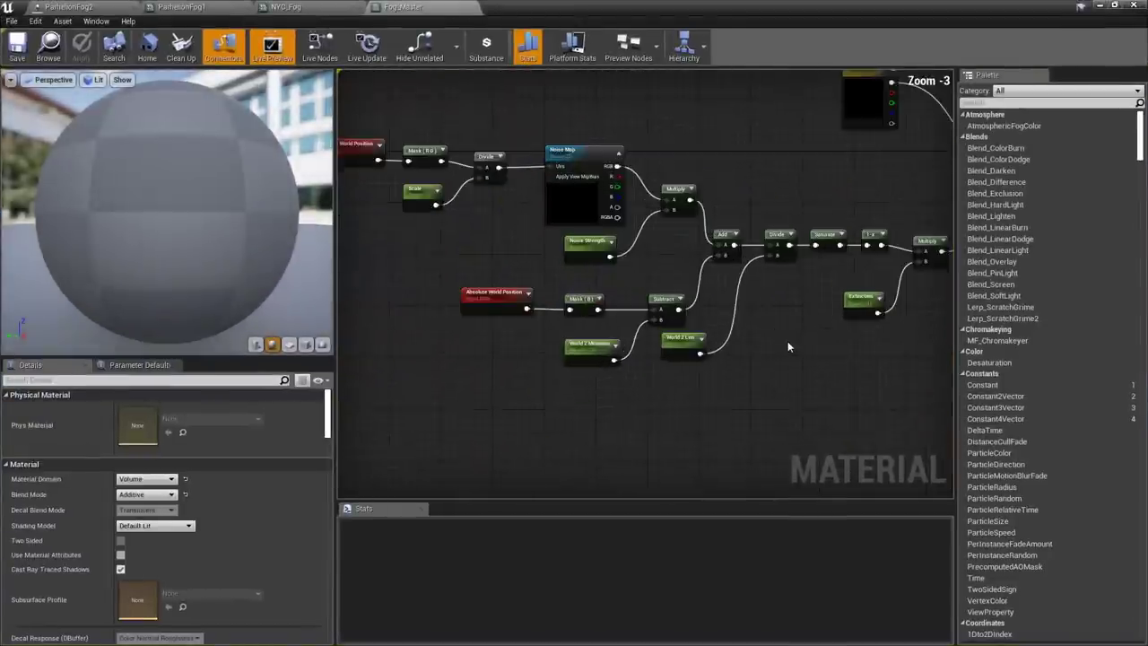
right_click_drag(788, 347, 852, 379)
scroll(377, 240, "up", 3)
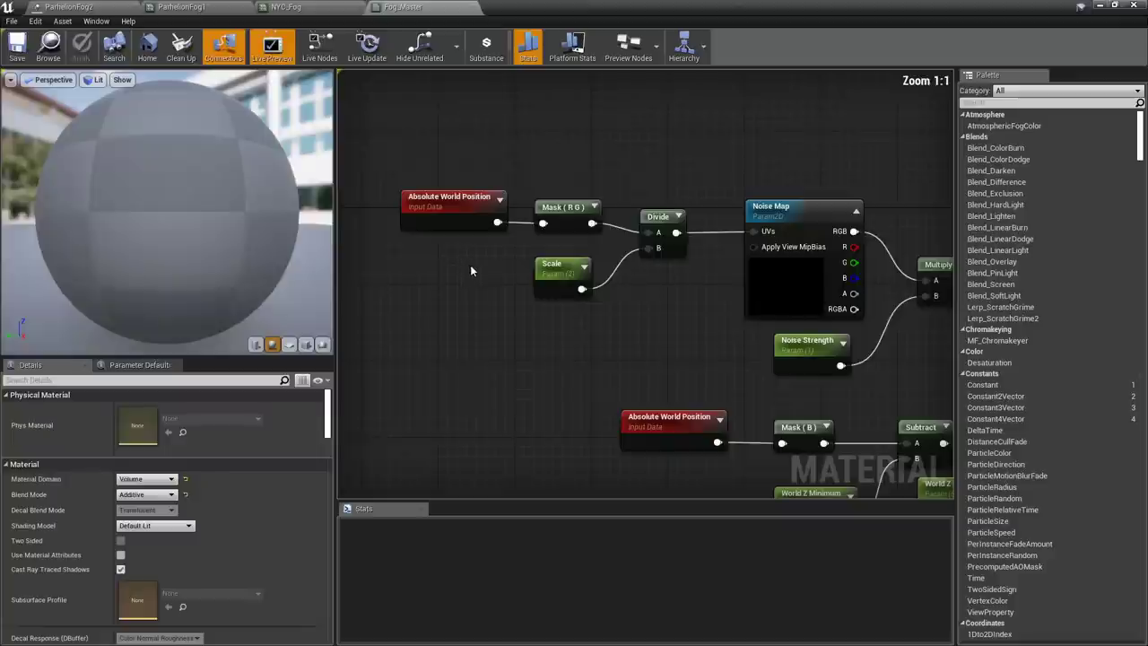
Inspect the noise branch of the fog material: Absolute World Position, Scale, Divide and the Noise Map texture
left_click(448, 205)
scroll(529, 182, "down", 1)
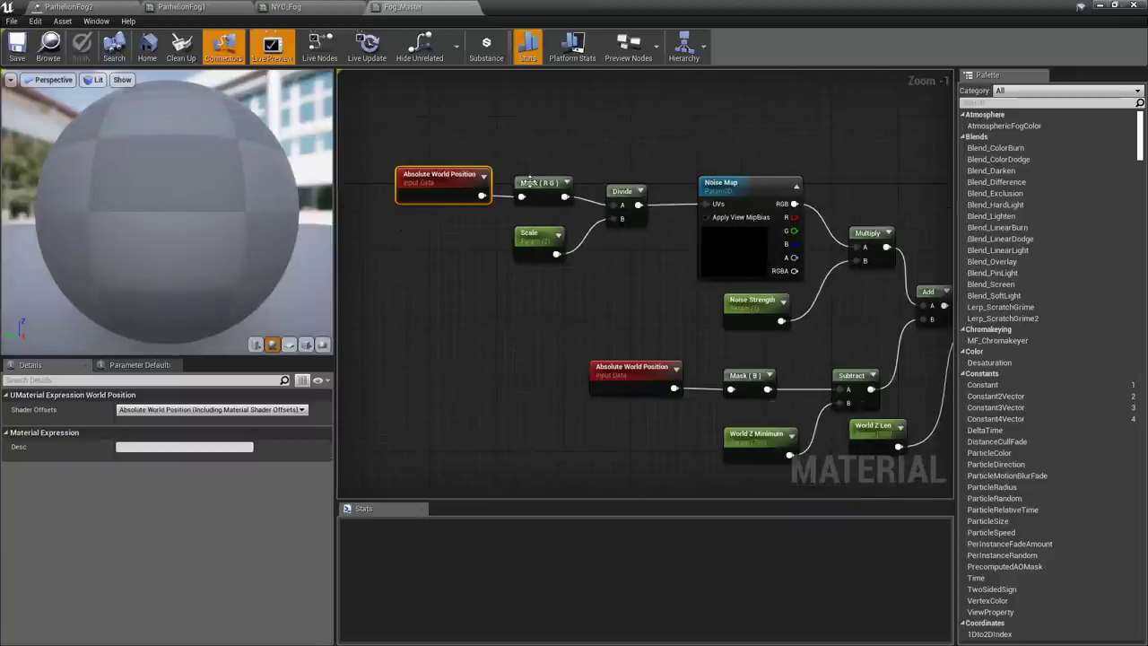
left_click(529, 238)
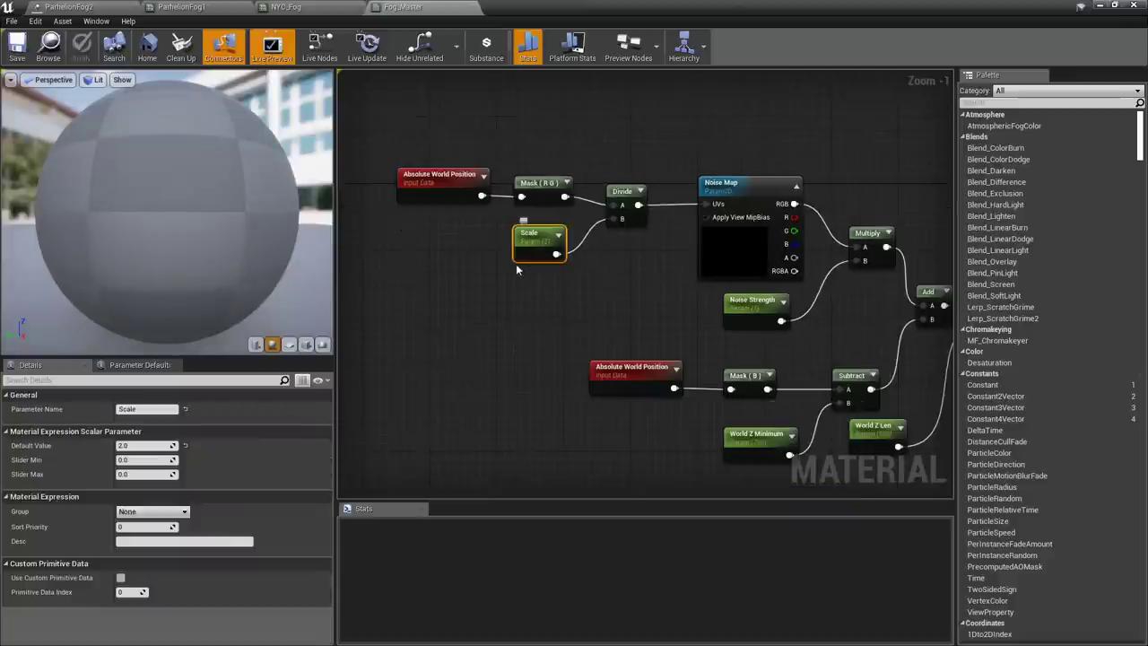
left_click(621, 192)
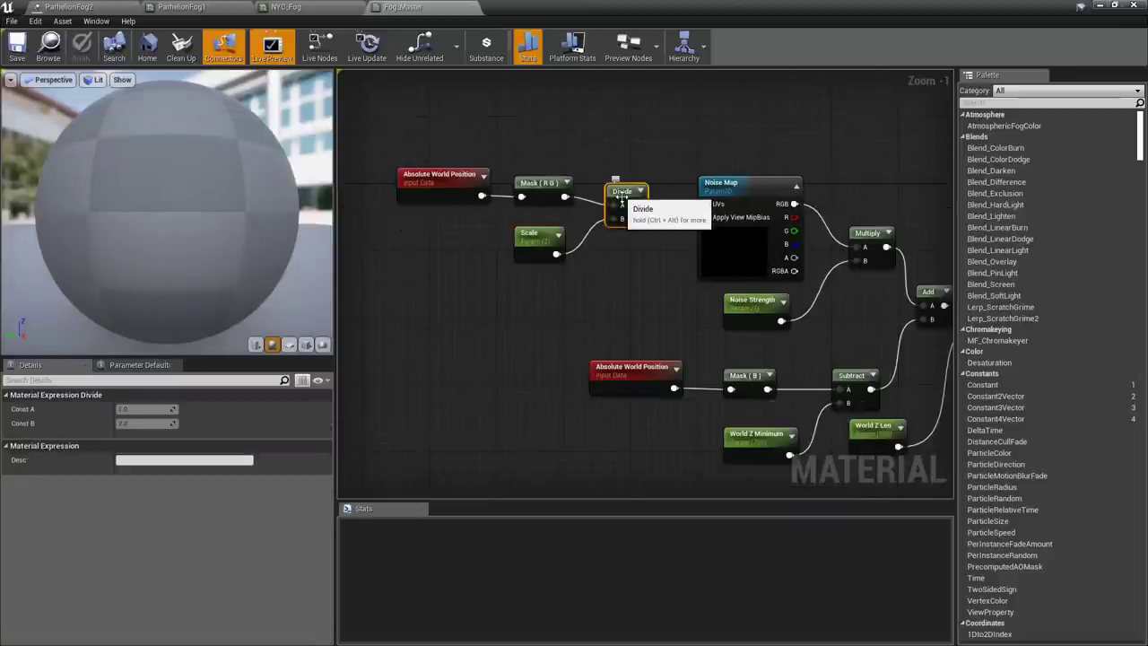
left_click(746, 190)
right_click_drag(817, 286, 637, 261)
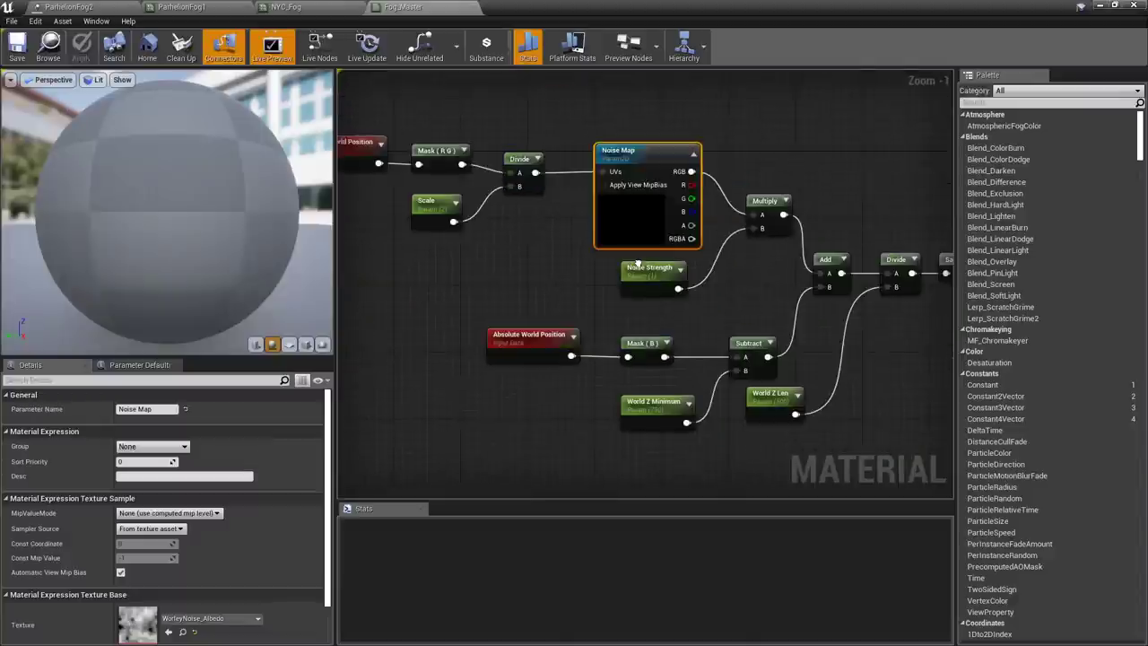
Inspect the height branch of the fog material: the blue-channel mask, World Z Minimum and the Extinction parameter
left_click(644, 342)
right_click_drag(839, 338, 696, 296)
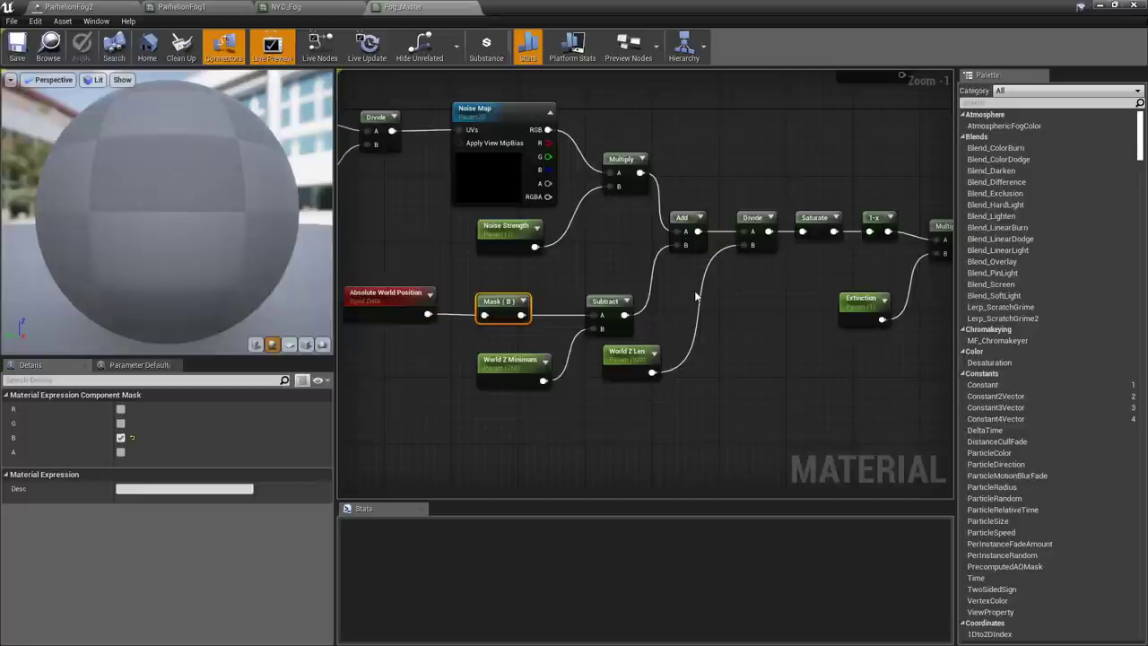
left_click(509, 361)
right_click_drag(599, 355, 565, 383)
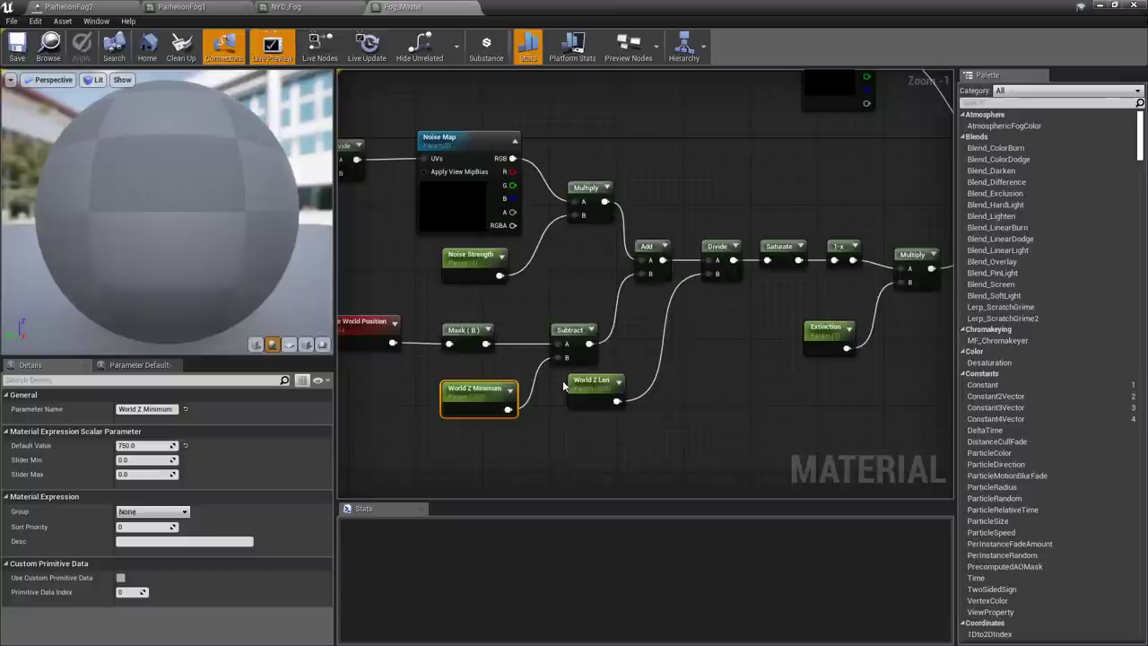
right_click_drag(818, 291, 550, 415)
scroll(550, 416, "up", 1)
left_click(562, 452)
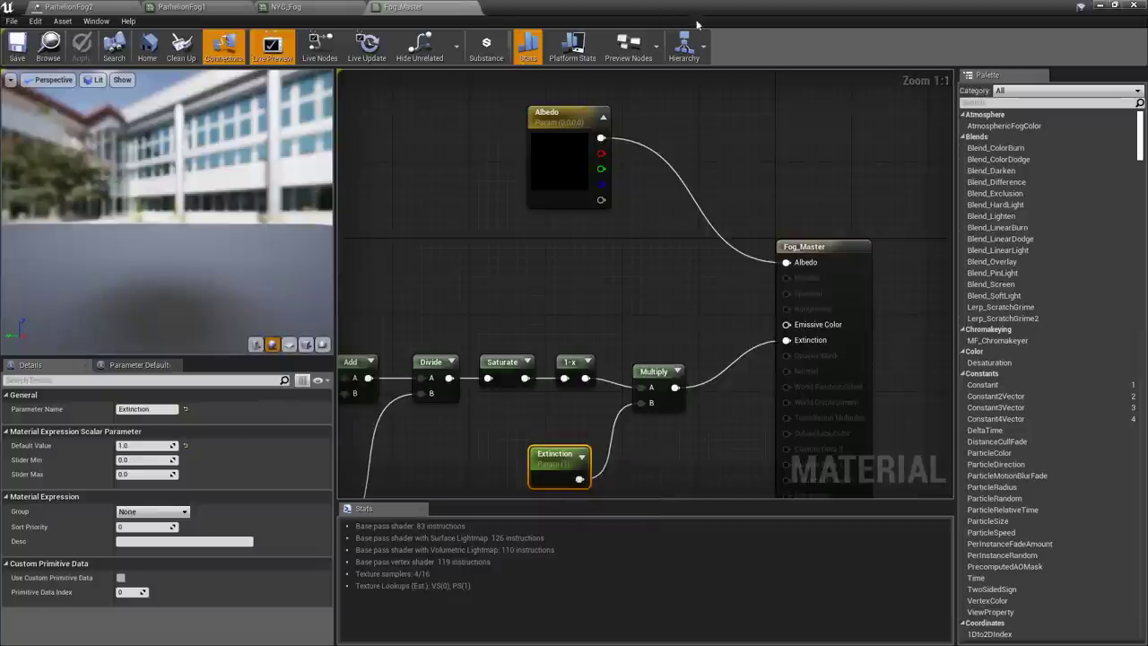
Return to the level, show the scene without actor icons and access the Extinction value of the ParhelionFog1 material instance
left_click_drag(658, 12, 1147, 179)
right_click_drag(515, 430, 514, 390)
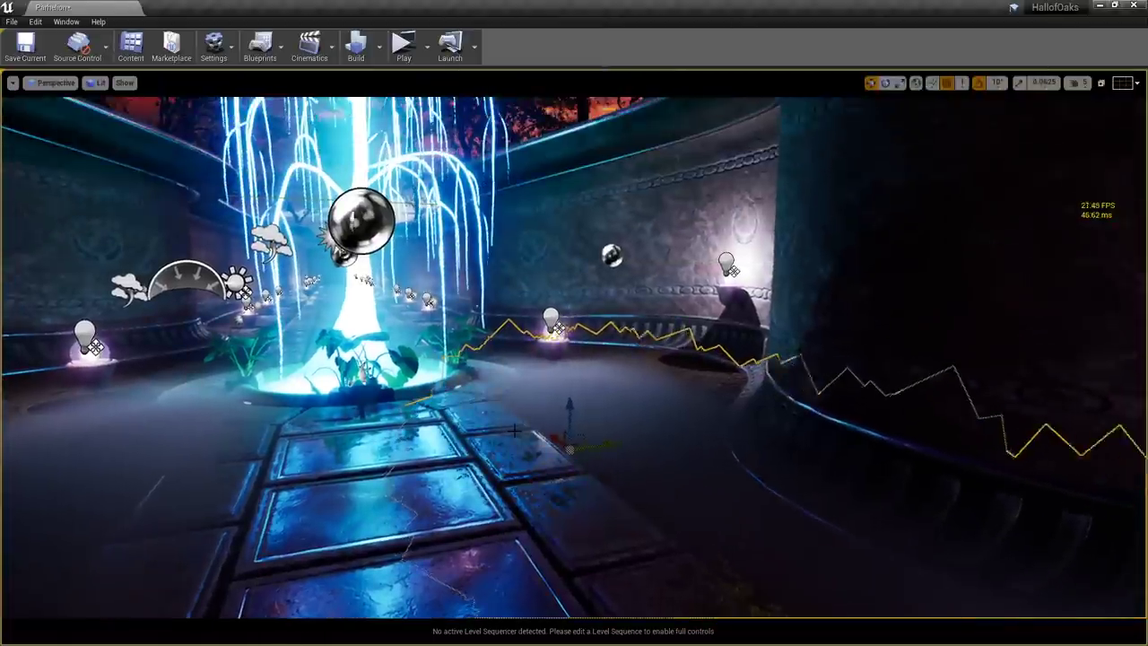
key("g")
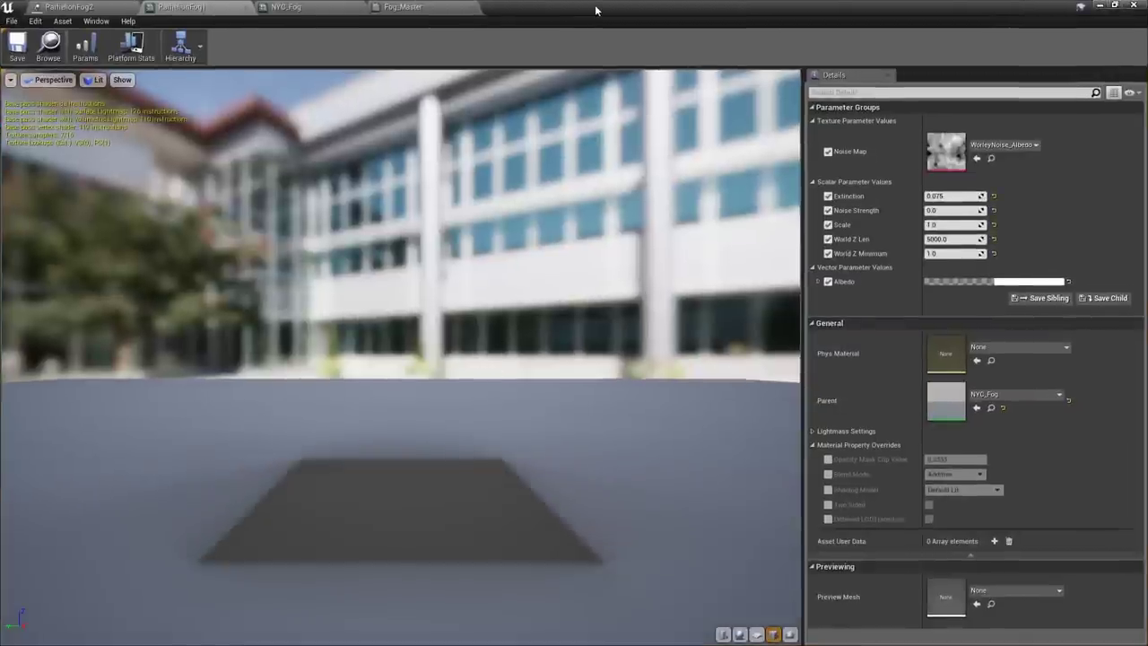
left_click(951, 196)
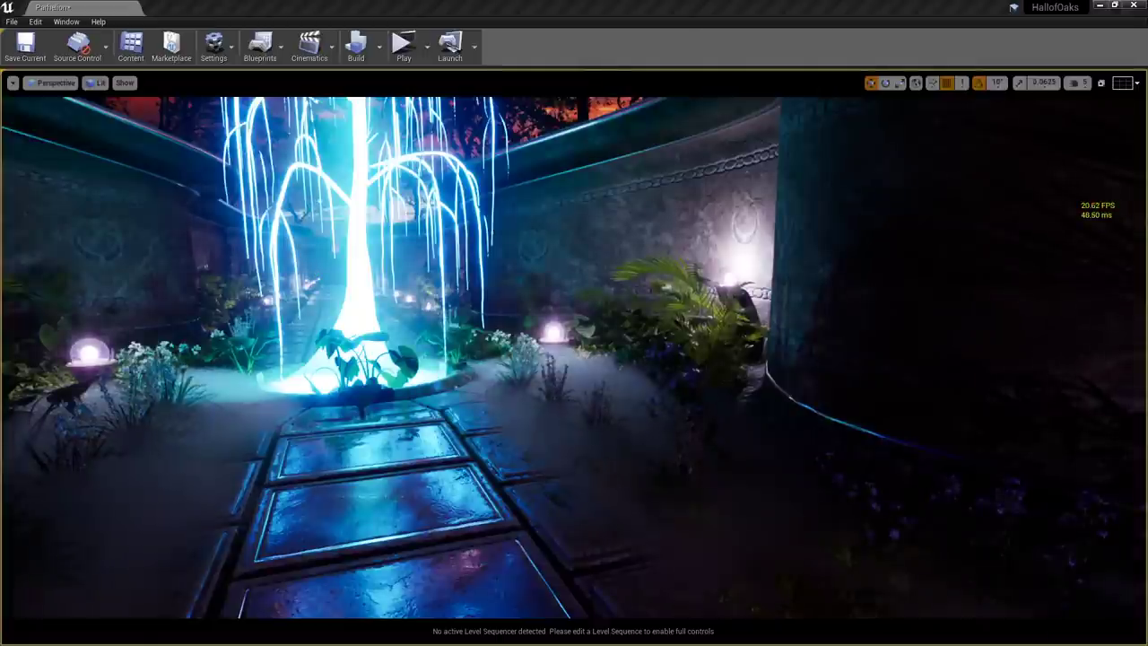
Back away down the path to examine how the low fog catches the light around the lamps
right_click_drag(616, 377, 591, 377)
right_click_drag(703, 460, 712, 461)
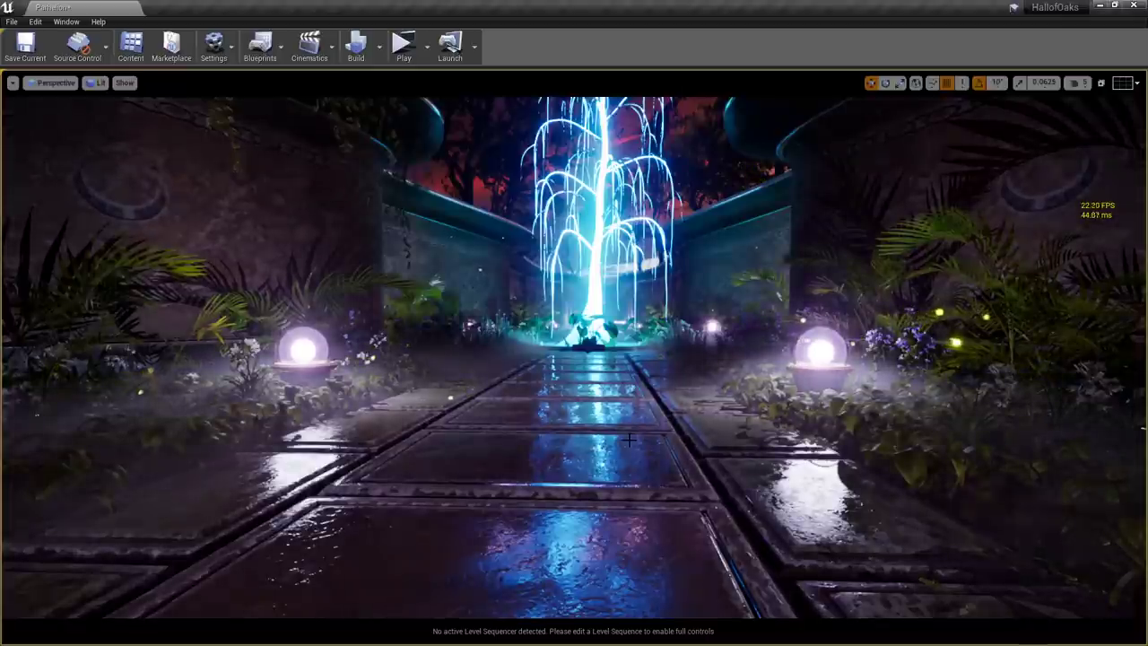
left_click_drag(628, 440, 728, 431)
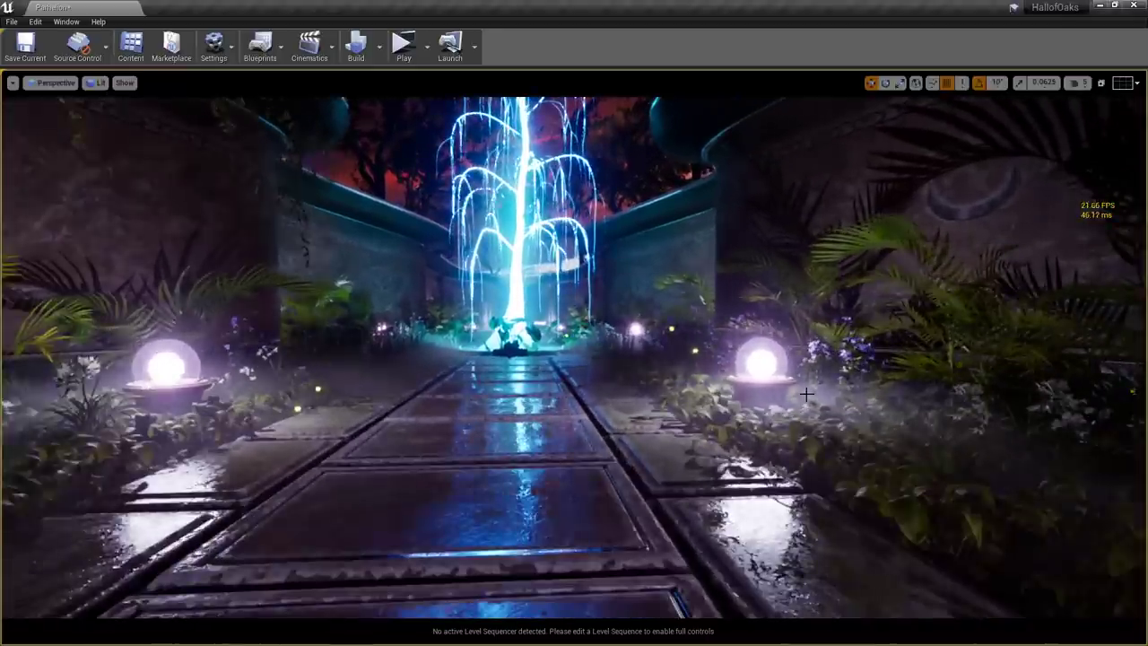
left_click_drag(807, 392, 804, 457)
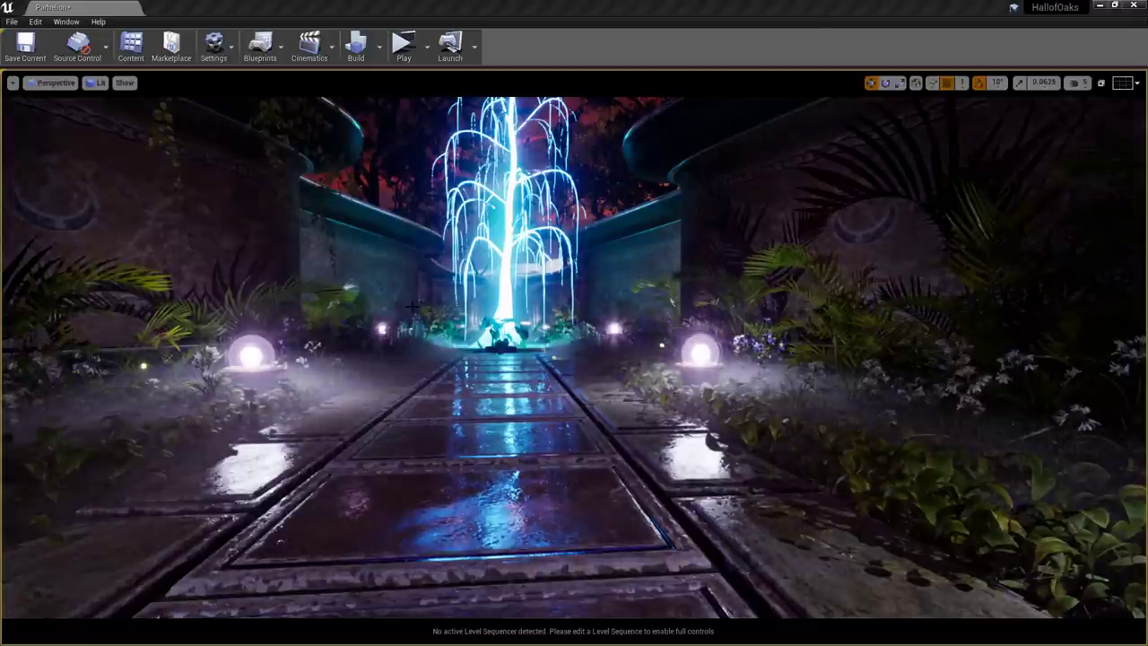
left_click_drag(604, 372, 569, 440)
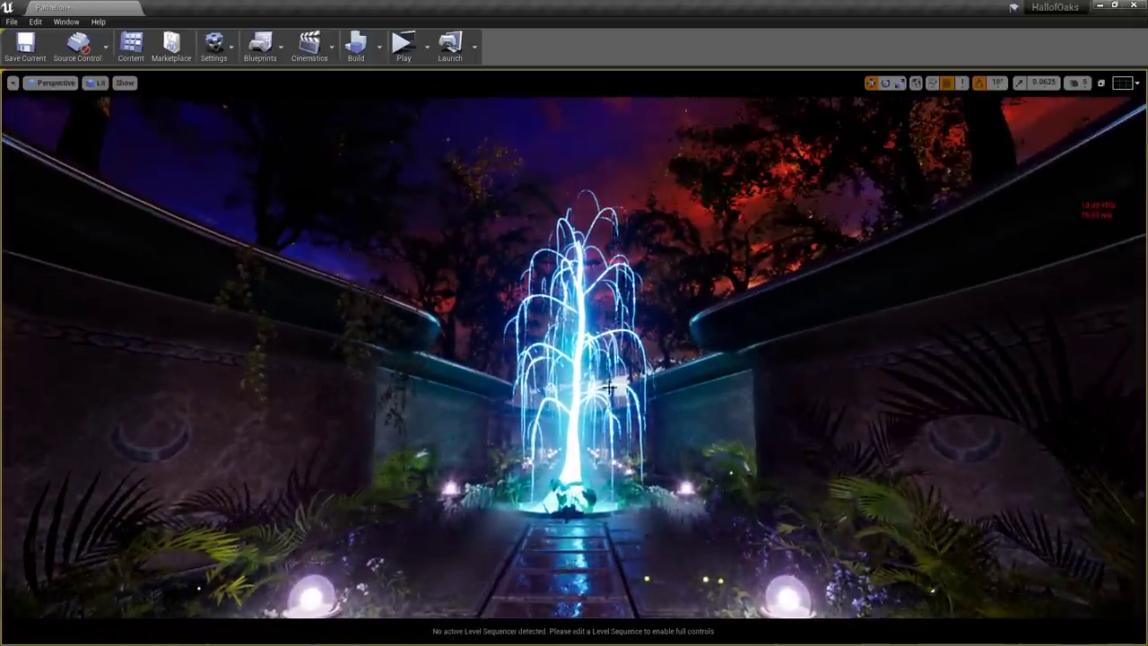
Frame the fountain beneath the red and blue sky with the lamp-lit path and low fog leading to it
key("s")
right_click_drag(609, 387, 609, 387)
key("w")
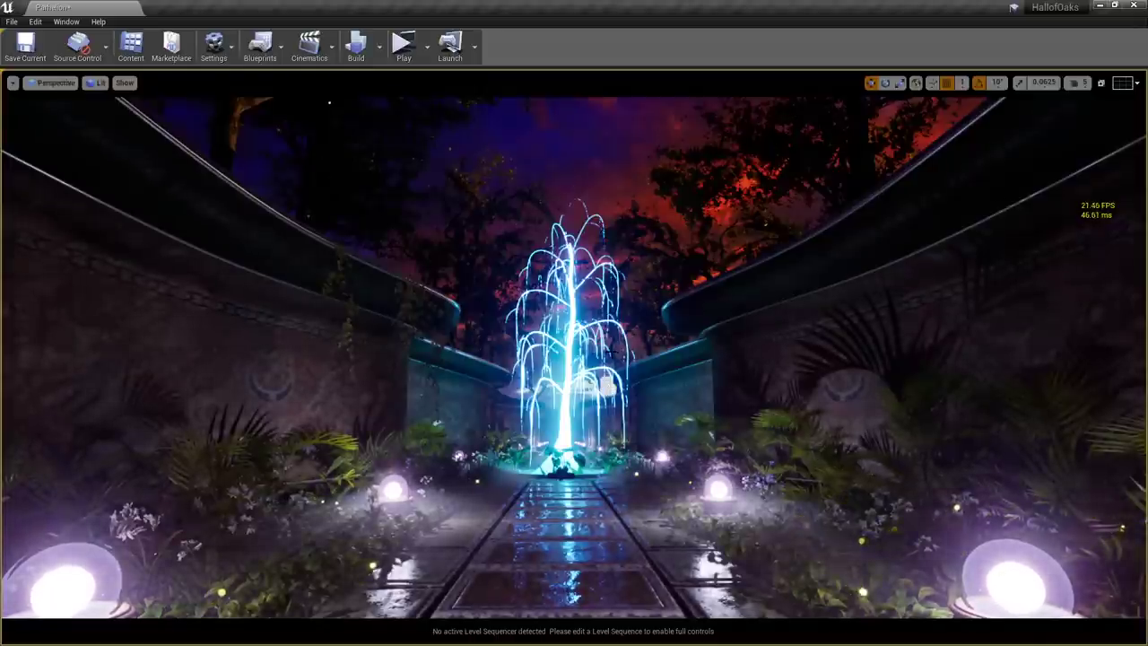
left_click_drag(607, 388, 613, 357)
right_click_drag(613, 358, 617, 374)
key("w")
scroll(611, 356, "down", 4)
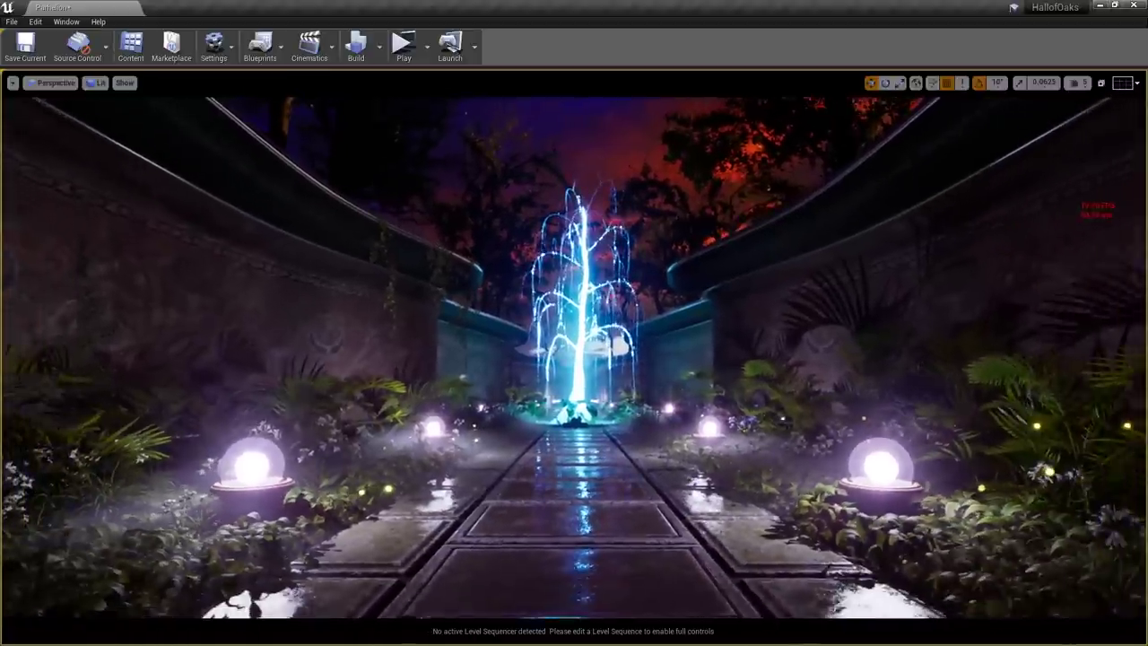